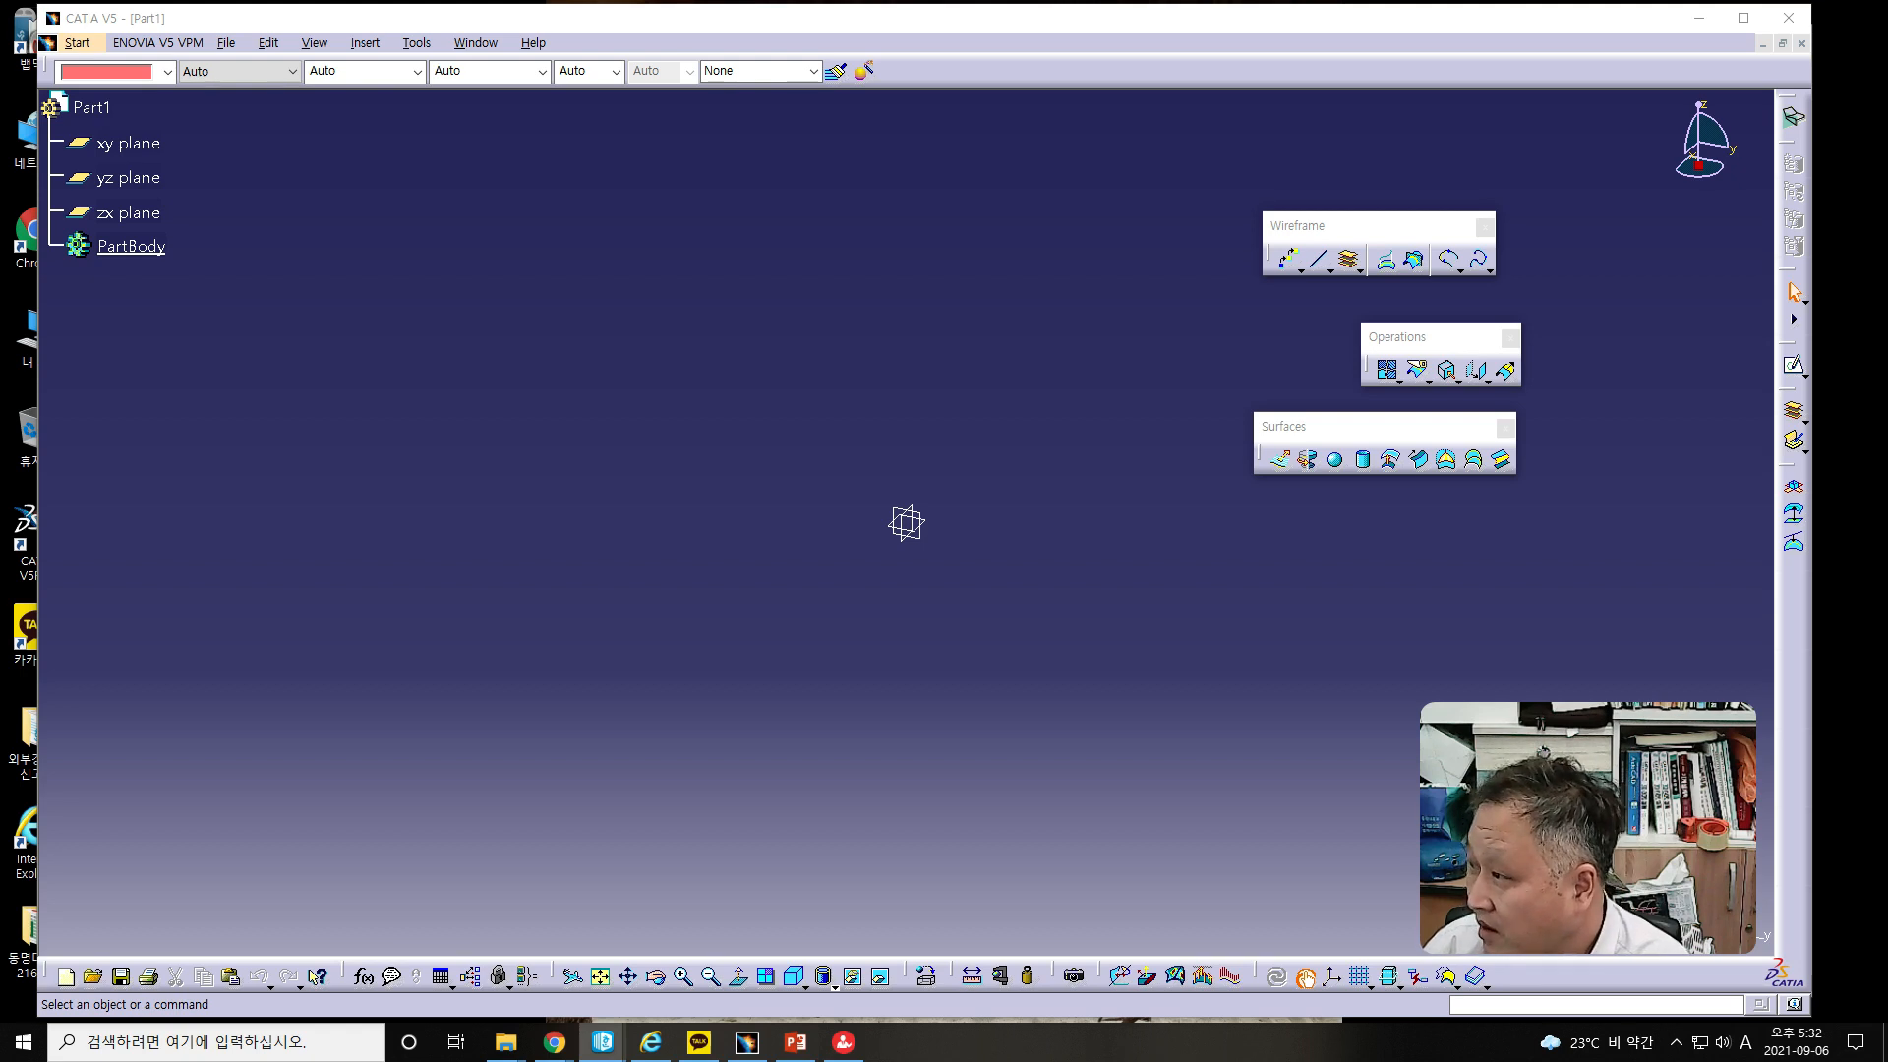
# - Switch to PowerPoint to examine the Drawing 1 slide's views and dimensions, and return to CATIA
pyautogui.hotkey('alt', 'Tab')
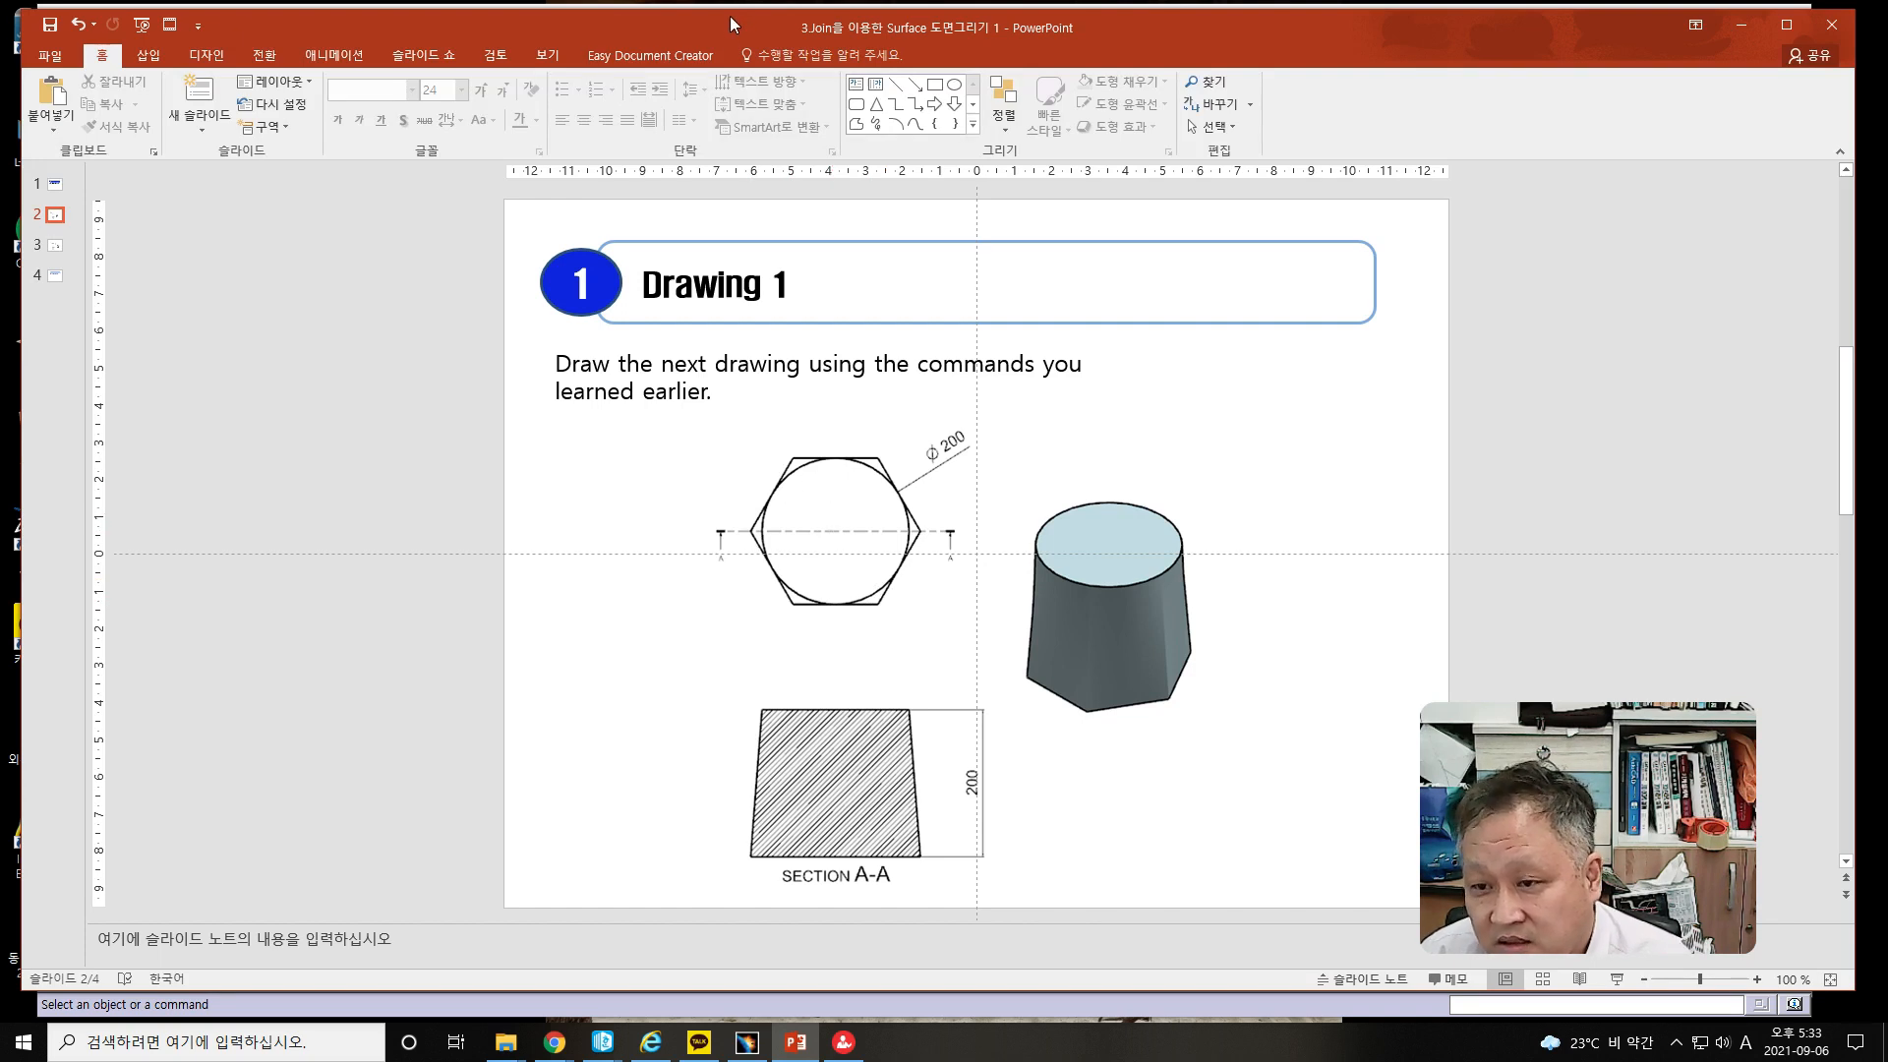
pyautogui.moveTo(723, 27); pyautogui.dragTo(1887, 74)
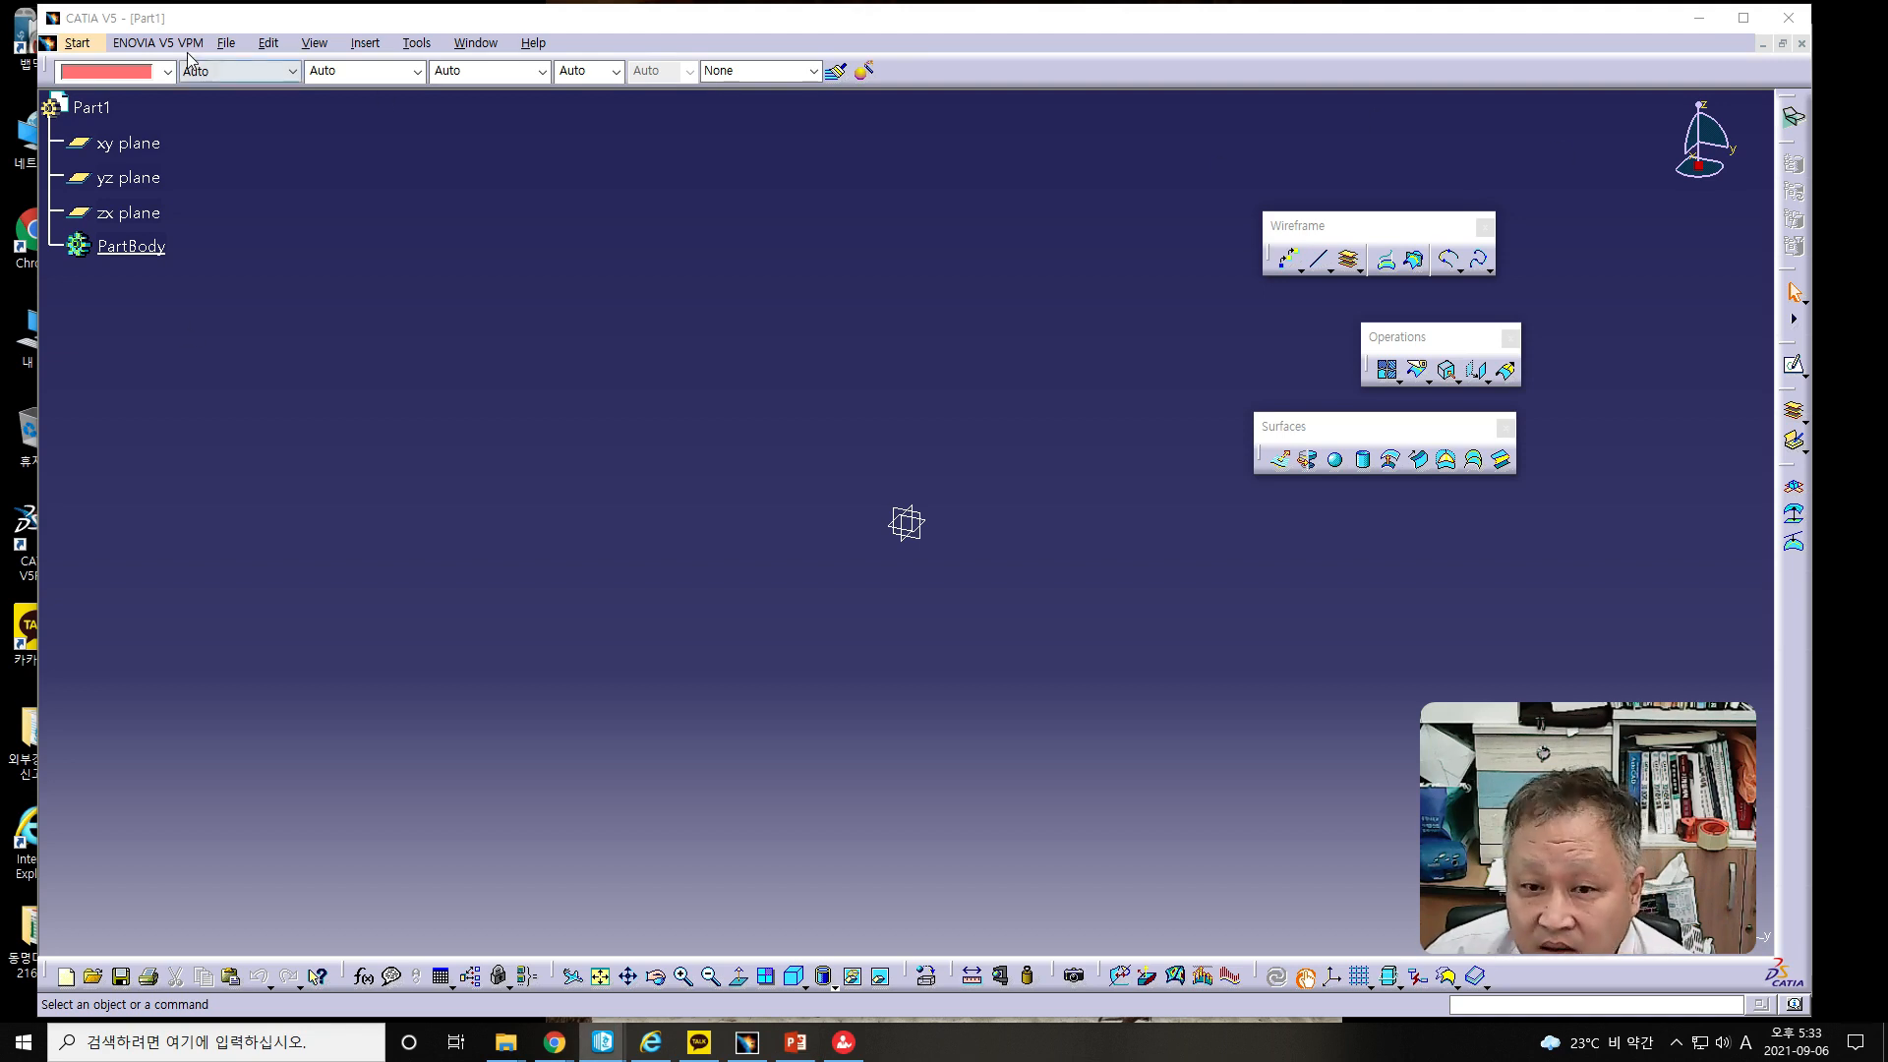
# - Change to the Part Design workbench and start a sketch on the xy plane
pyautogui.click(93, 44)
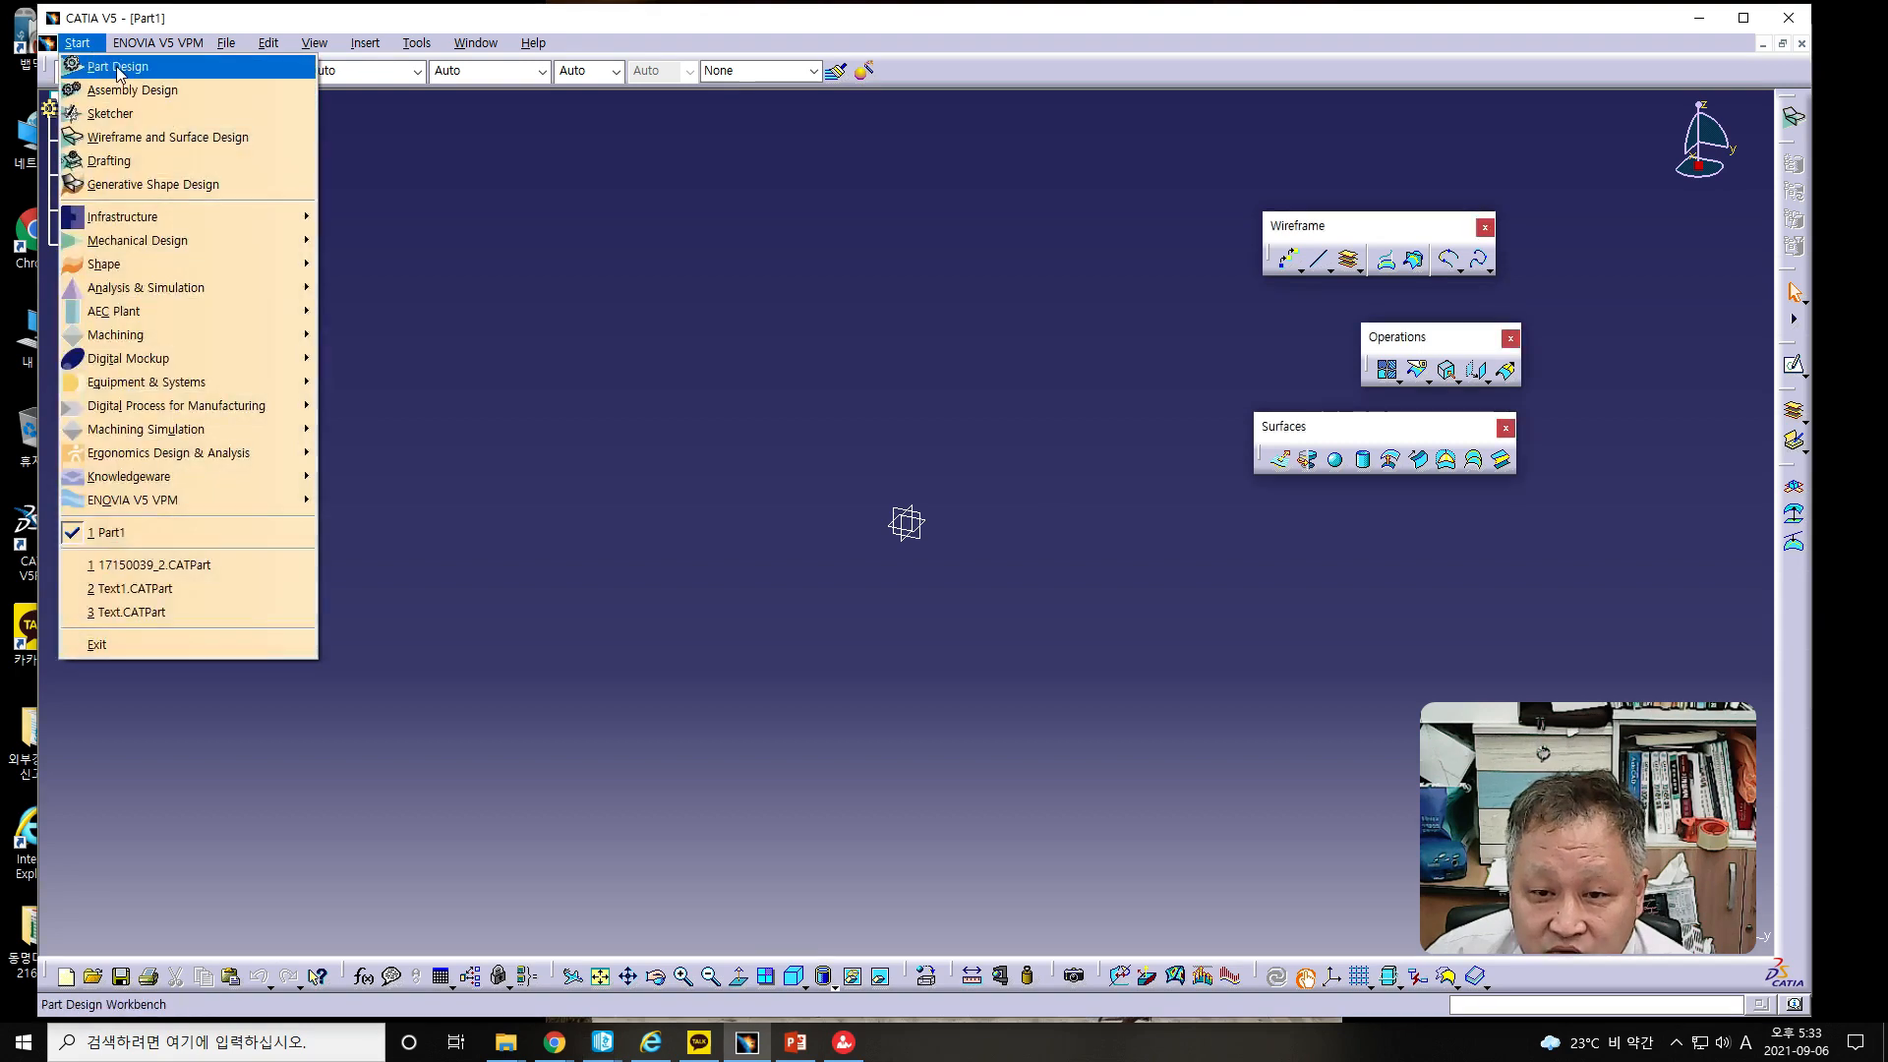
pyautogui.click(276, 186)
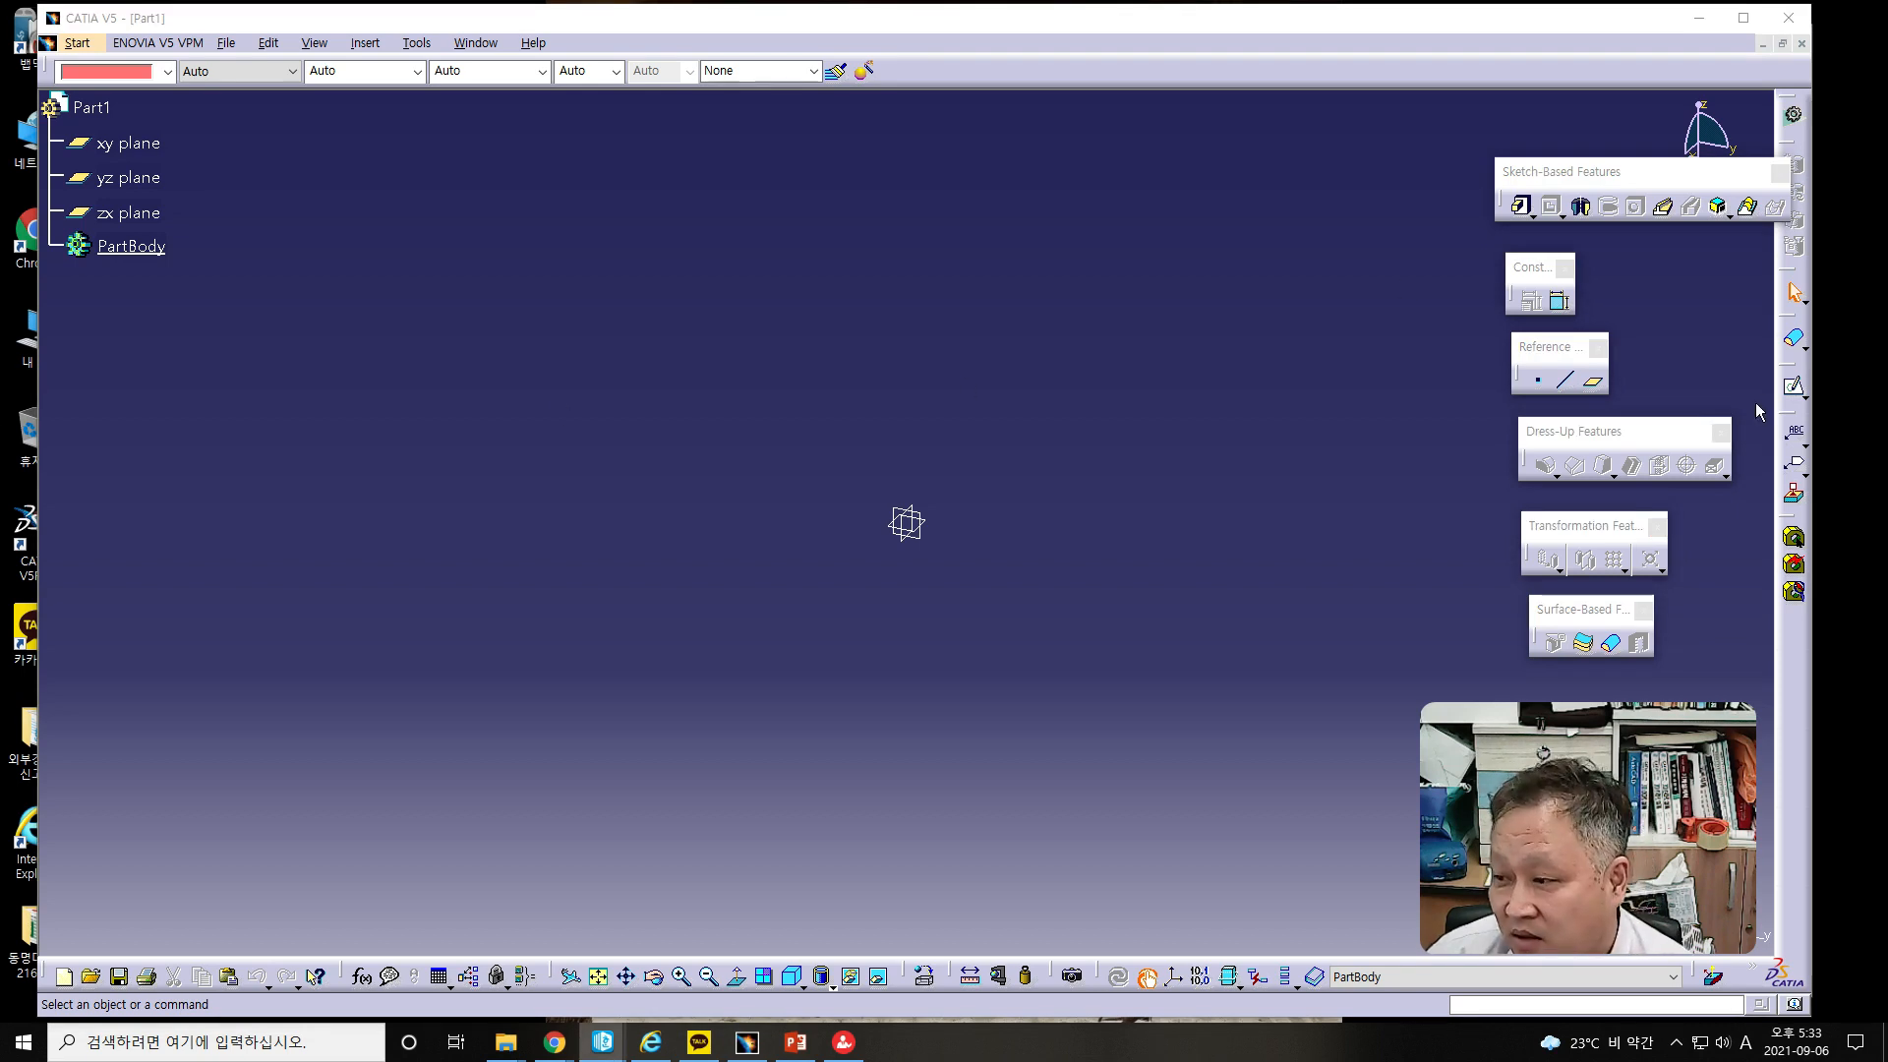
pyautogui.click(127, 151)
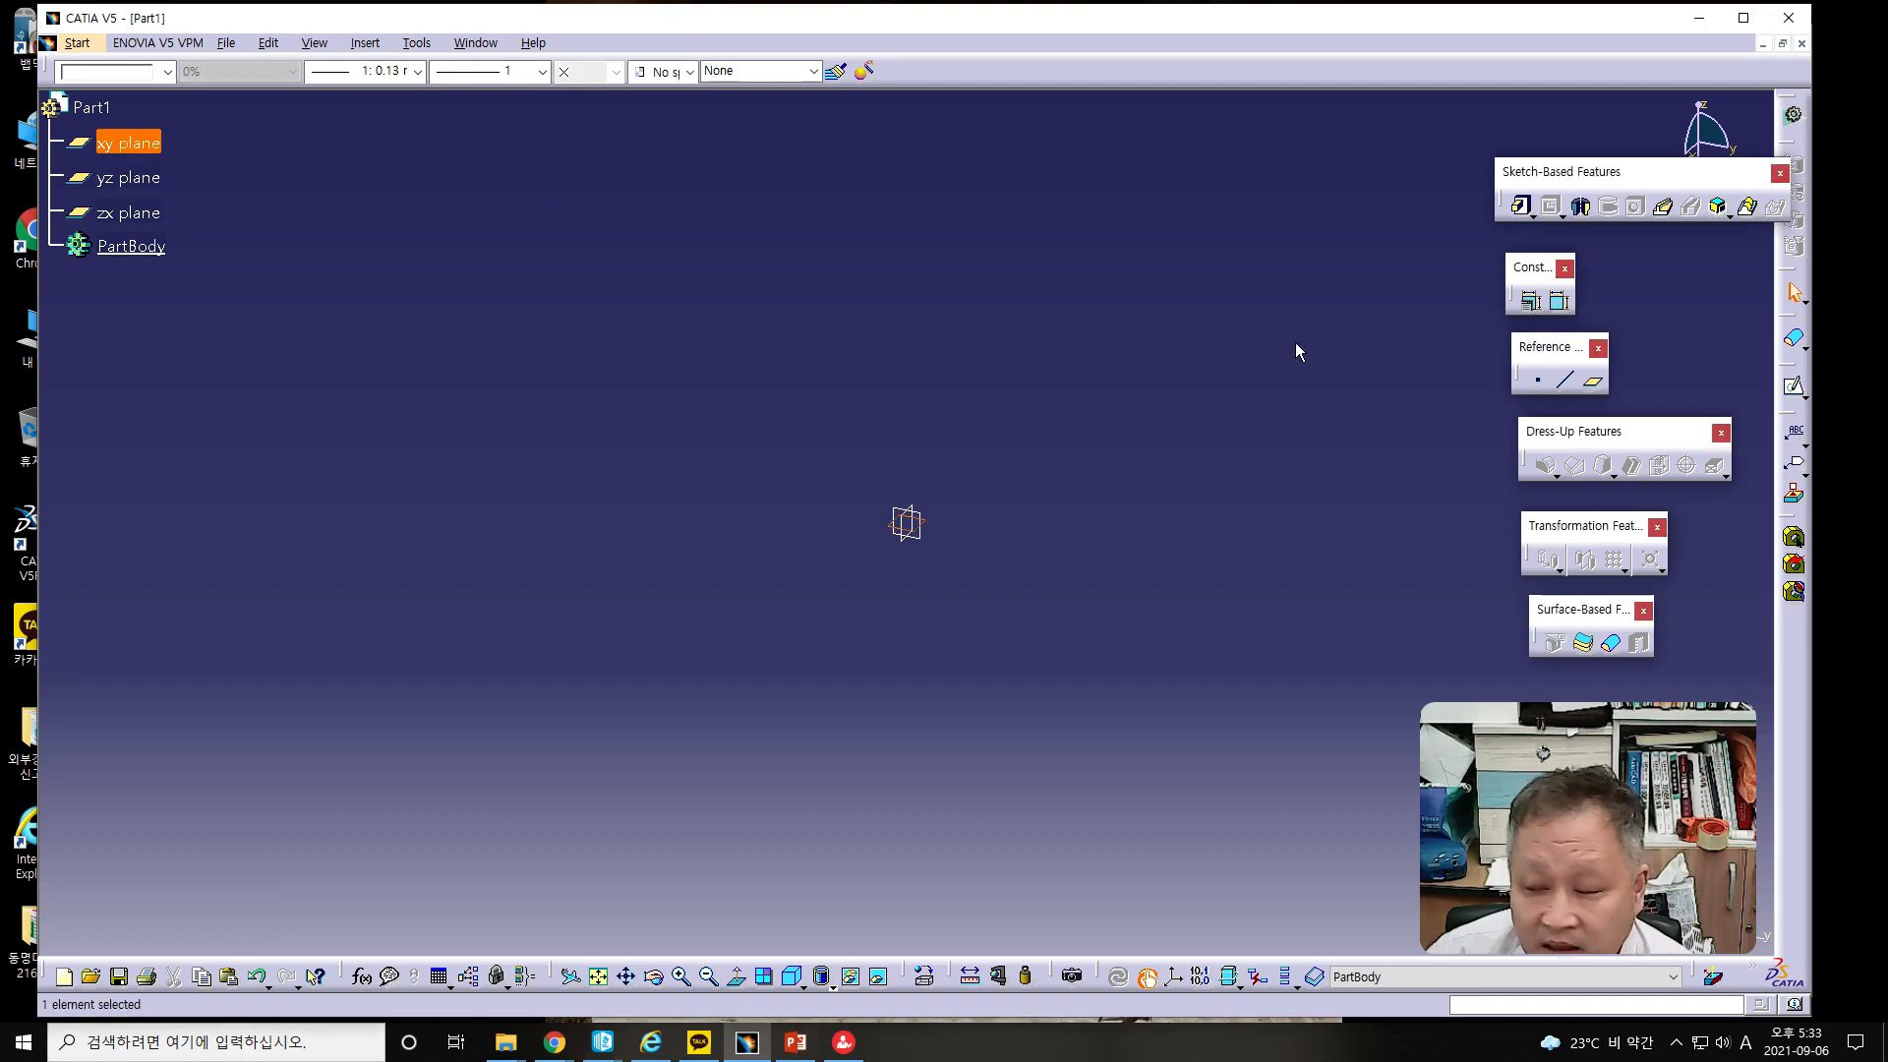
pyautogui.click(1791, 387)
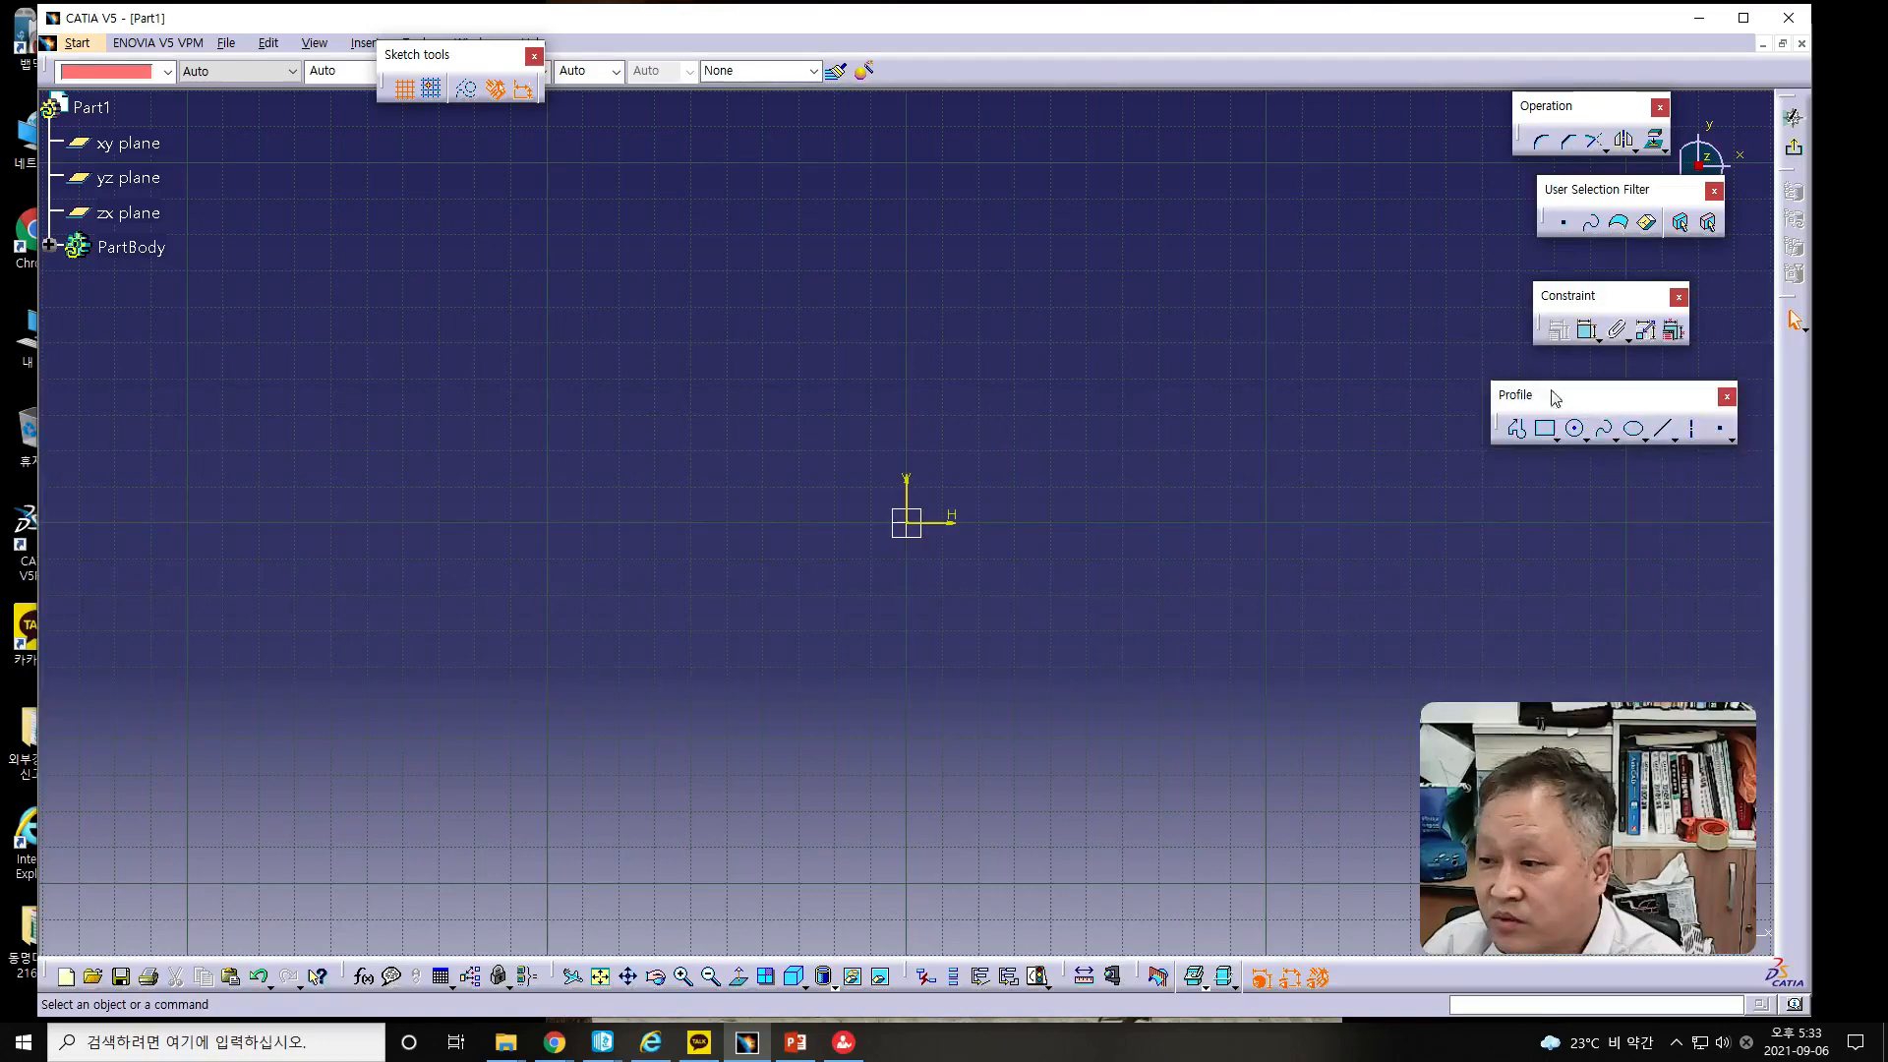
# - Sketch a hexagon centred on the origin, about 110 mm across flats, with flat edges at its top and bottom
pyautogui.click(1573, 431)
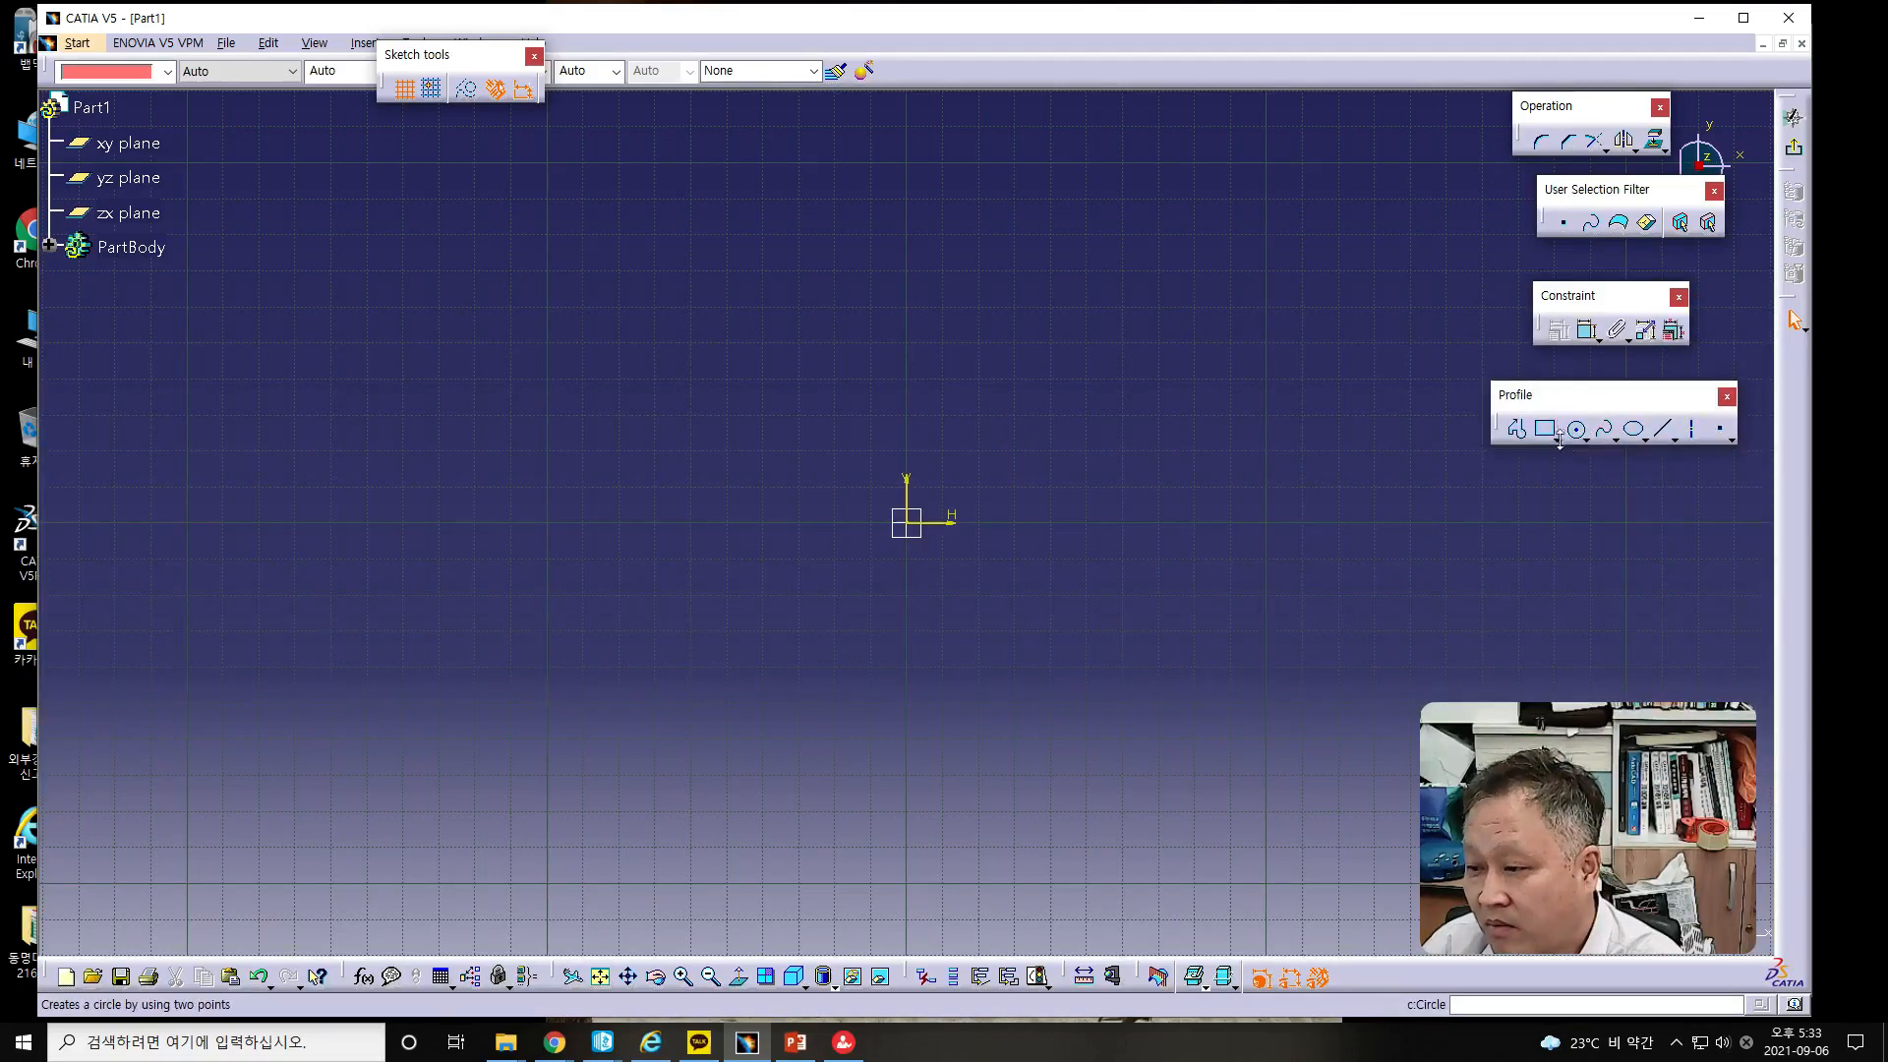
pyautogui.click(1561, 440)
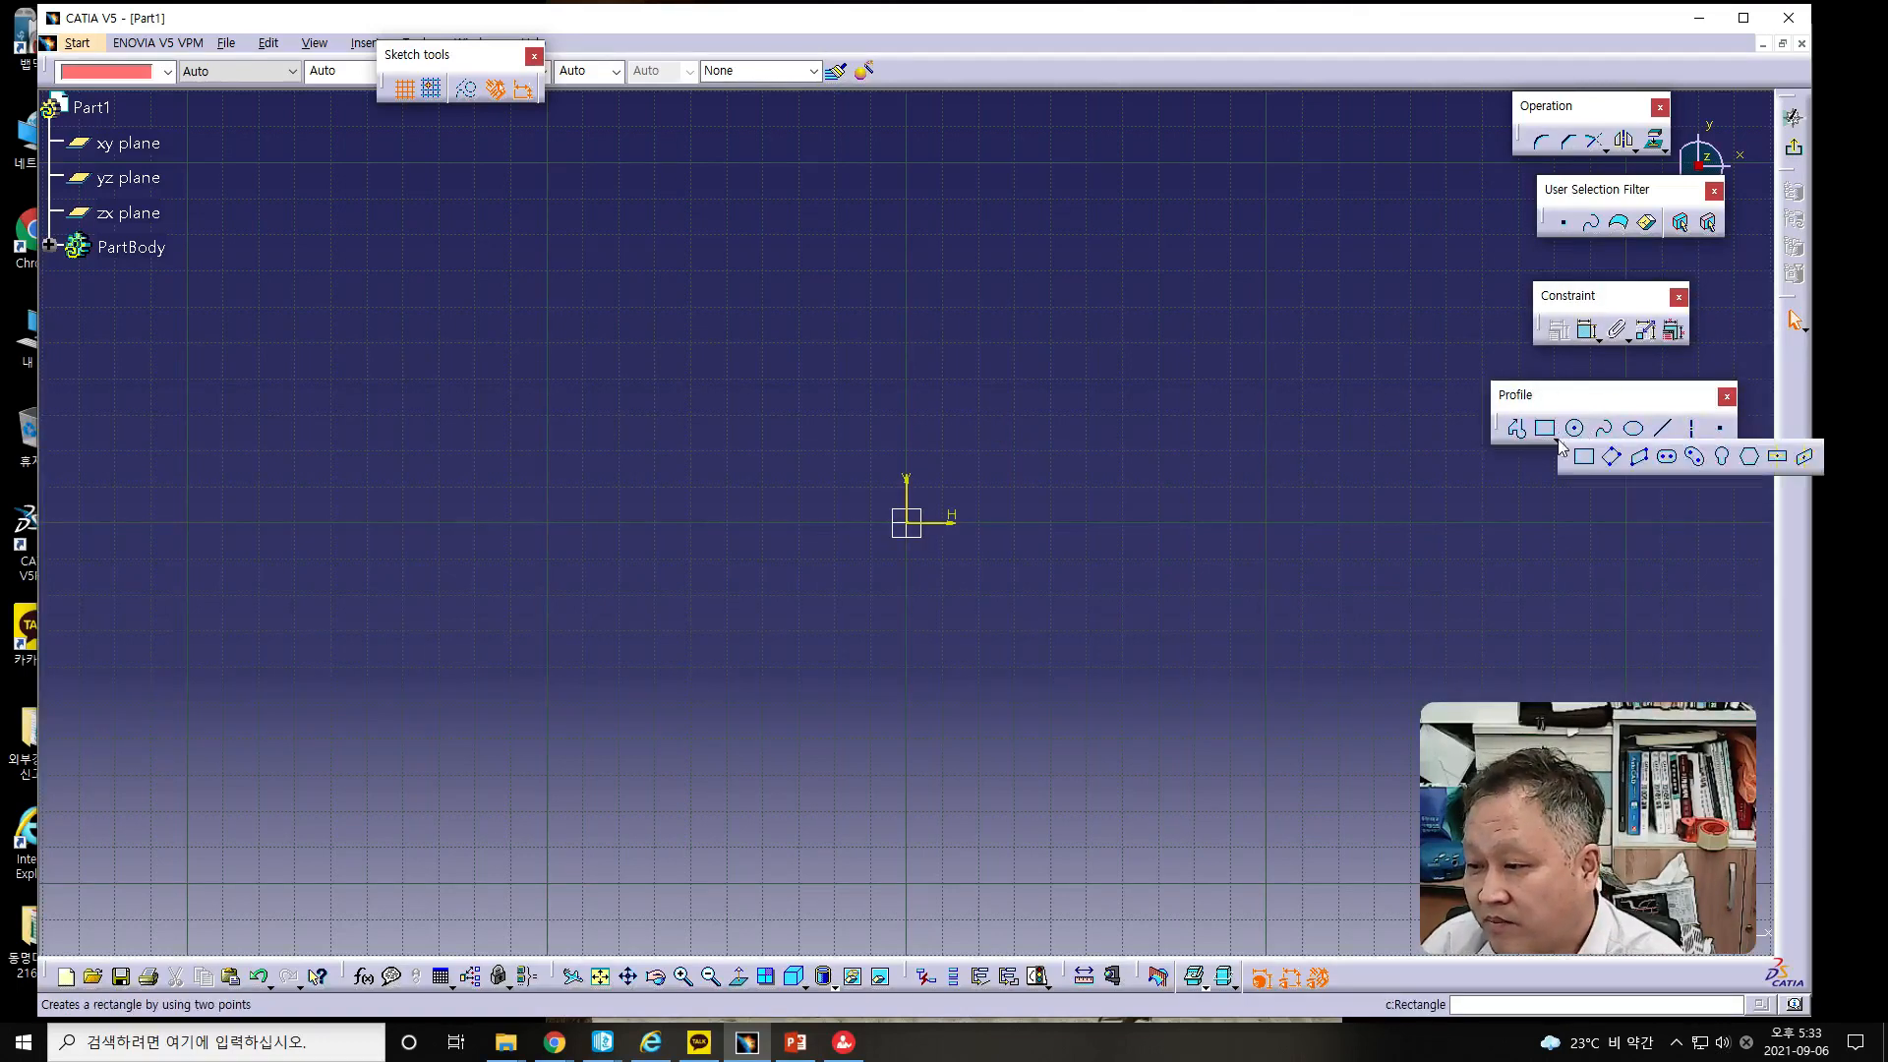
pyautogui.click(1749, 456)
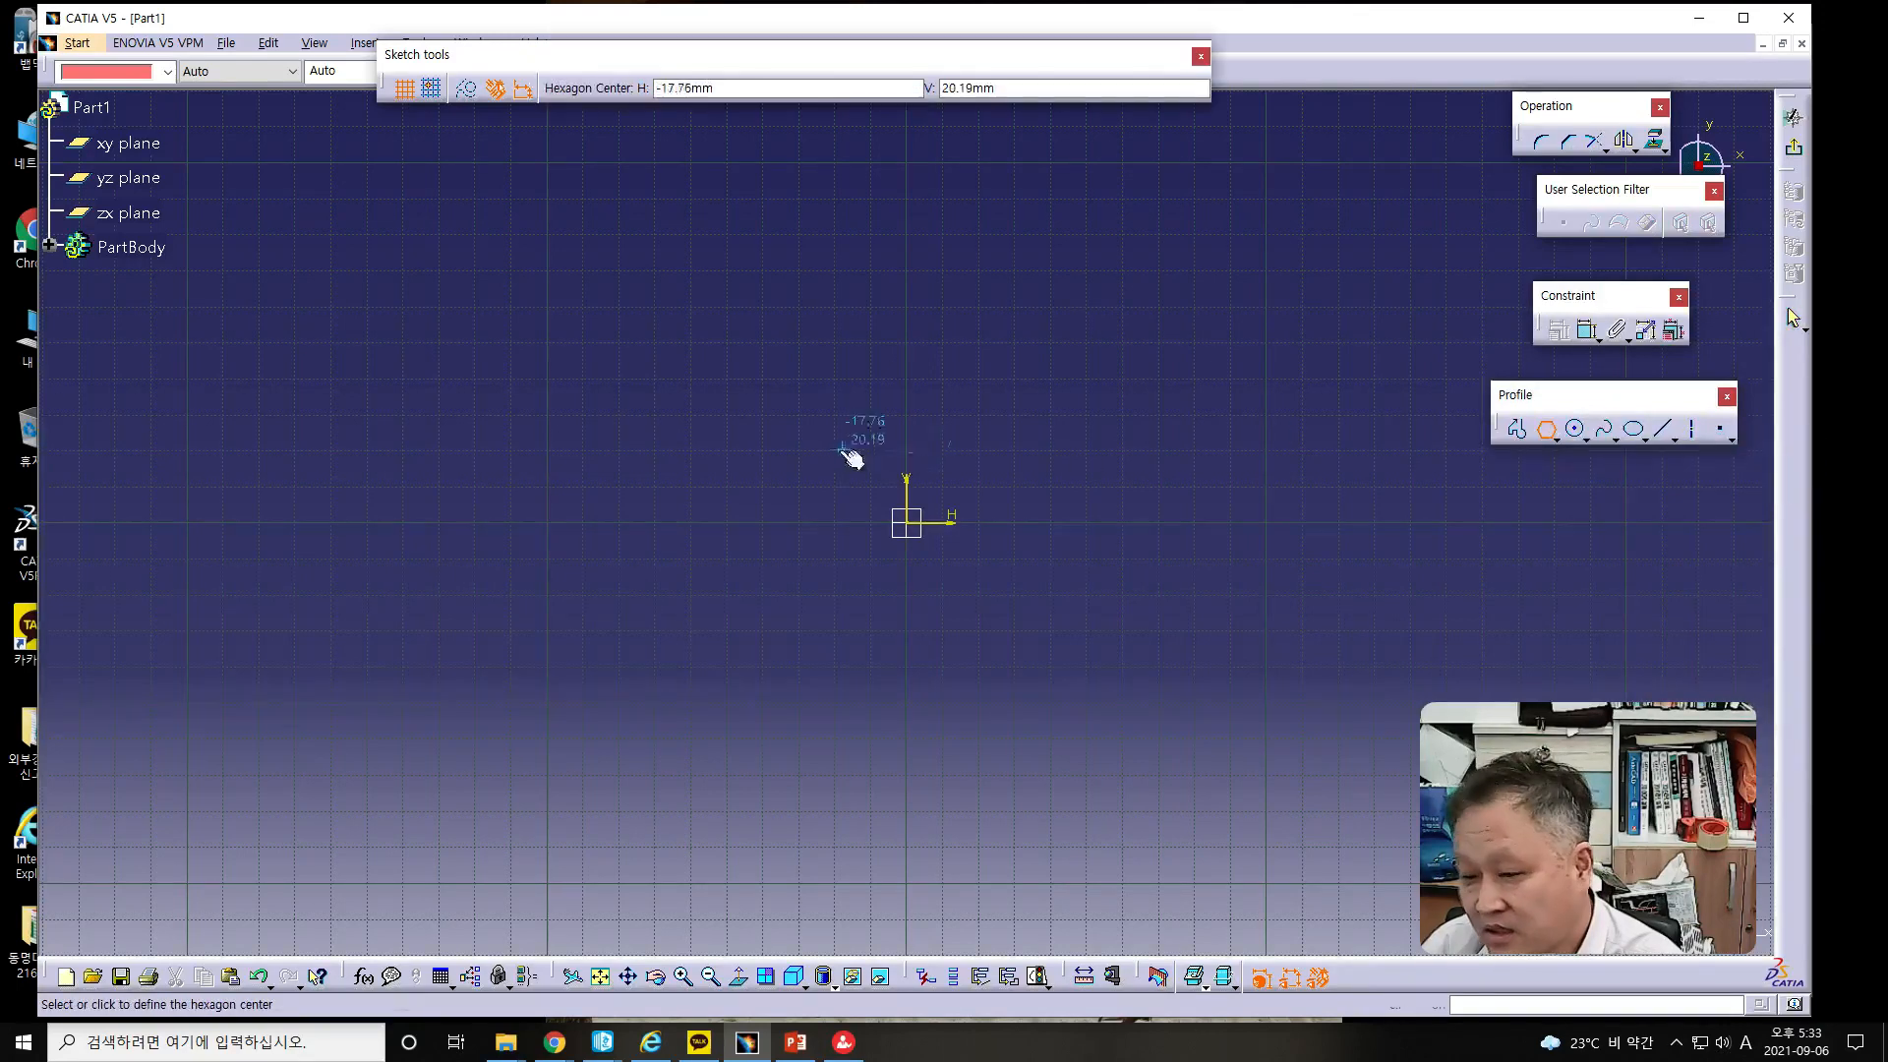
pyautogui.click(909, 521)
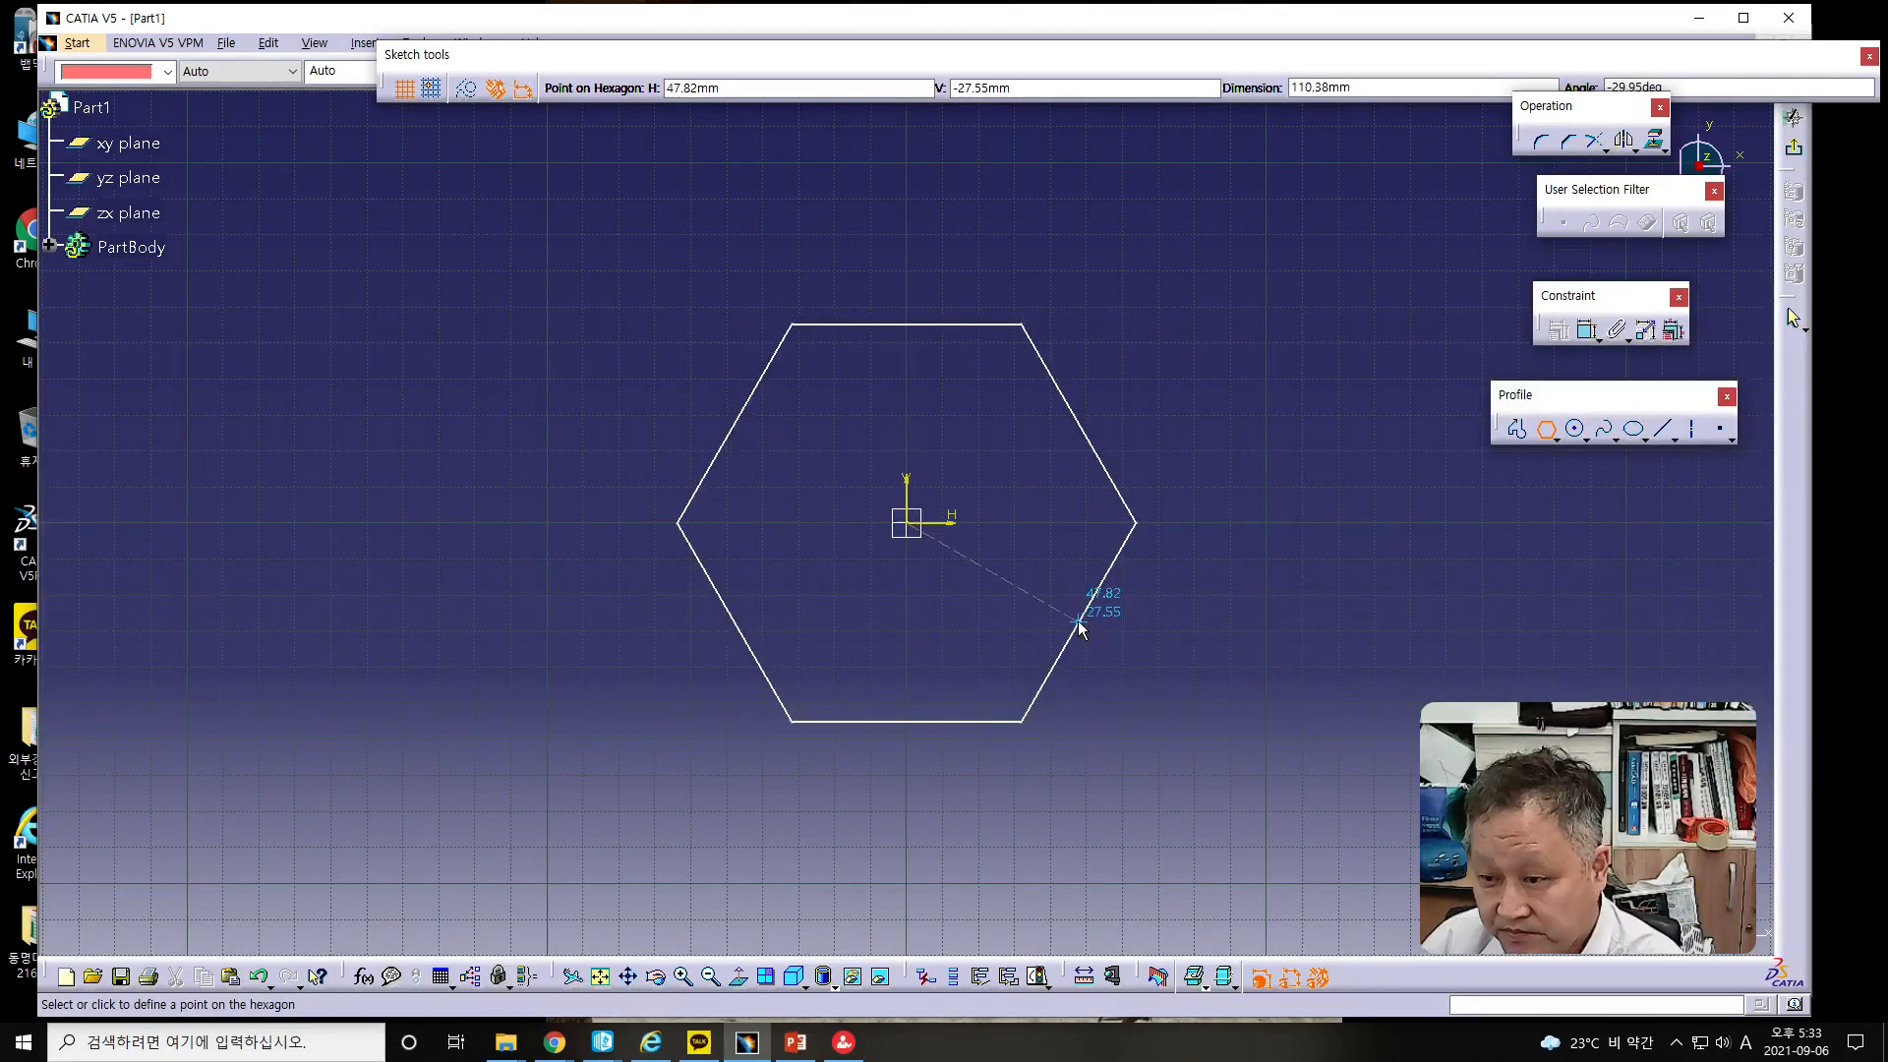
pyautogui.click(1079, 627)
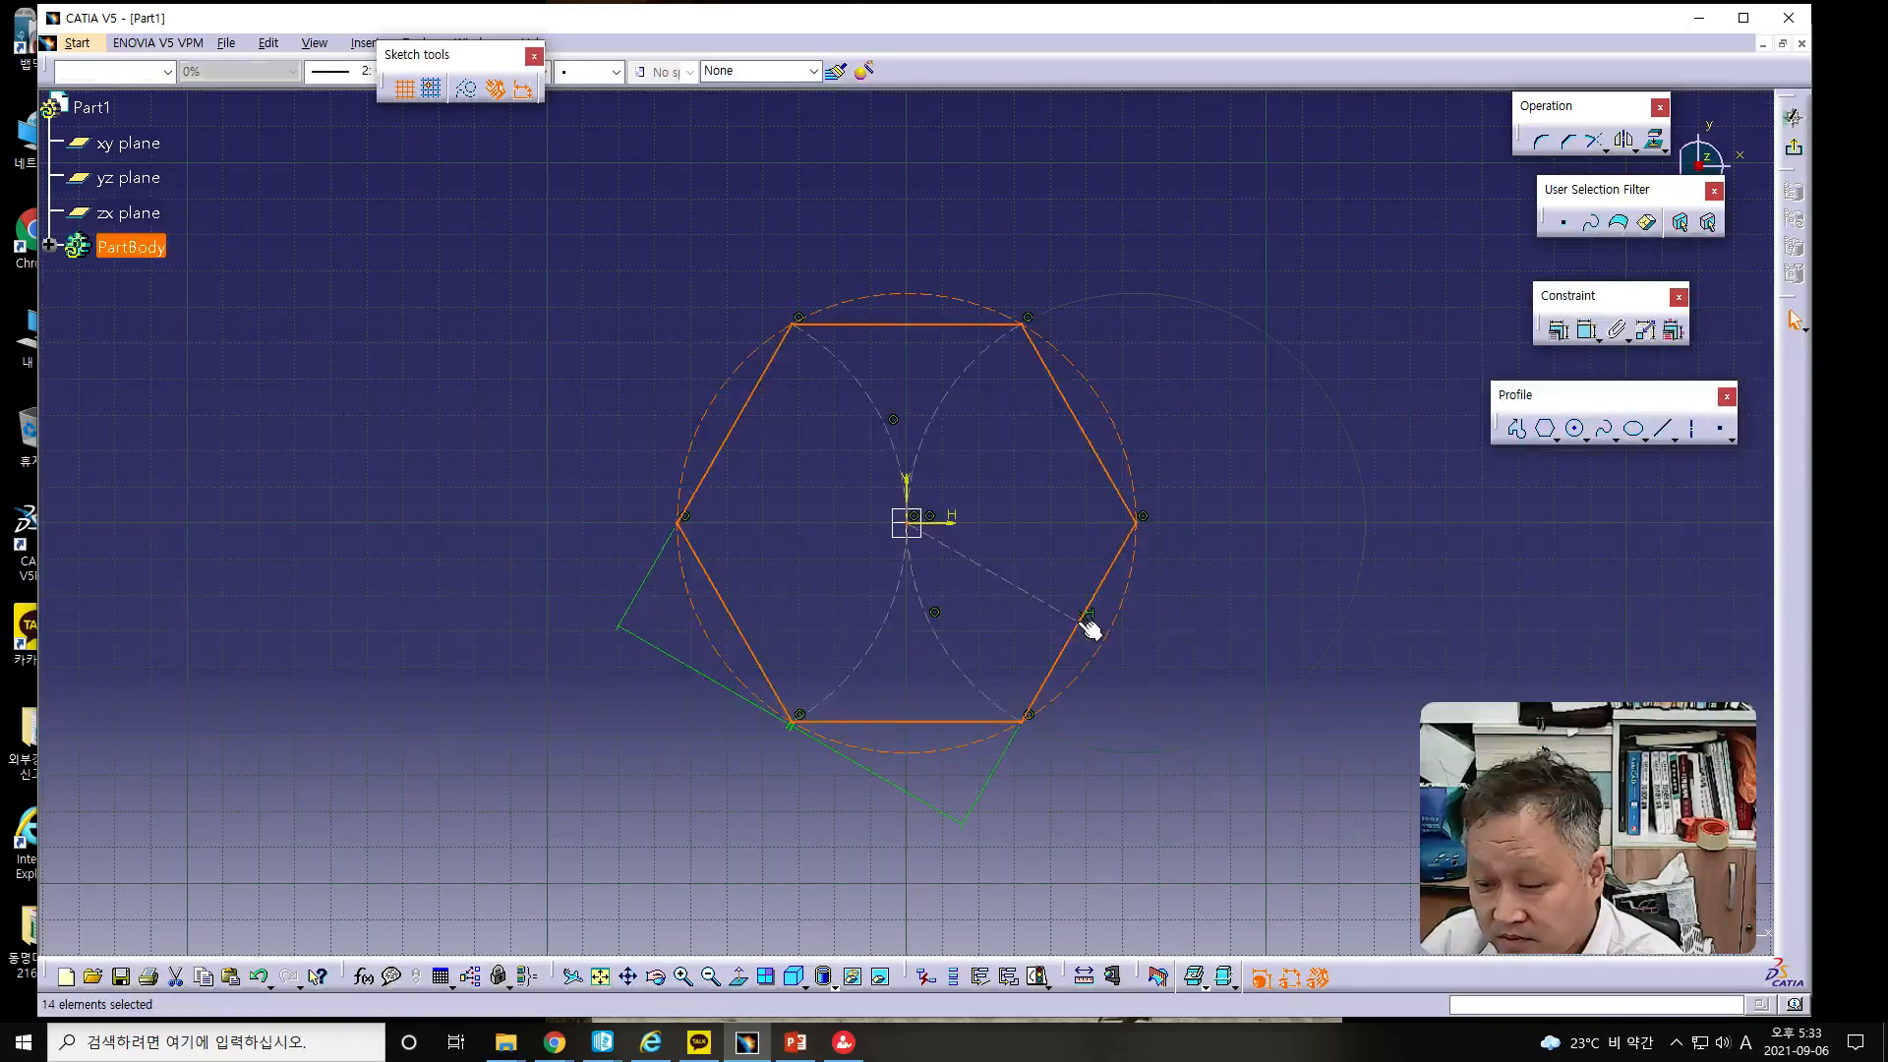
pyautogui.click(1258, 645)
# - Dimension the hexagon's bottom edge and set its length to 115.47 mm
pyautogui.click(1587, 330)
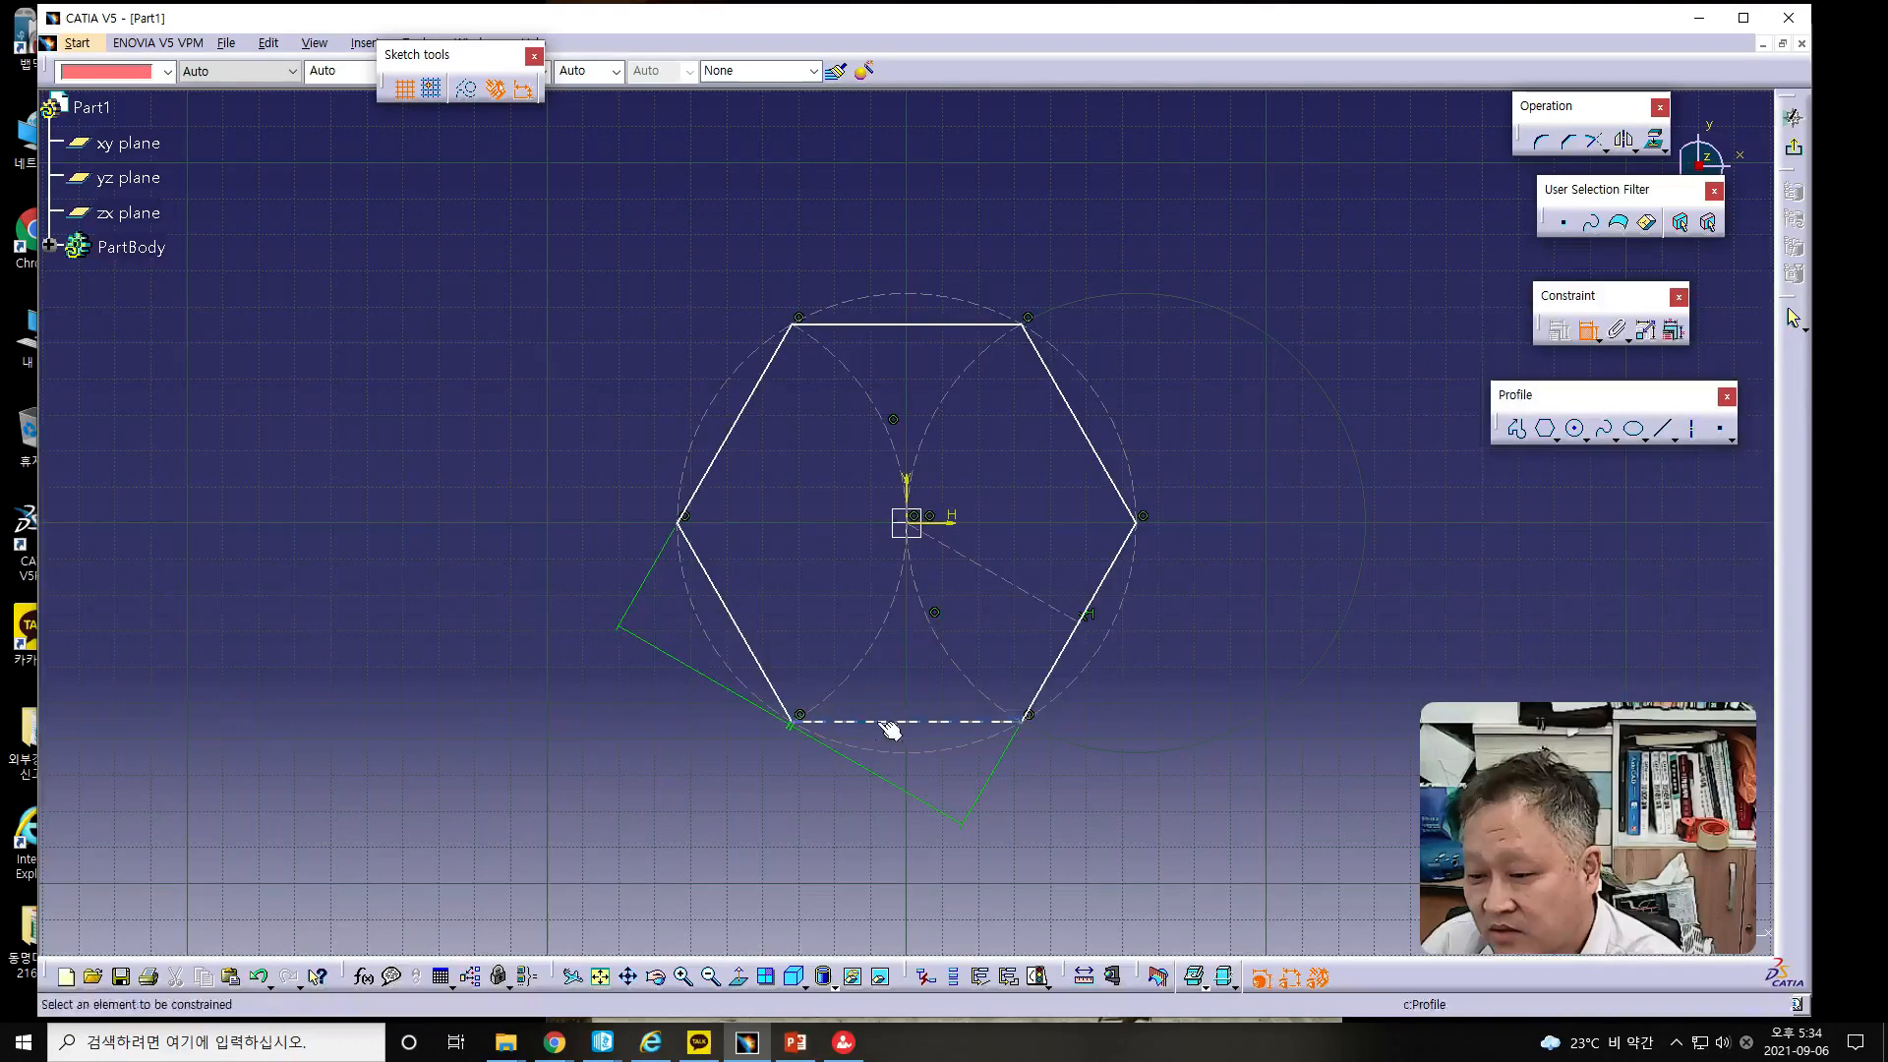
pyautogui.click(898, 722)
pyautogui.click(918, 860)
pyautogui.doubleClick(948, 858)
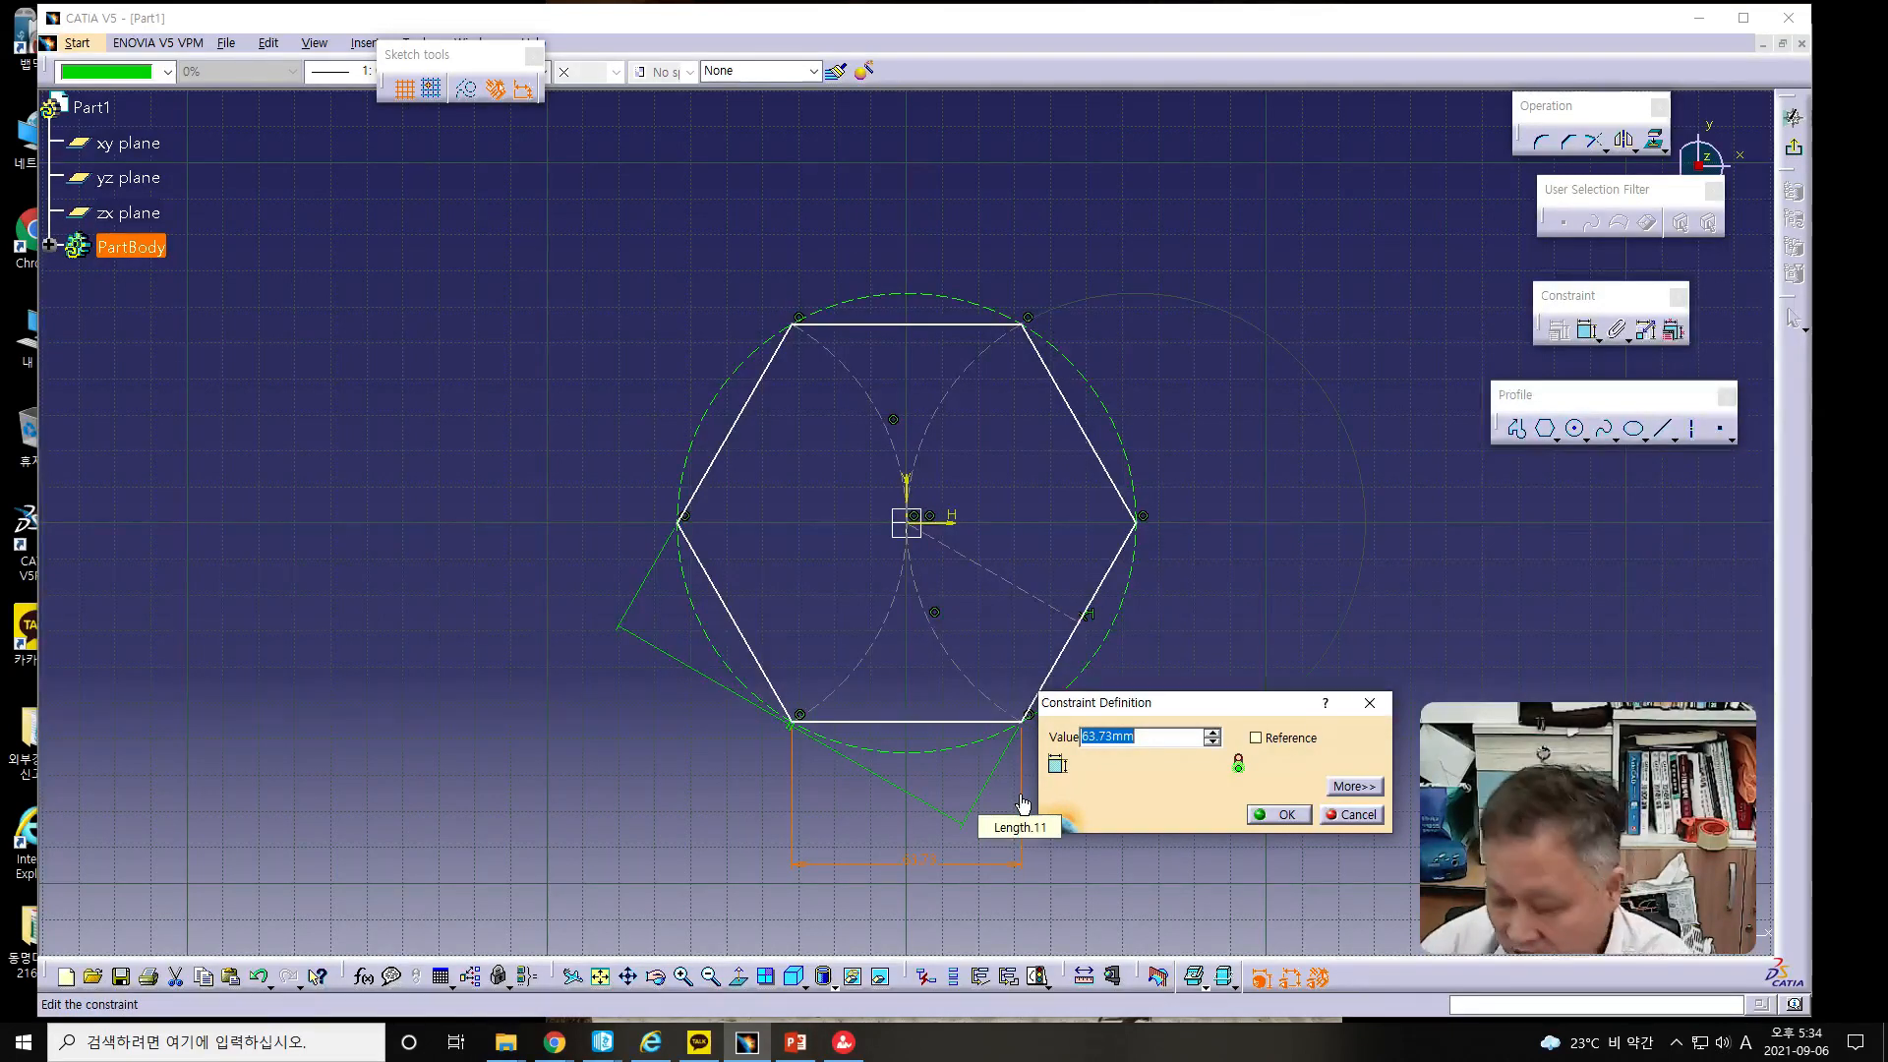
pyautogui.write('11')
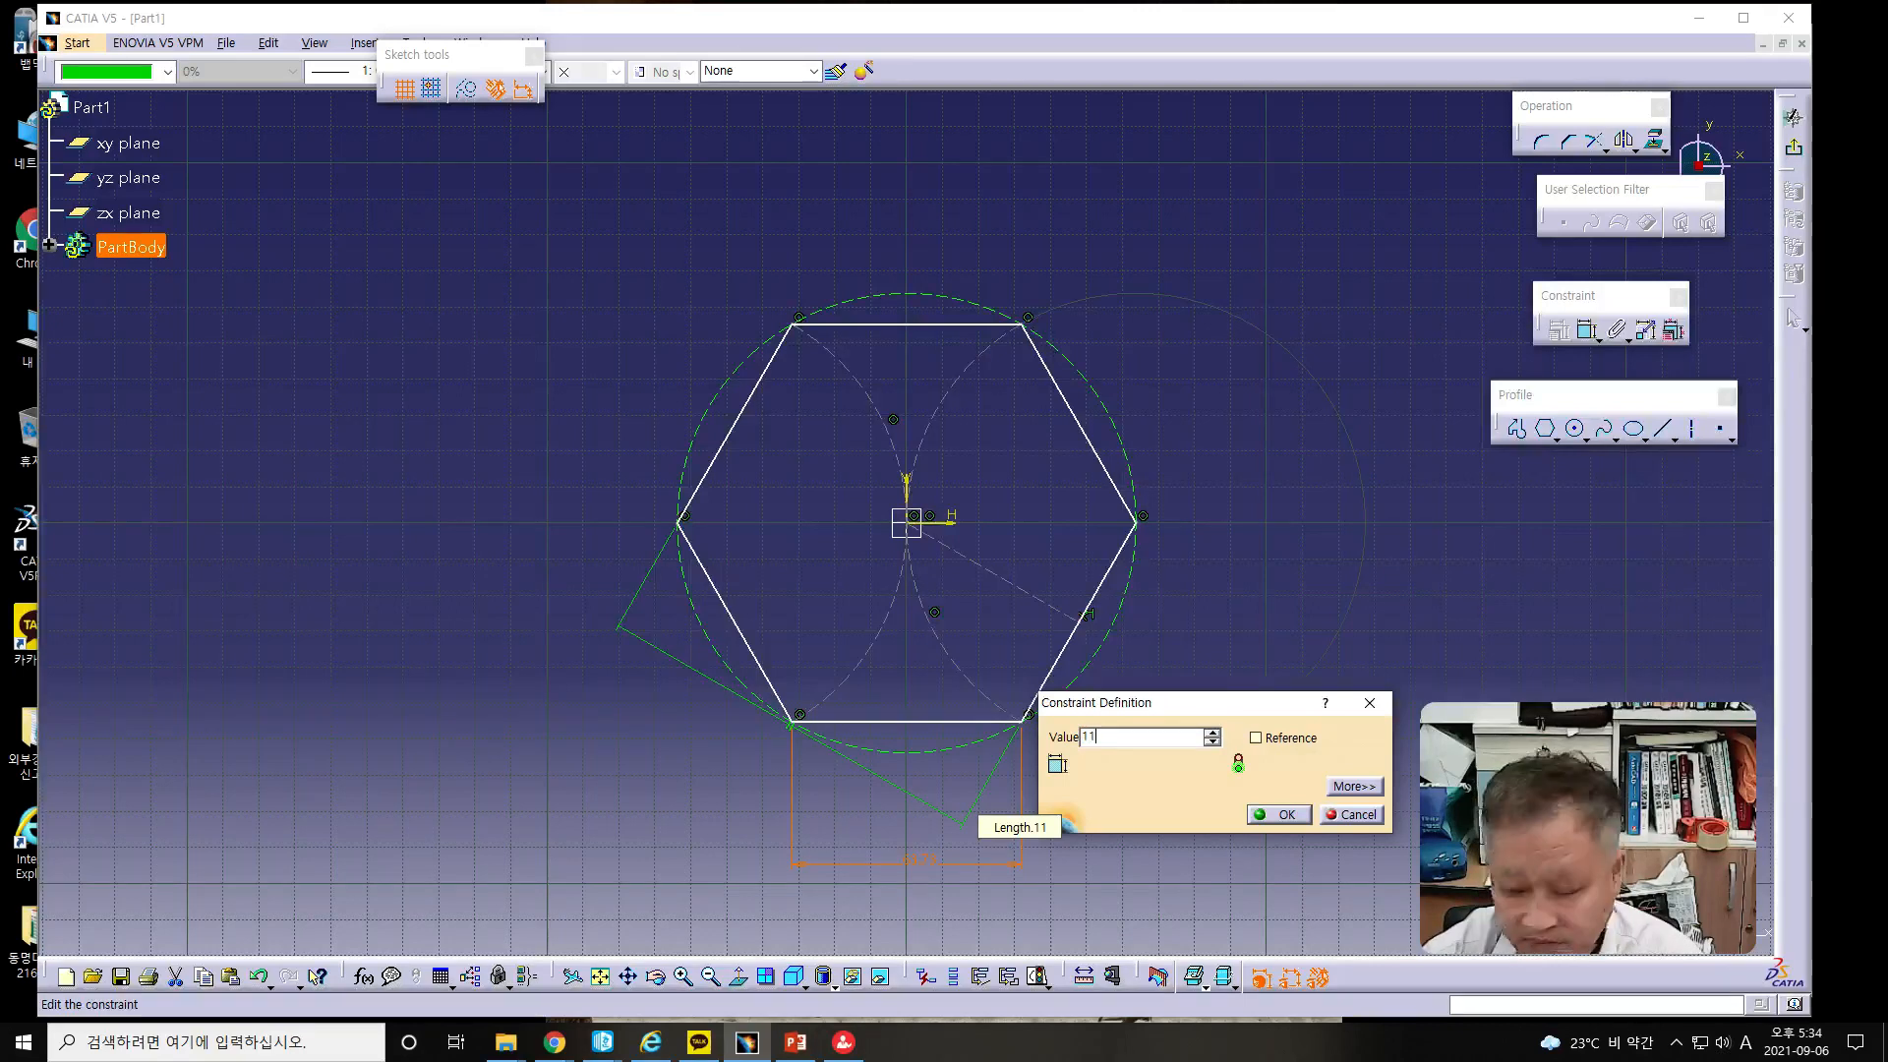
pyautogui.write('5.47mm')
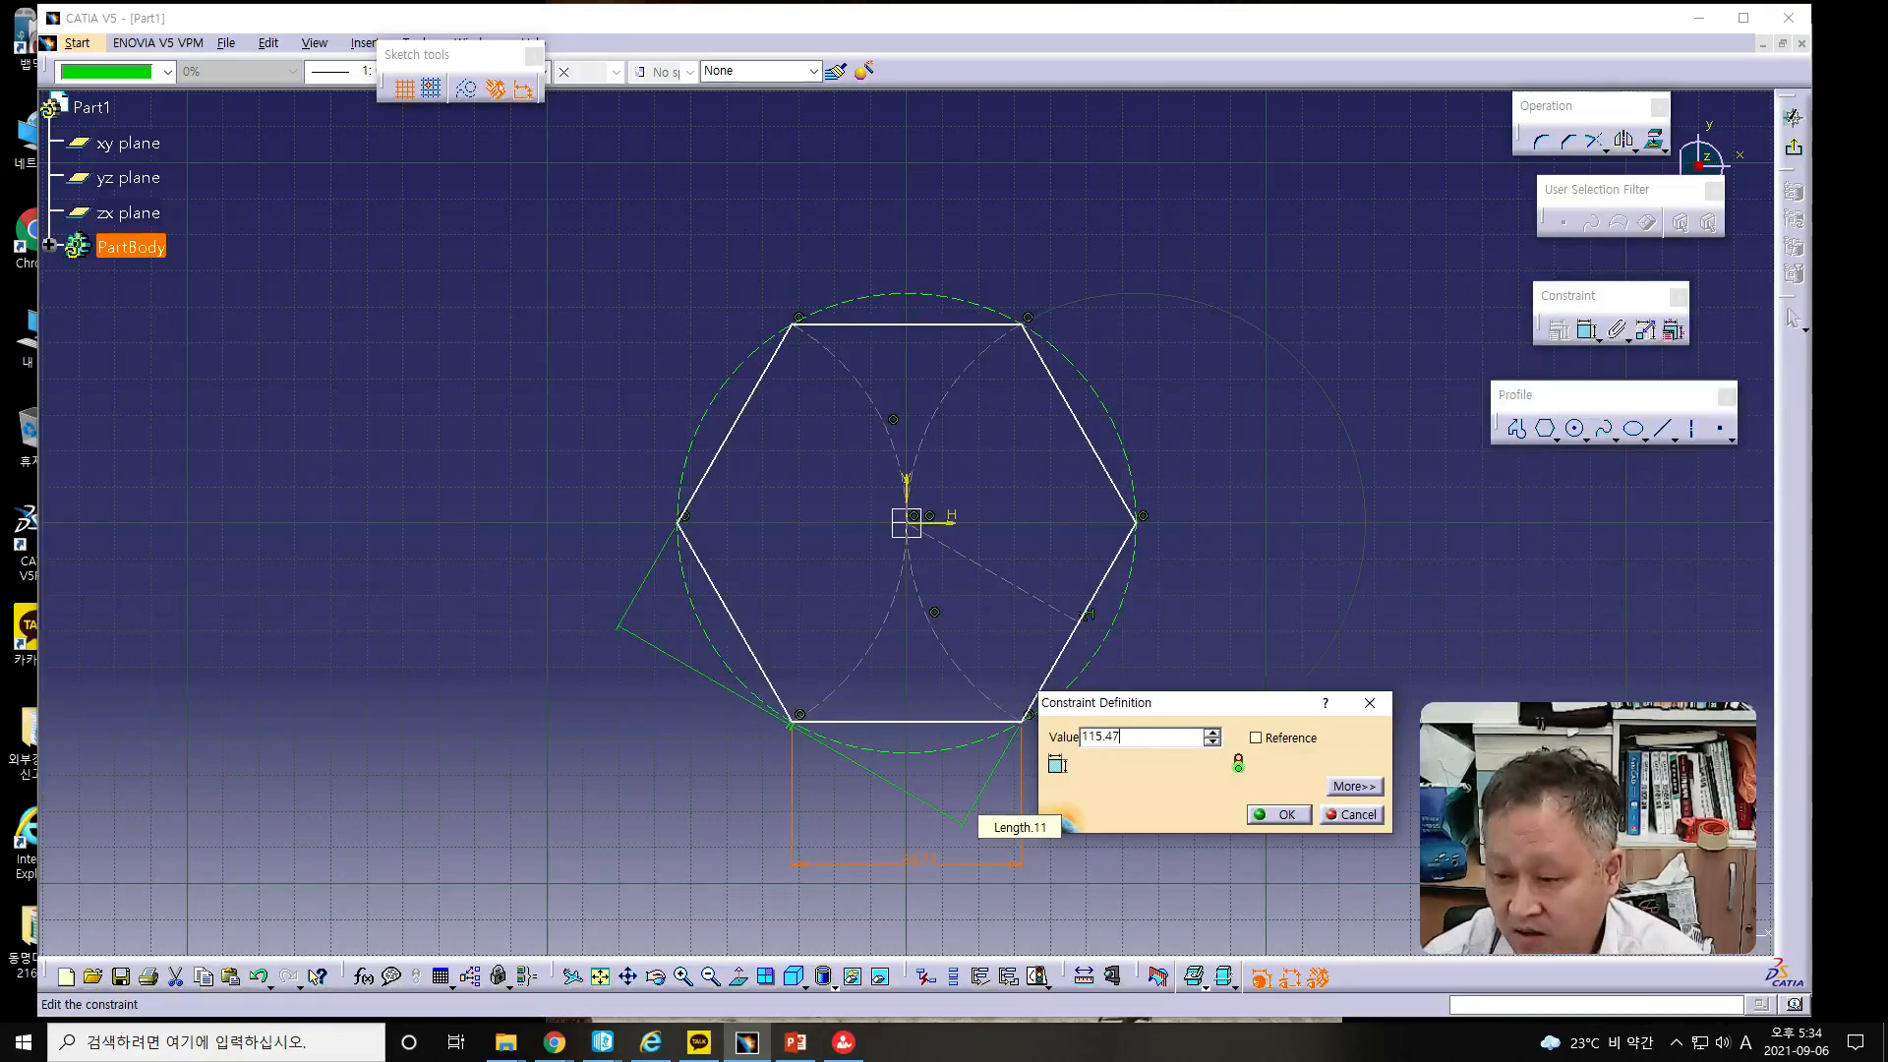
pyautogui.click(1271, 814)
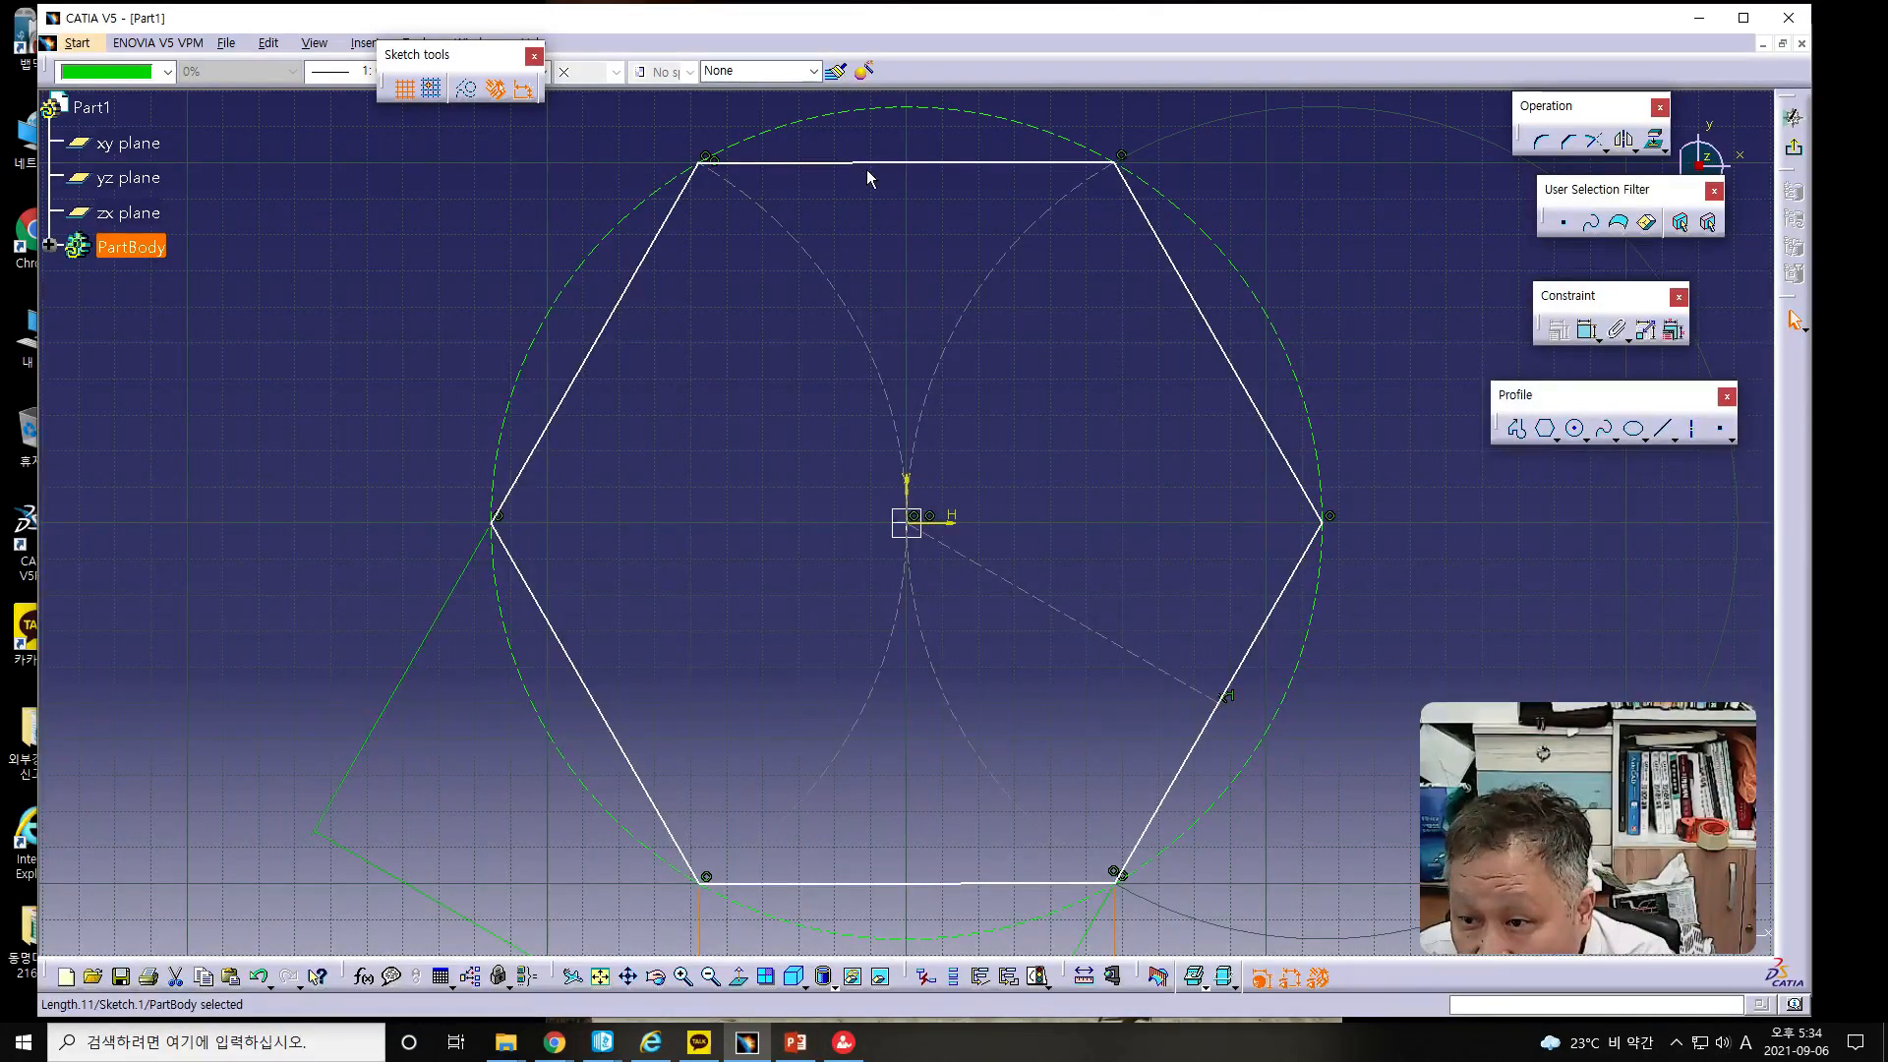
# - Apply a Horizontal constraint to the hexagon's bottom edge and exit the sketch
pyautogui.moveTo(354, 121); pyautogui.dragTo(395, 482)
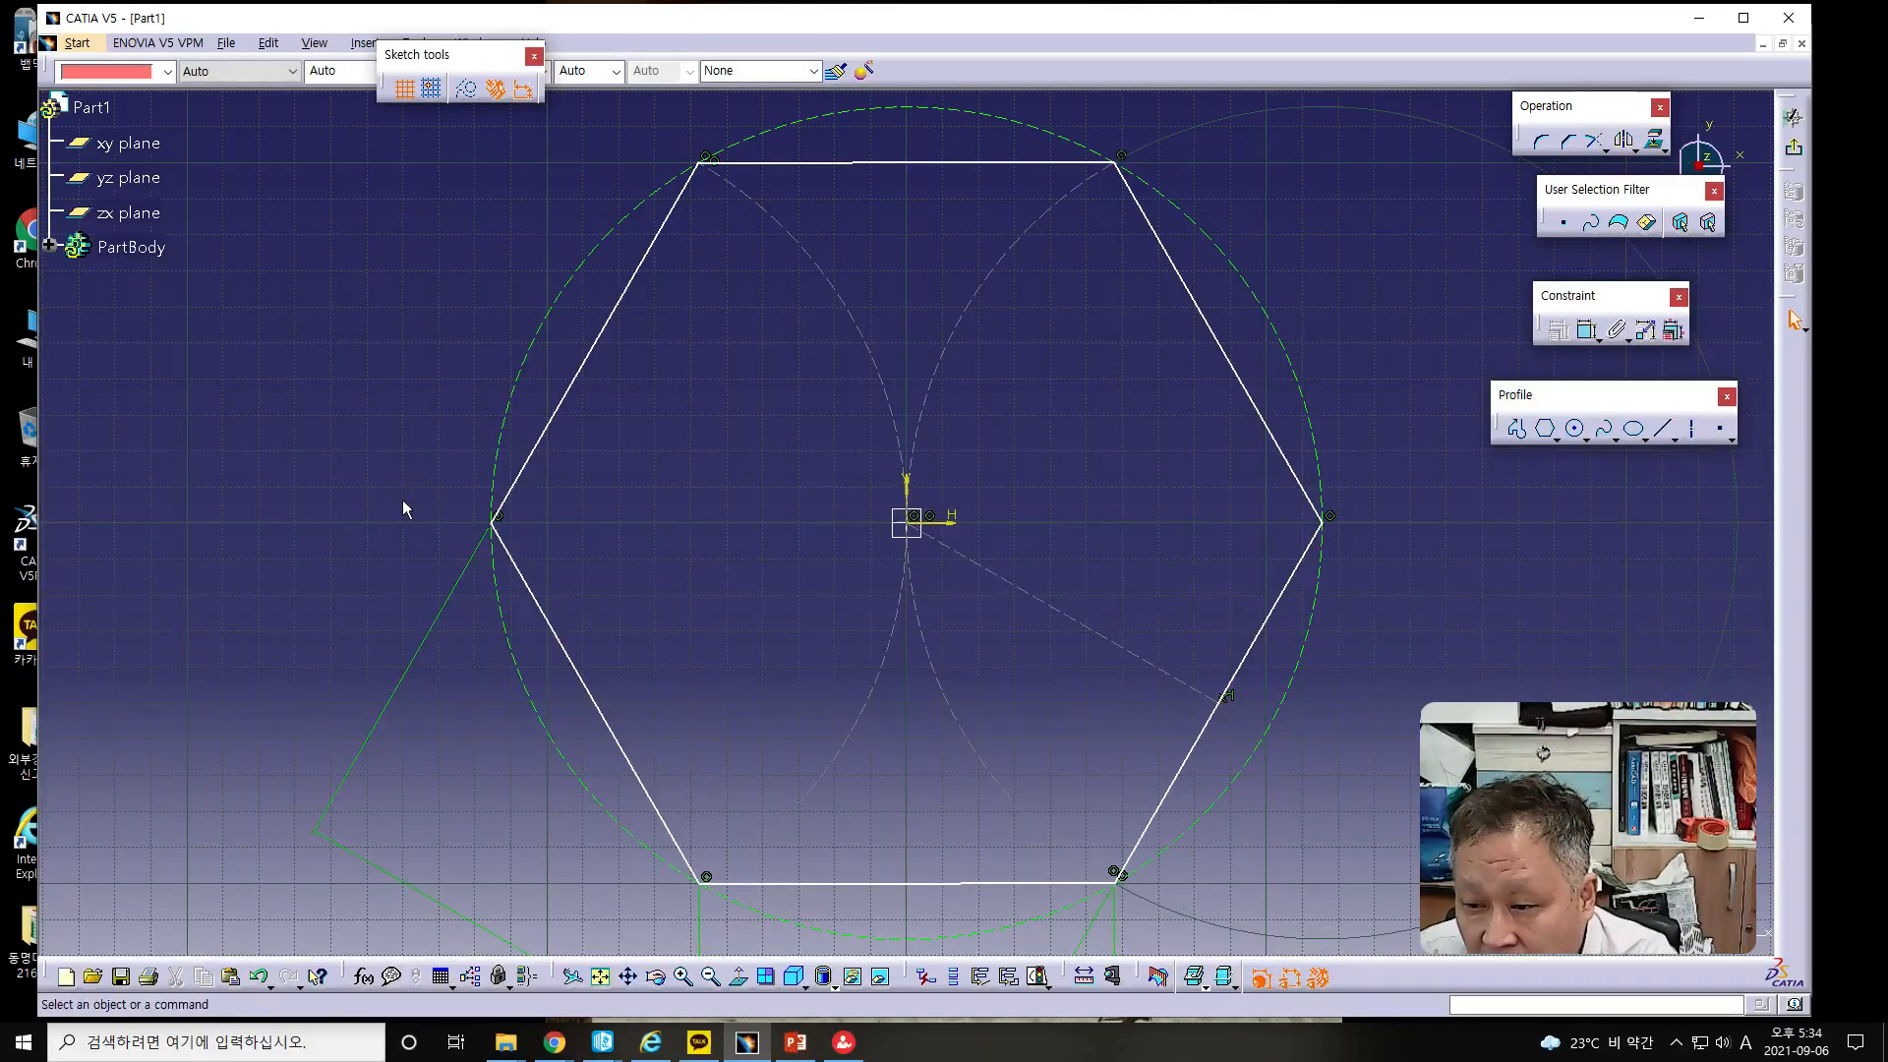
pyautogui.moveTo(403, 502); pyautogui.dragTo(419, 559, button='middle')
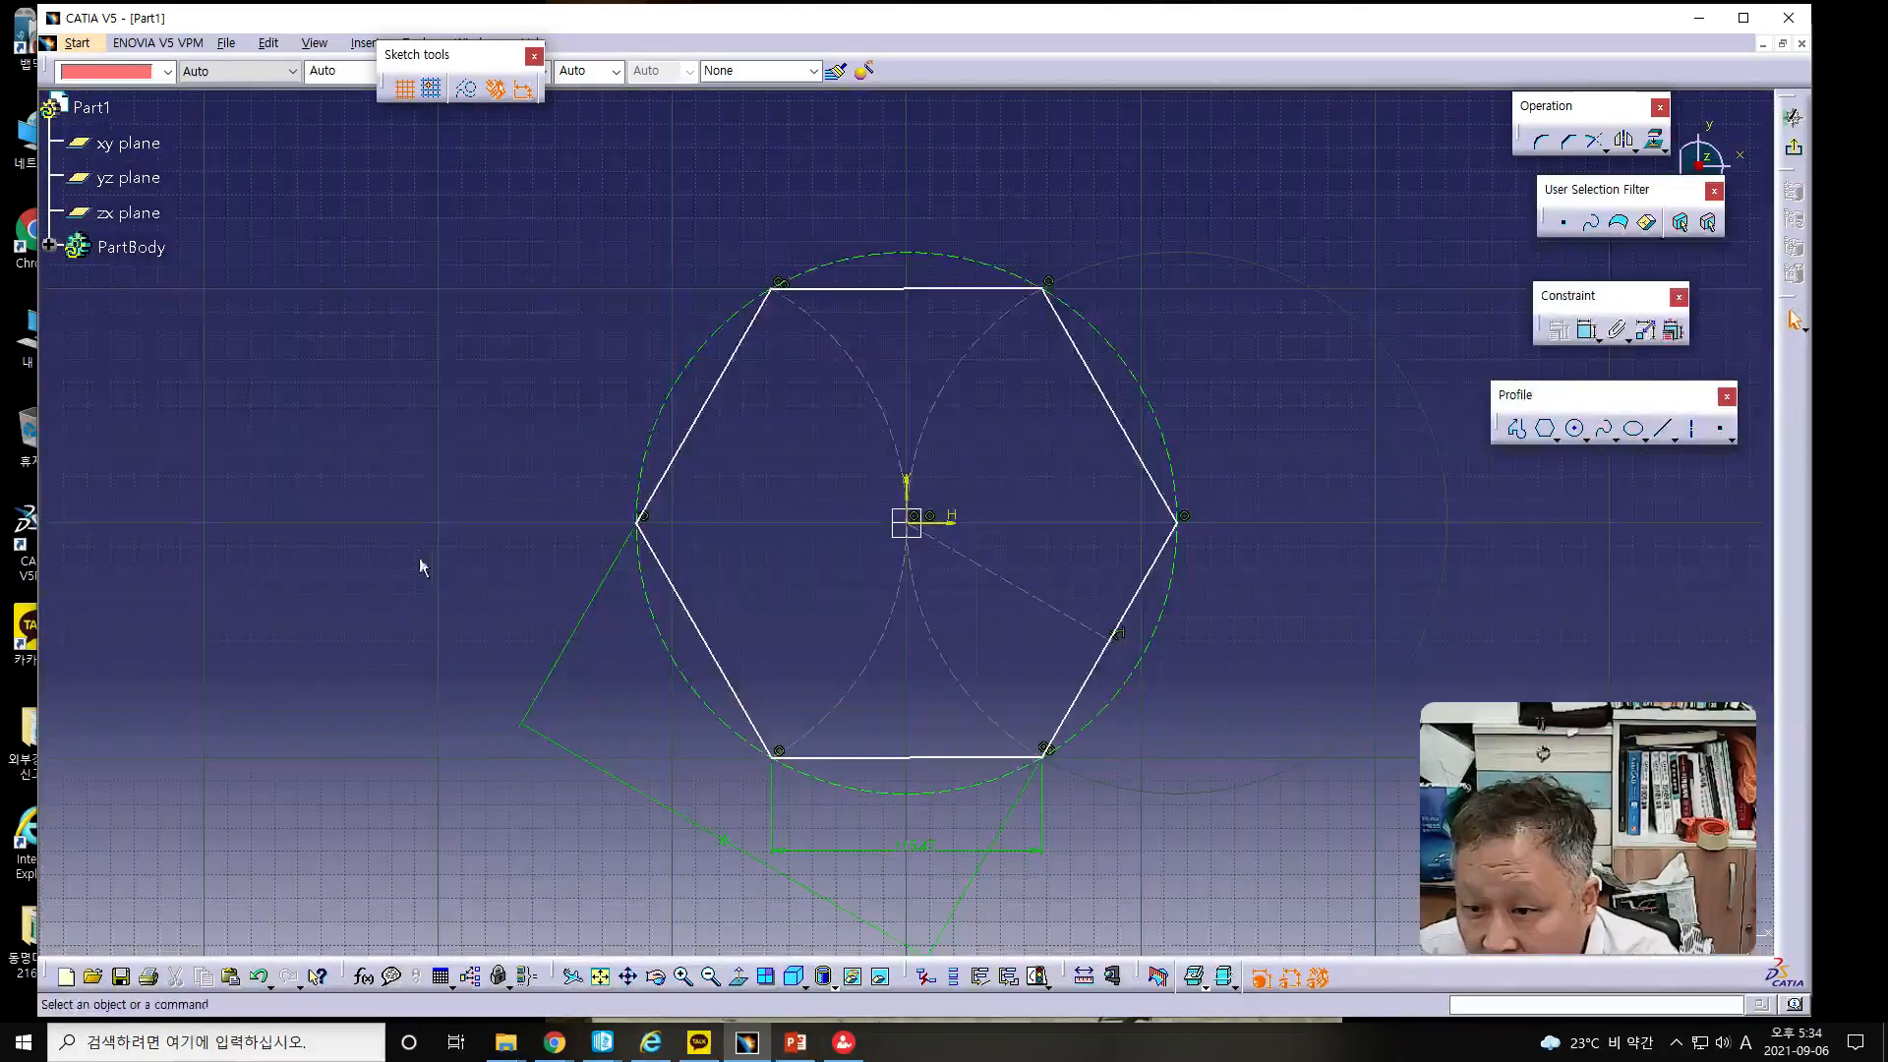
pyautogui.click(890, 758)
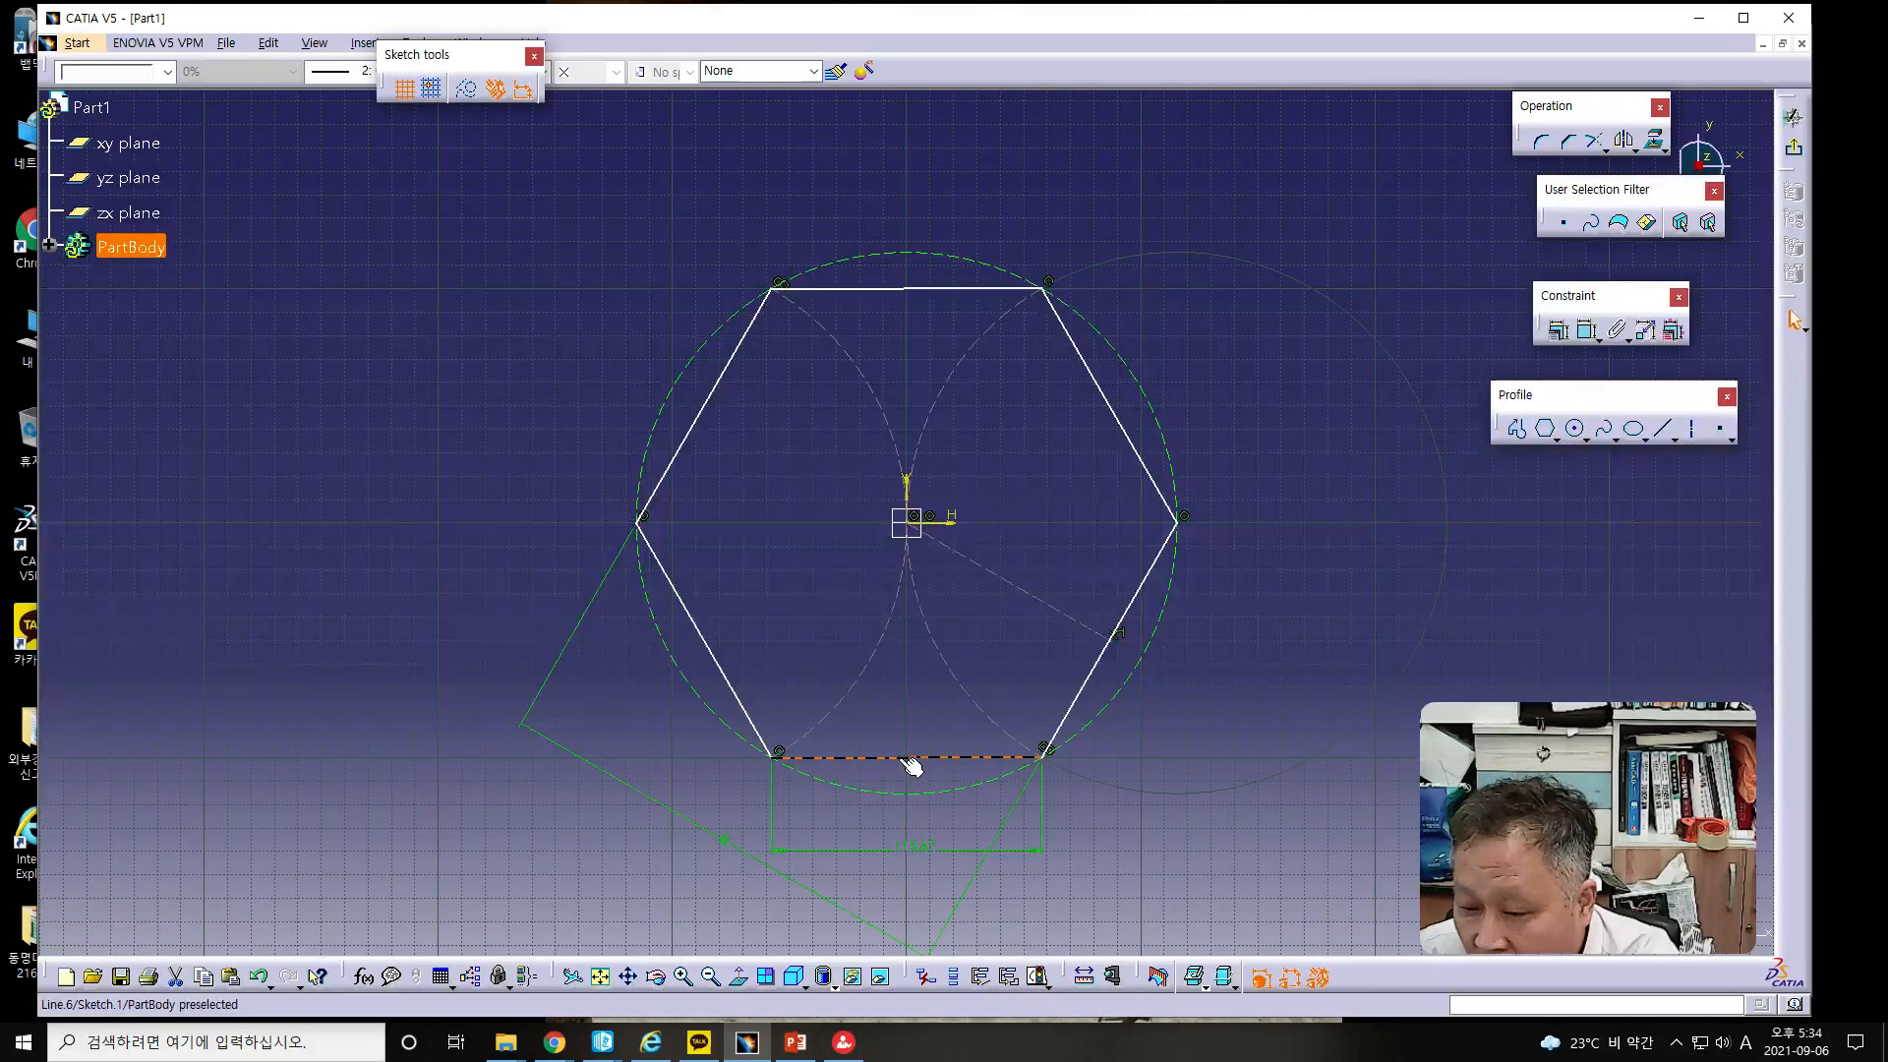
pyautogui.click(1580, 337)
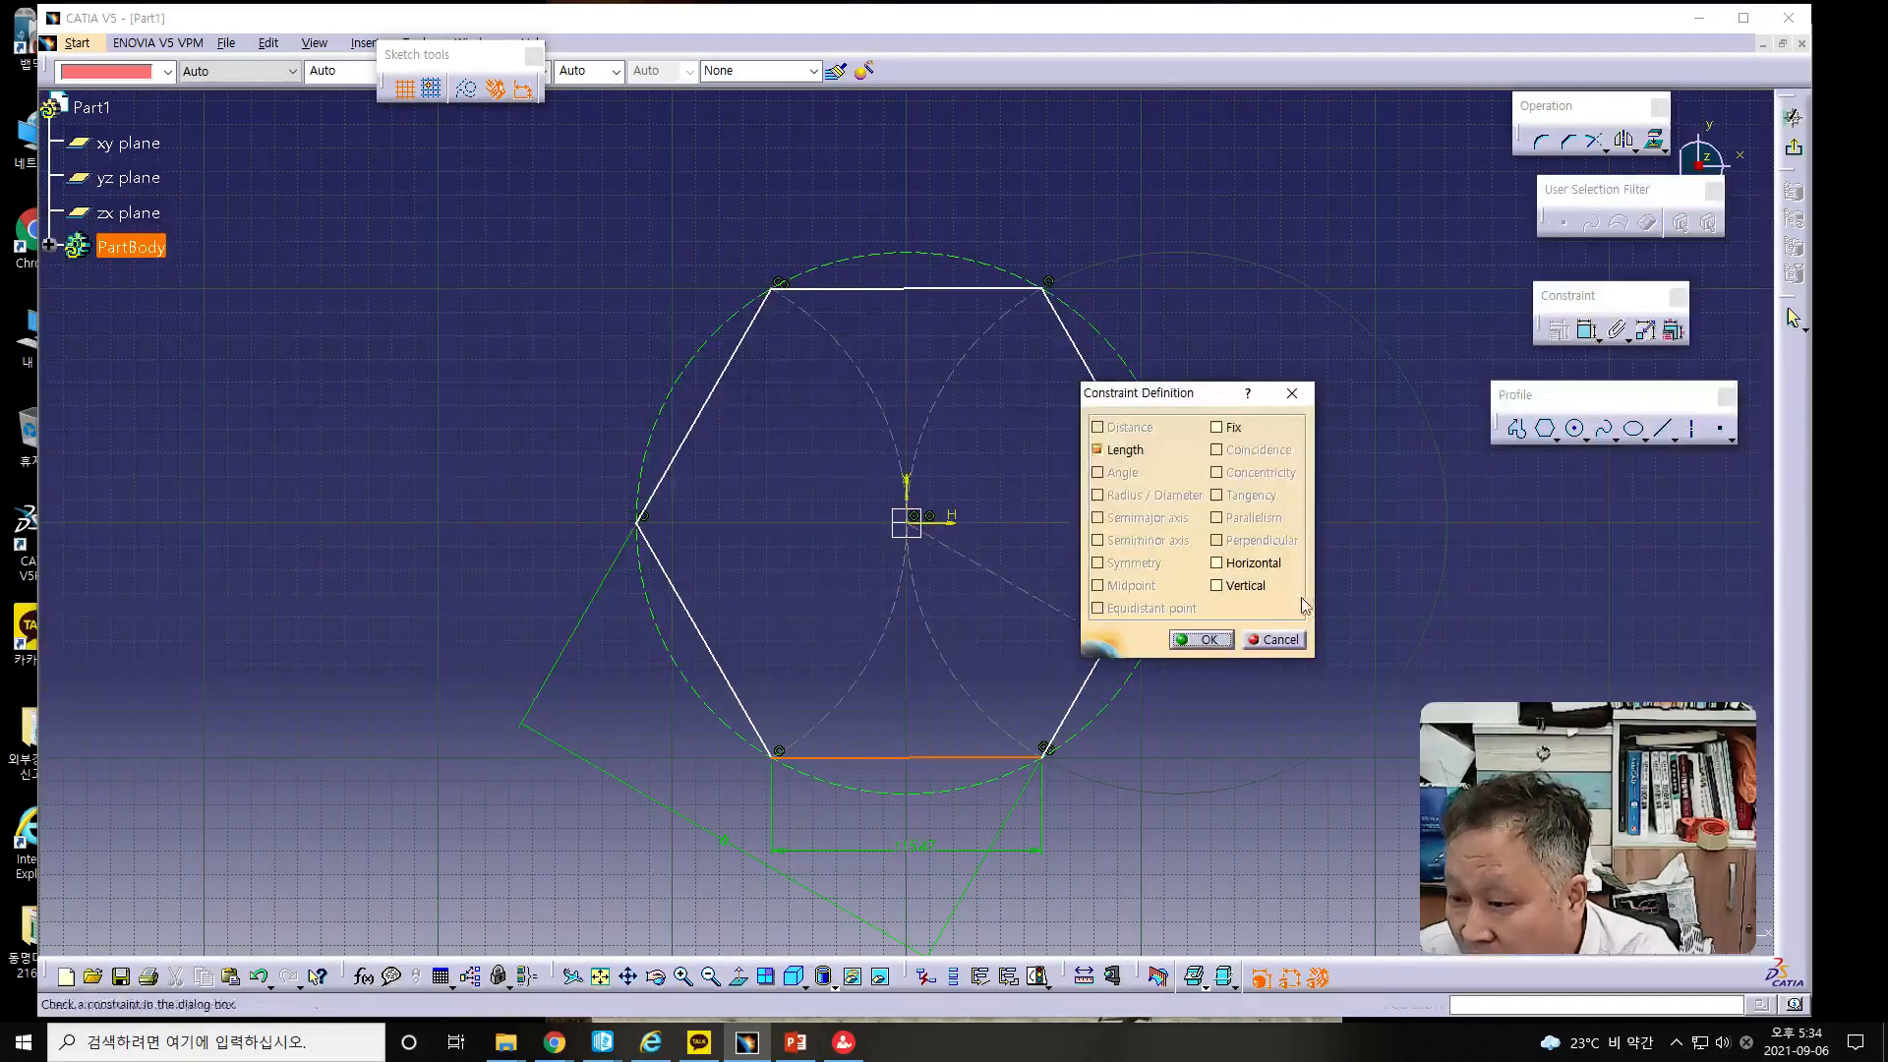
pyautogui.click(1217, 562)
pyautogui.press('Return')
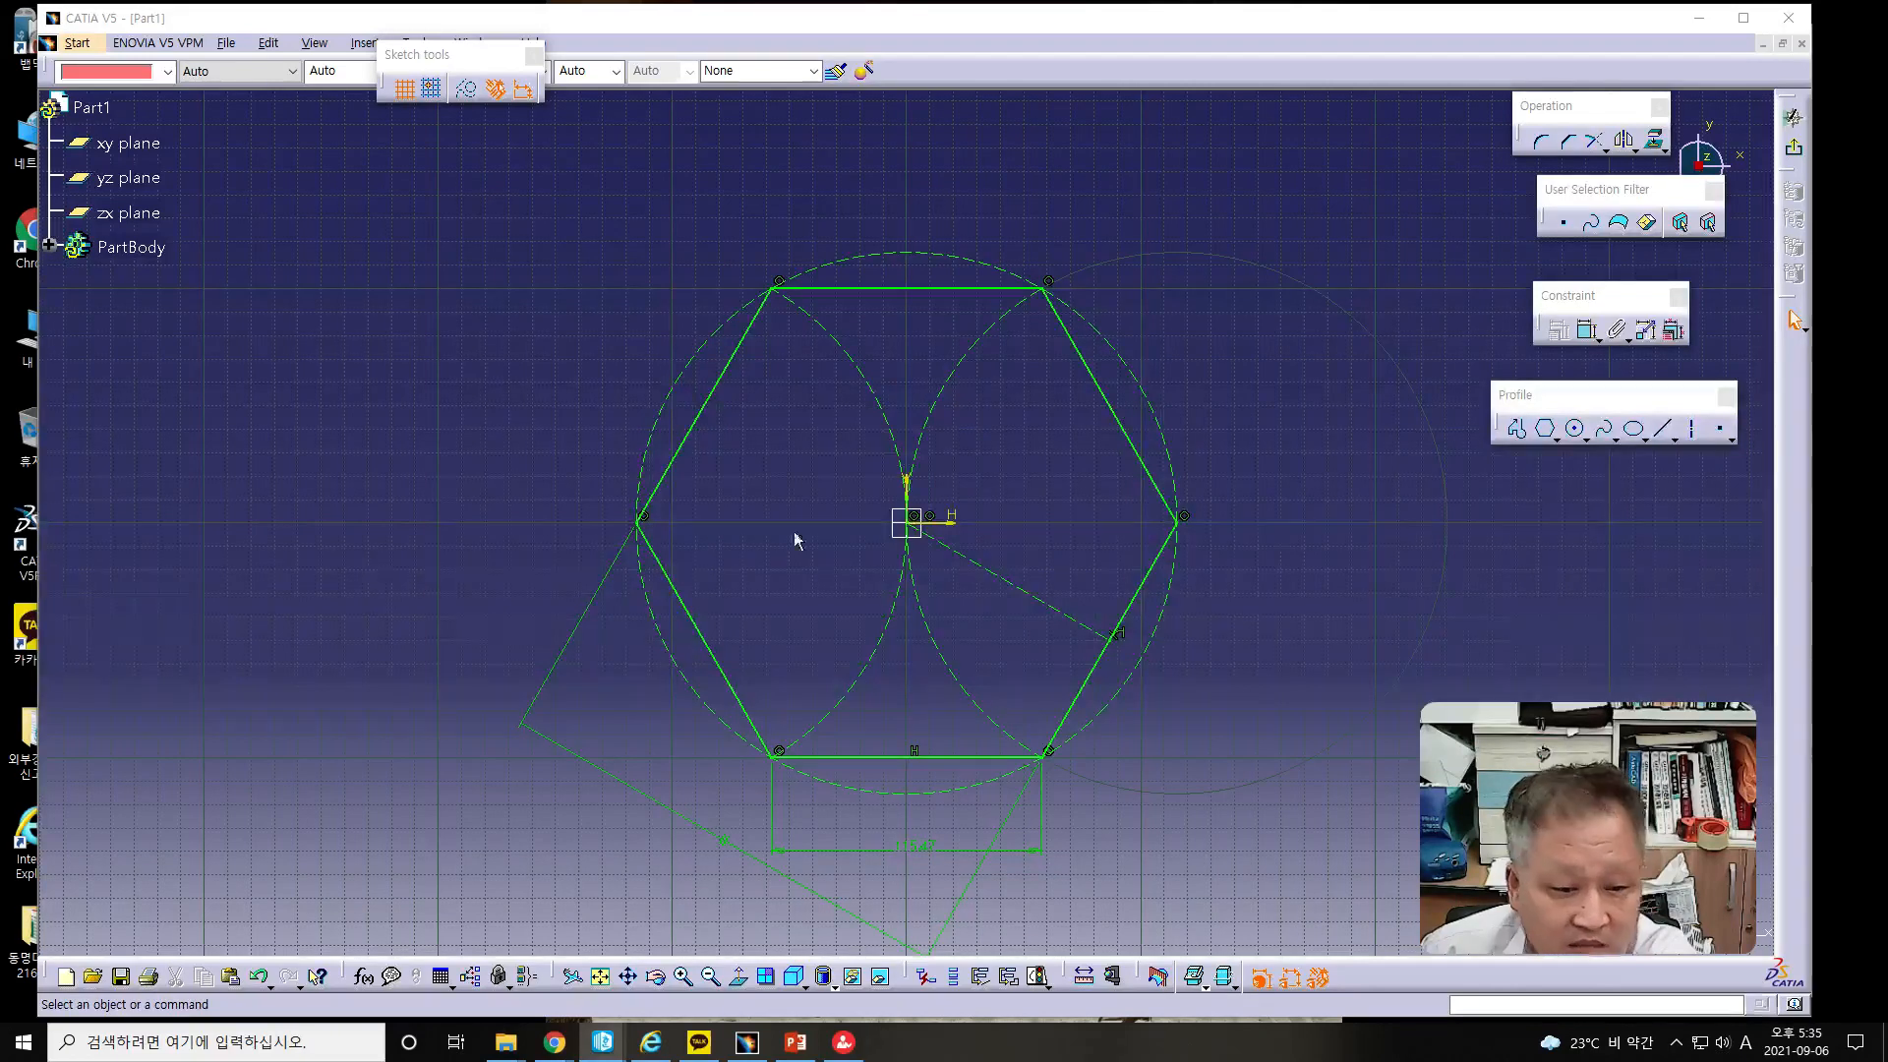
pyautogui.click(1792, 150)
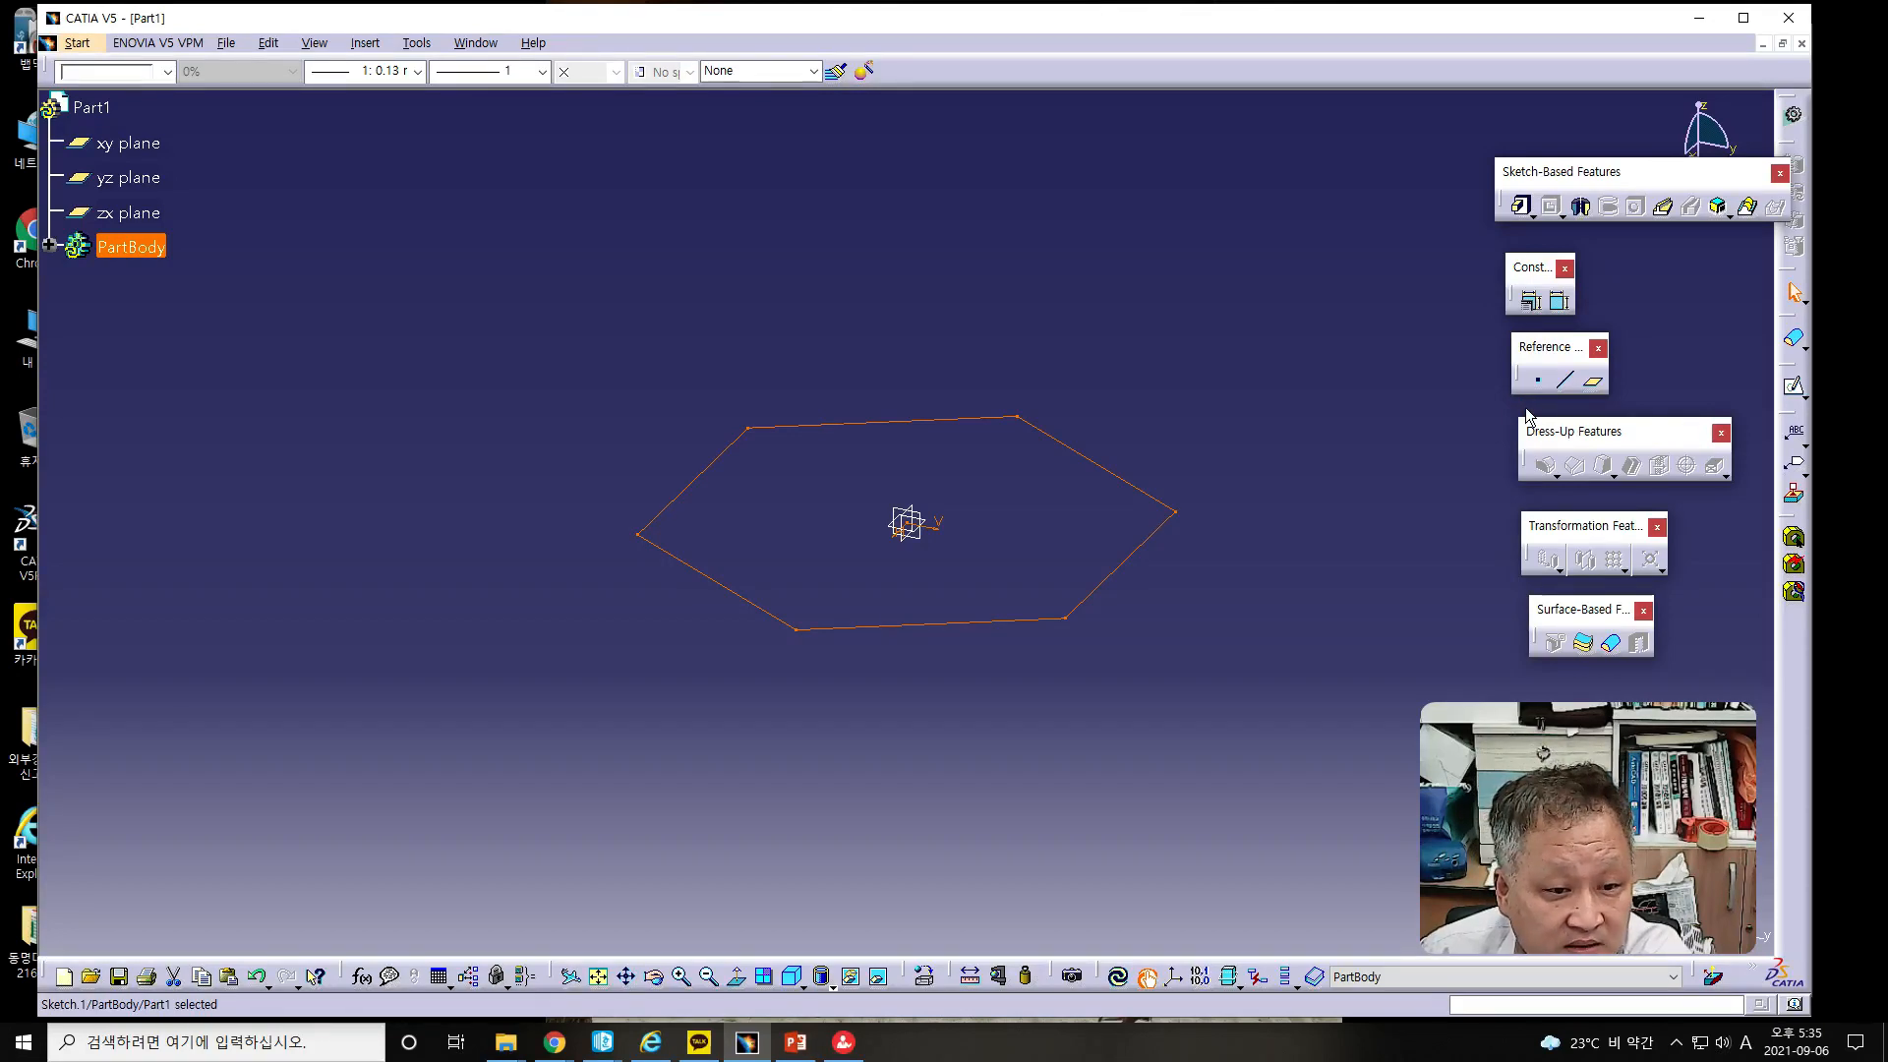
# - Create a reference plane of type Offset from plane, 200 mm from the xy plane
pyautogui.click(1595, 387)
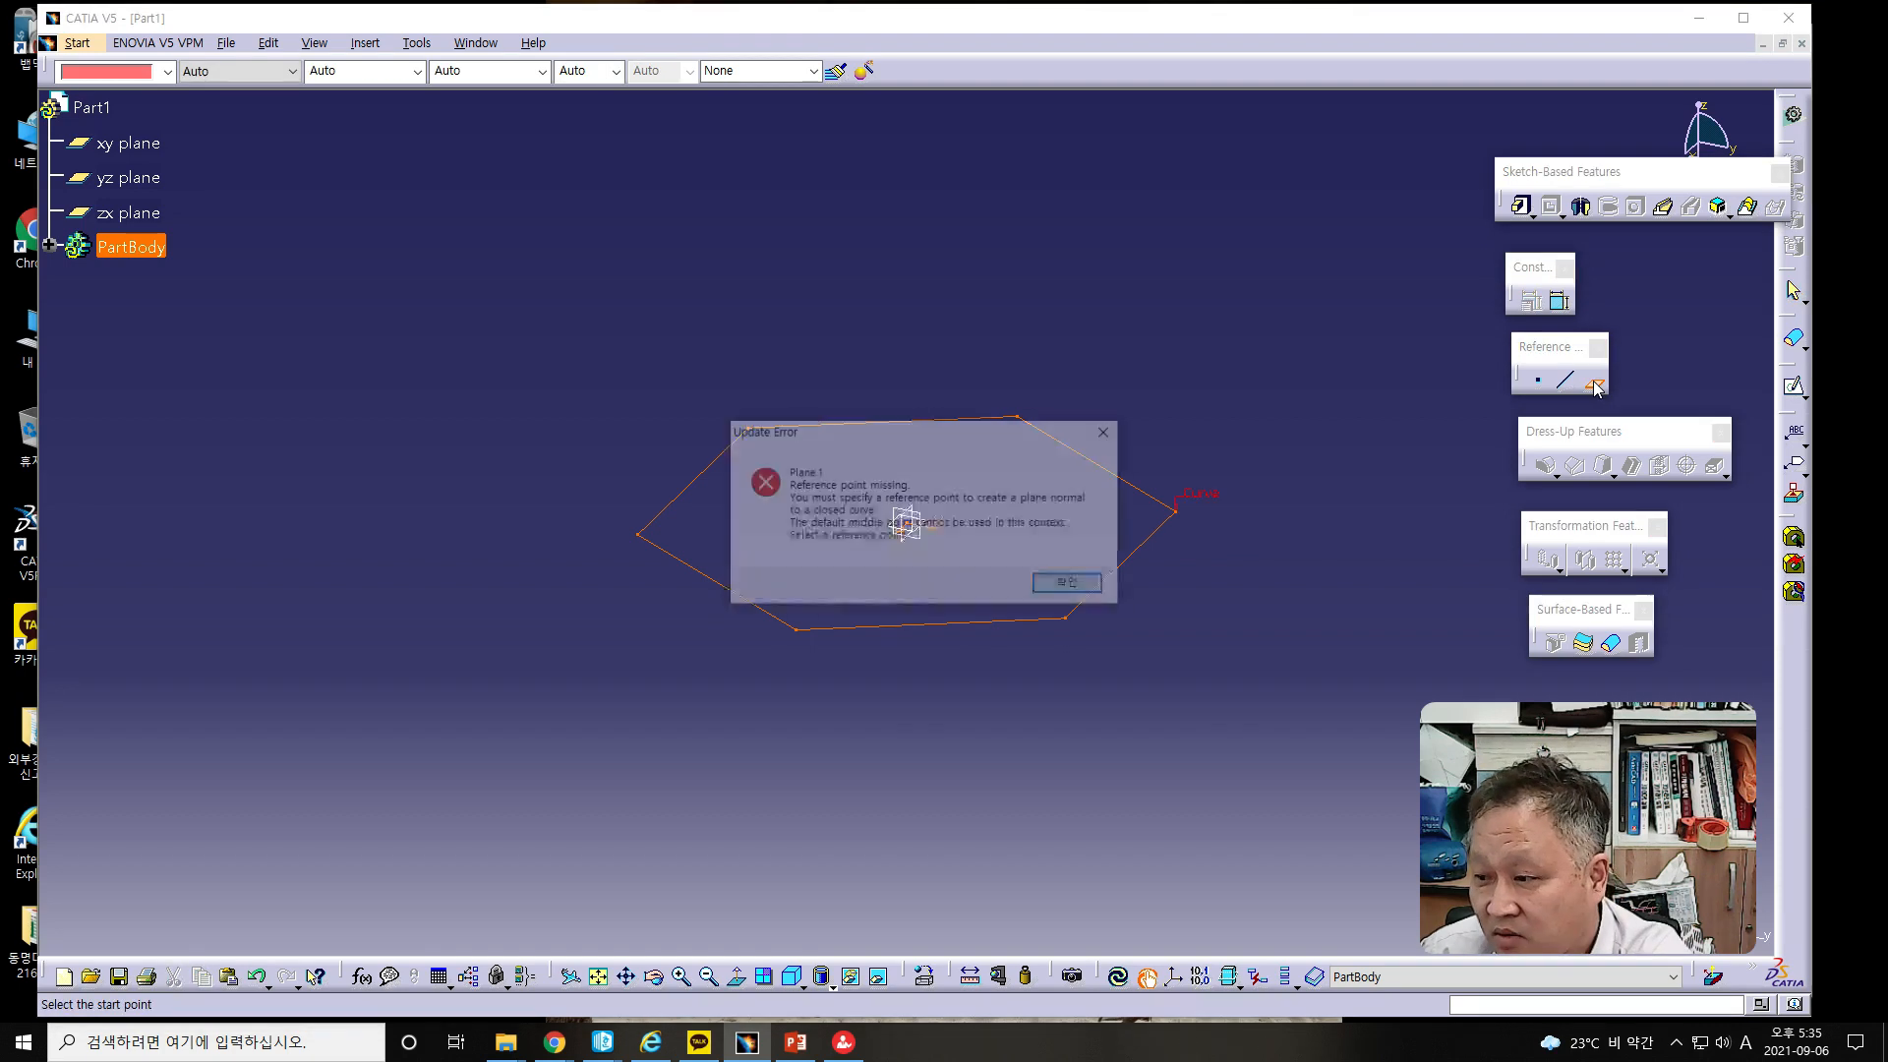
pyautogui.click(1070, 586)
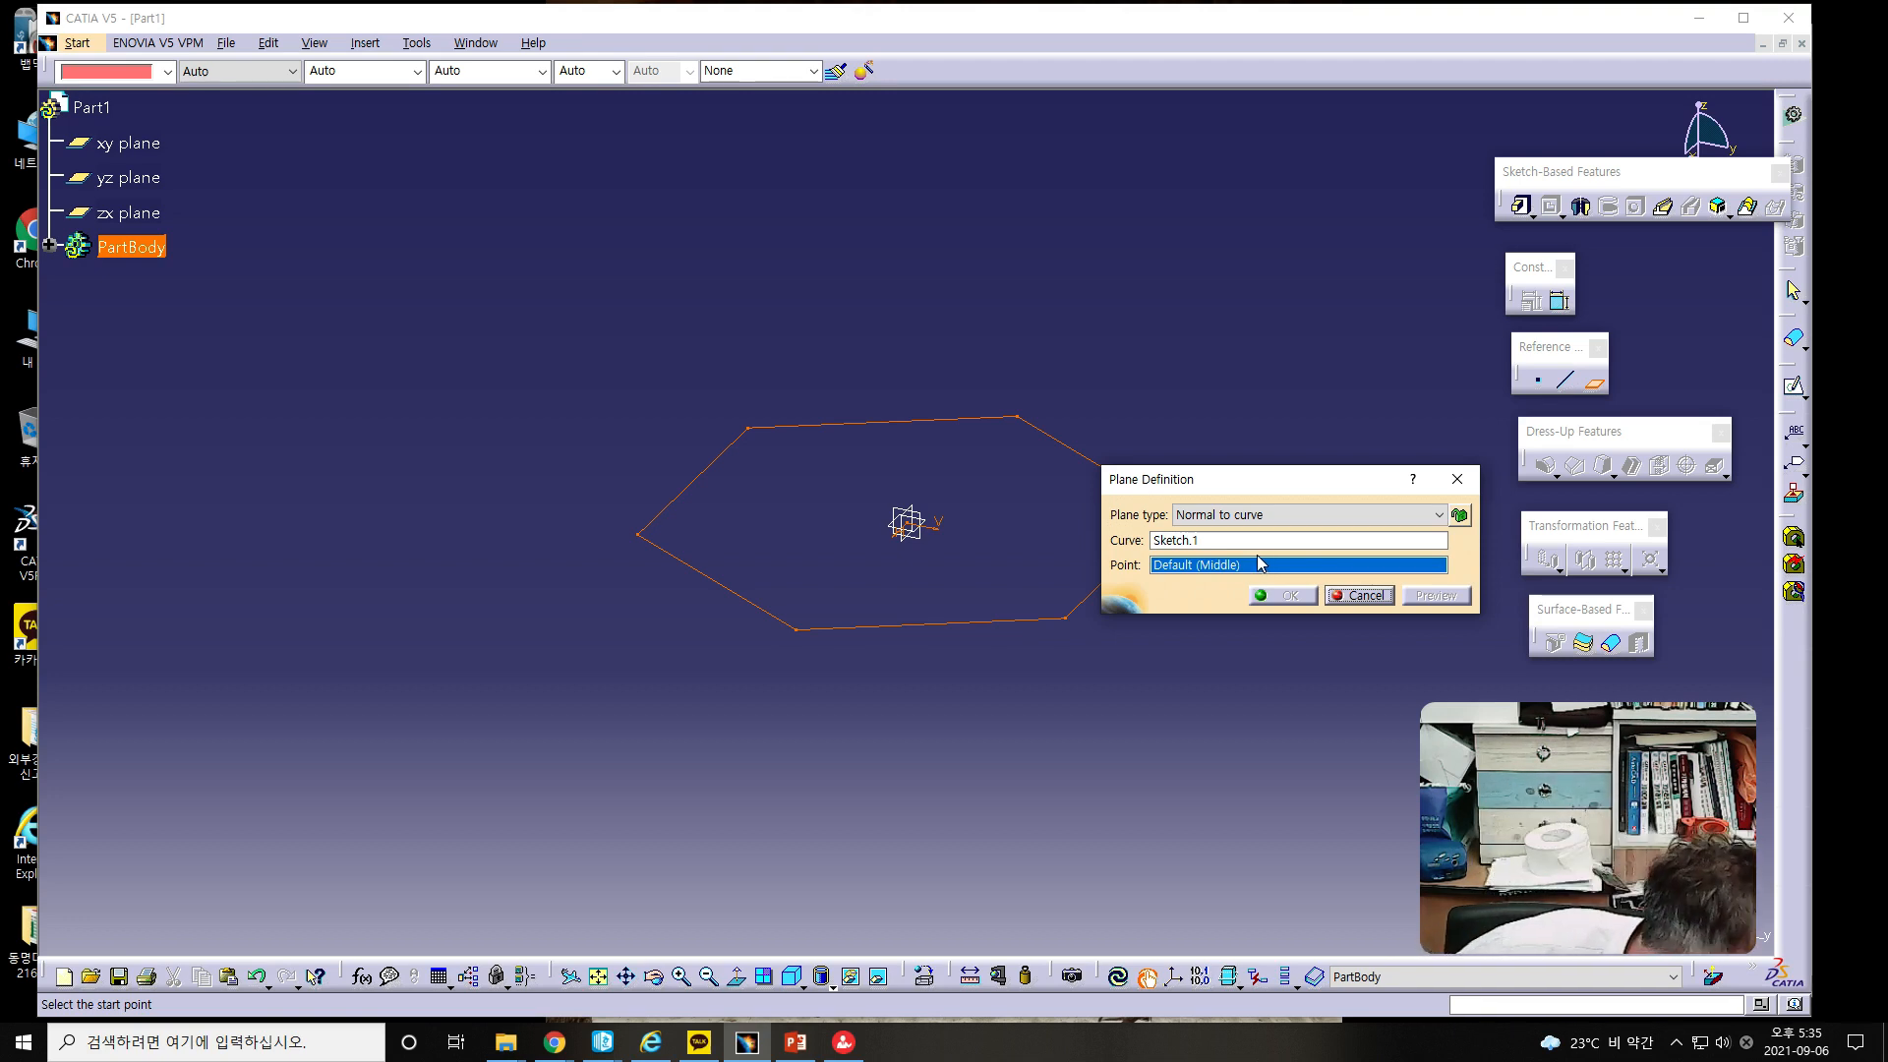
pyautogui.click(1275, 519)
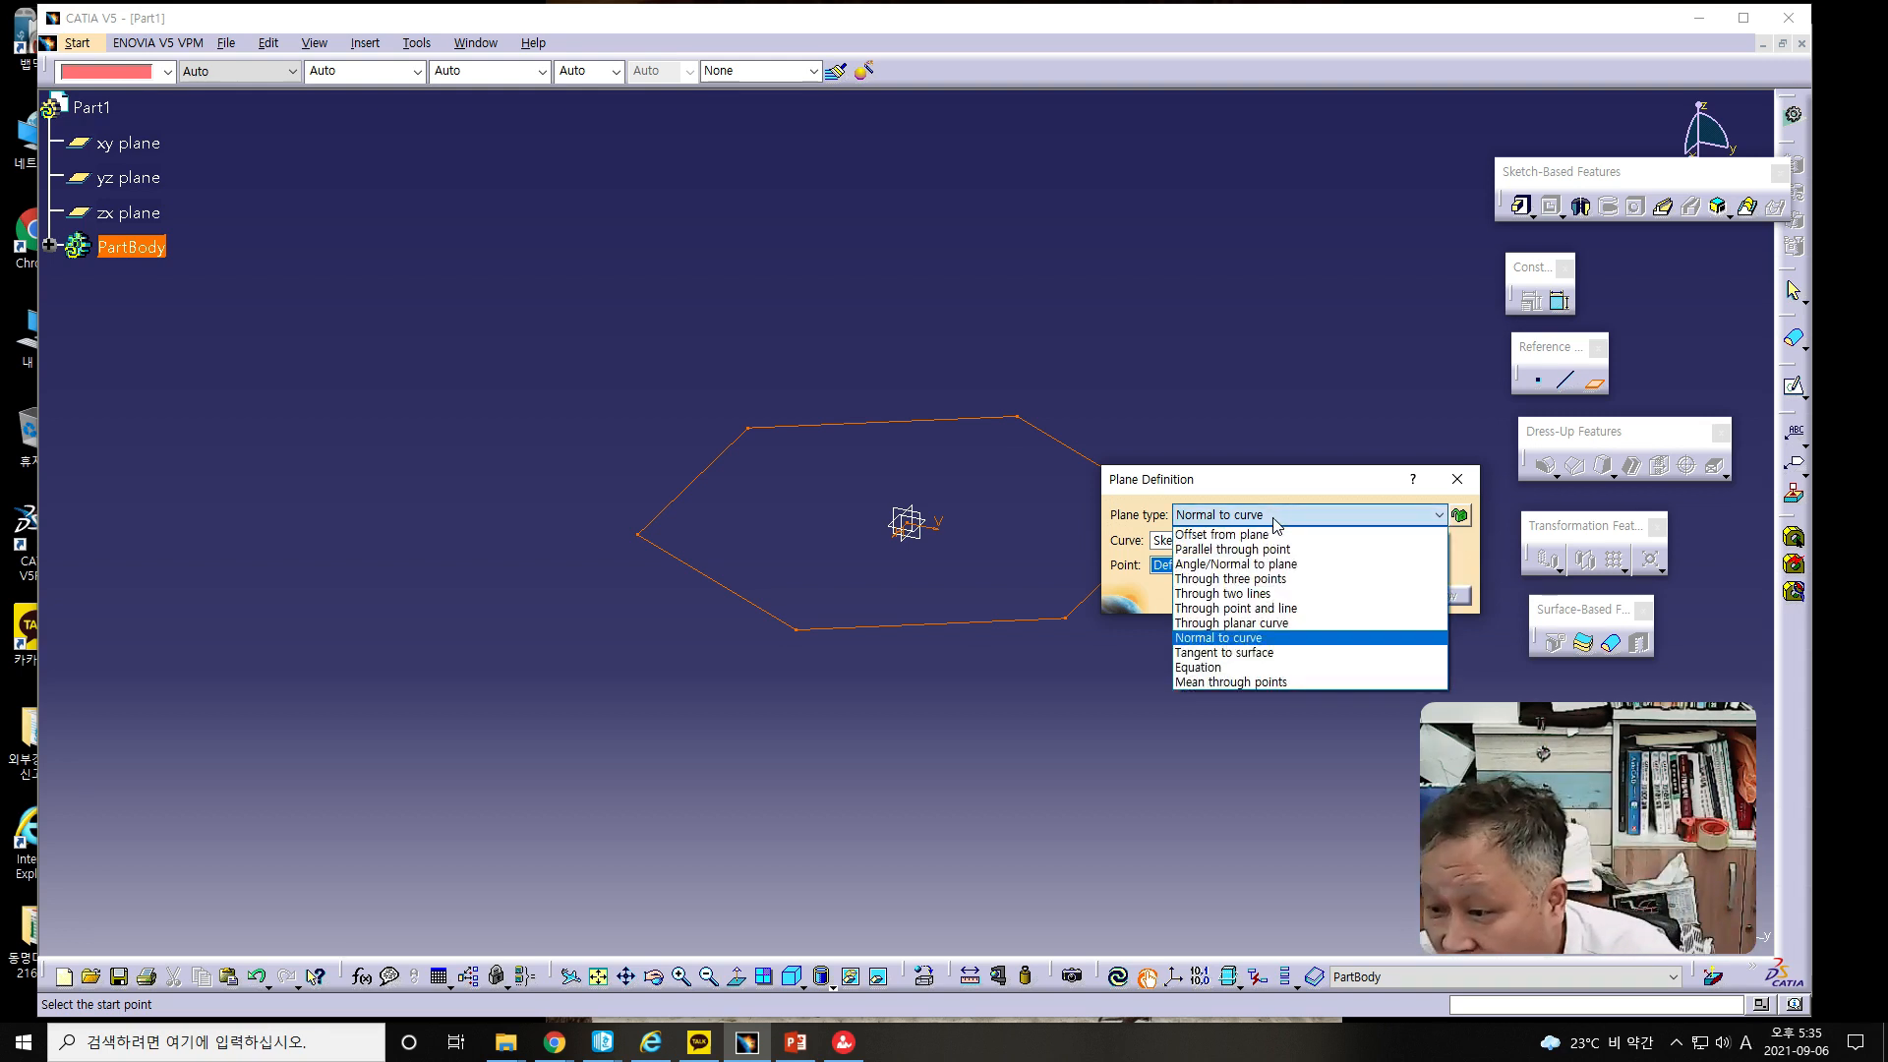
pyautogui.click(1237, 541)
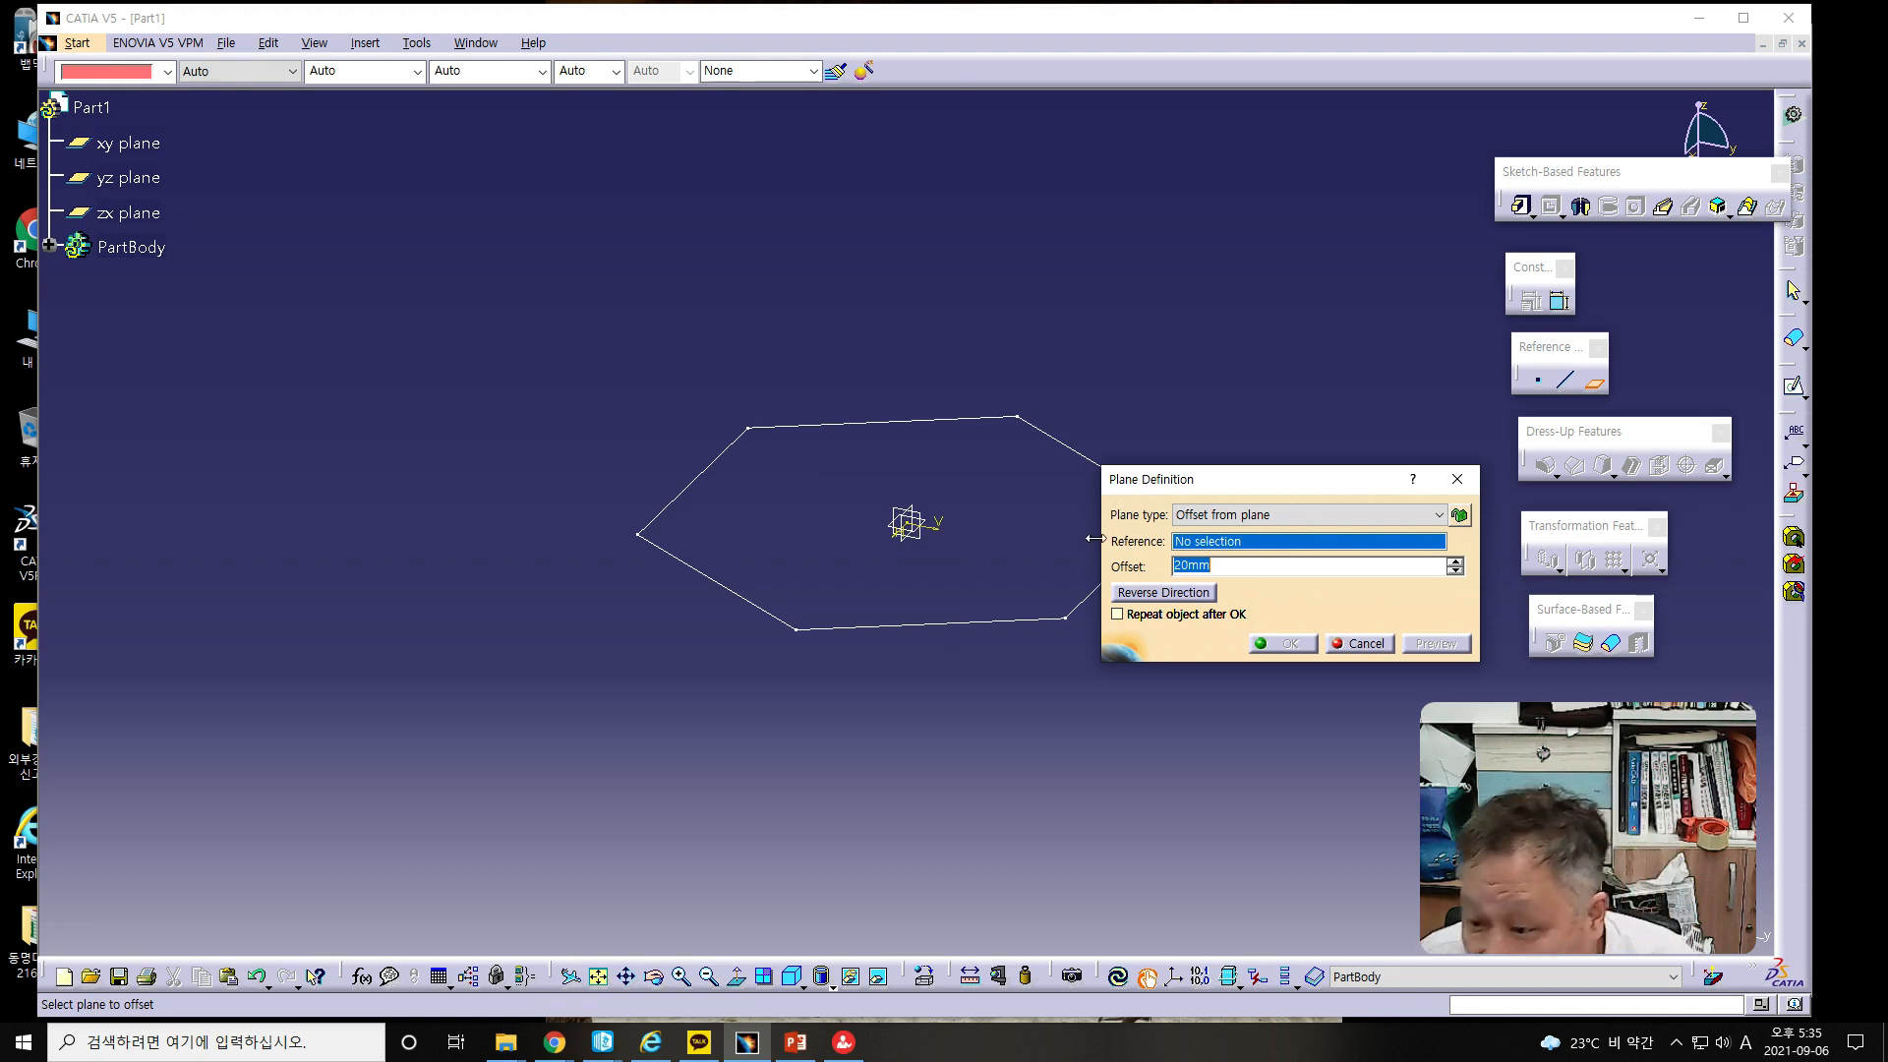
pyautogui.click(131, 152)
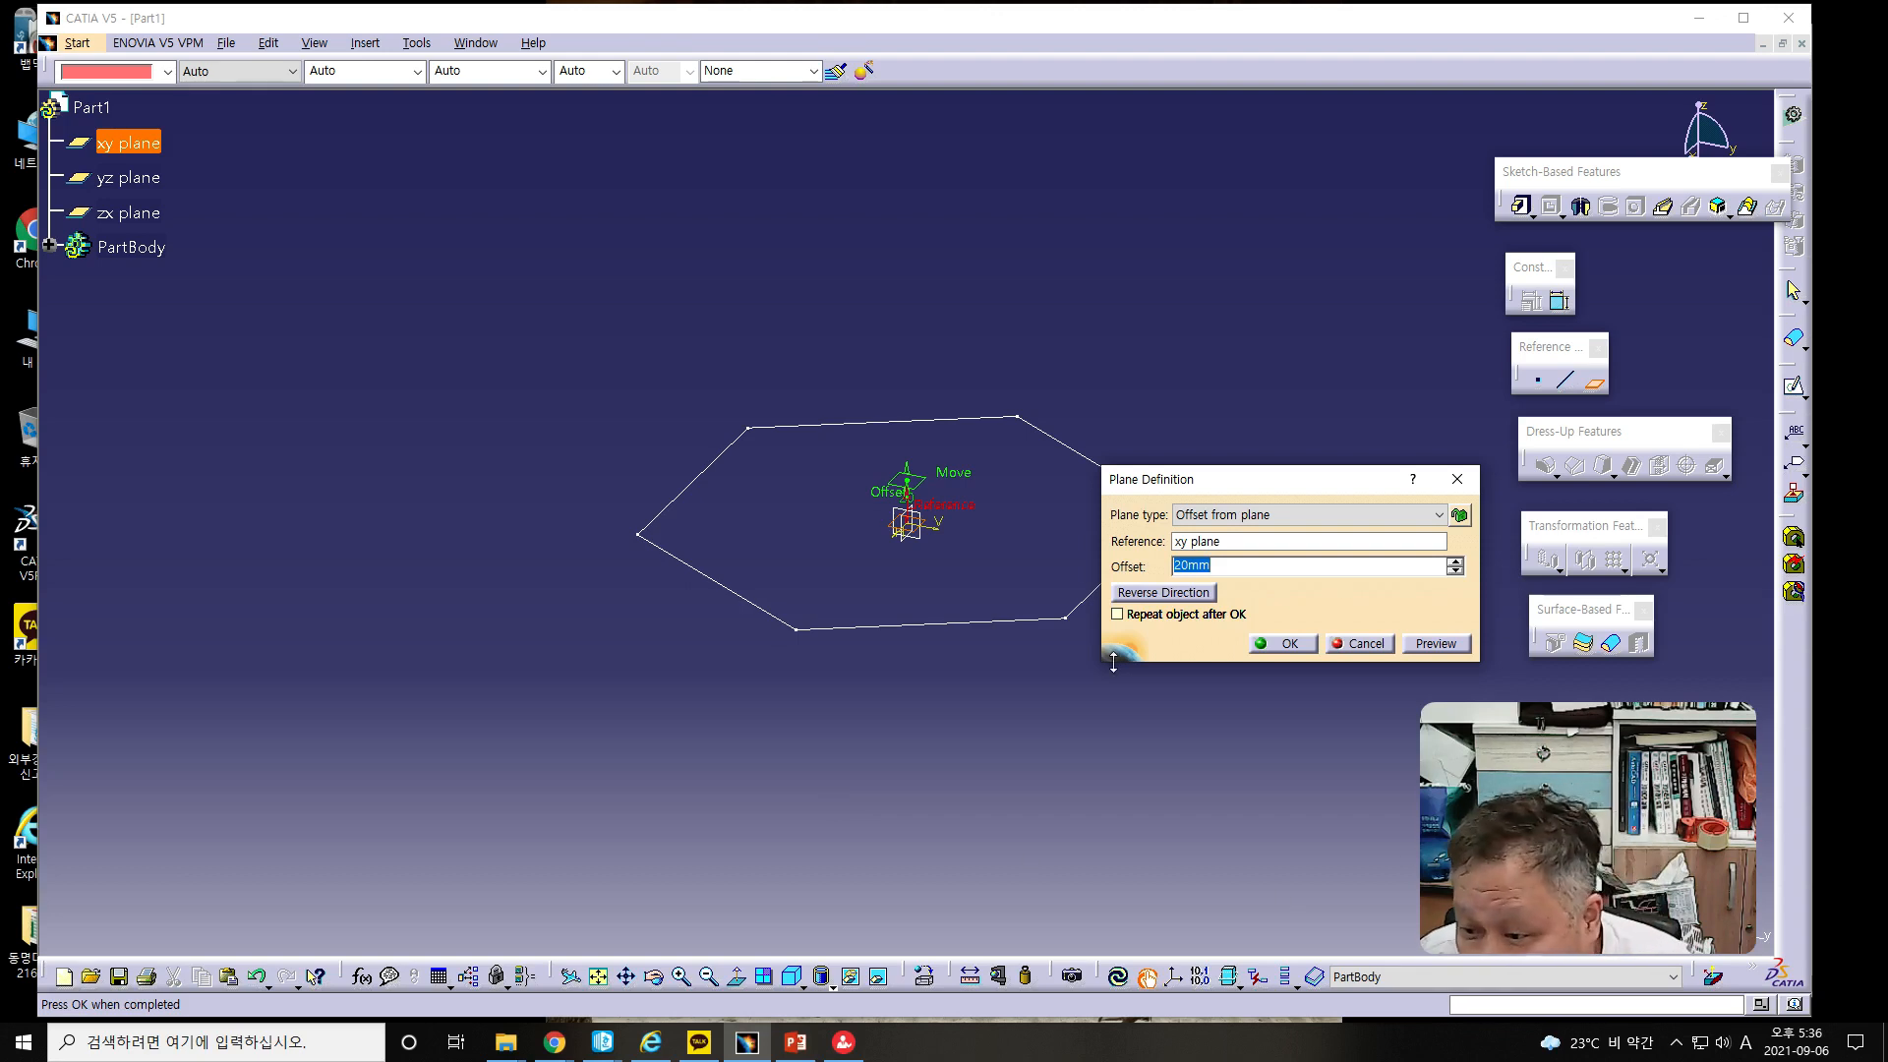
pyautogui.click(1180, 566)
pyautogui.write('0')
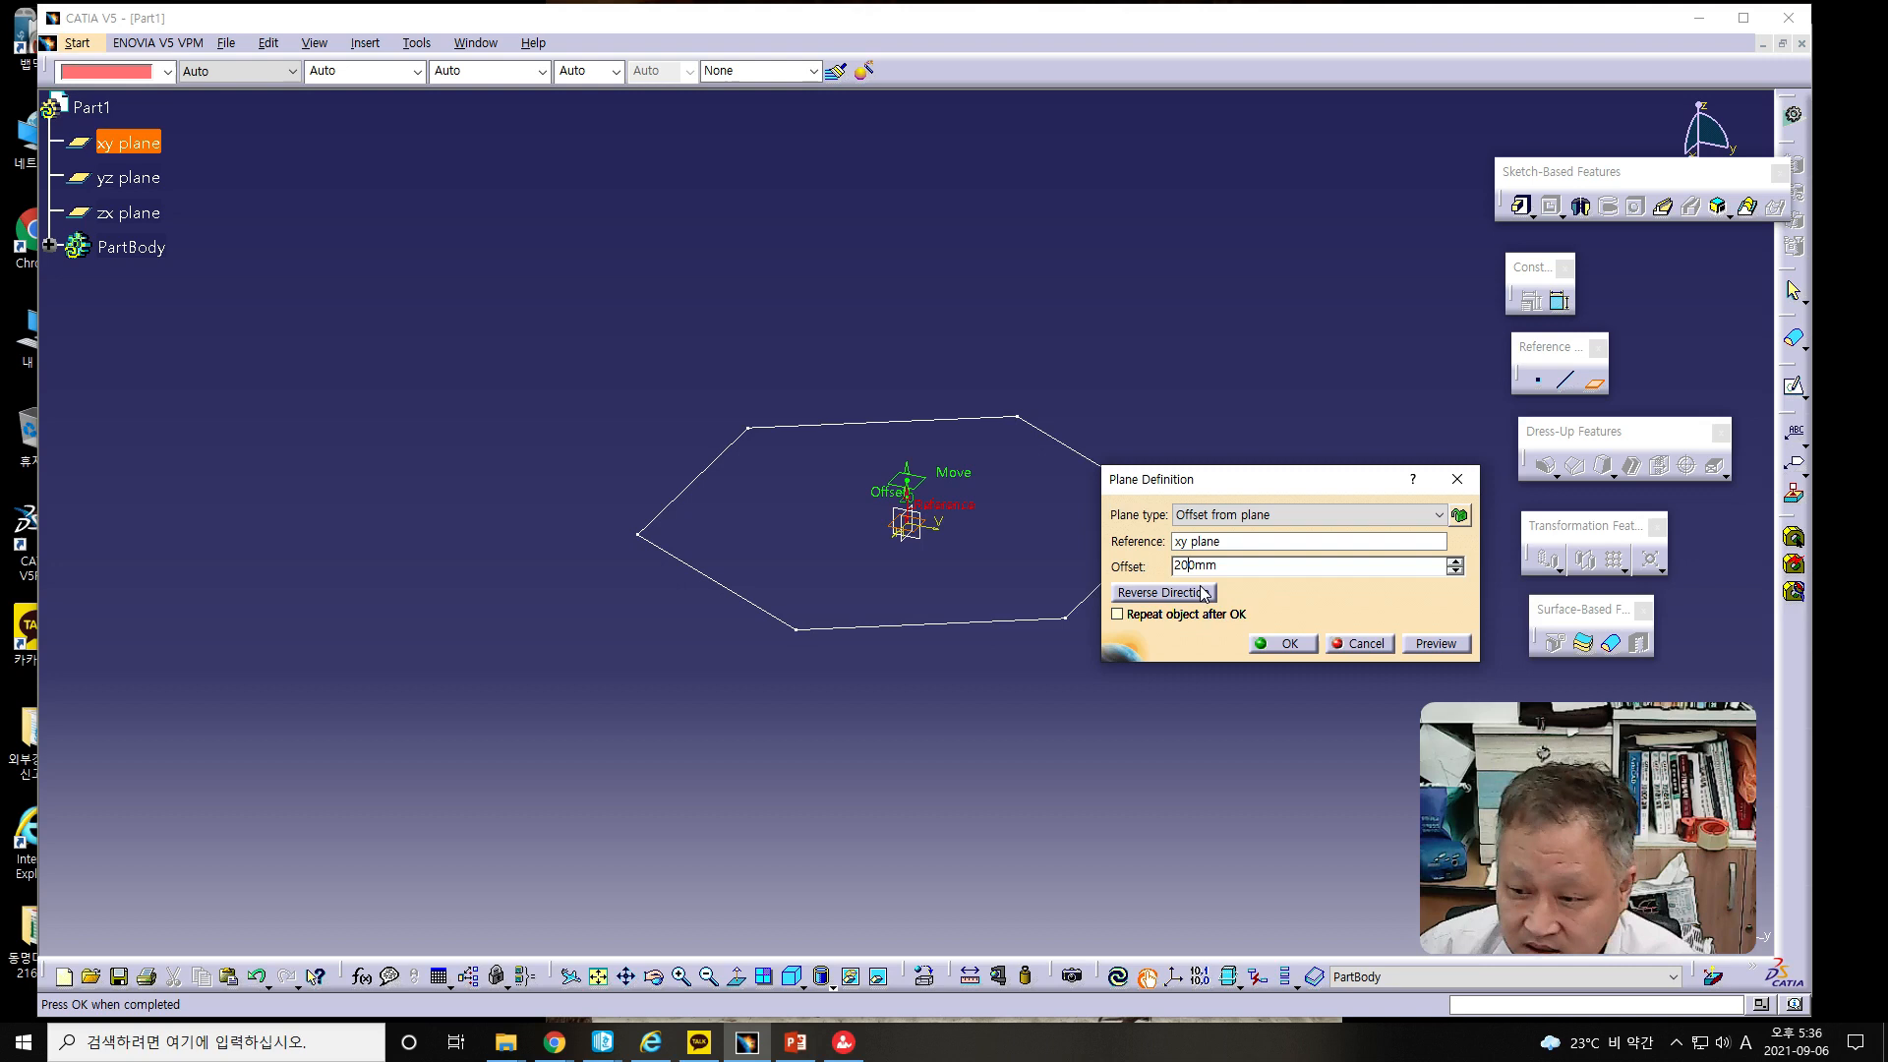
pyautogui.click(1288, 644)
# - Start a sketch on the new offset plane above the hexagon and draw a circle centred on the origin, smaller than the hexagon
pyautogui.moveTo(1211, 350); pyautogui.dragTo(1181, 442, button='middle')
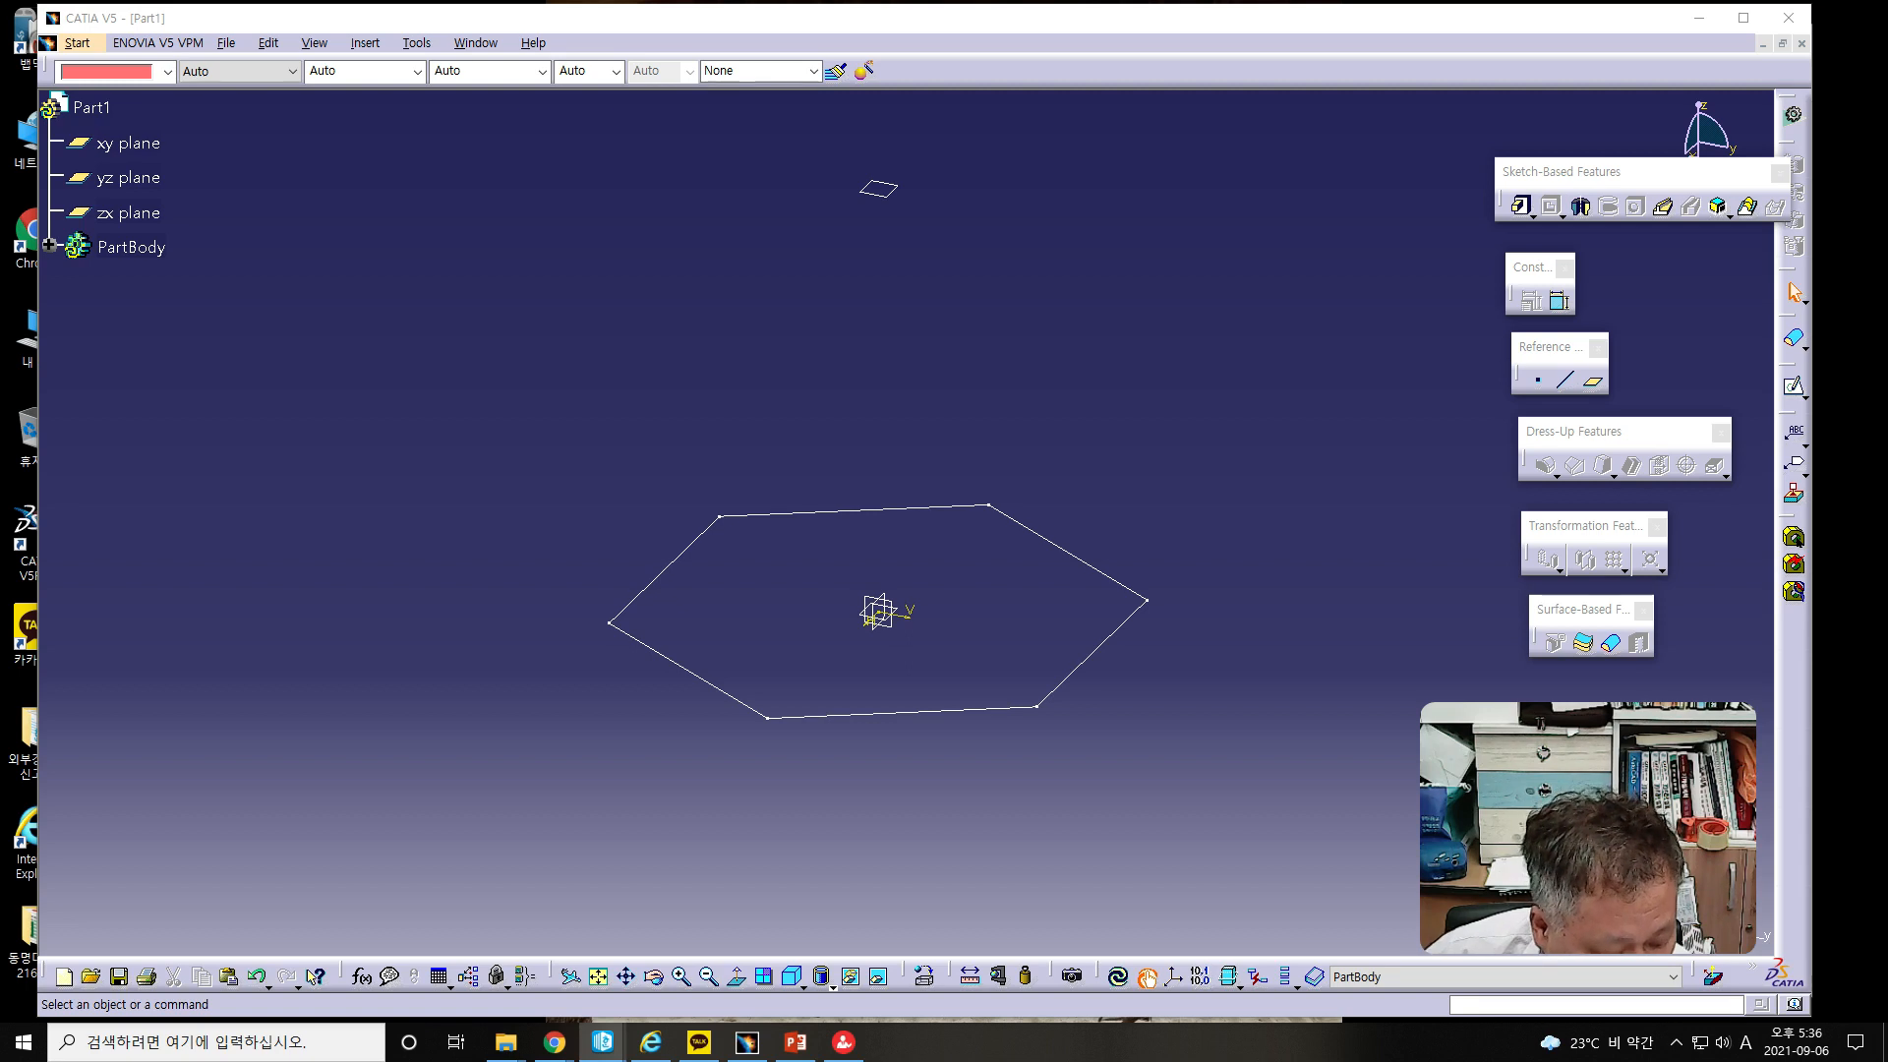
pyautogui.click(879, 189)
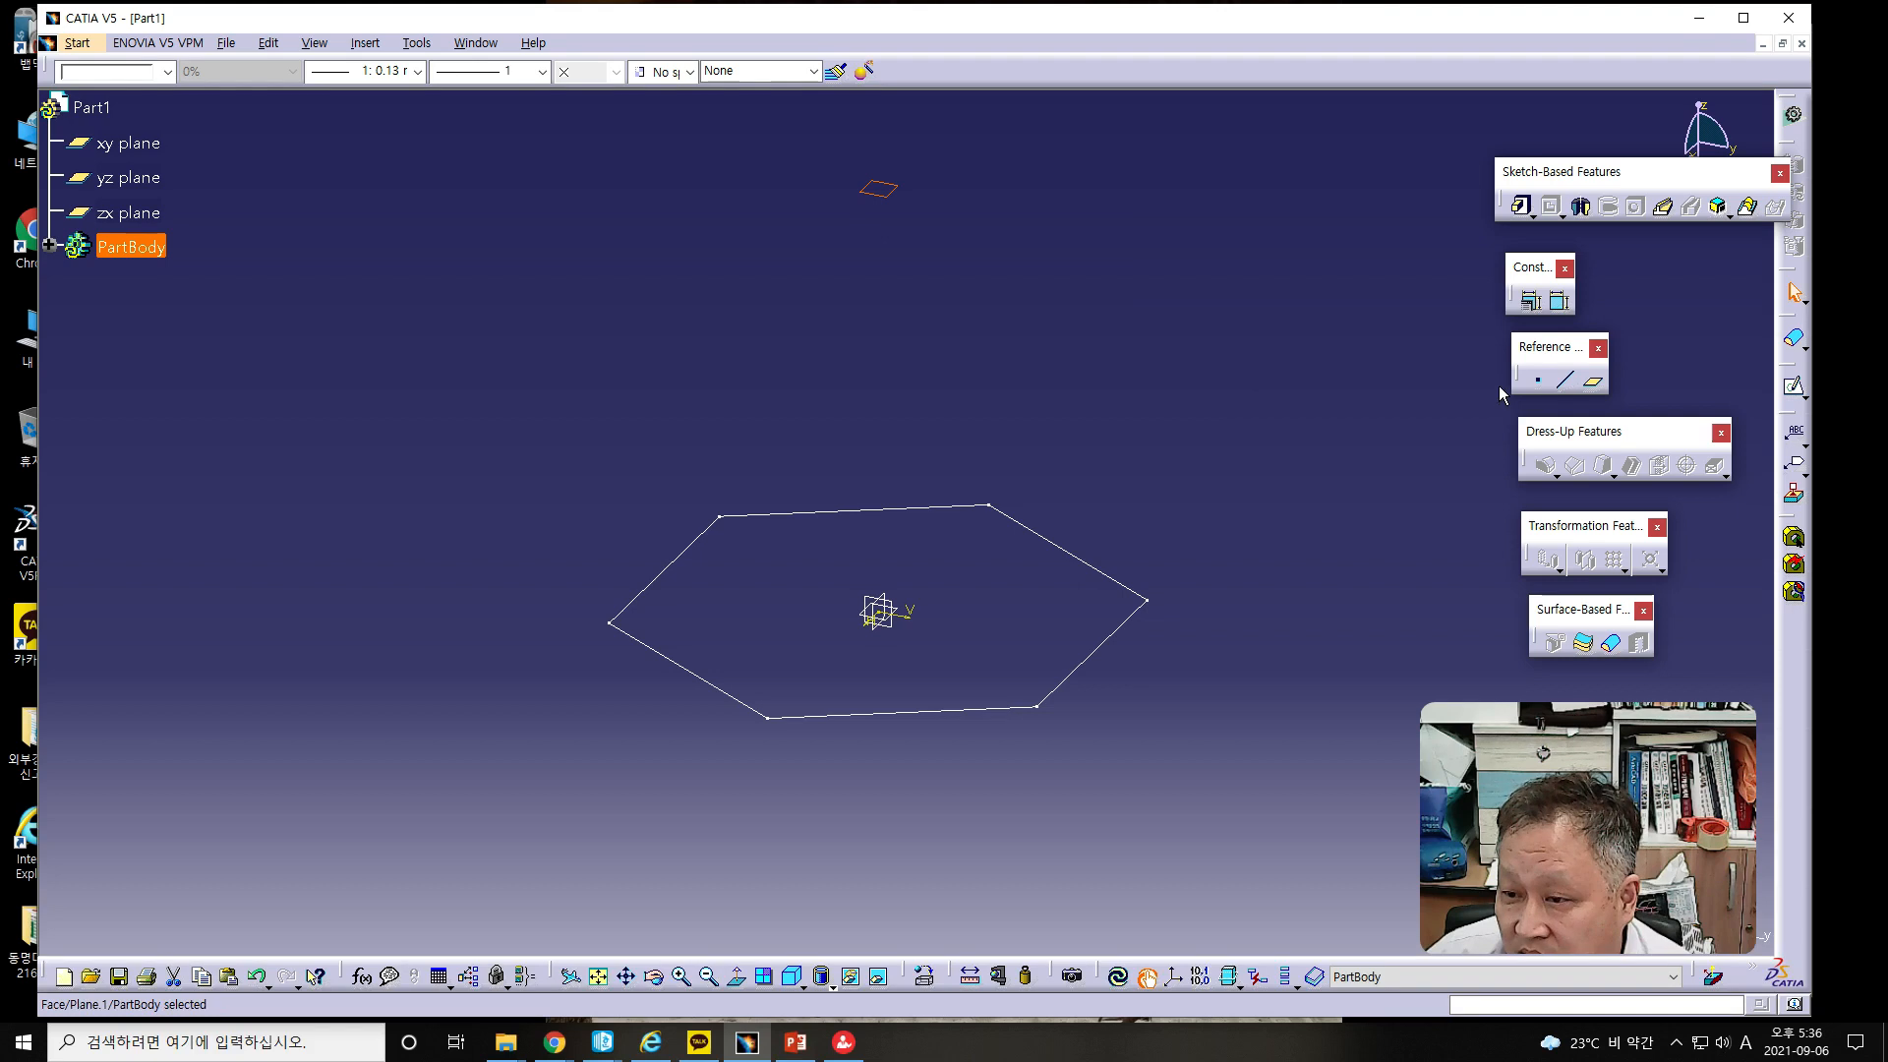
pyautogui.click(1795, 391)
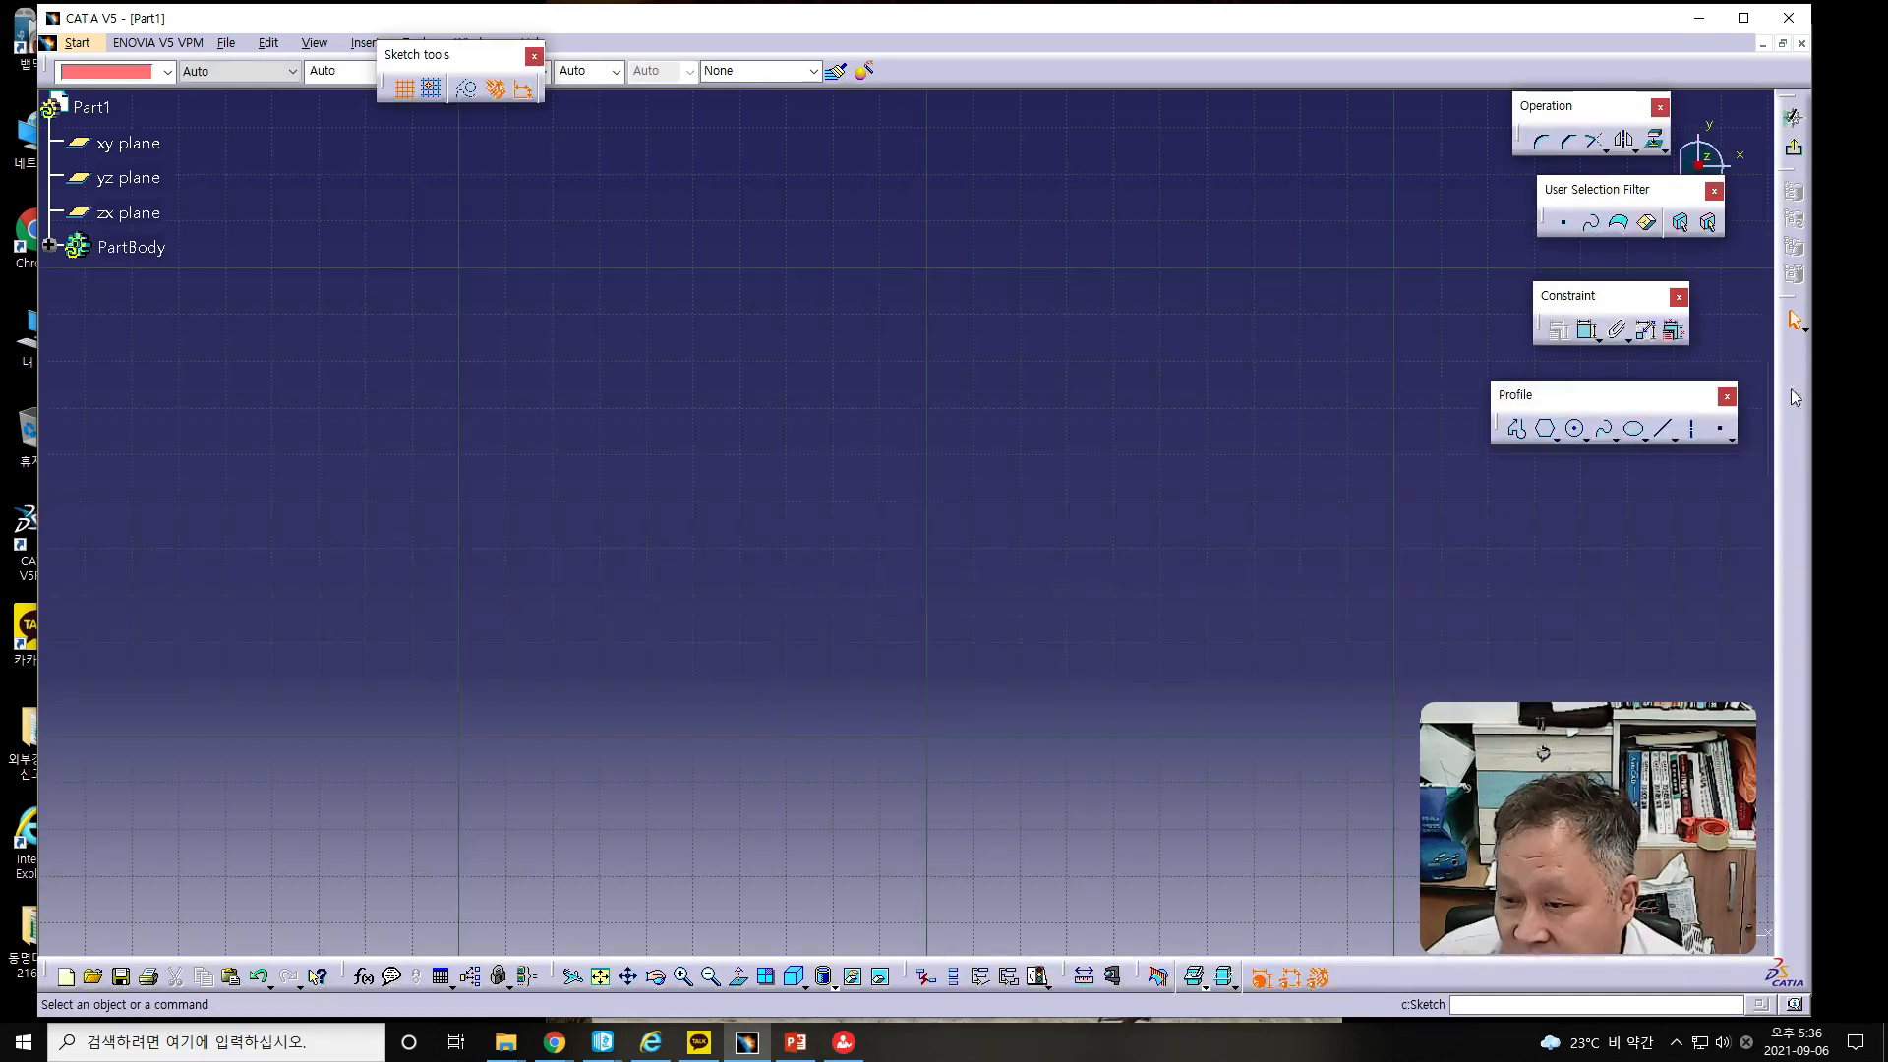
pyautogui.click(601, 978)
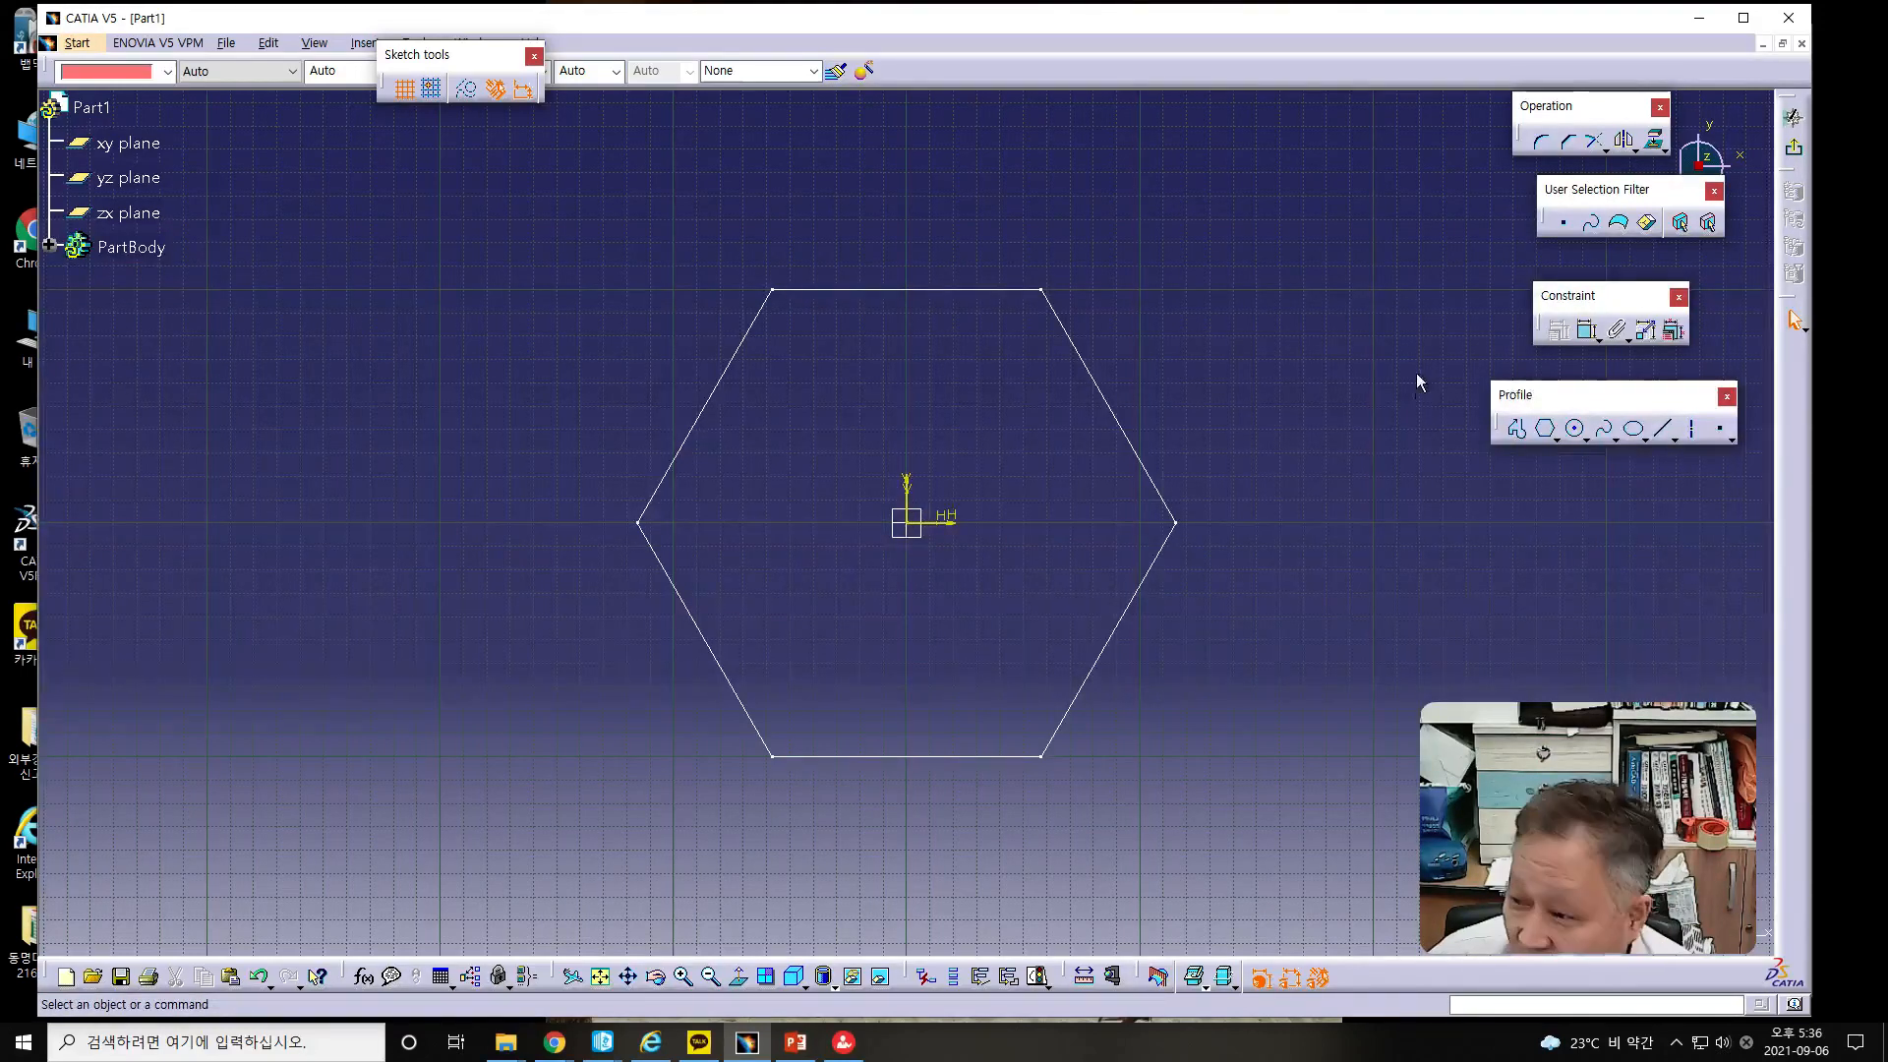
pyautogui.click(1574, 429)
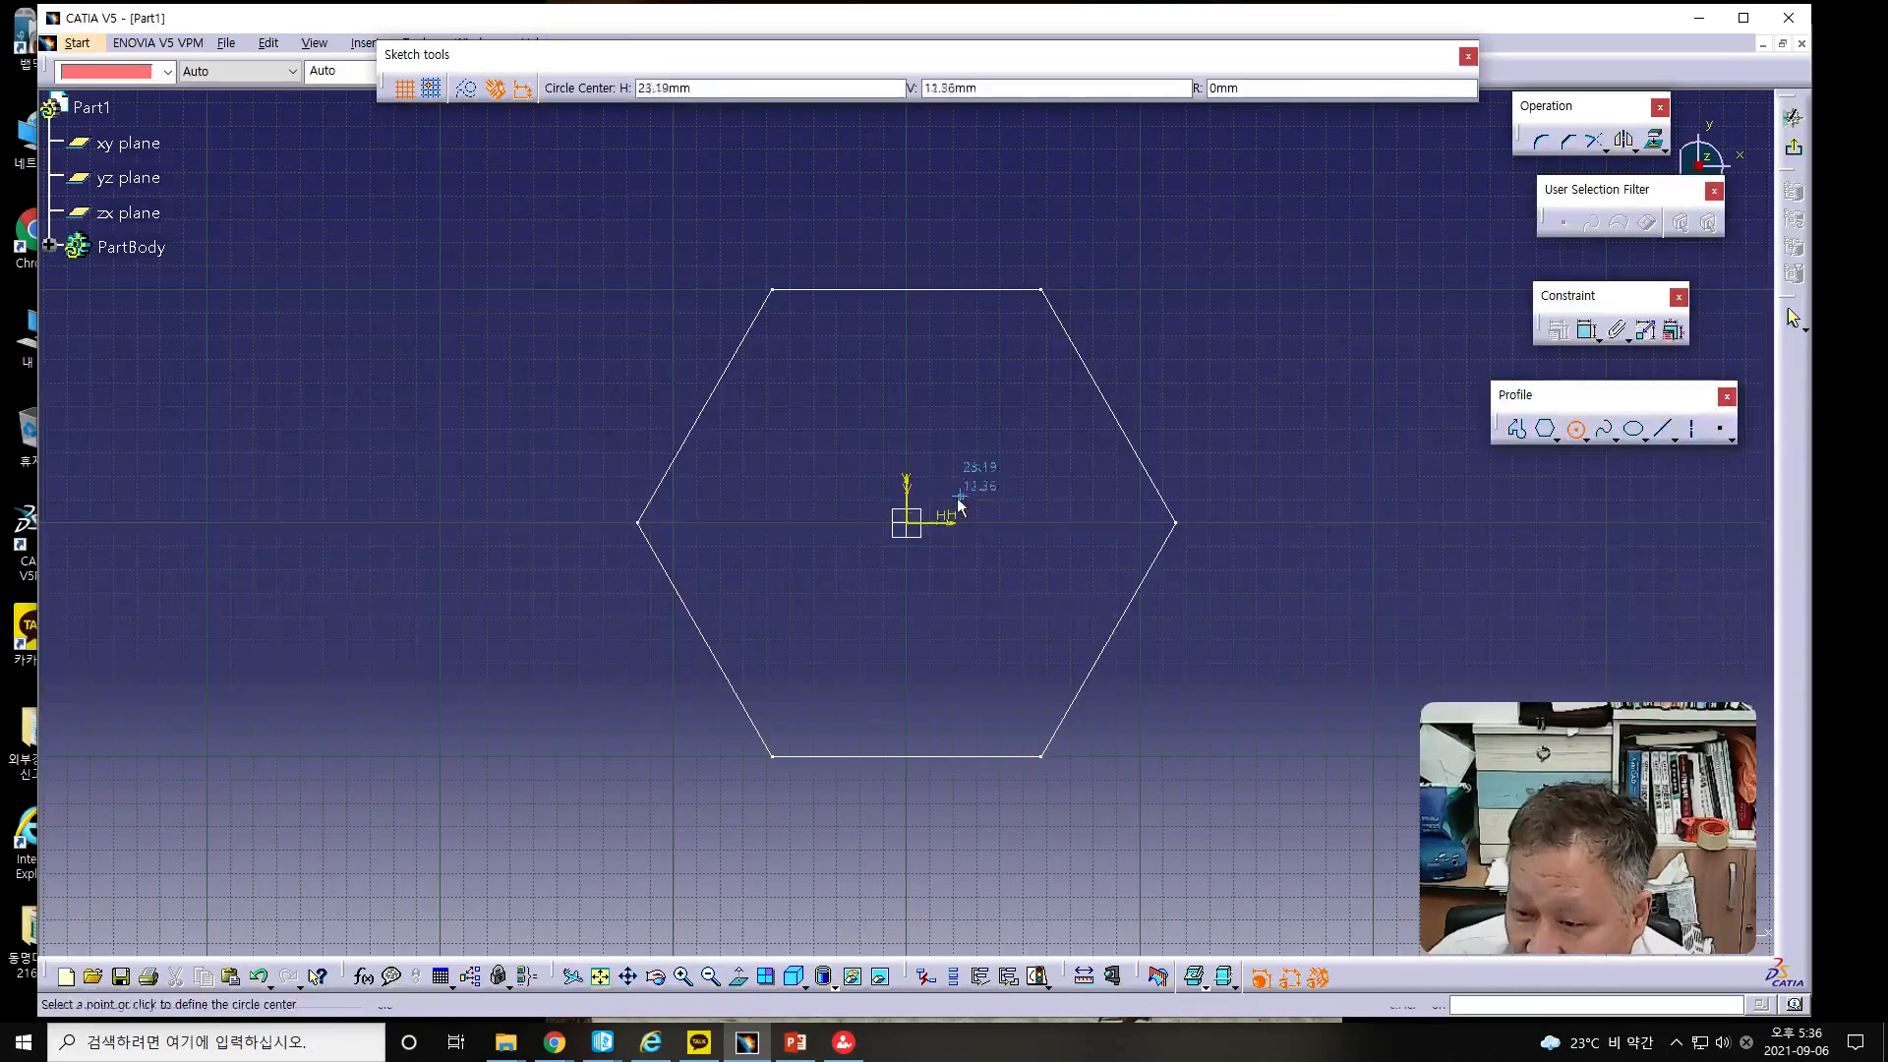
pyautogui.click(907, 523)
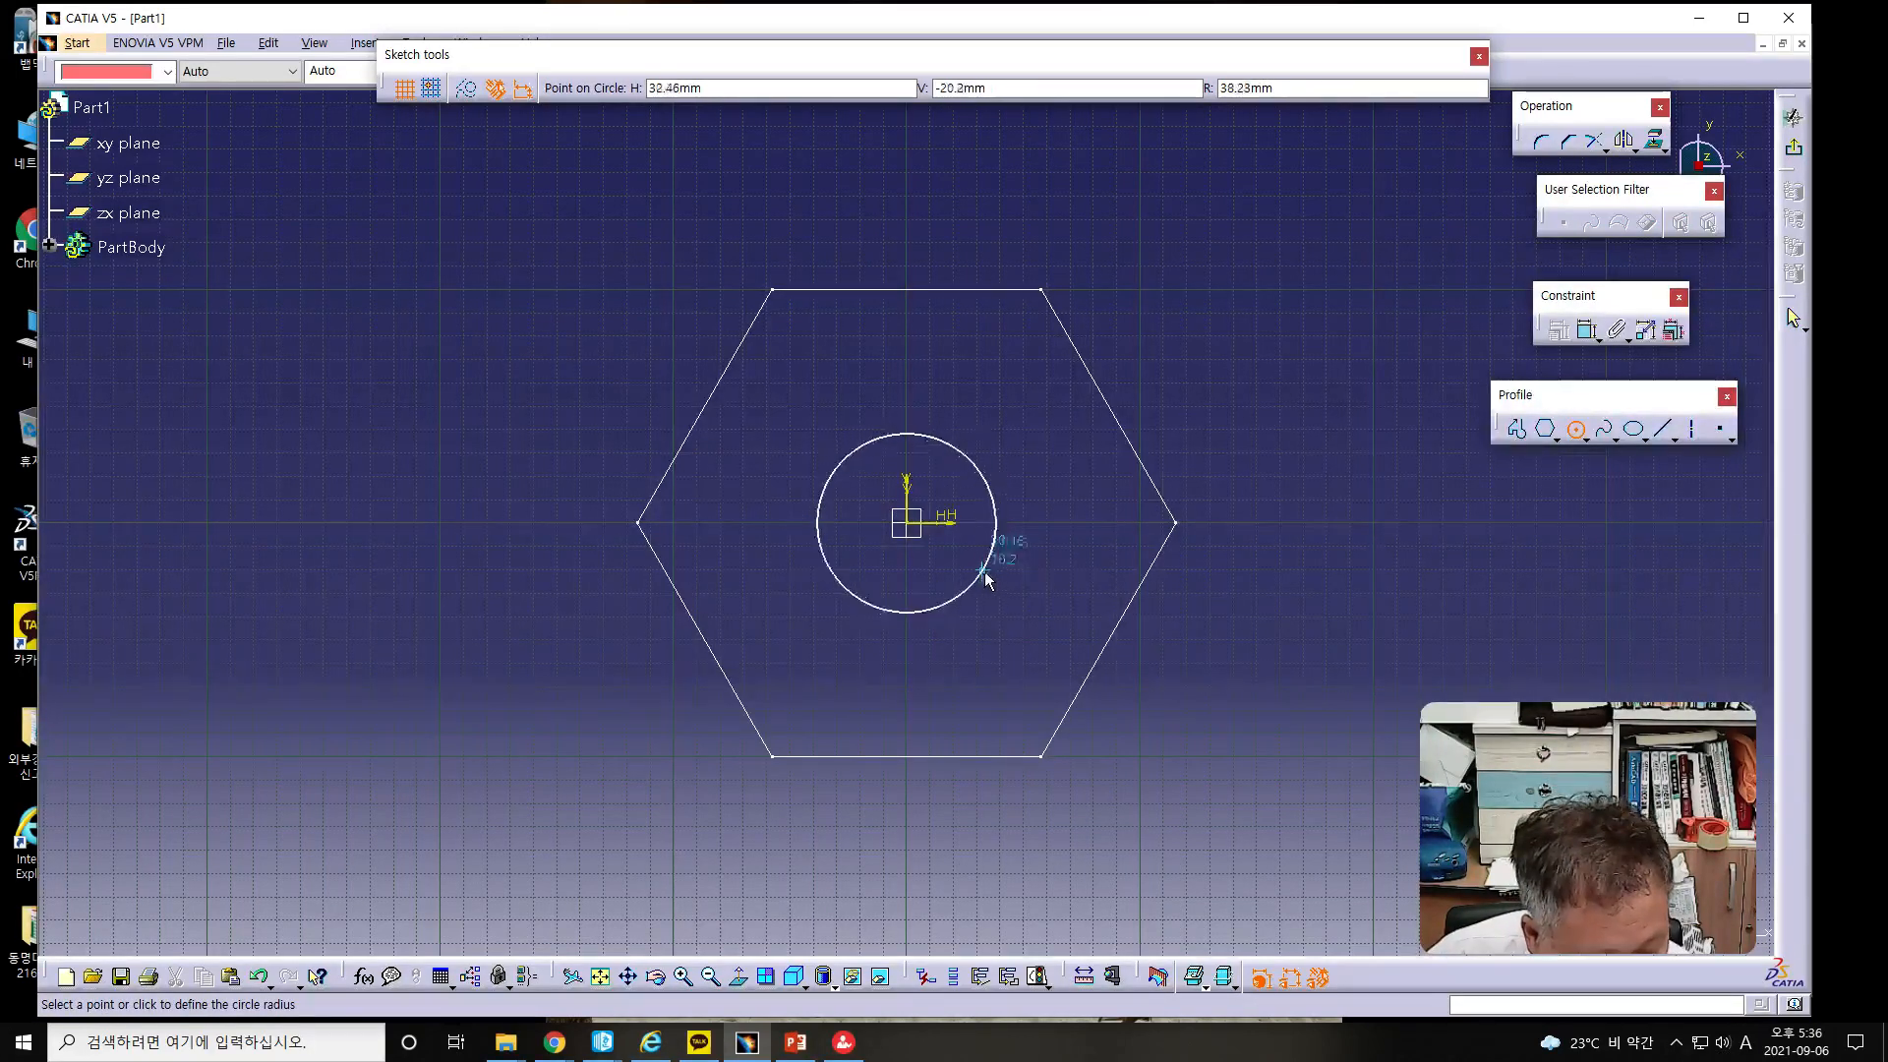
pyautogui.click(1000, 592)
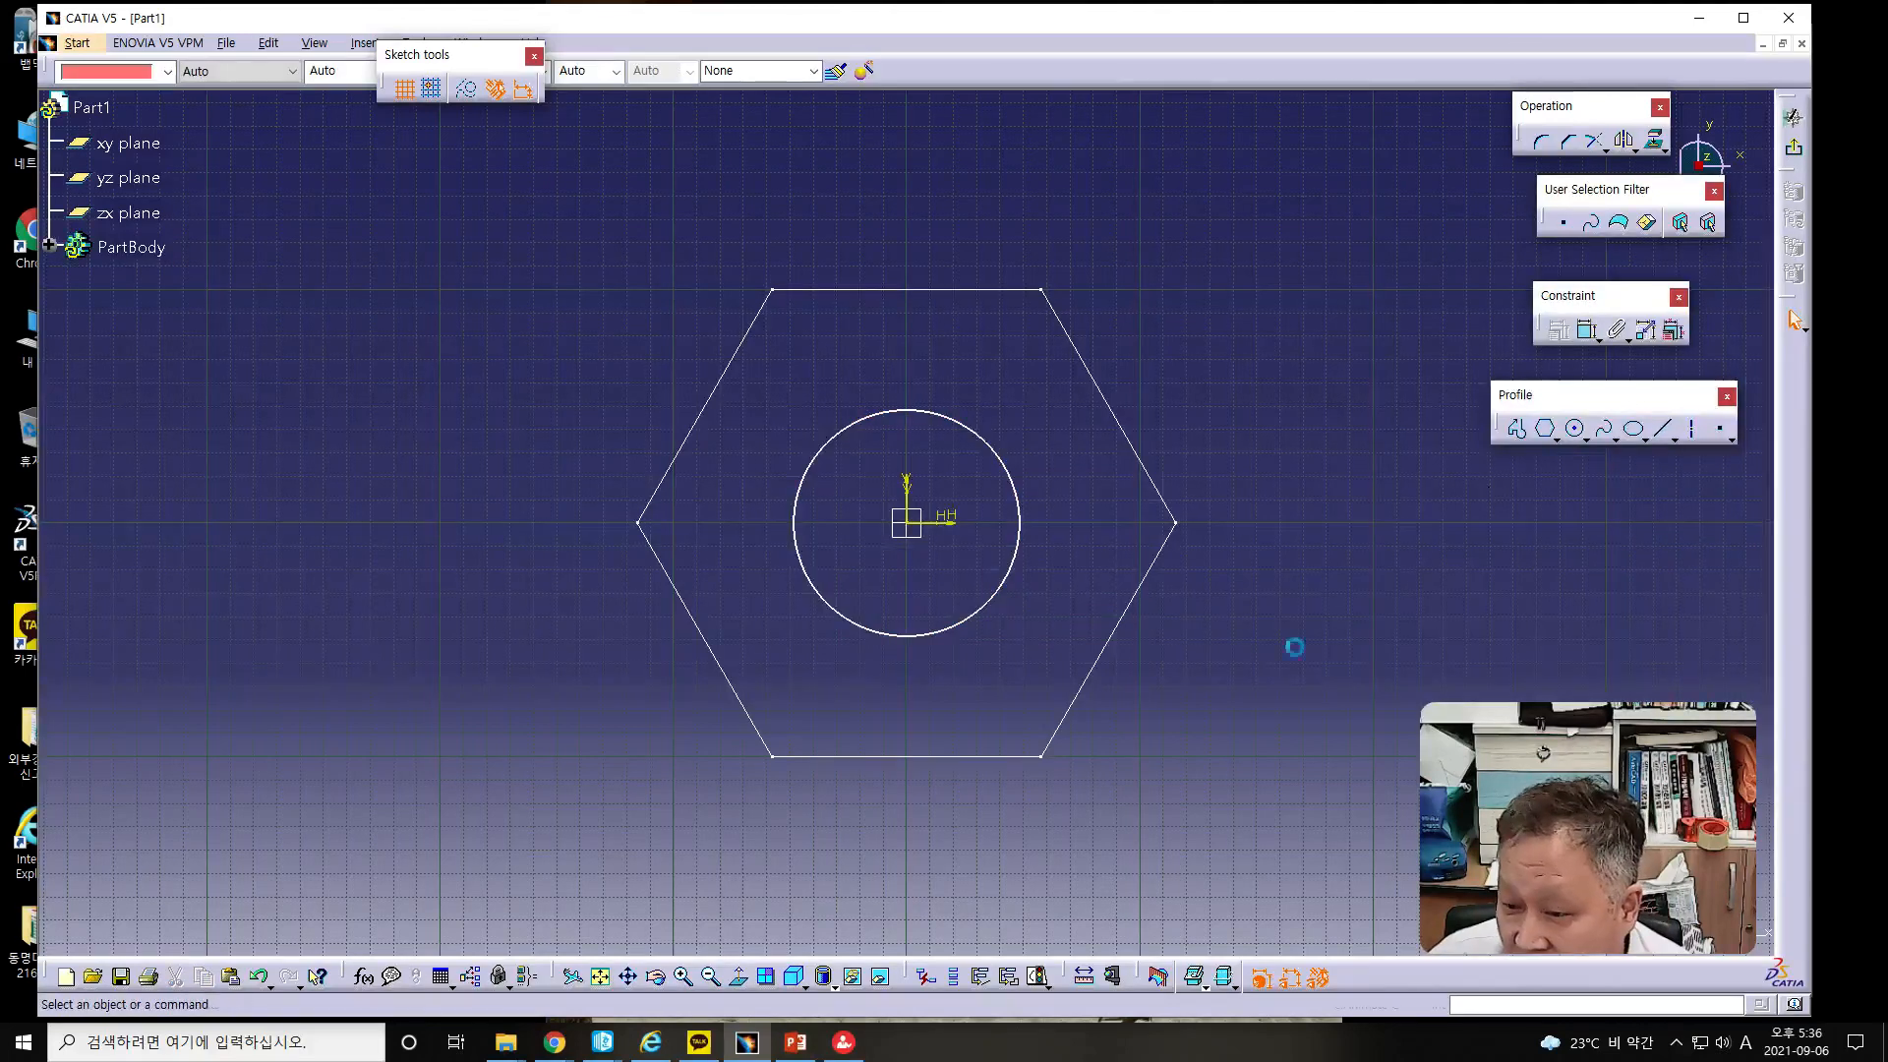
# - Dimension the circle and set its diameter to 200 mm
pyautogui.click(1585, 331)
pyautogui.click(1022, 537)
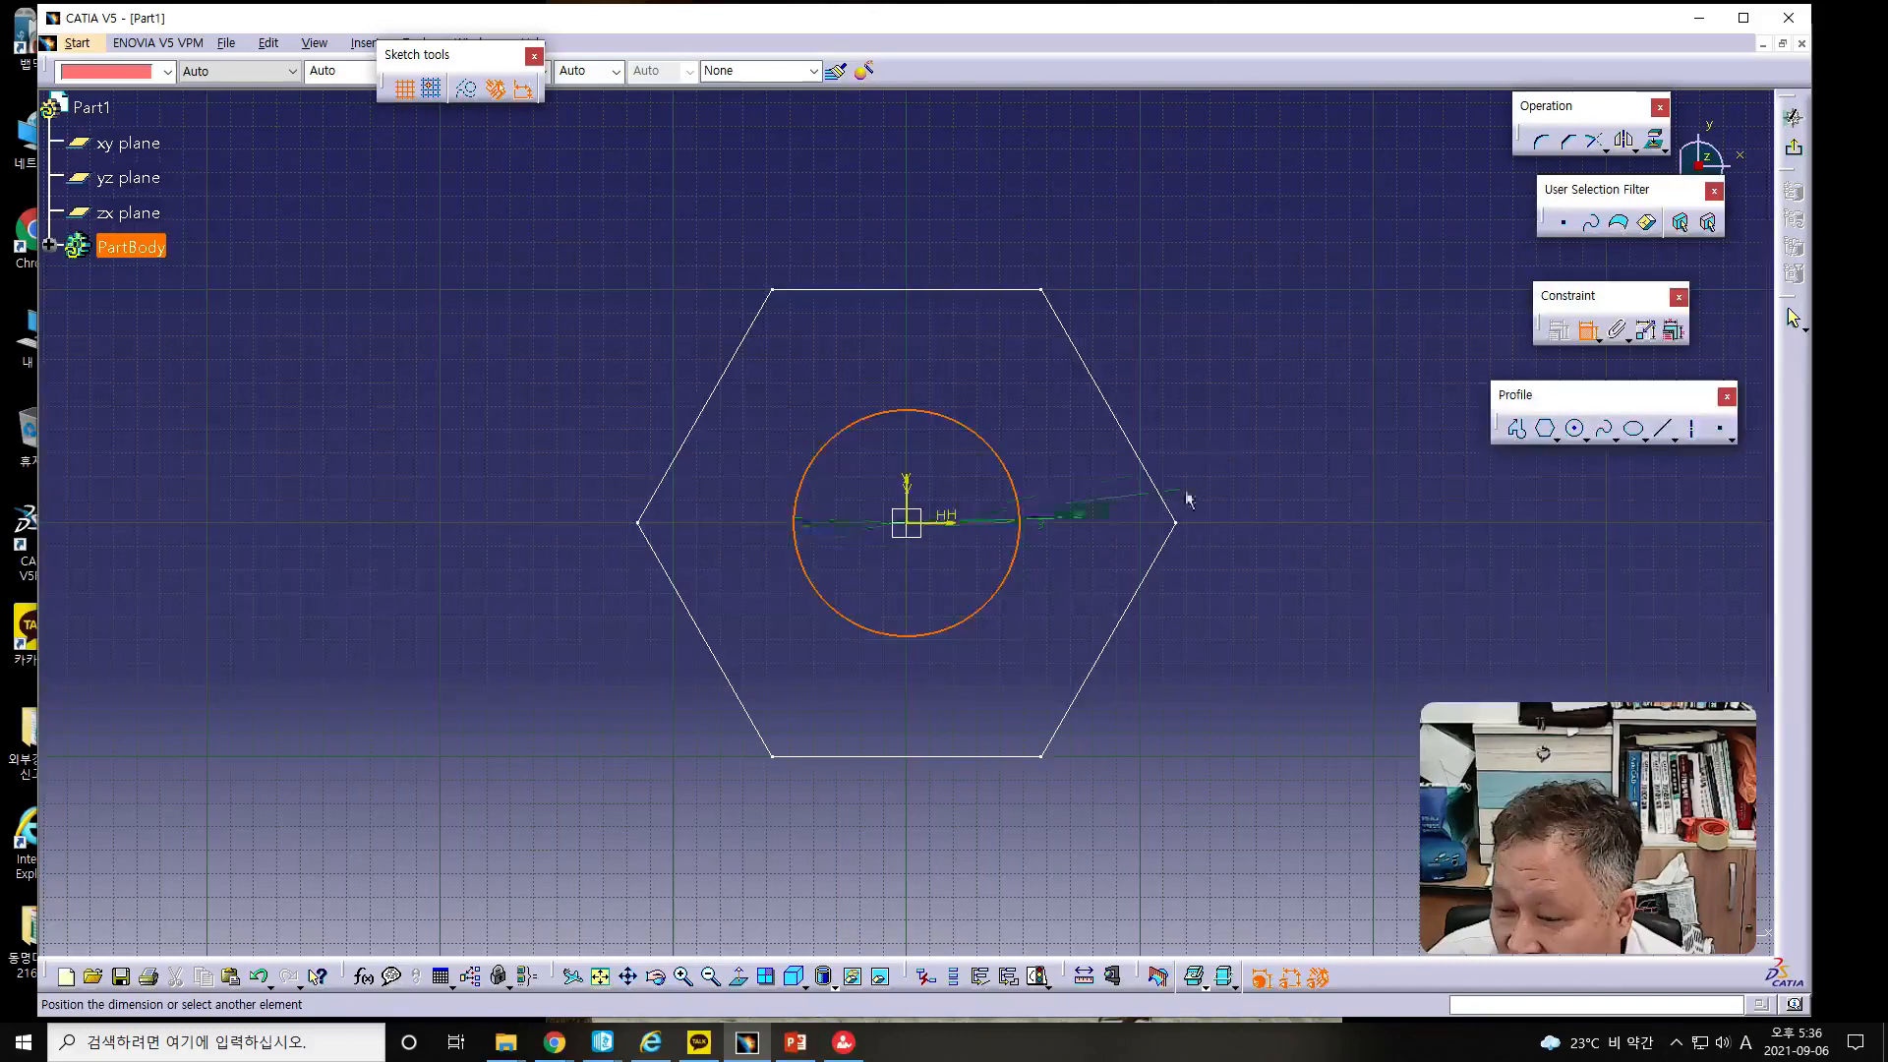
pyautogui.click(1216, 398)
pyautogui.doubleClick(1219, 389)
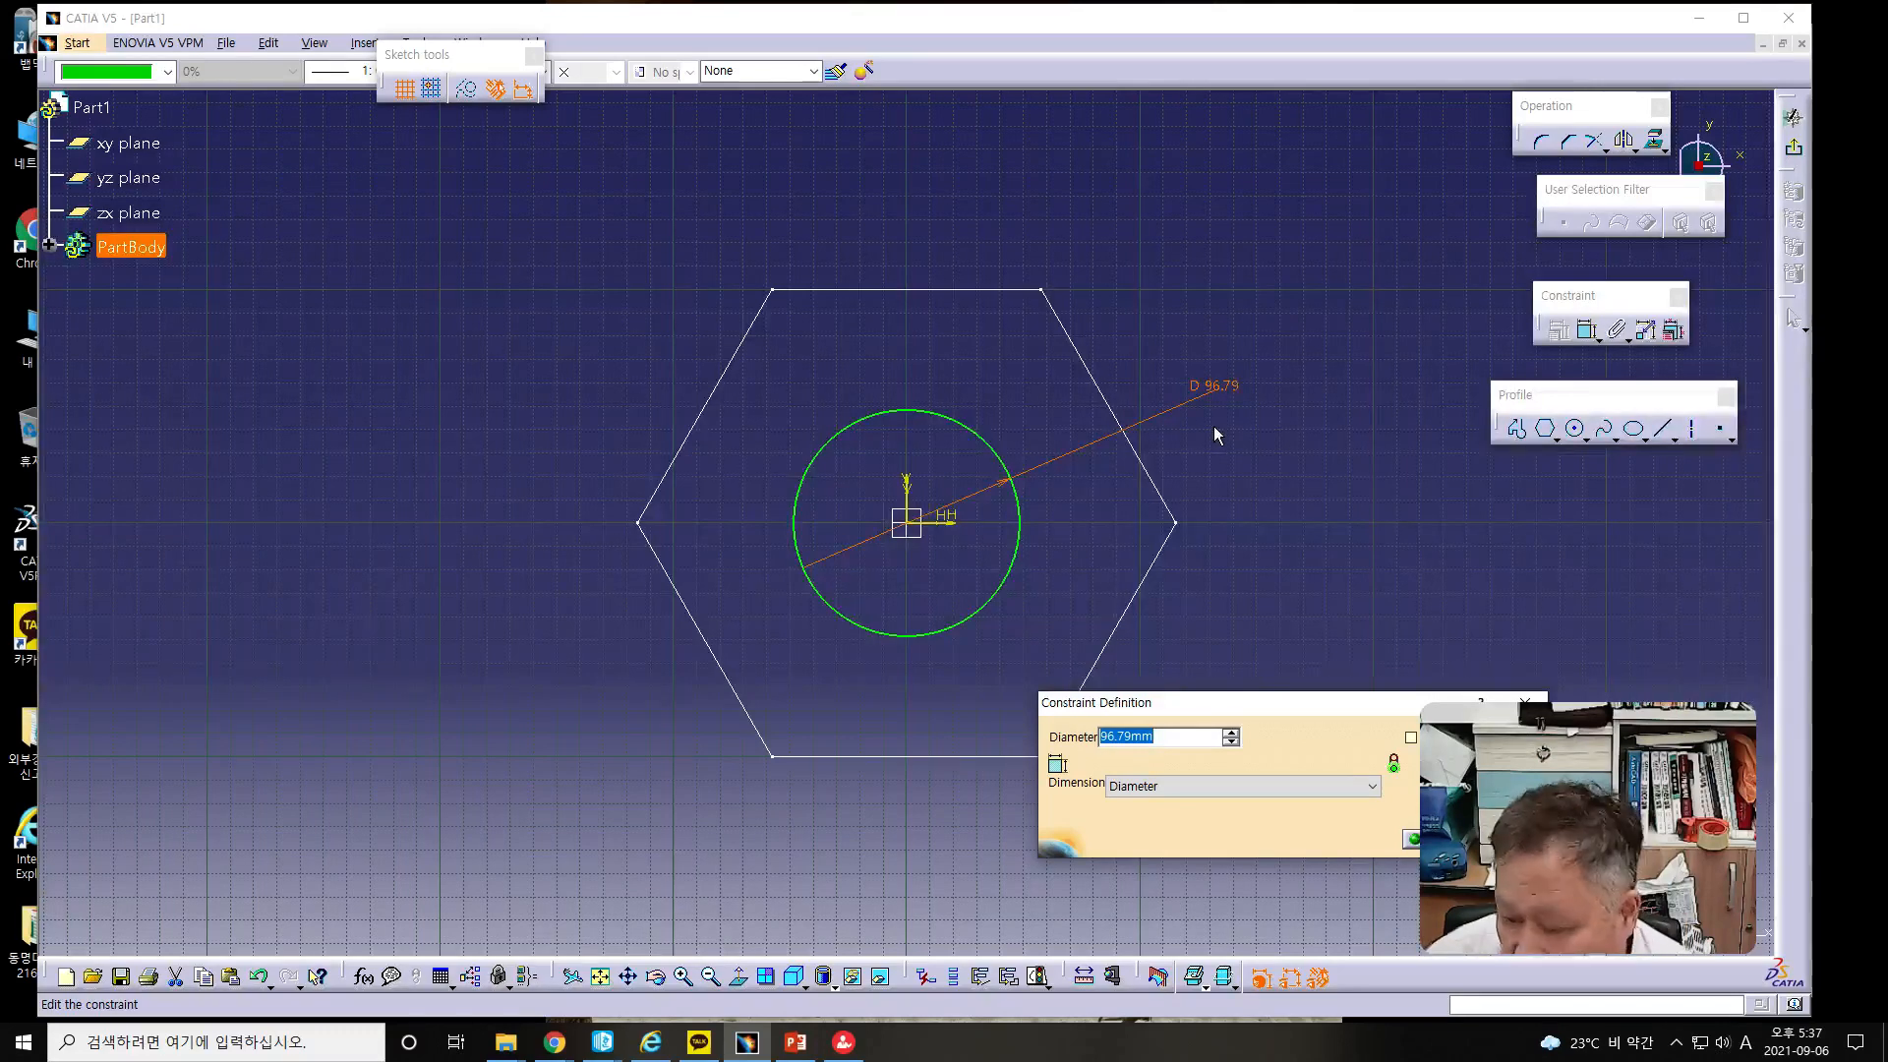
pyautogui.write('200')
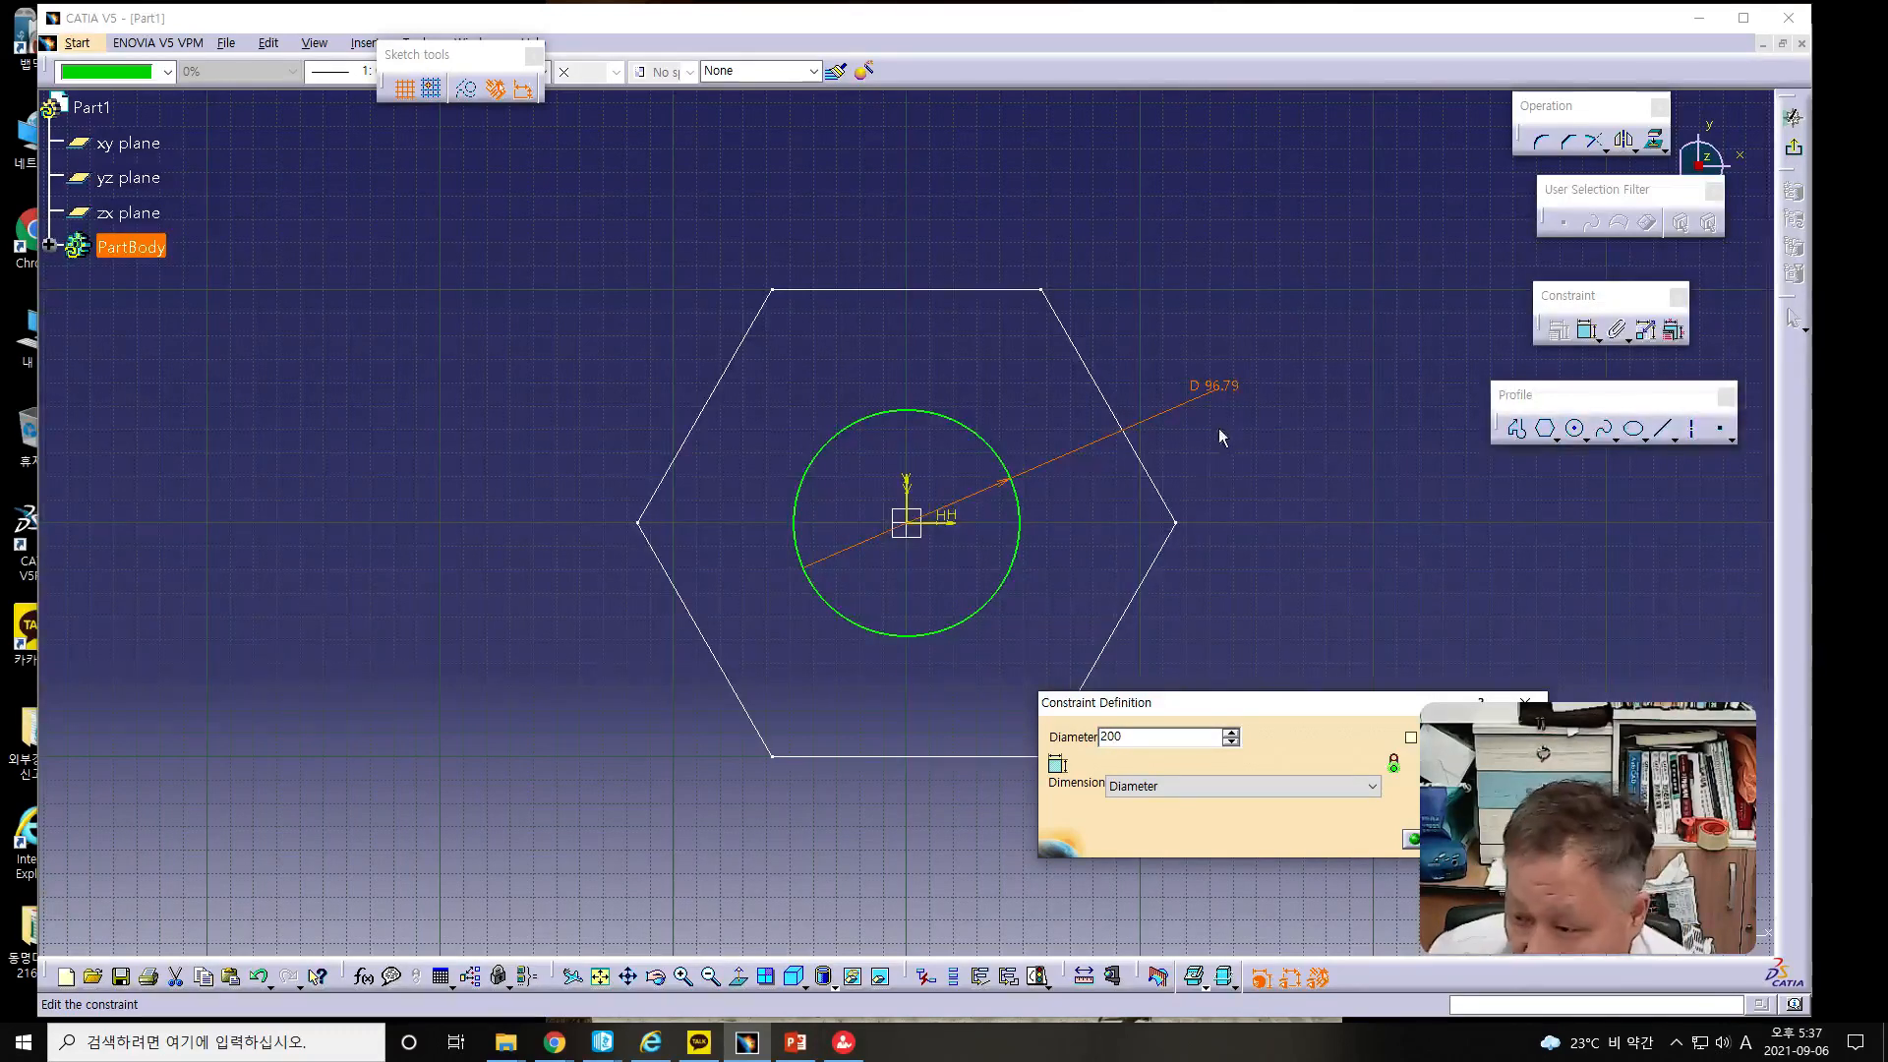
pyautogui.press('Tab')
pyautogui.moveTo(1281, 706); pyautogui.dragTo(1329, 513)
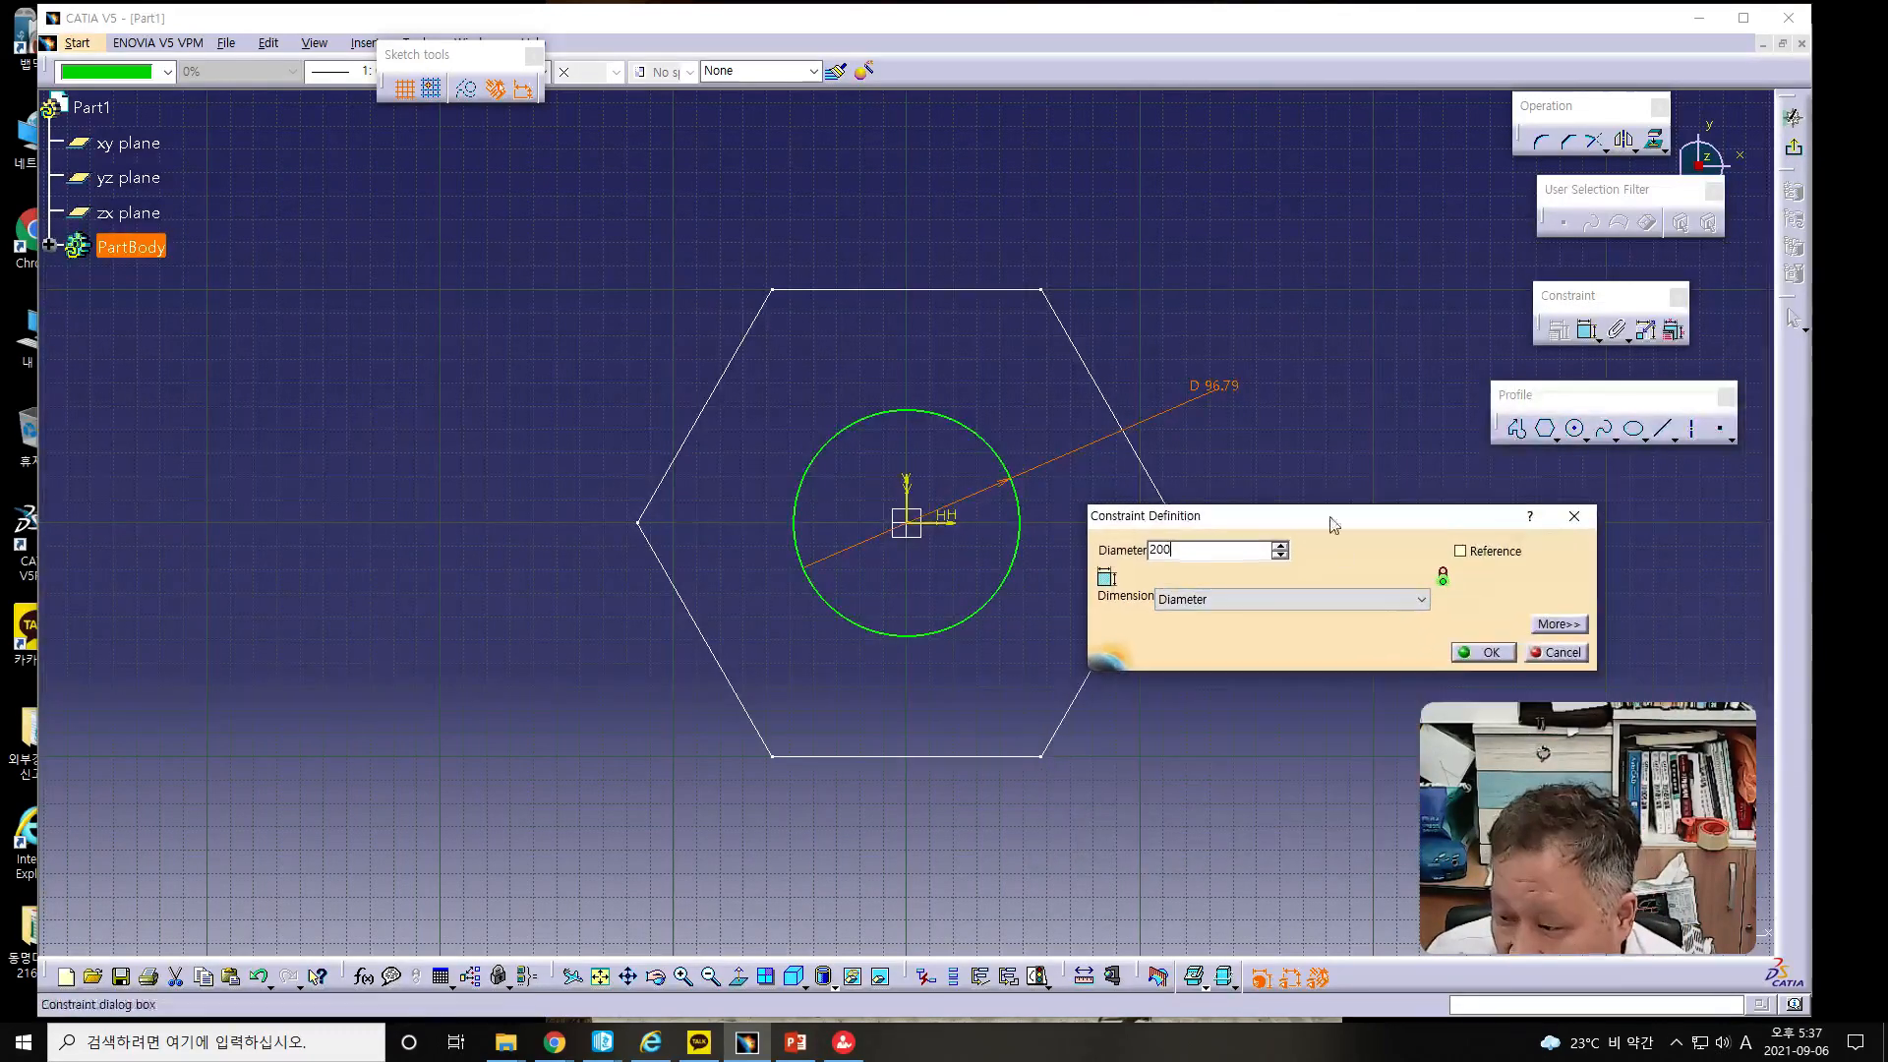
pyautogui.click(1465, 651)
pyautogui.click(1310, 657)
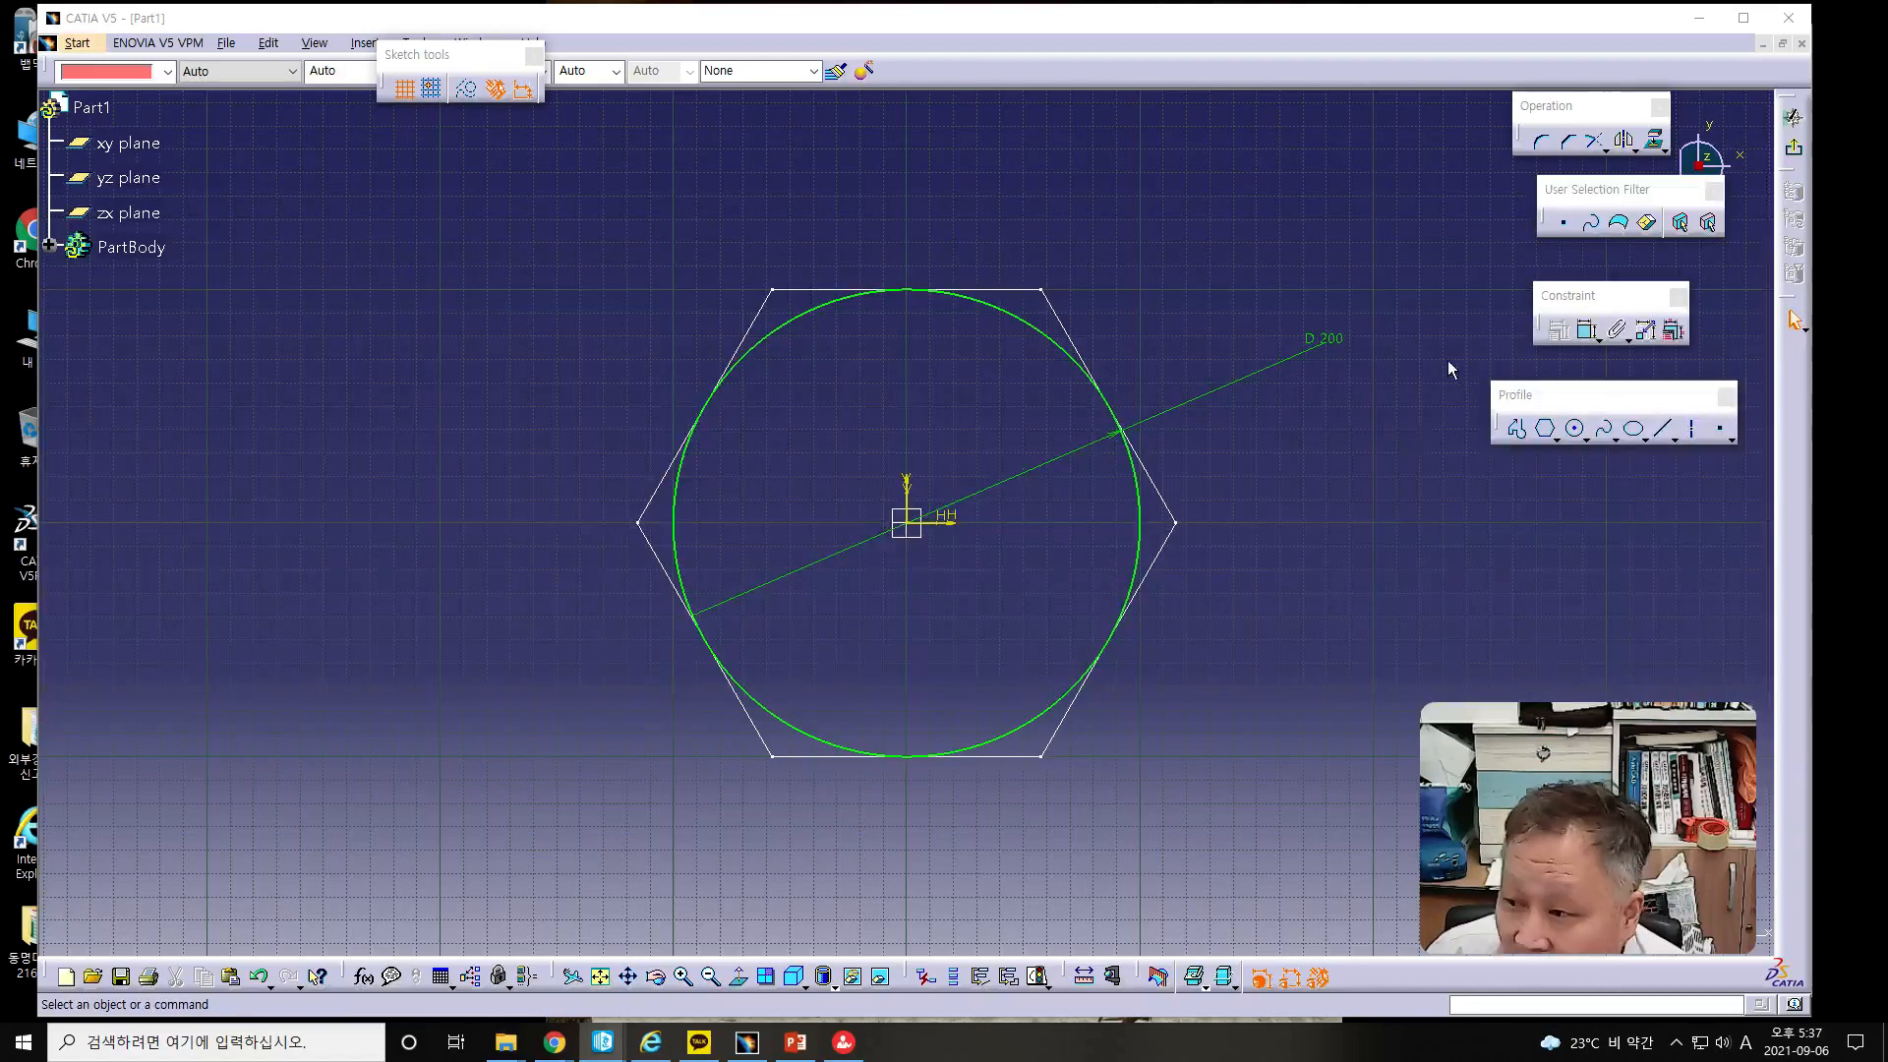
# - Exit the circle sketch and switch to the Wireframe and Surface Design workbench
pyautogui.click(1793, 147)
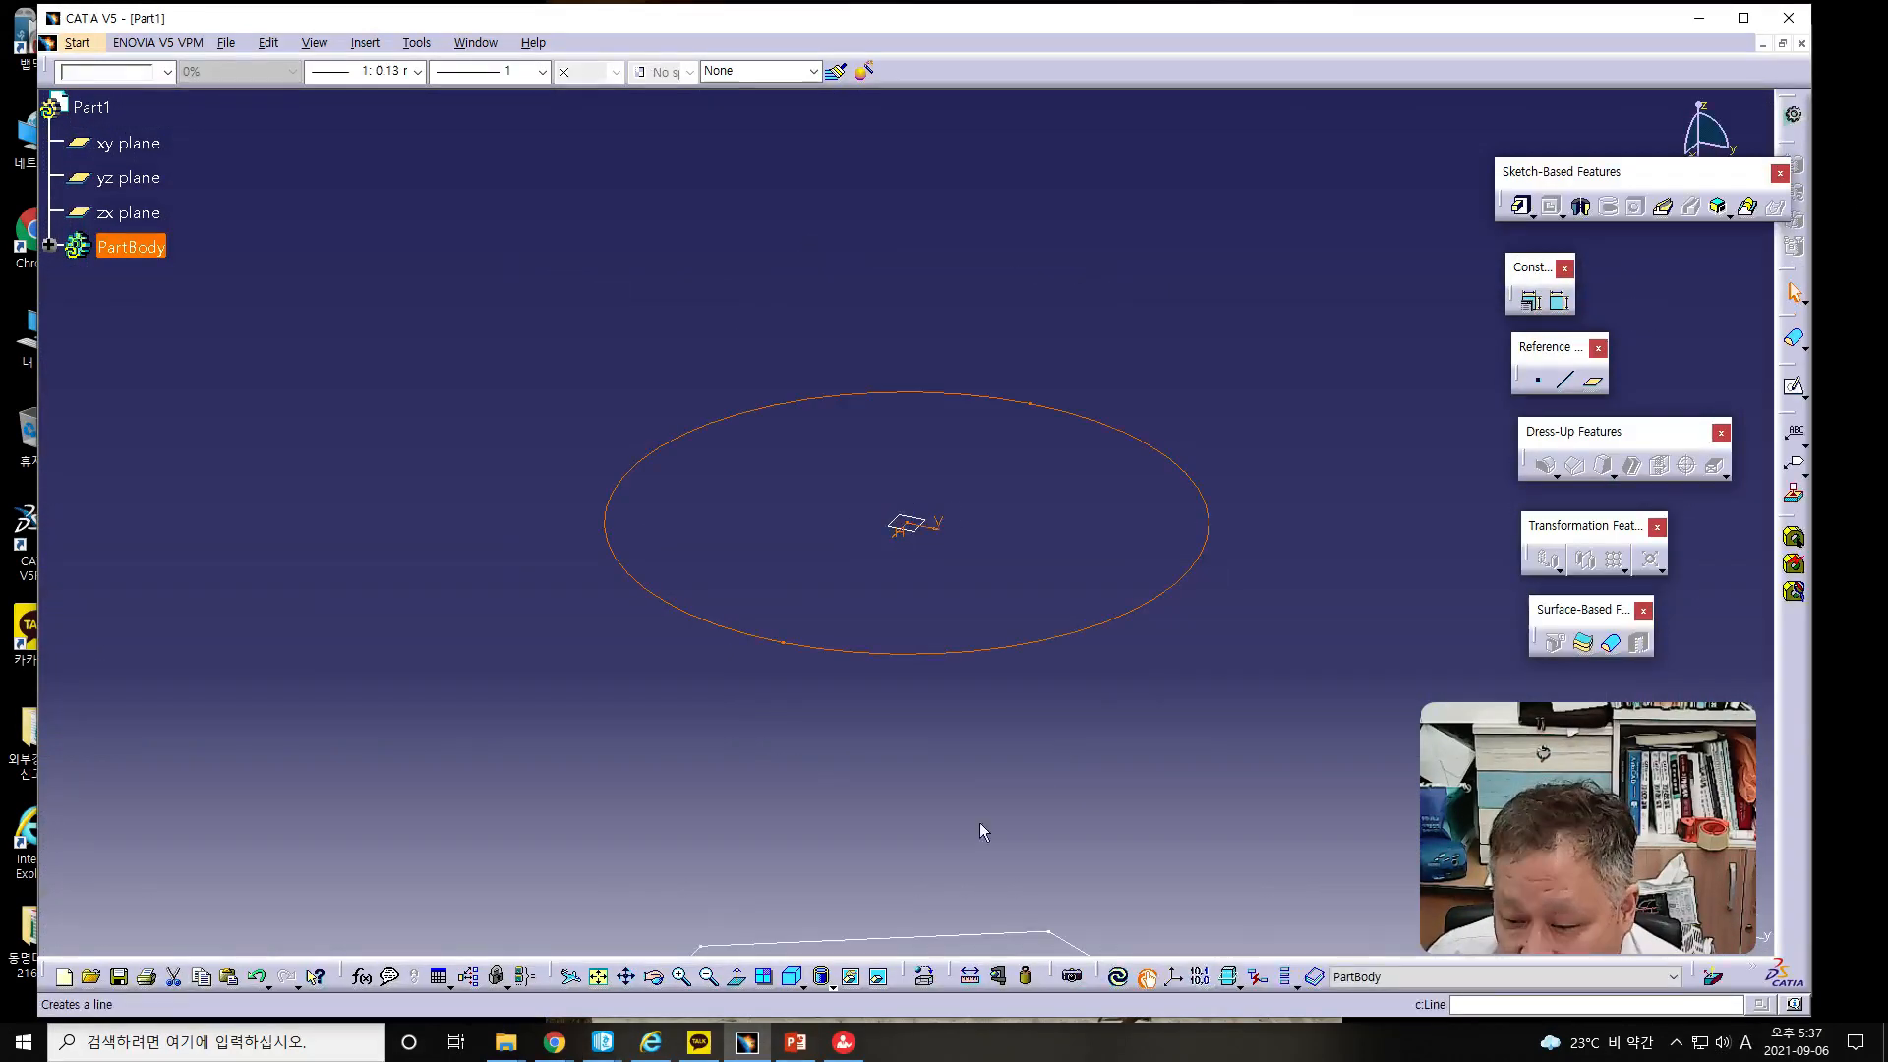
pyautogui.click(602, 977)
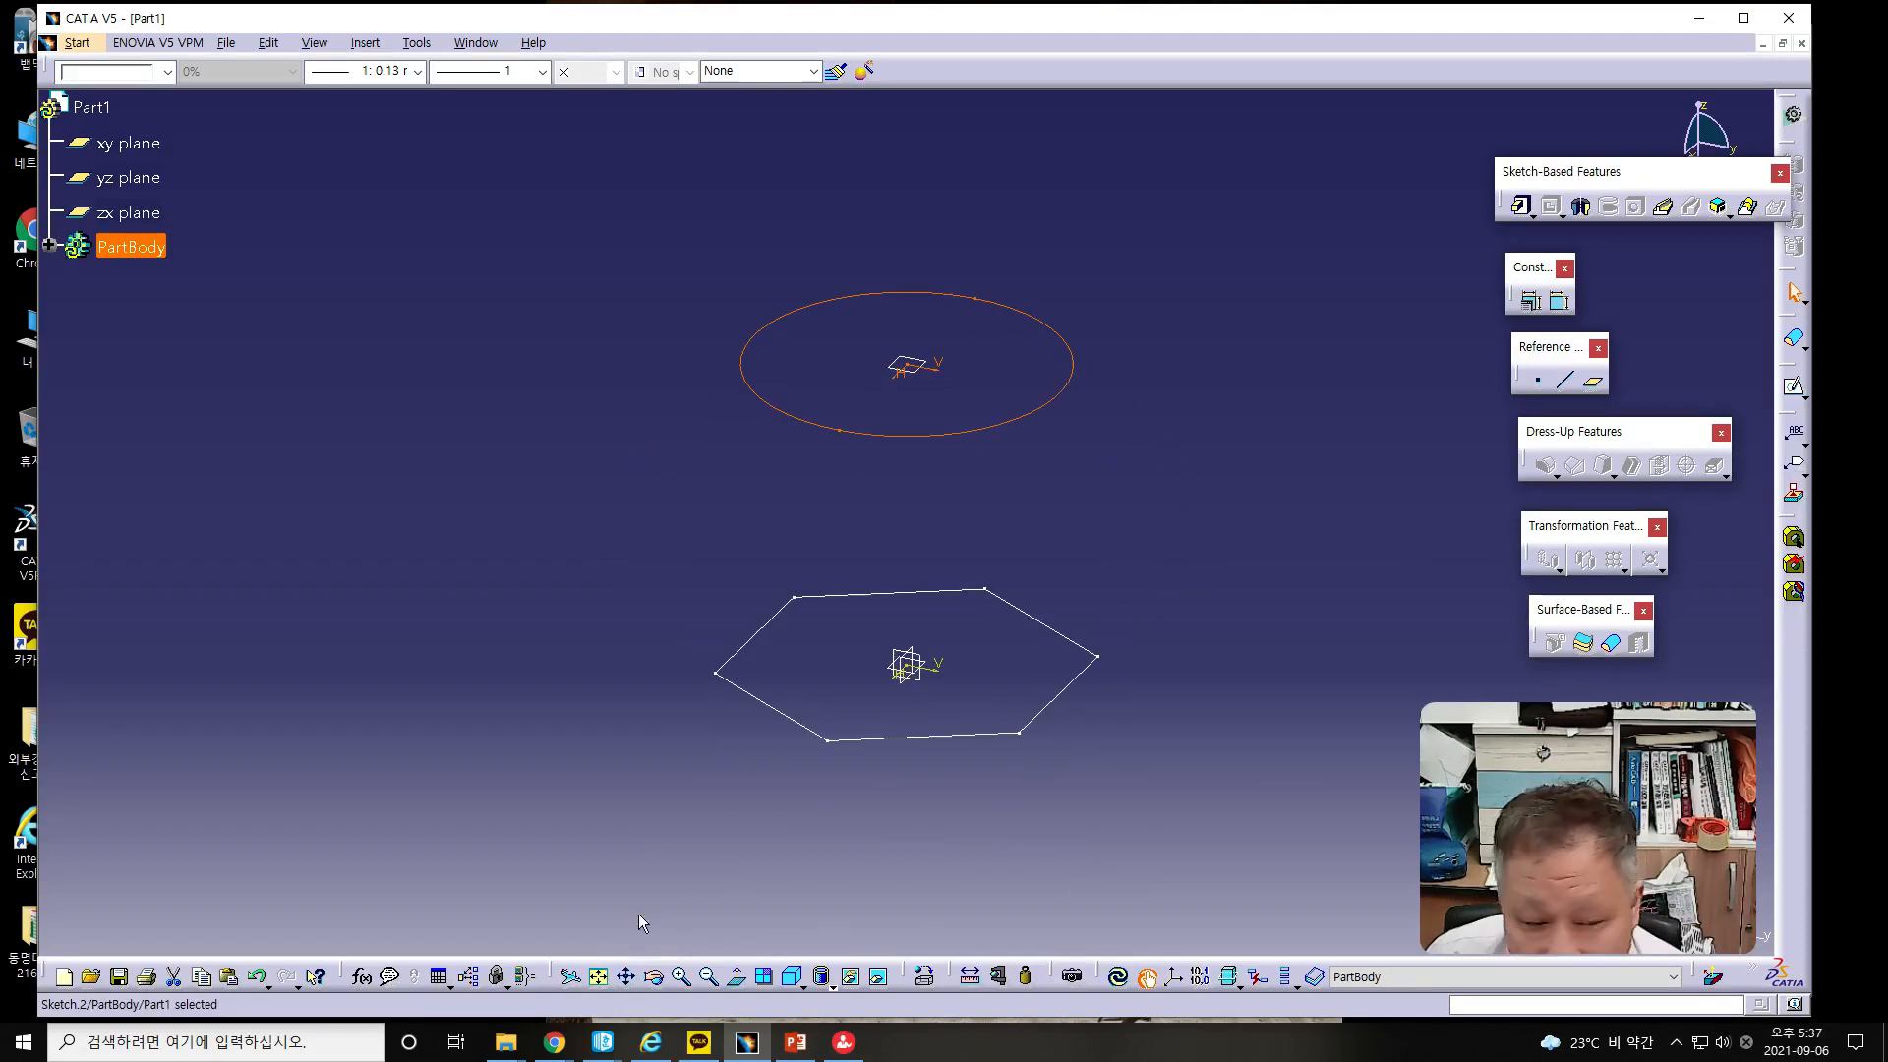
pyautogui.click(521, 551)
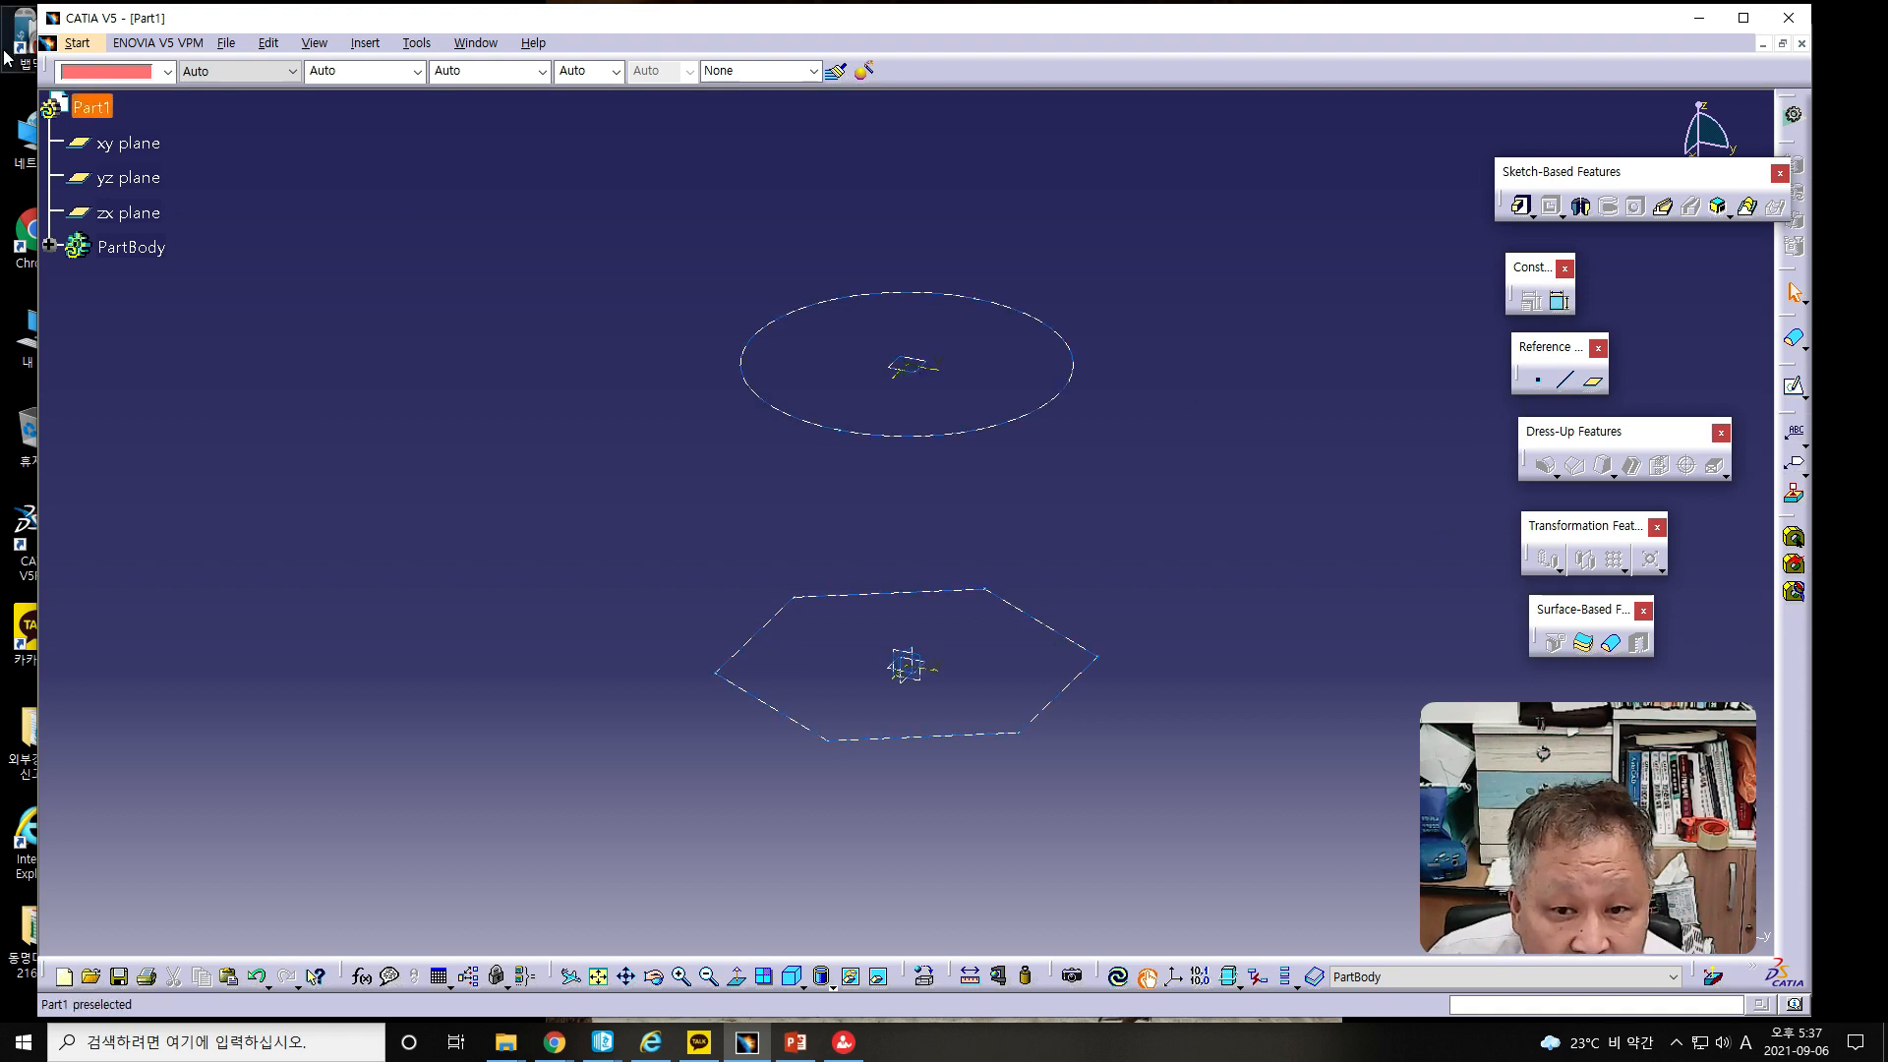
pyautogui.click(77, 43)
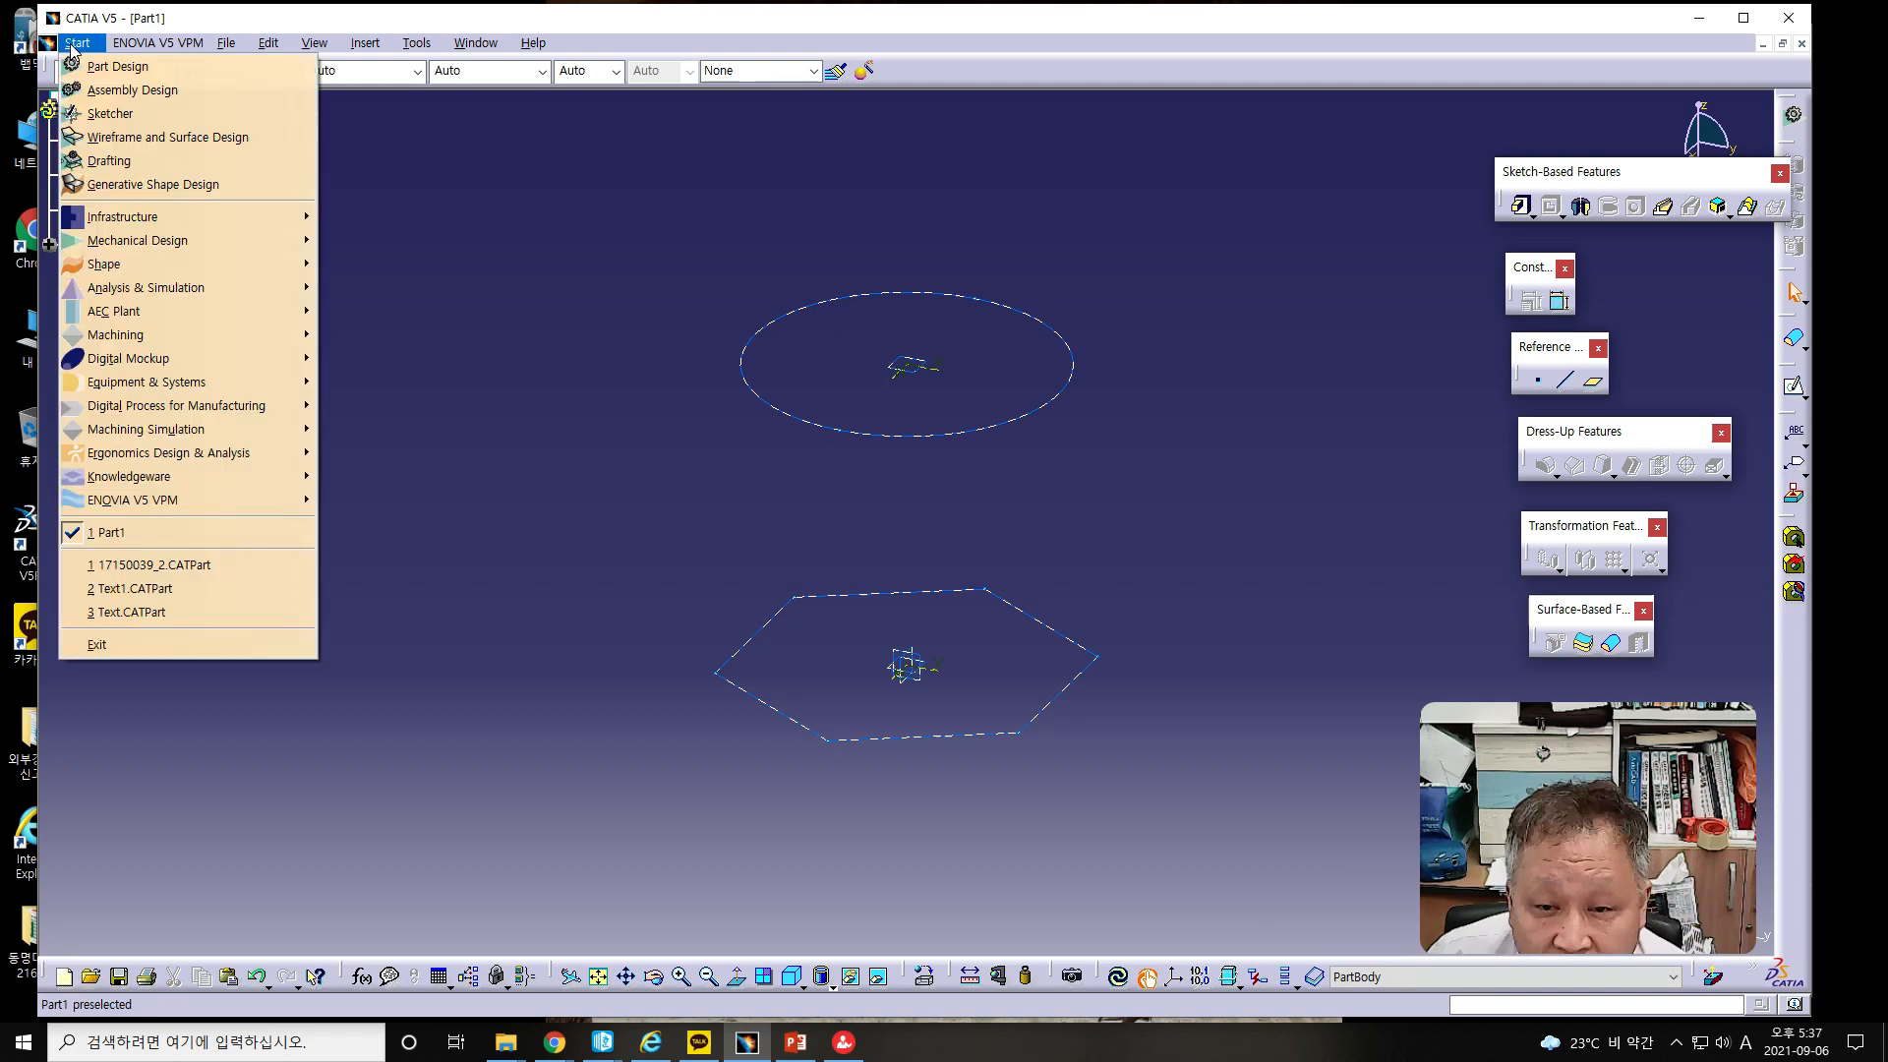
pyautogui.click(133, 138)
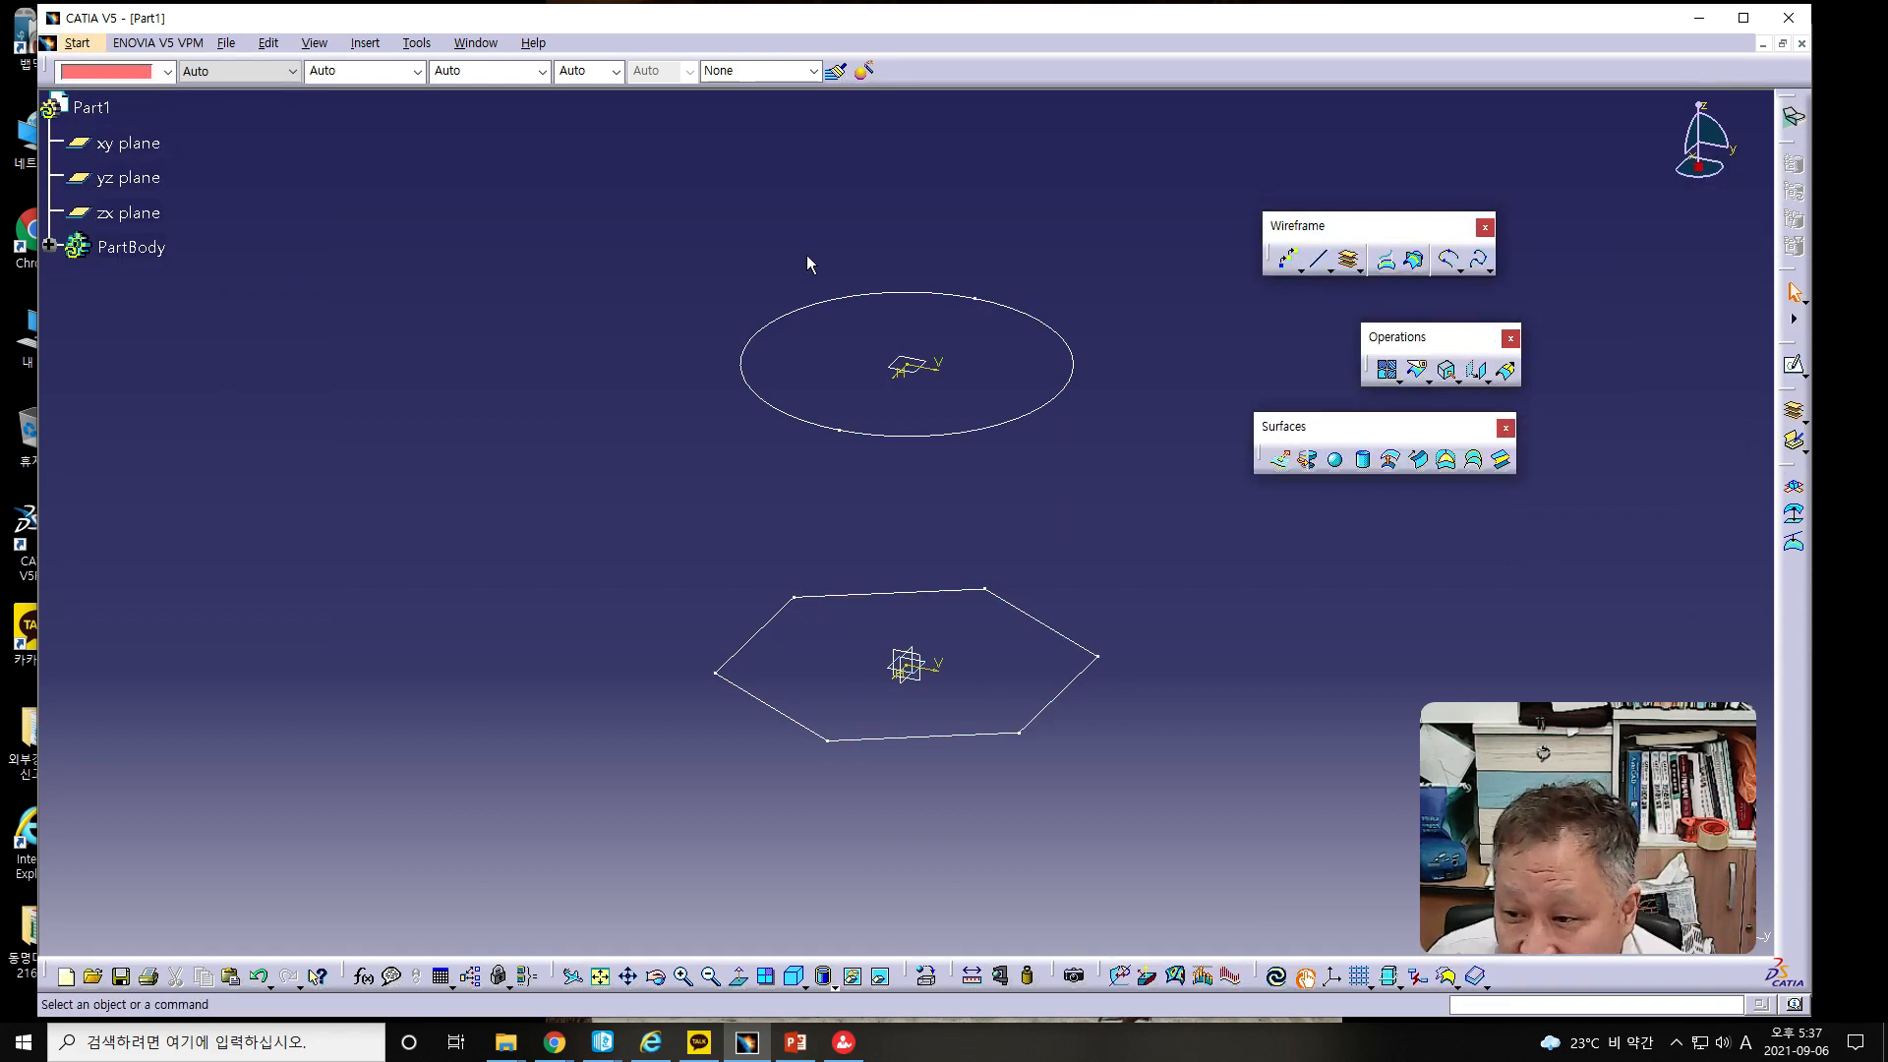
# - Create a point of type On plane on the circle's offset plane, with H 0 mm and V 100 mm
pyautogui.click(1301, 270)
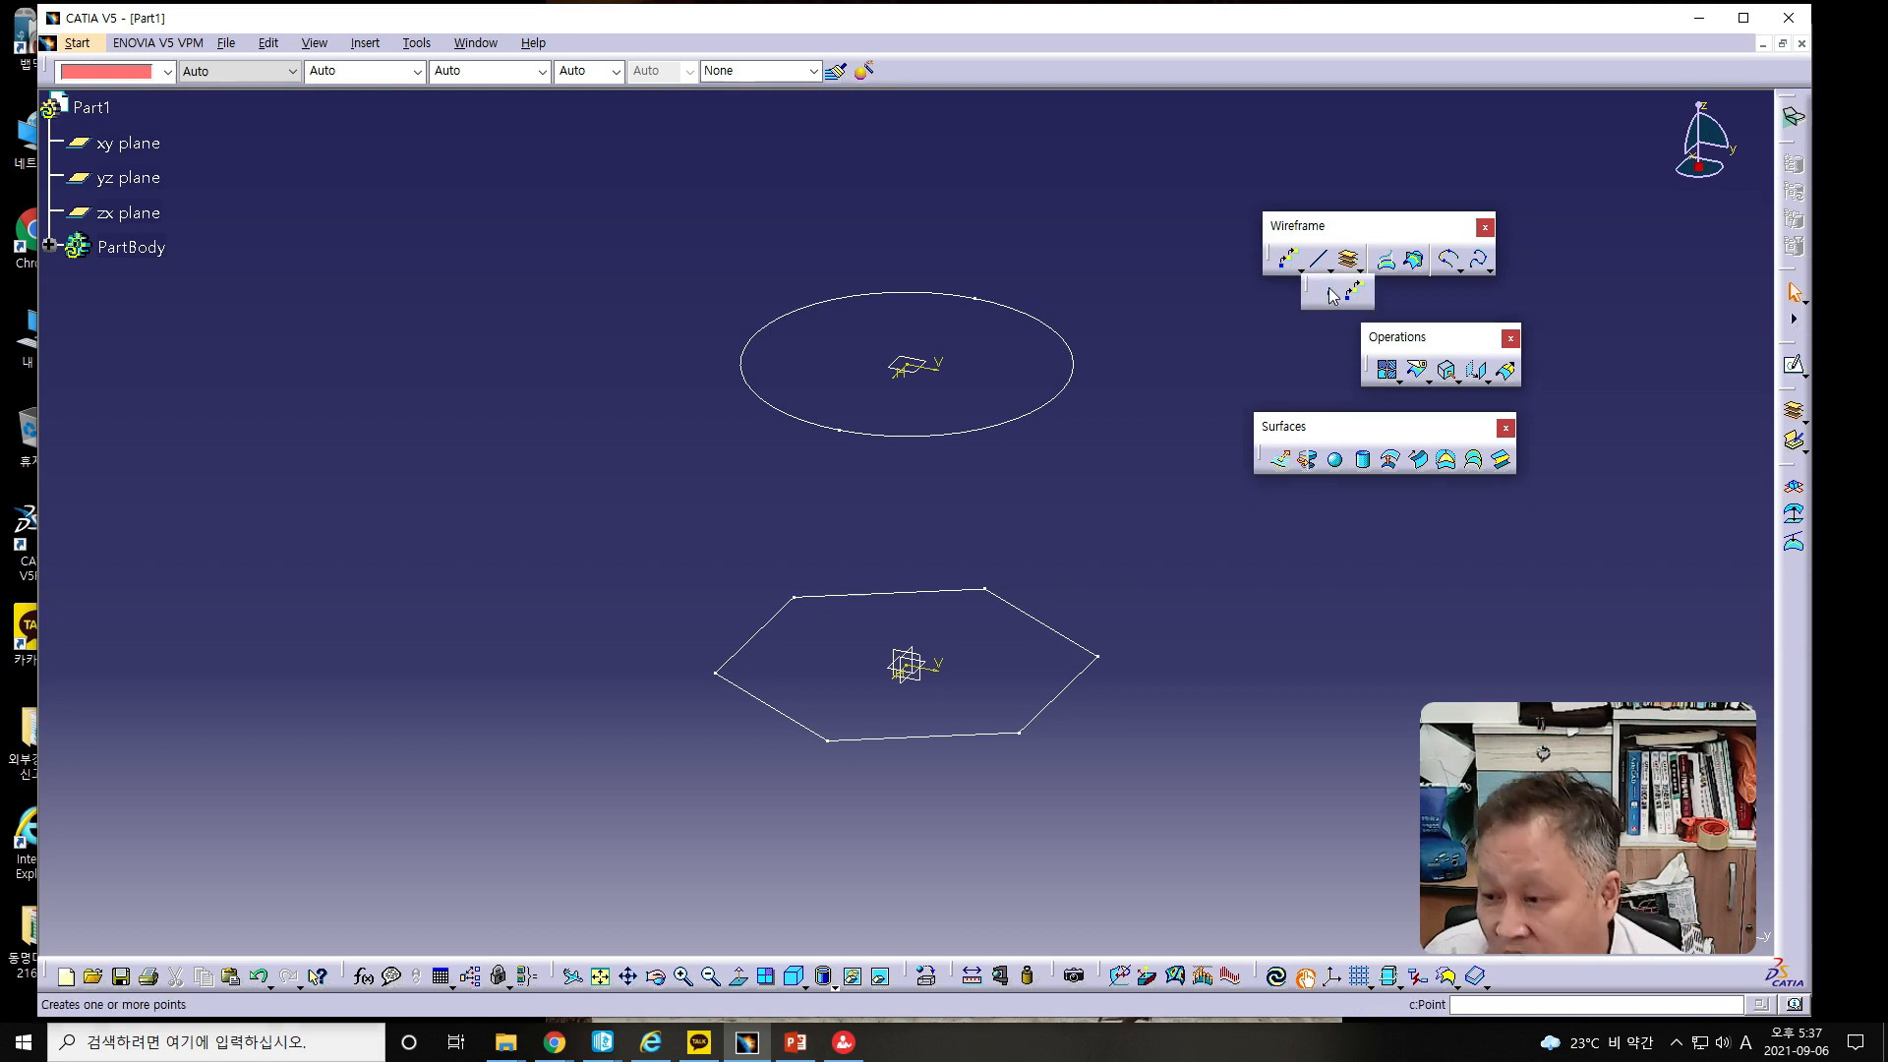
pyautogui.click(1329, 287)
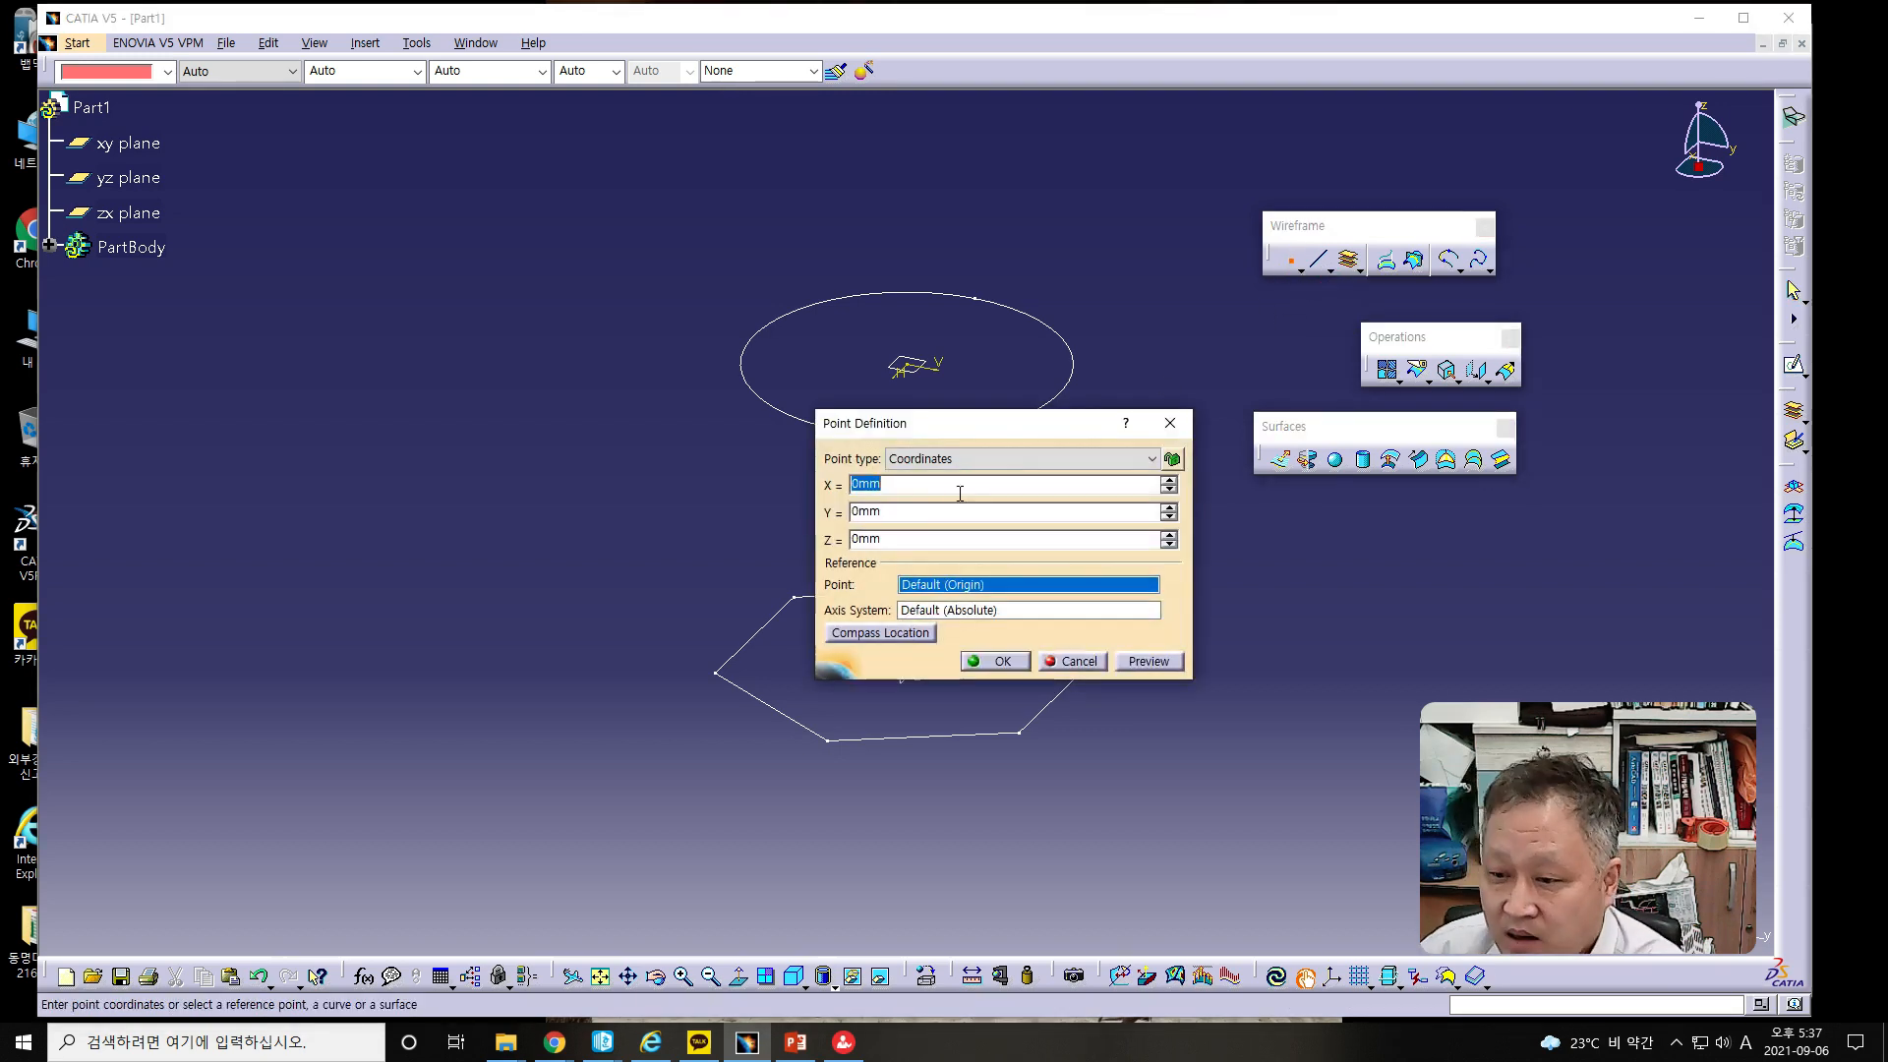
pyautogui.click(977, 457)
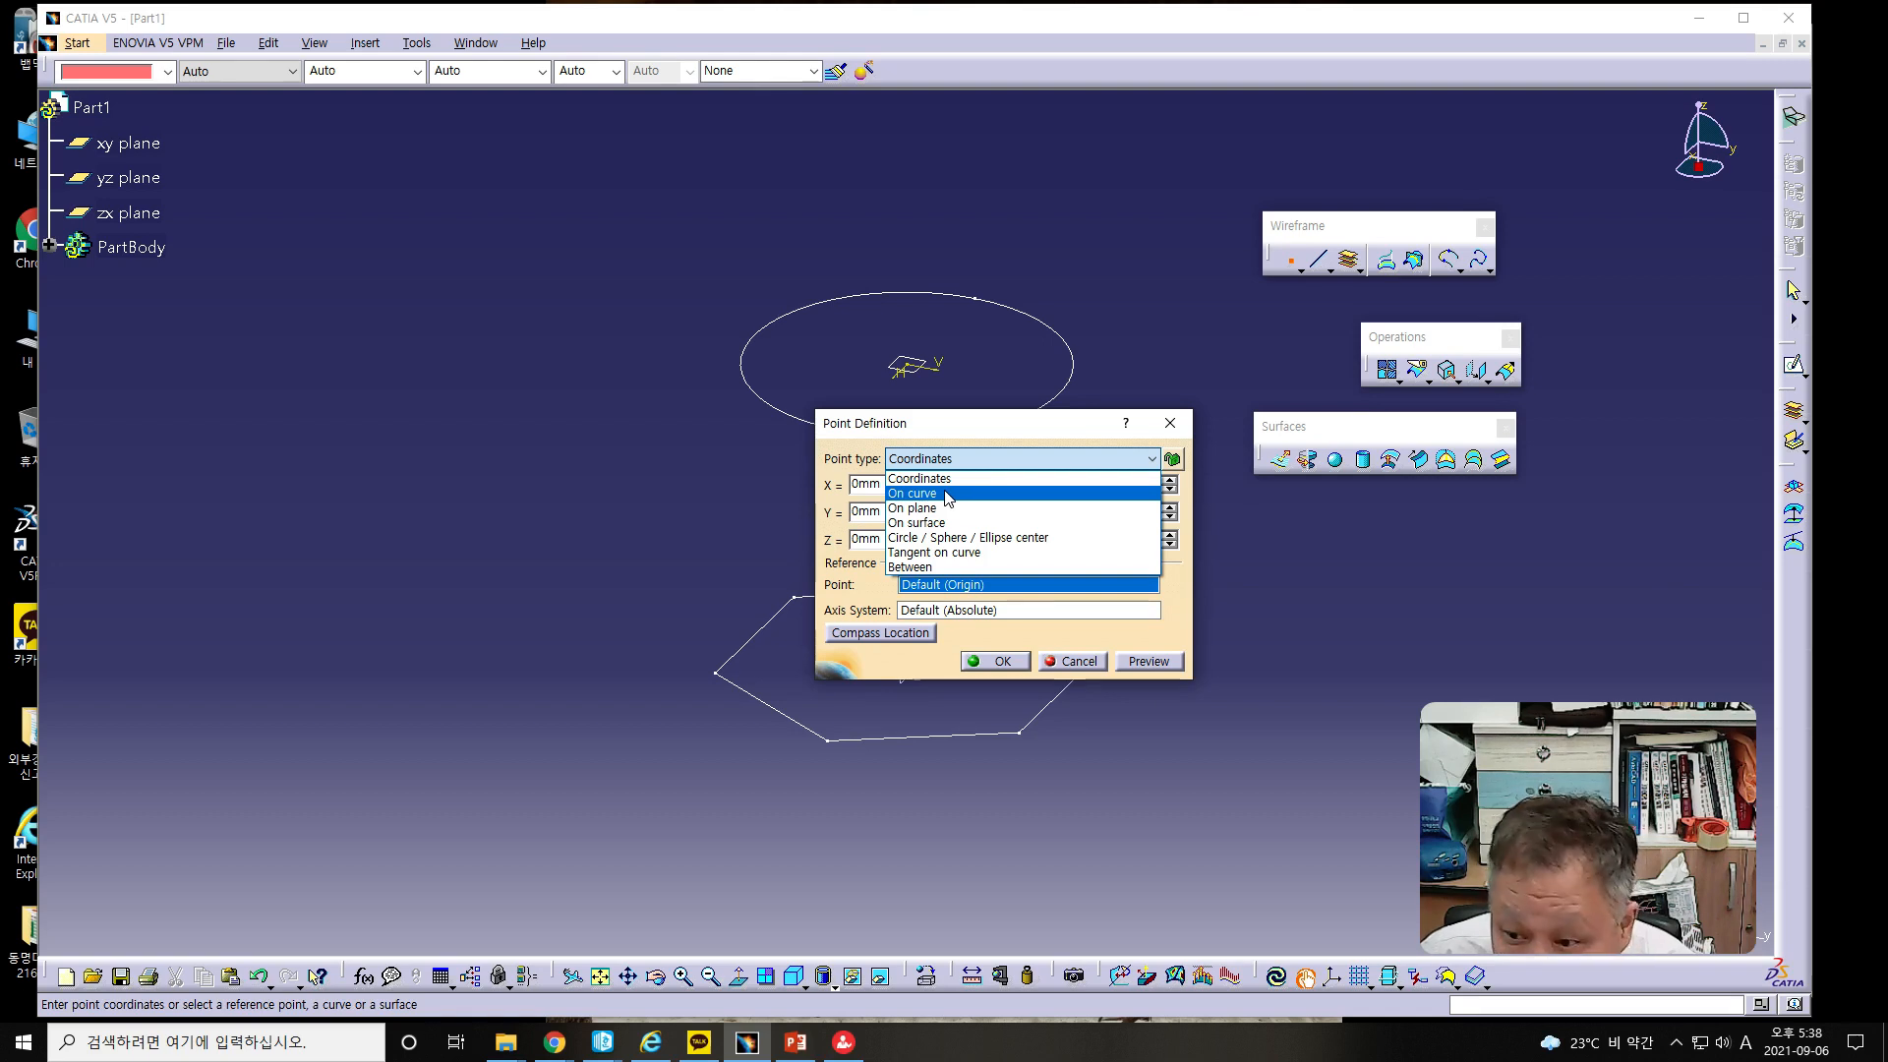
pyautogui.click(930, 508)
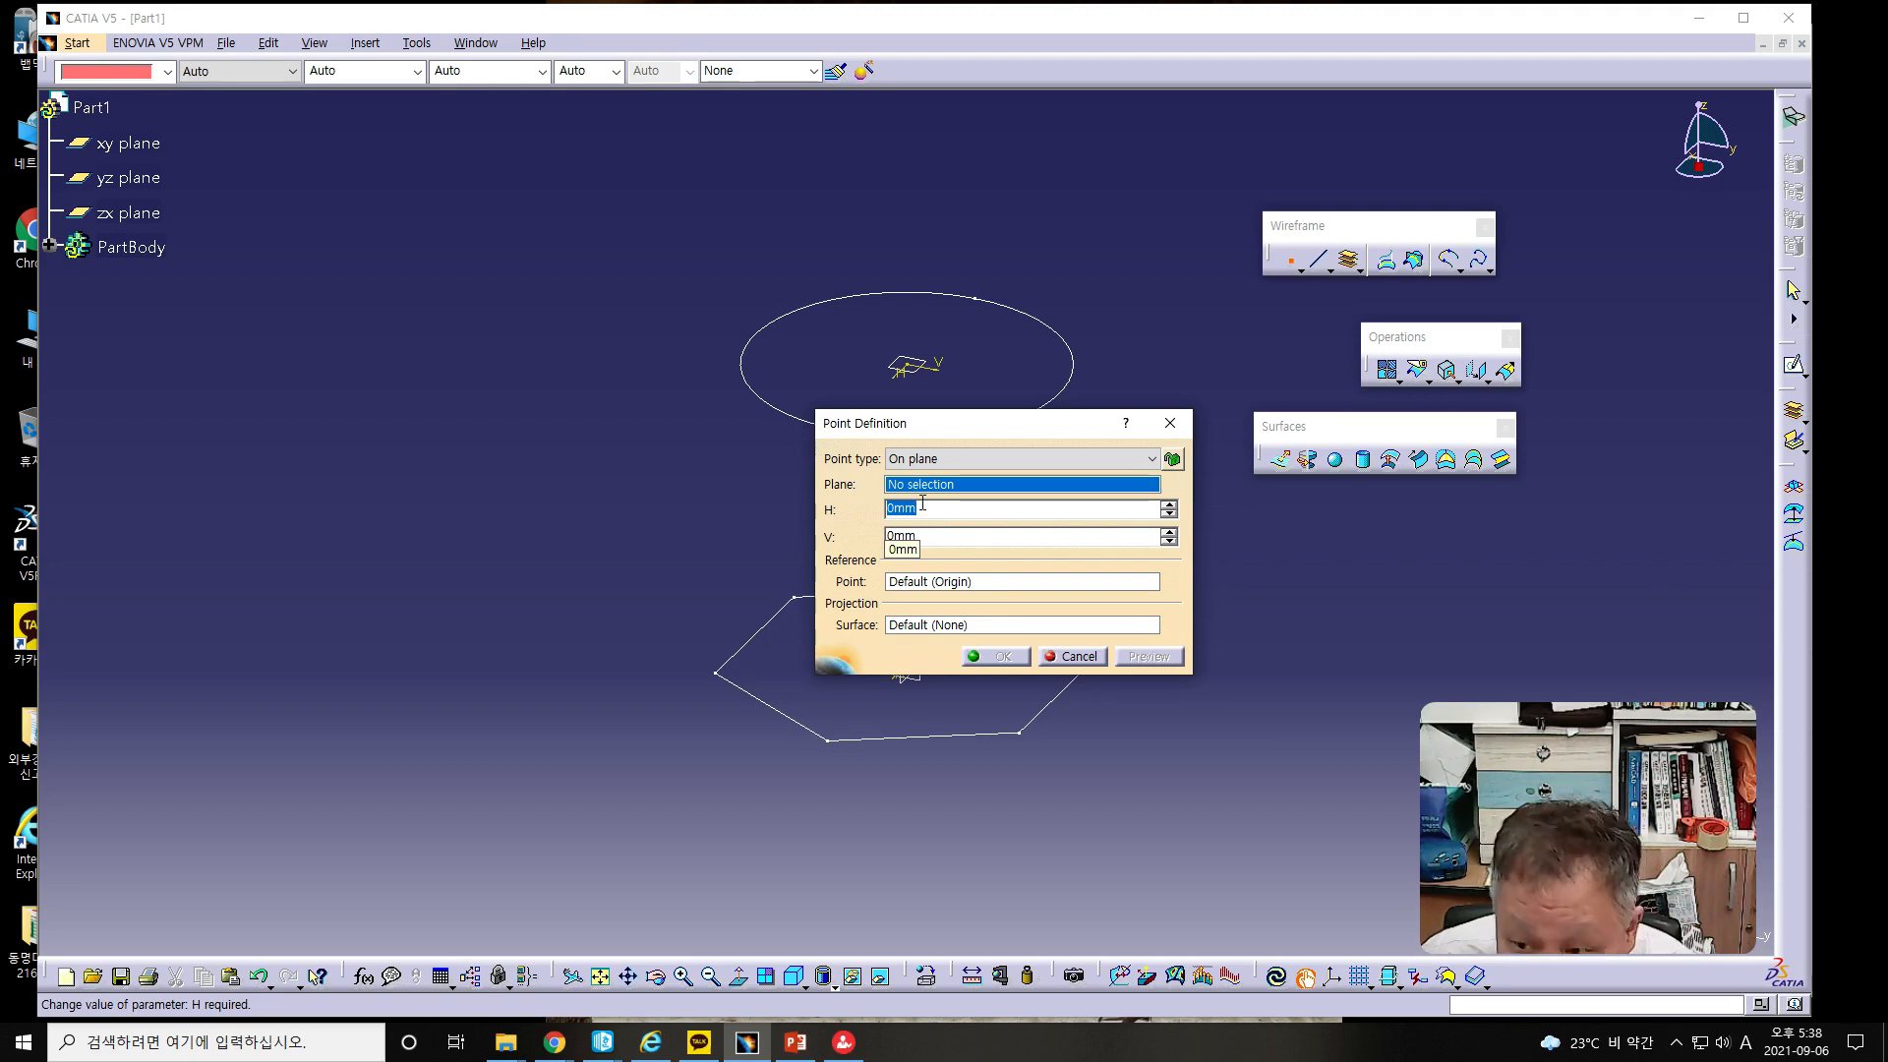
pyautogui.click(920, 366)
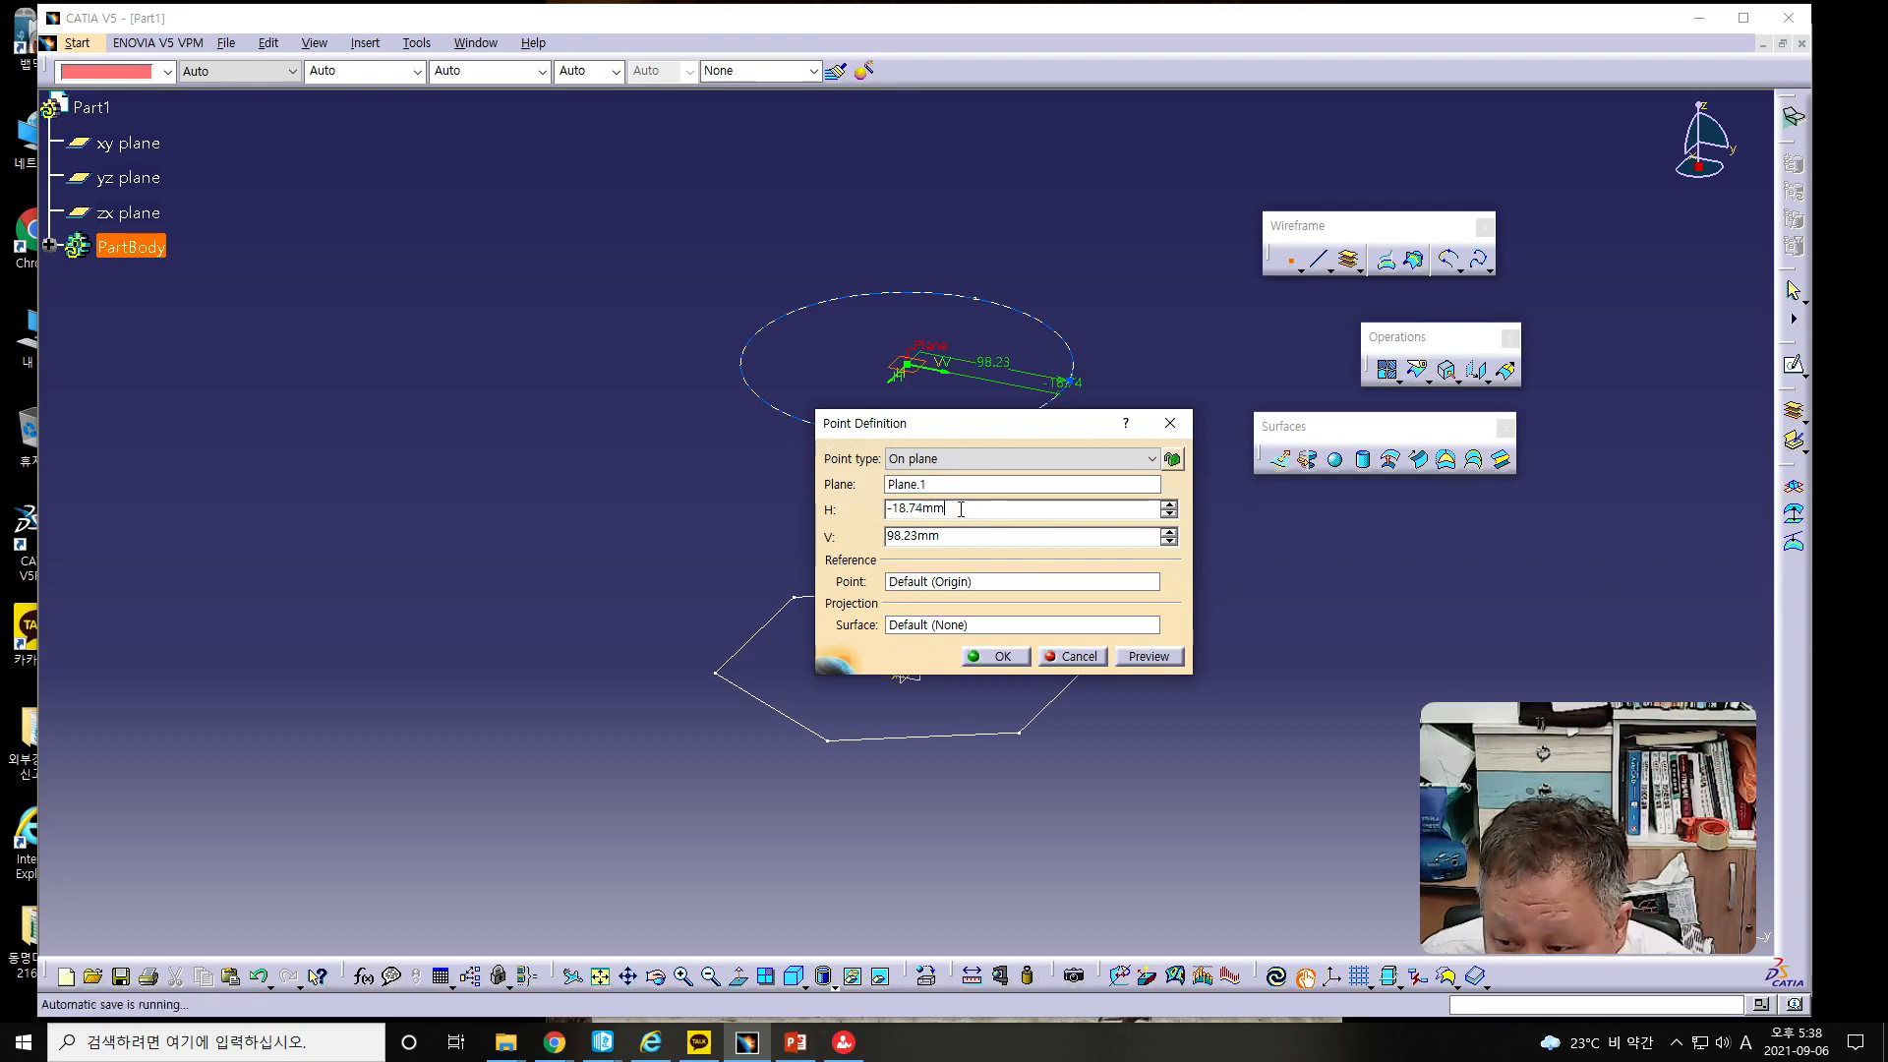
pyautogui.write('0')
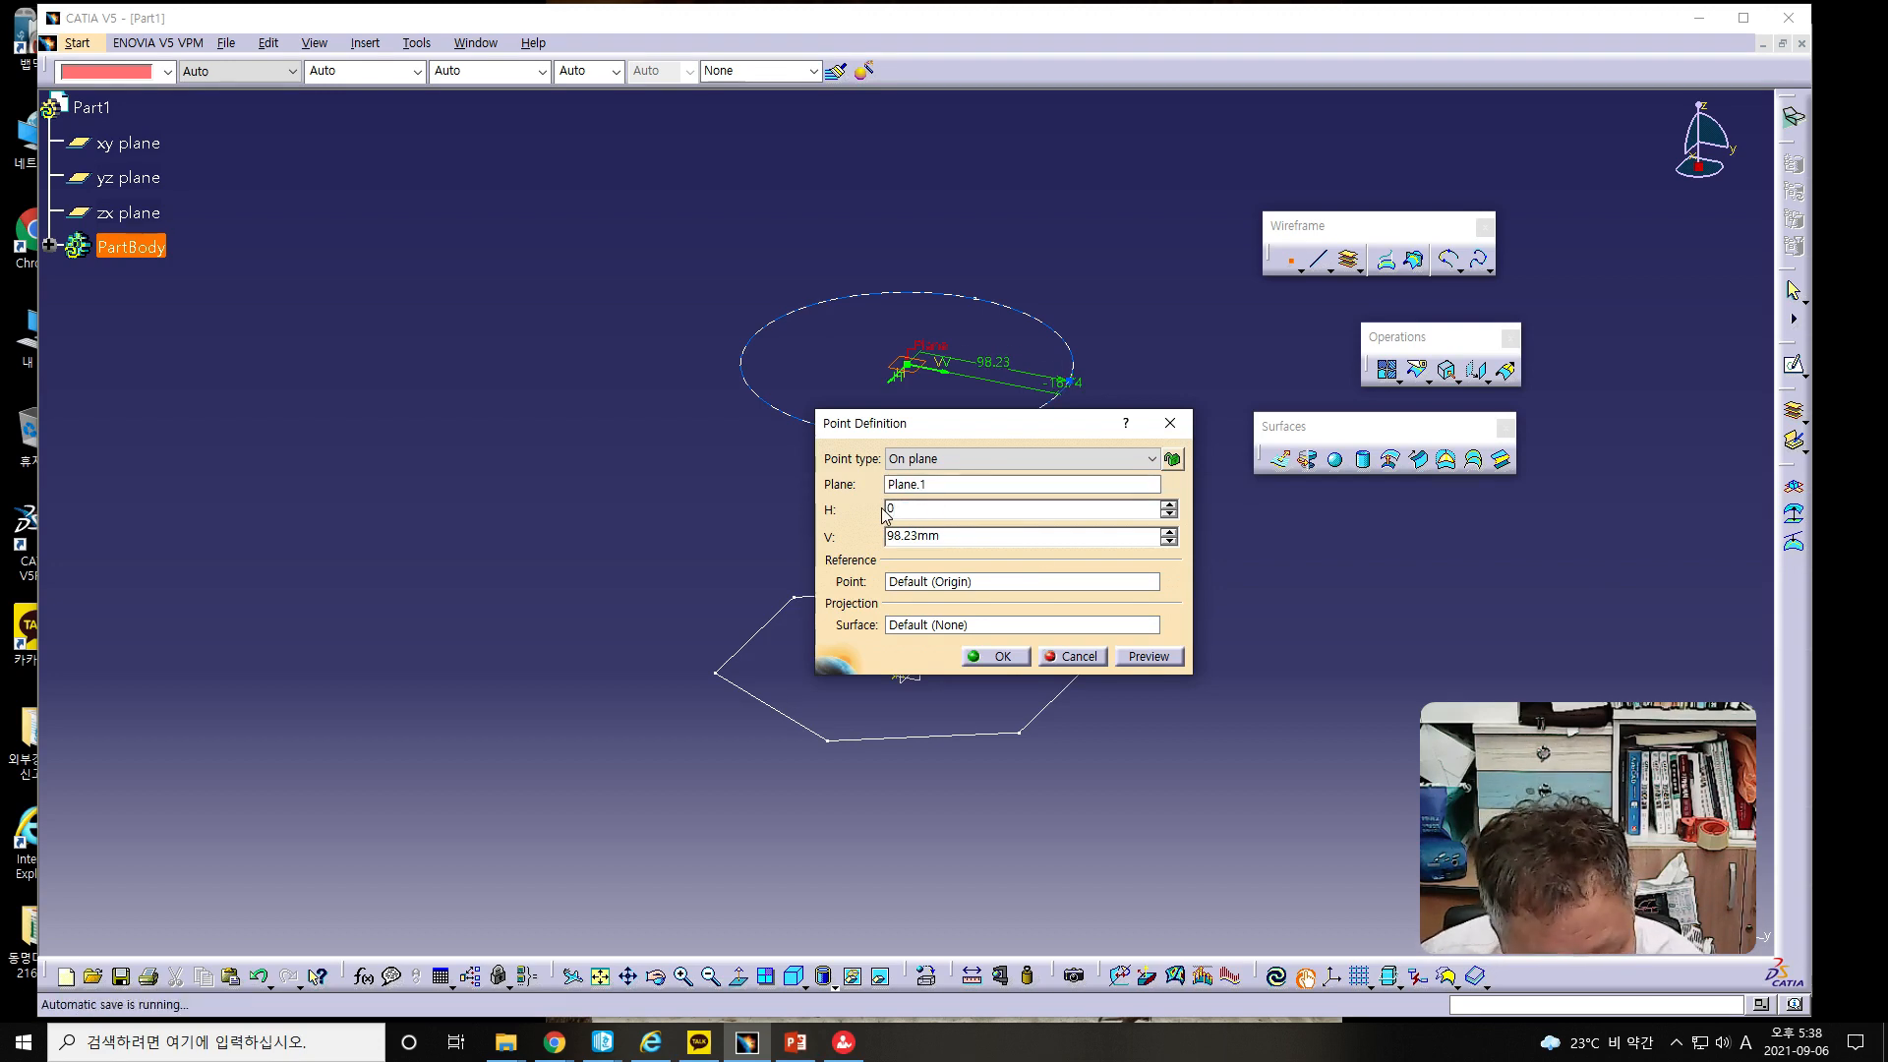
pyautogui.press('Tab')
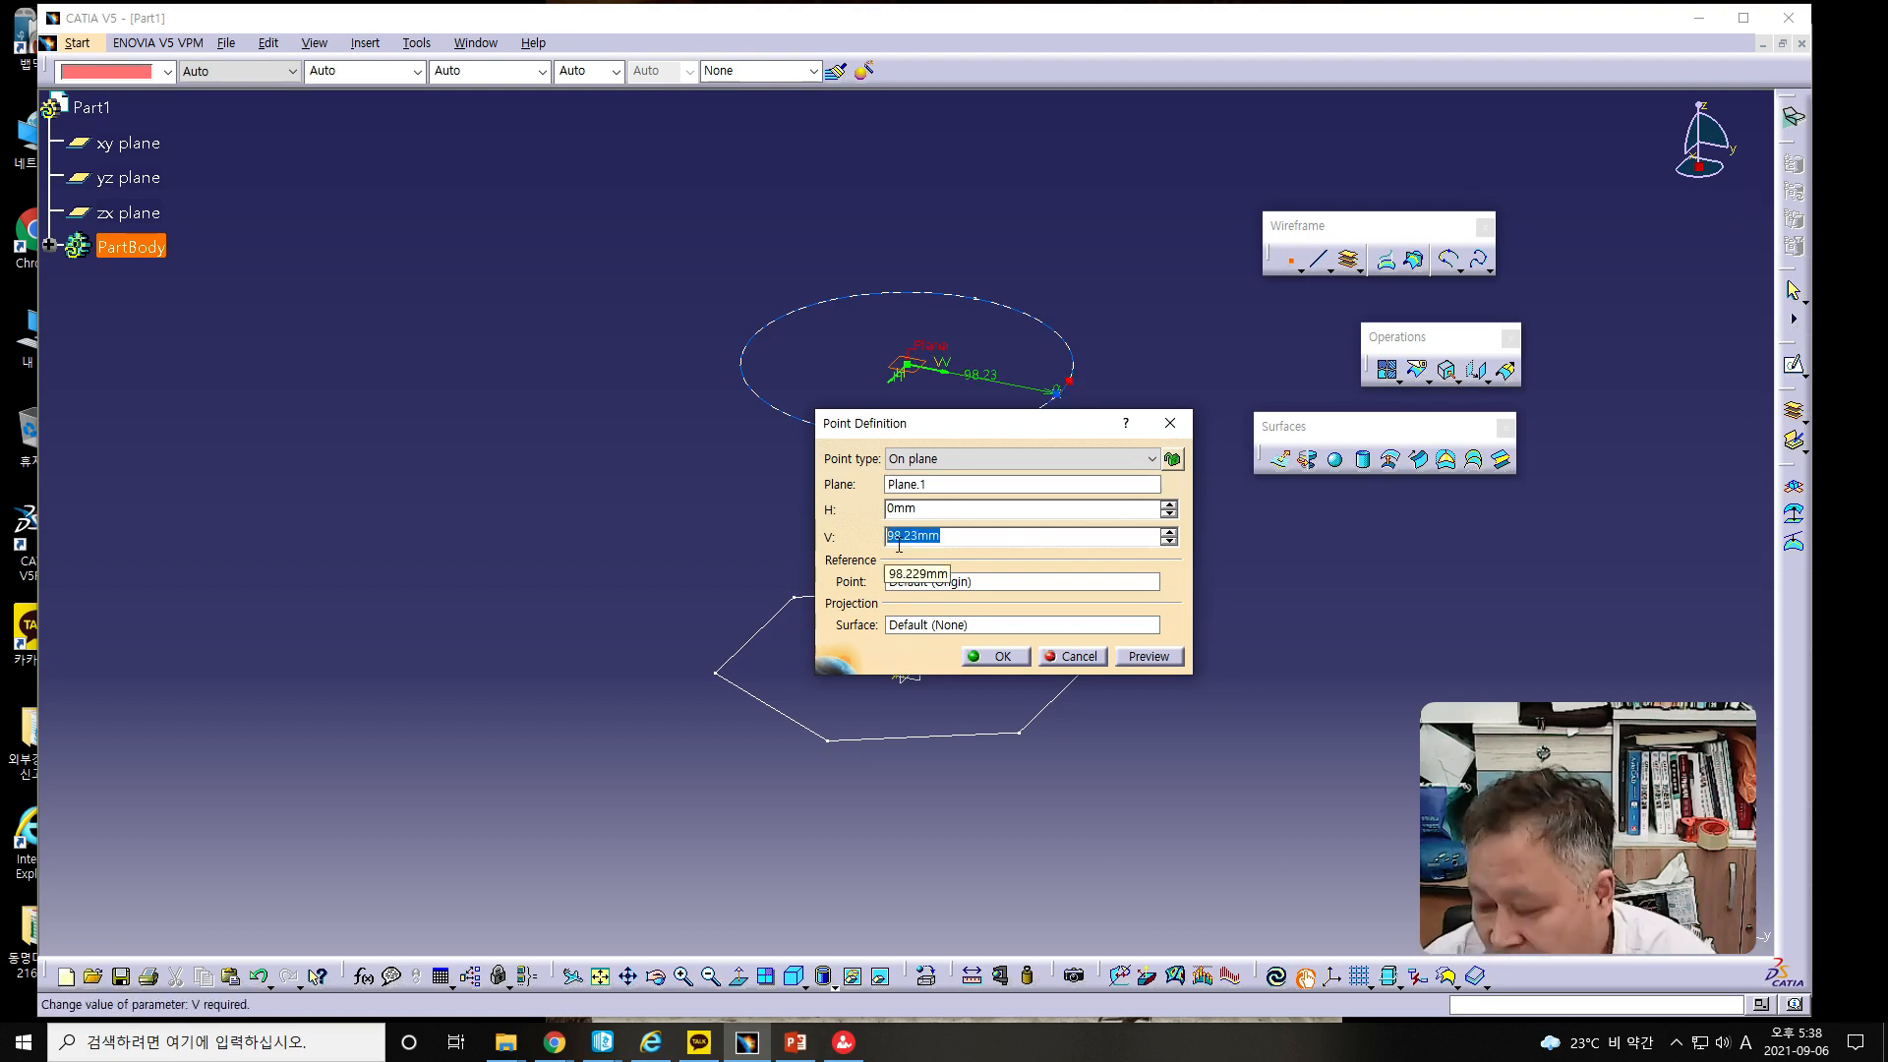
pyautogui.write('100')
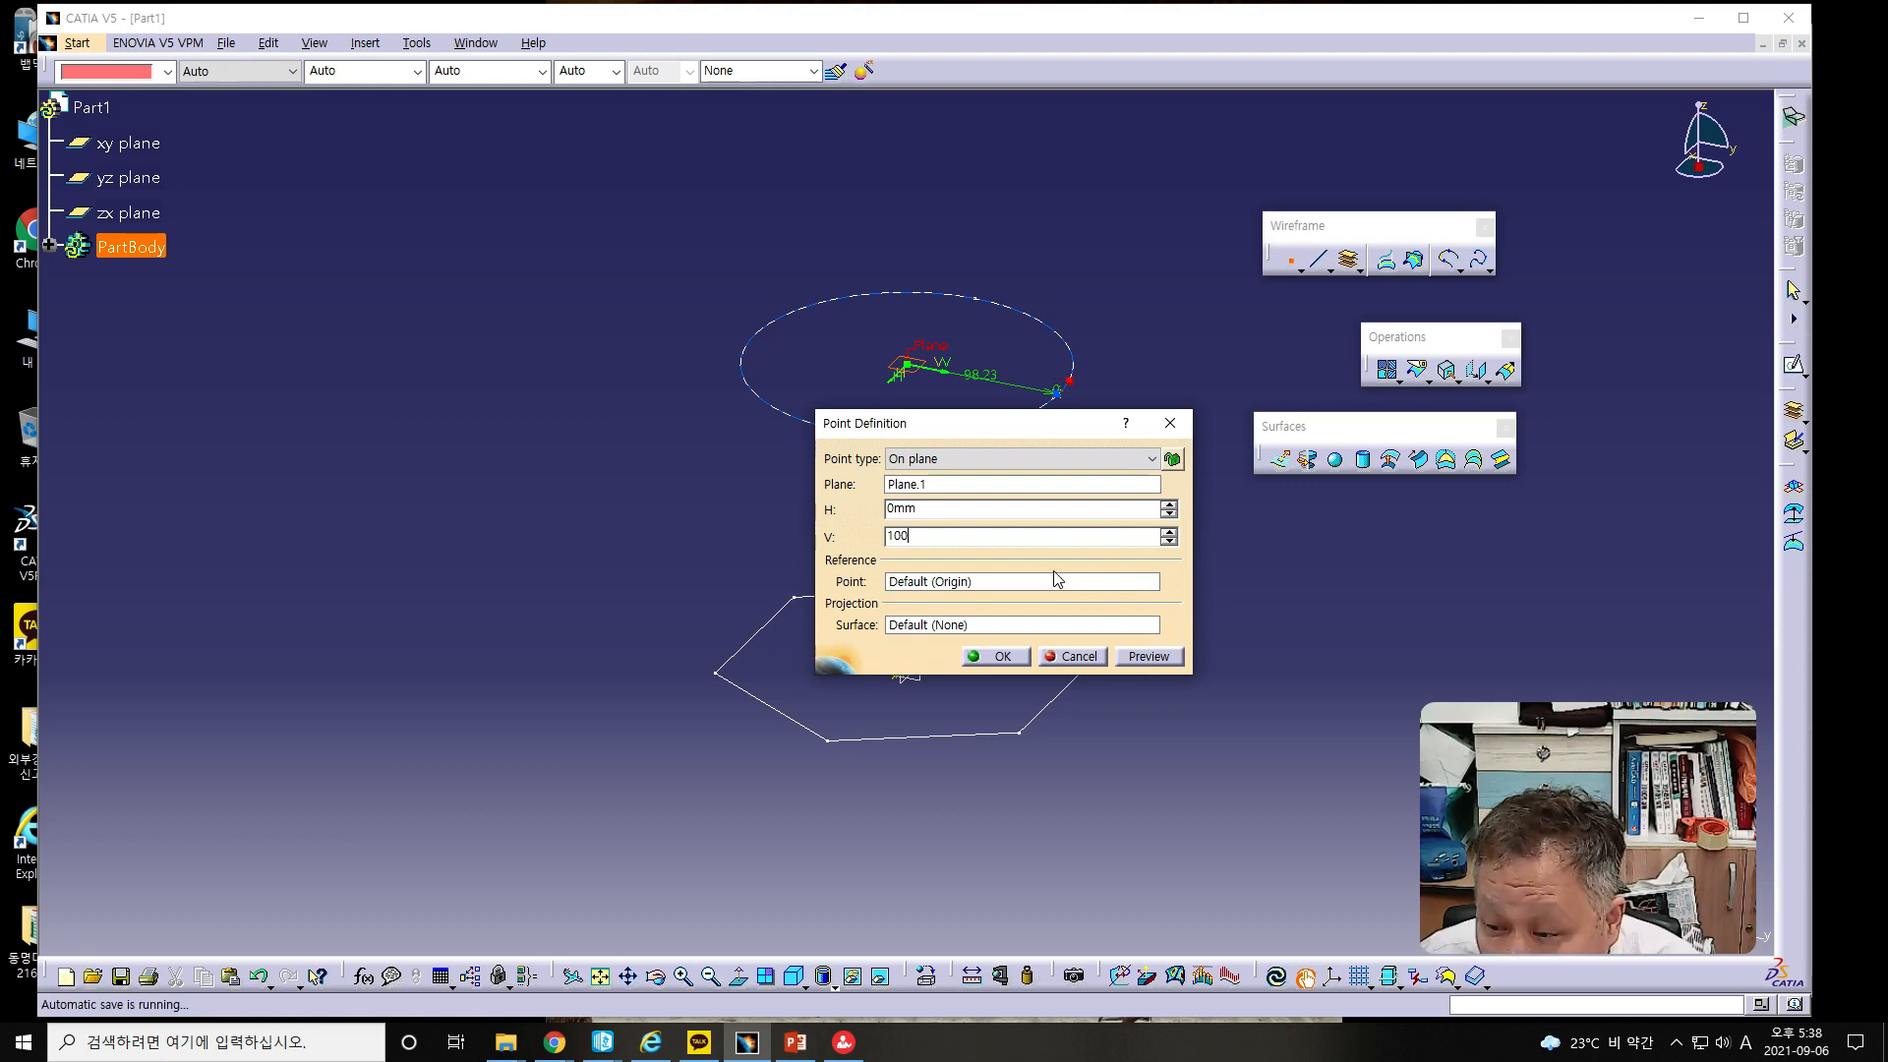
pyautogui.click(1148, 657)
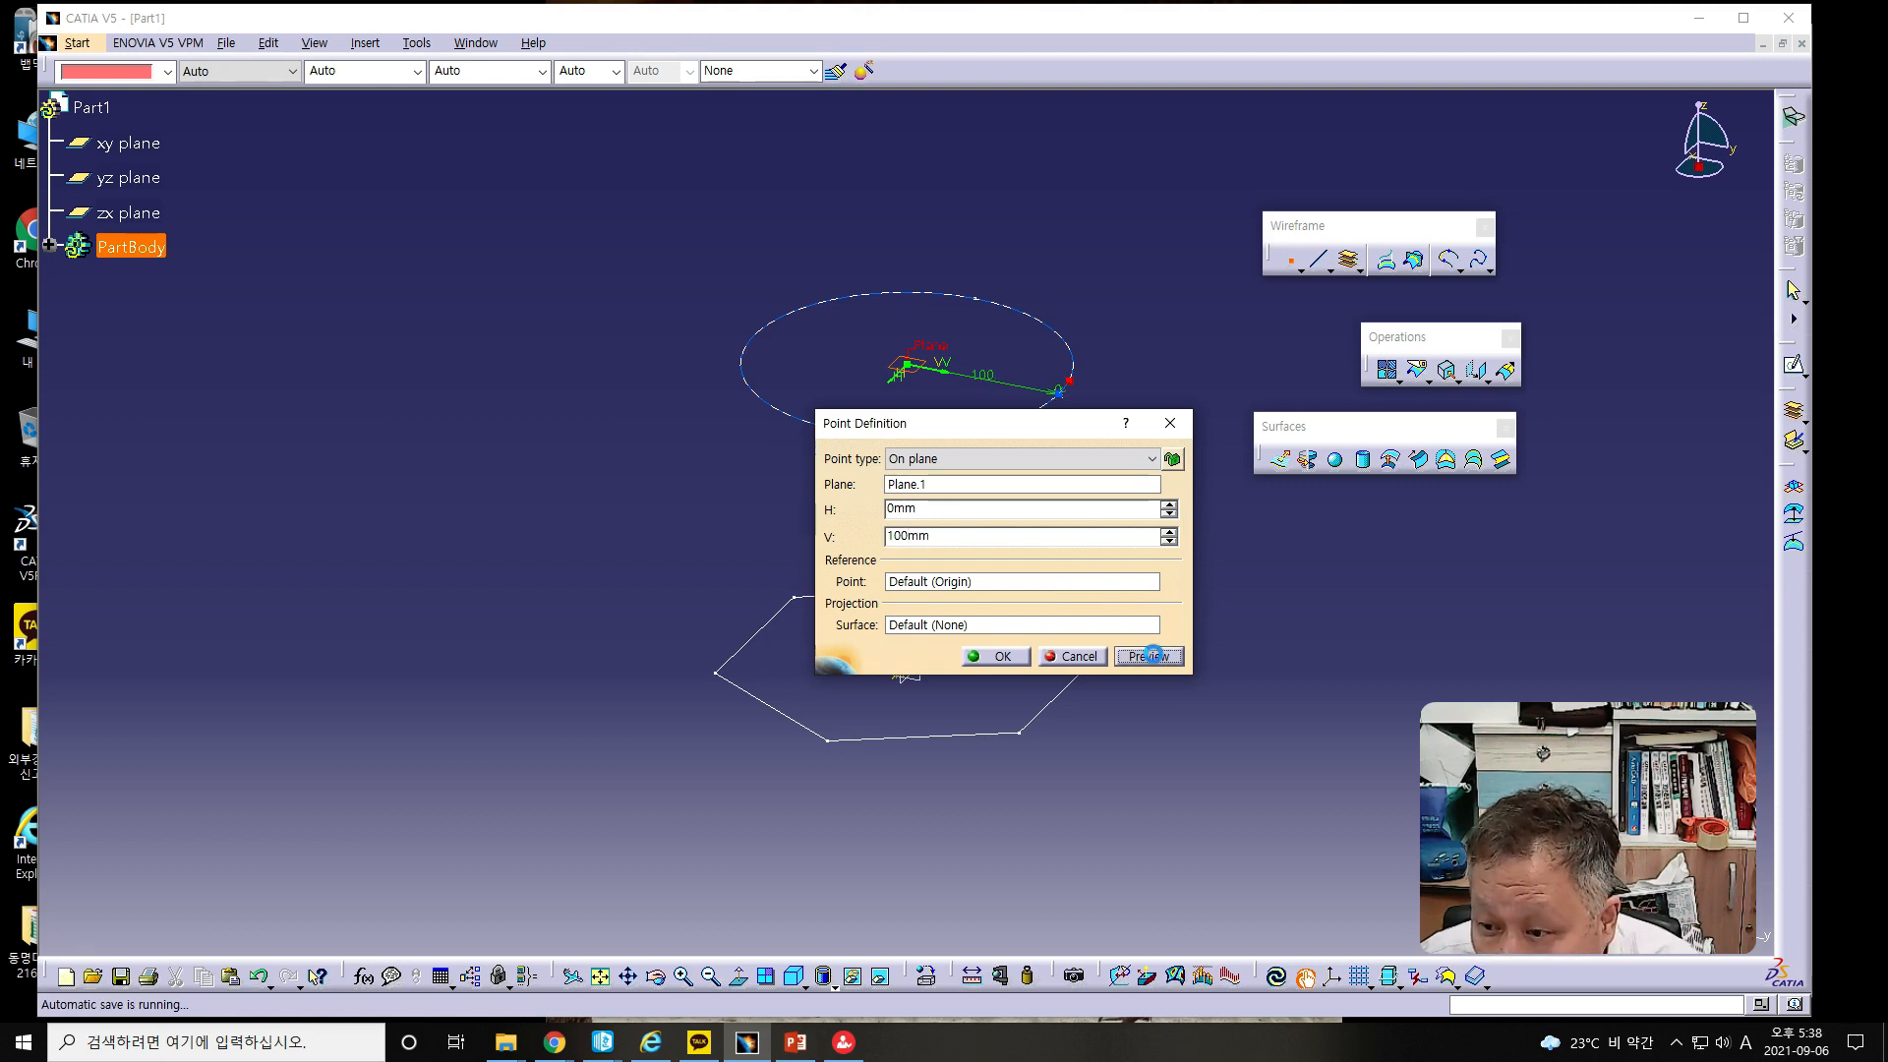
pyautogui.click(1003, 657)
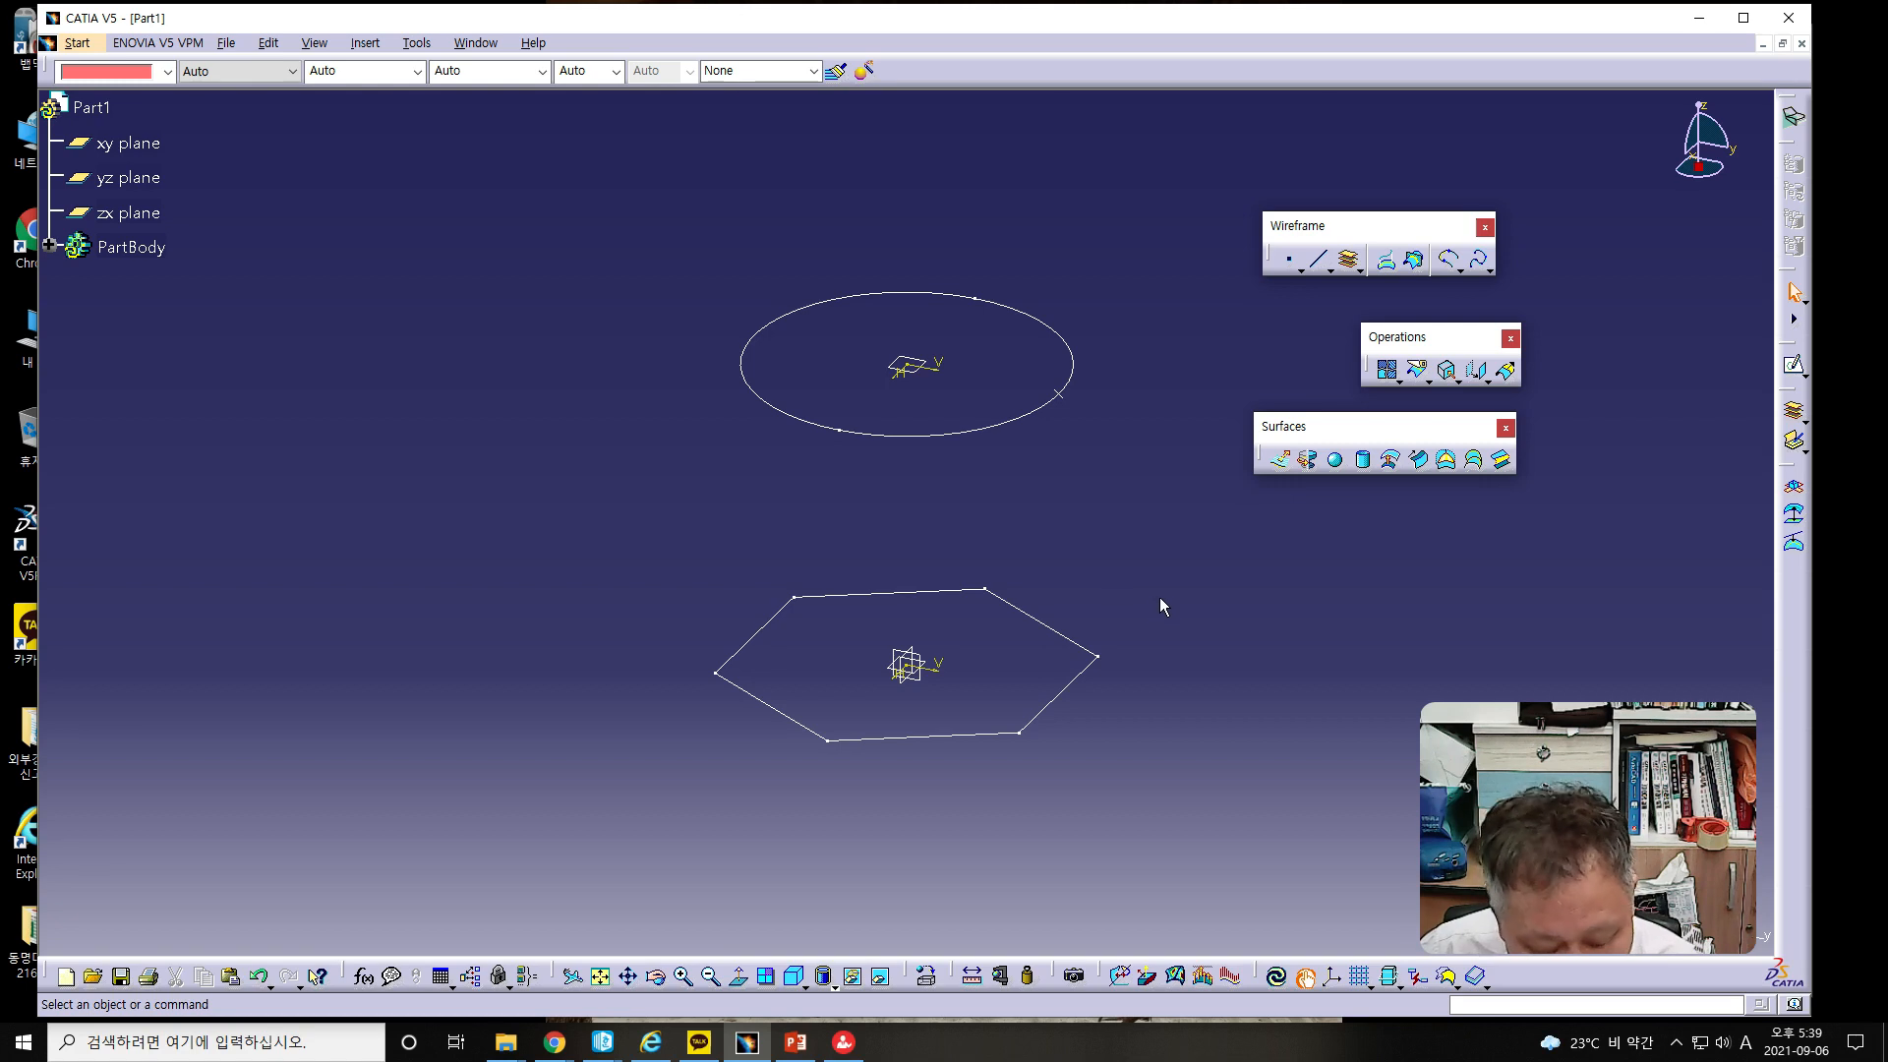
# - Create a point of type Between, at ratio 0.5 between the end vertices of the hexagon edge facing the circle's point
pyautogui.click(1291, 261)
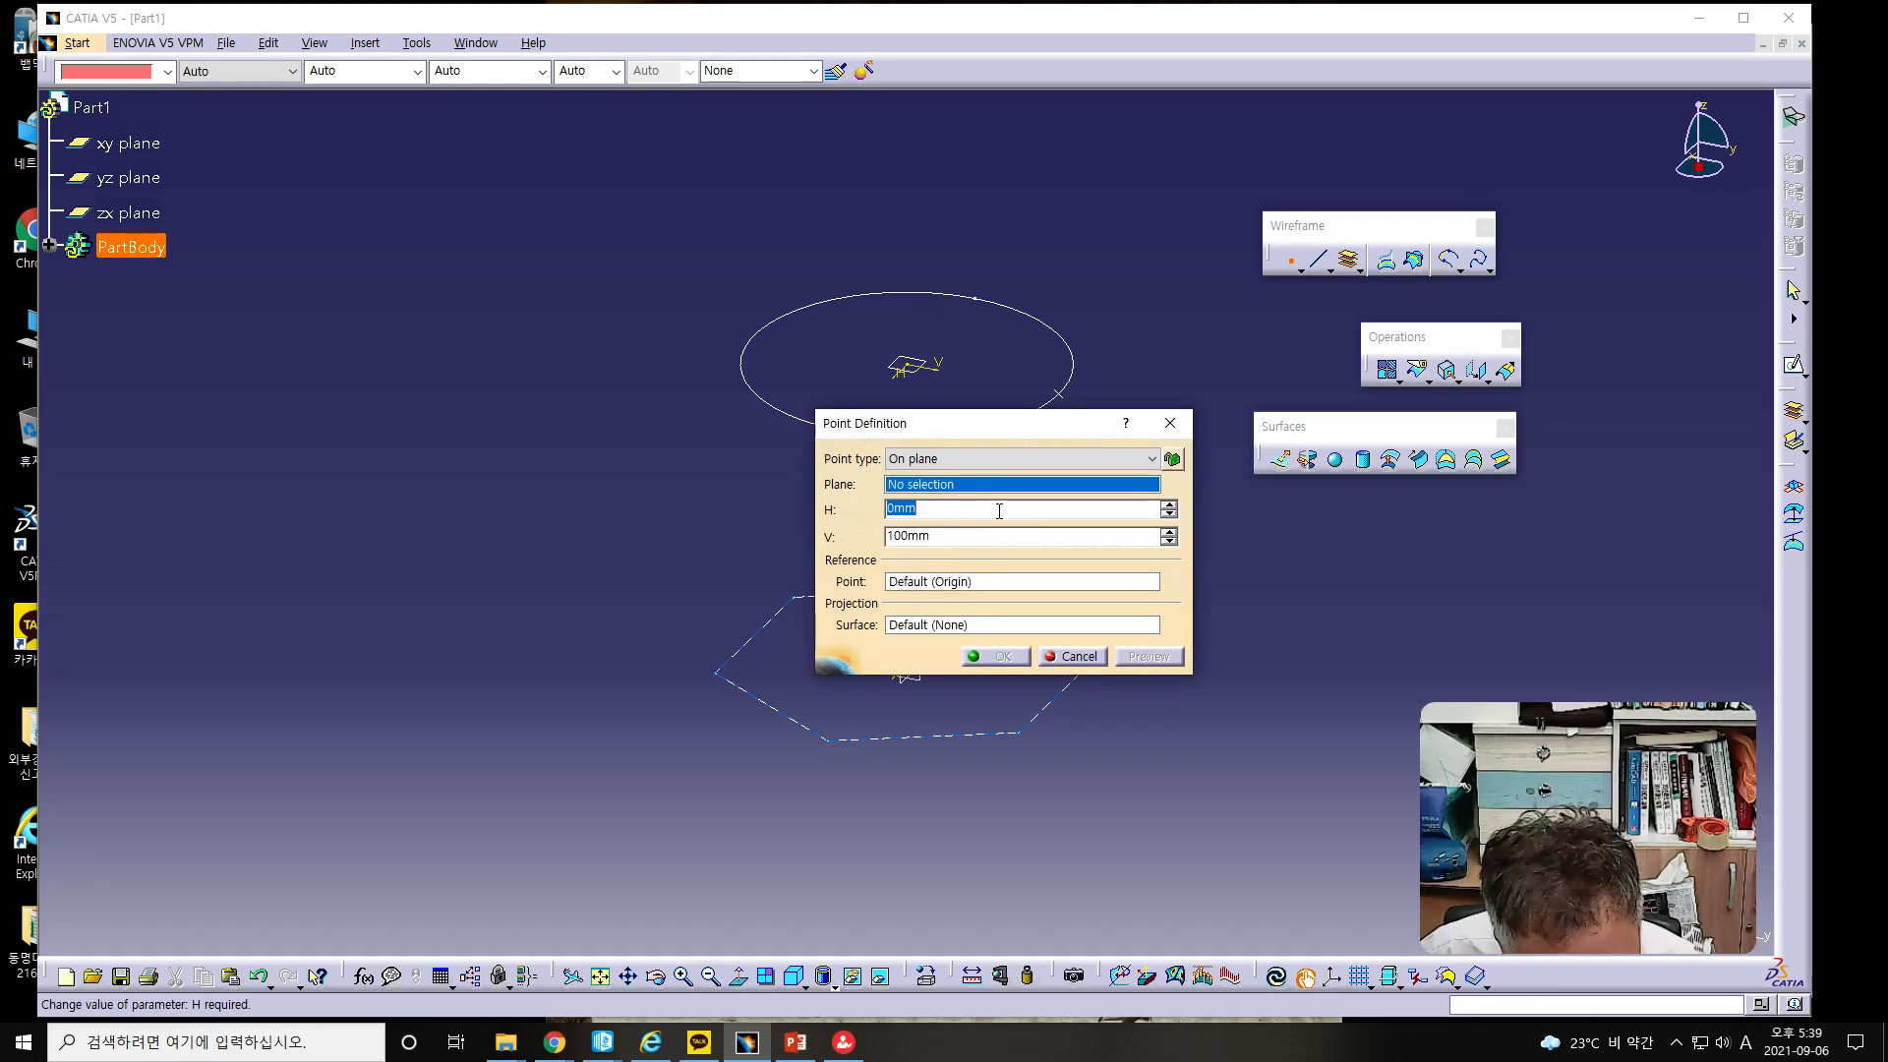
pyautogui.click(995, 460)
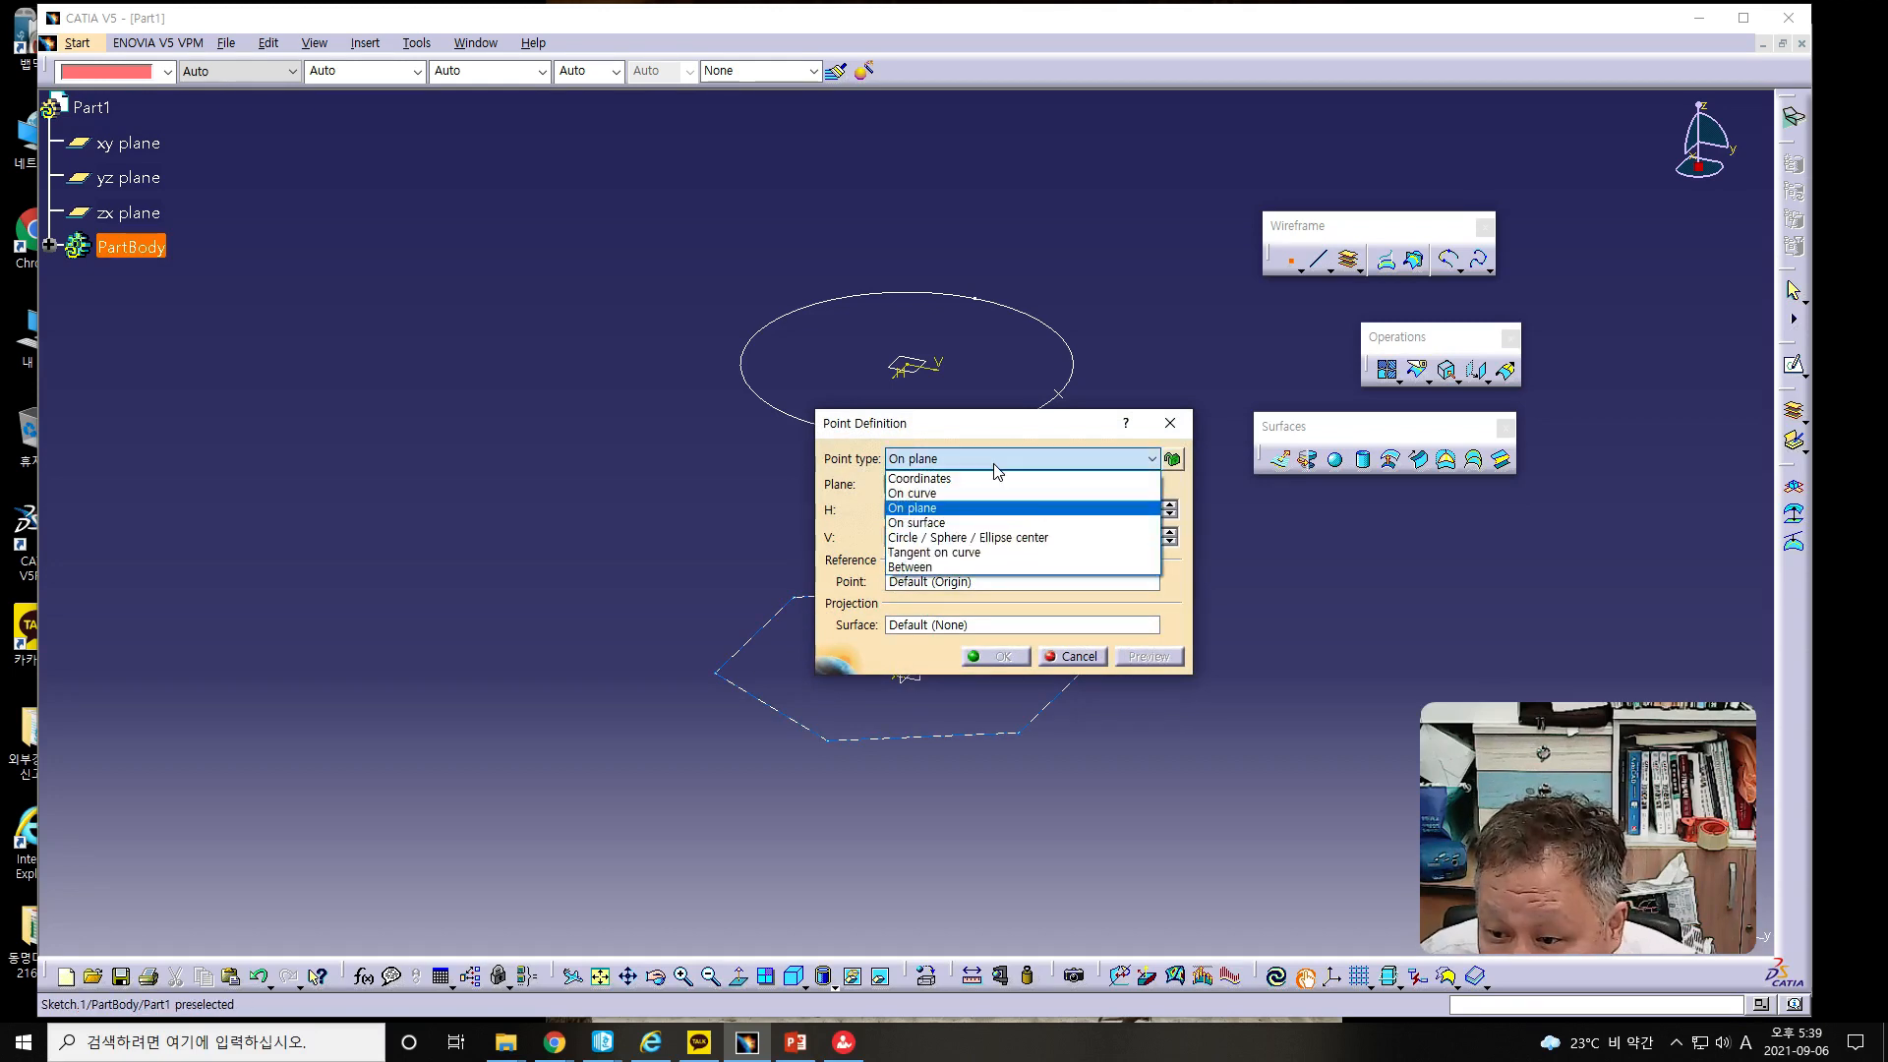
pyautogui.click(939, 565)
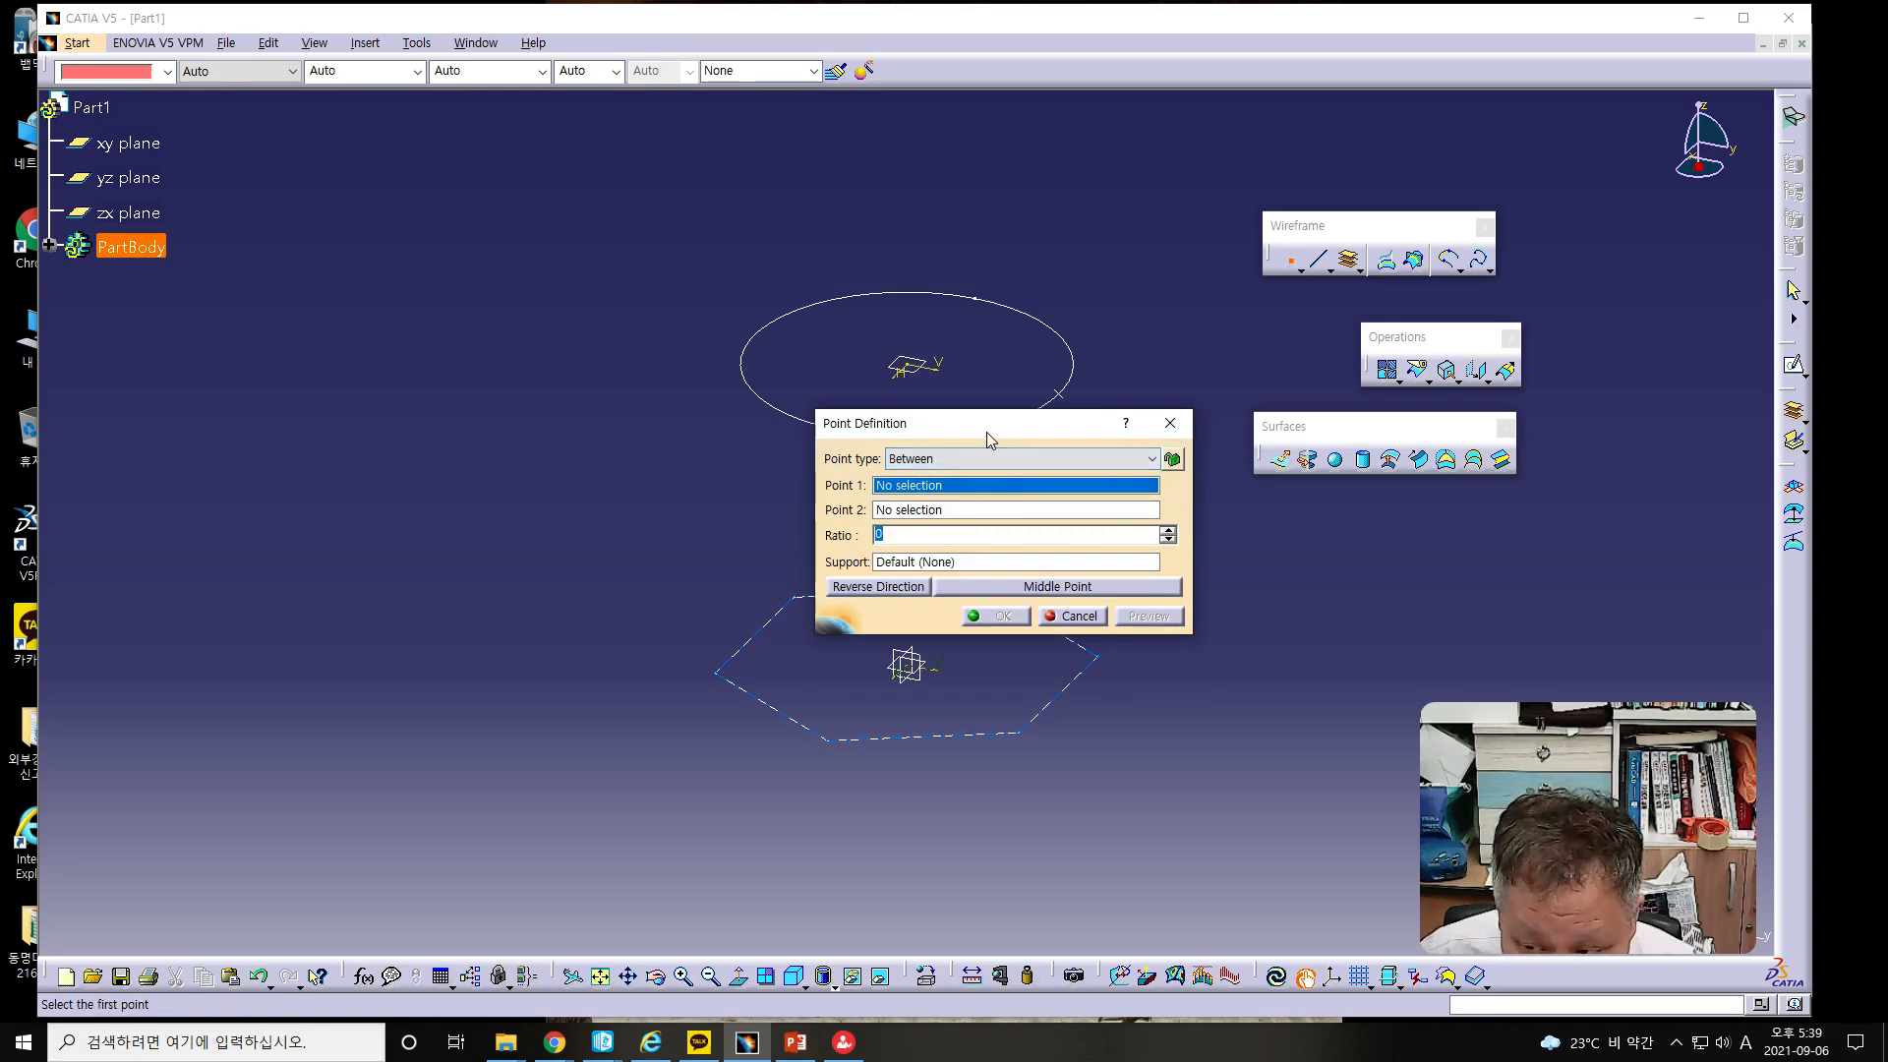
pyautogui.moveTo(990, 427); pyautogui.dragTo(1426, 429)
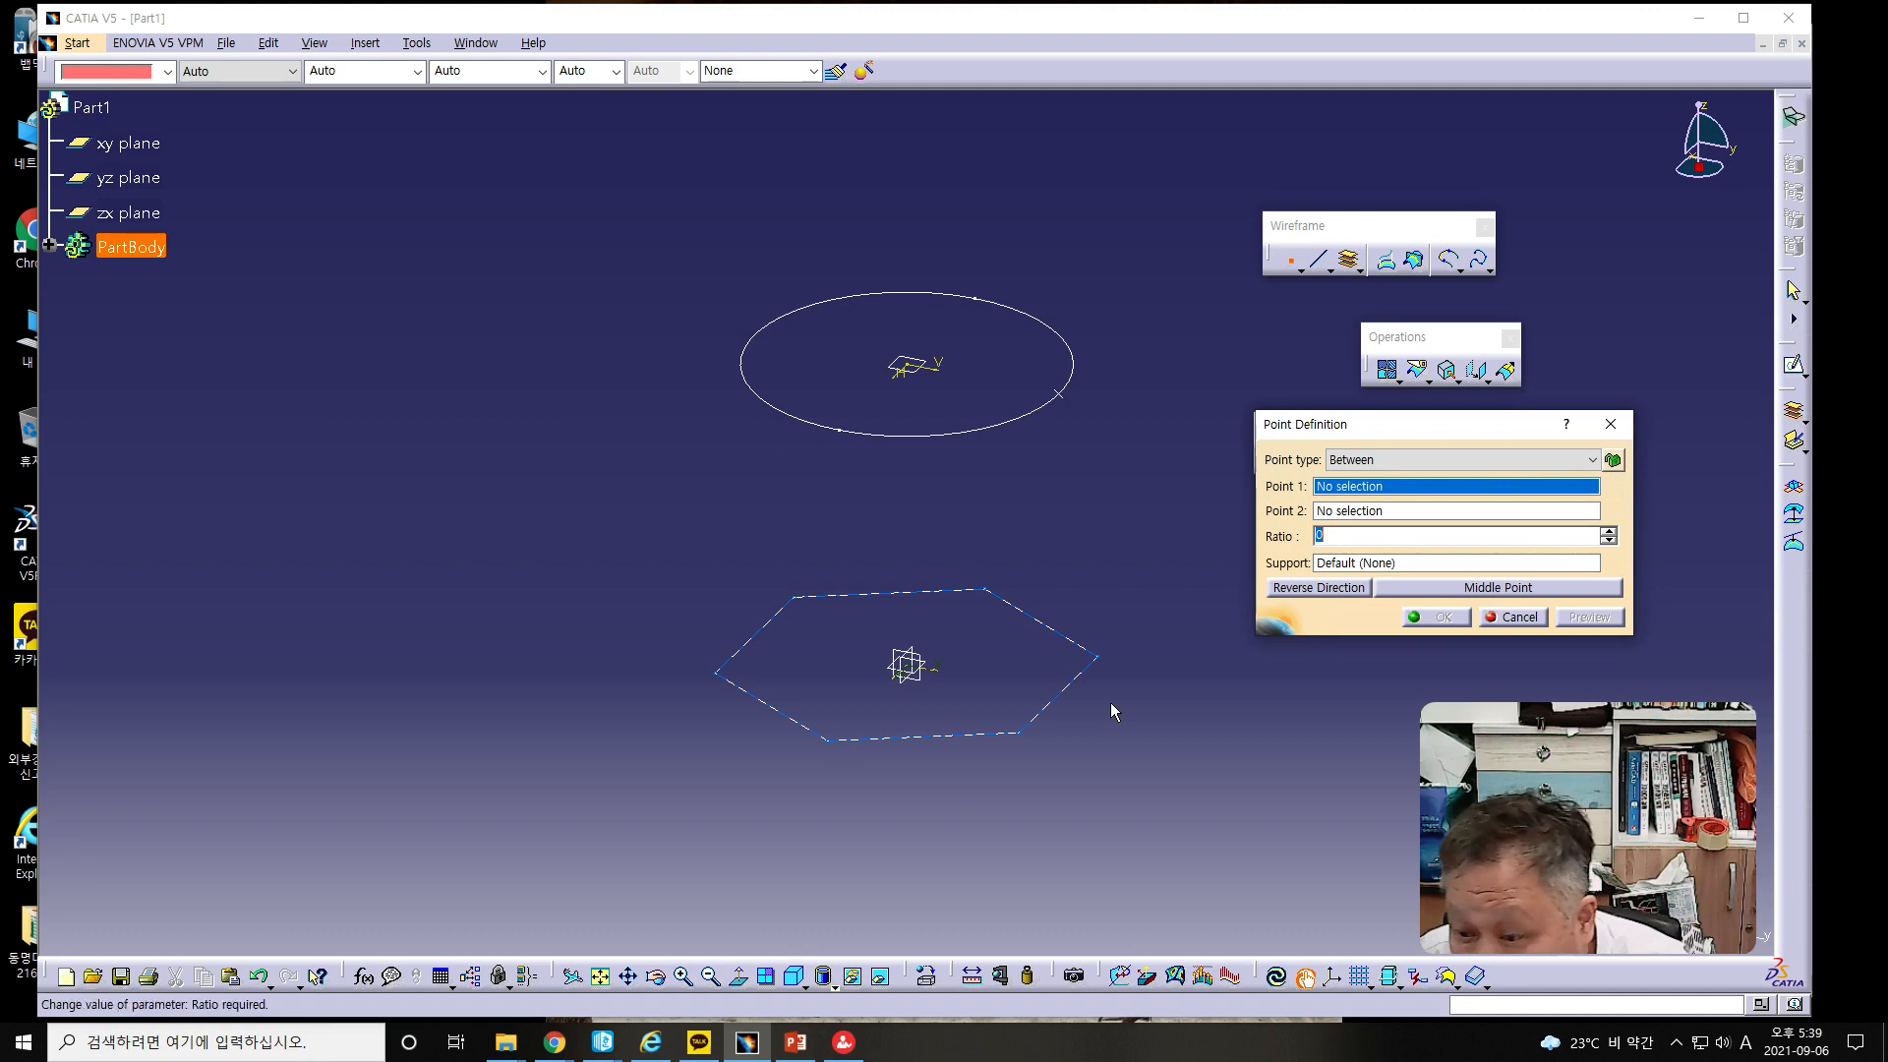
pyautogui.moveTo(1140, 684); pyautogui.dragTo(988, 710, button='middle')
pyautogui.moveTo(1087, 661); pyautogui.dragTo(989, 661, button='middle')
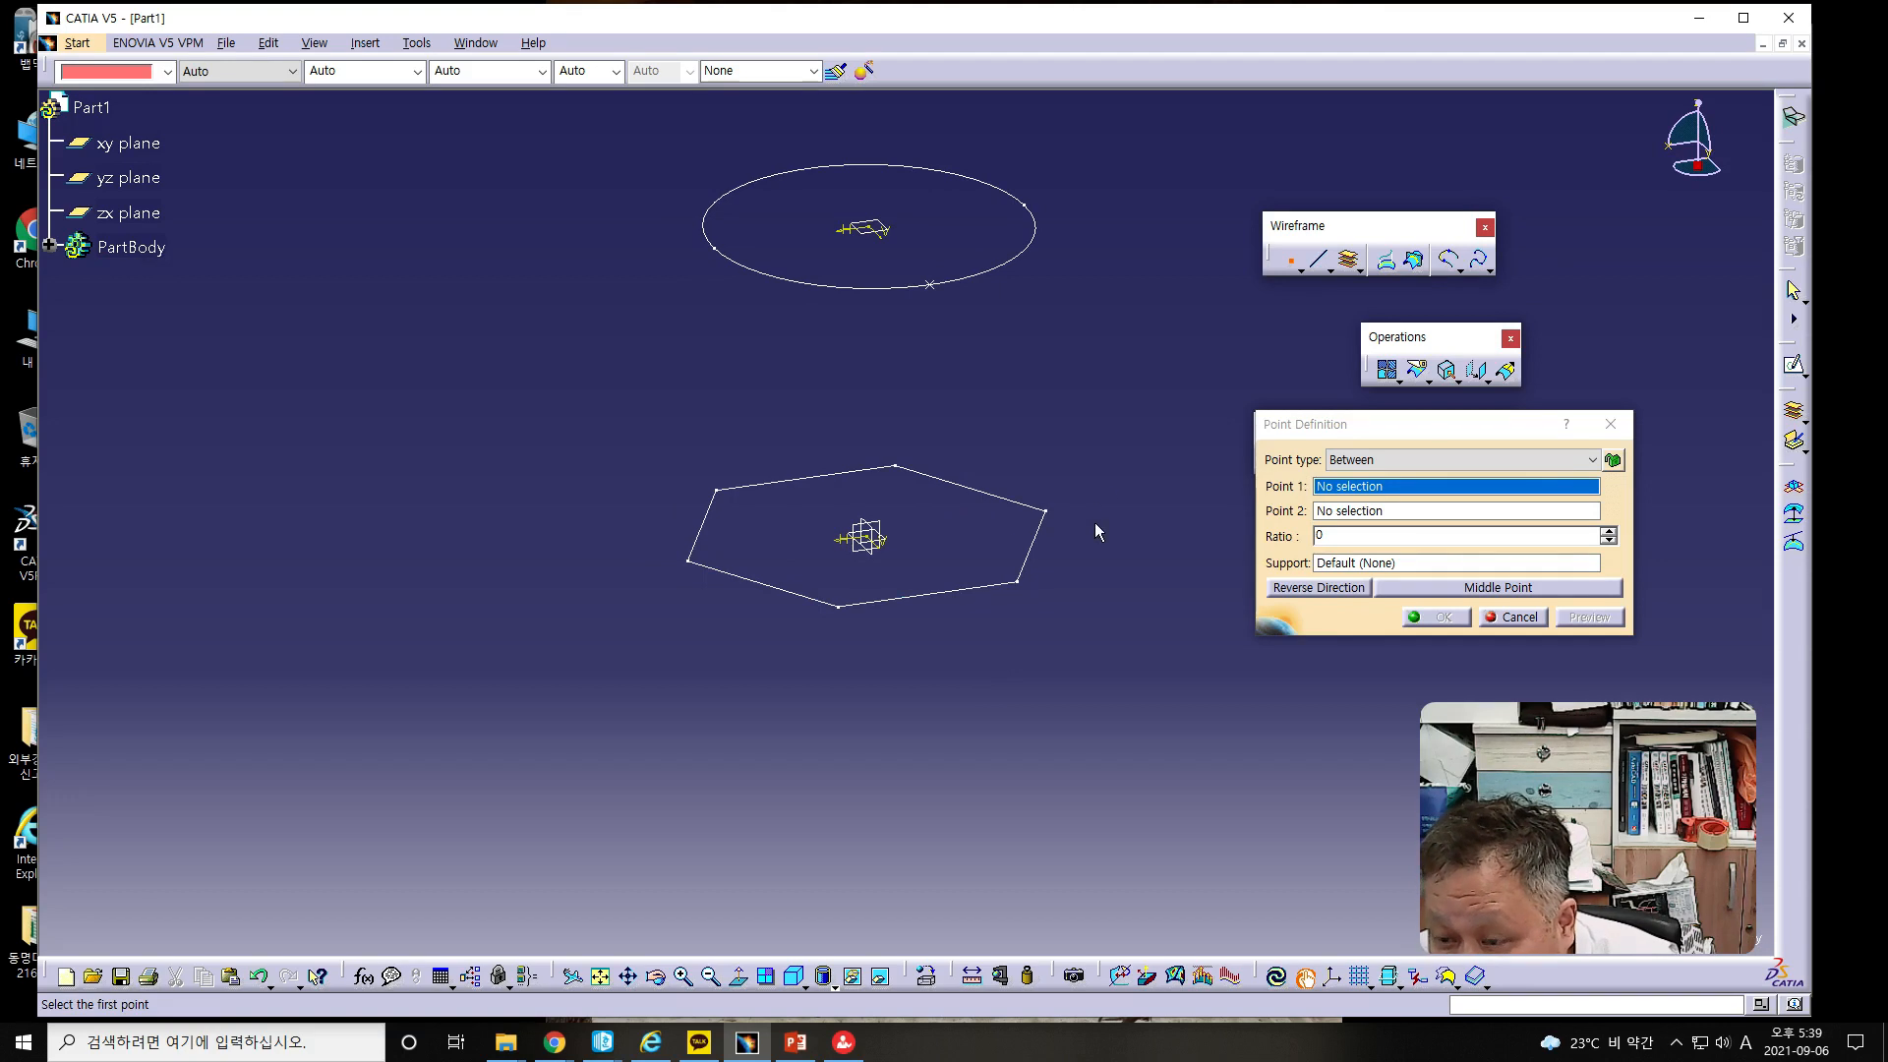
pyautogui.moveTo(1060, 469); pyautogui.dragTo(1100, 552, button='middle')
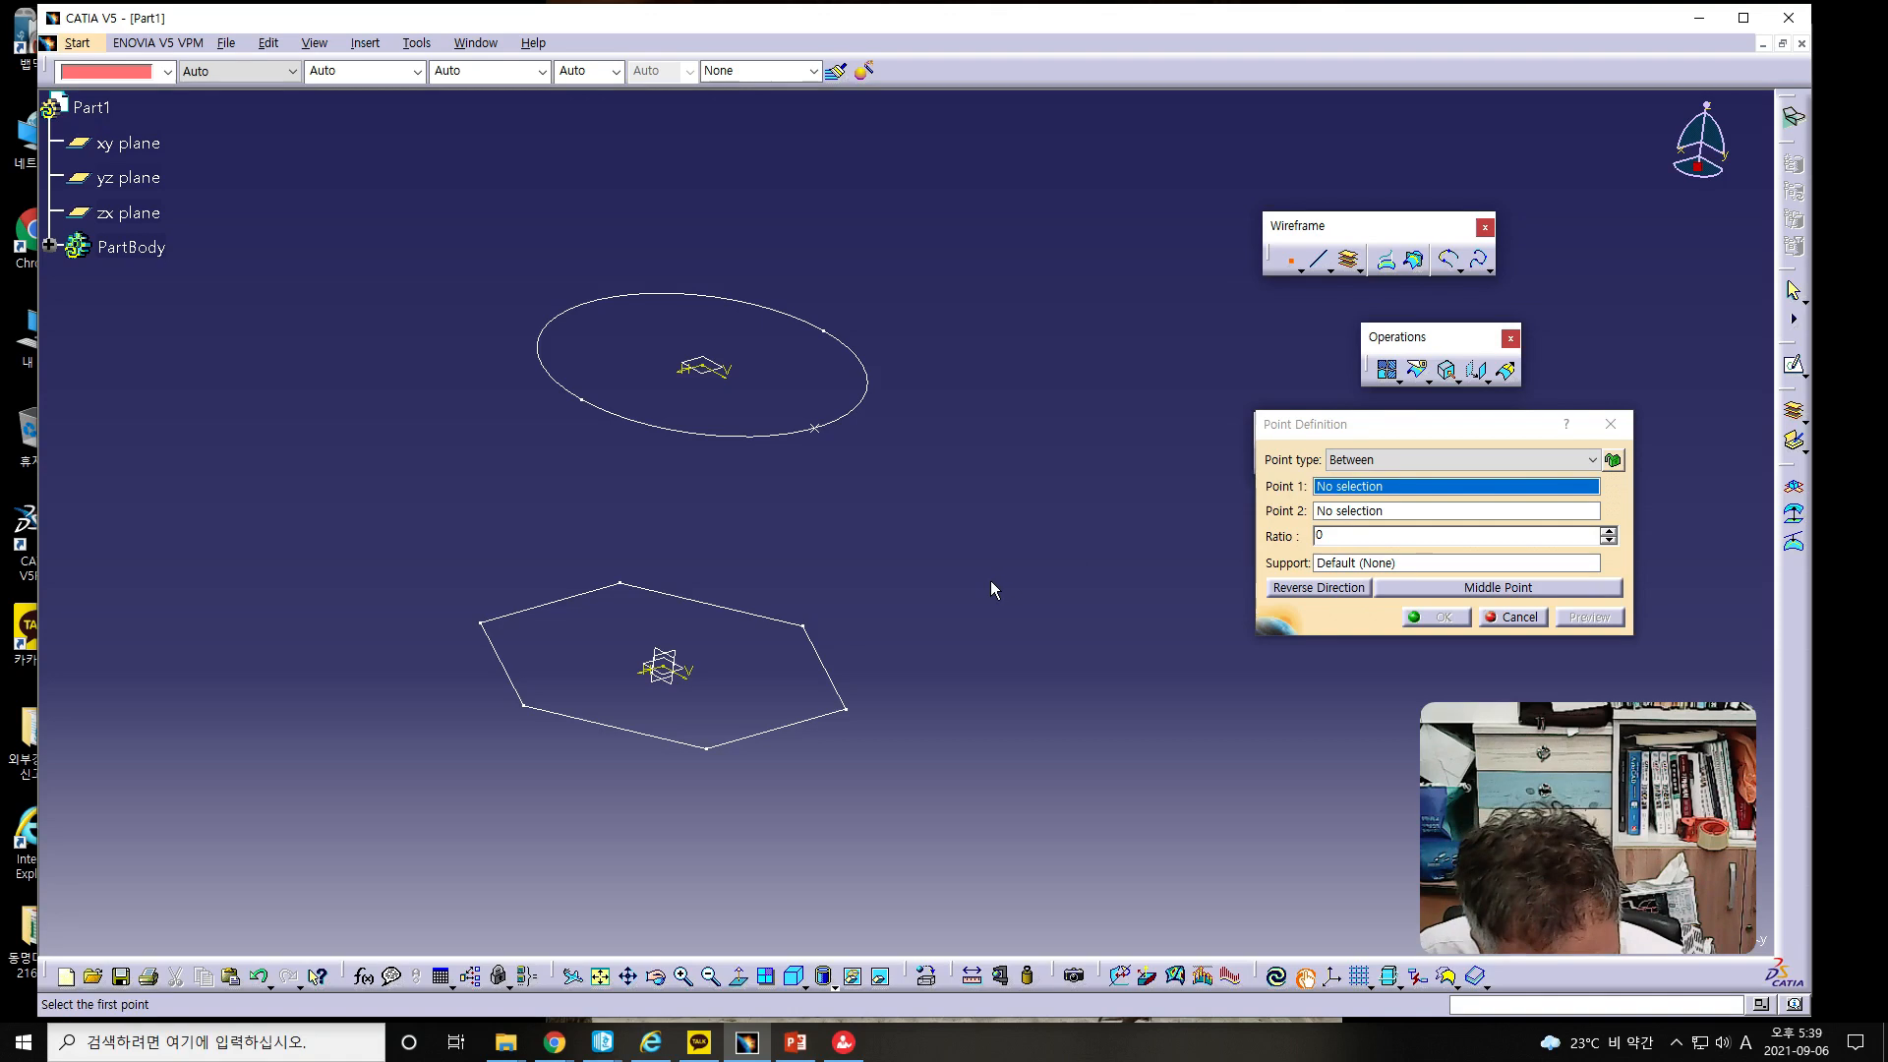
pyautogui.moveTo(958, 588); pyautogui.dragTo(904, 531, button='middle')
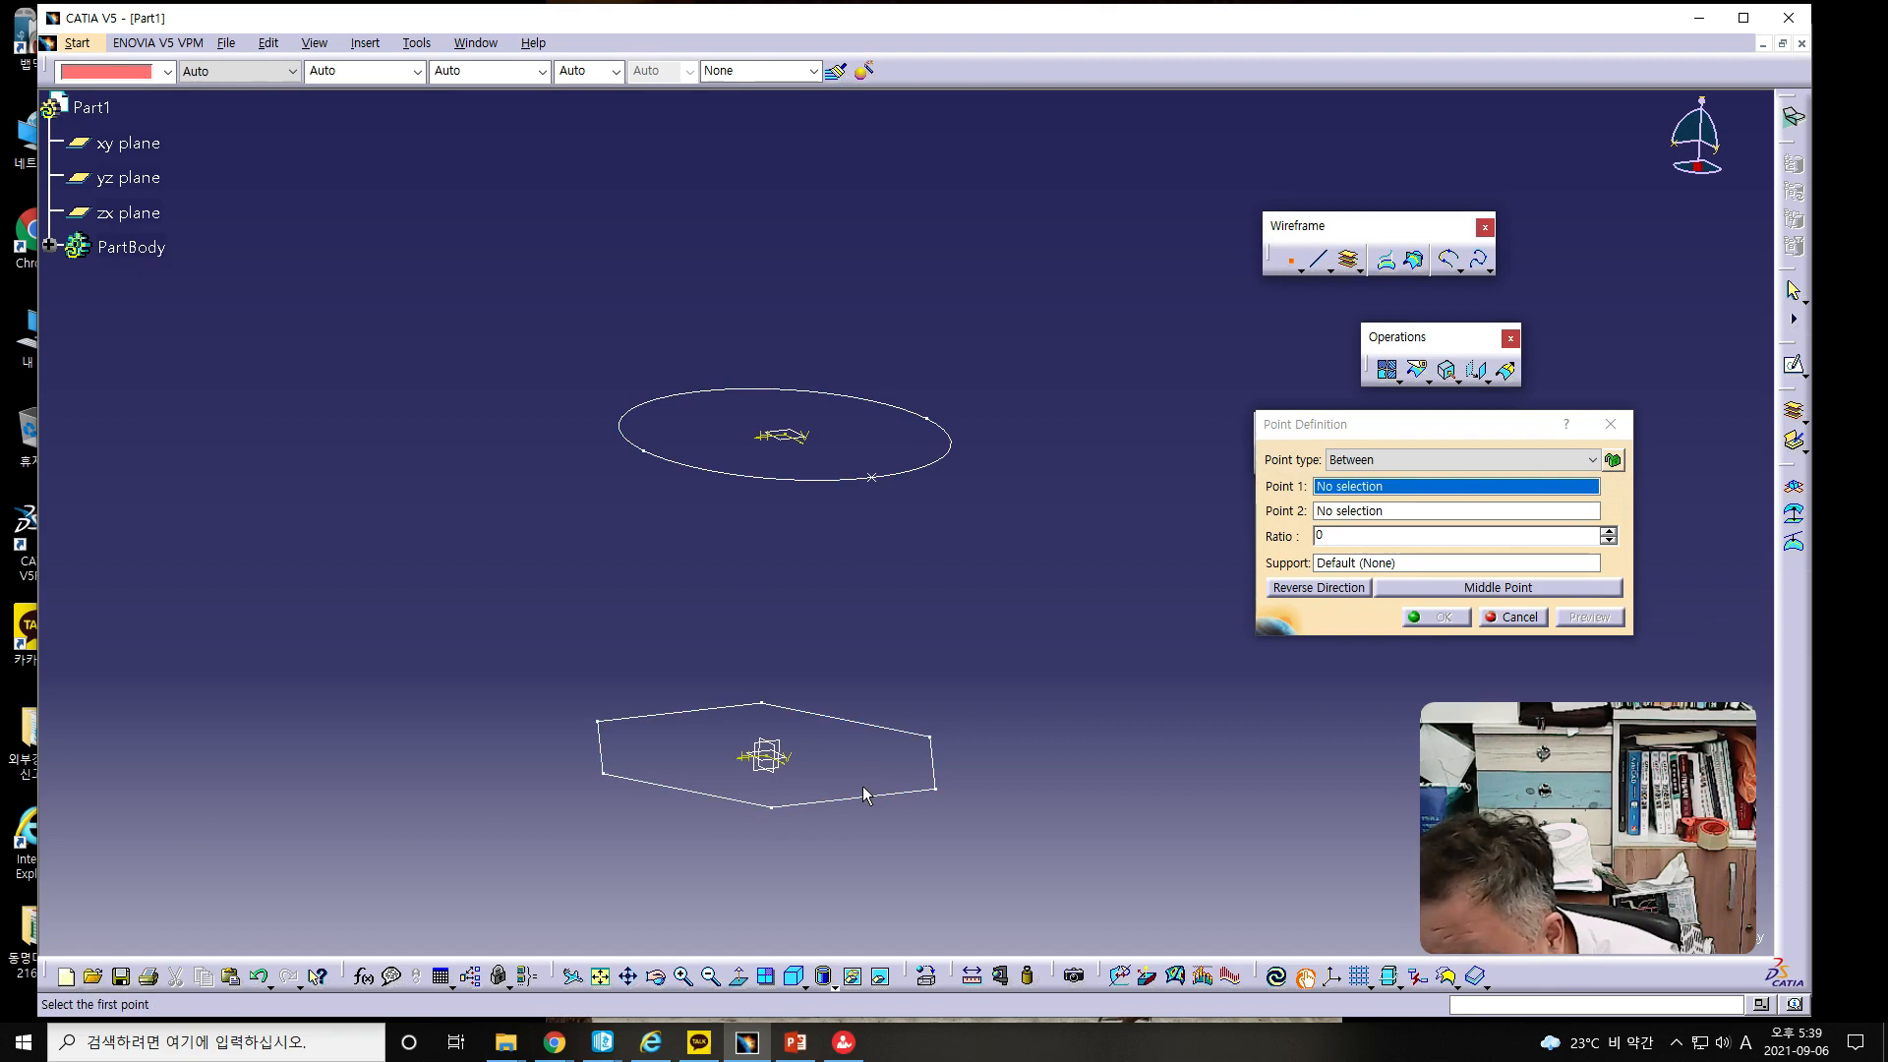
pyautogui.click(774, 808)
pyautogui.click(935, 789)
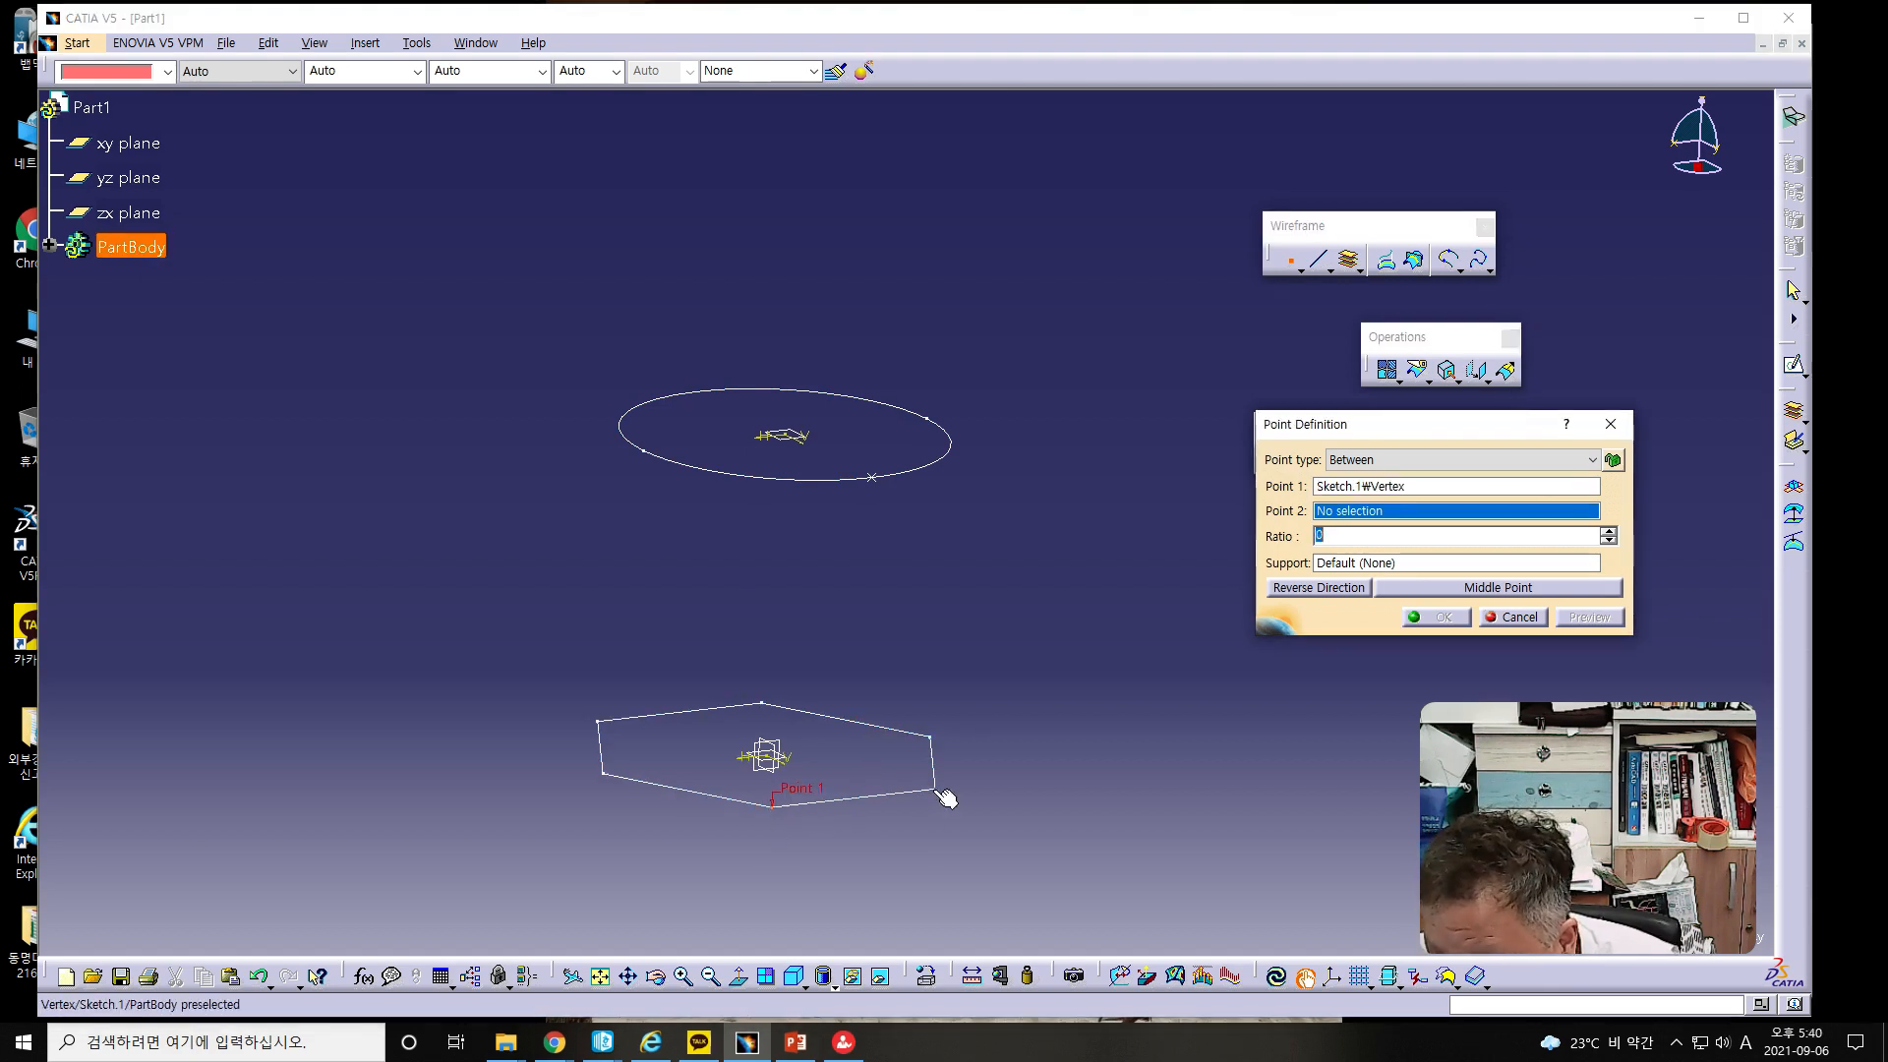
pyautogui.write('0.5')
pyautogui.click(1606, 618)
pyautogui.click(1441, 618)
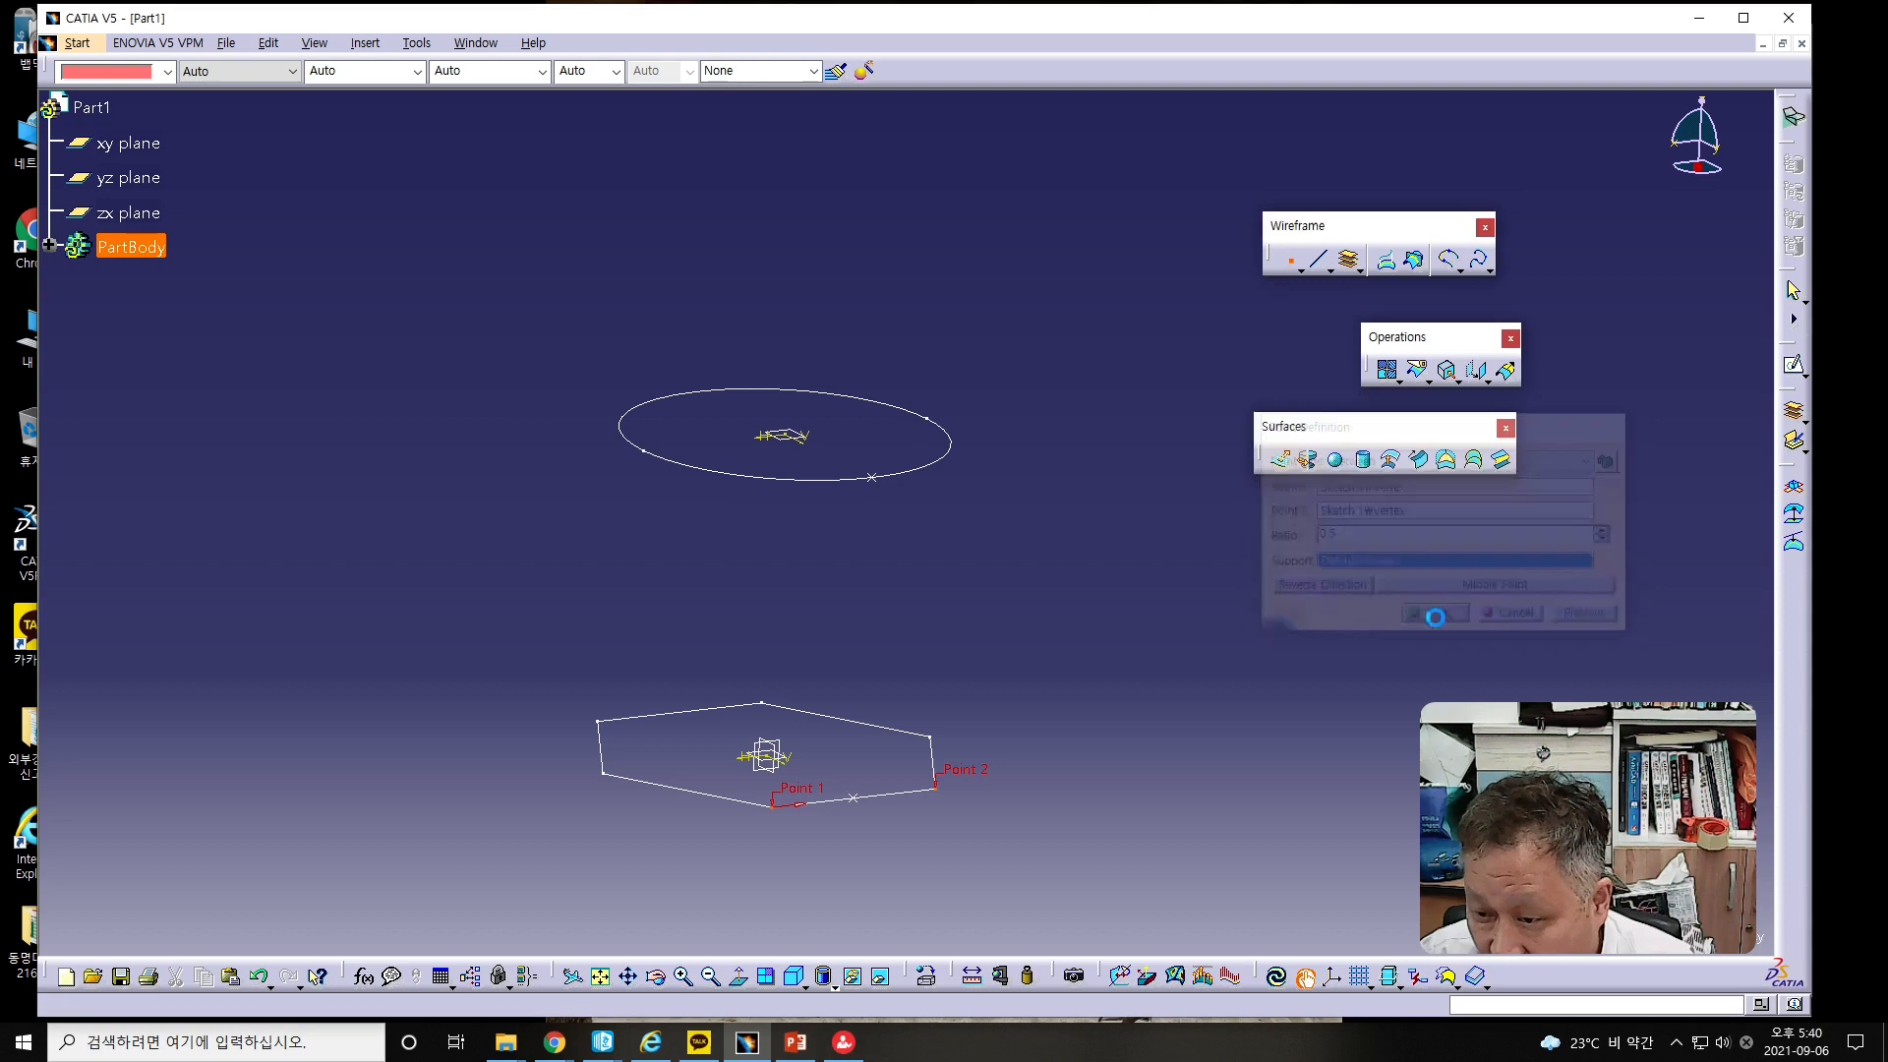
pyautogui.click(1318, 259)
pyautogui.click(871, 476)
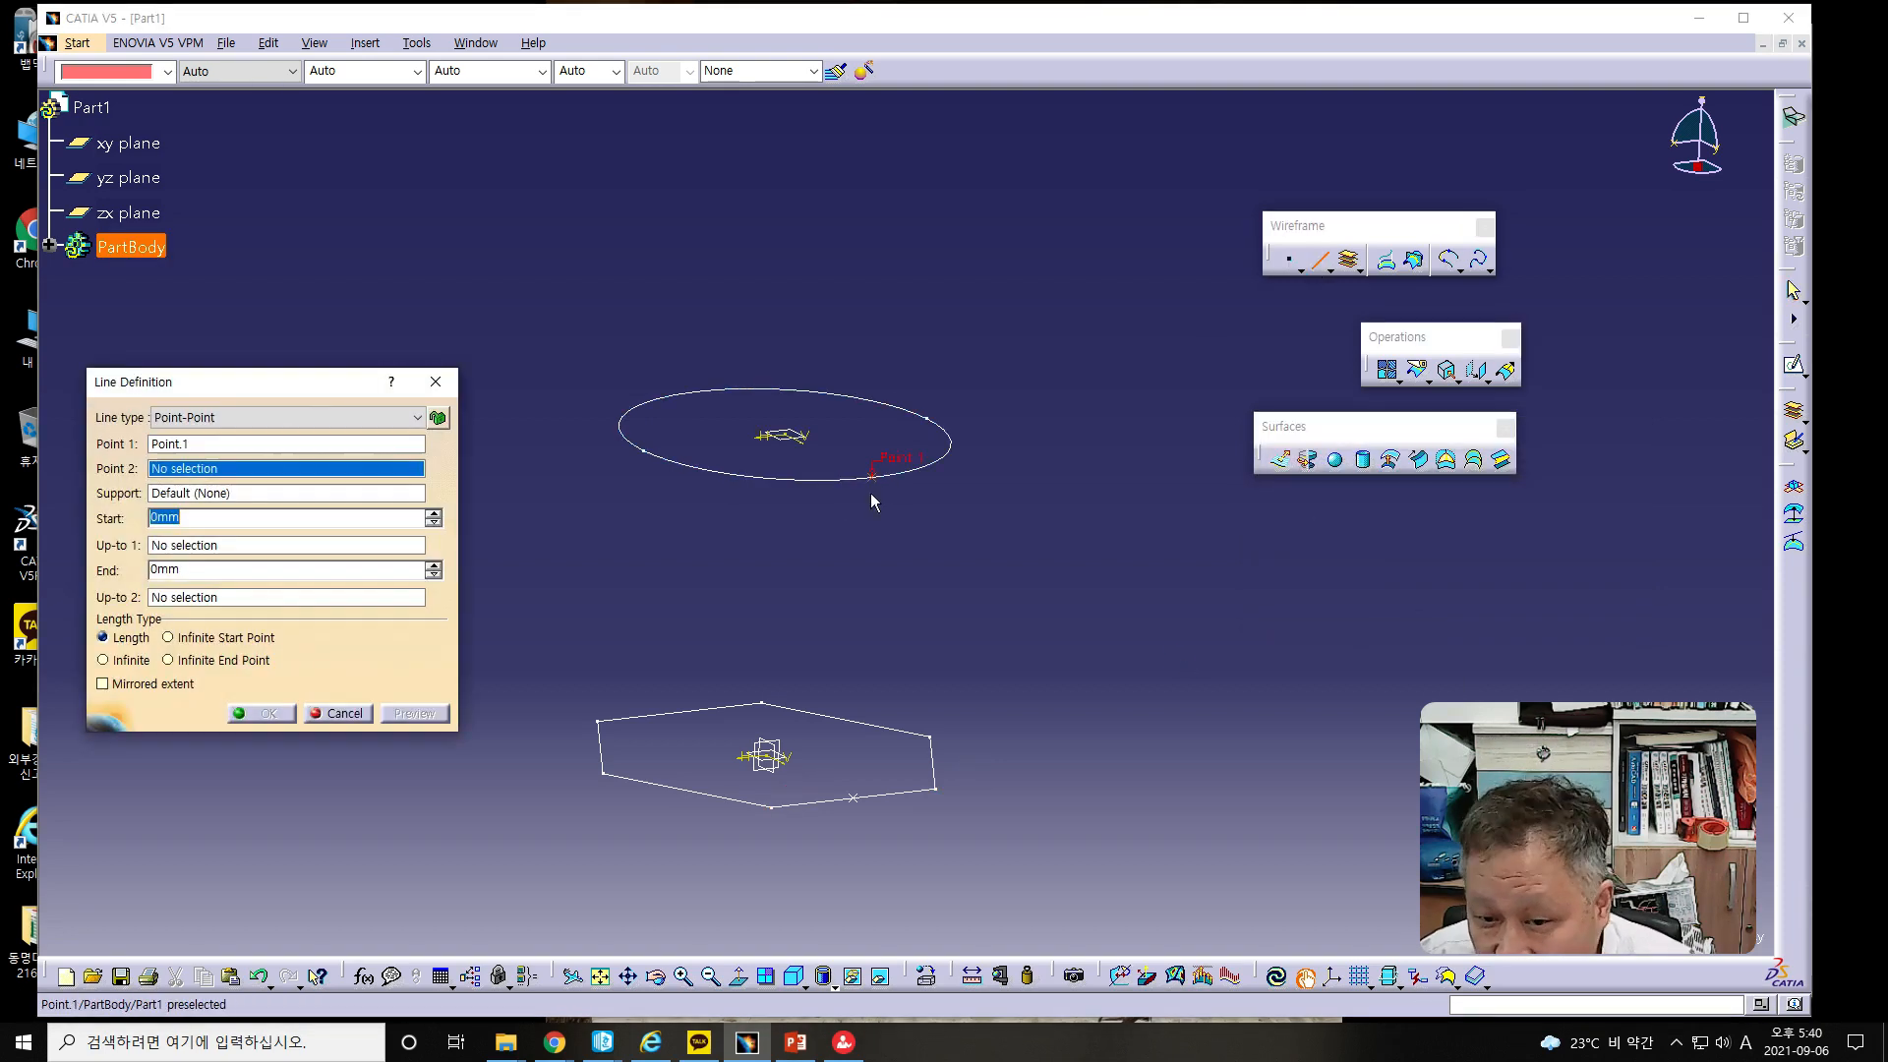
pyautogui.click(860, 802)
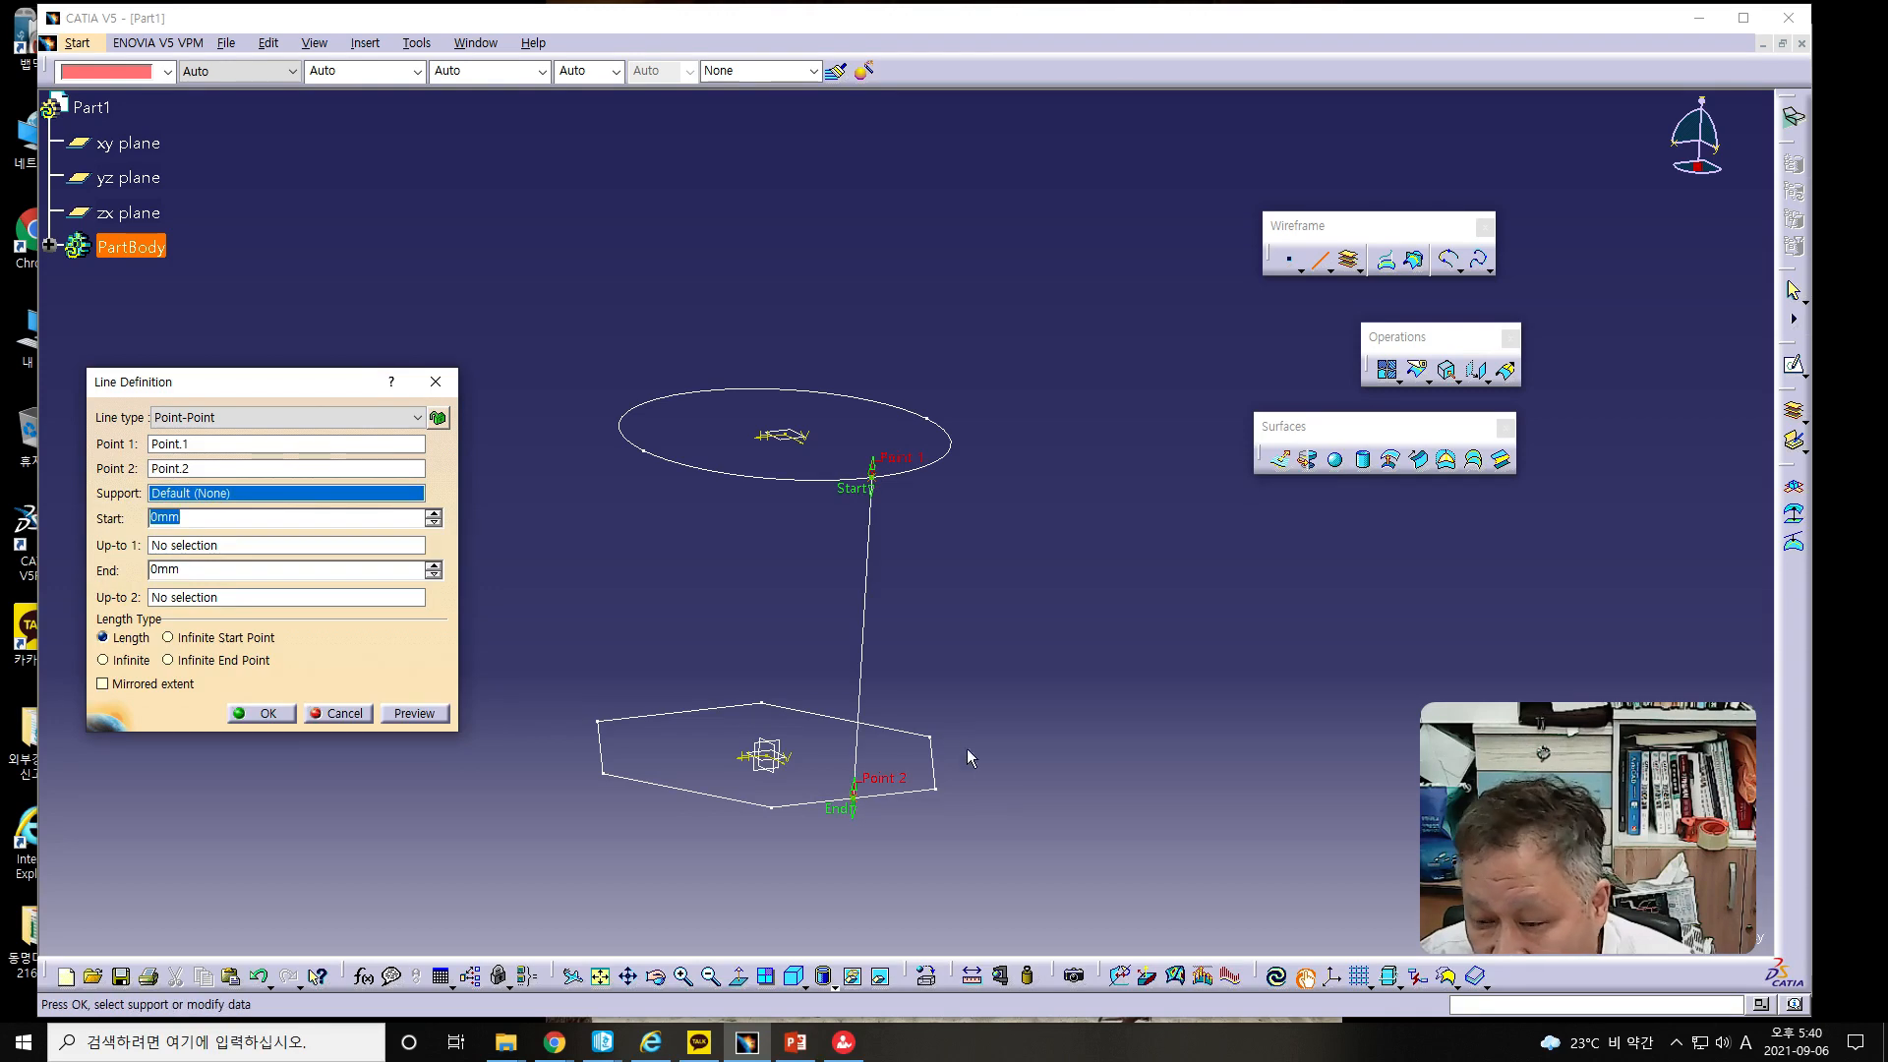
pyautogui.moveTo(977, 766); pyautogui.dragTo(1059, 765, button='middle')
pyautogui.click(330, 714)
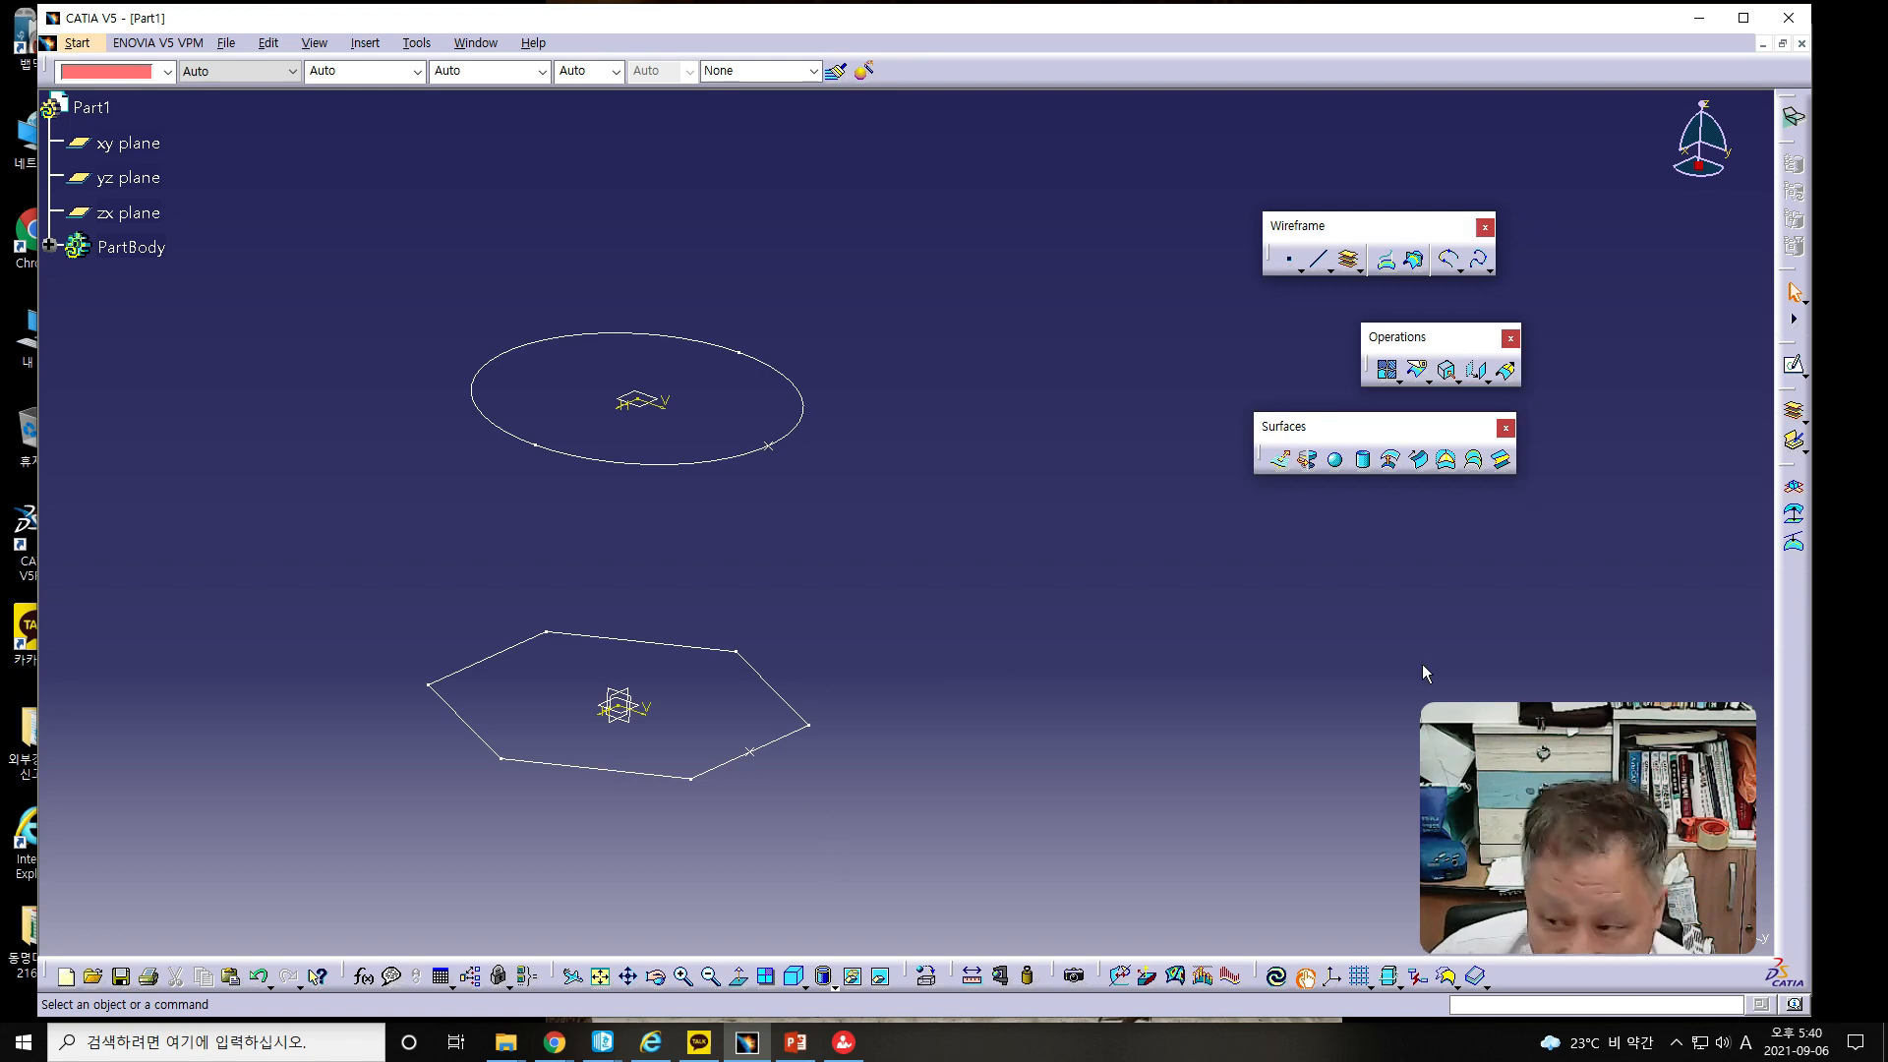
pyautogui.click(1475, 460)
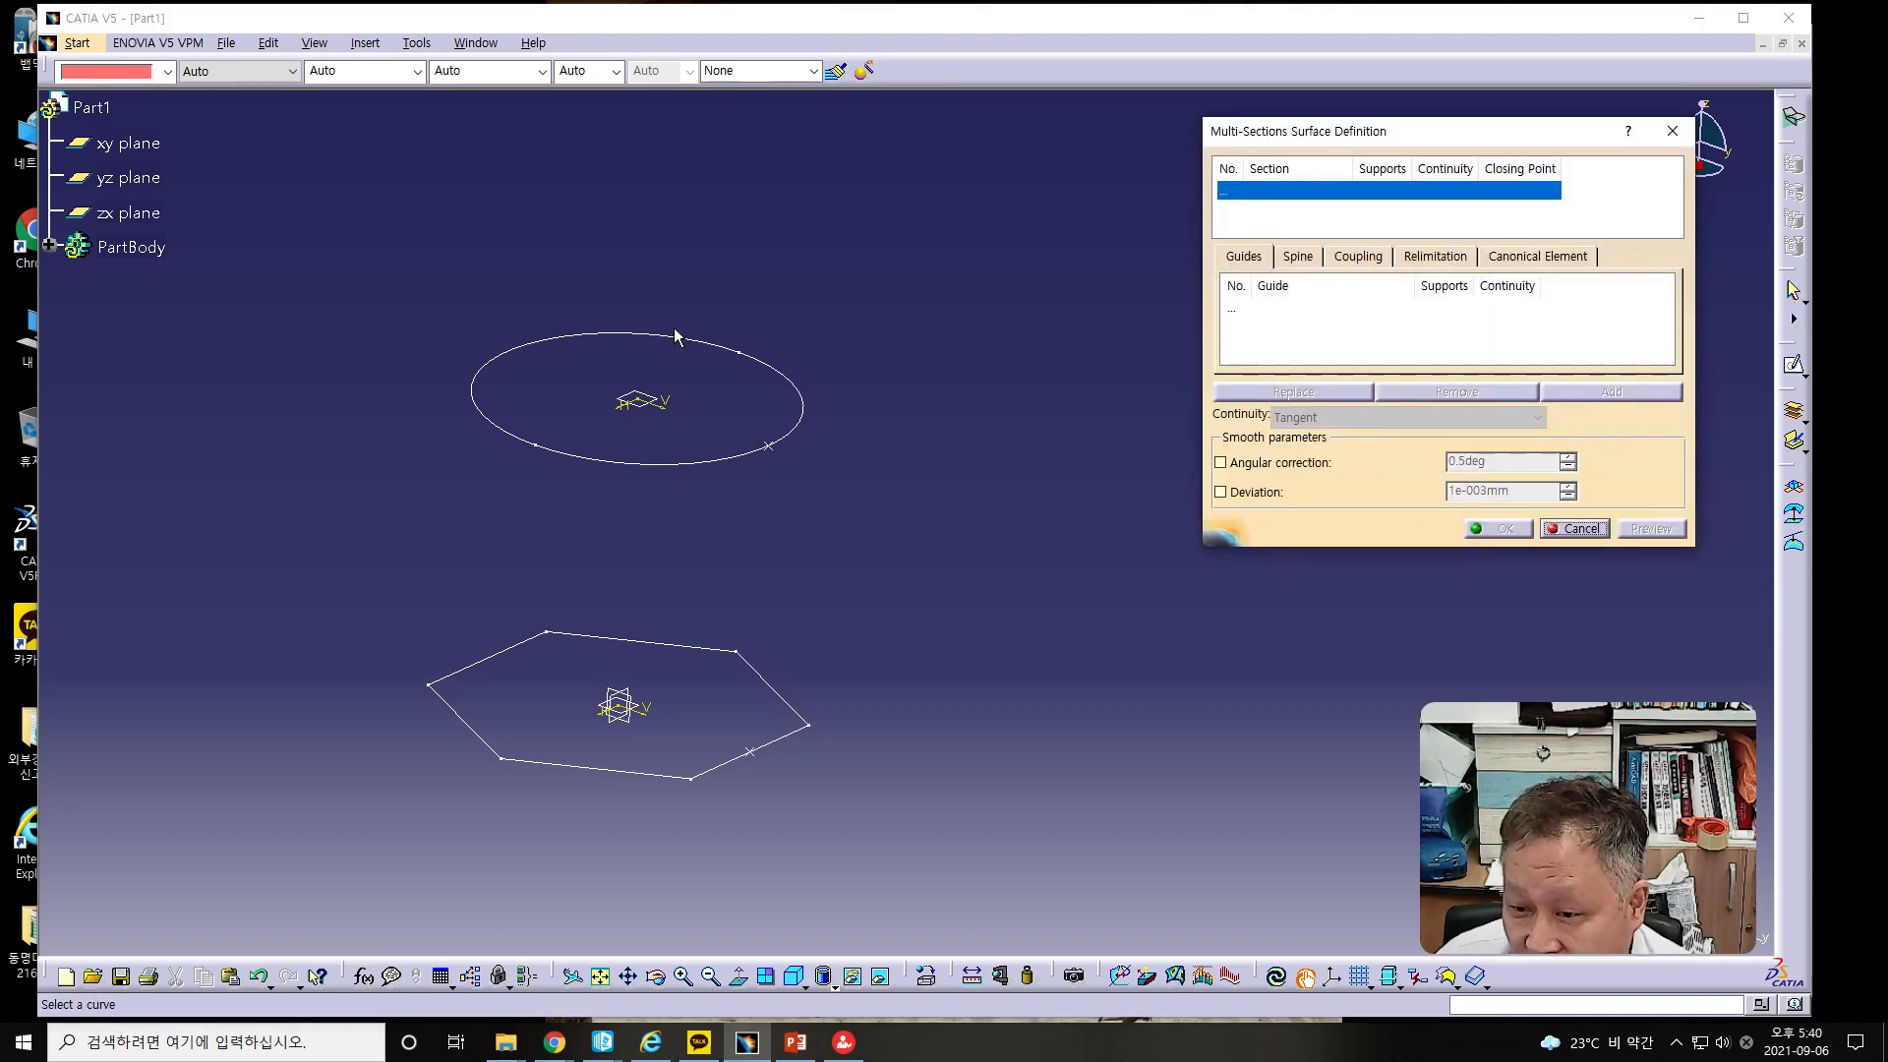
pyautogui.click(799, 395)
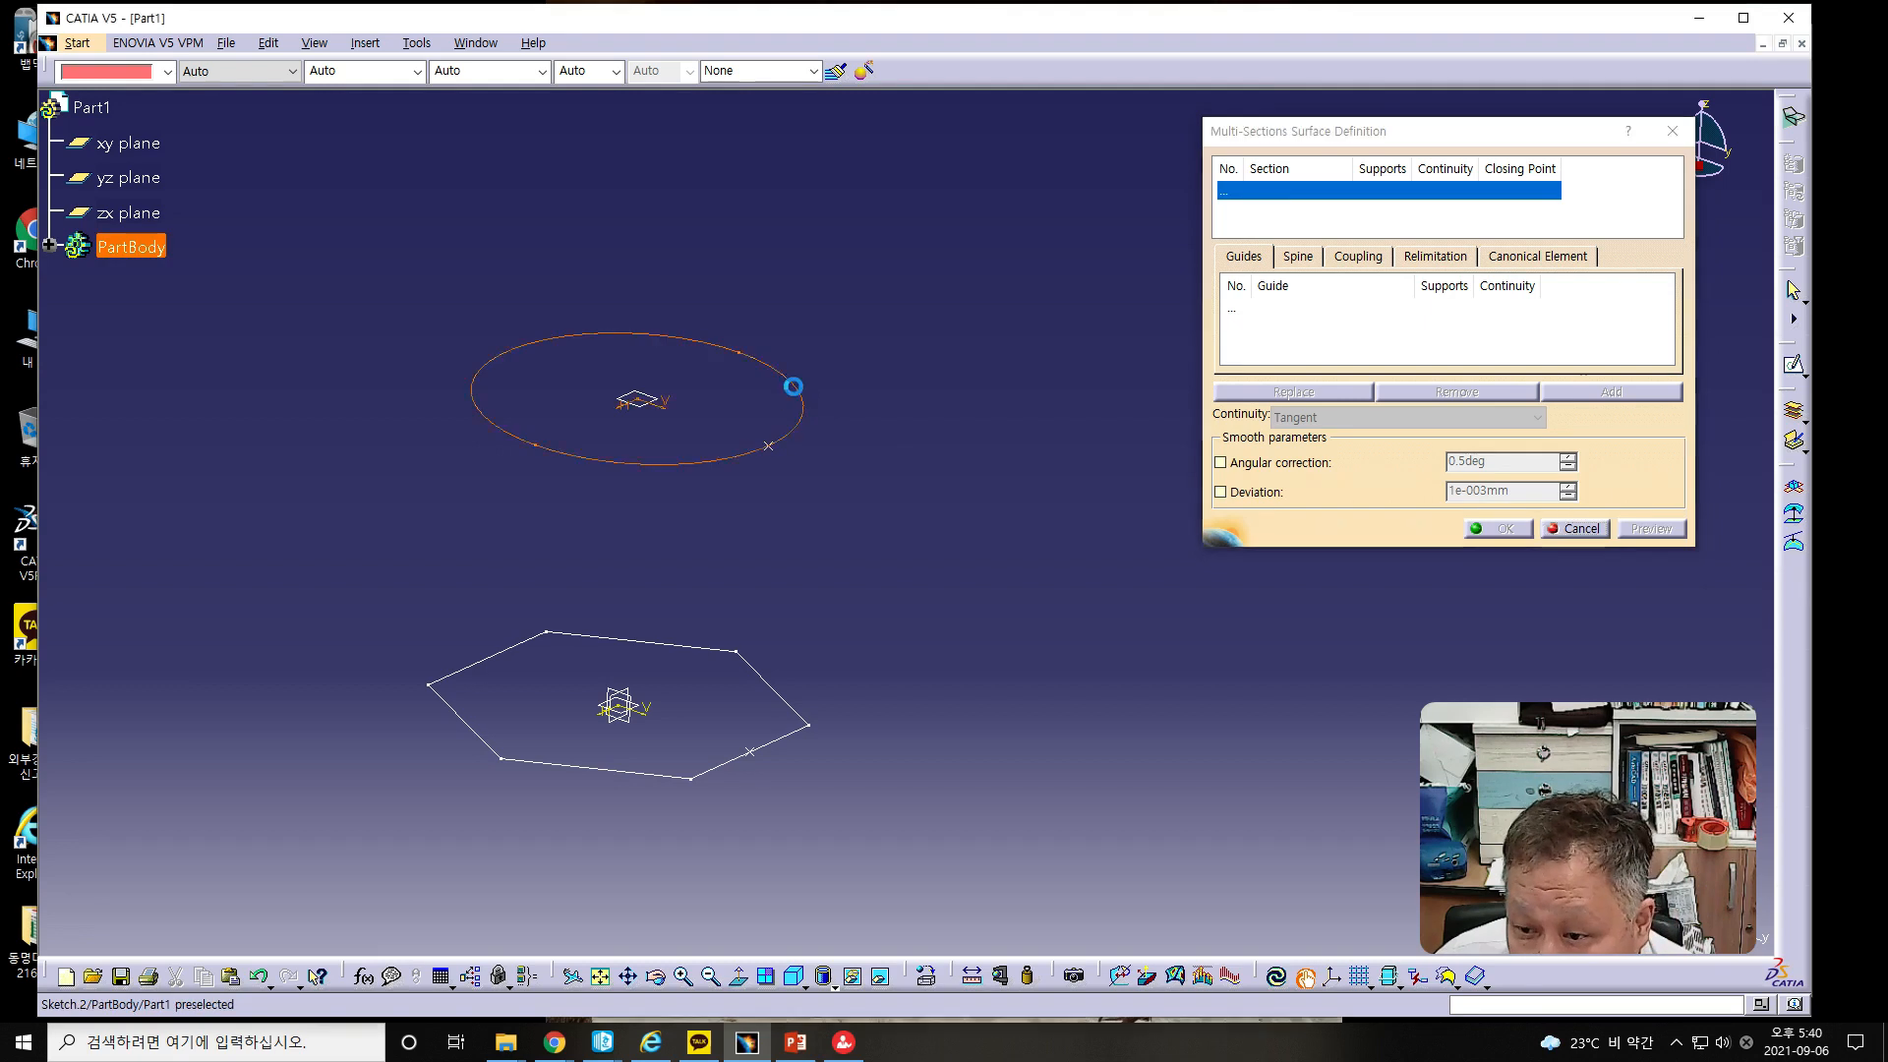
pyautogui.click(772, 452)
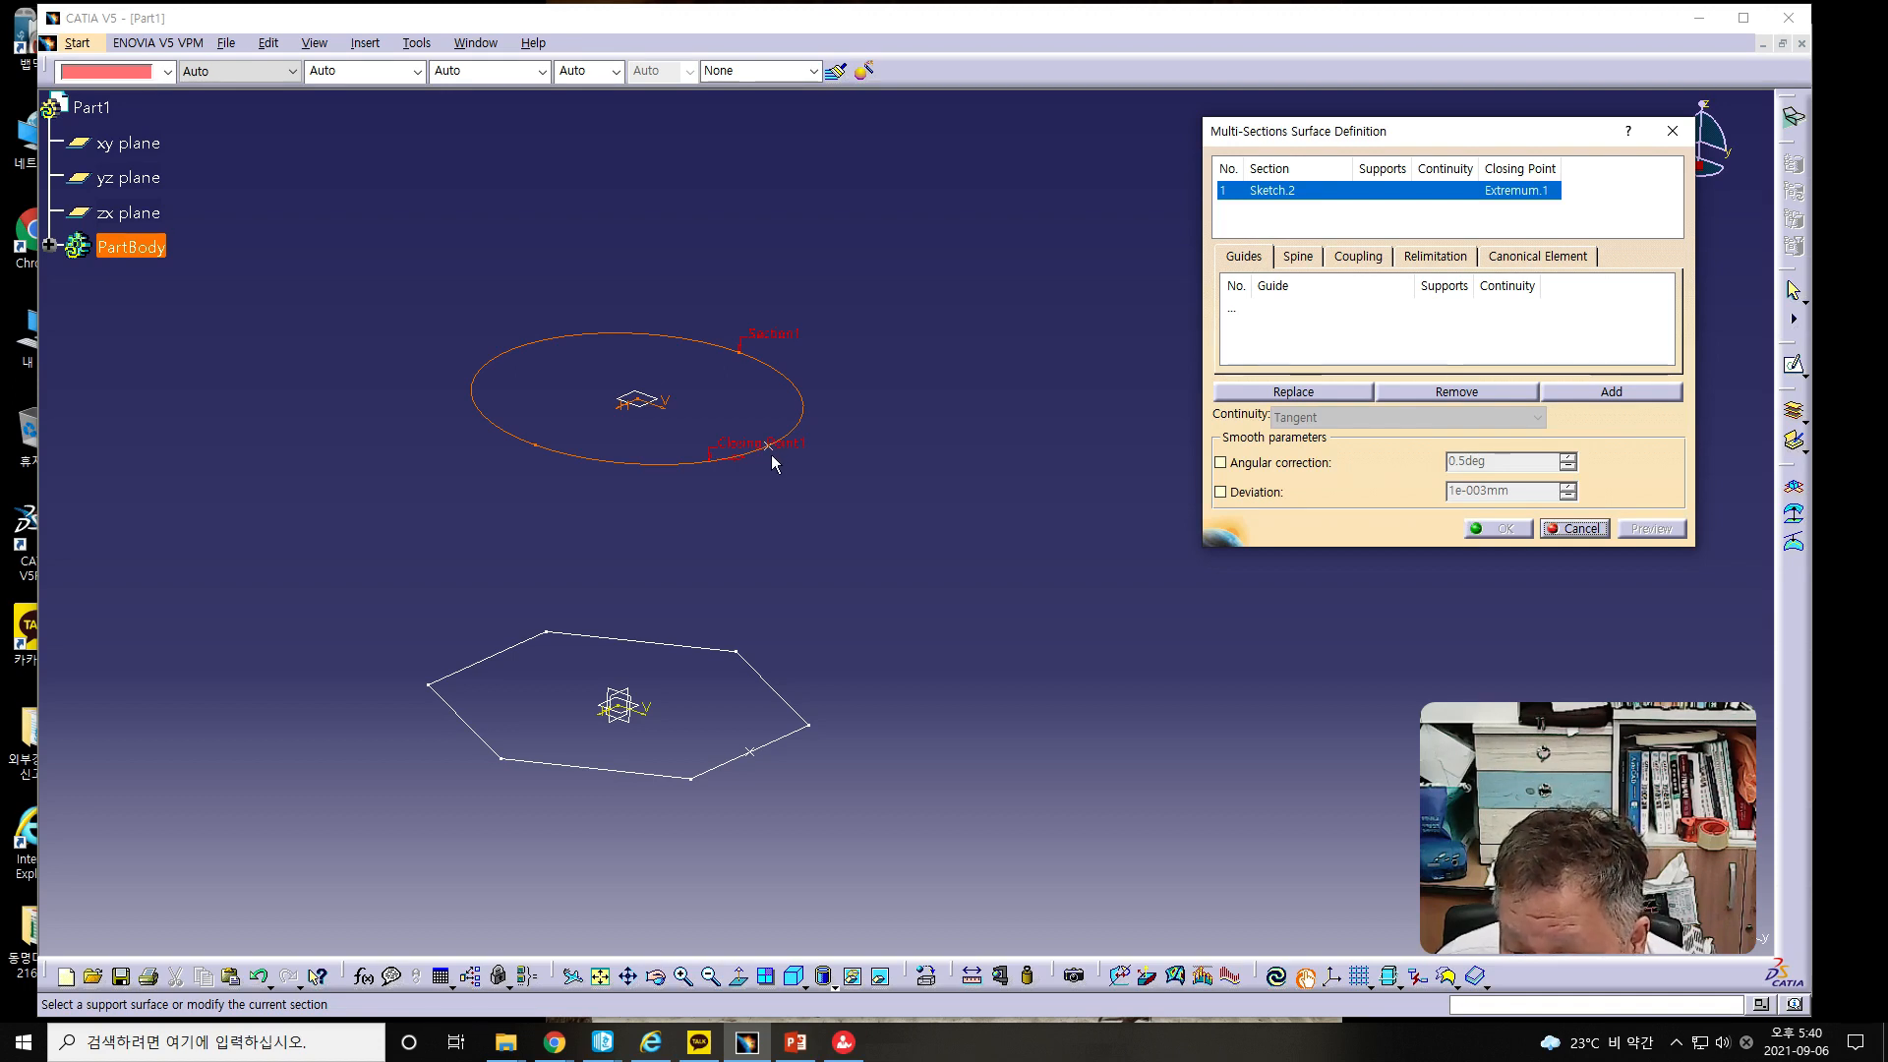
pyautogui.keyDown('ctrl'); pyautogui.moveTo(942, 535); pyautogui.dragTo(786, 468, button='middle'); pyautogui.keyUp('ctrl')
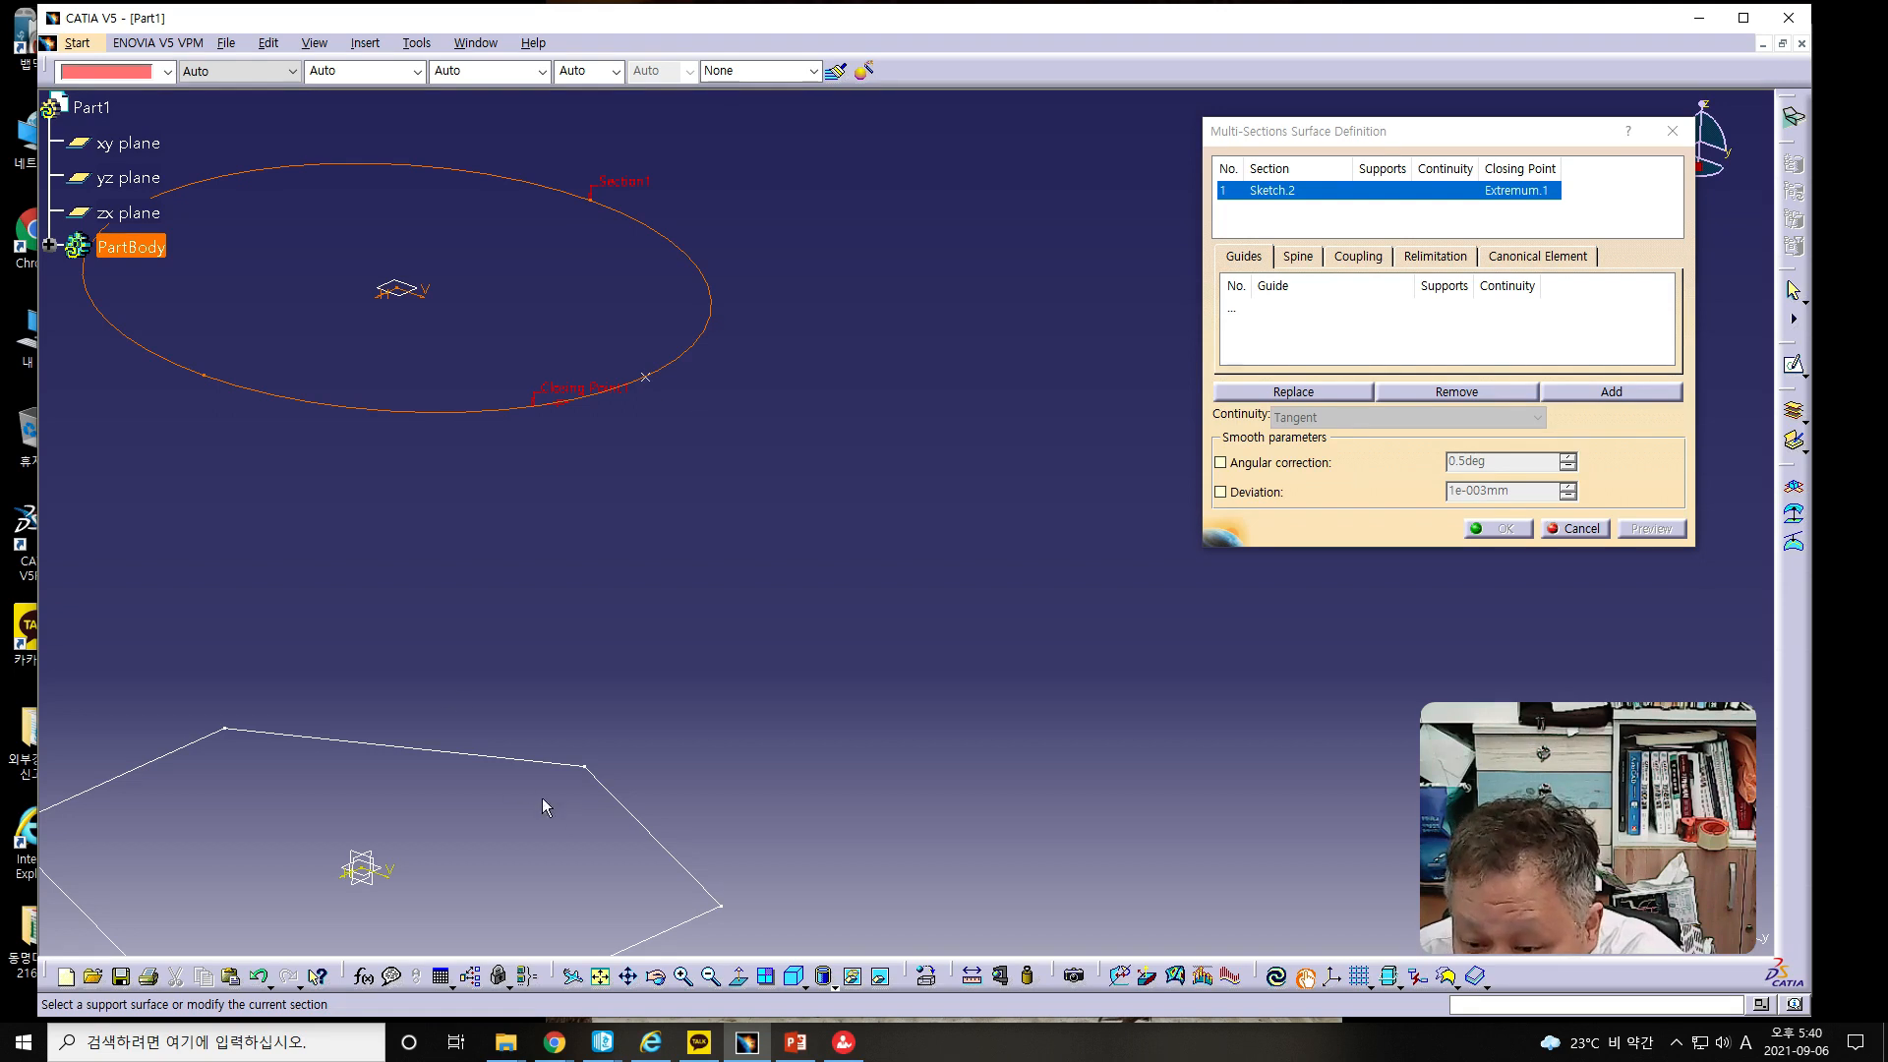
pyautogui.moveTo(695, 738); pyautogui.dragTo(810, 644, button='middle')
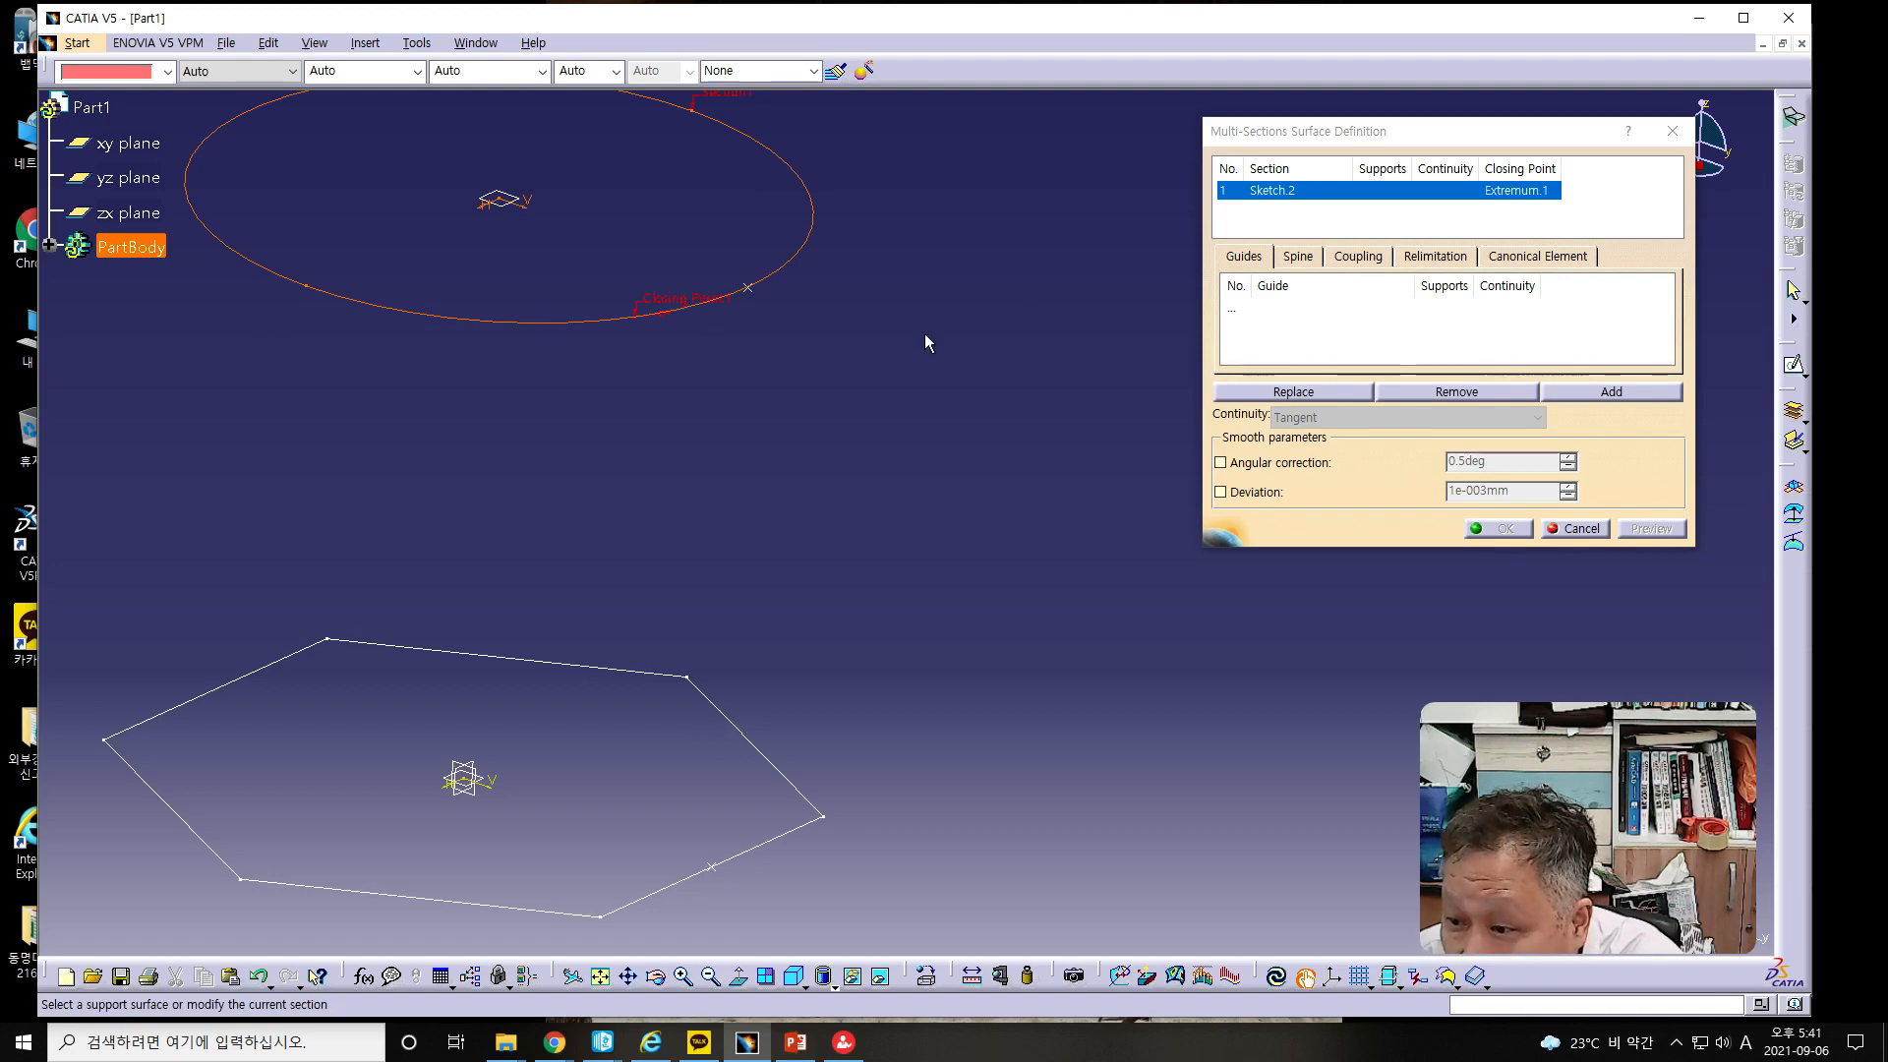
pyautogui.keyDown('ctrl'); pyautogui.moveTo(818, 317); pyautogui.dragTo(772, 287, button='middle'); pyautogui.keyUp('ctrl')
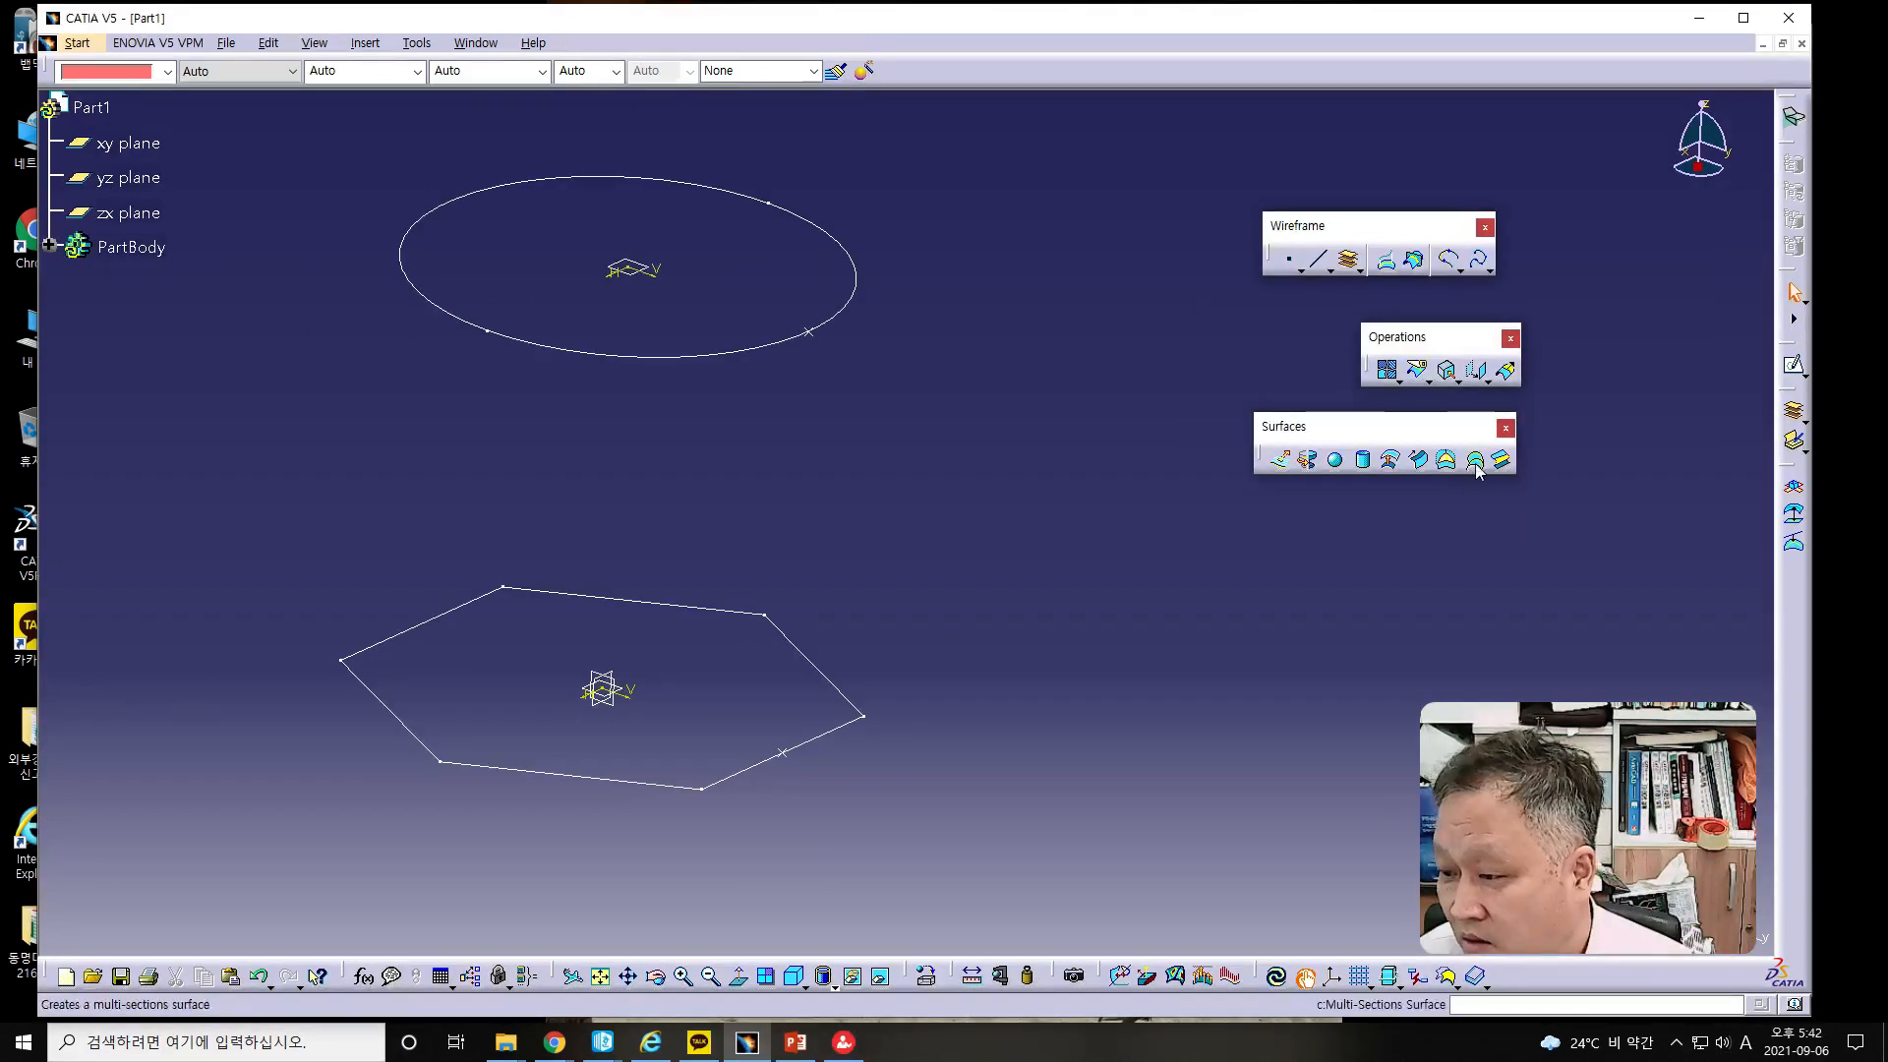
# - Try a multi-sections surface from the hexagon to the circle, using their created points as closing points, and undo it
pyautogui.click(1473, 459)
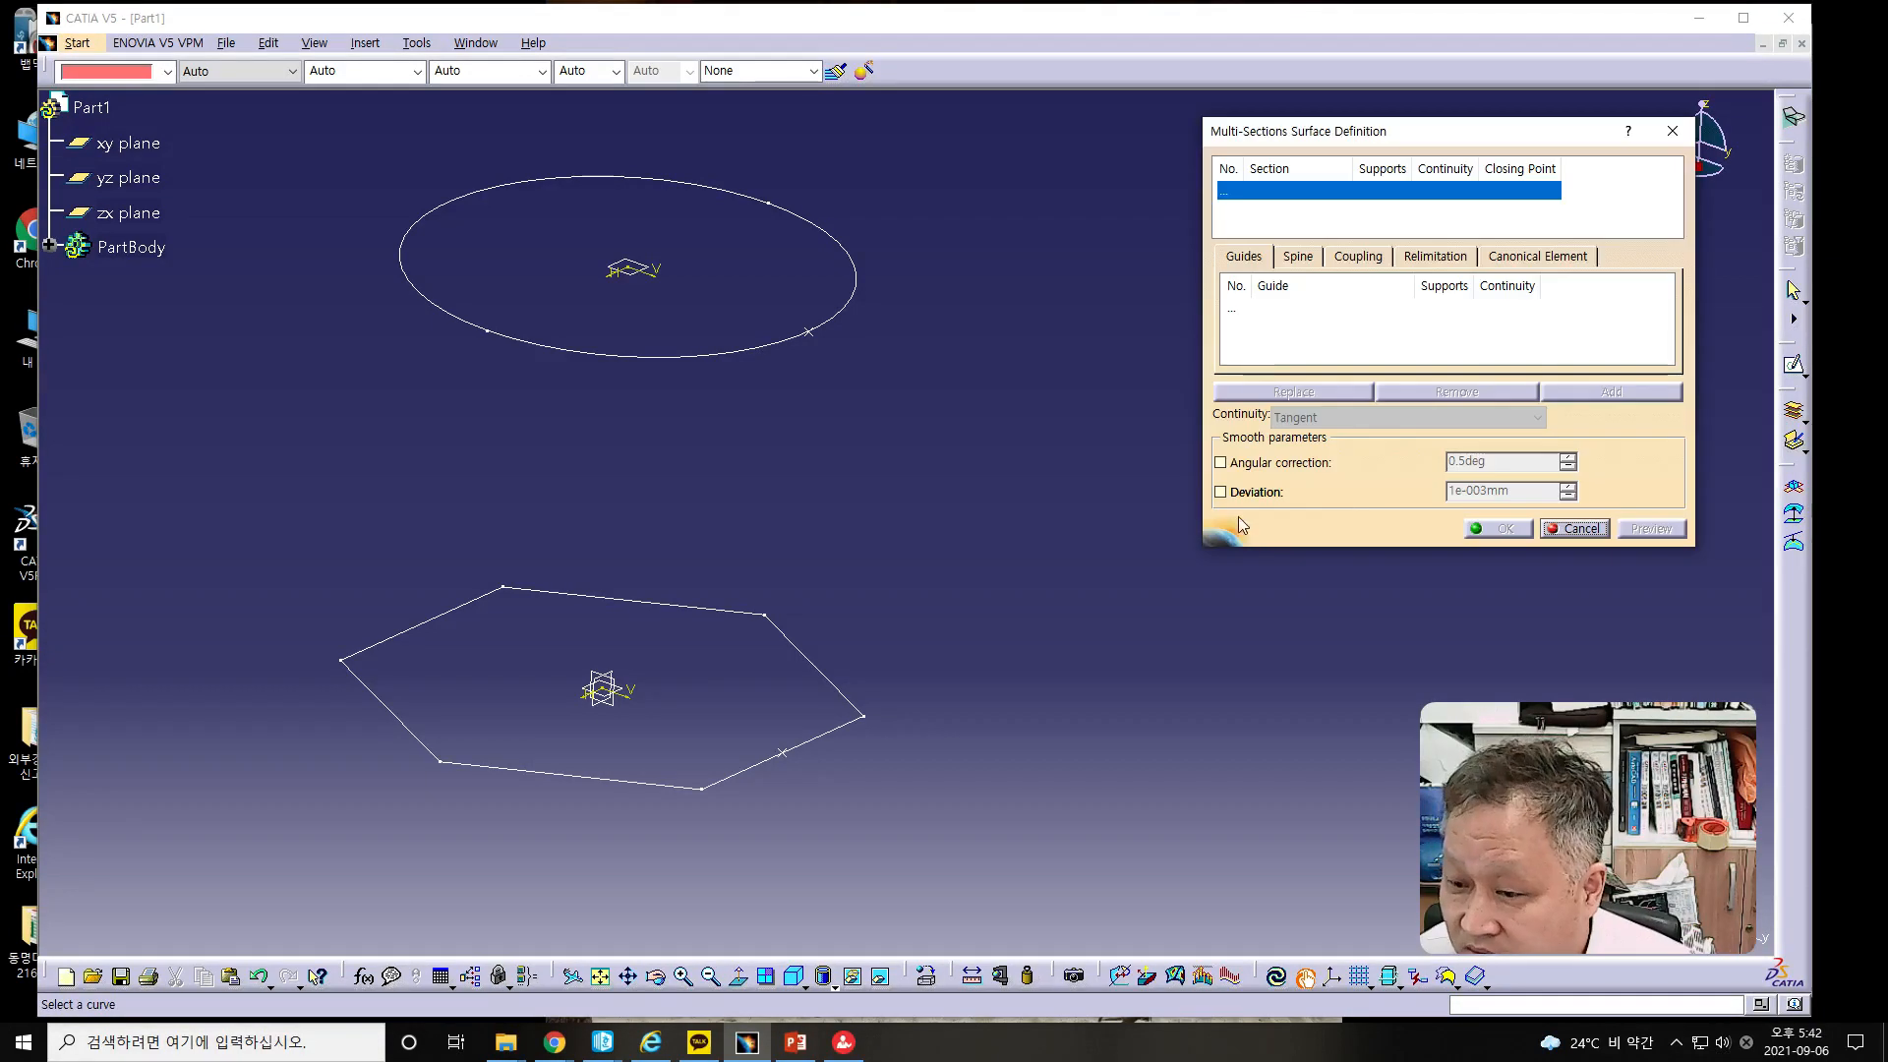
pyautogui.click(842, 730)
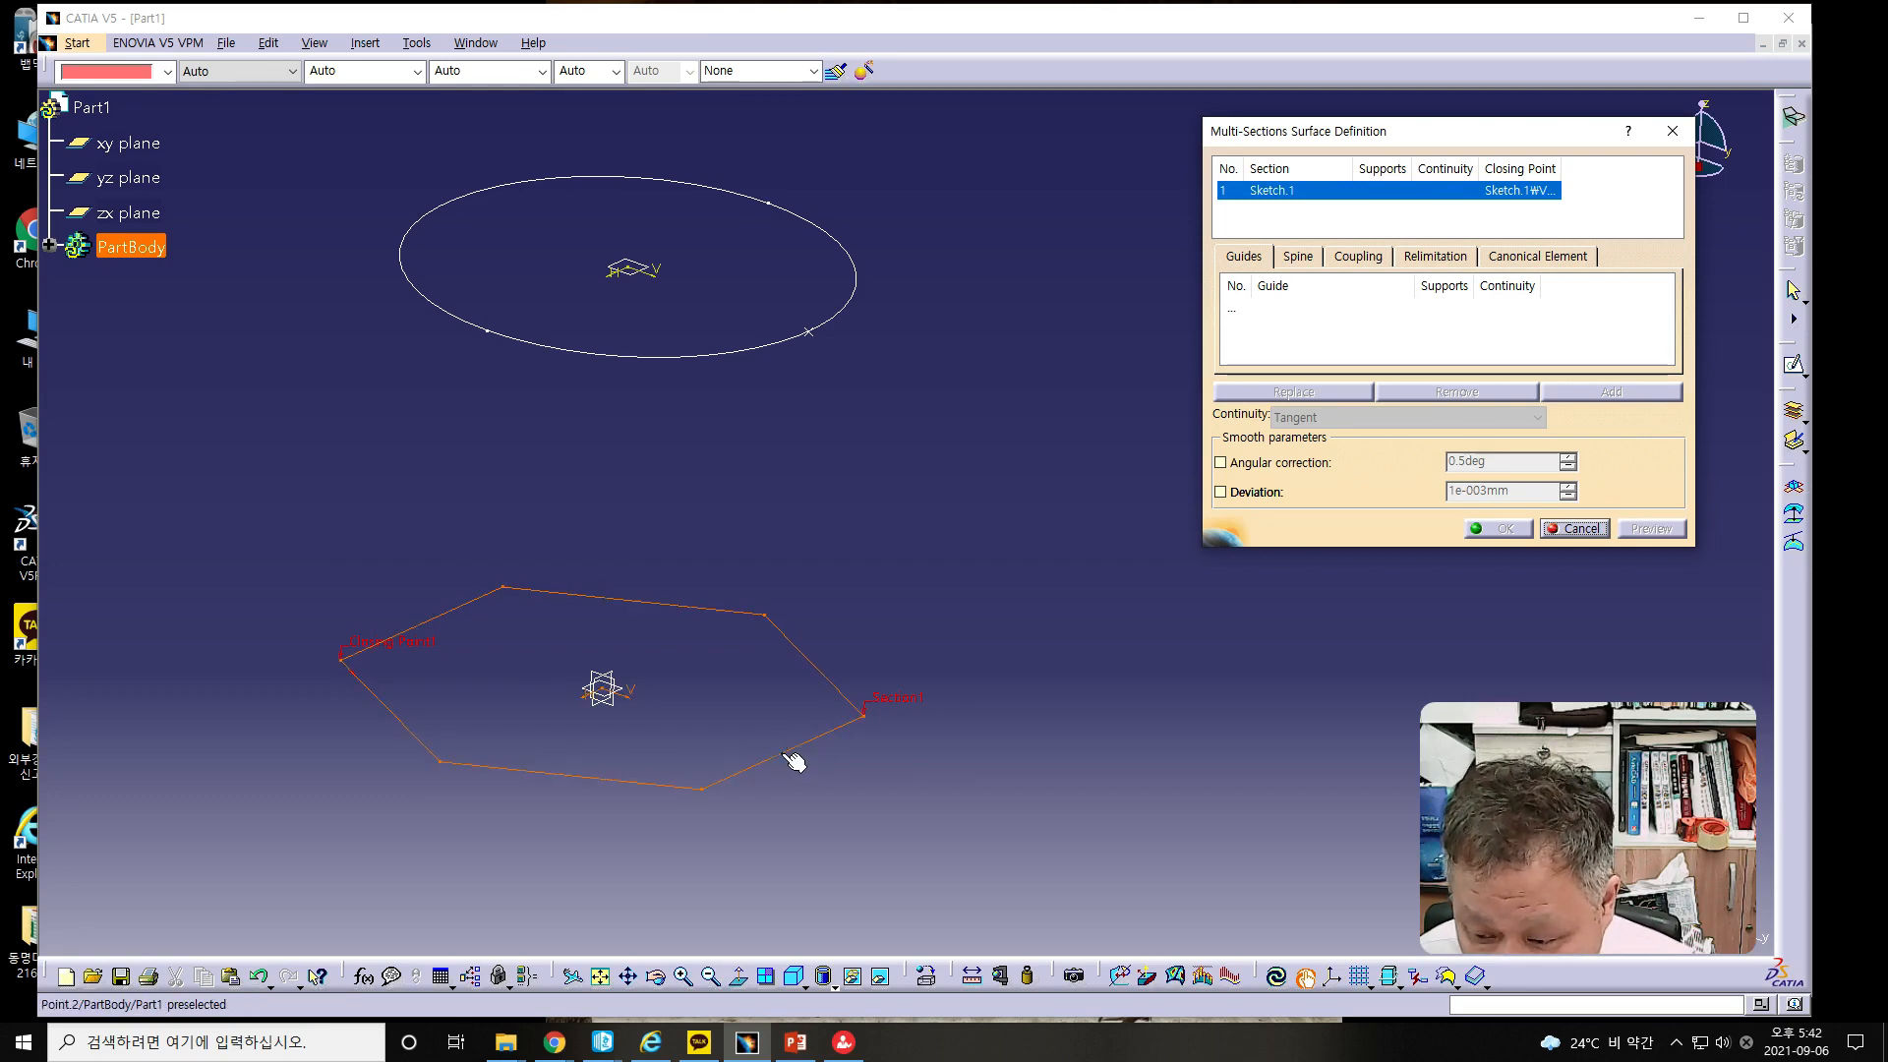
pyautogui.click(782, 754)
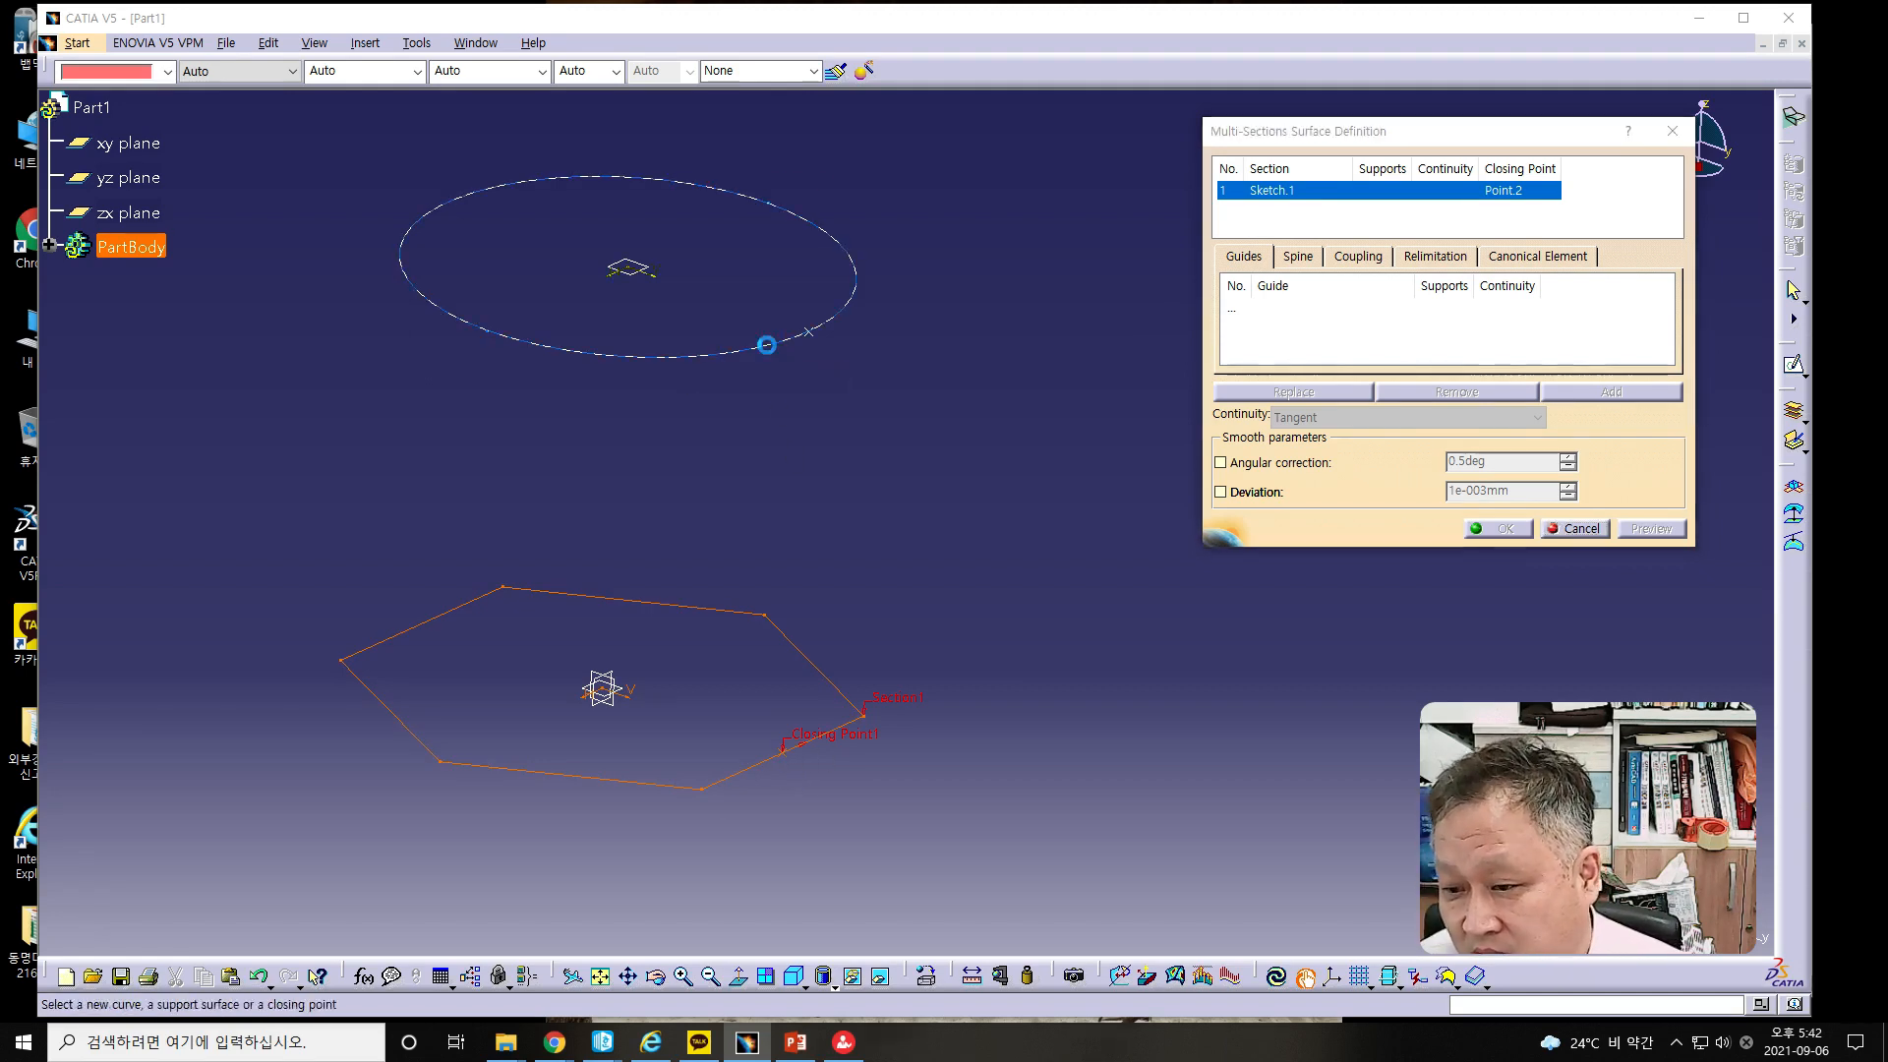
pyautogui.click(782, 350)
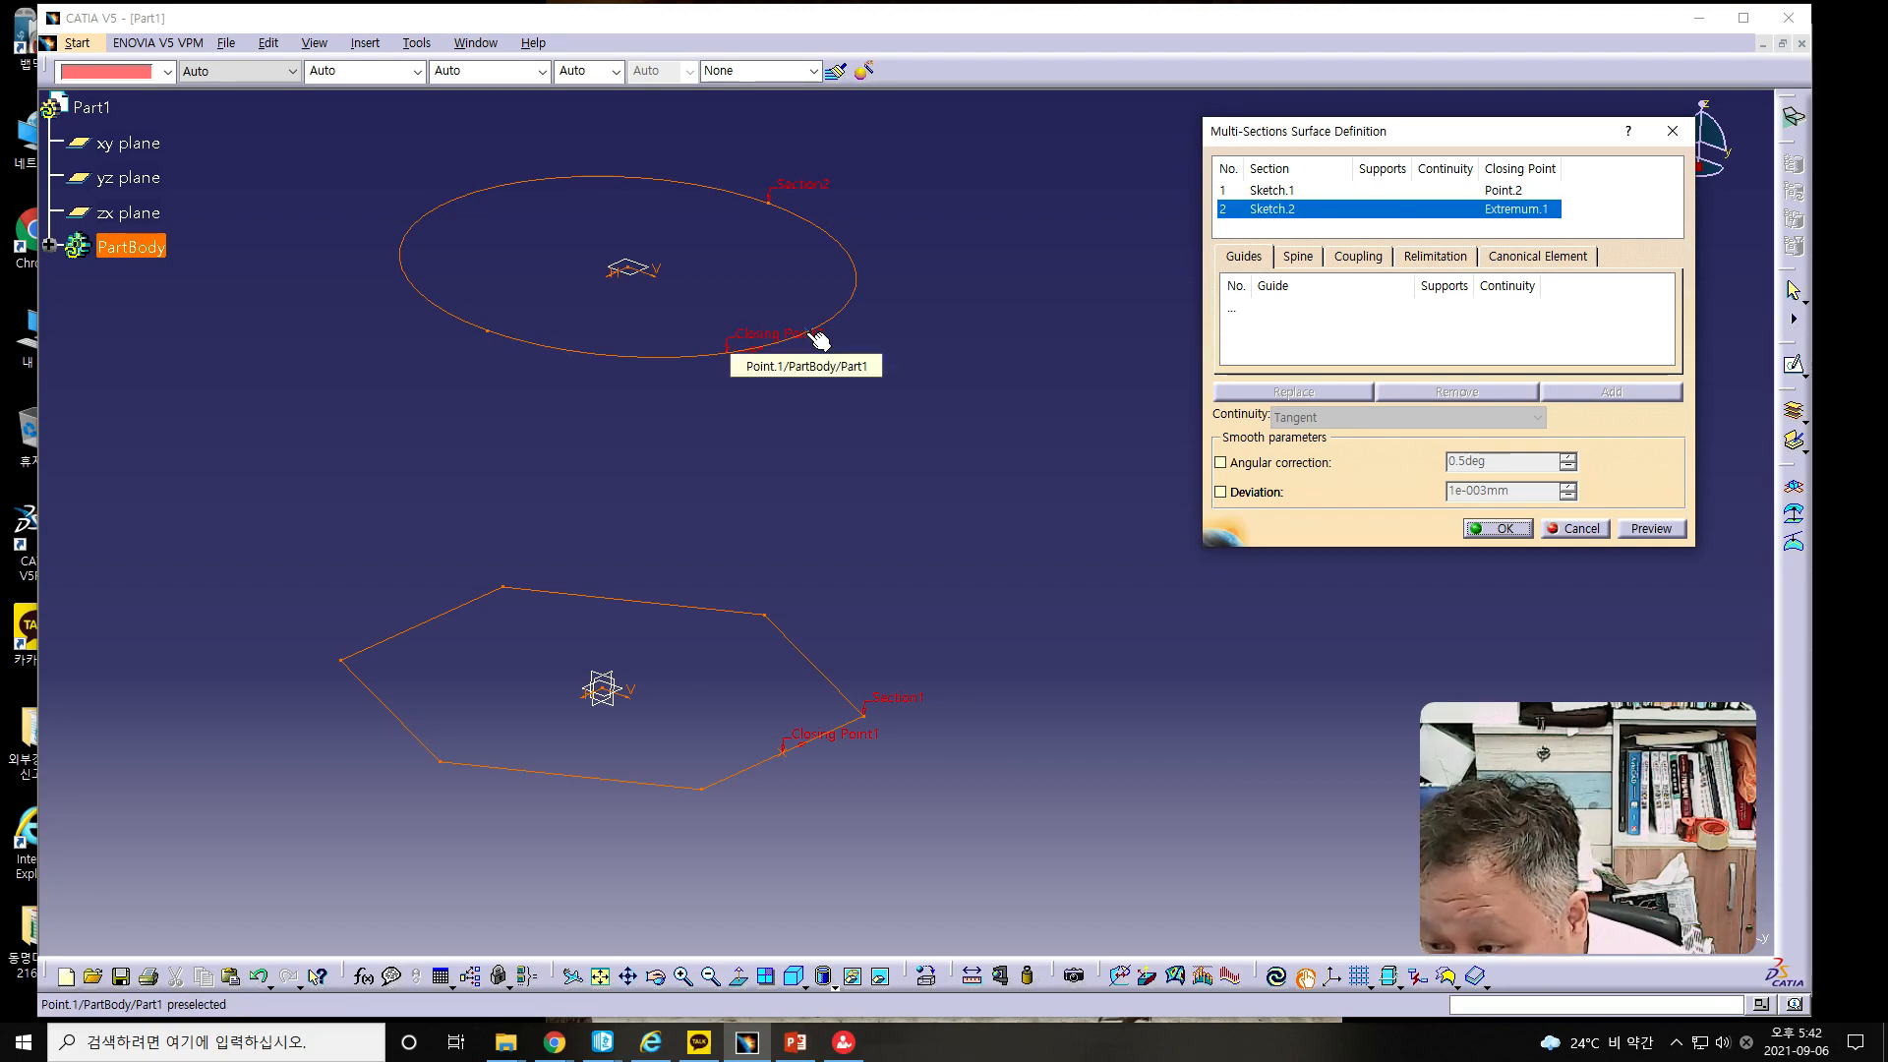
pyautogui.click(808, 333)
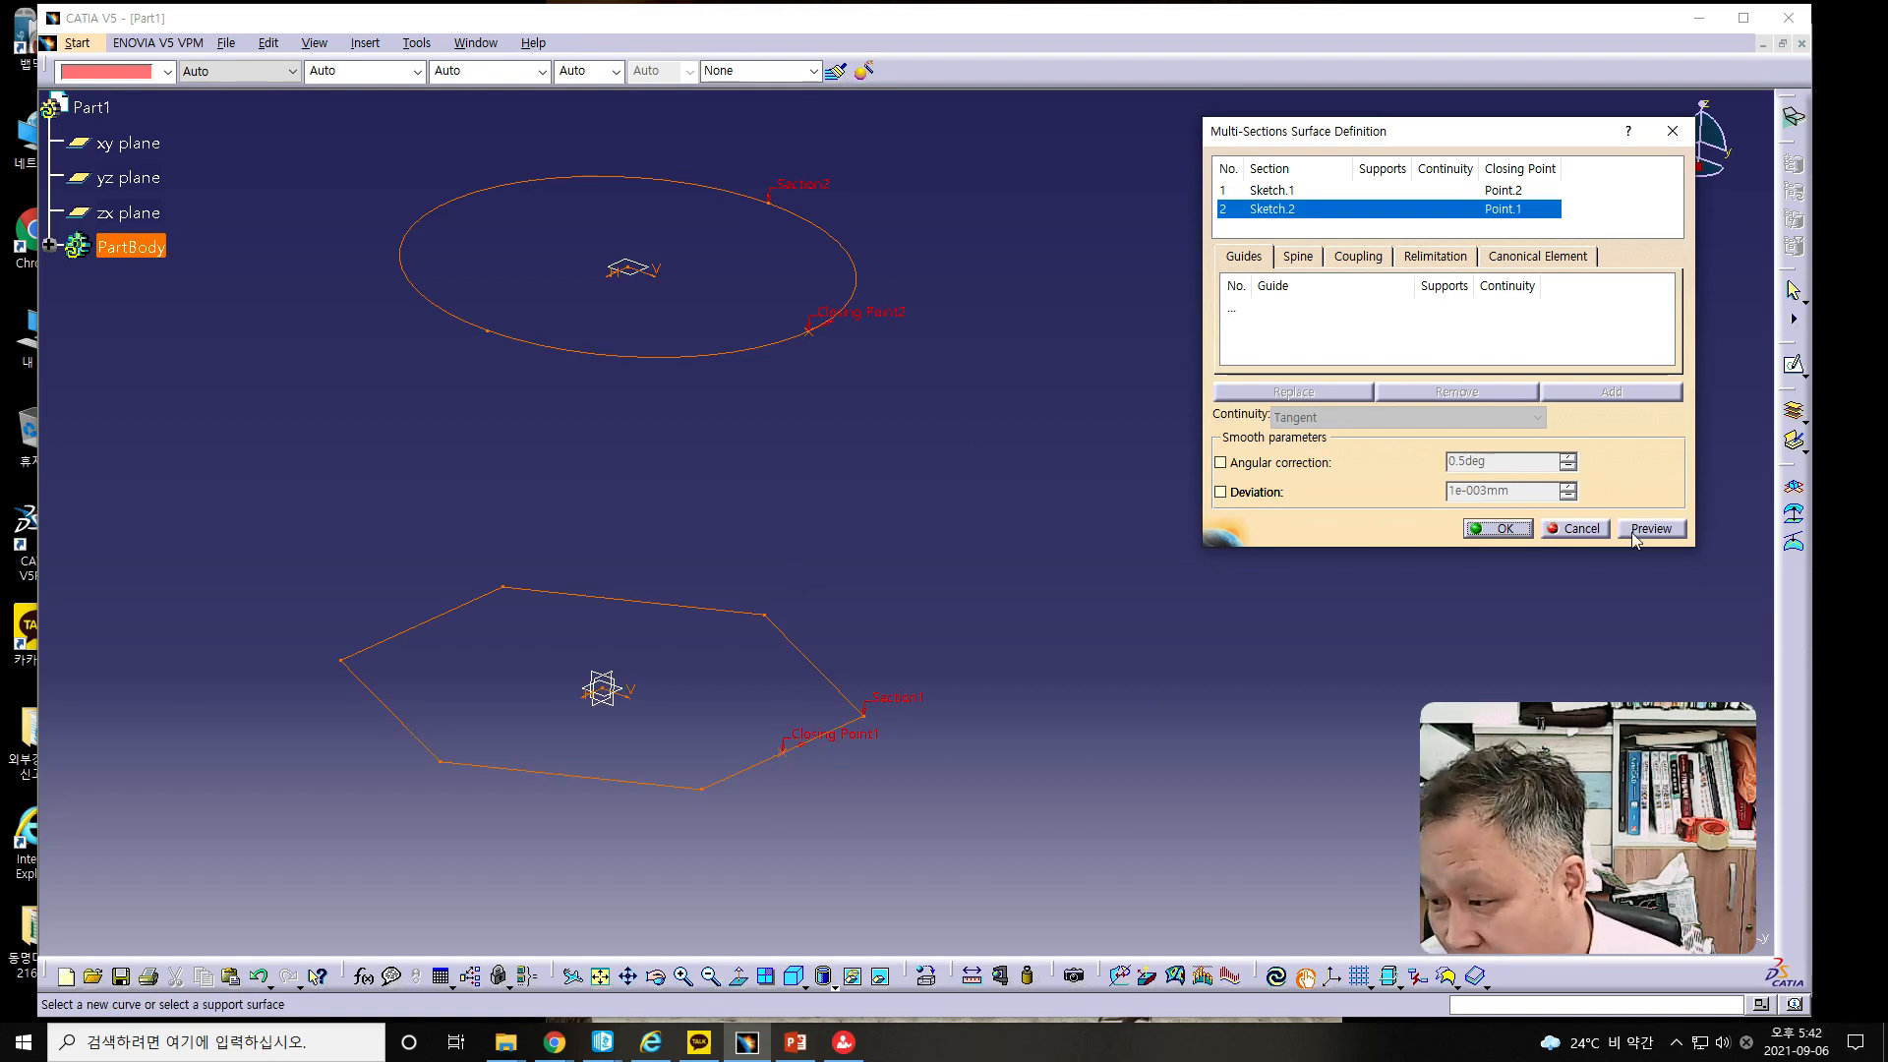
pyautogui.click(1501, 529)
pyautogui.moveTo(889, 698)
pyautogui.mouseDown(button='middle')
pyautogui.moveTo(923, 645)
pyautogui.moveTo(801, 640)
pyautogui.moveTo(842, 734)
pyautogui.mouseUp(button='middle')
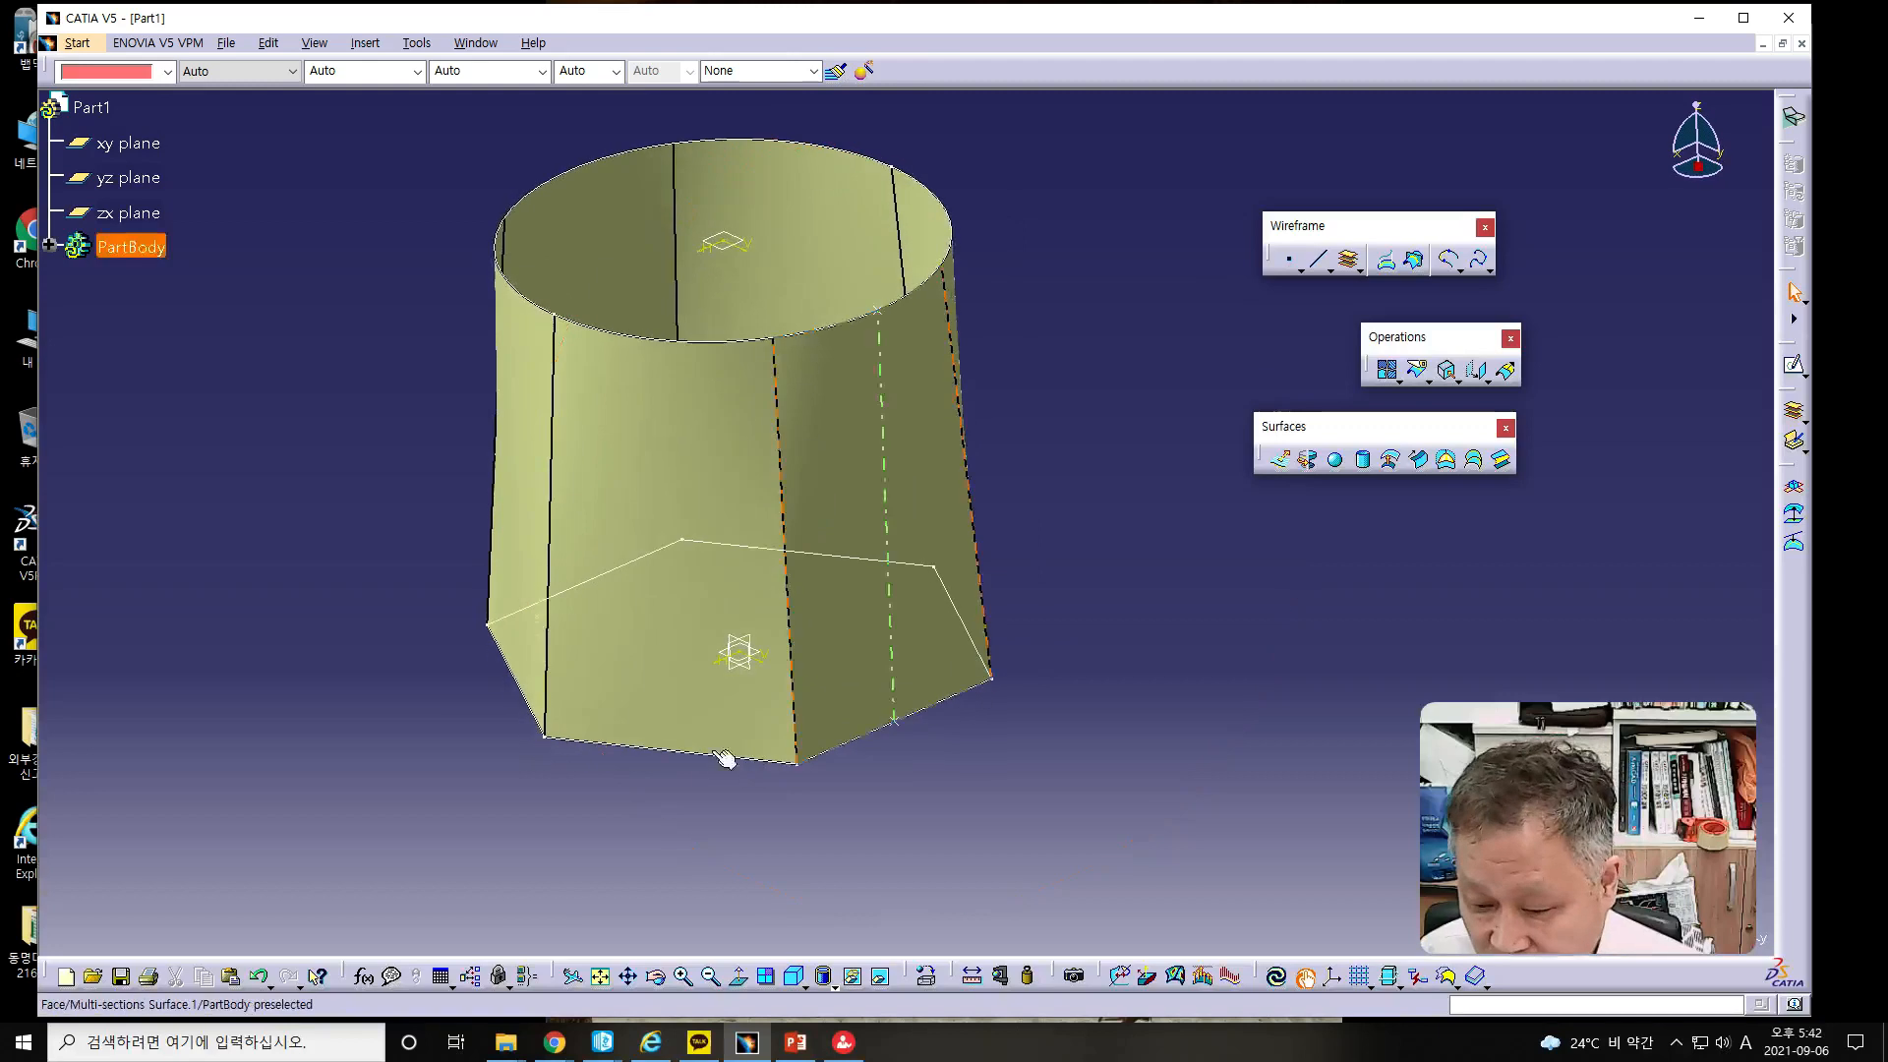
pyautogui.click(258, 978)
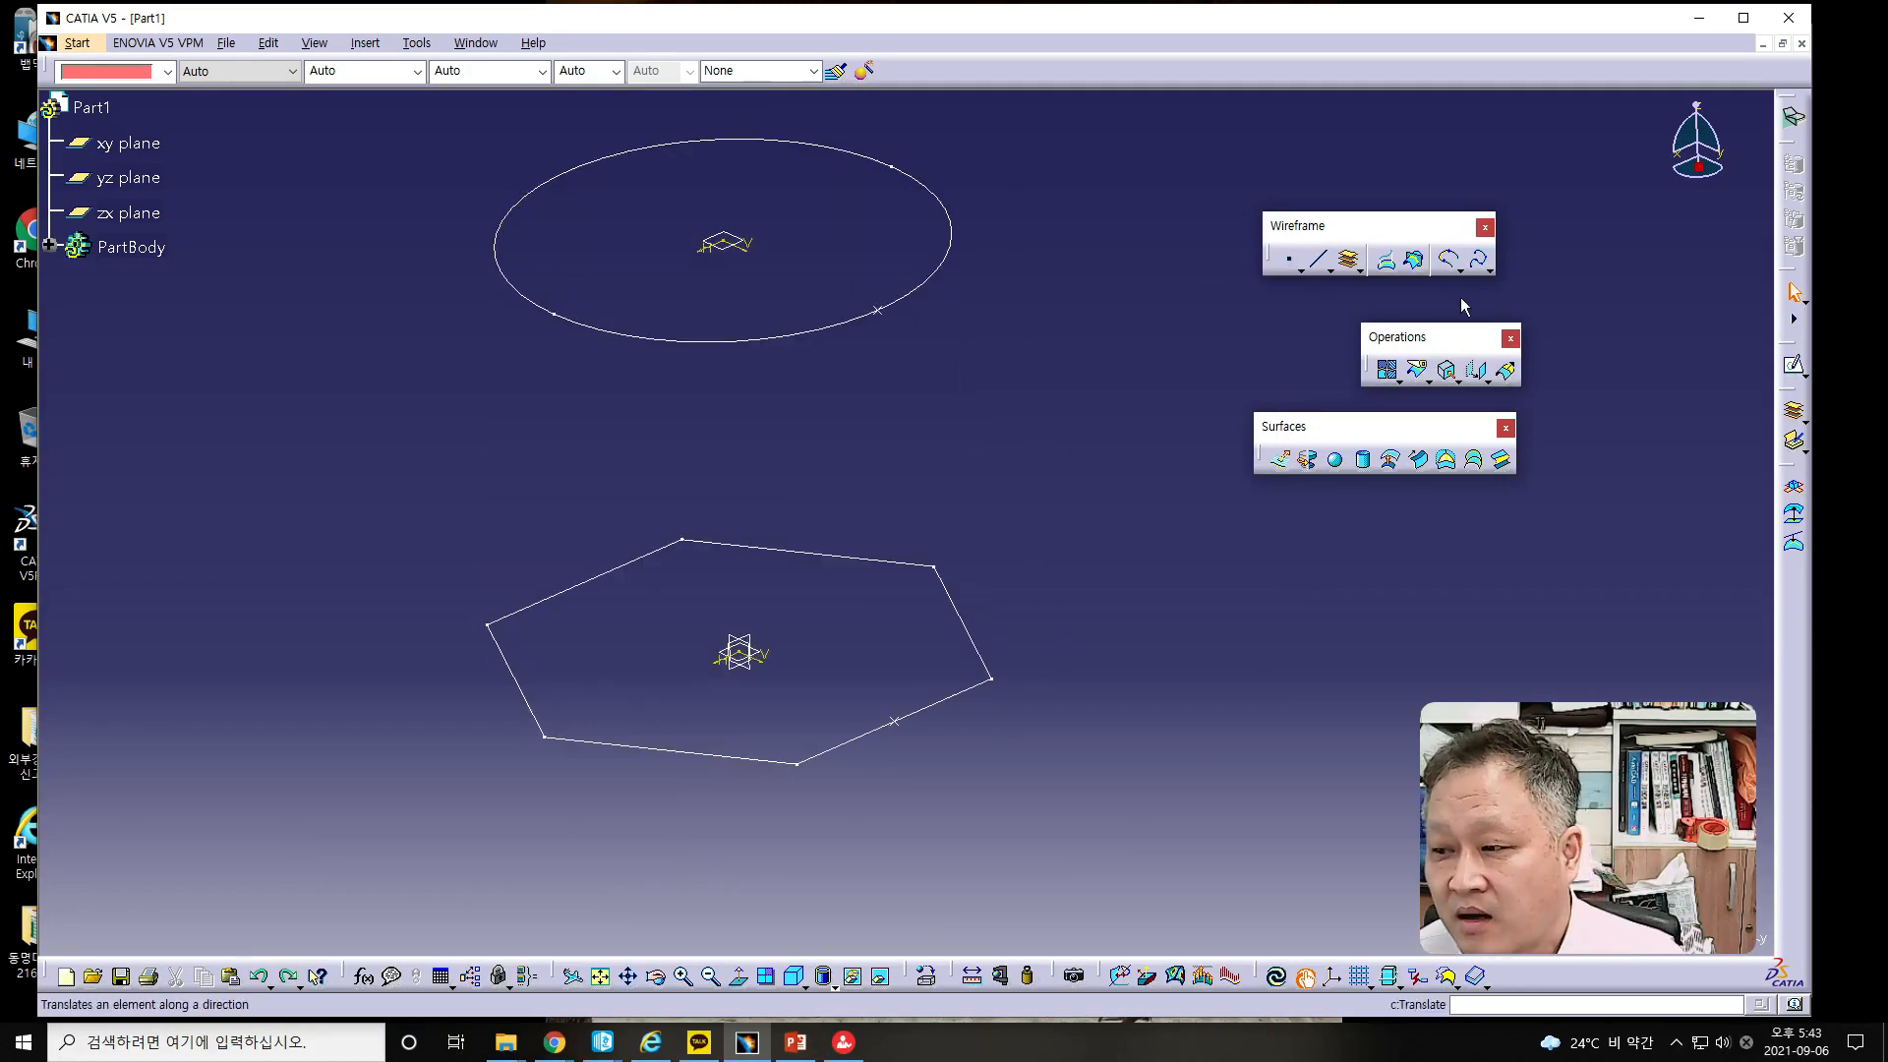
# - Try a multi-sections surface from the circle to the hexagon with the default closing points, inspect its shape and undo it
pyautogui.click(1471, 458)
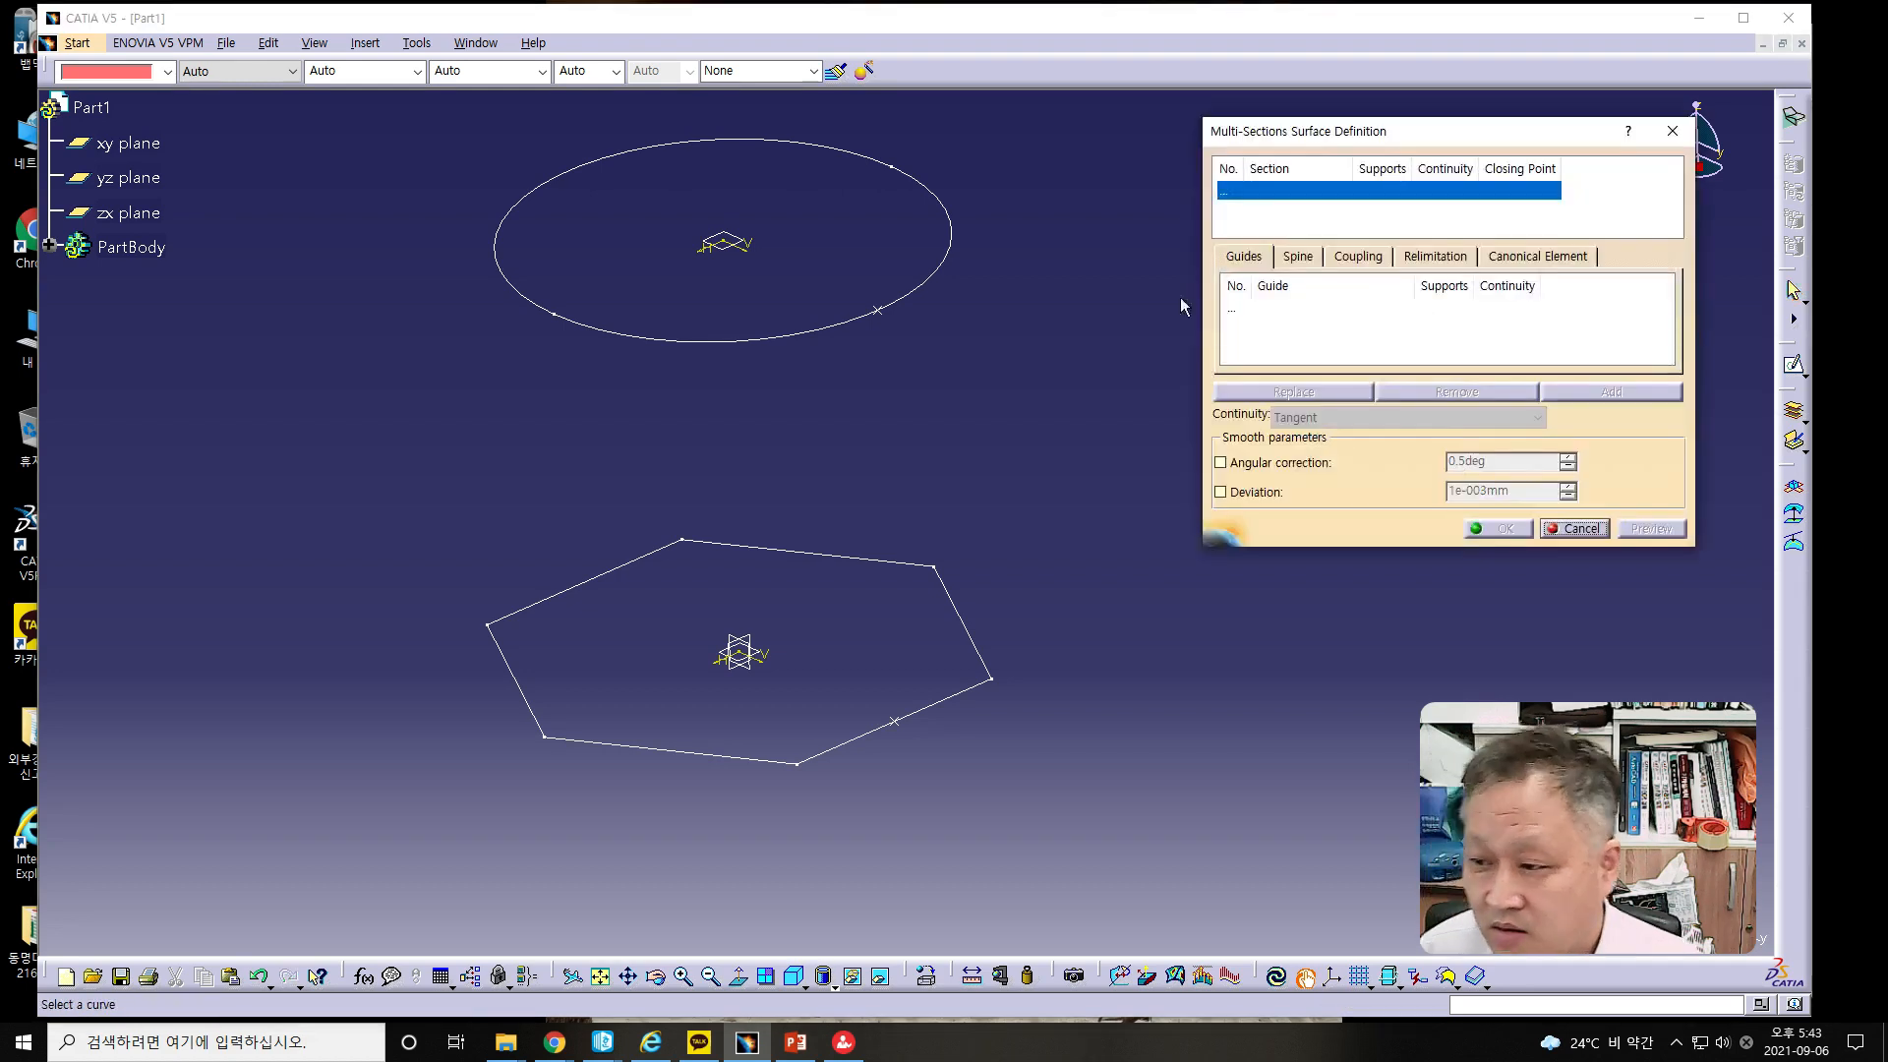
pyautogui.click(767, 342)
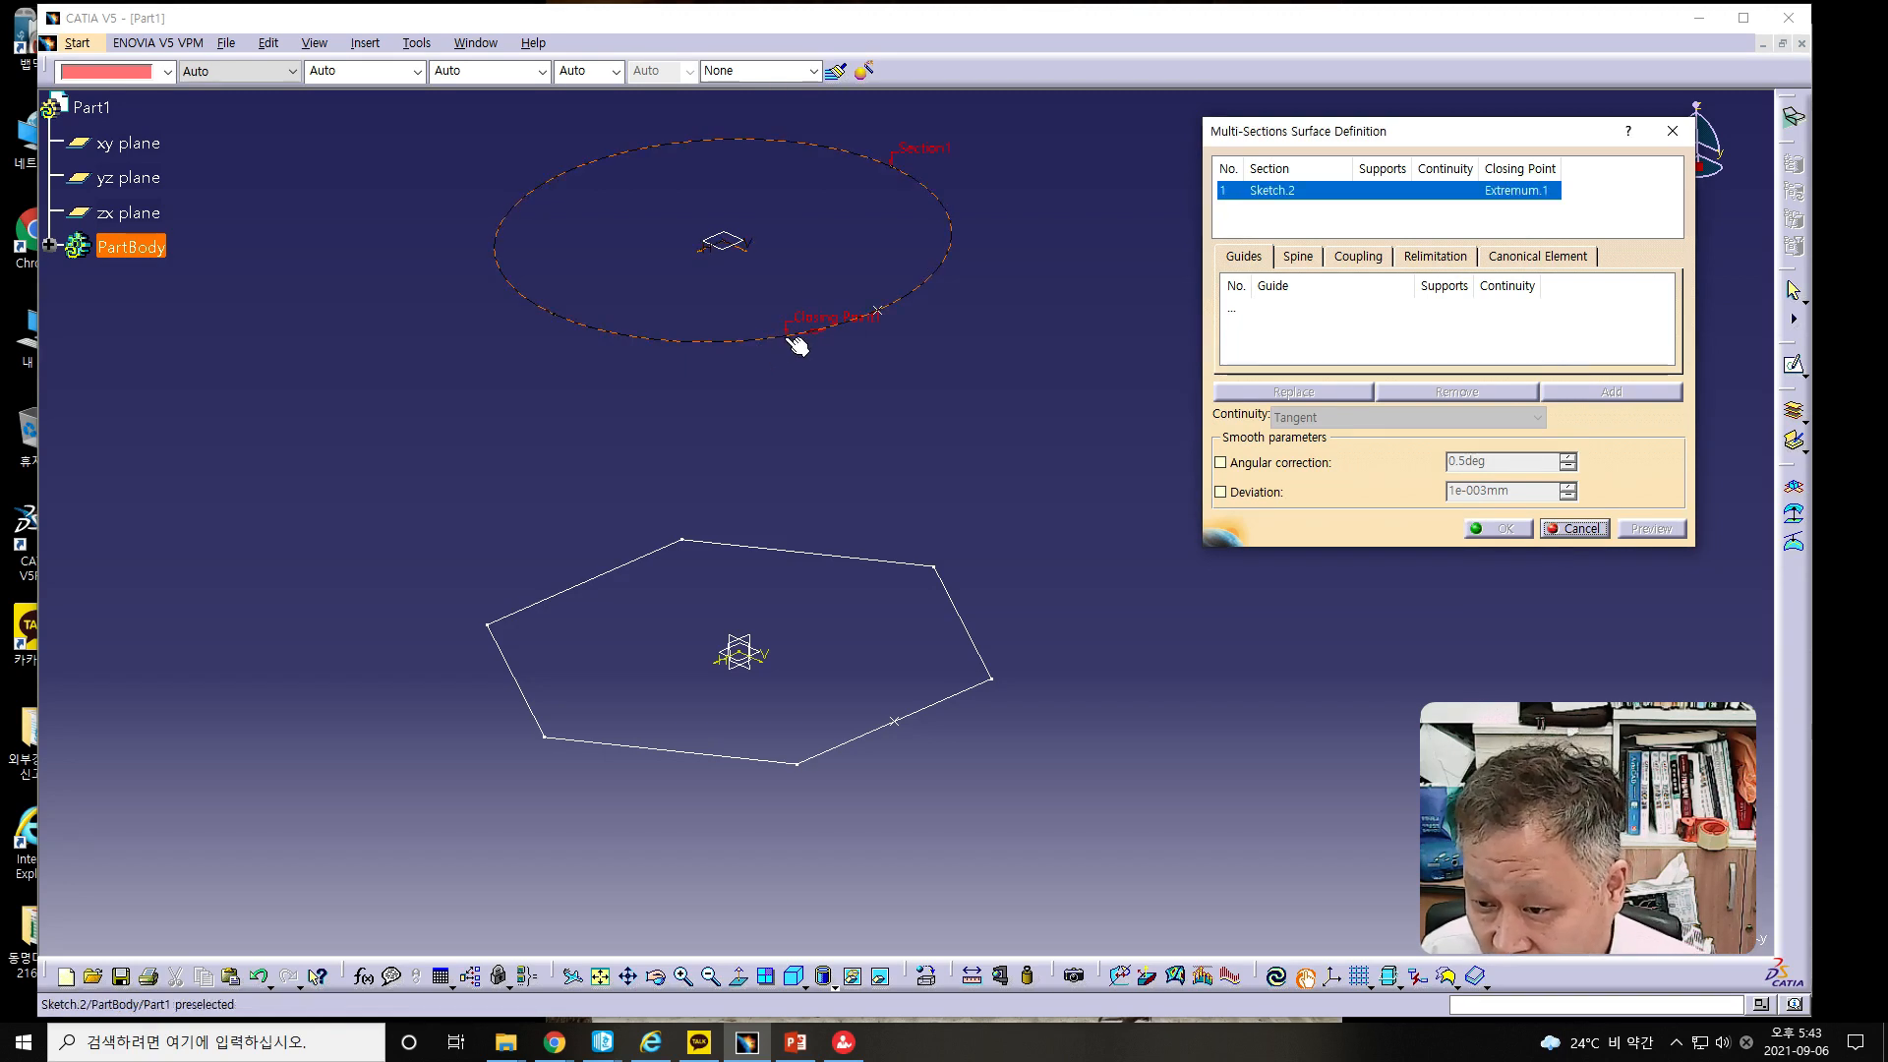
pyautogui.click(798, 551)
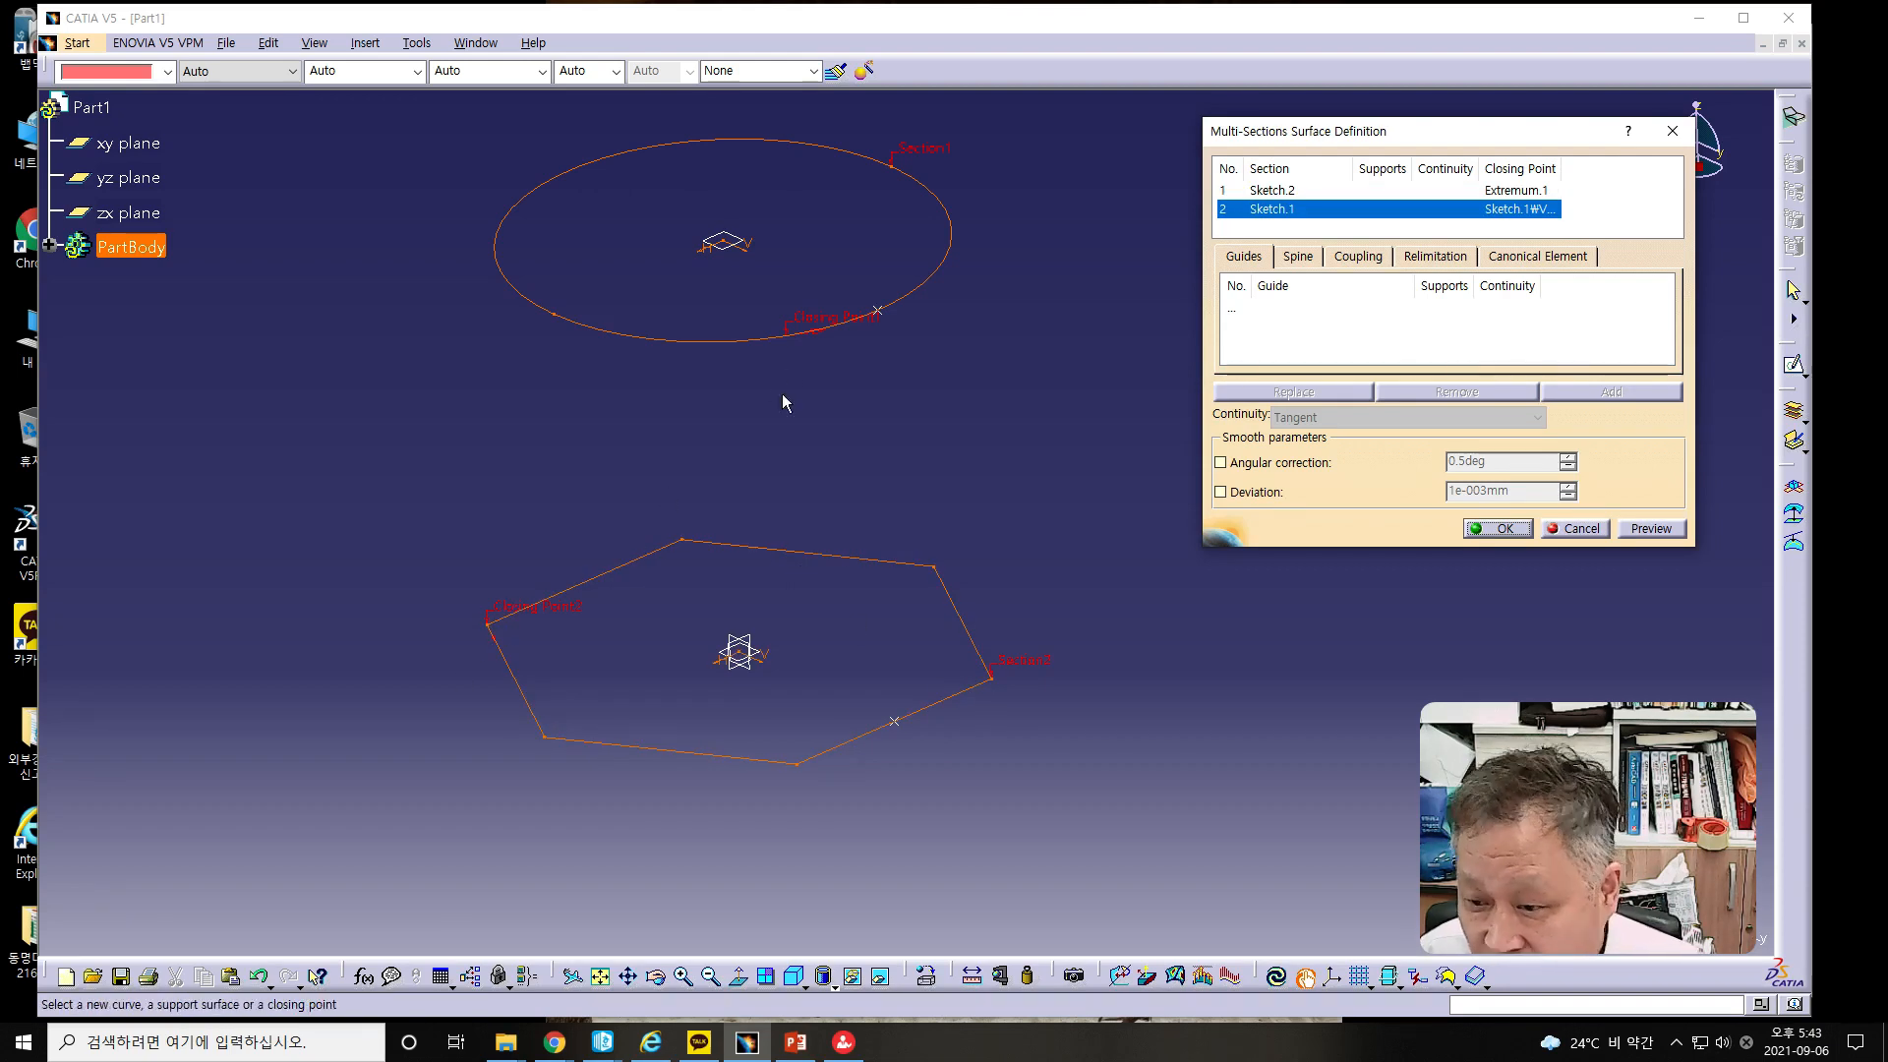
pyautogui.click(1496, 529)
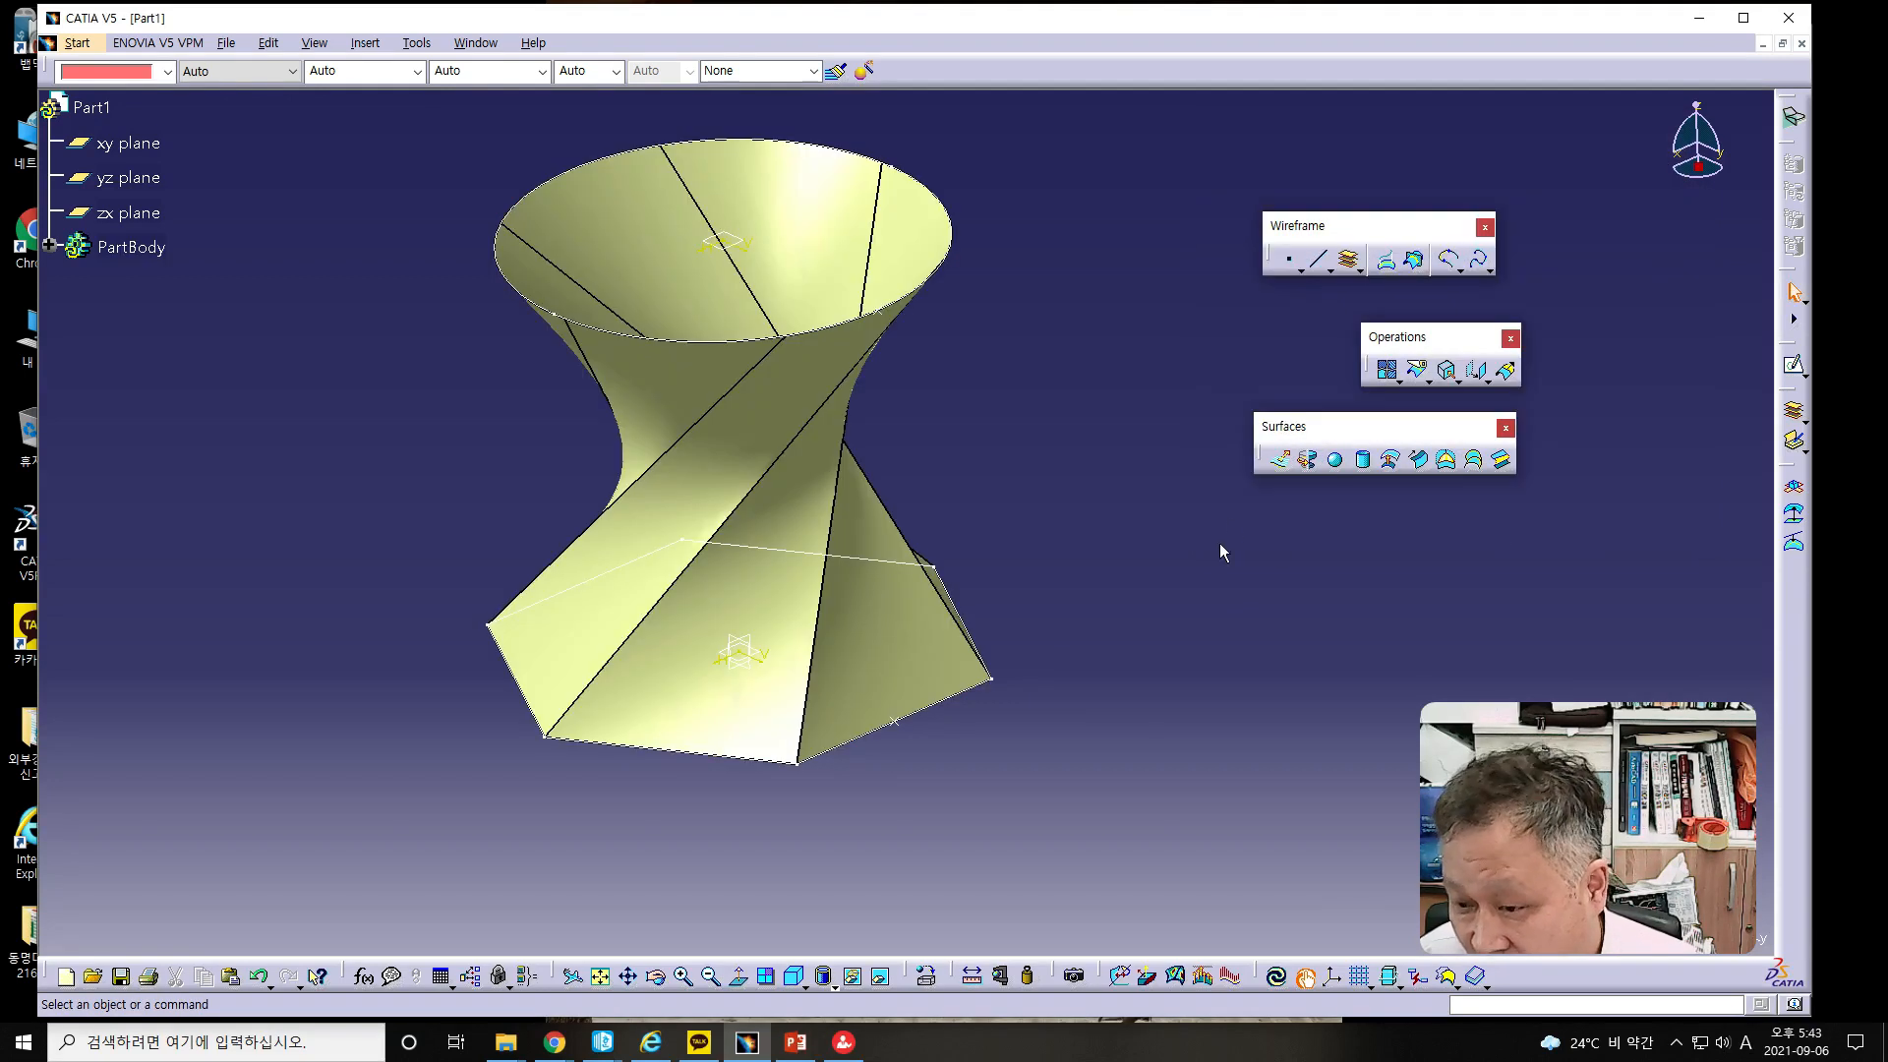
pyautogui.moveTo(1113, 523); pyautogui.dragTo(1067, 719, button='middle')
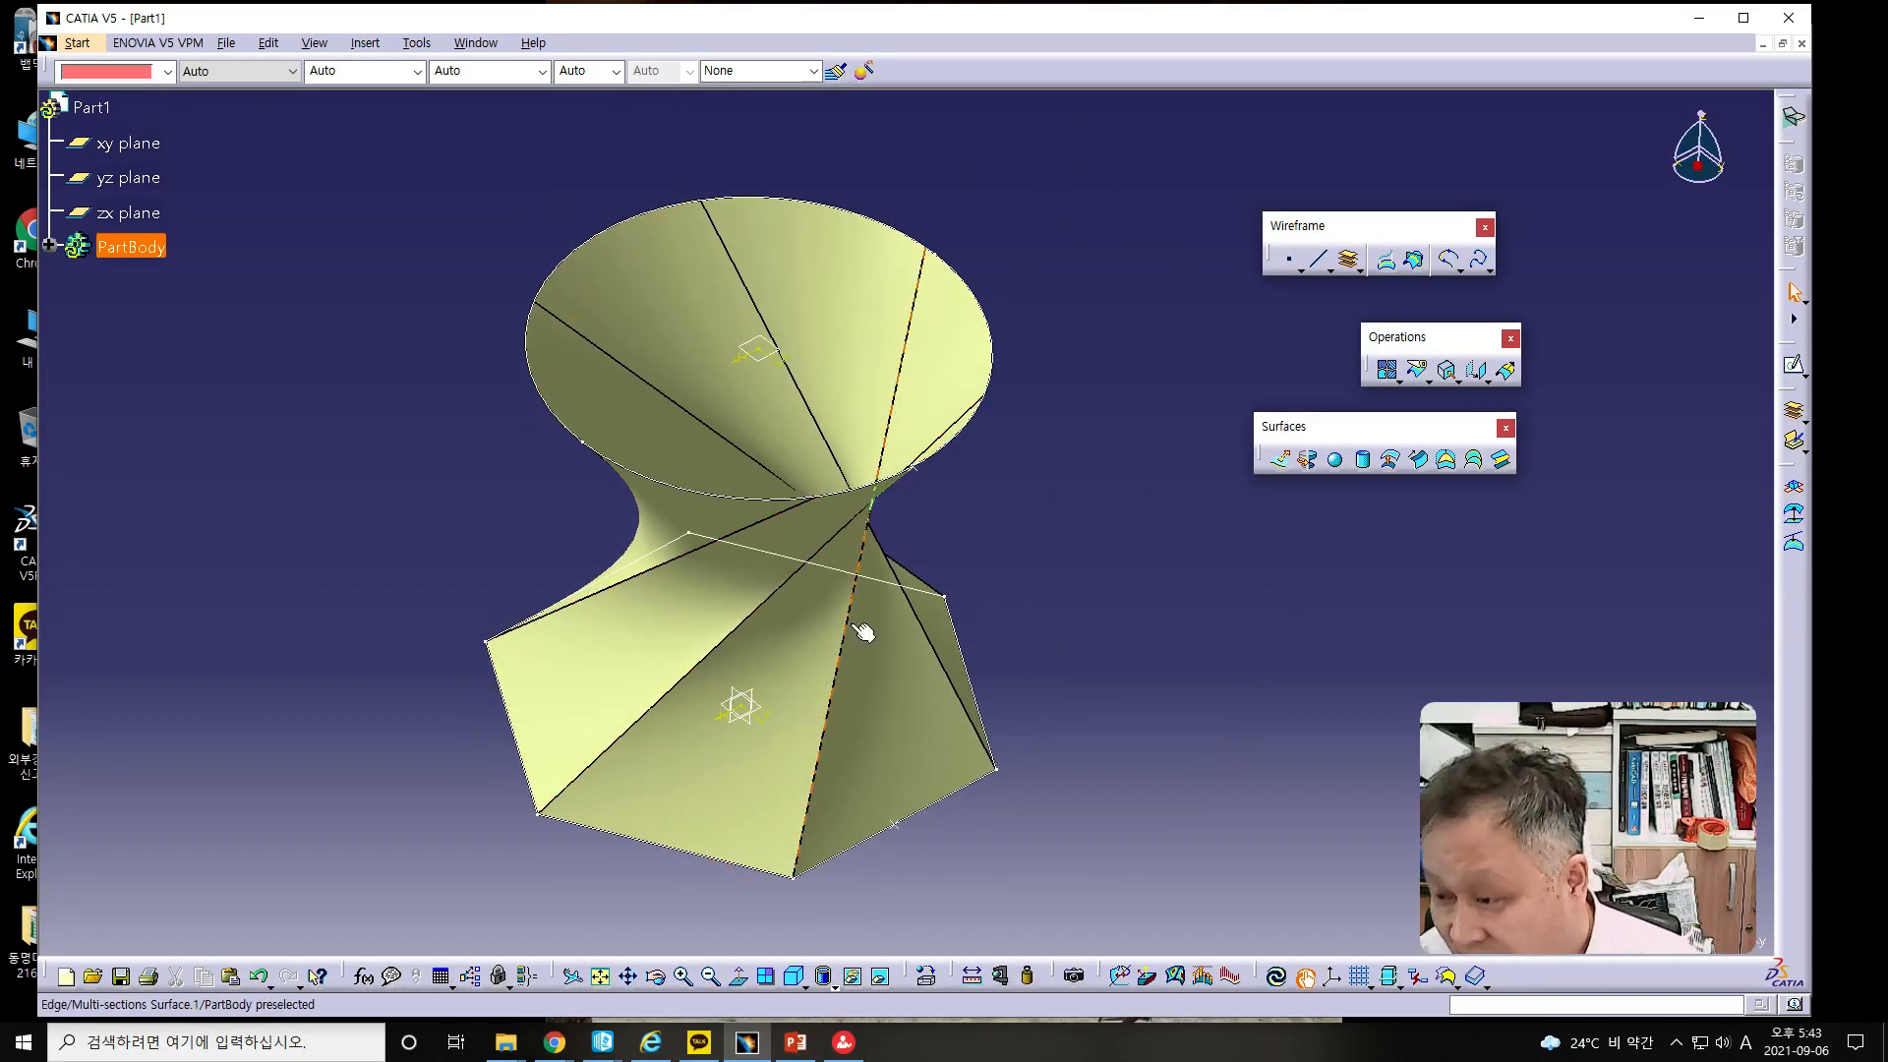
pyautogui.click(259, 975)
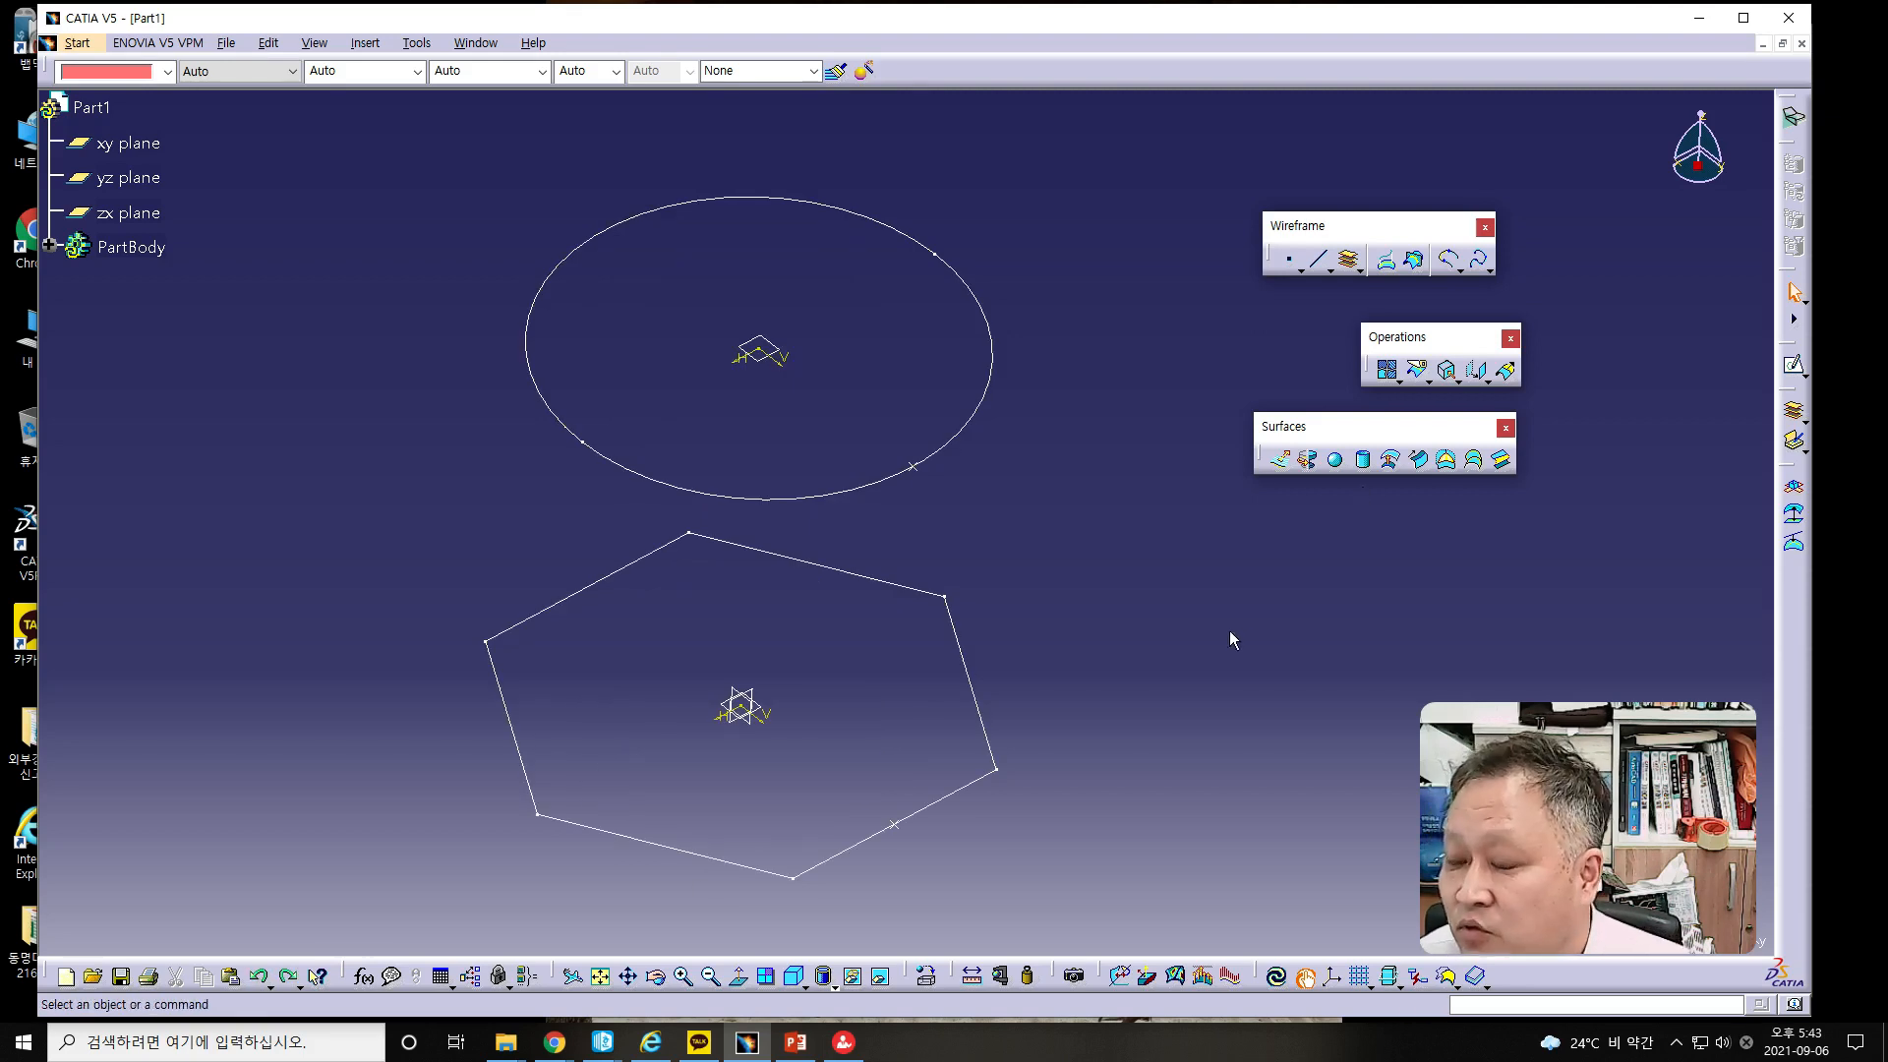
# - Define a multi-sections surface from the hexagon, with its edge midpoint as closing point, to the circle, and preview it
pyautogui.click(1473, 460)
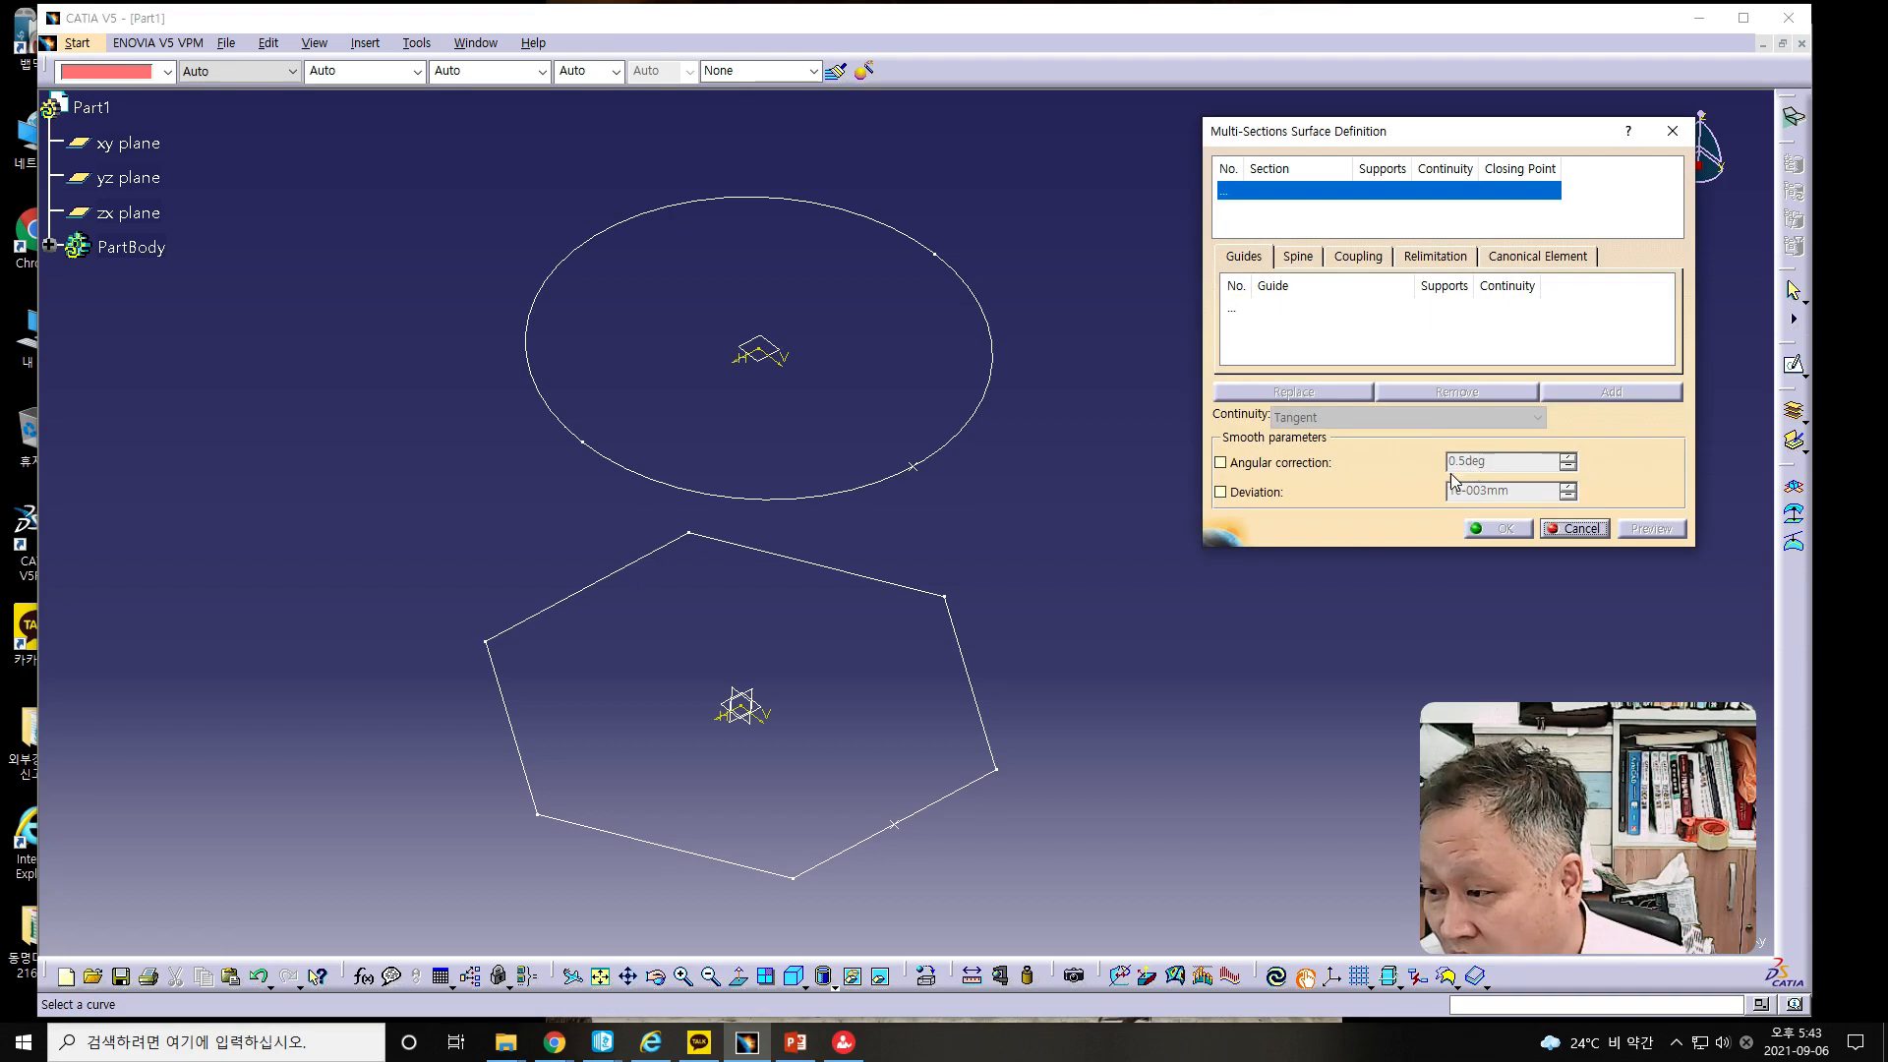
pyautogui.click(844, 851)
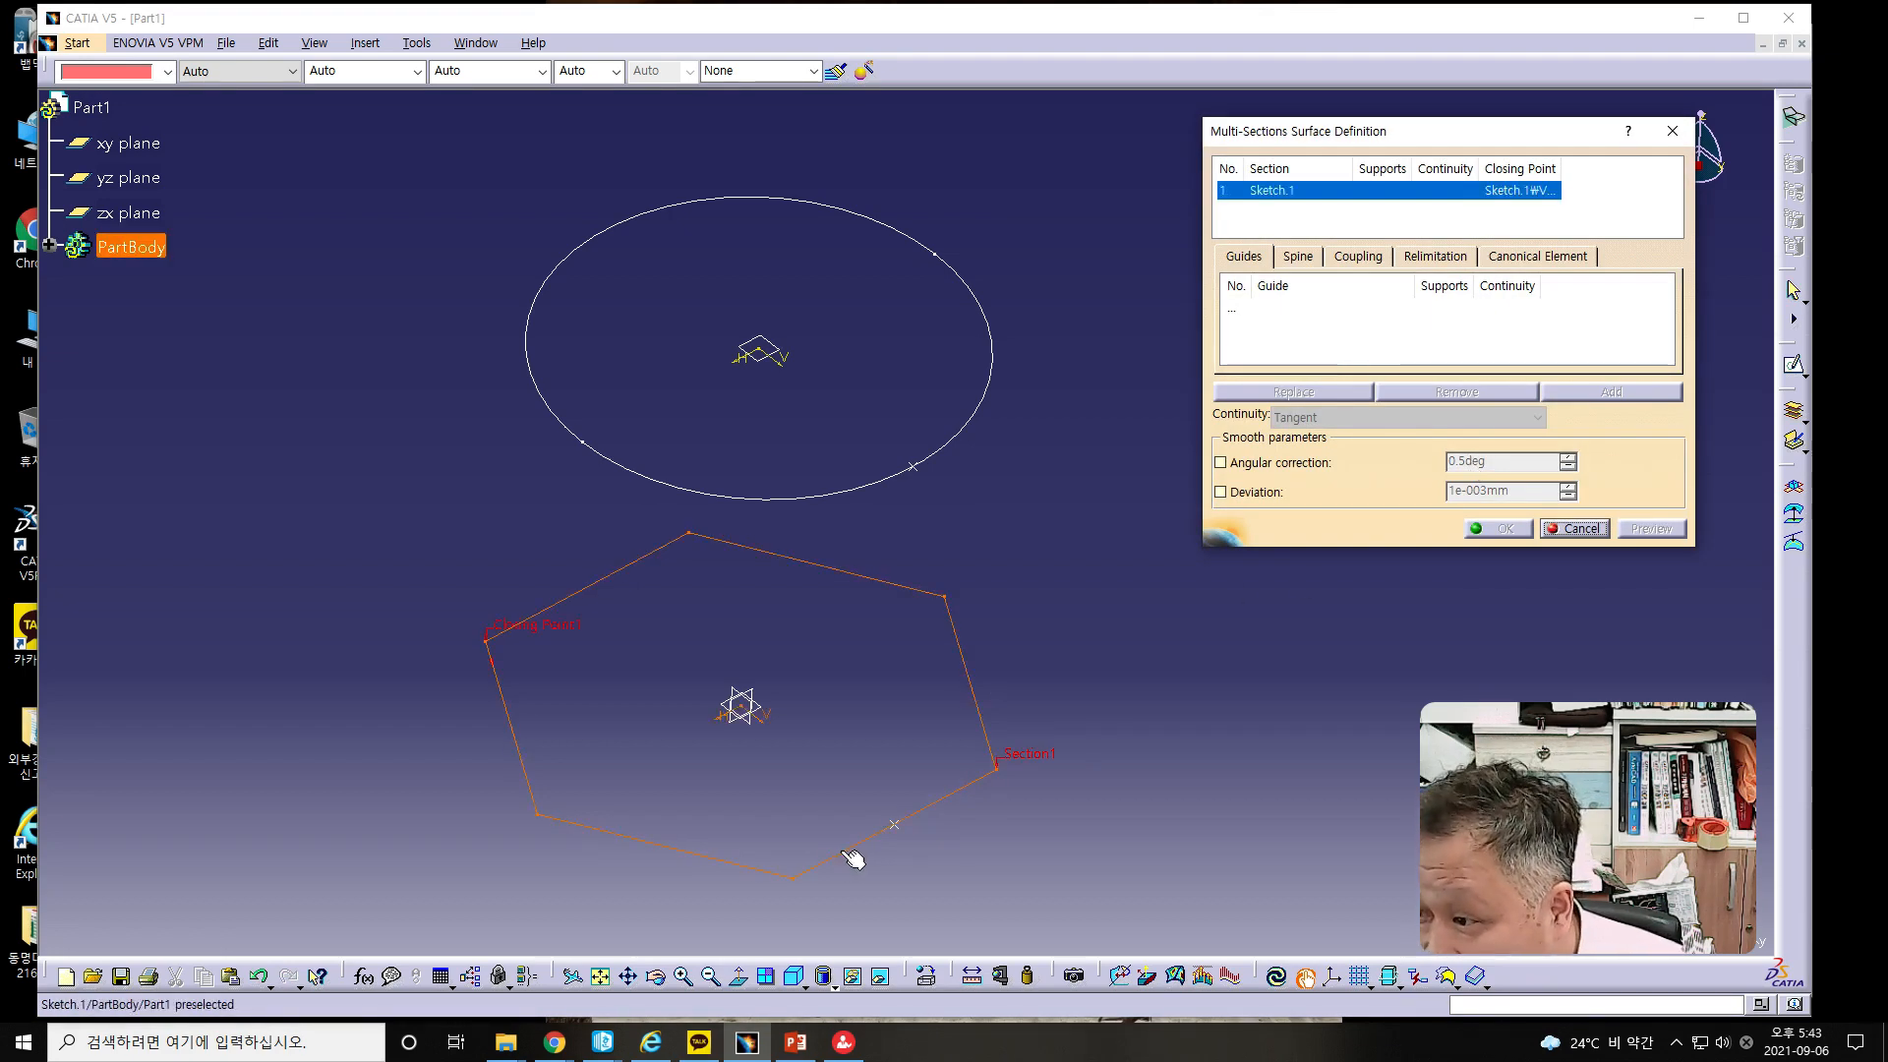
pyautogui.click(895, 827)
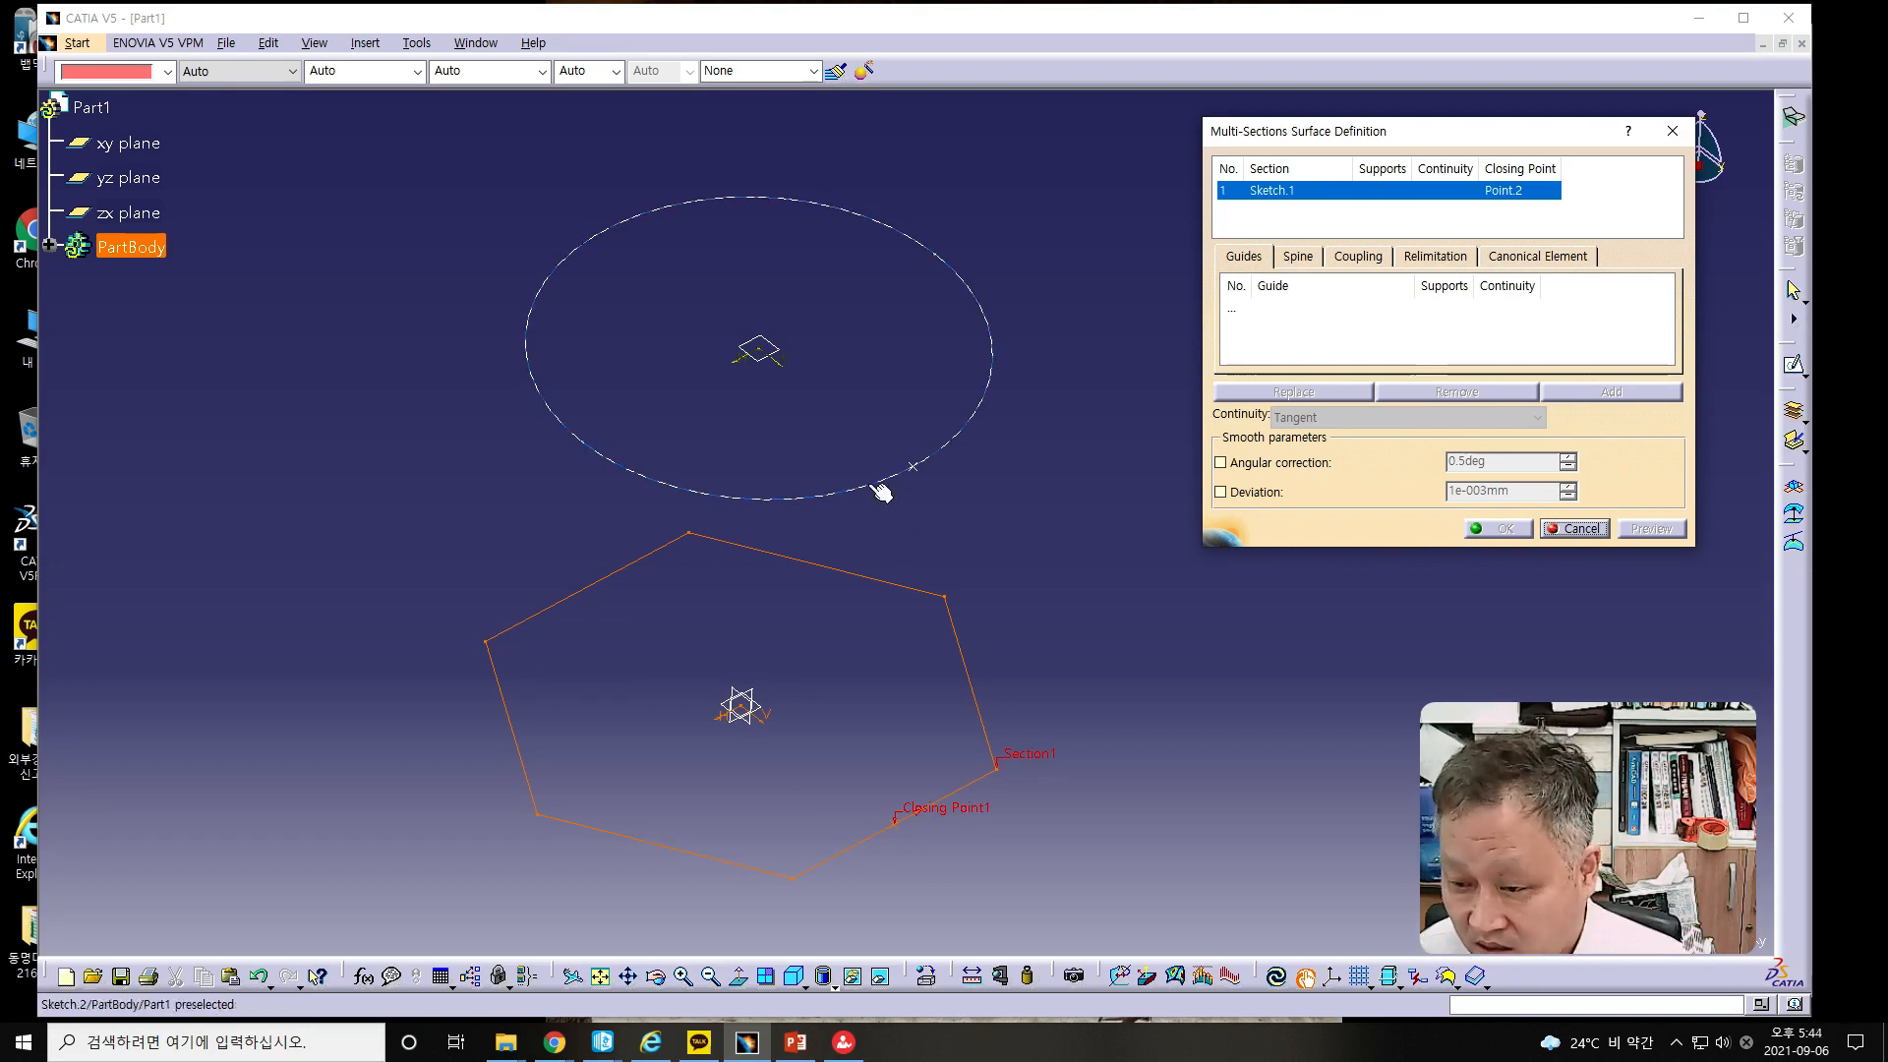
pyautogui.click(631, 473)
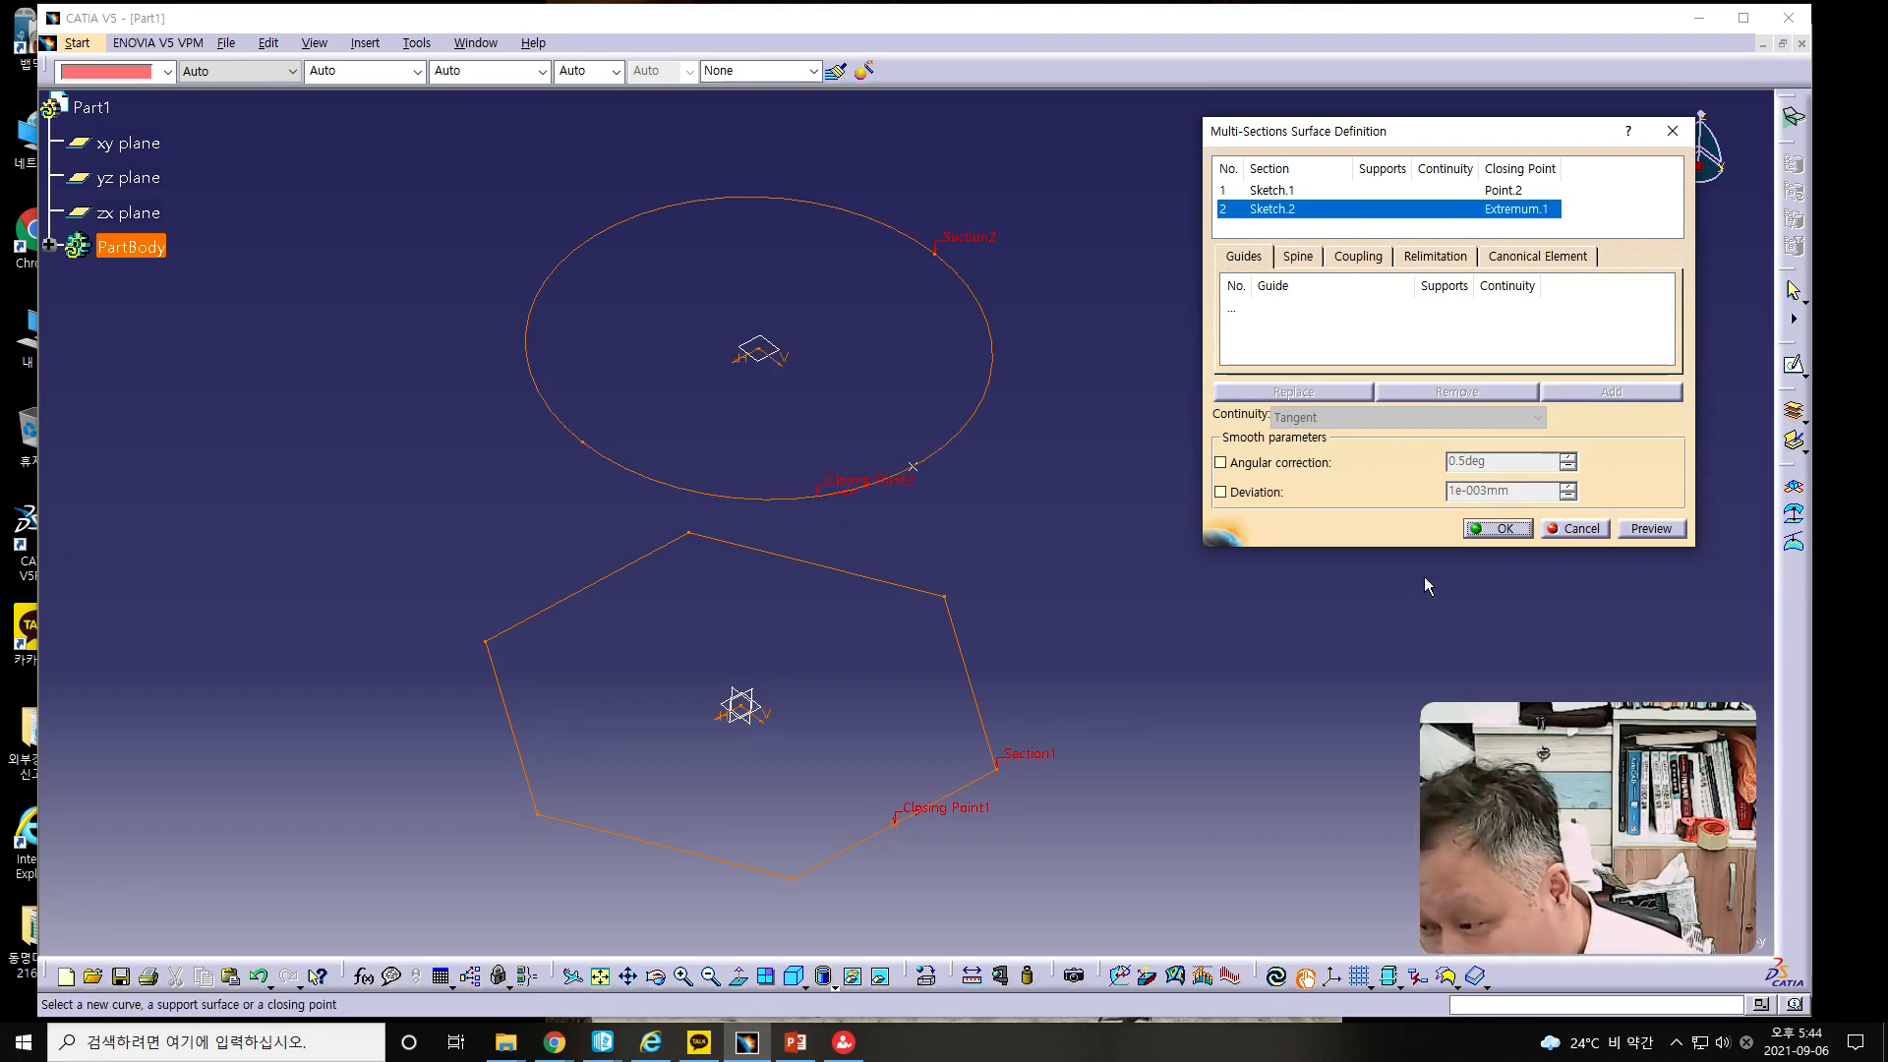
pyautogui.click(1655, 529)
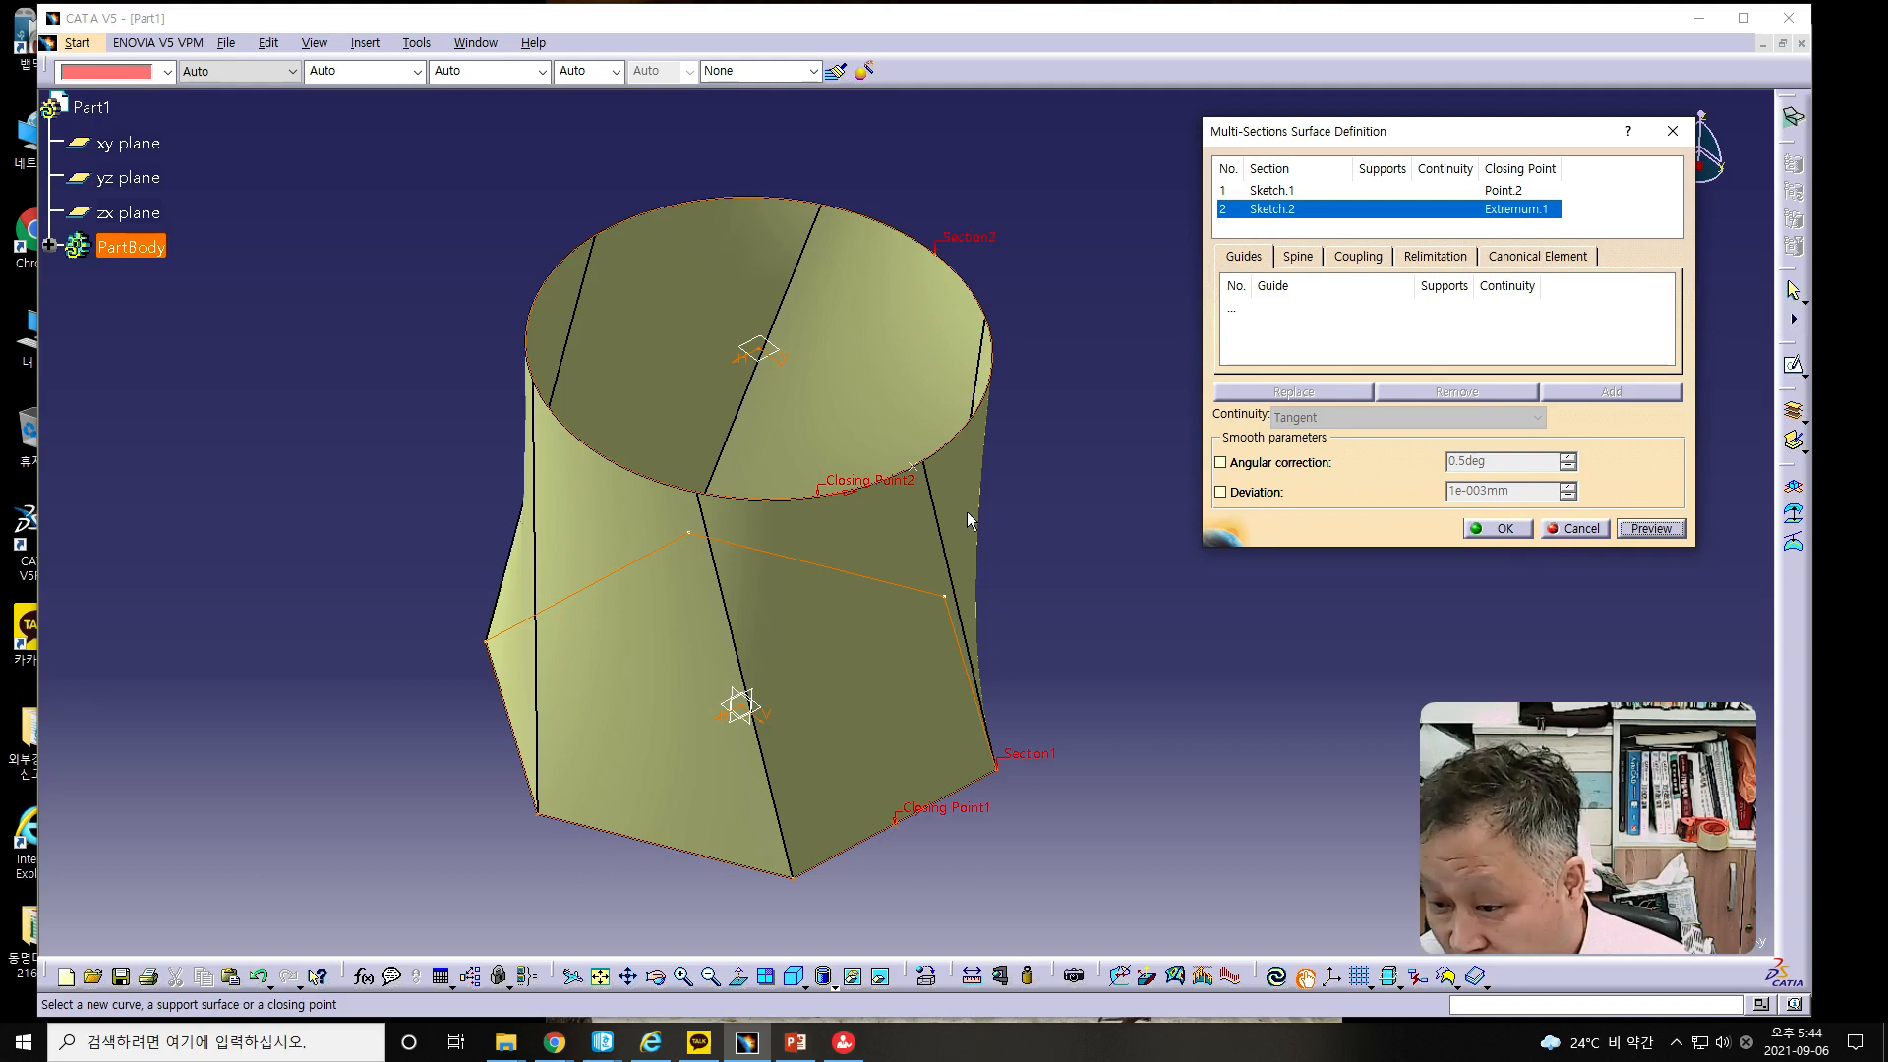
# - Replace the circle section's closing point with the point created on the circle and create the multi-sections surface
pyautogui.click(924, 470)
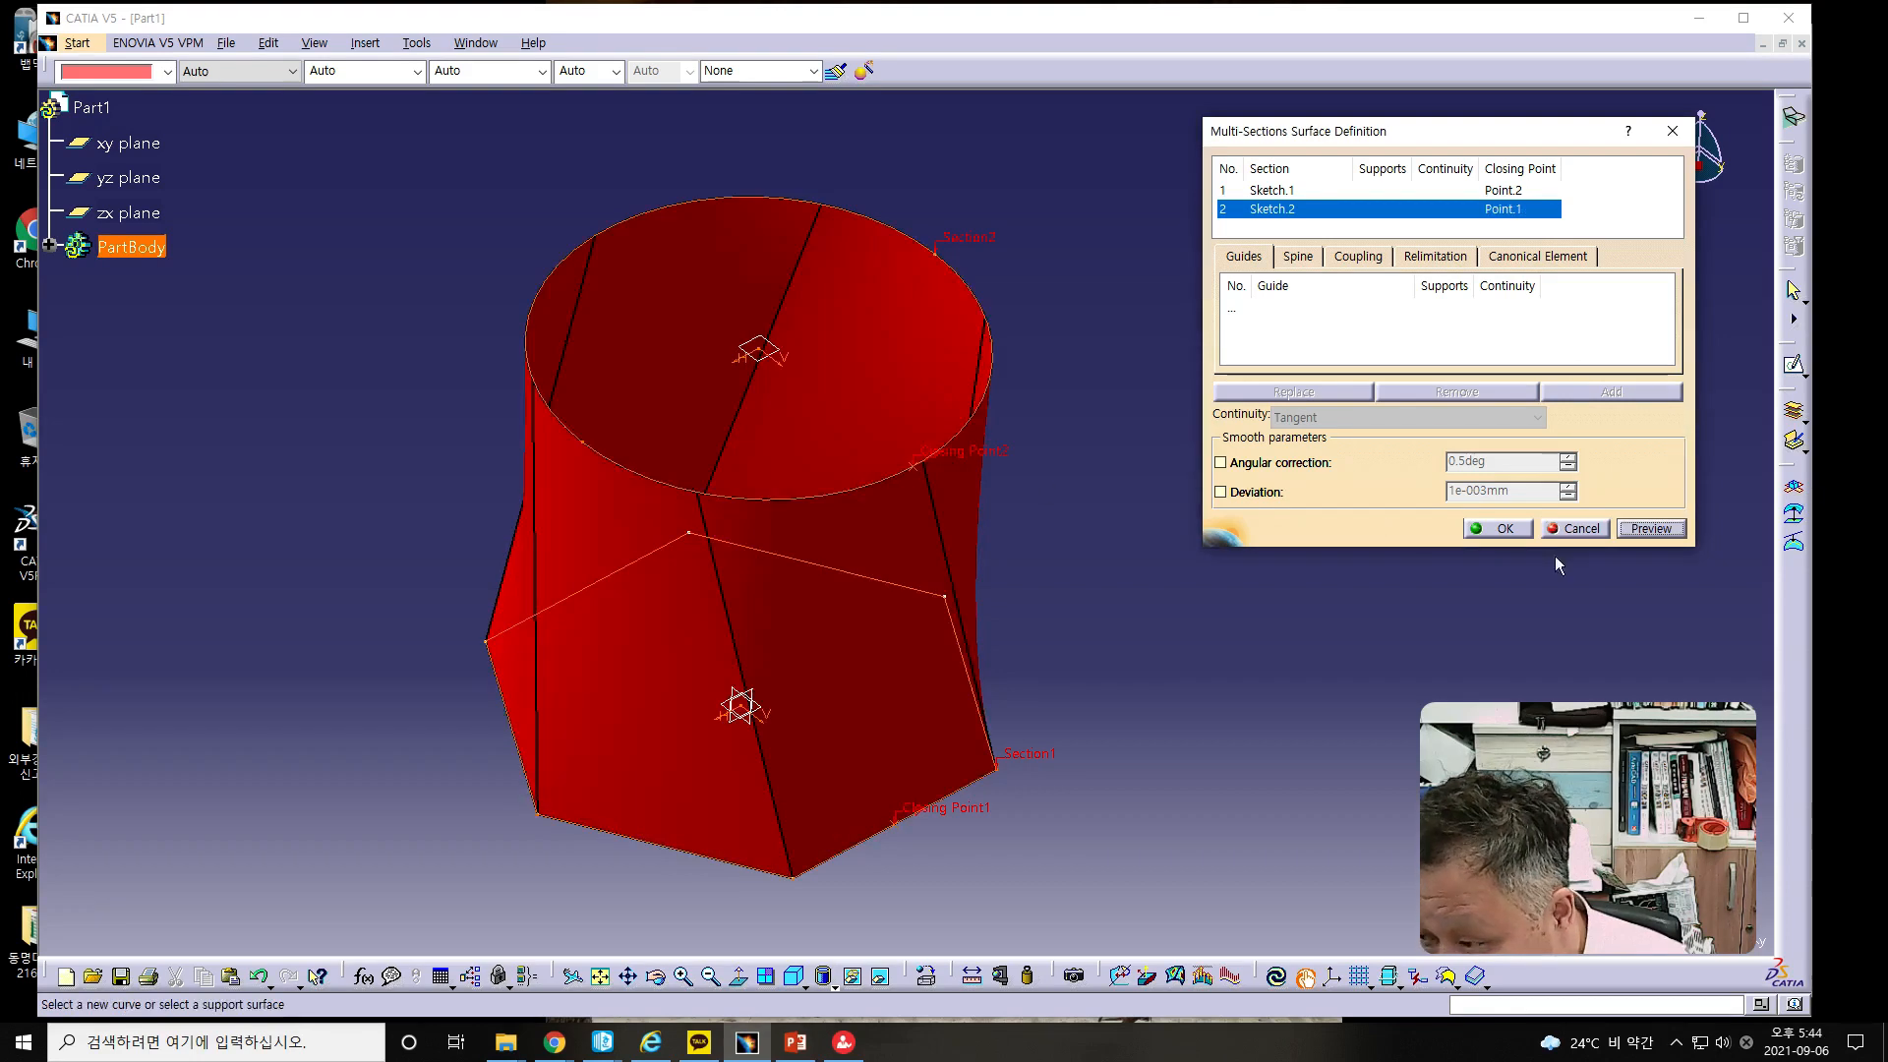
pyautogui.click(1640, 531)
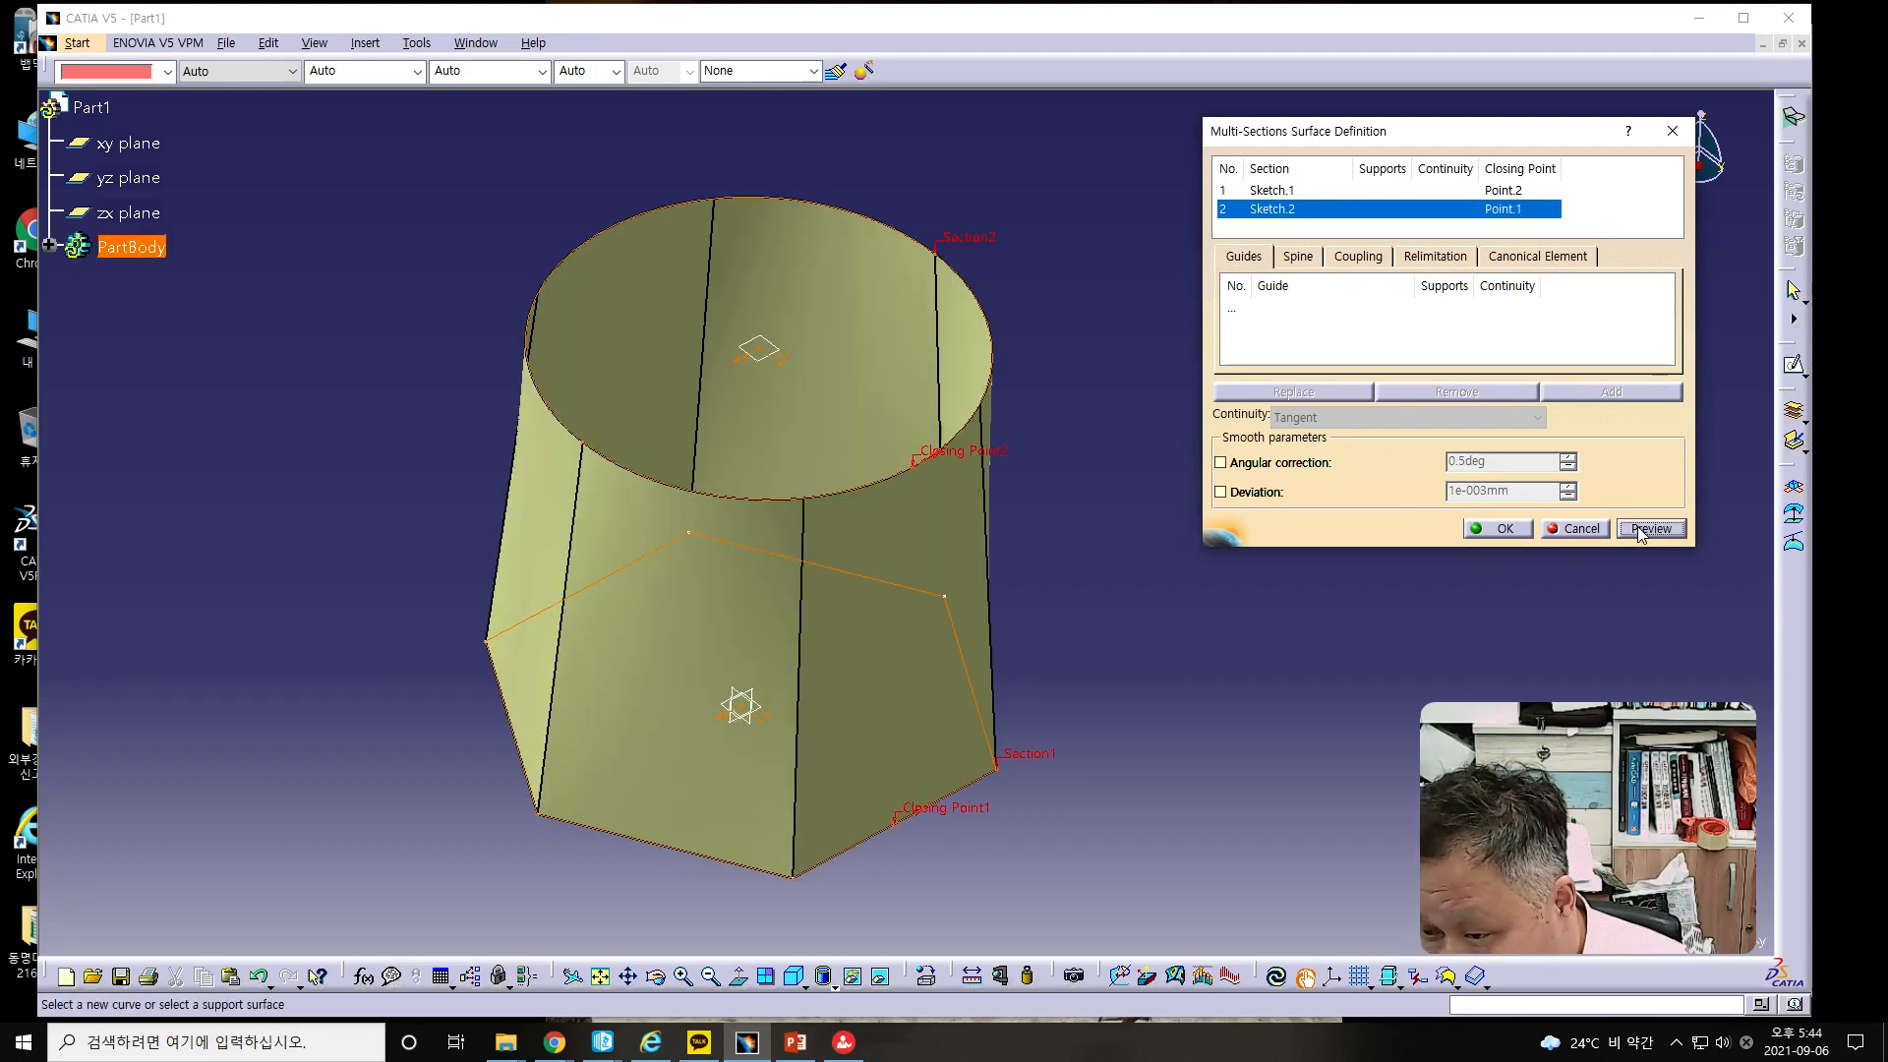
pyautogui.click(1489, 527)
pyautogui.moveTo(900, 723); pyautogui.dragTo(935, 694, button='middle')
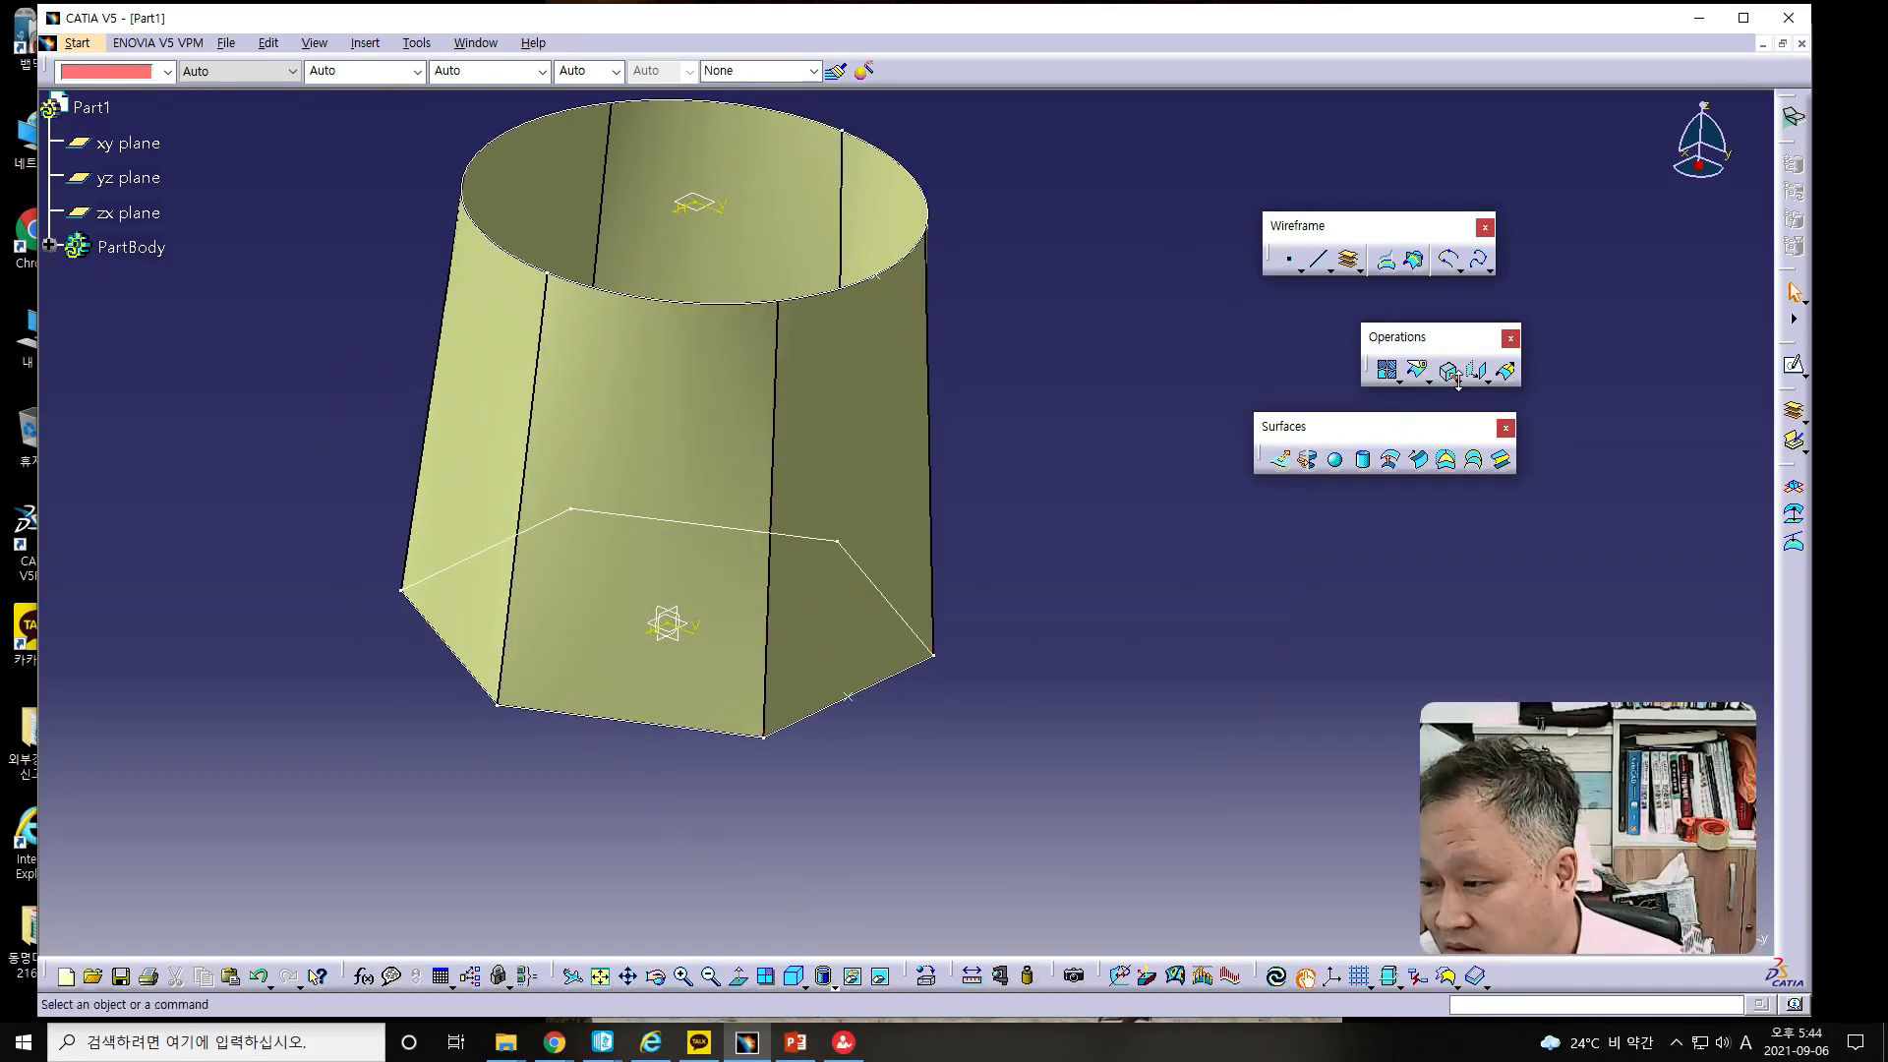
# - Close the upper opening with a Fill surface bounded by the circle sketch
pyautogui.click(1446, 459)
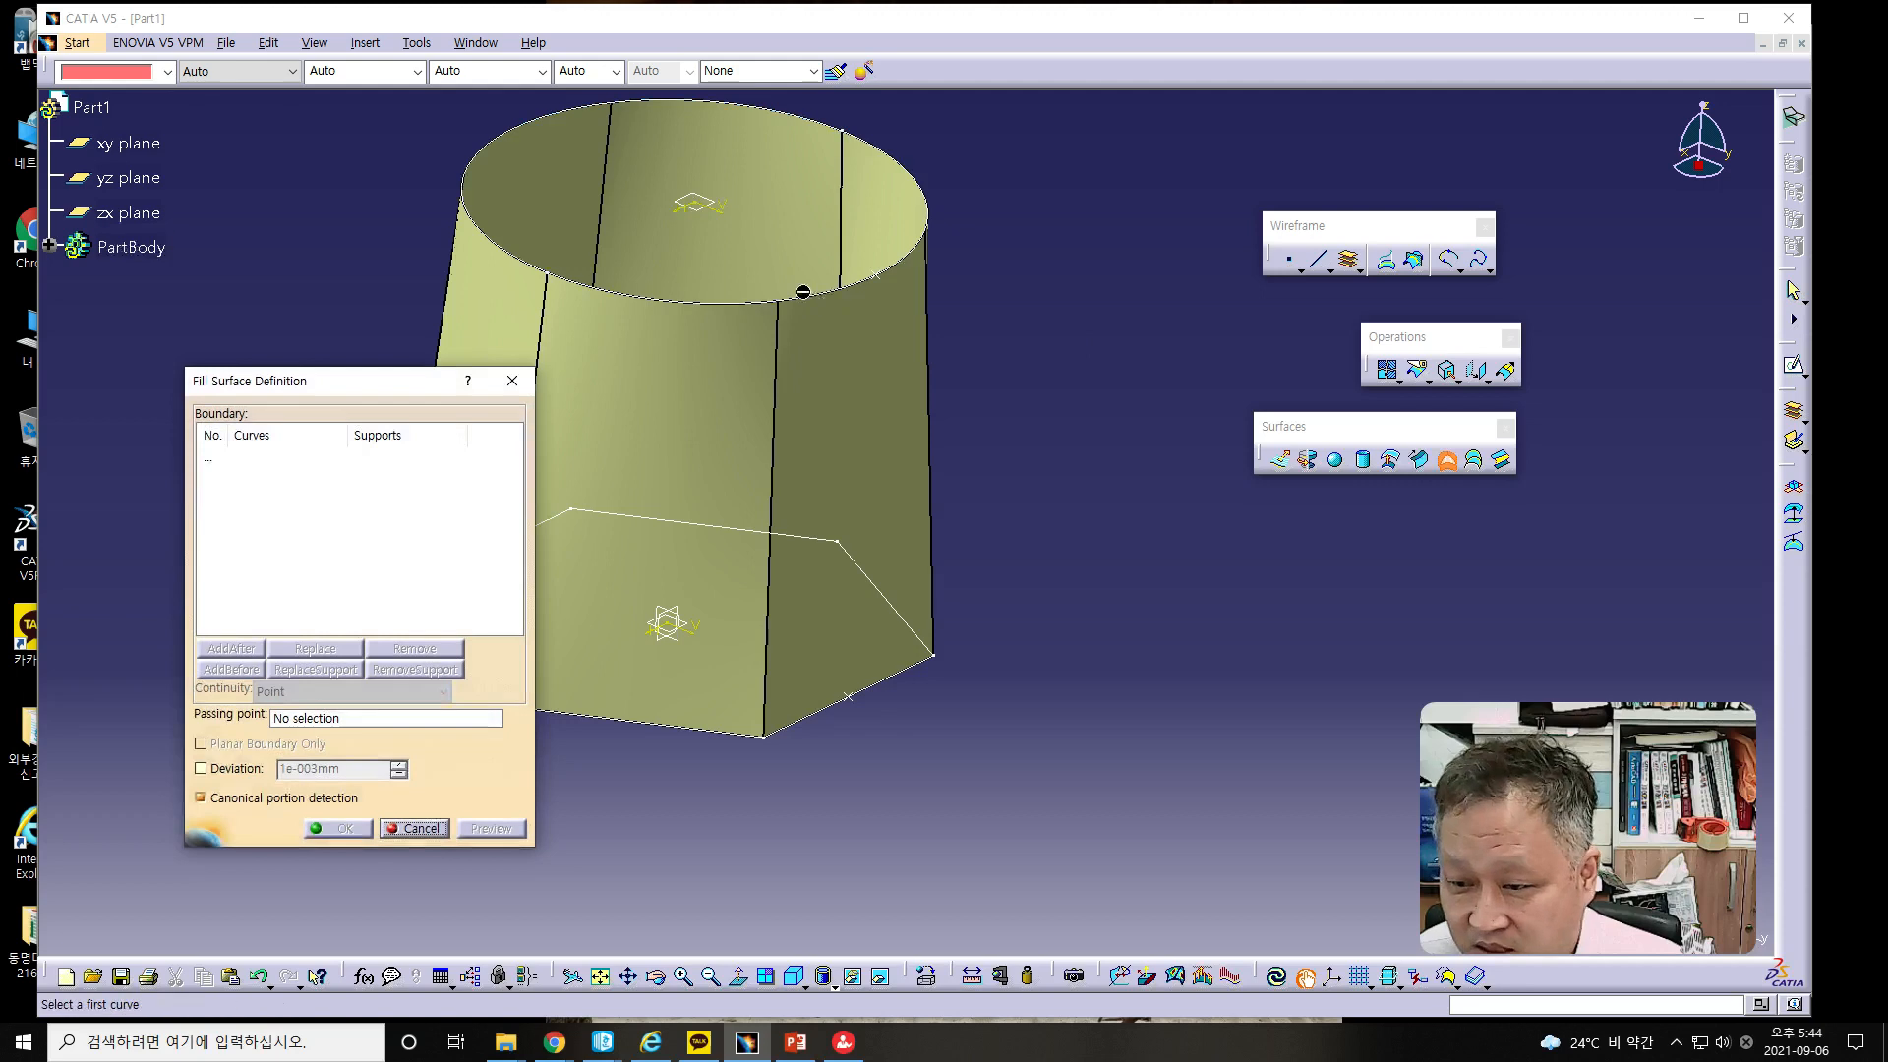
pyautogui.click(805, 293)
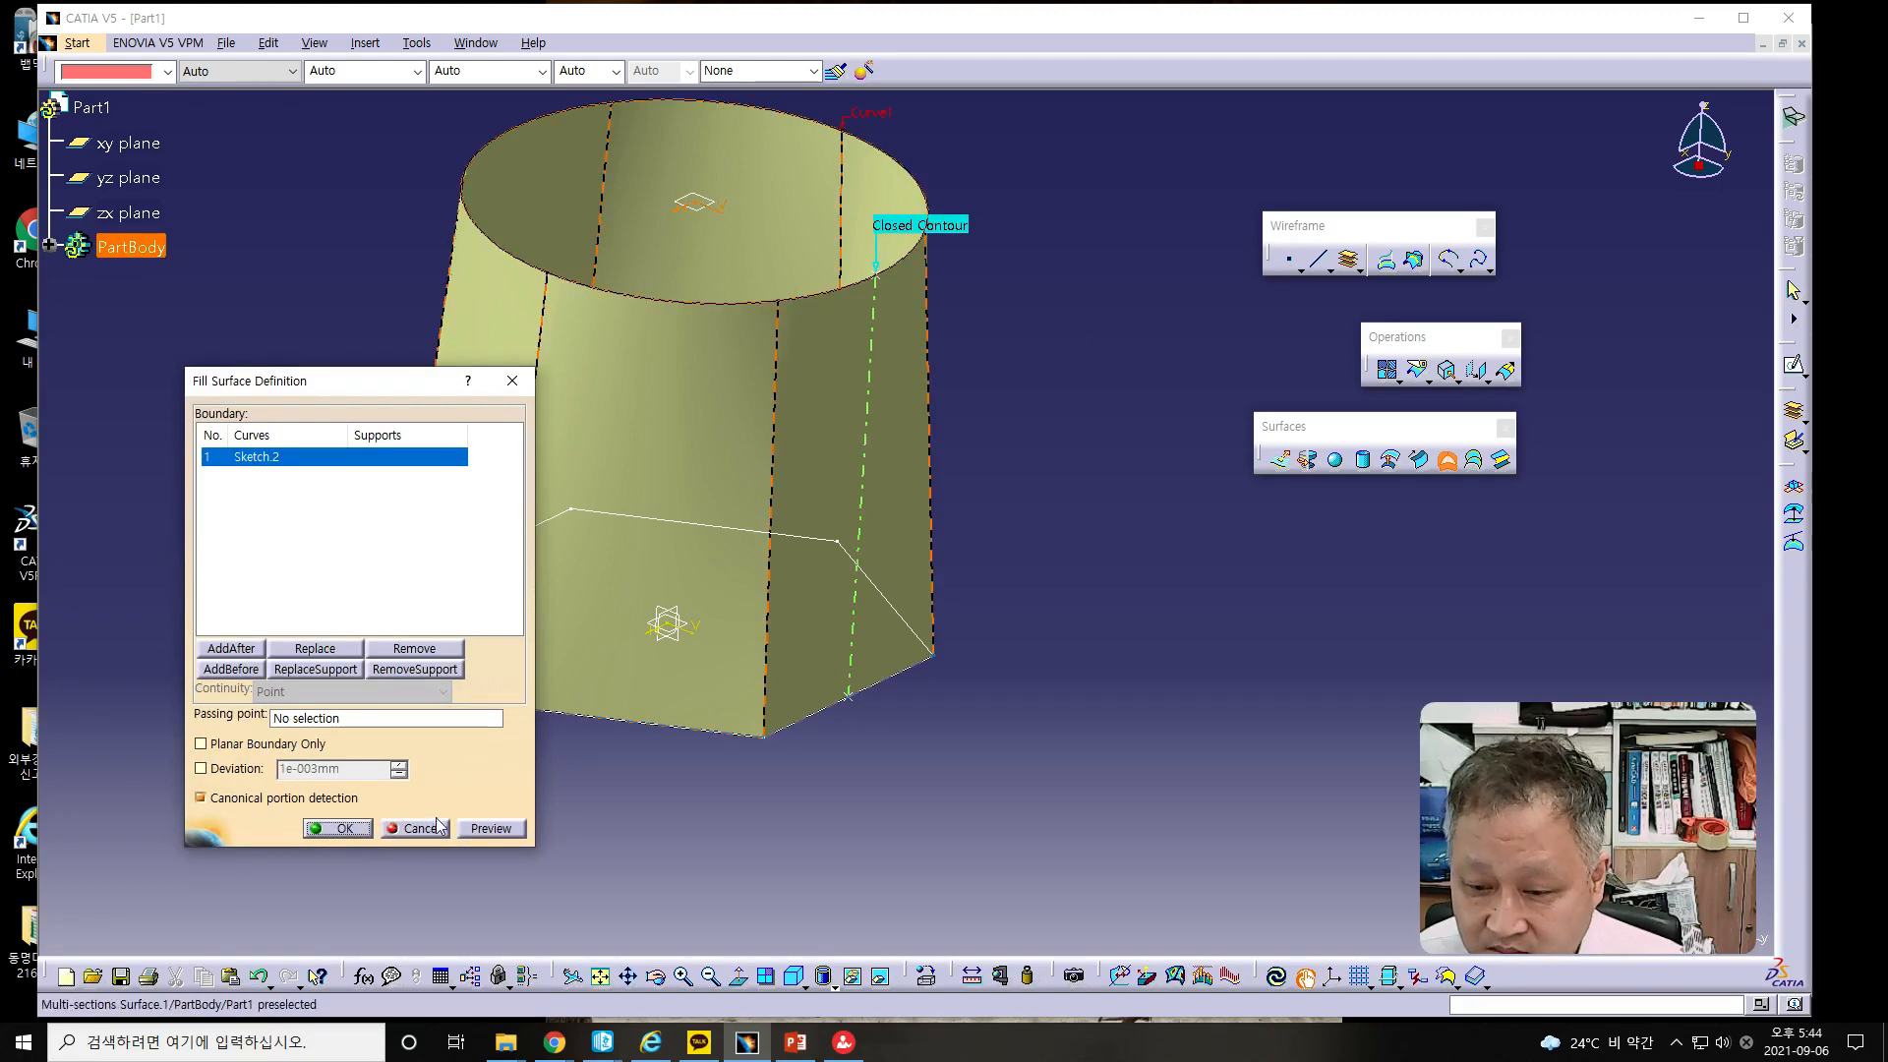
pyautogui.click(337, 828)
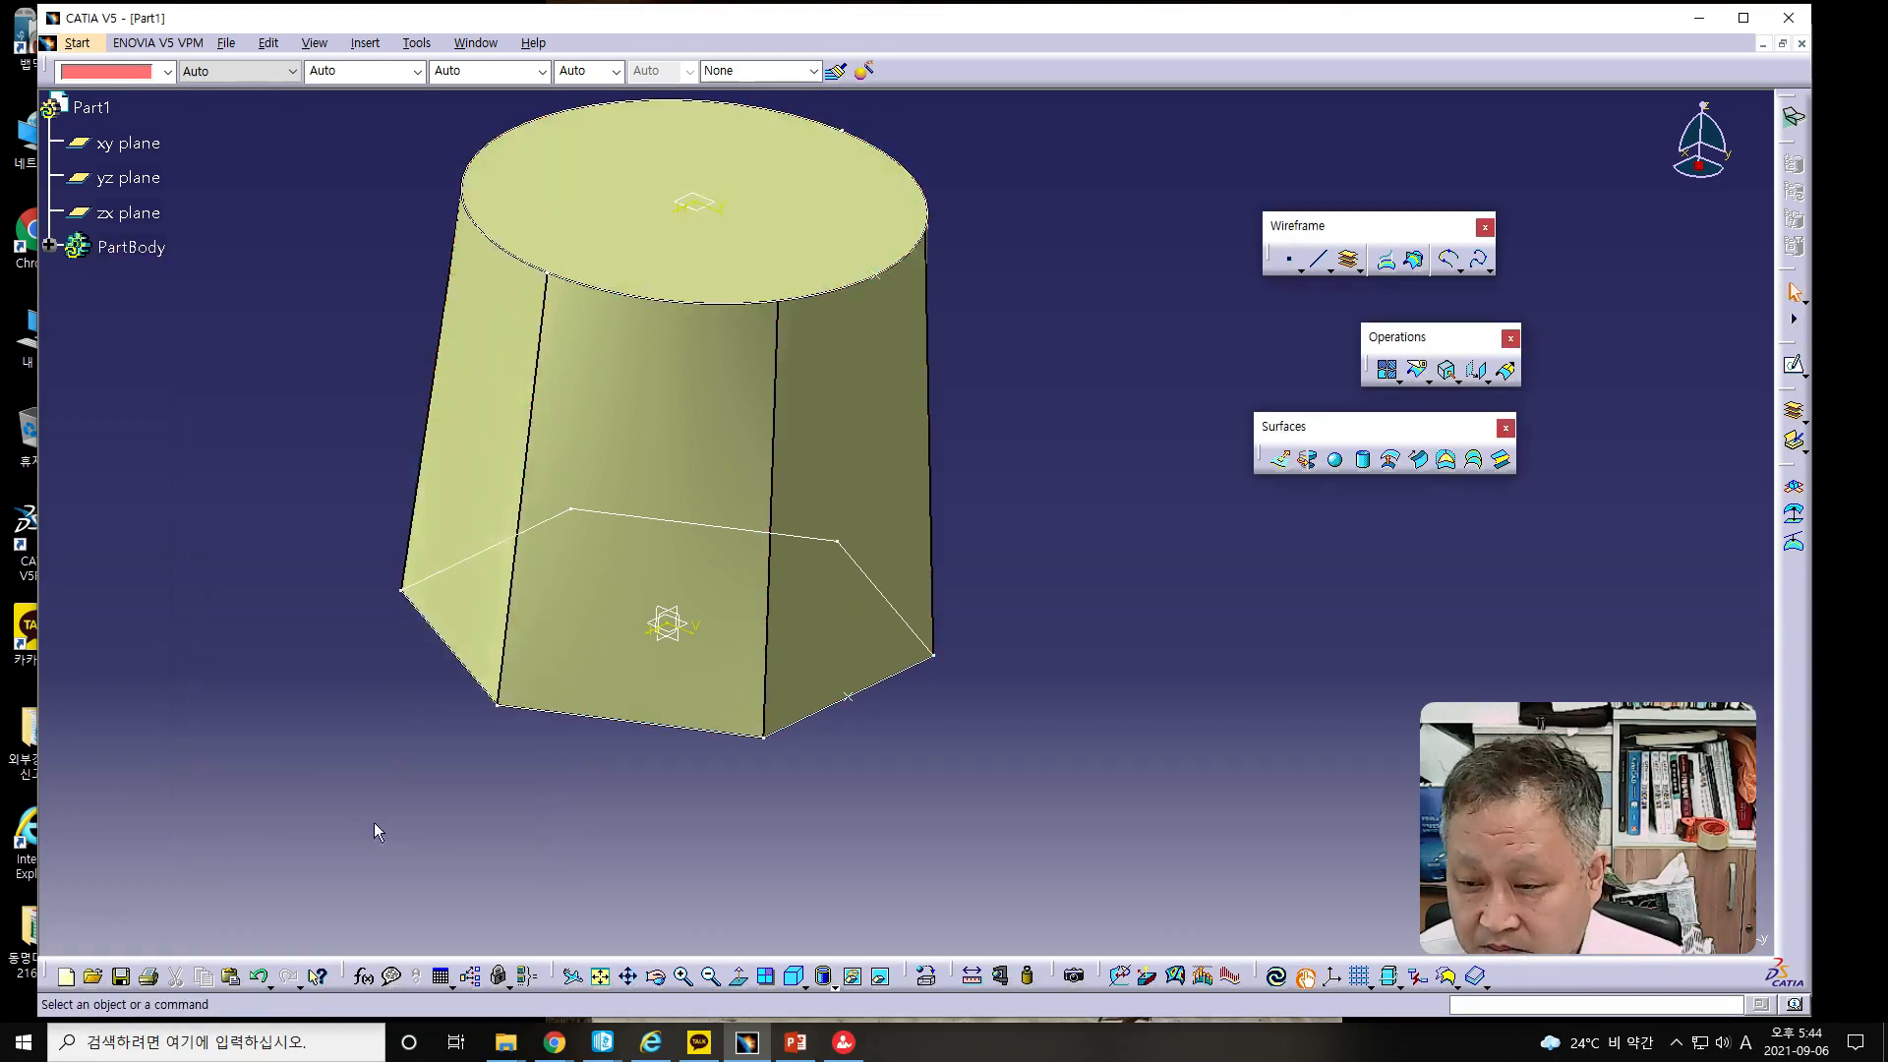
# - Close the underside of the body with a Fill surface bounded by the hexagon sketch
pyautogui.moveTo(740, 806); pyautogui.dragTo(863, 577, button='middle')
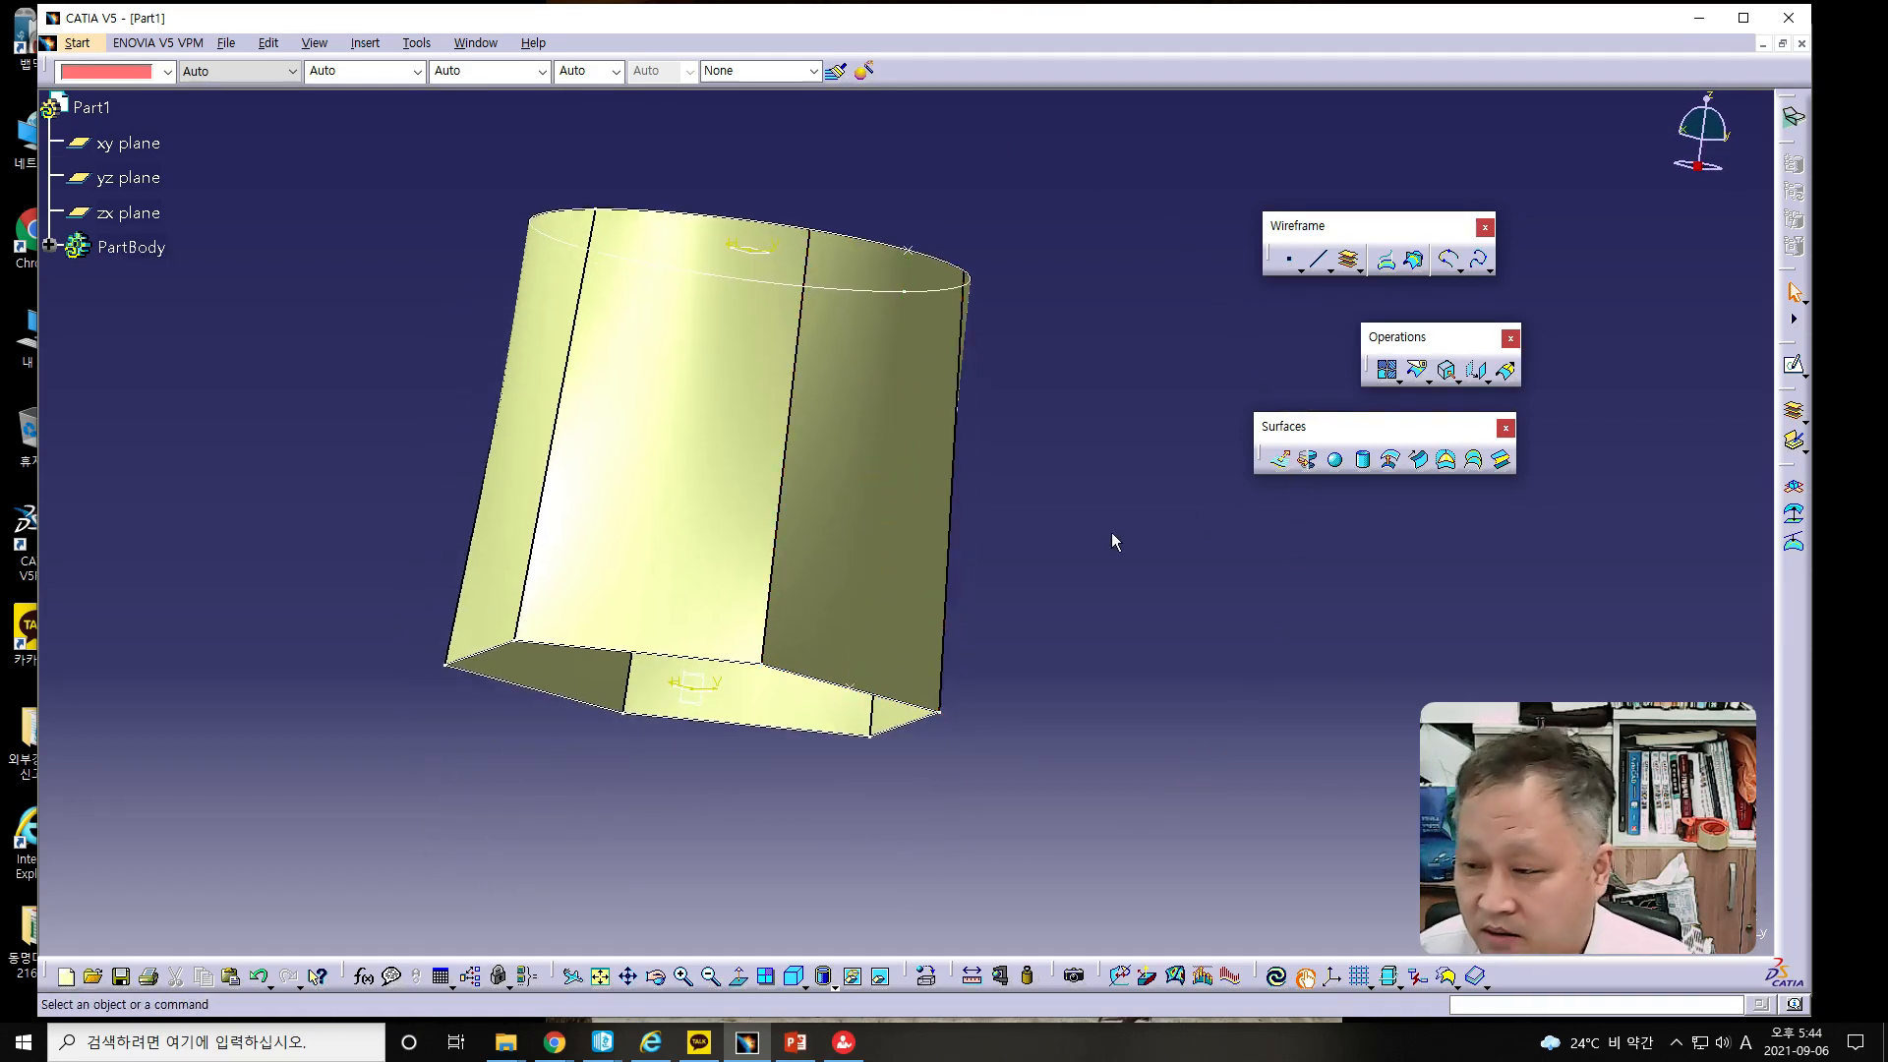
pyautogui.click(1447, 461)
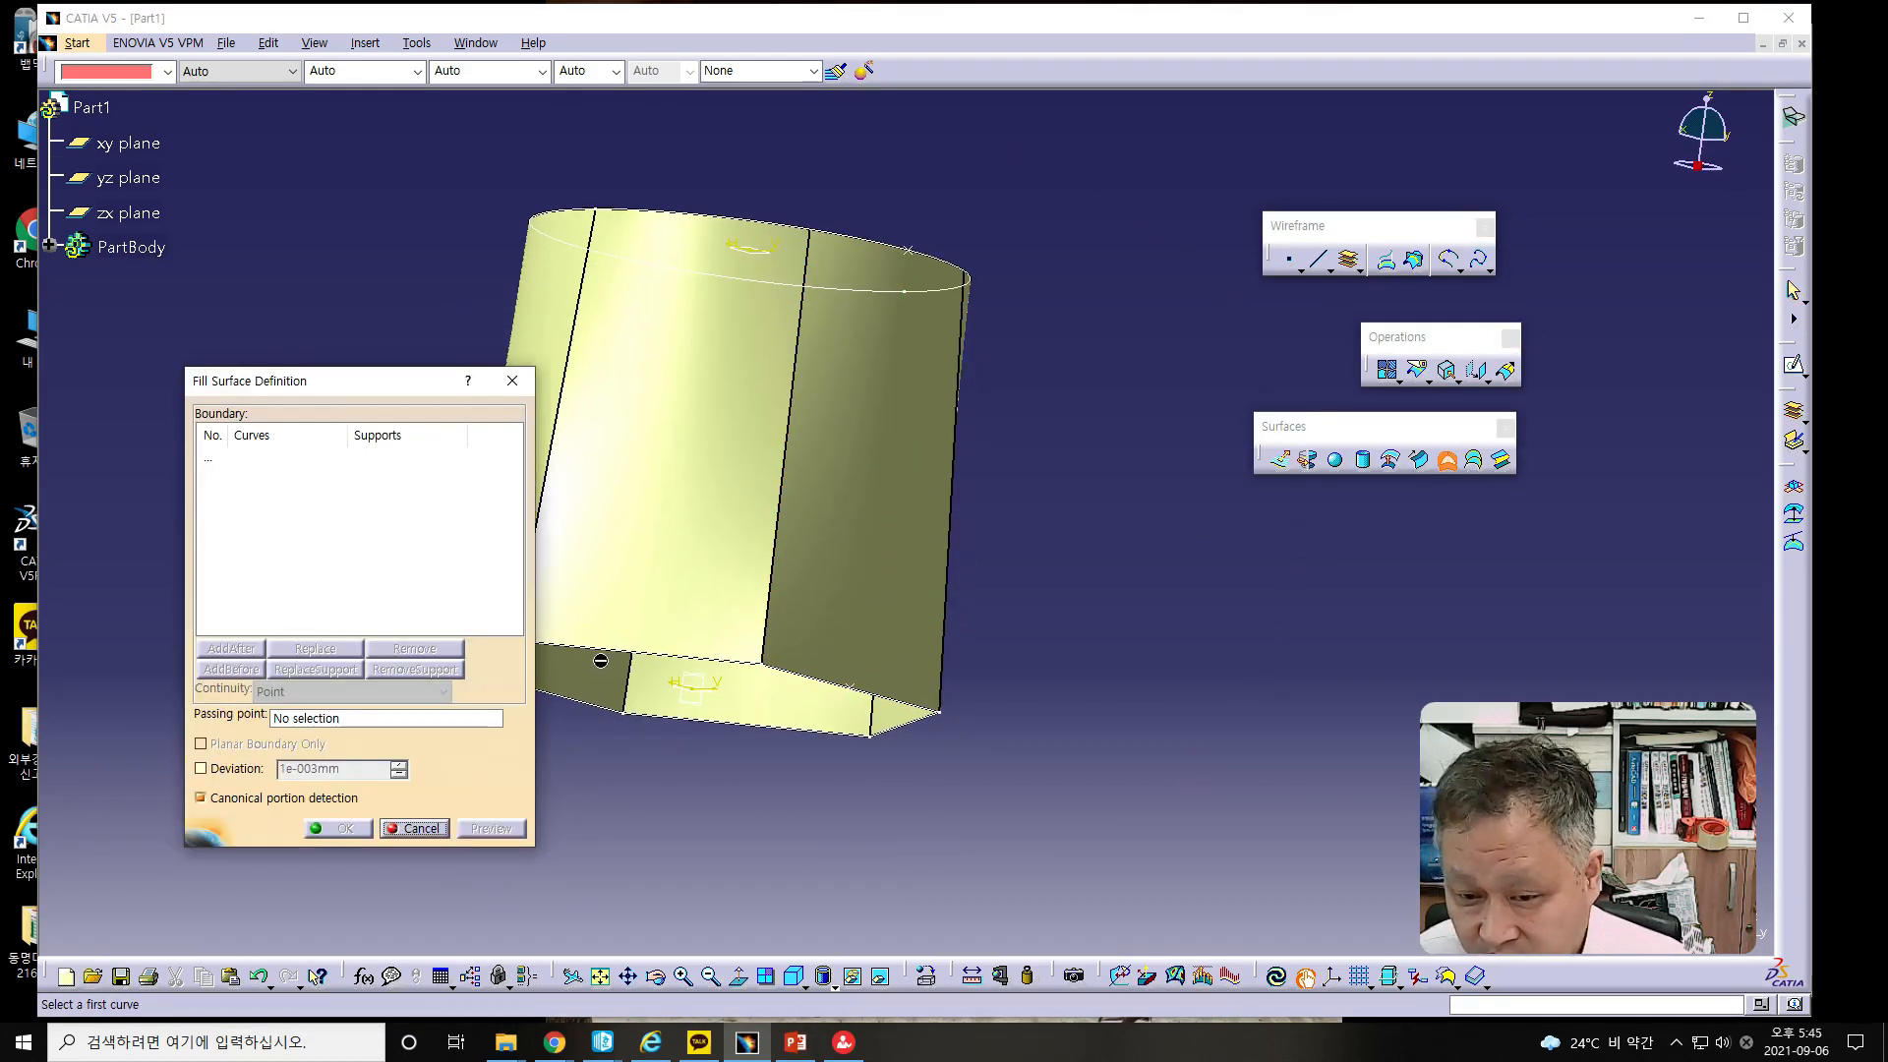
pyautogui.click(615, 705)
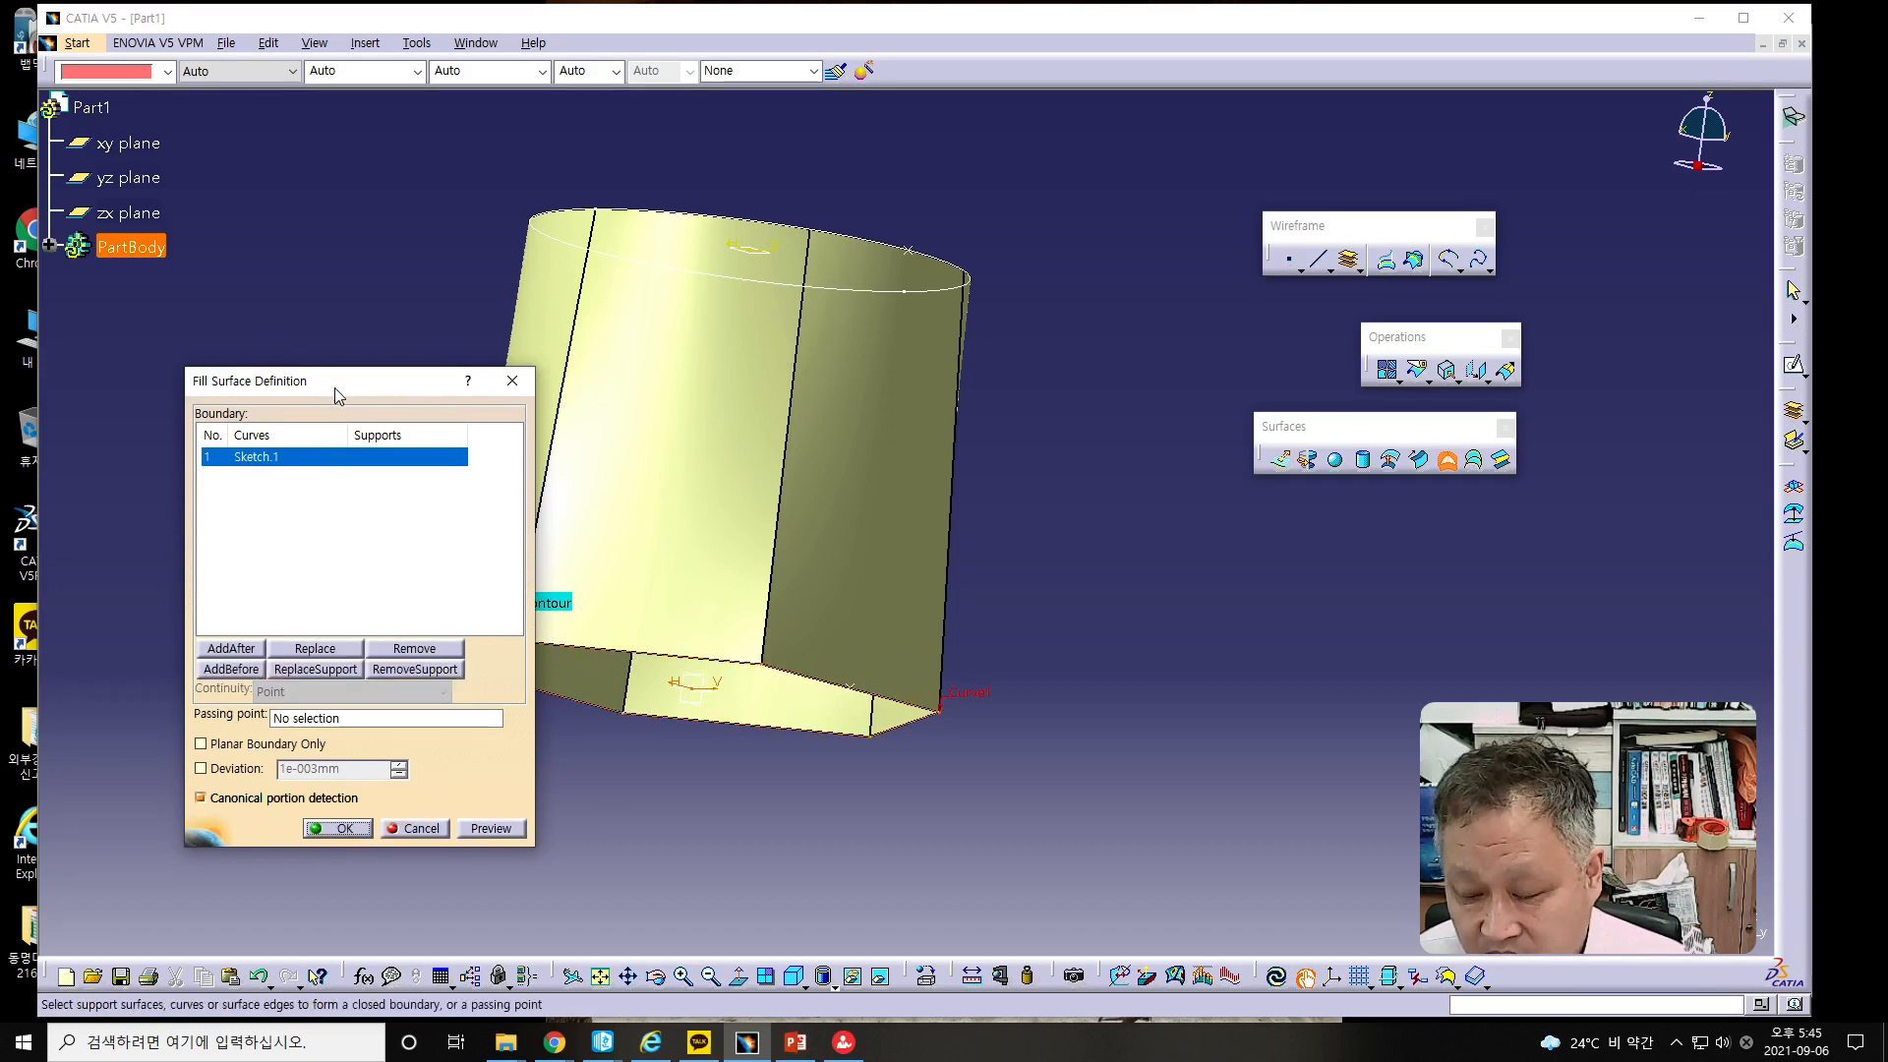
pyautogui.moveTo(339, 395); pyautogui.dragTo(249, 363)
pyautogui.click(252, 790)
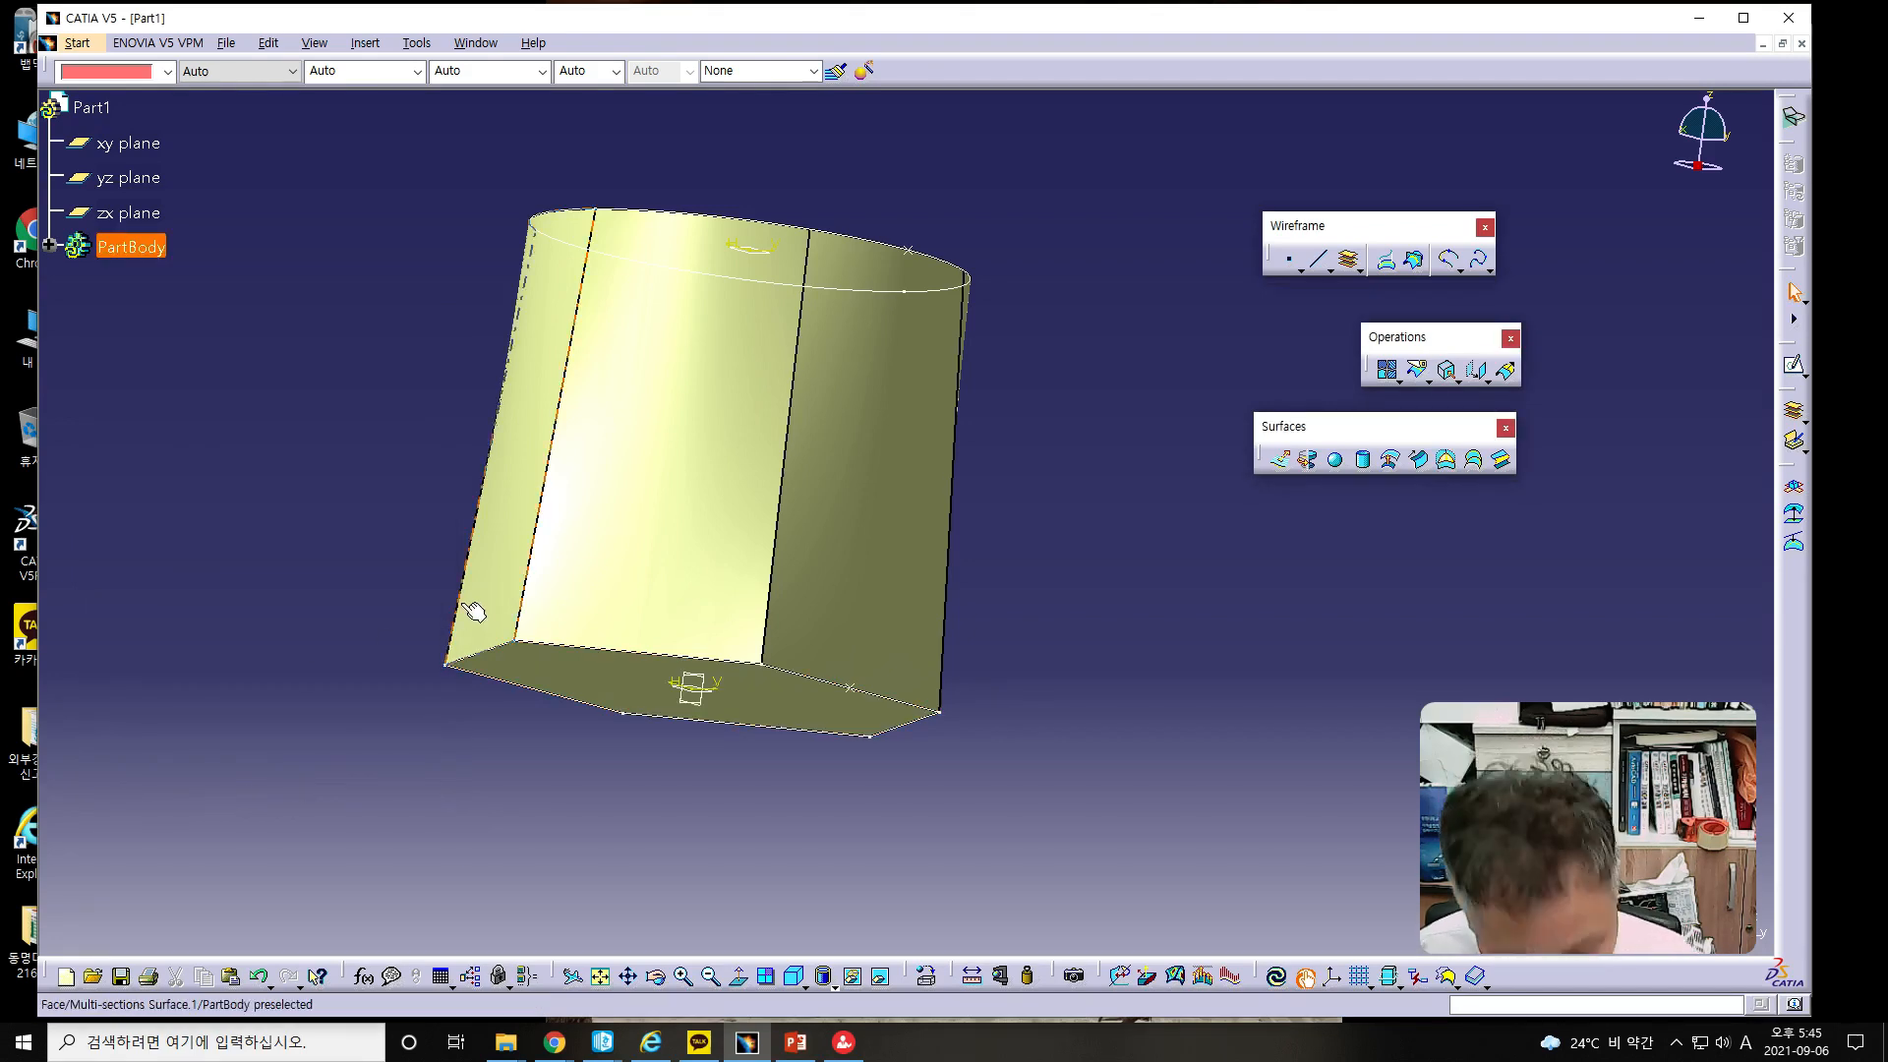
pyautogui.moveTo(570, 503); pyautogui.dragTo(635, 683, button='middle')
pyautogui.moveTo(860, 459); pyautogui.dragTo(906, 522, button='middle')
pyautogui.moveTo(967, 460); pyautogui.dragTo(1118, 566, button='middle')
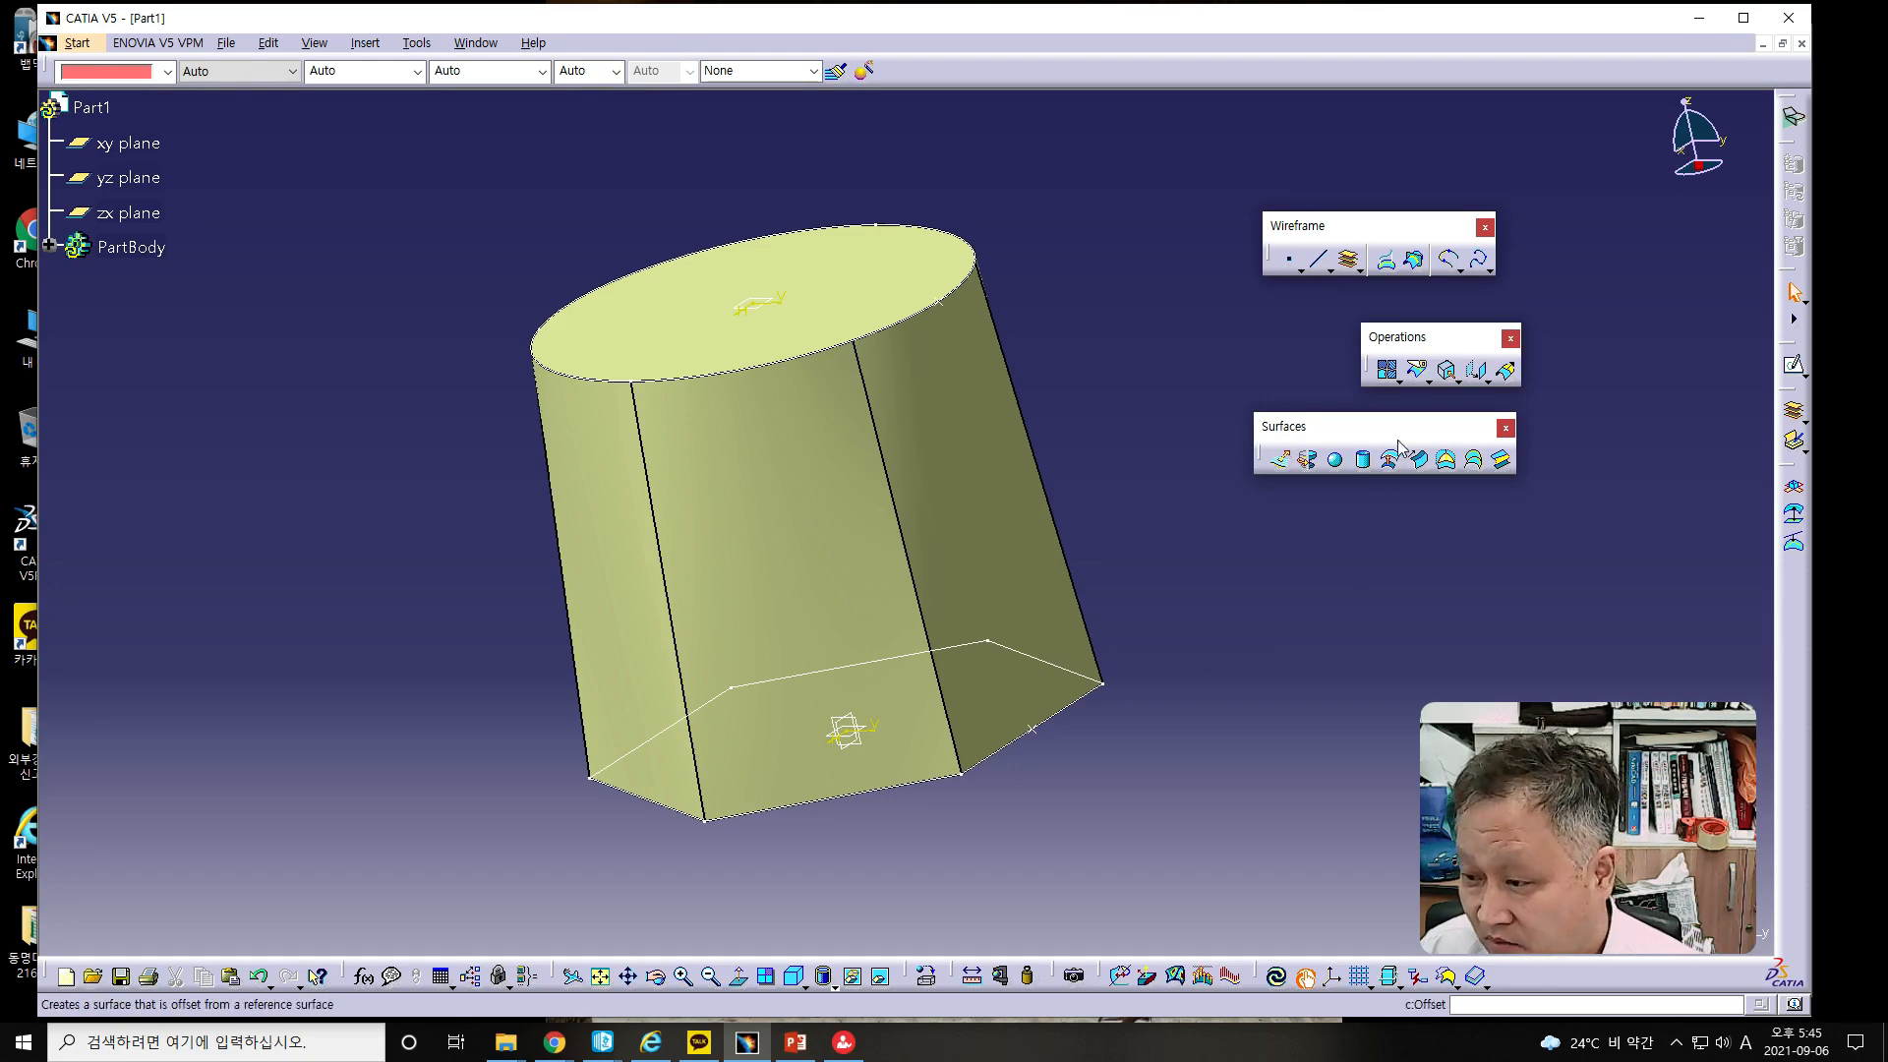
# - Join the upper fill, the multi-sections surface and the bottom fill into one closed surface, and expand PartBody in the specification tree
pyautogui.click(1390, 372)
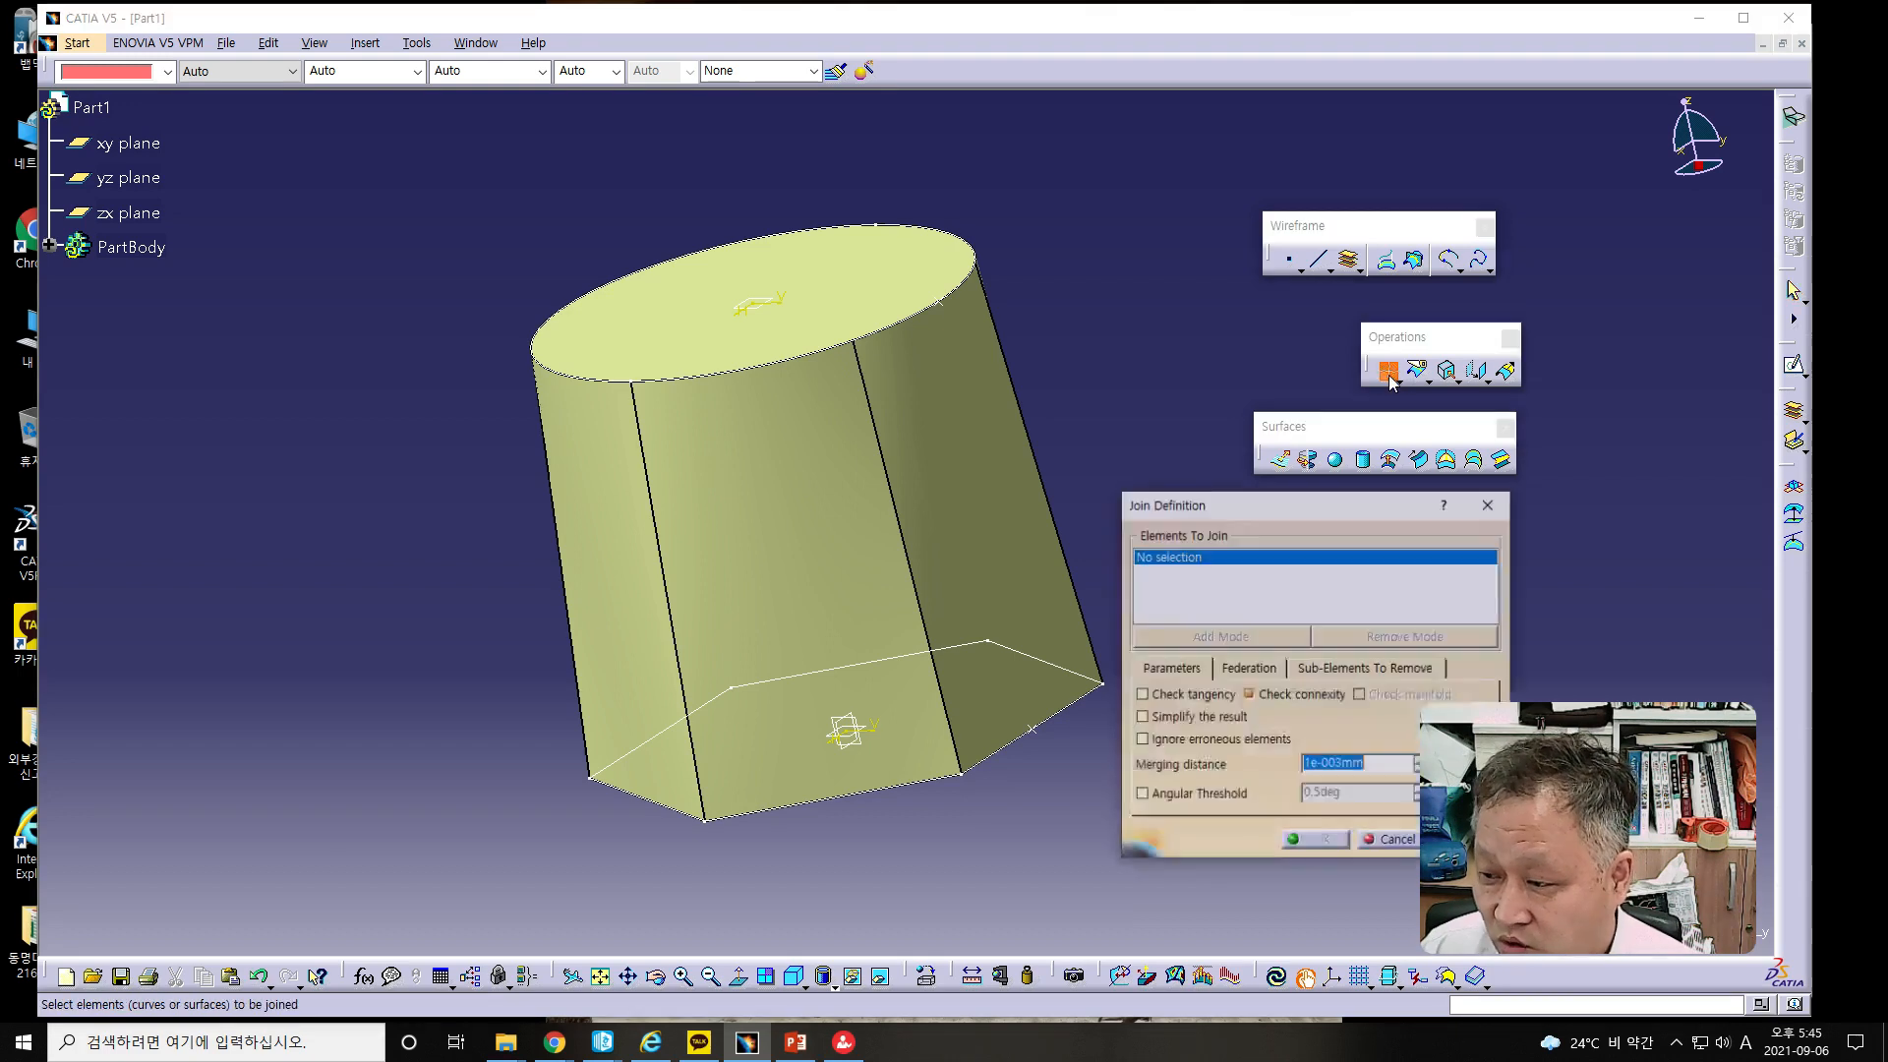
pyautogui.click(738, 329)
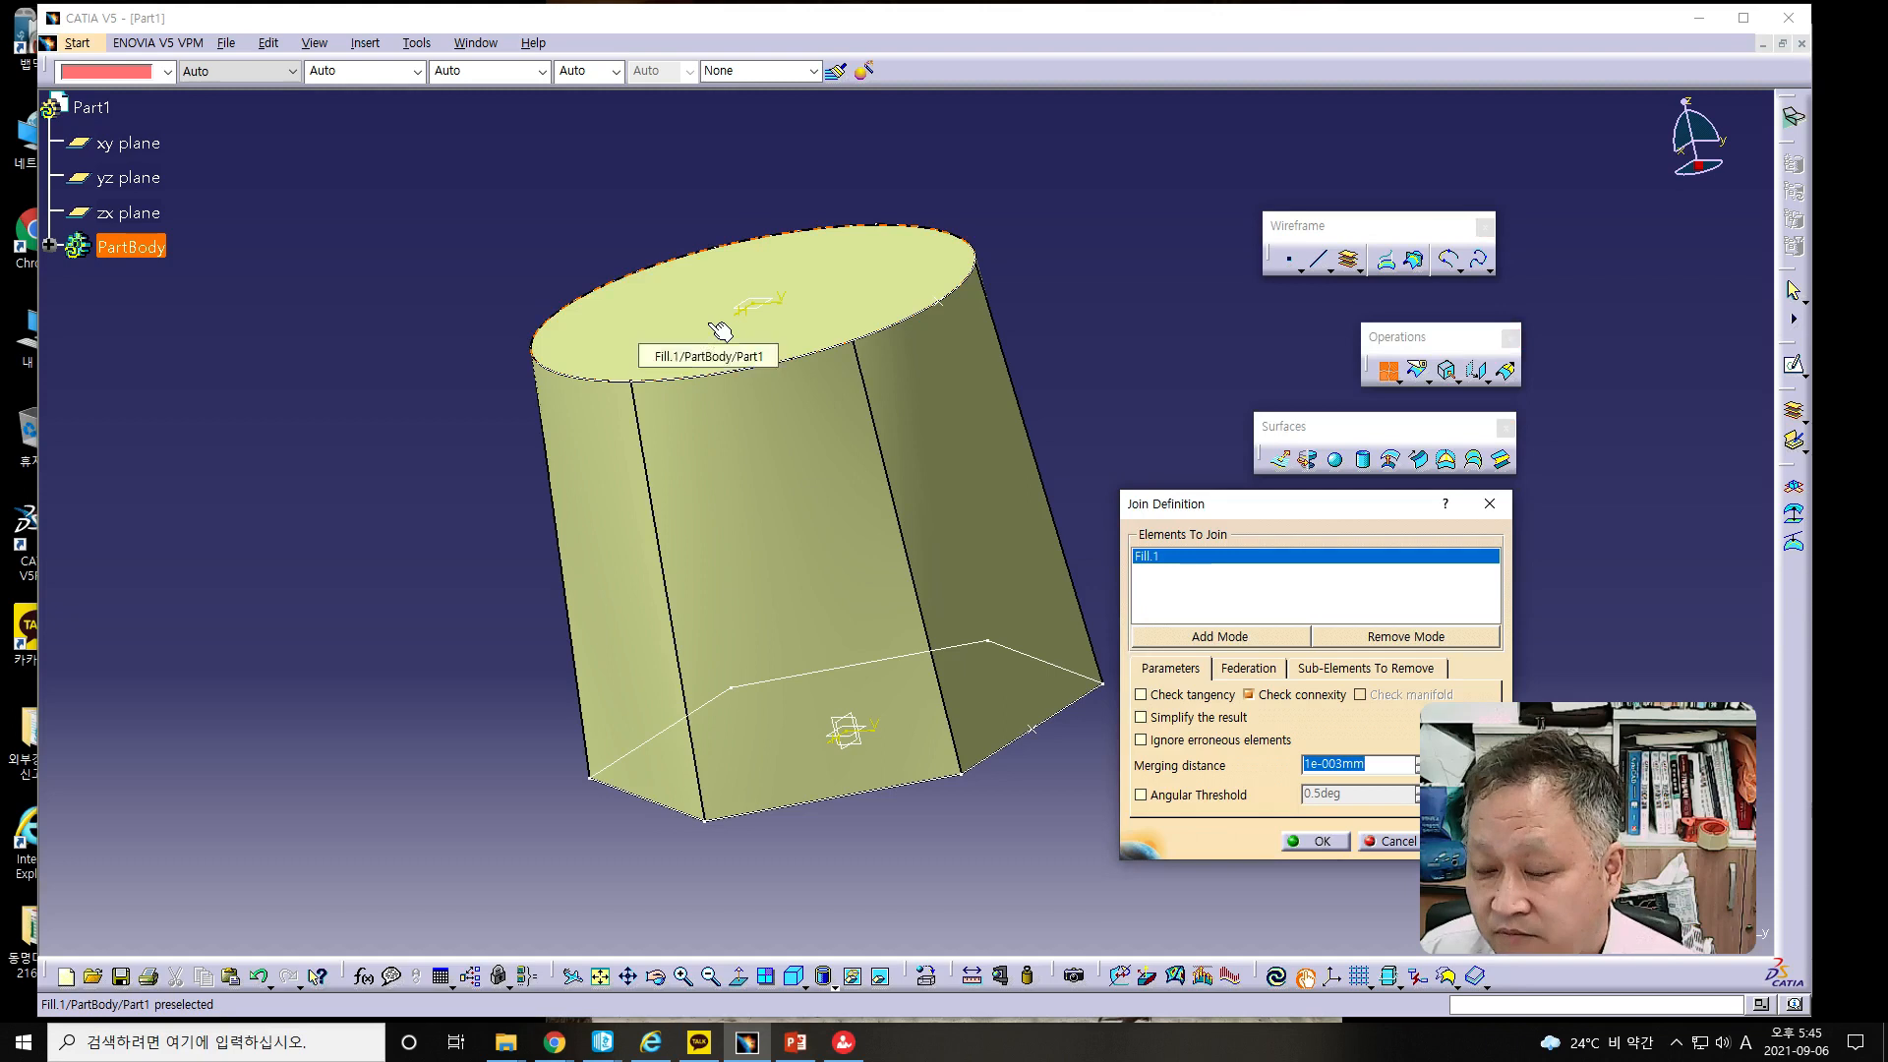
pyautogui.click(790, 539)
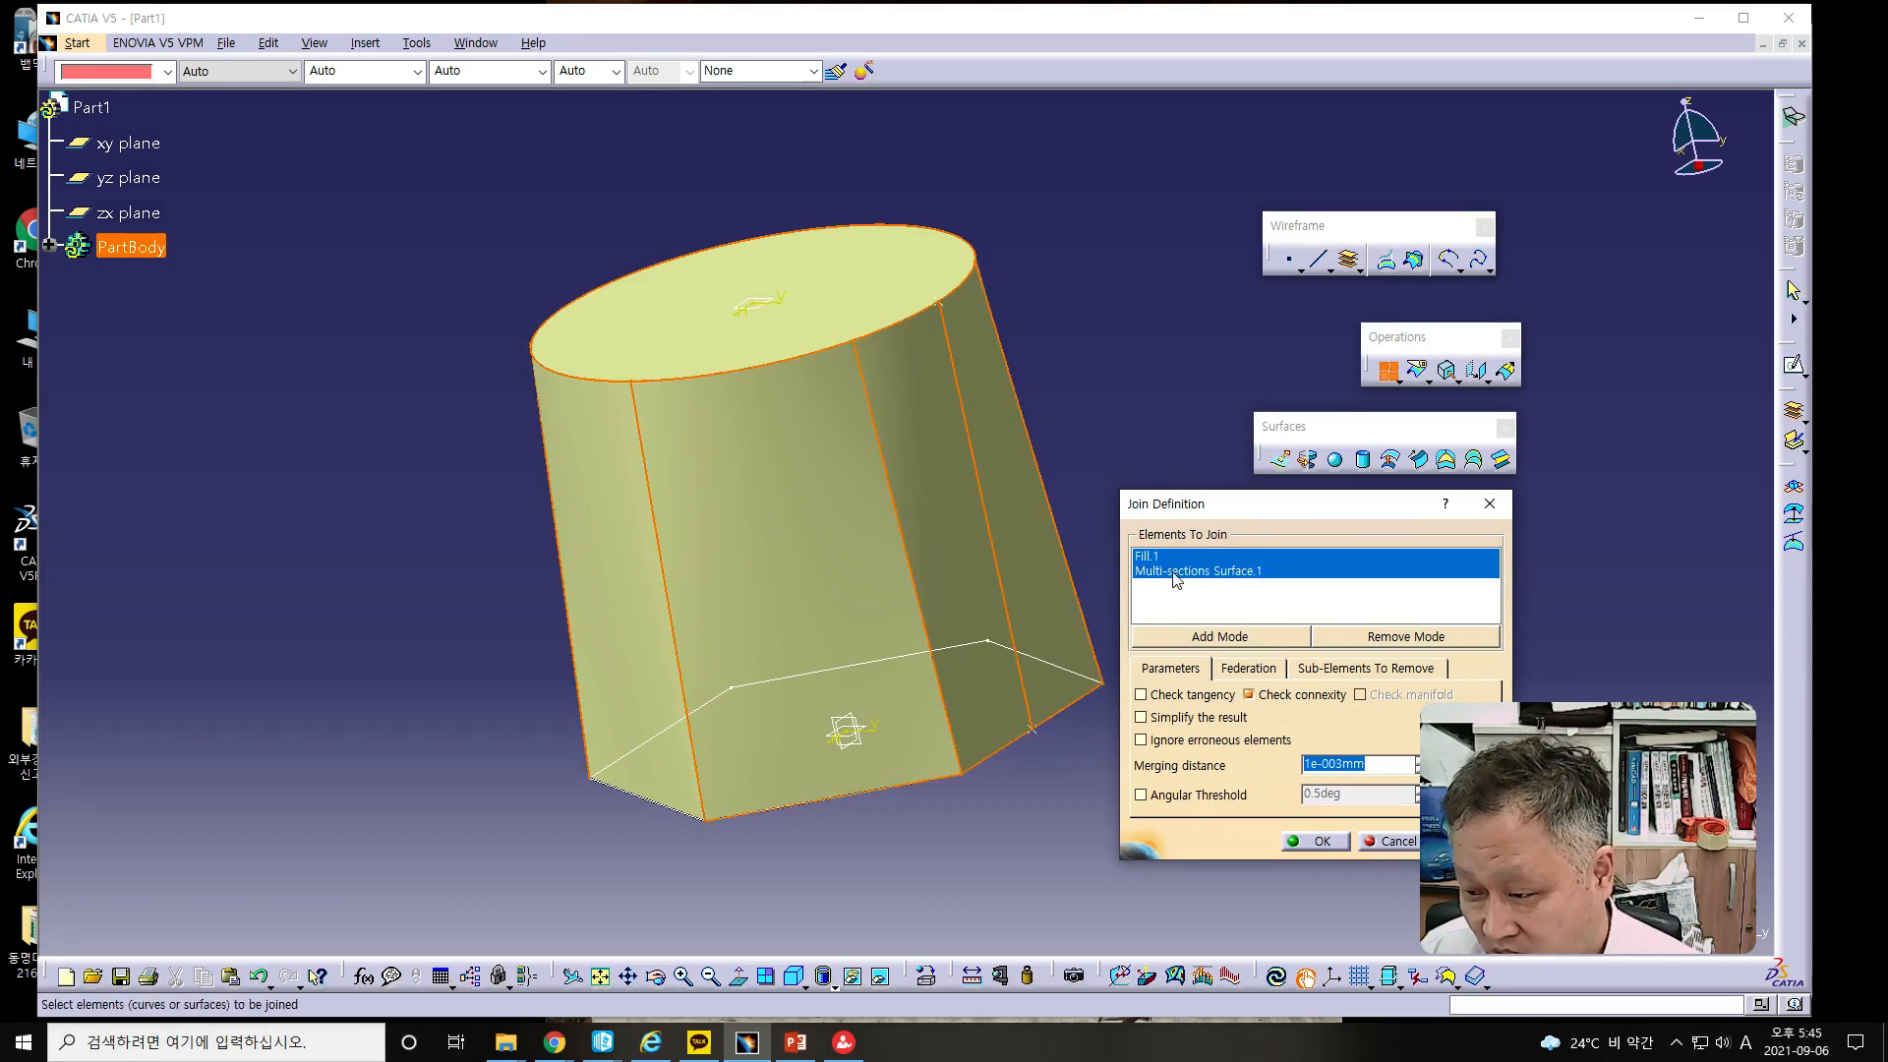
pyautogui.moveTo(1003, 822); pyautogui.dragTo(942, 821, button='middle')
pyautogui.click(984, 885)
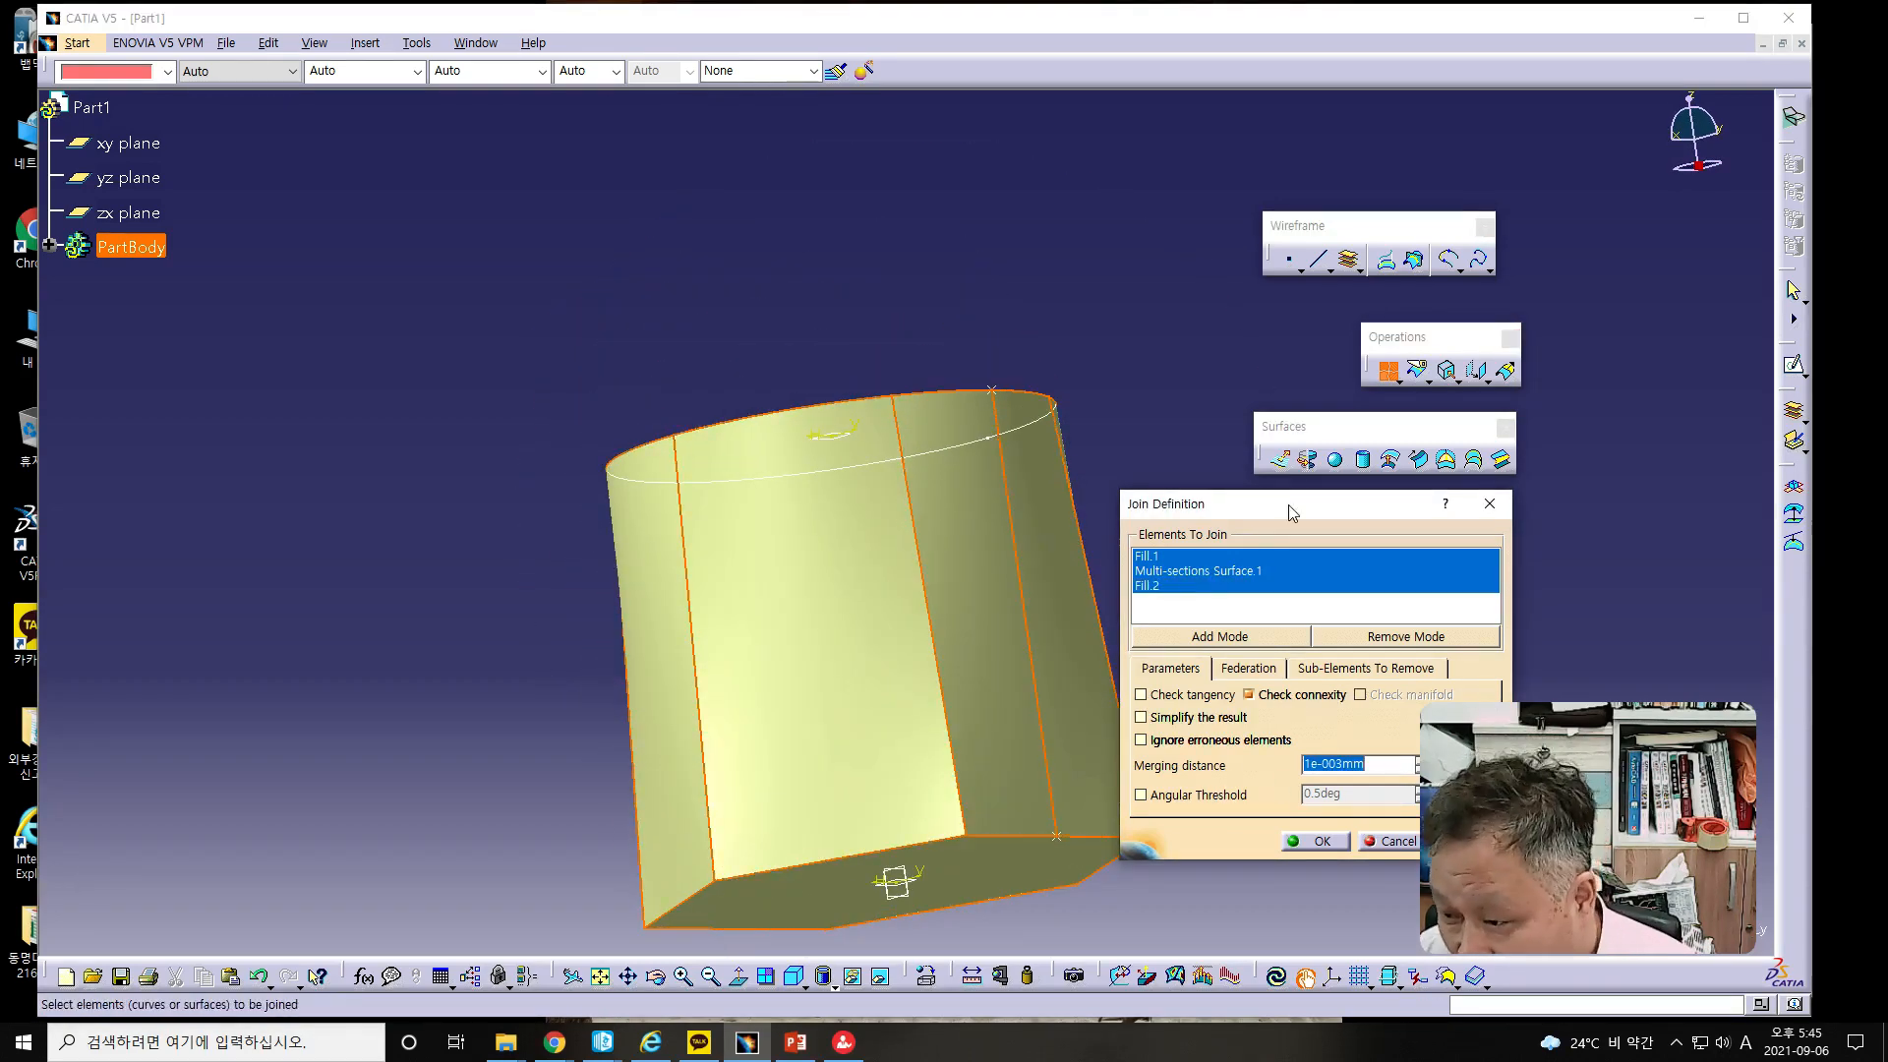
pyautogui.moveTo(1288, 504); pyautogui.dragTo(1284, 412)
pyautogui.click(1311, 749)
pyautogui.click(49, 245)
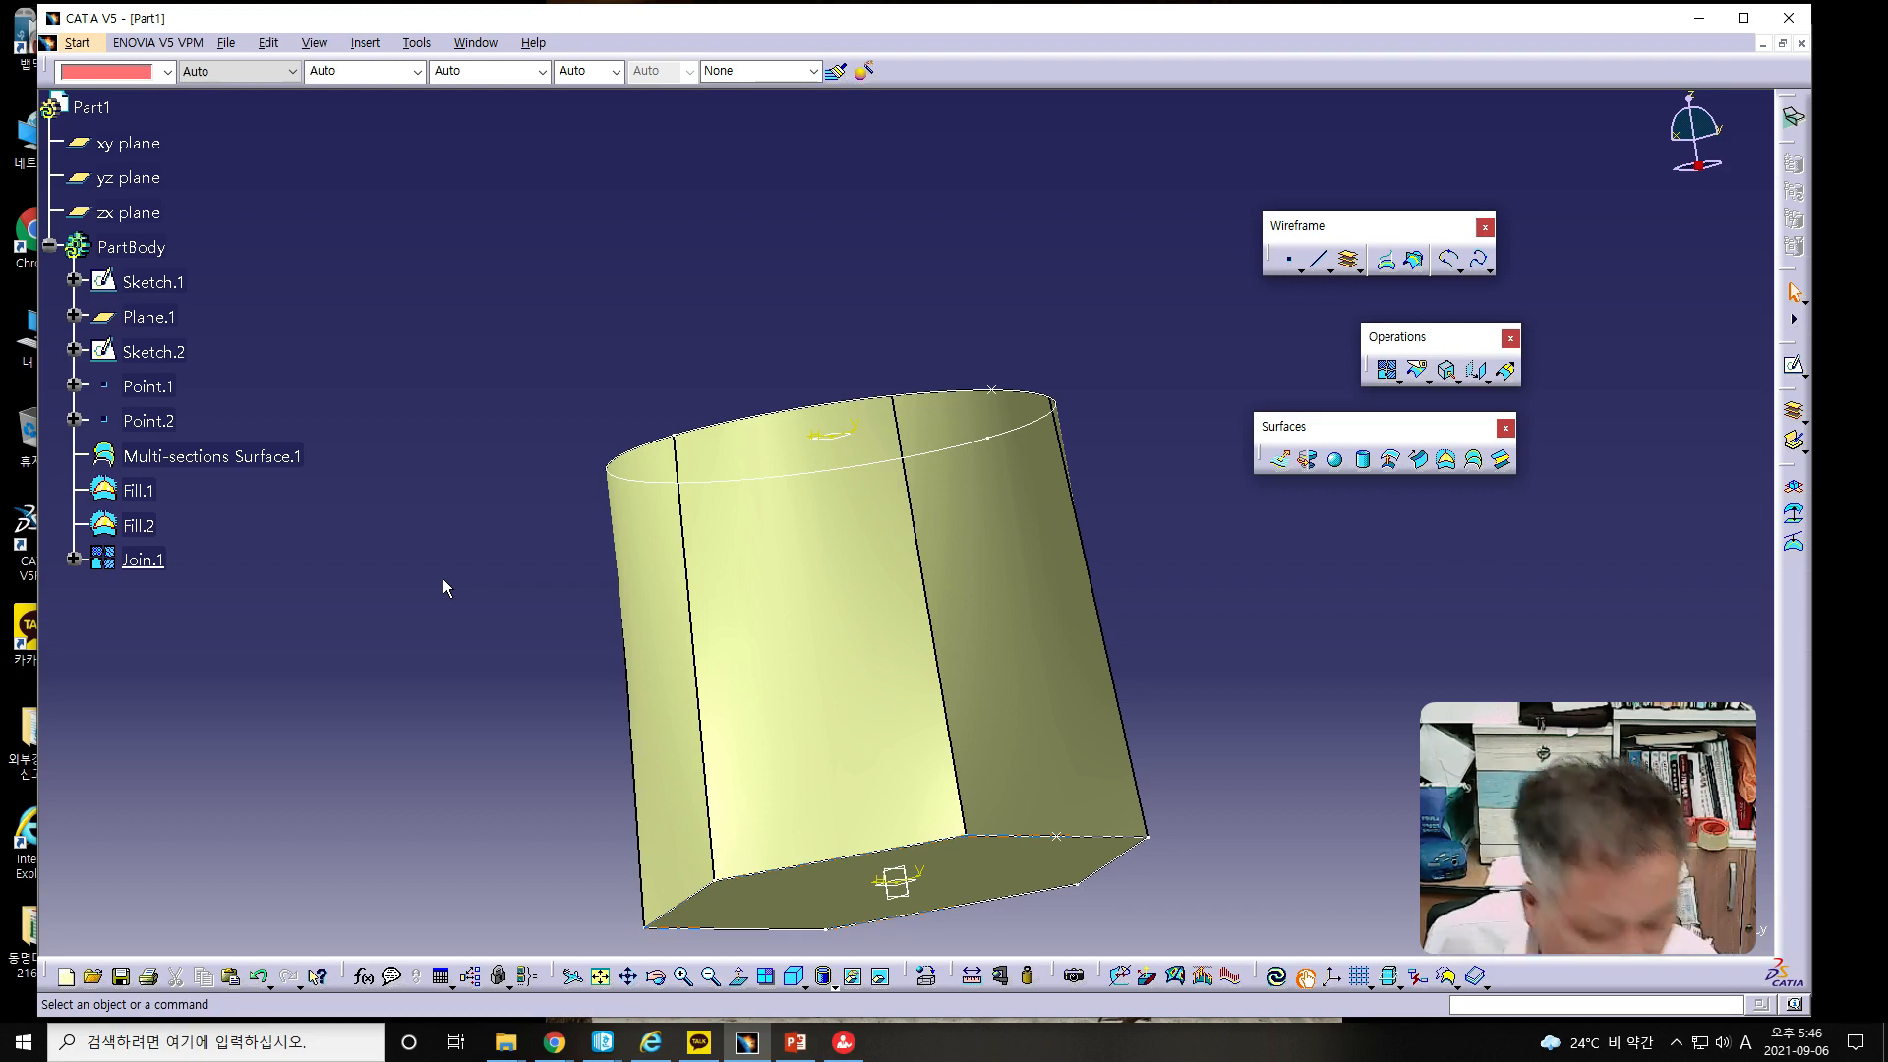
# - Switch to the Part Design workbench and turn the joined surface into a solid with Close Surface
pyautogui.click(76, 44)
pyautogui.click(101, 63)
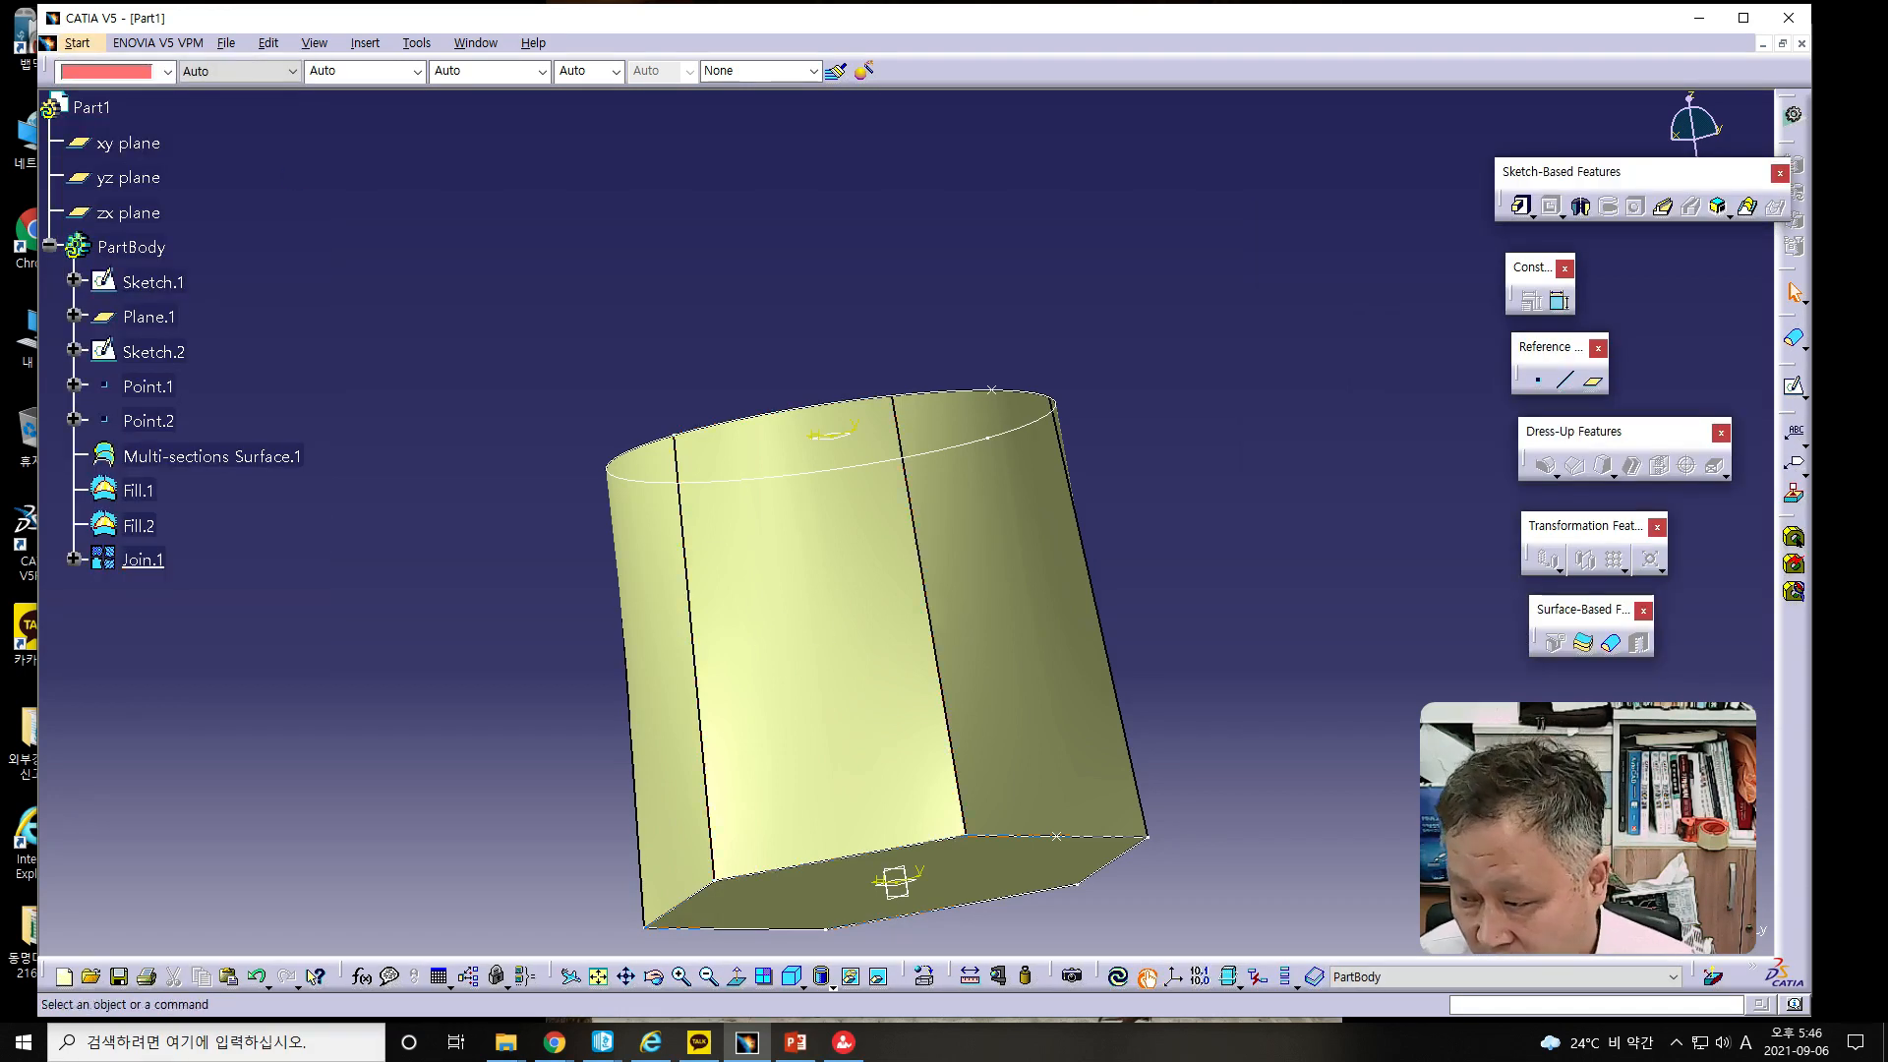
pyautogui.click(1612, 645)
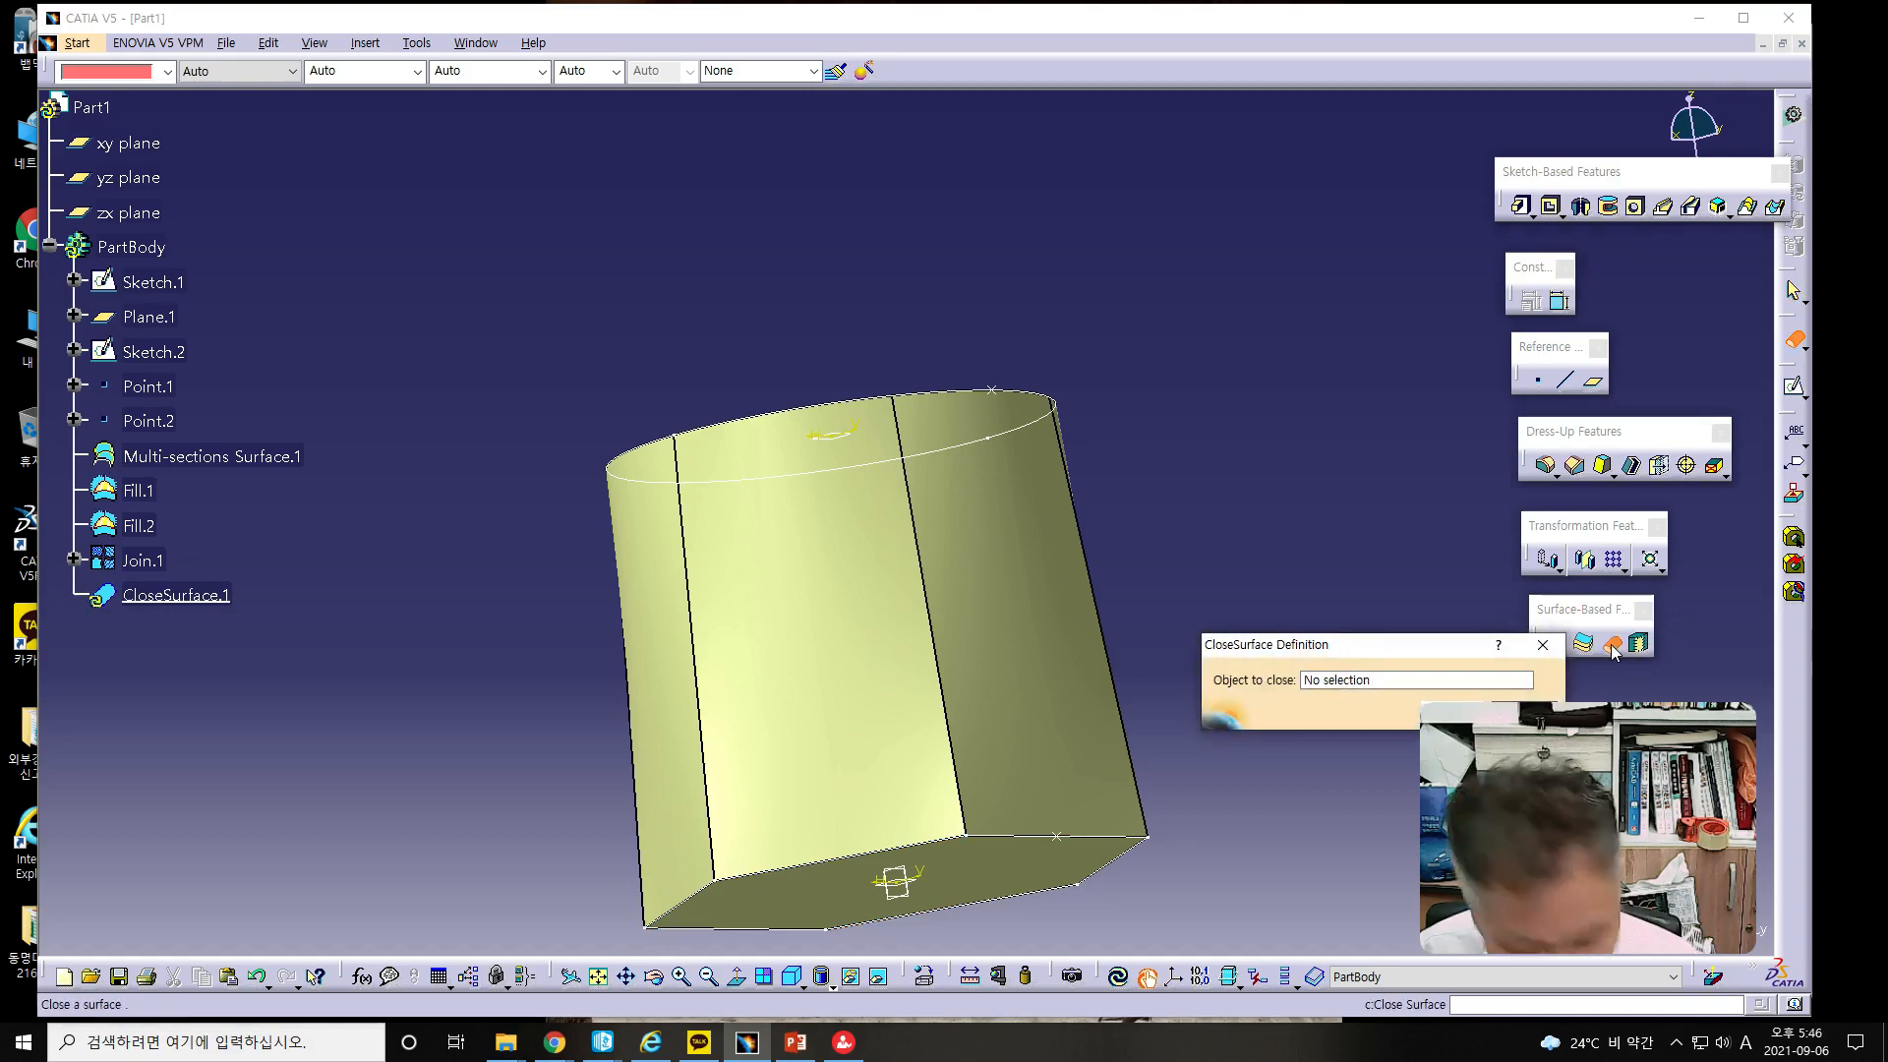
pyautogui.click(1352, 678)
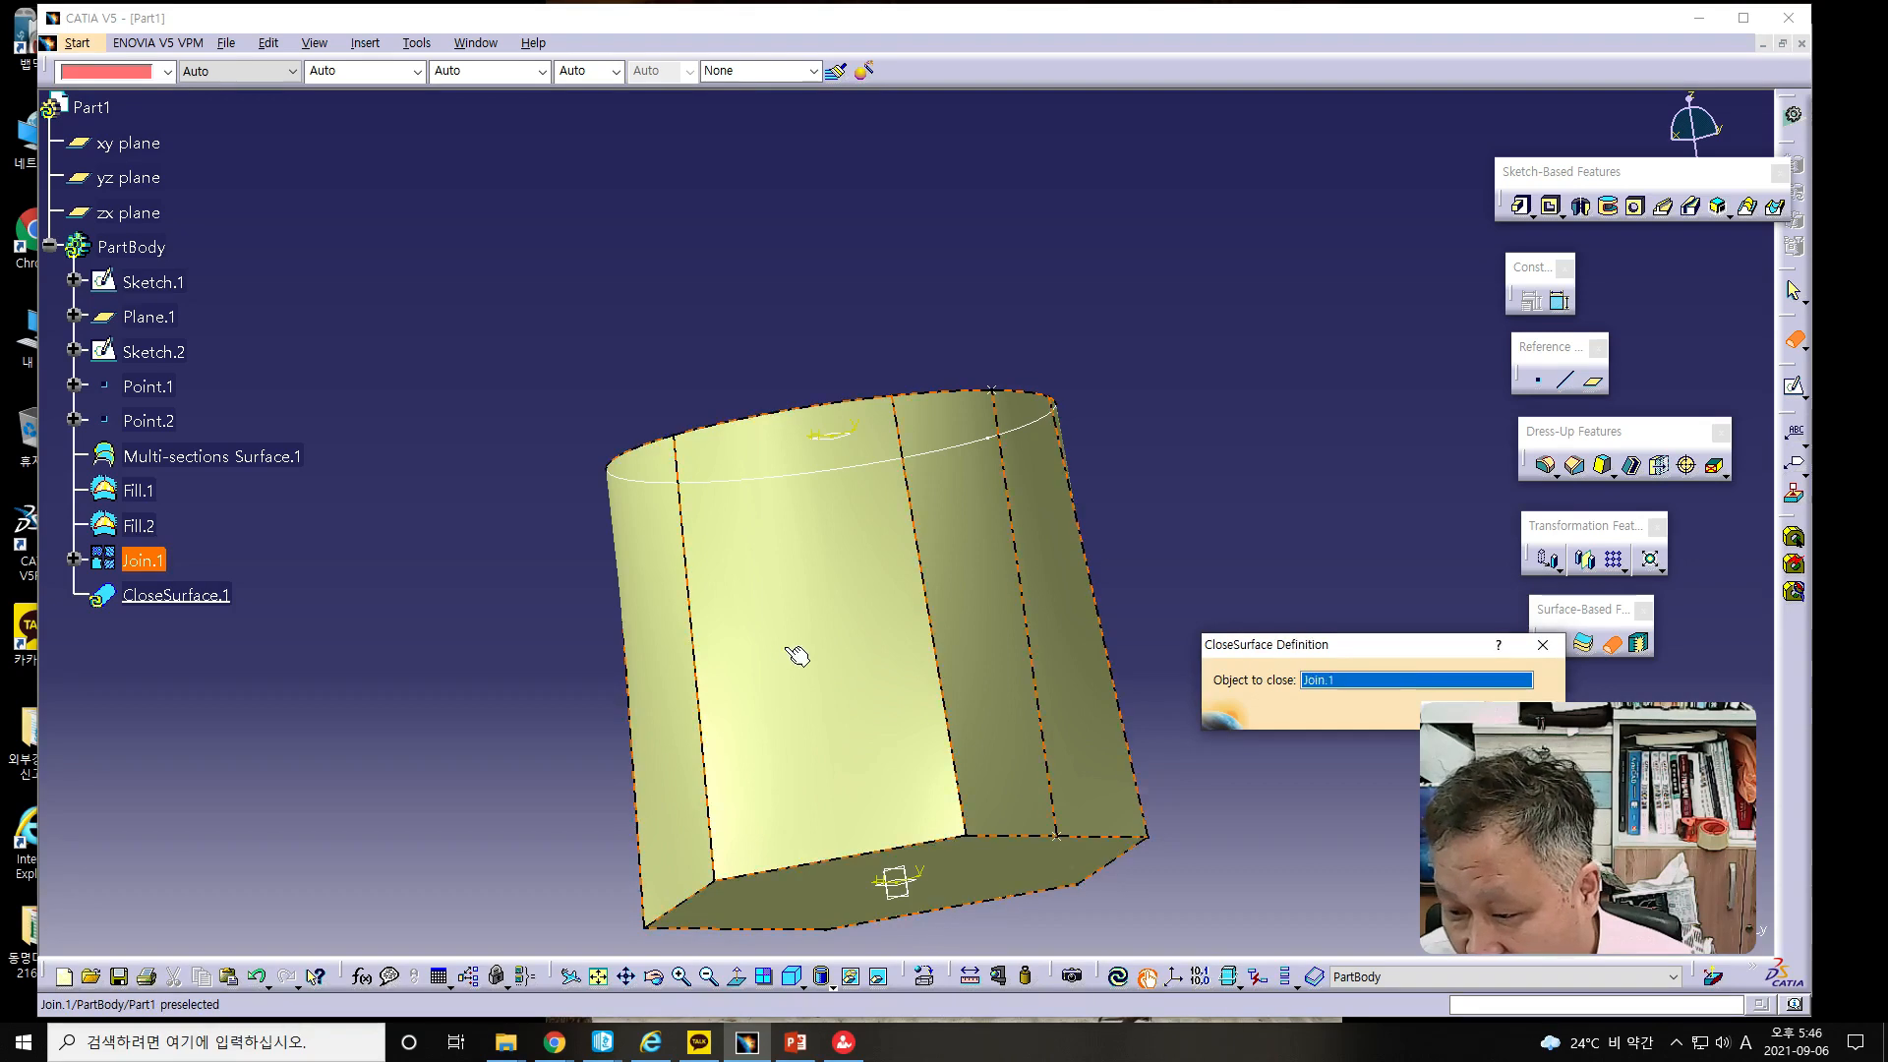
pyautogui.click(942, 678)
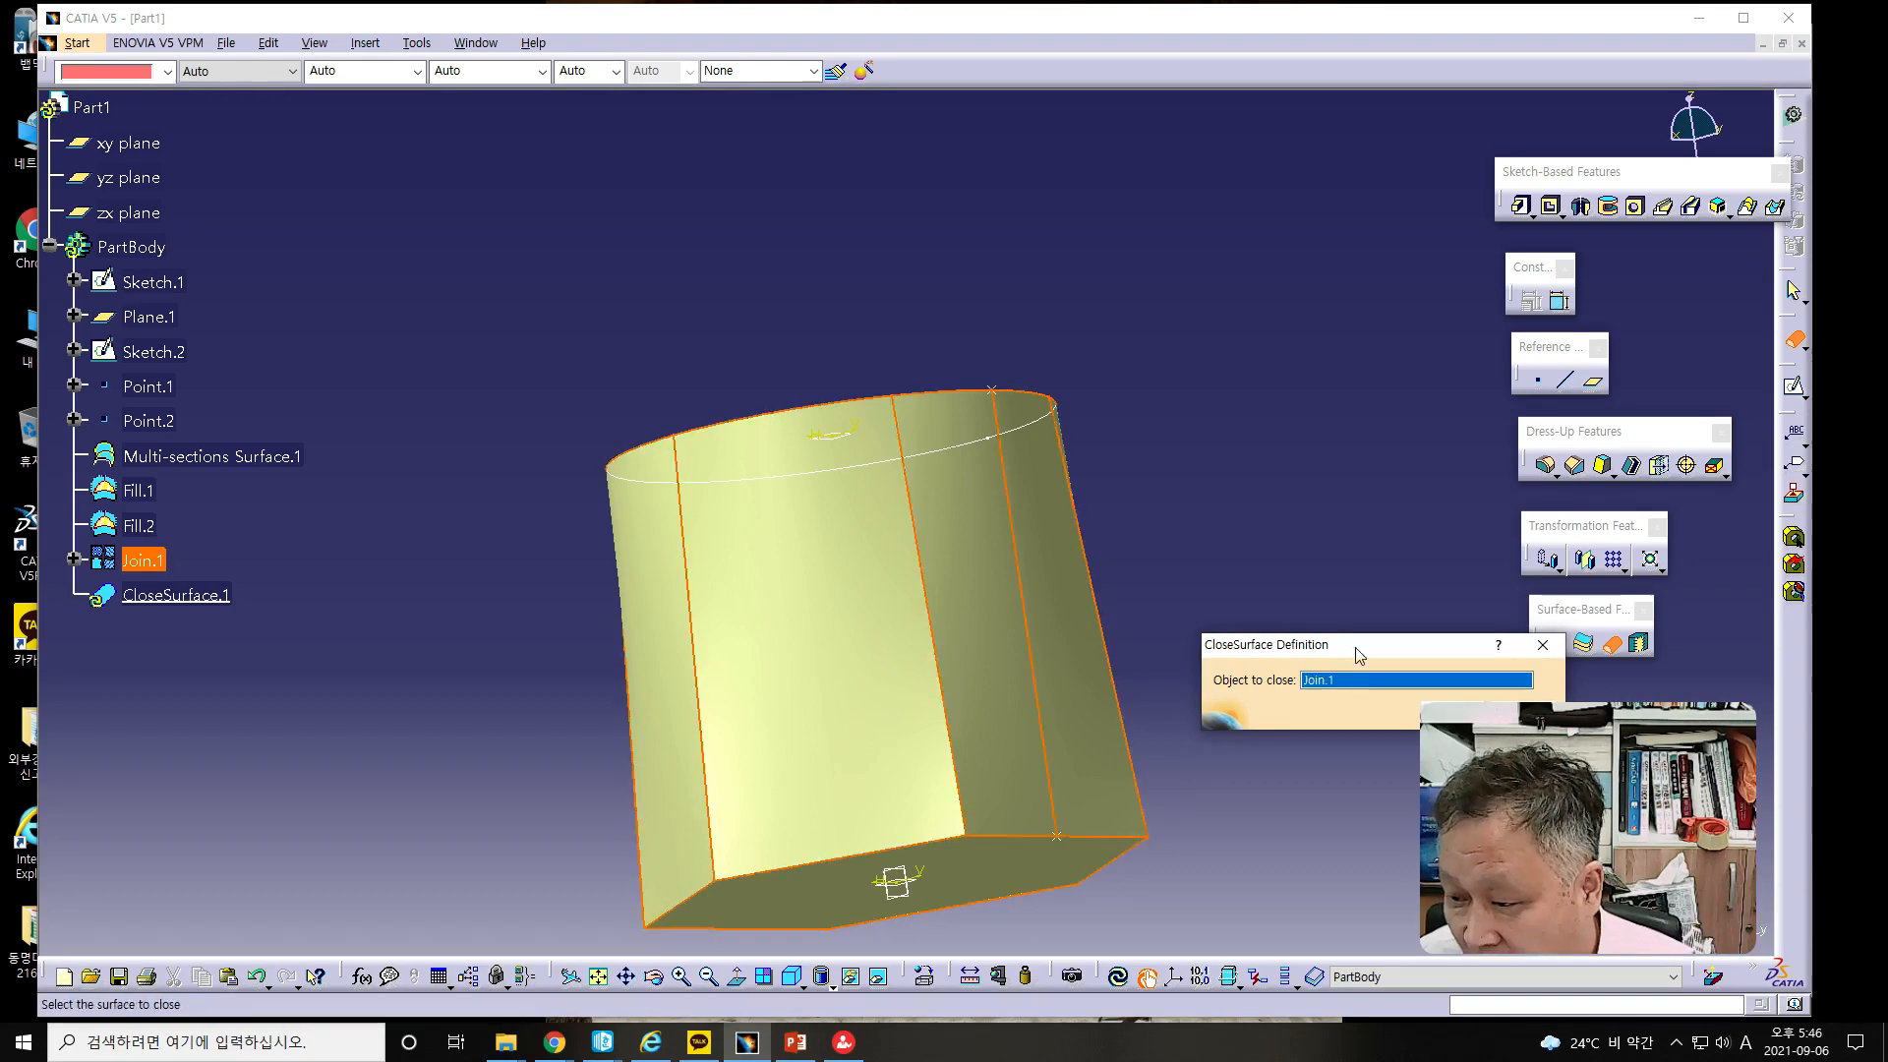
pyautogui.moveTo(1357, 657); pyautogui.dragTo(1327, 488)
pyautogui.click(1390, 542)
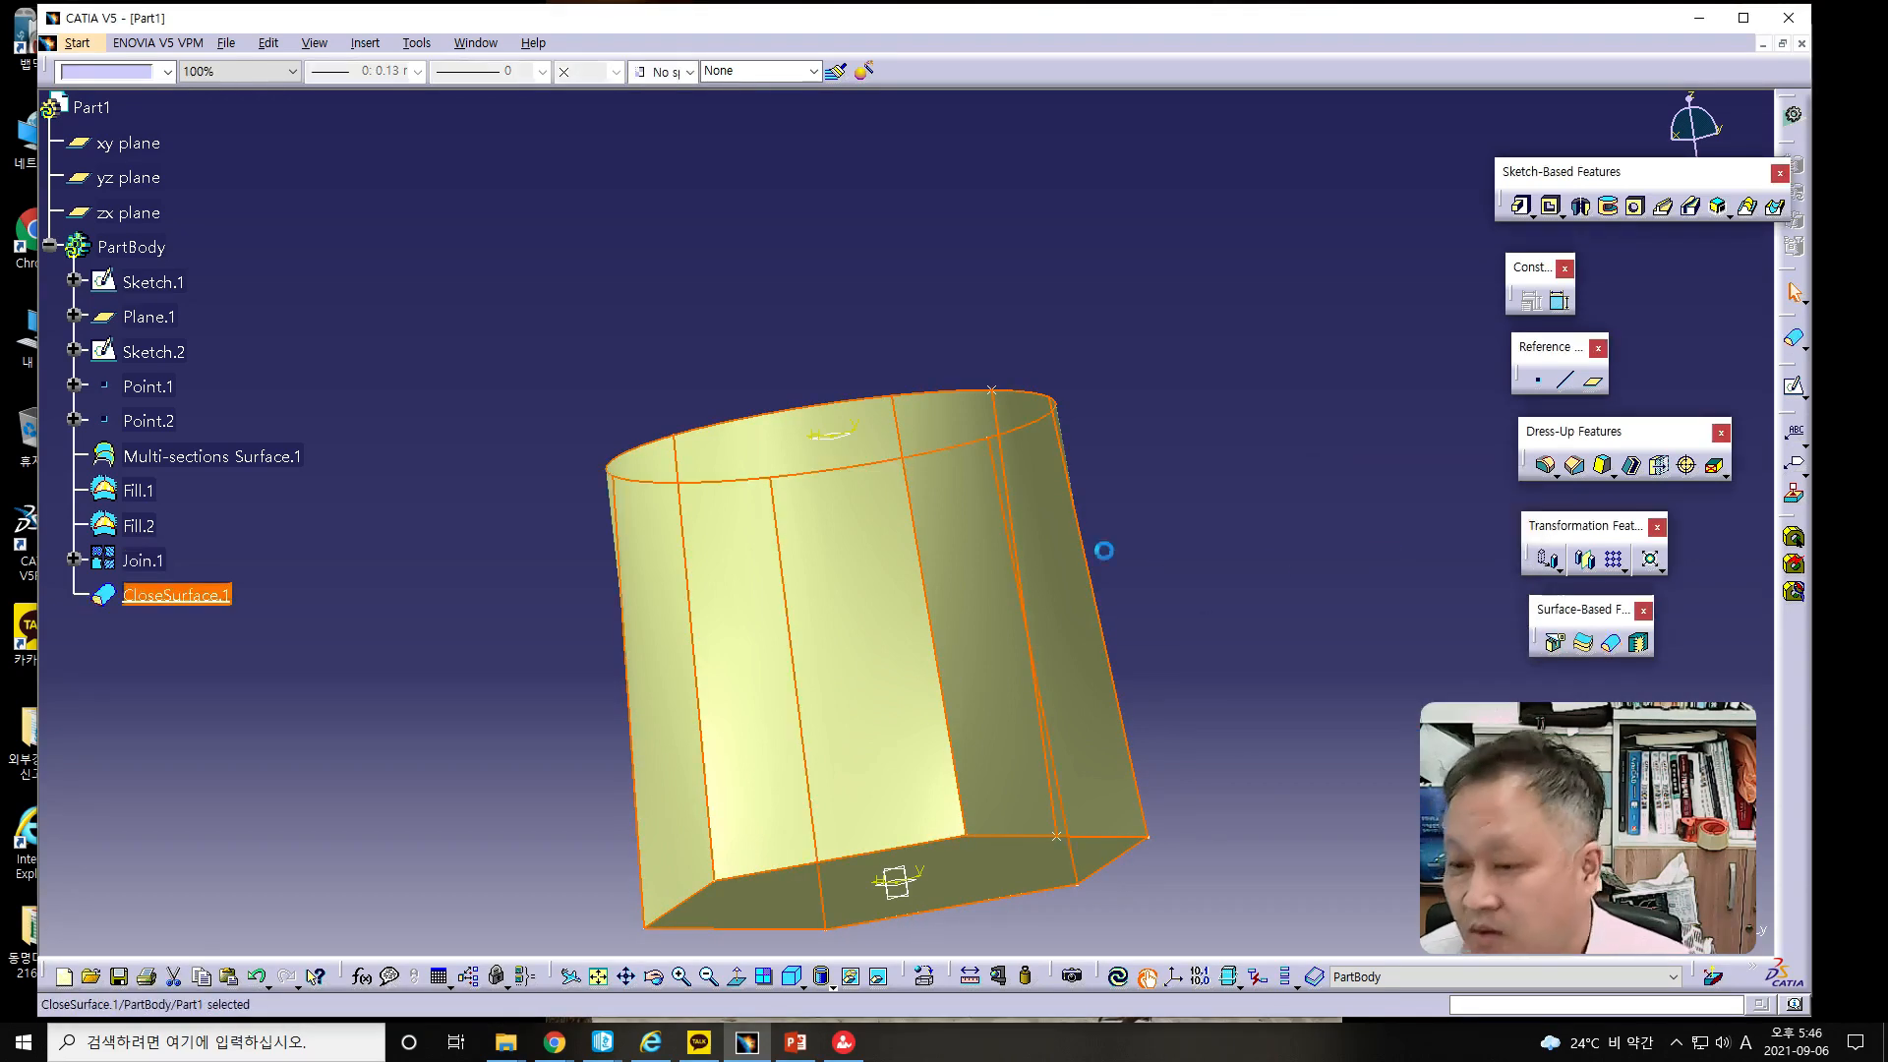
# - Hide all surfaces in the part, leaving the closed solid displayed
pyautogui.moveTo(801, 476); pyautogui.dragTo(826, 652, button='middle')
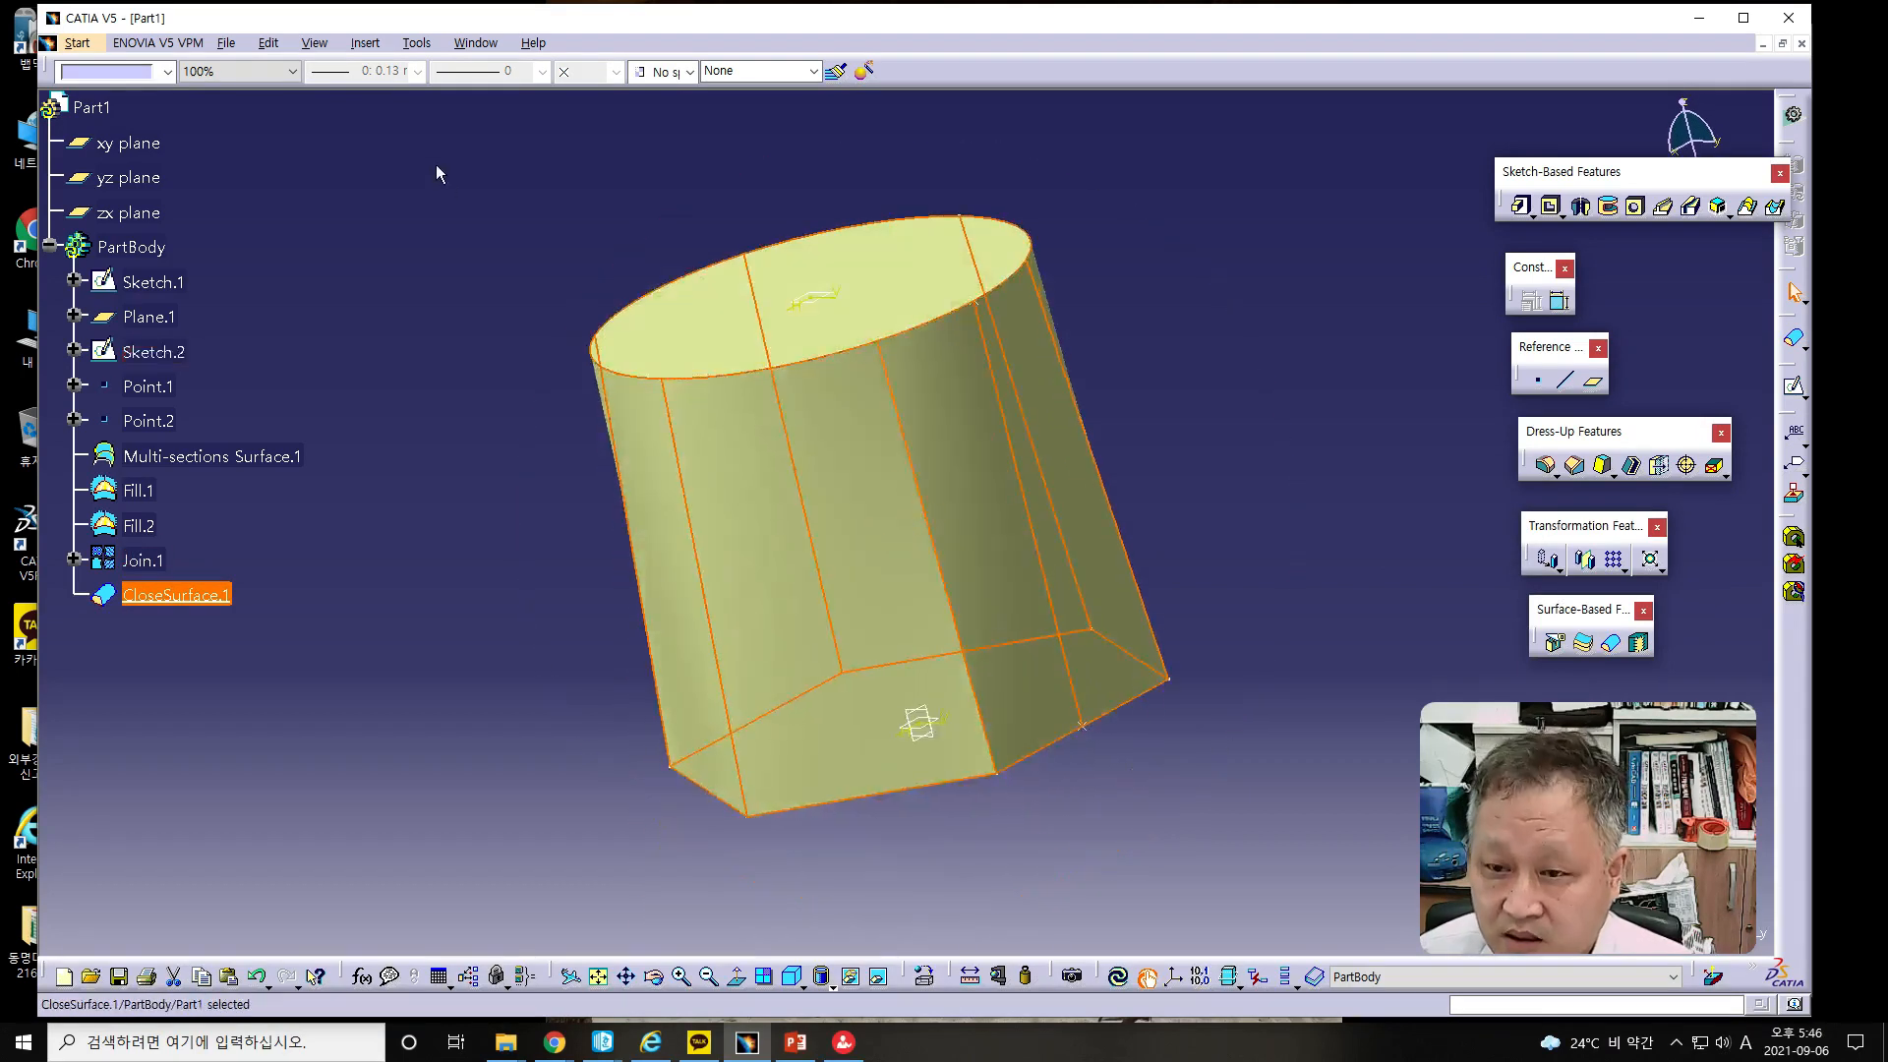
pyautogui.click(421, 44)
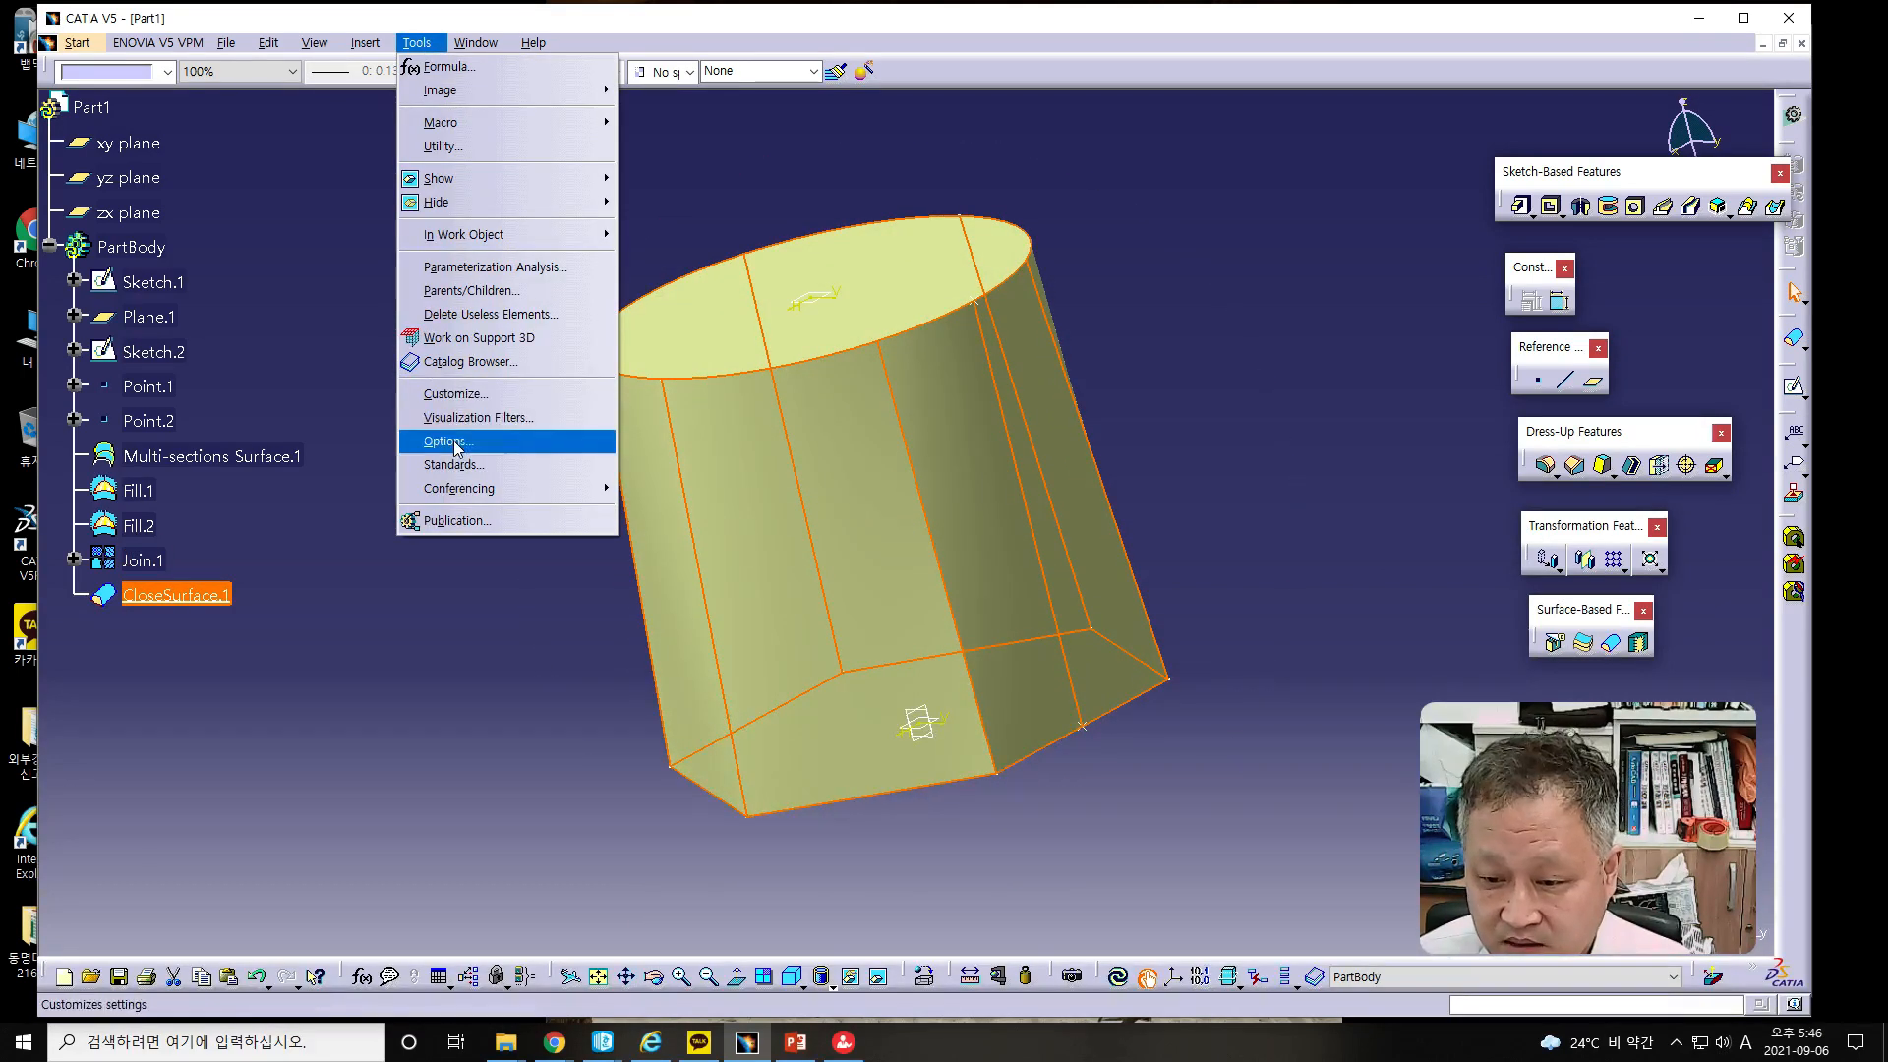
pyautogui.moveTo(452, 187)
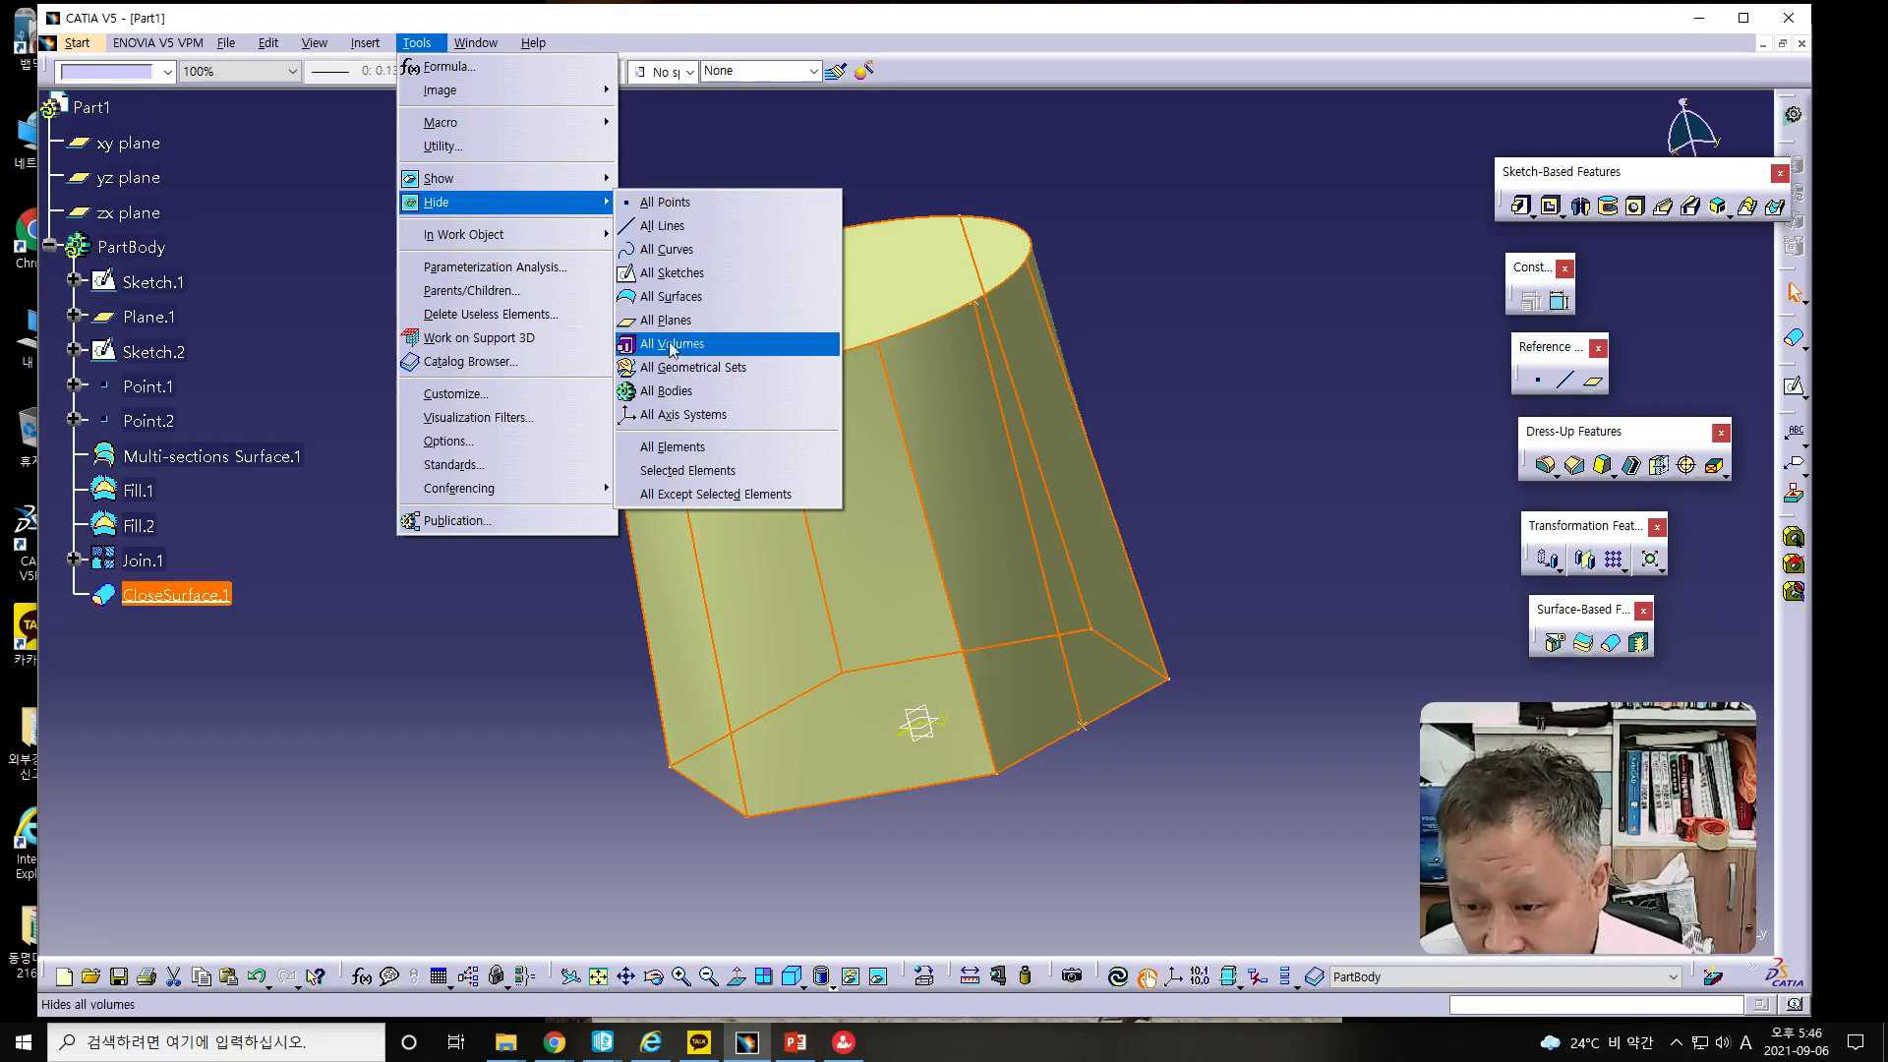
pyautogui.click(670, 298)
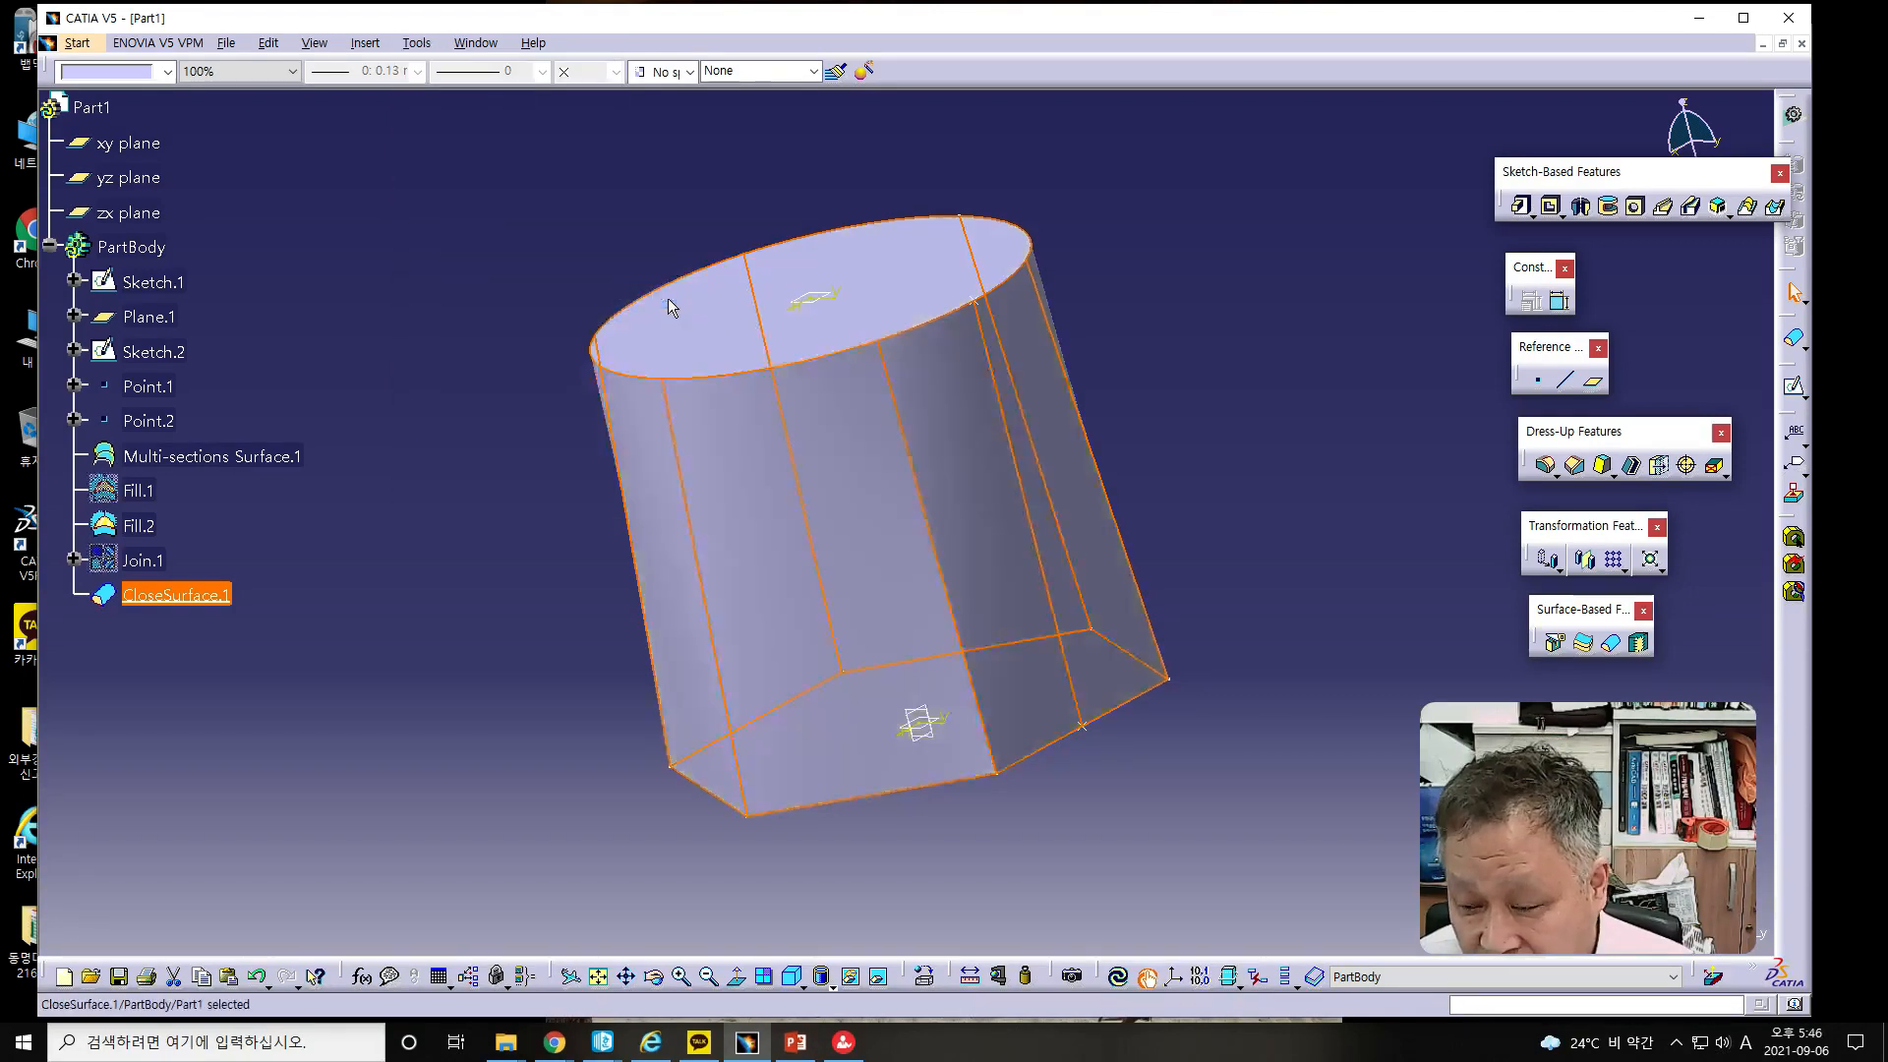
# - Shell the solid with a 10 mm inside thickness, removing the circular upper face
pyautogui.moveTo(851, 547); pyautogui.dragTo(927, 540, button='middle')
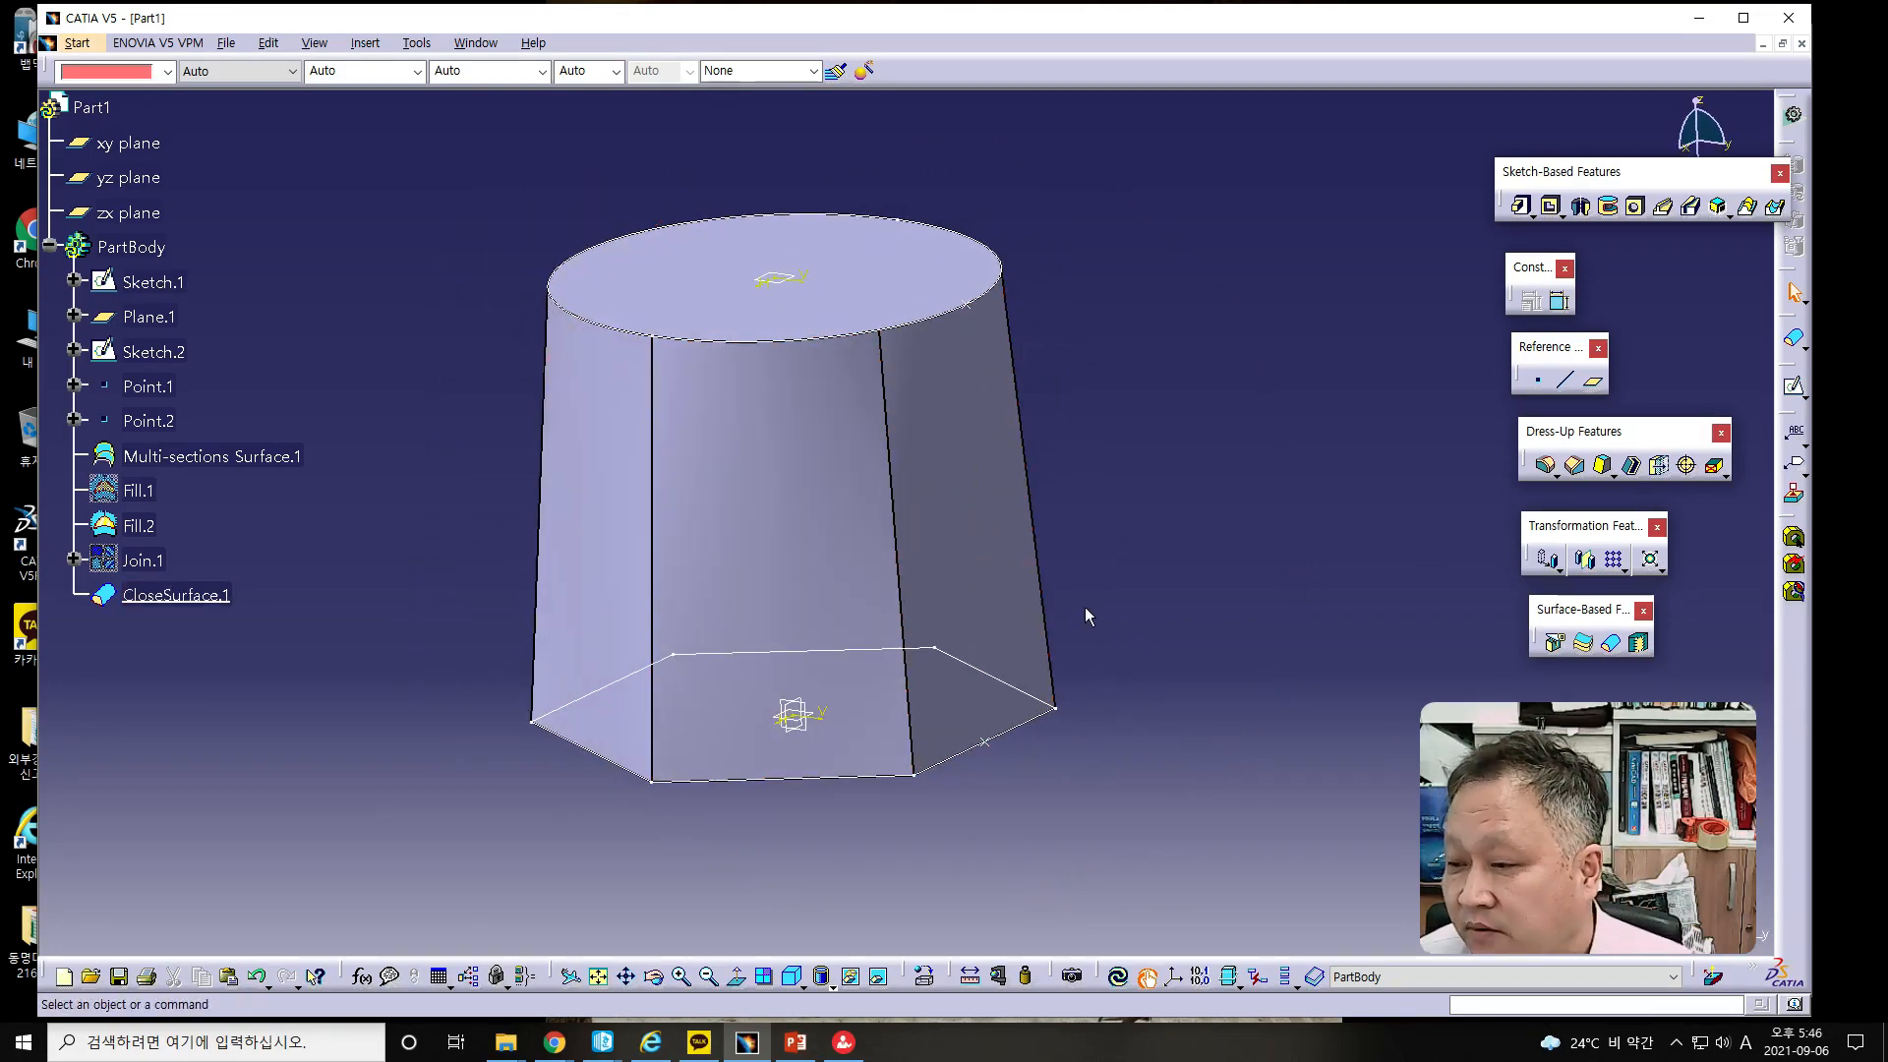
pyautogui.click(1631, 464)
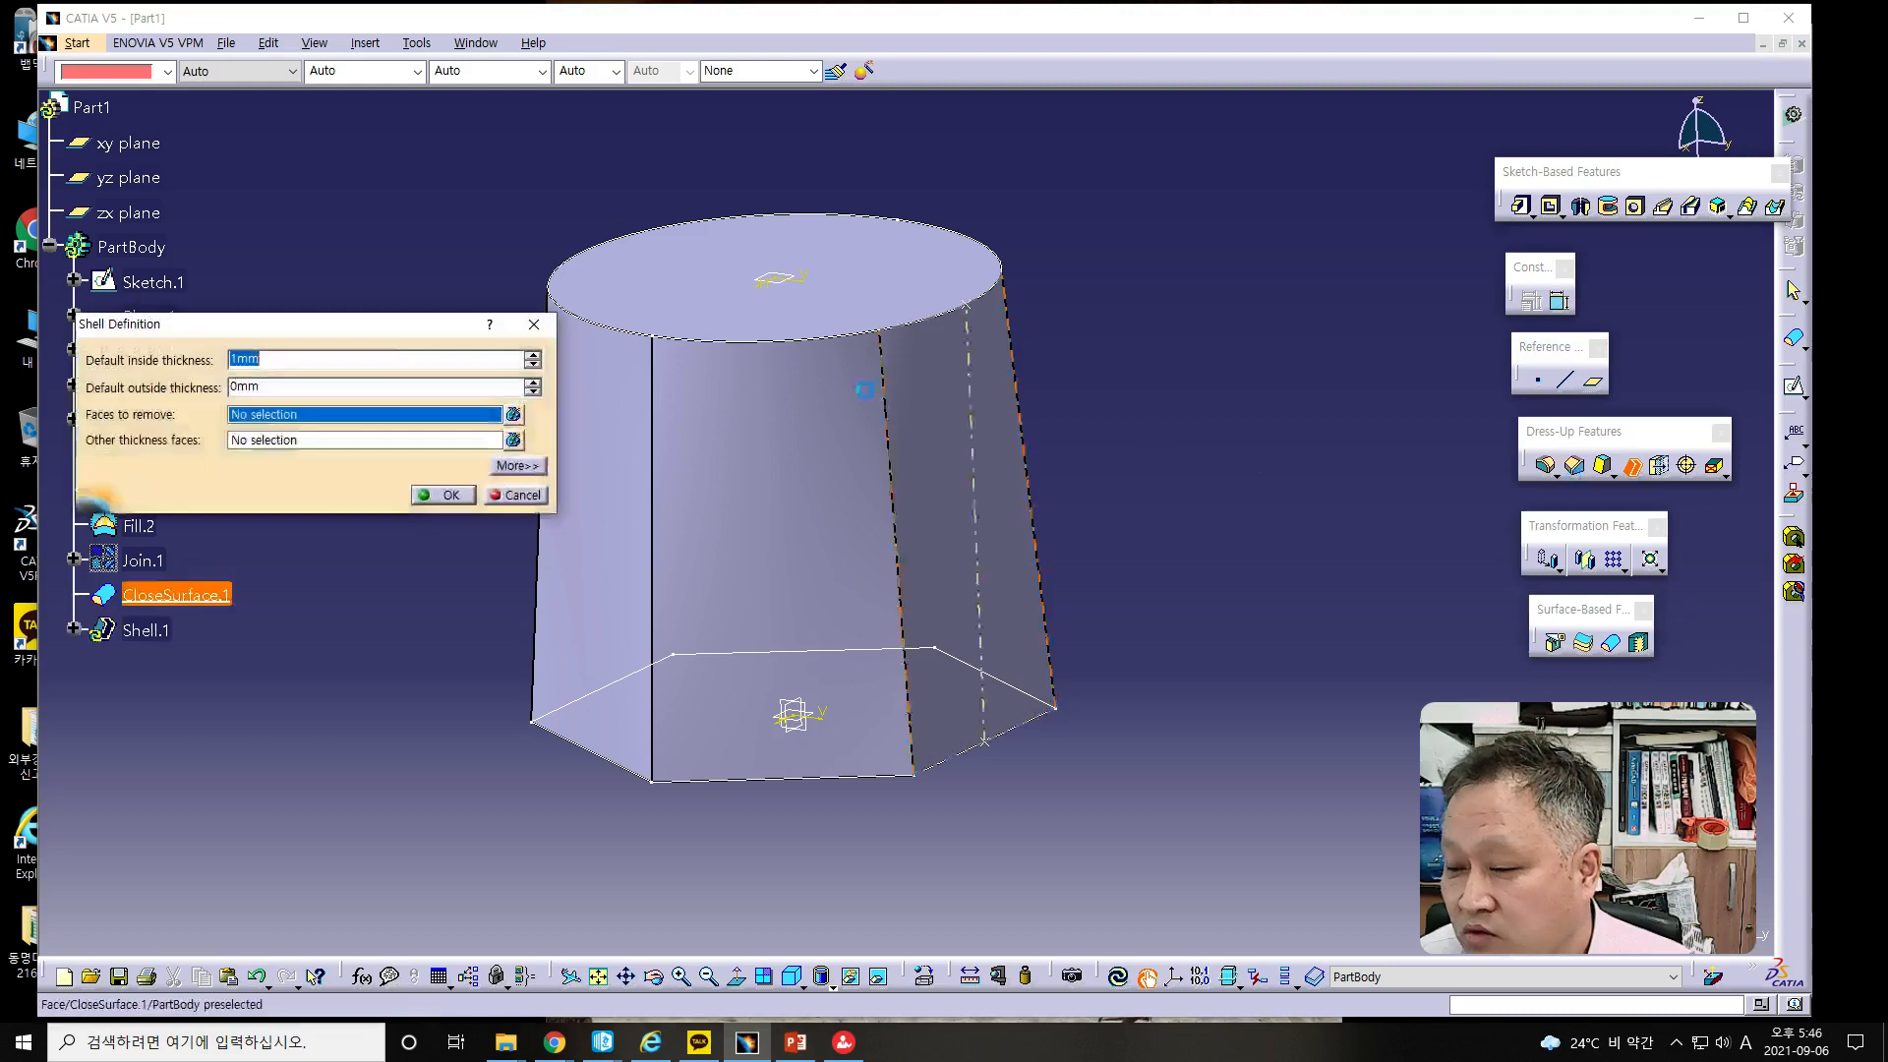
pyautogui.write('10')
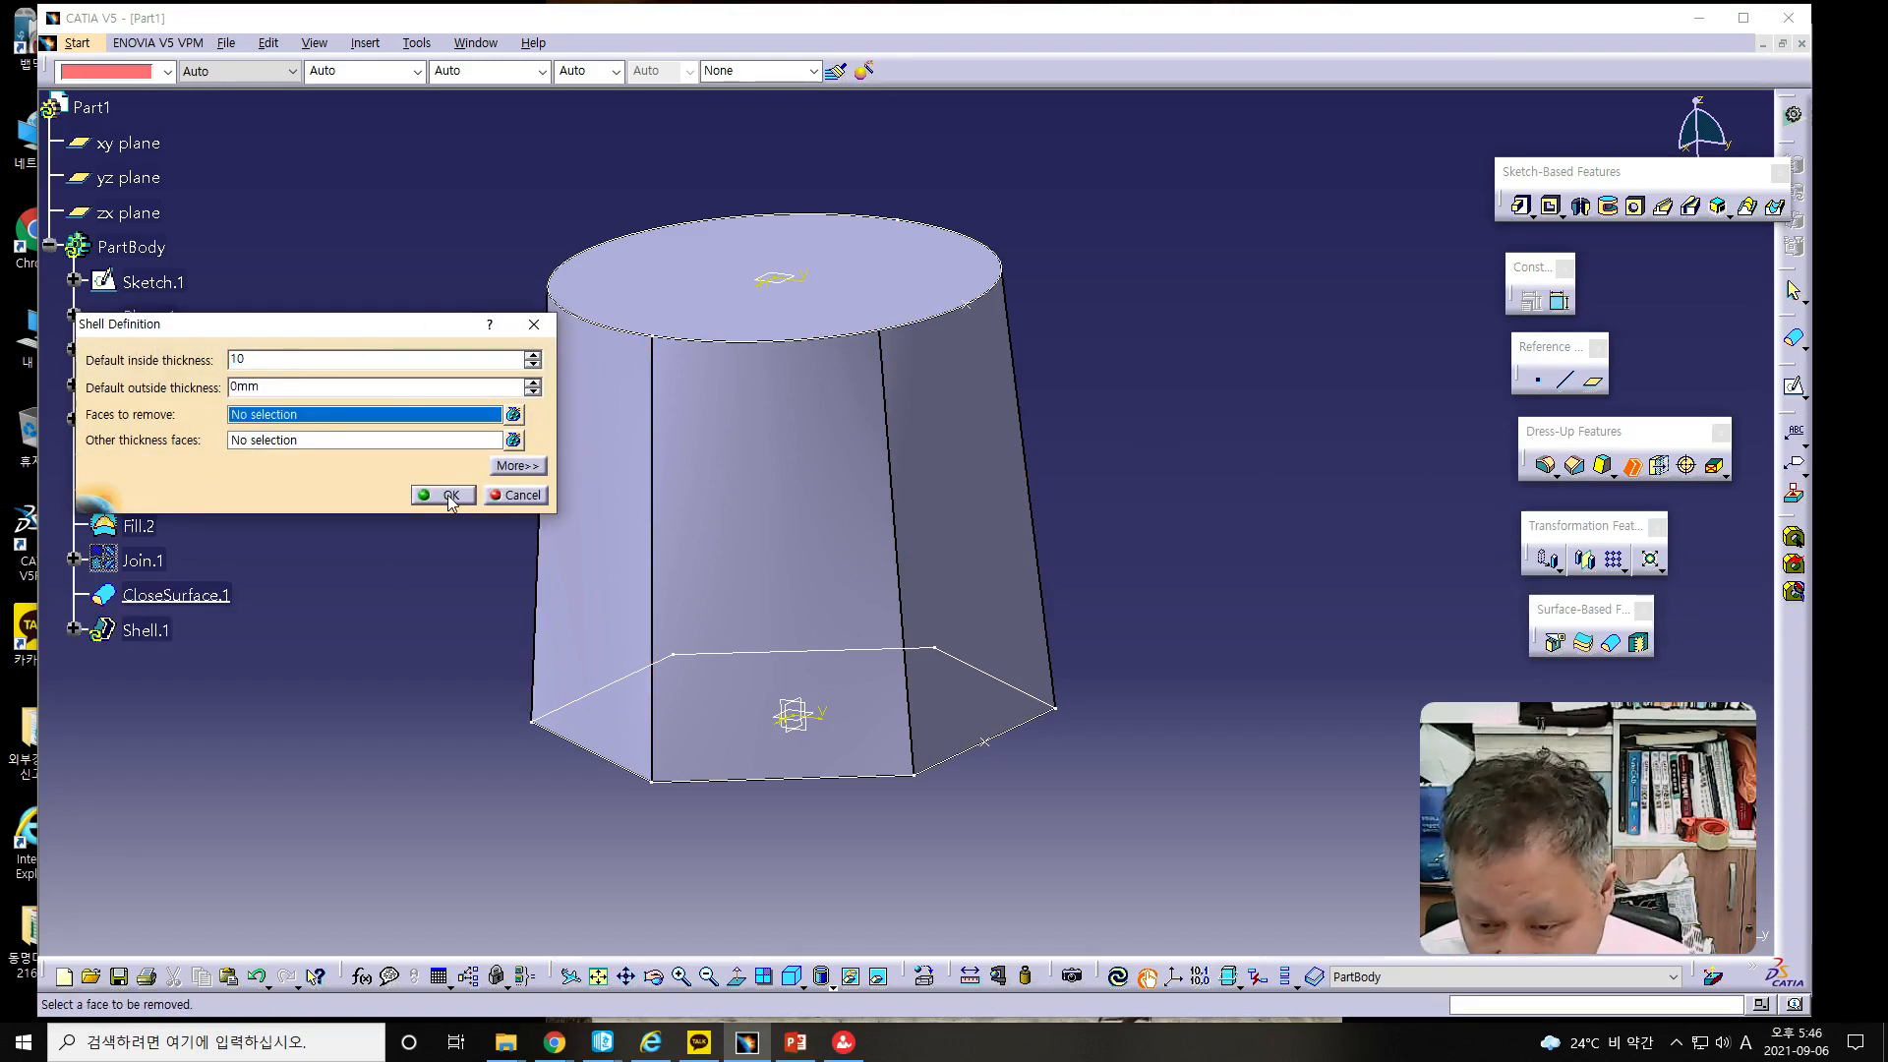
pyautogui.click(717, 278)
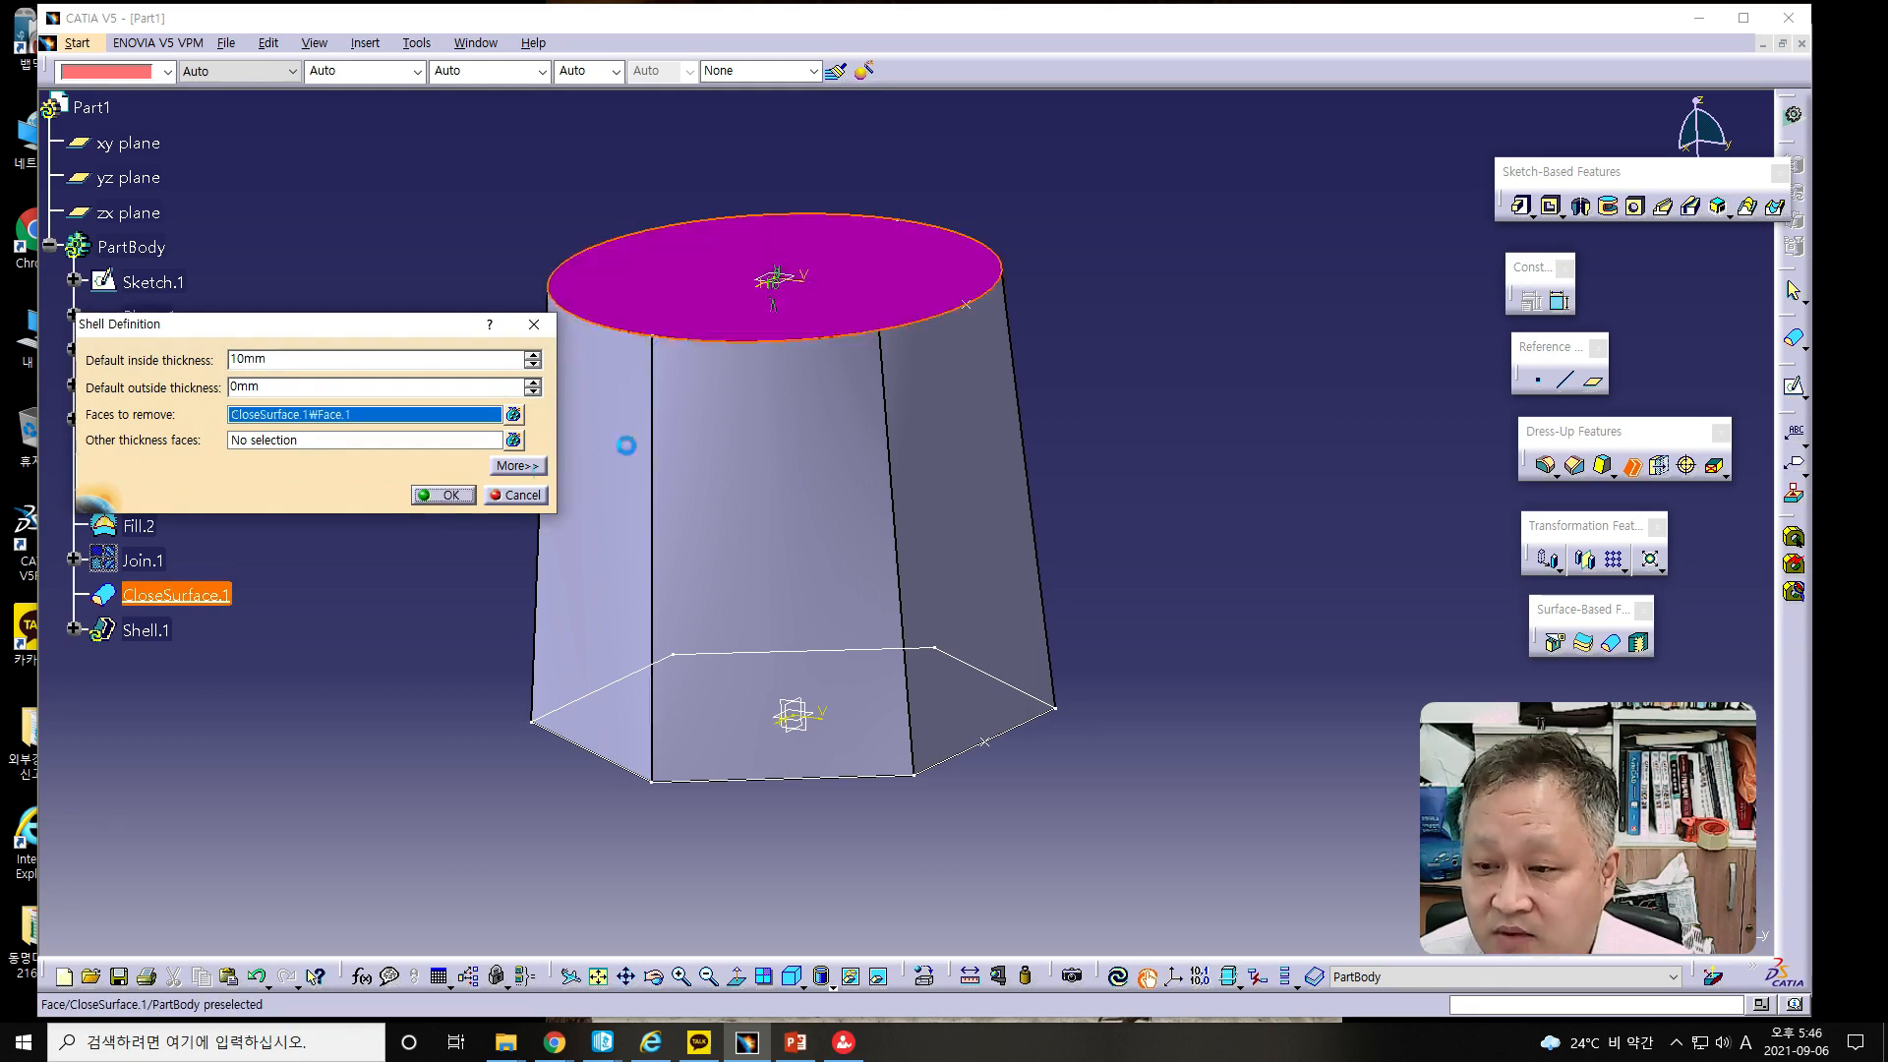
pyautogui.click(431, 495)
pyautogui.click(1096, 466)
pyautogui.moveTo(1107, 462); pyautogui.dragTo(1020, 540, button='middle')
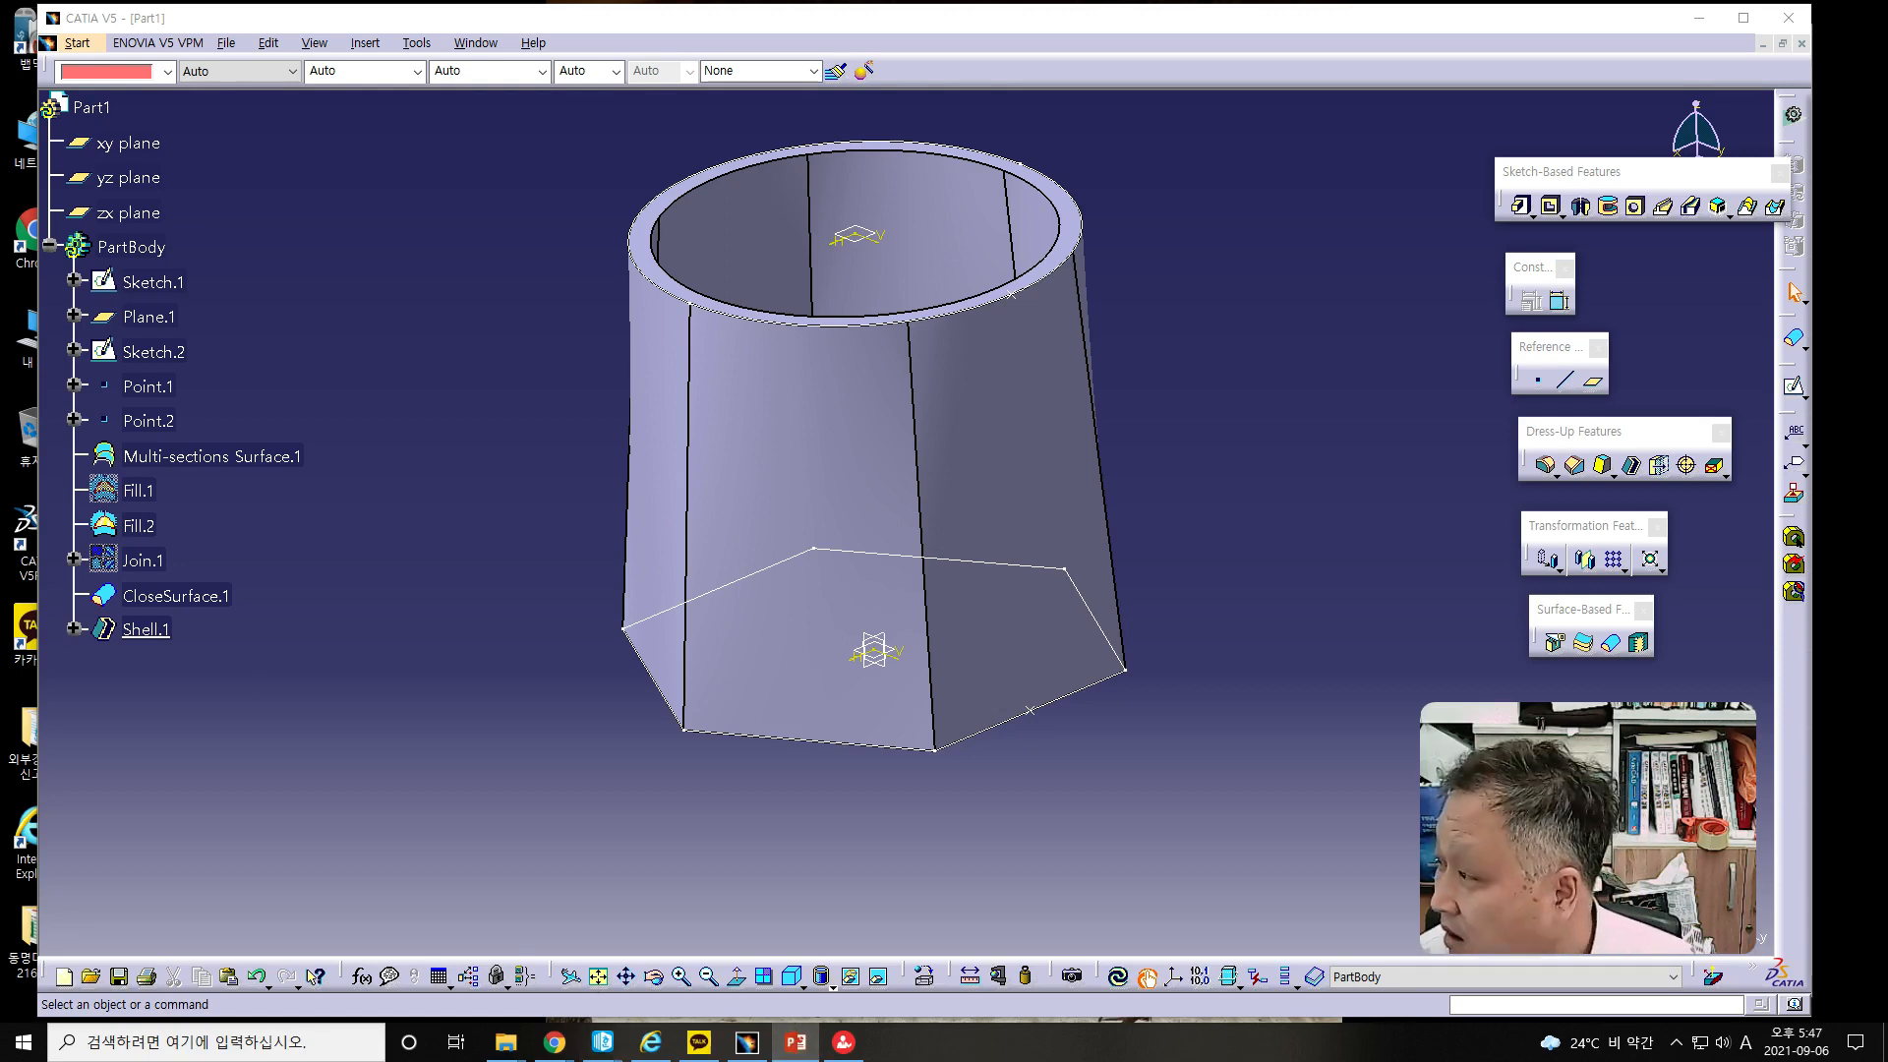
# - Switch to PowerPoint and examine the Drawing 2 slide with its cross-shaped profile dimensions, then return to CATIA
pyautogui.click(819, 1037)
pyautogui.scroll(-3, 322, 413)
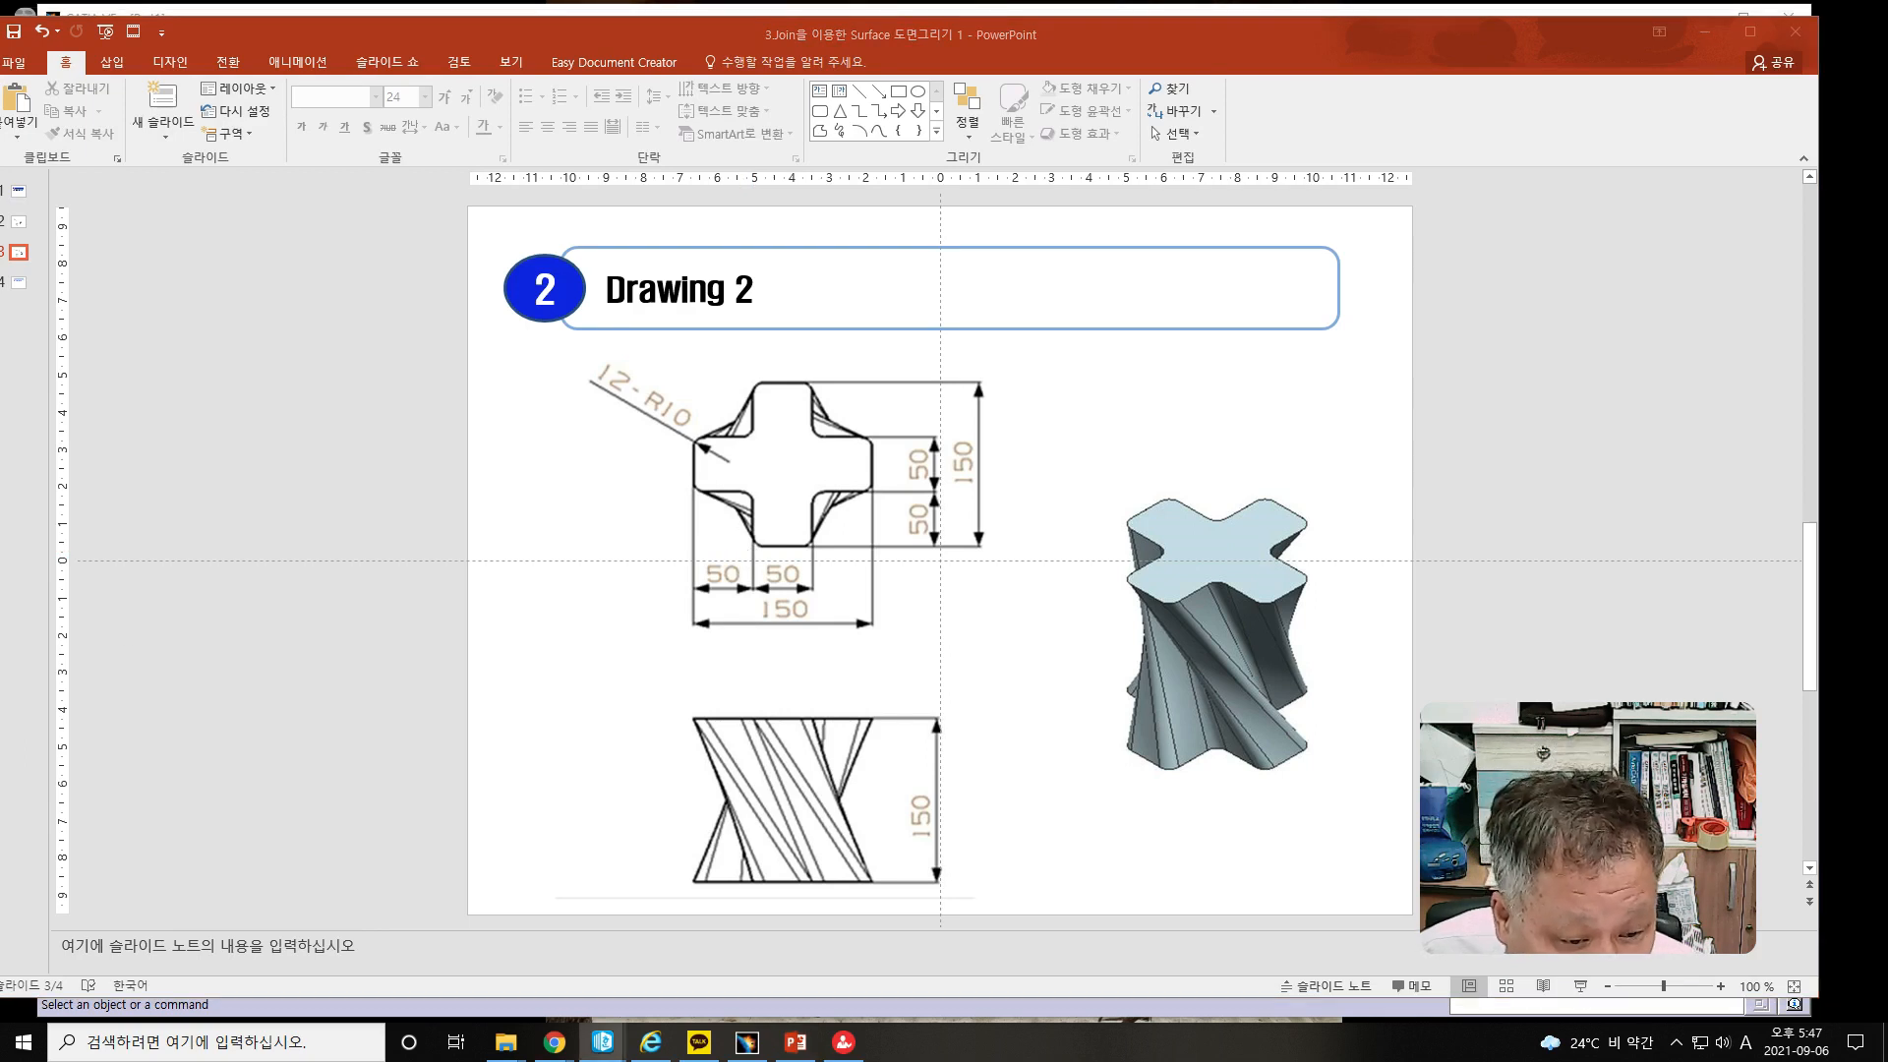
pyautogui.moveTo(373, 39); pyautogui.dragTo(1887, 88)
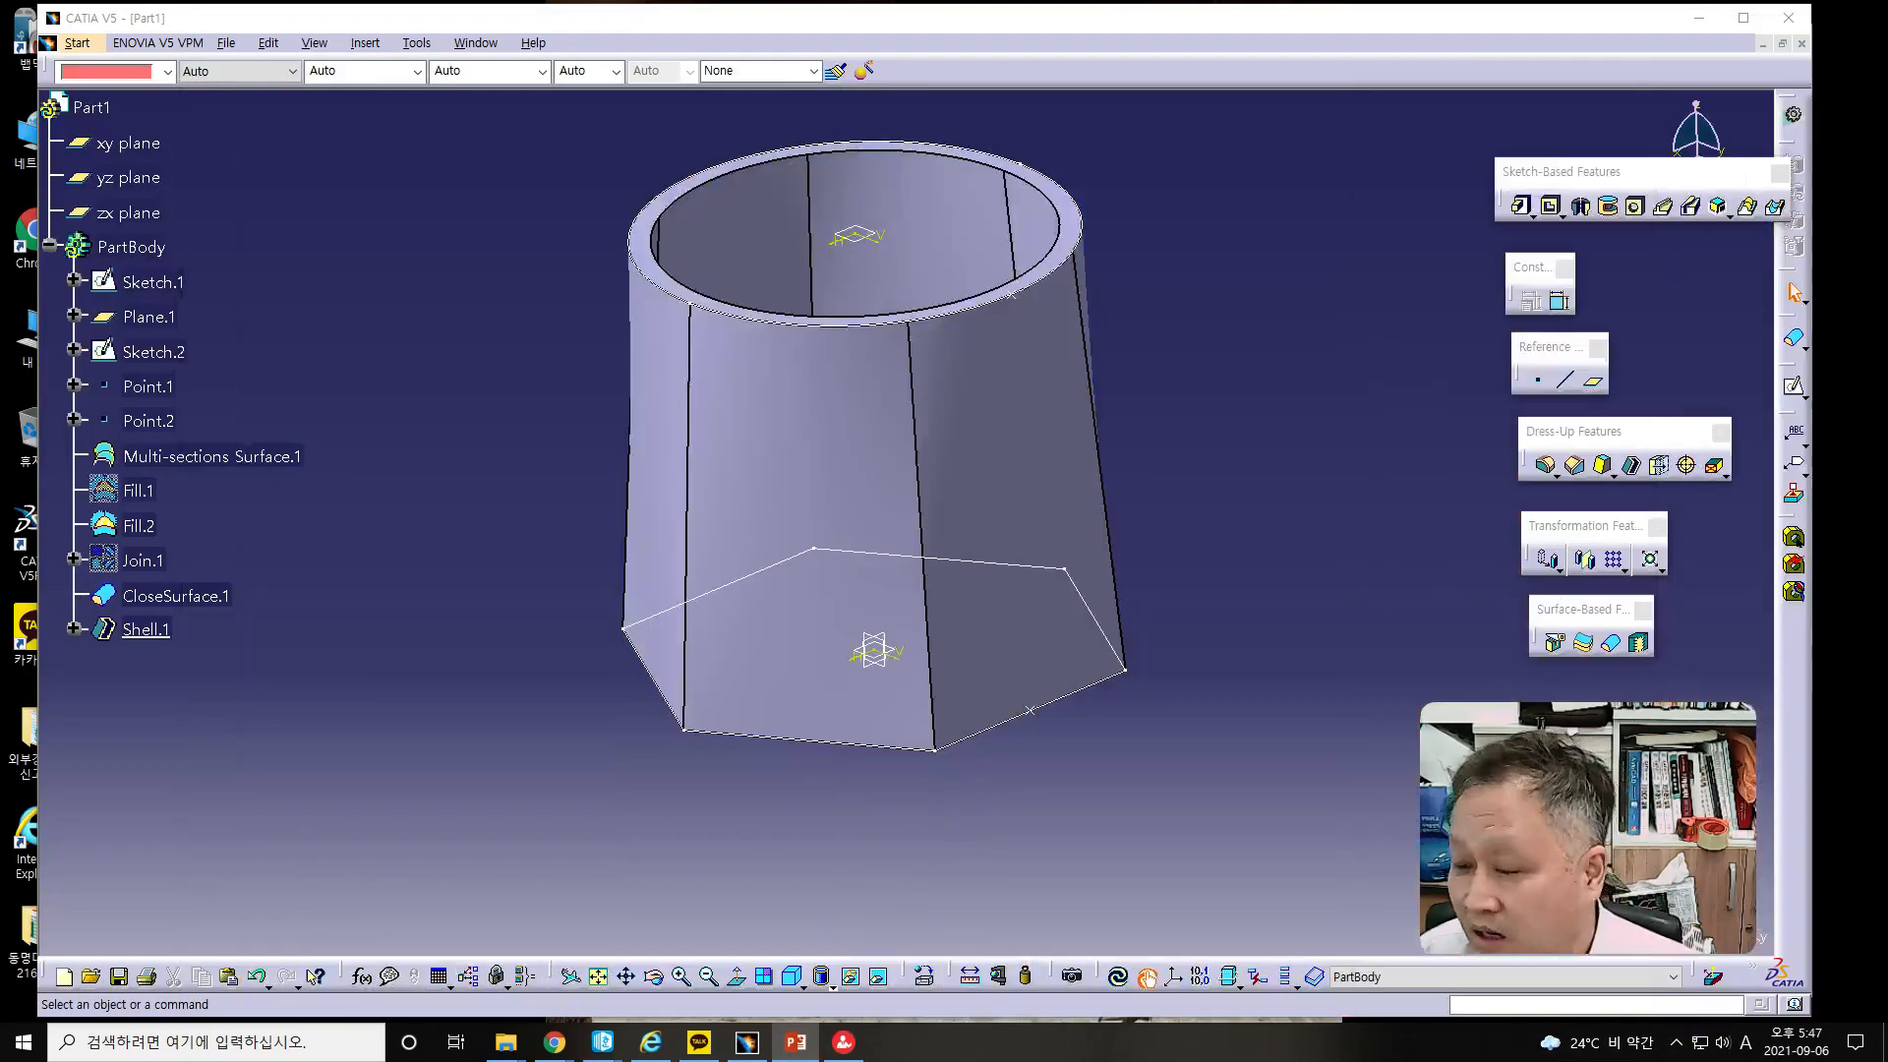
# - Close the finished part without saving it and create a new Part Design part named Part1 with hybrid design enabled
pyautogui.click(1802, 43)
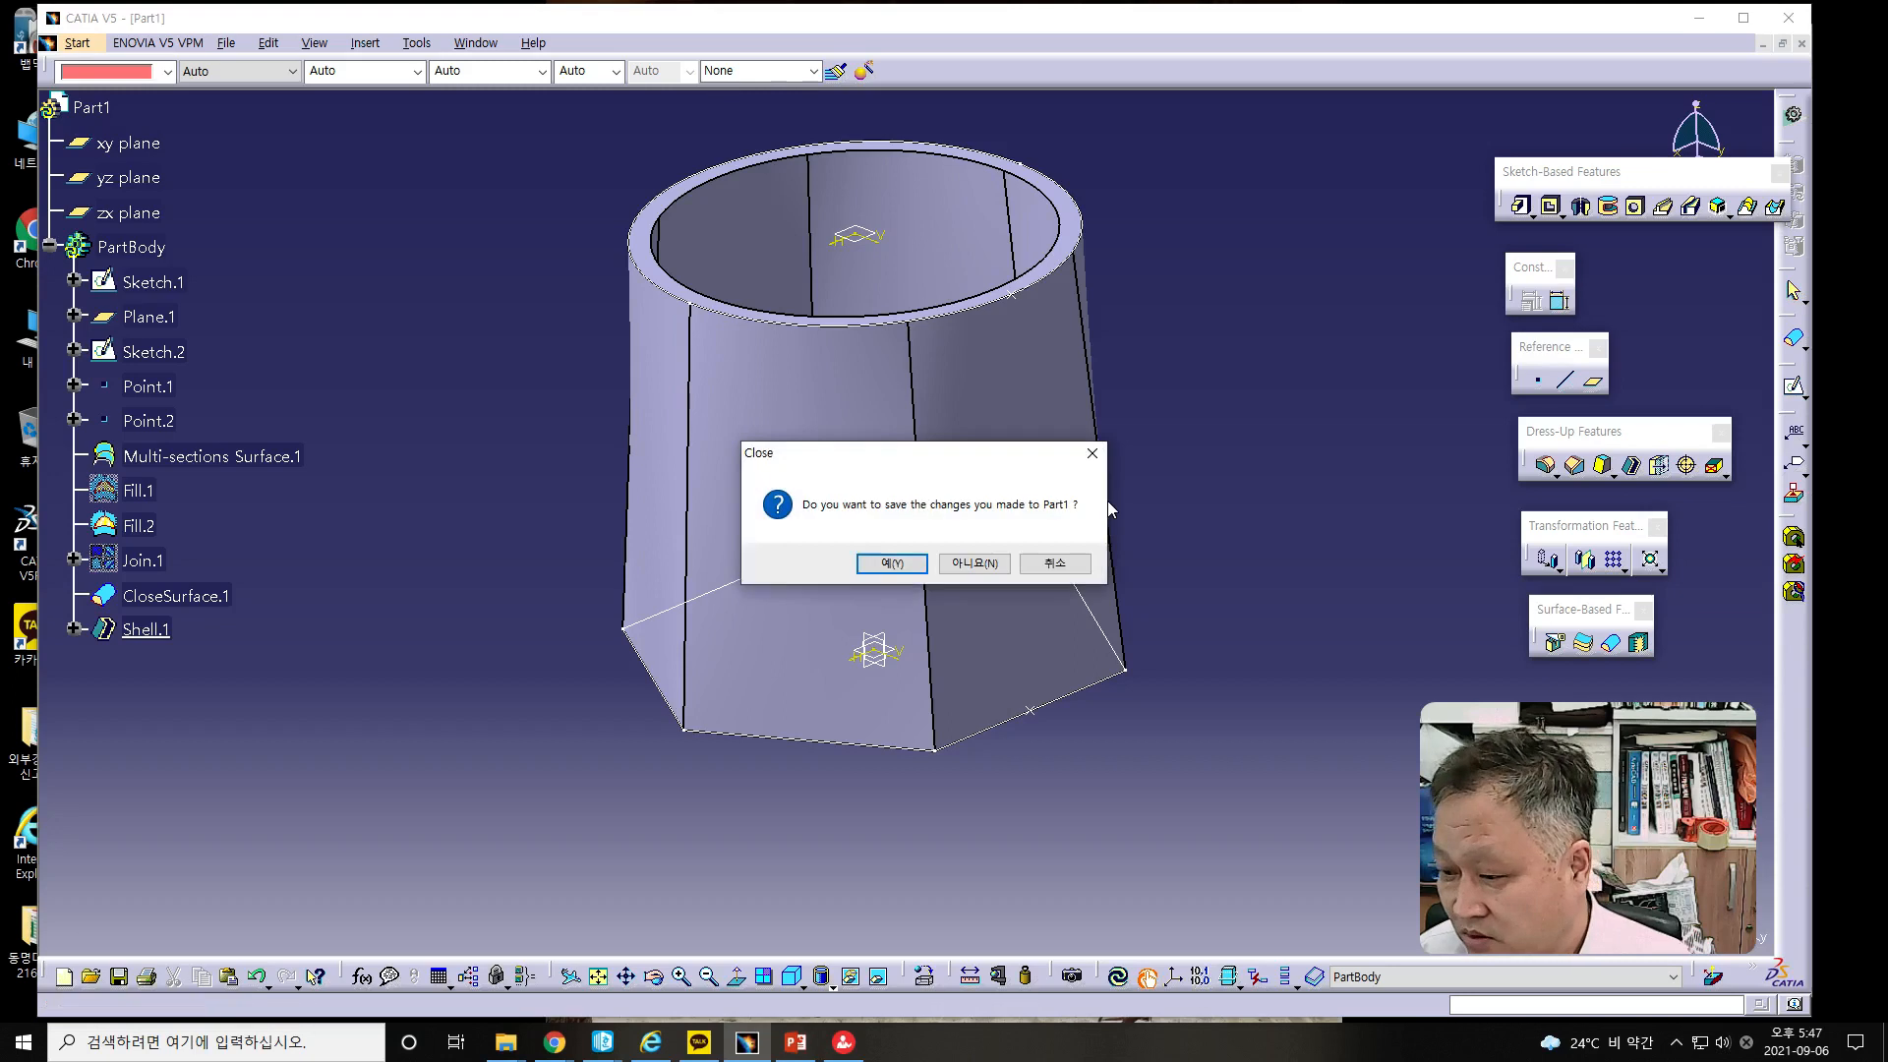
pyautogui.click(982, 562)
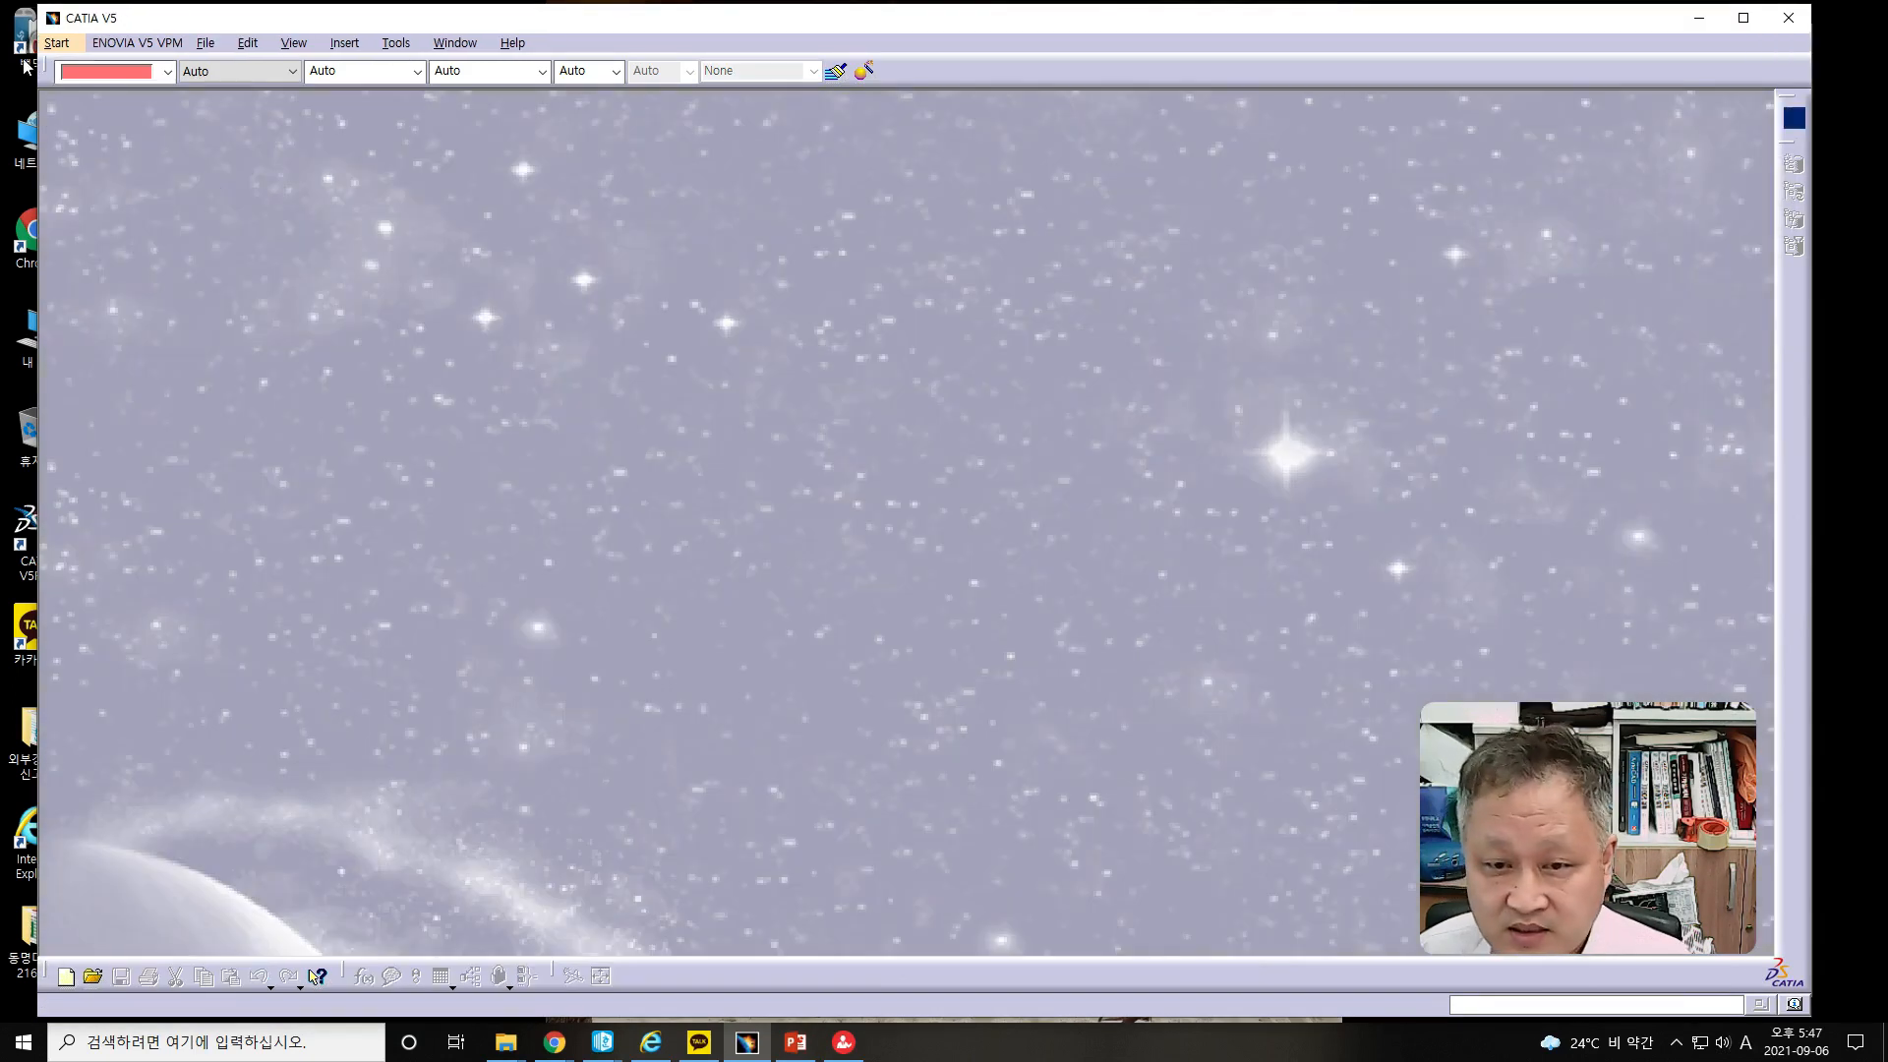
pyautogui.click(56, 44)
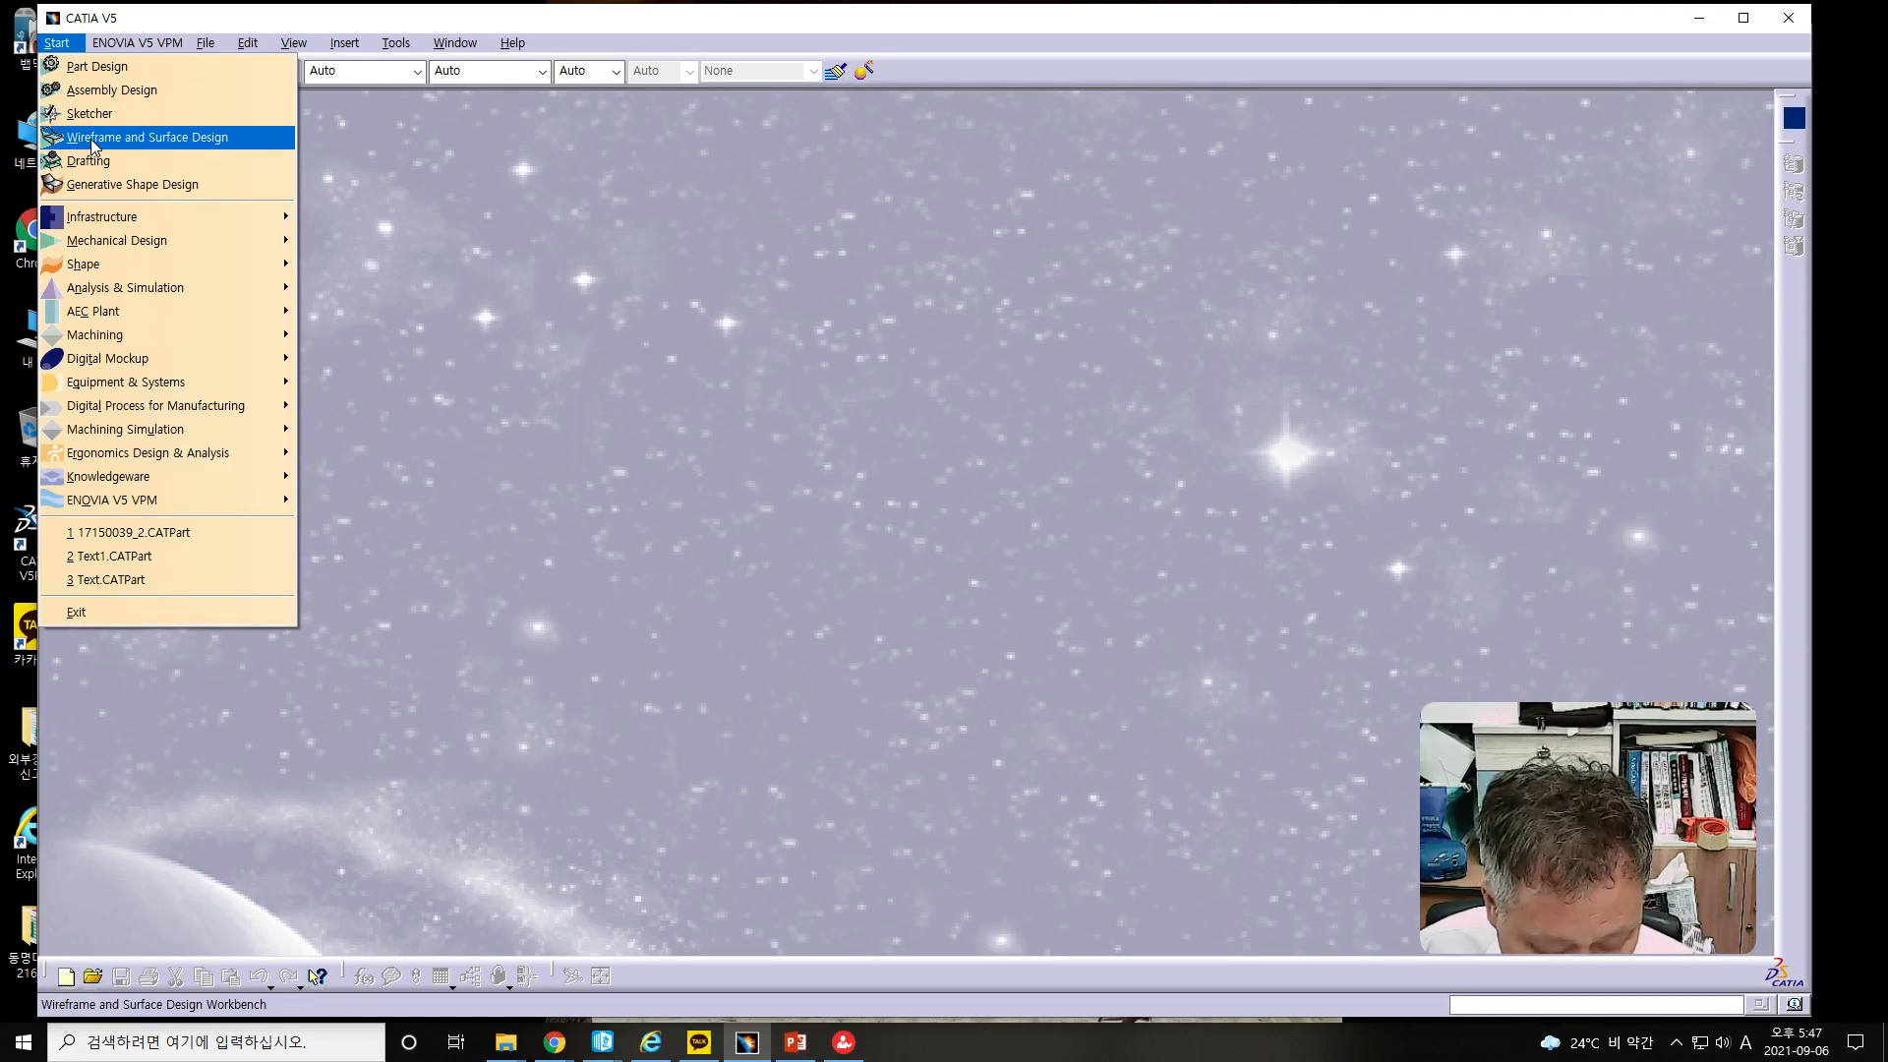
pyautogui.click(96, 65)
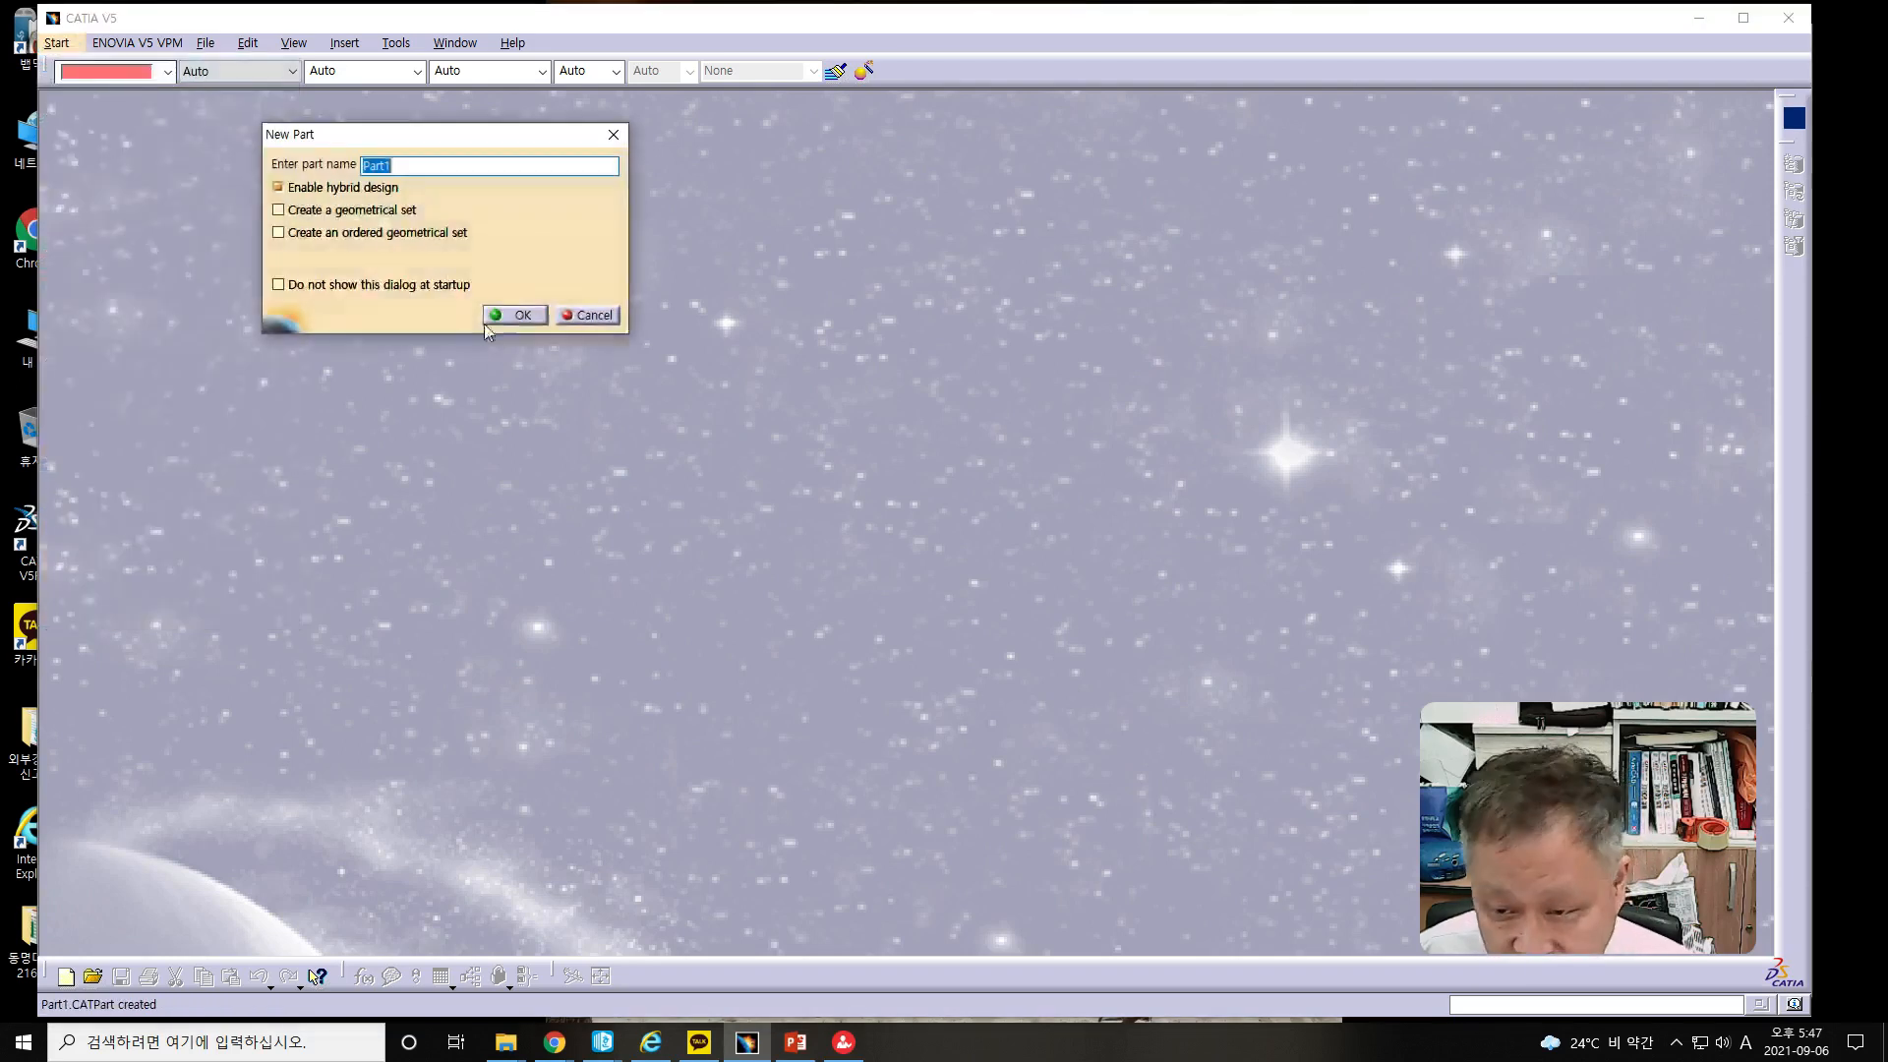
pyautogui.click(492, 312)
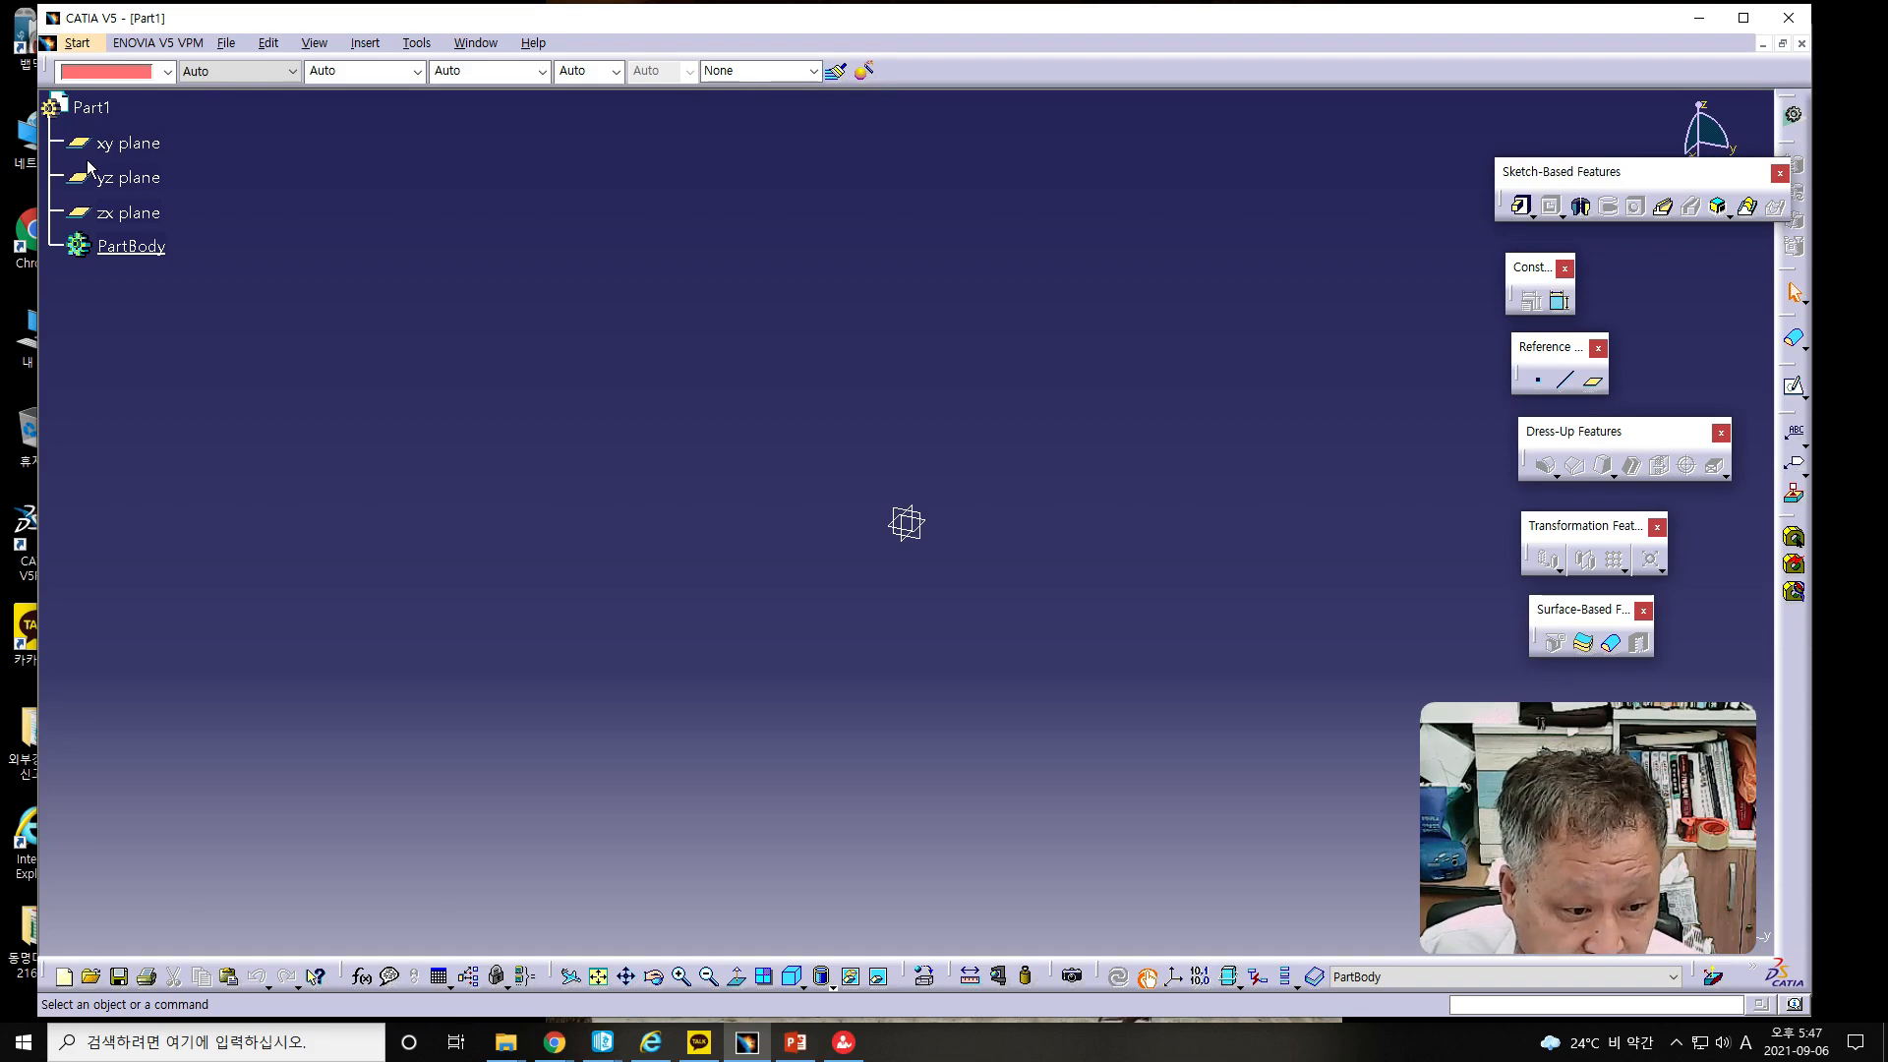
# - Start a sketch on the xy plane and draw a tall, narrow centered rectangle about the origin
pyautogui.click(110, 144)
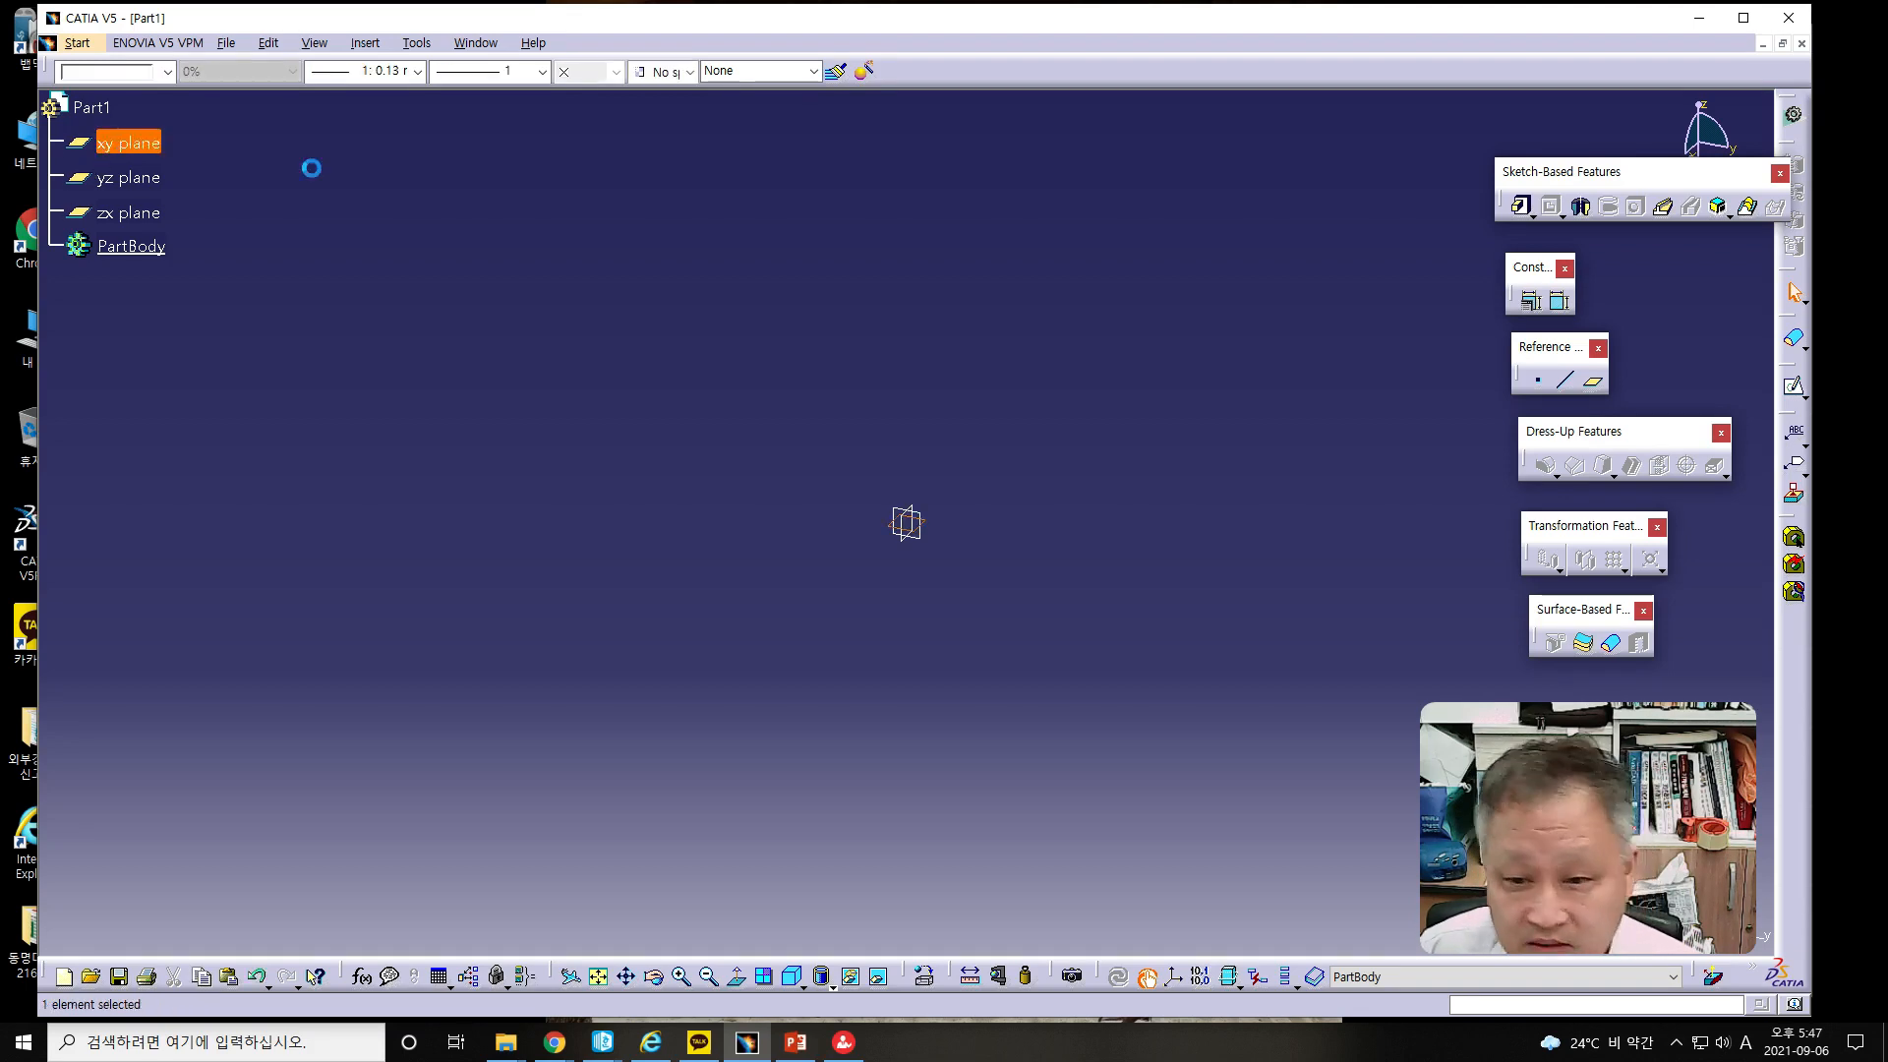
pyautogui.click(1793, 387)
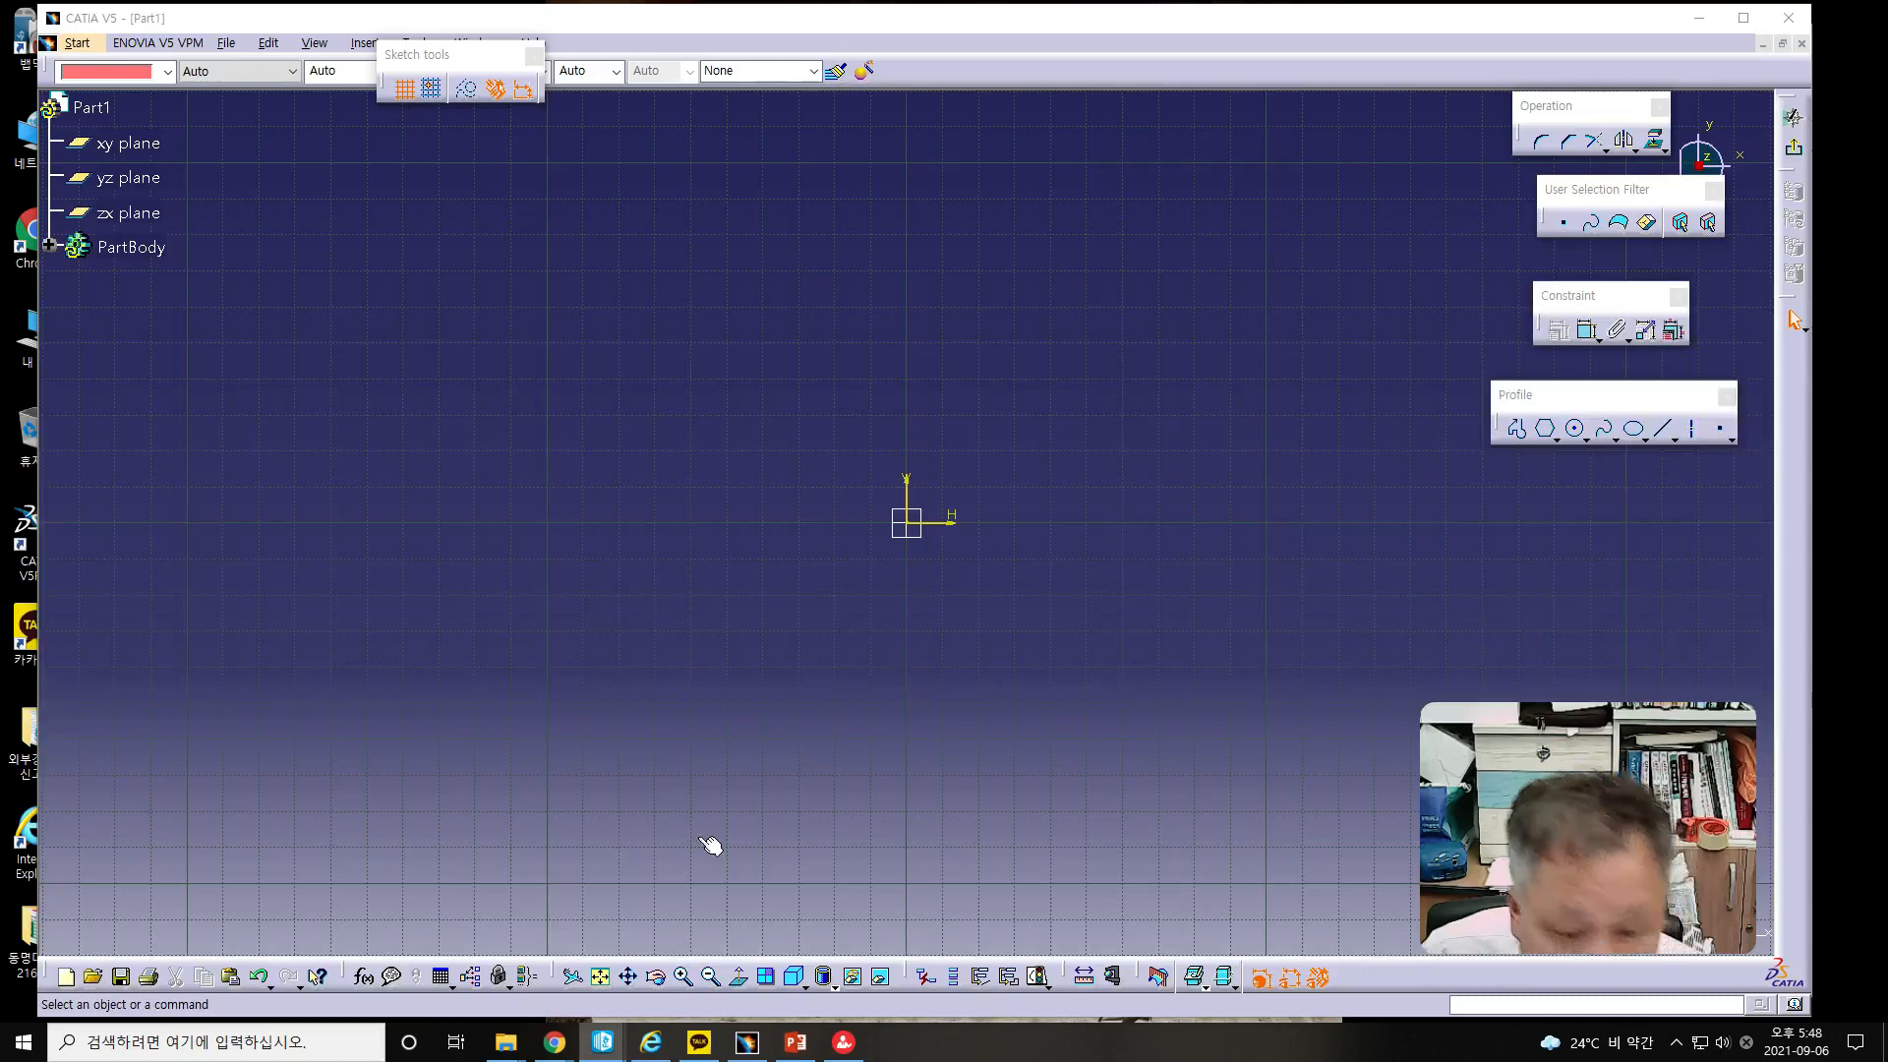
pyautogui.click(1605, 429)
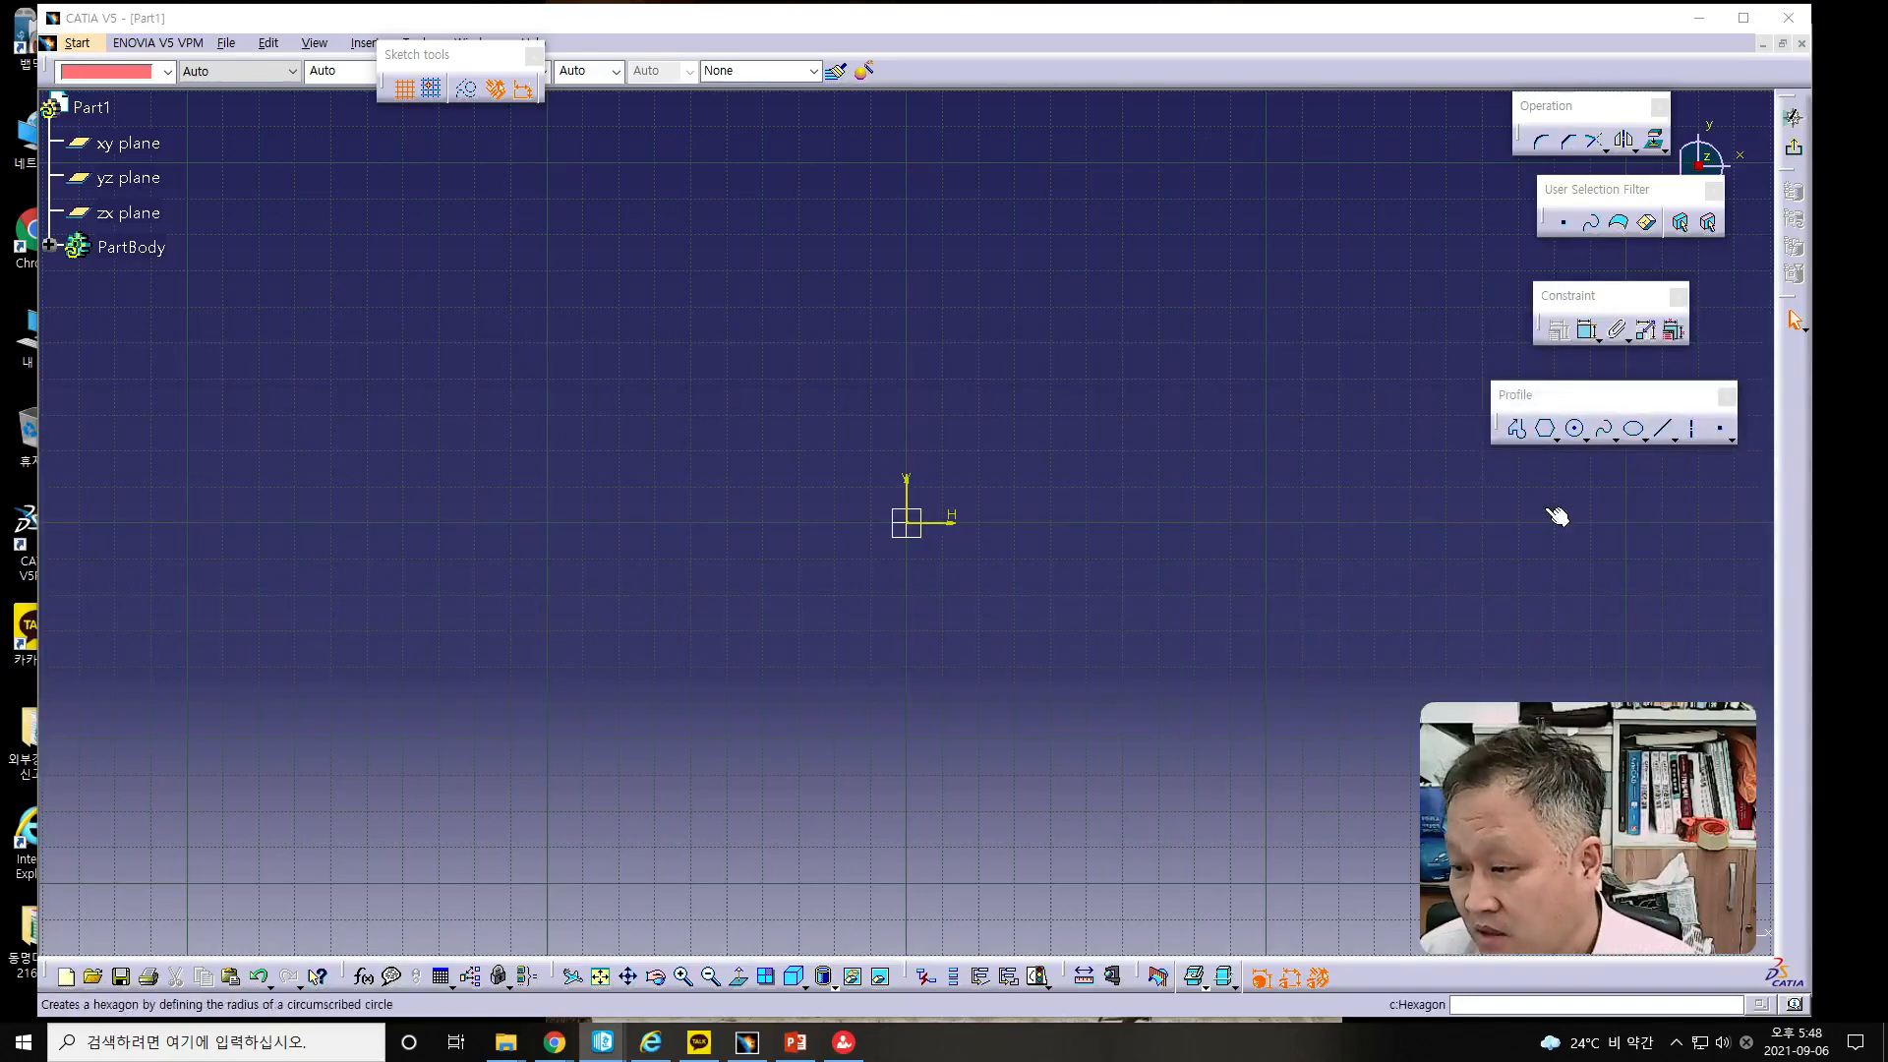
pyautogui.click(1555, 442)
pyautogui.click(1556, 443)
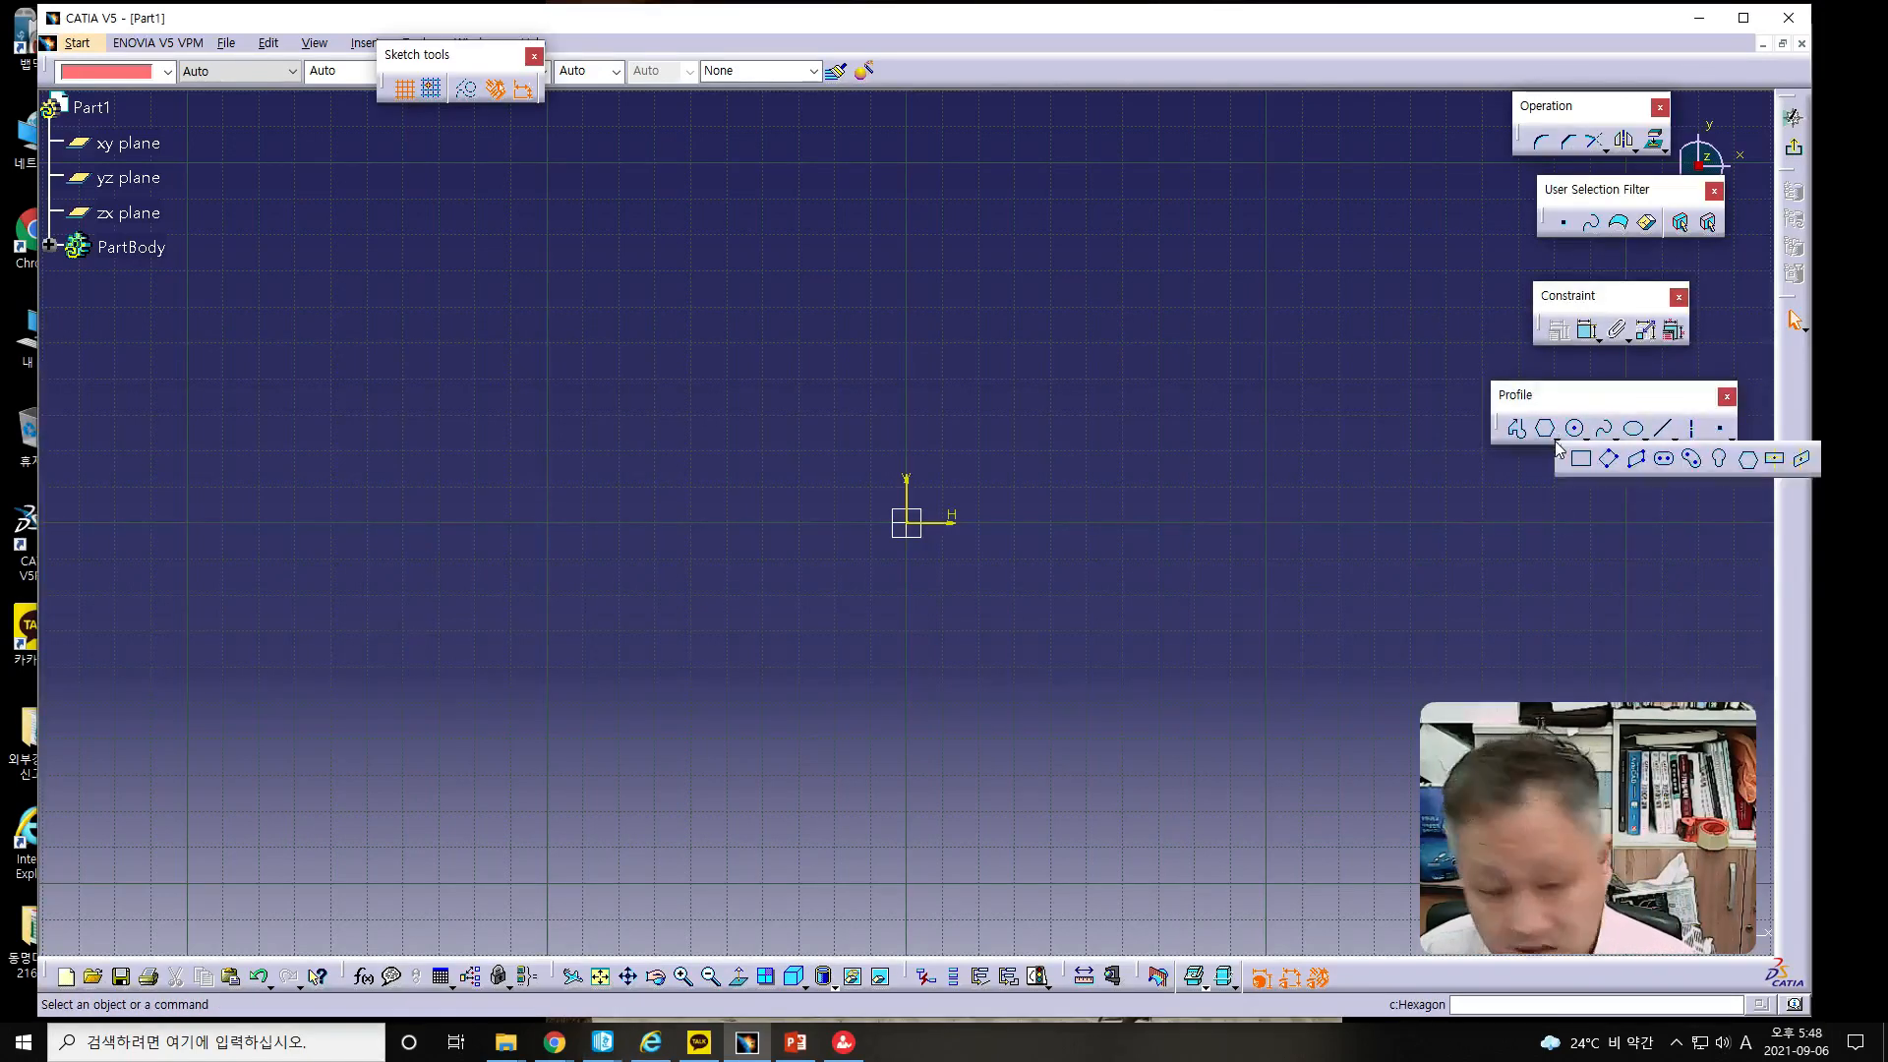
pyautogui.click(1771, 458)
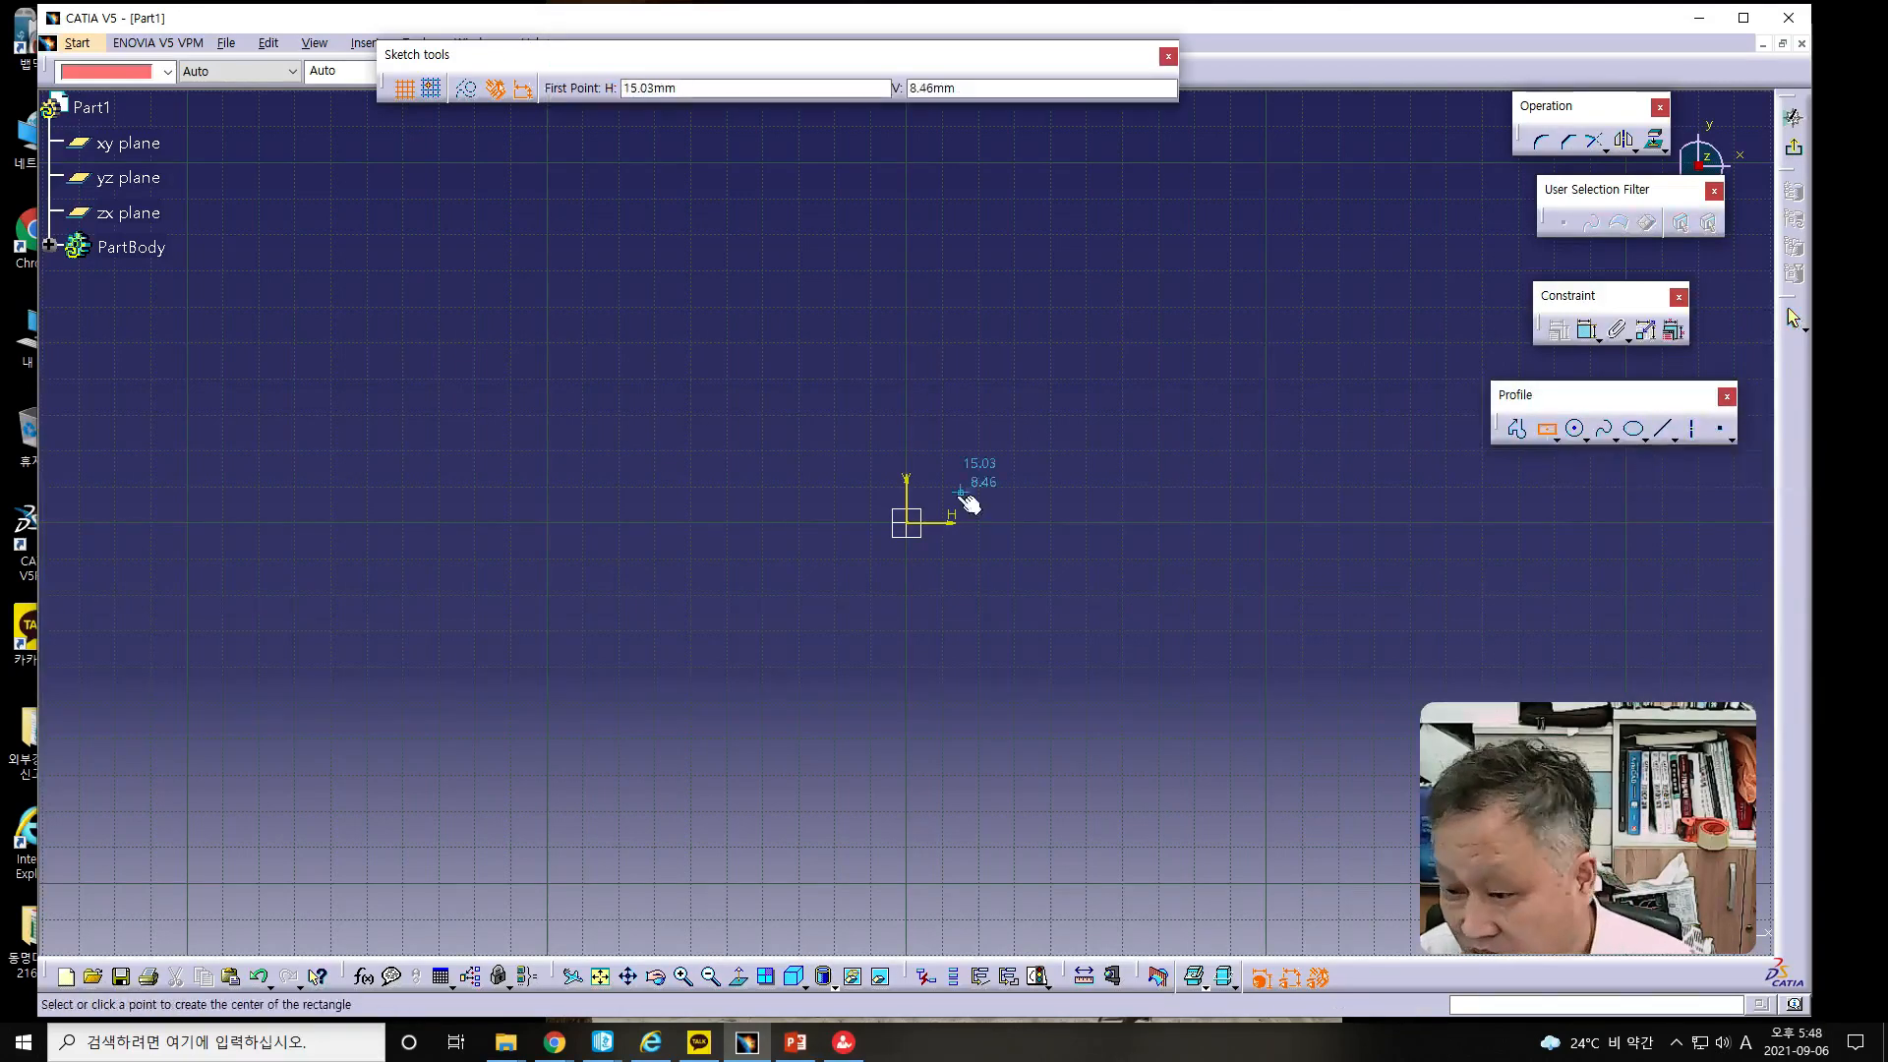
pyautogui.click(913, 526)
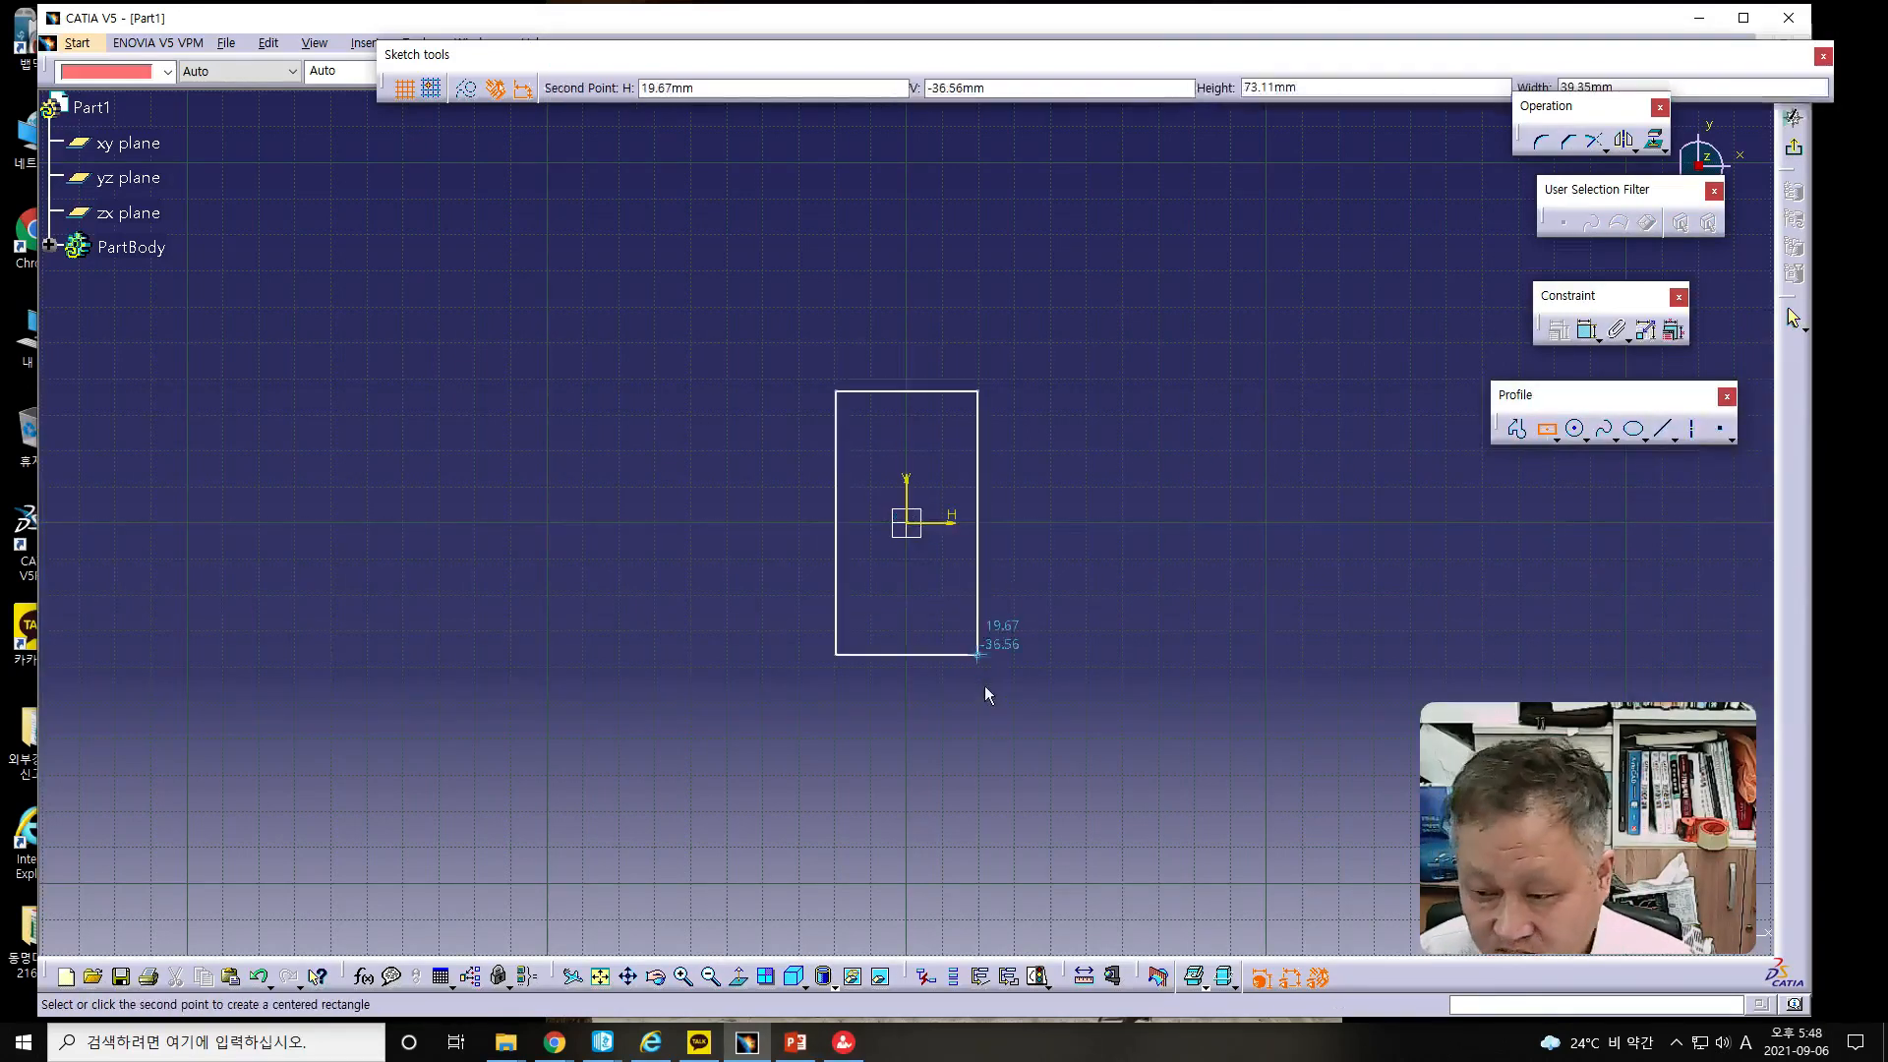
pyautogui.click(990, 807)
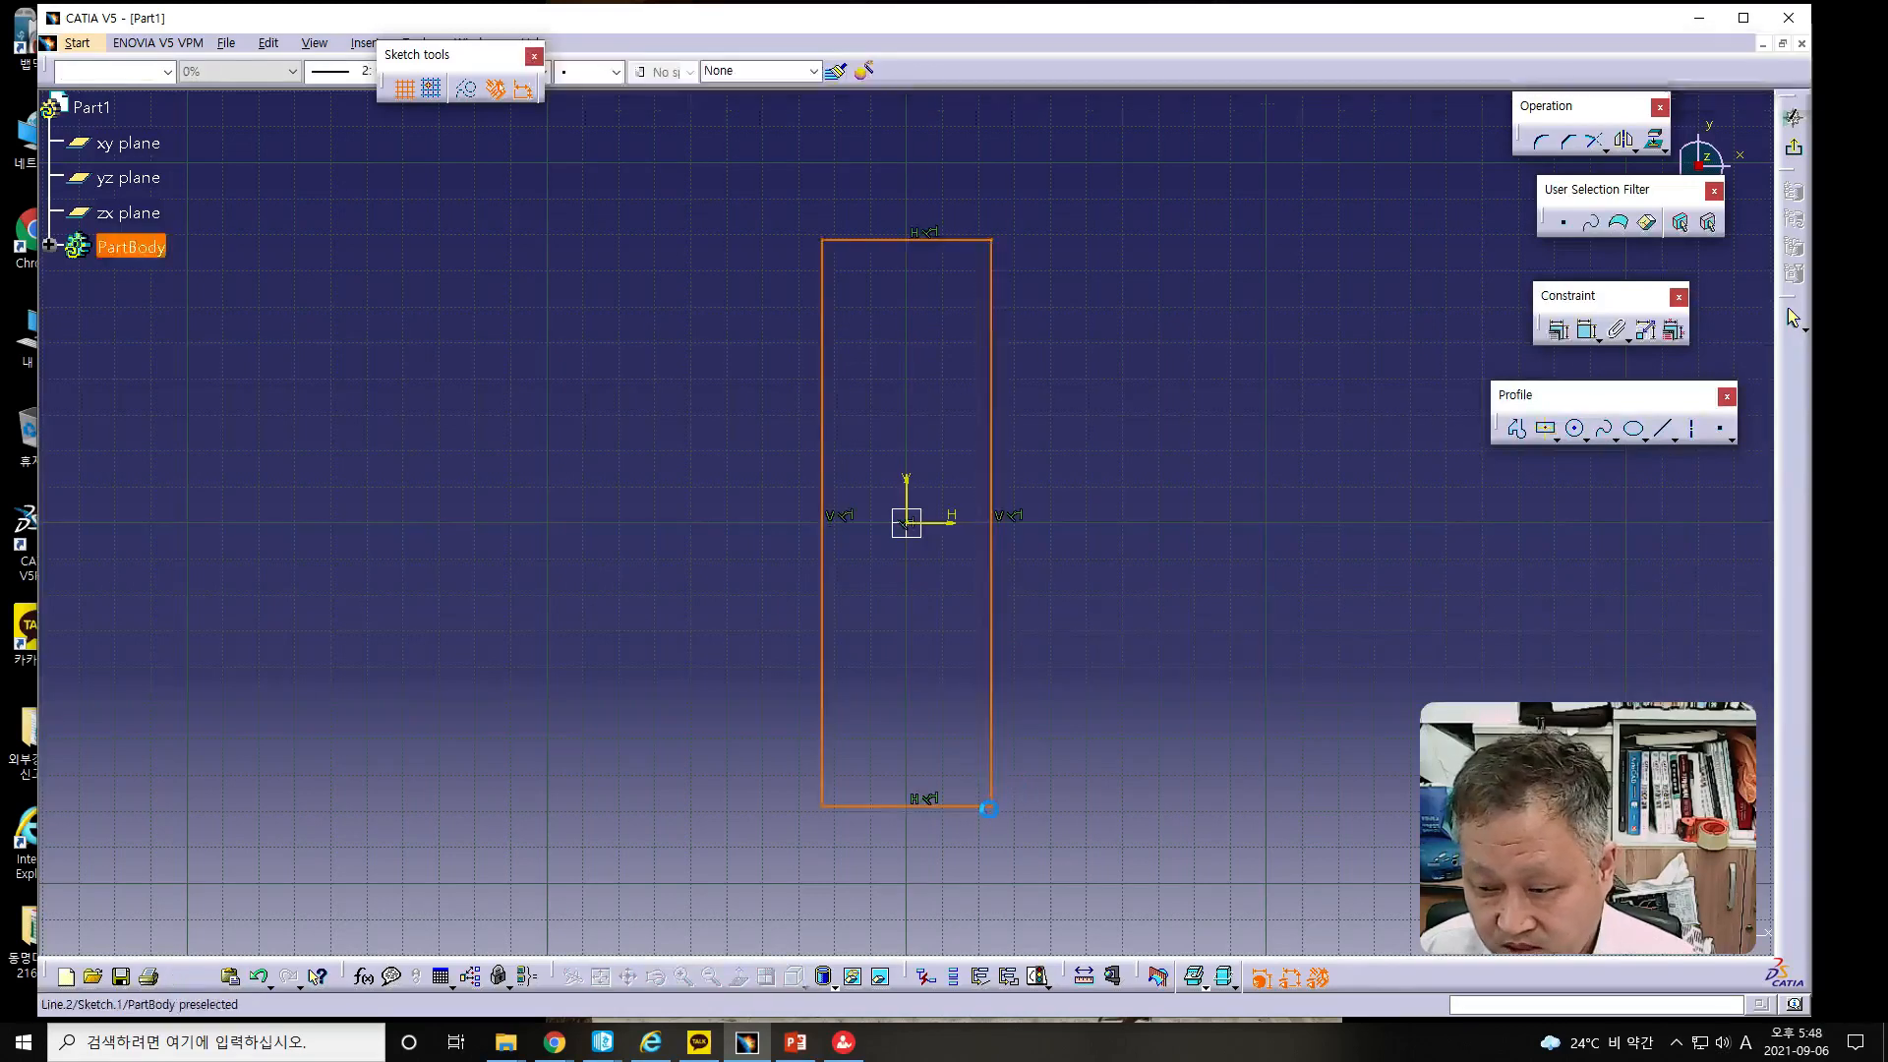
pyautogui.click(1166, 571)
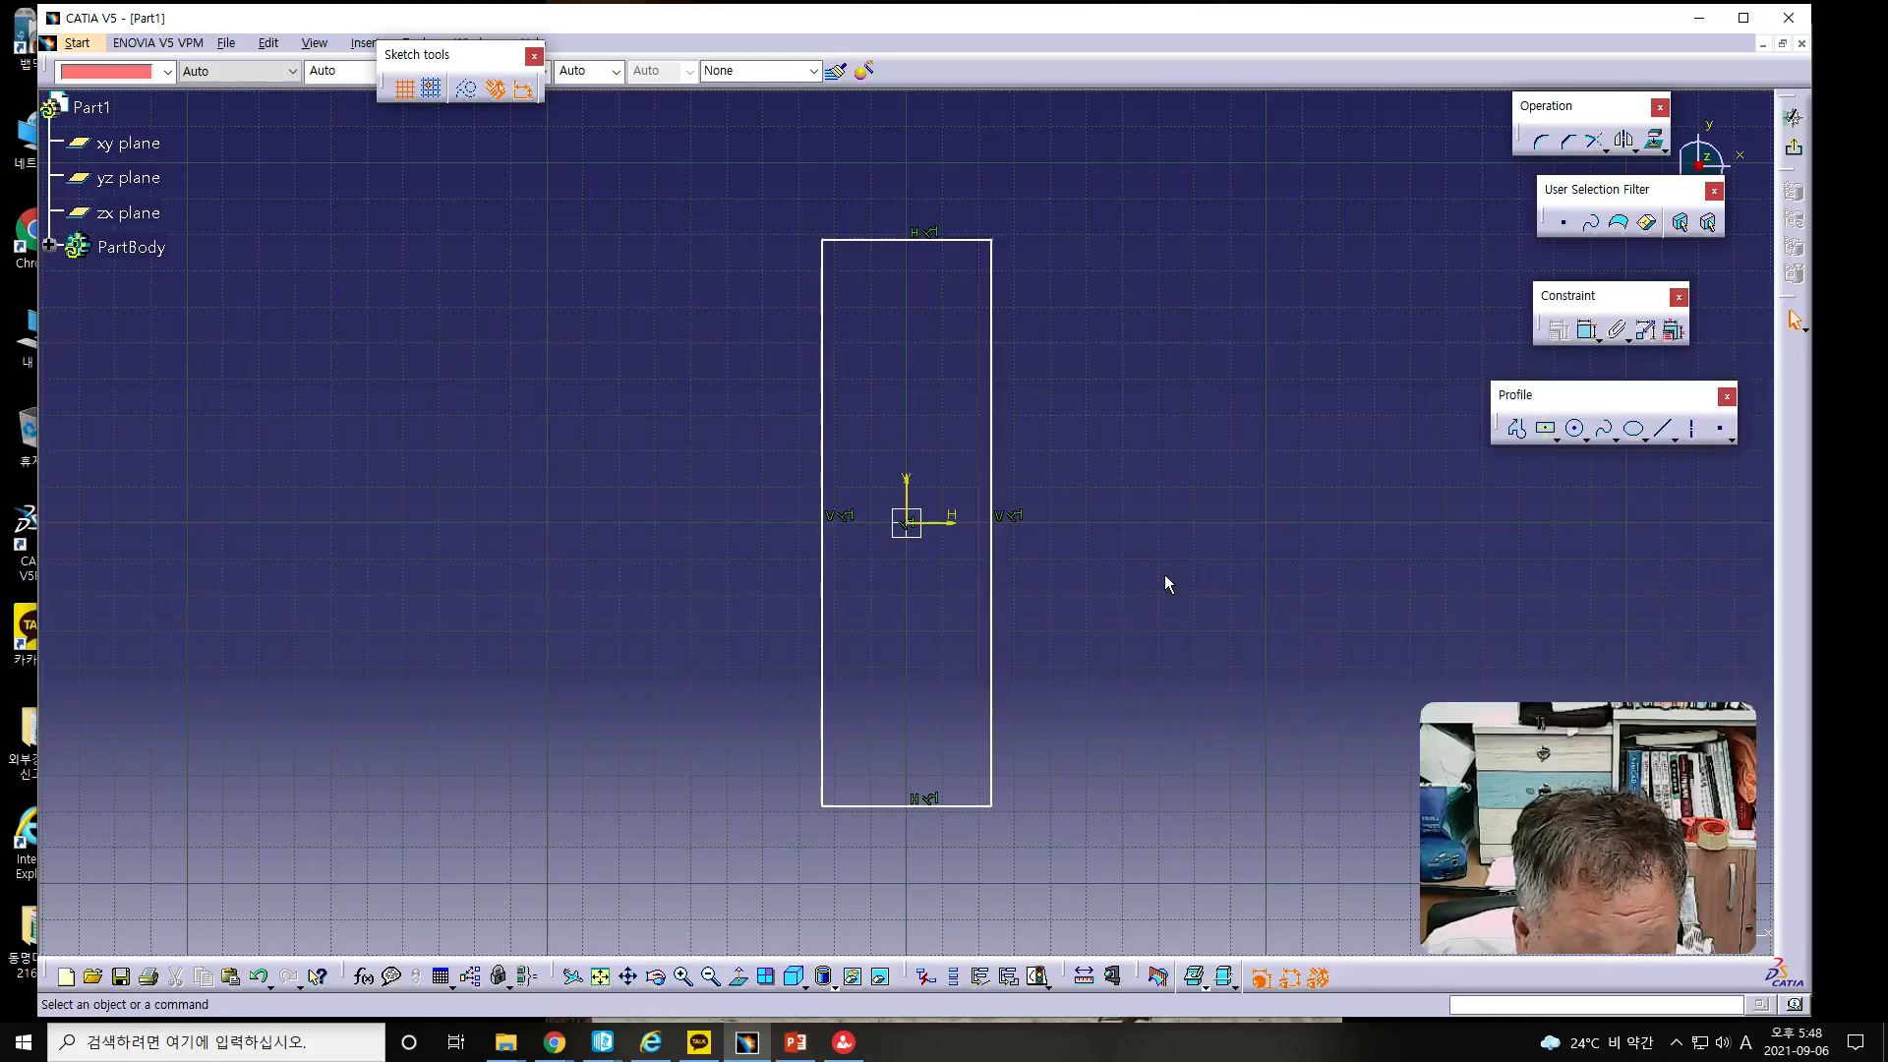
# - Draw a second centered rectangle about the origin, wide and about 48 mm tall, crossing the vertical one
pyautogui.click(1546, 428)
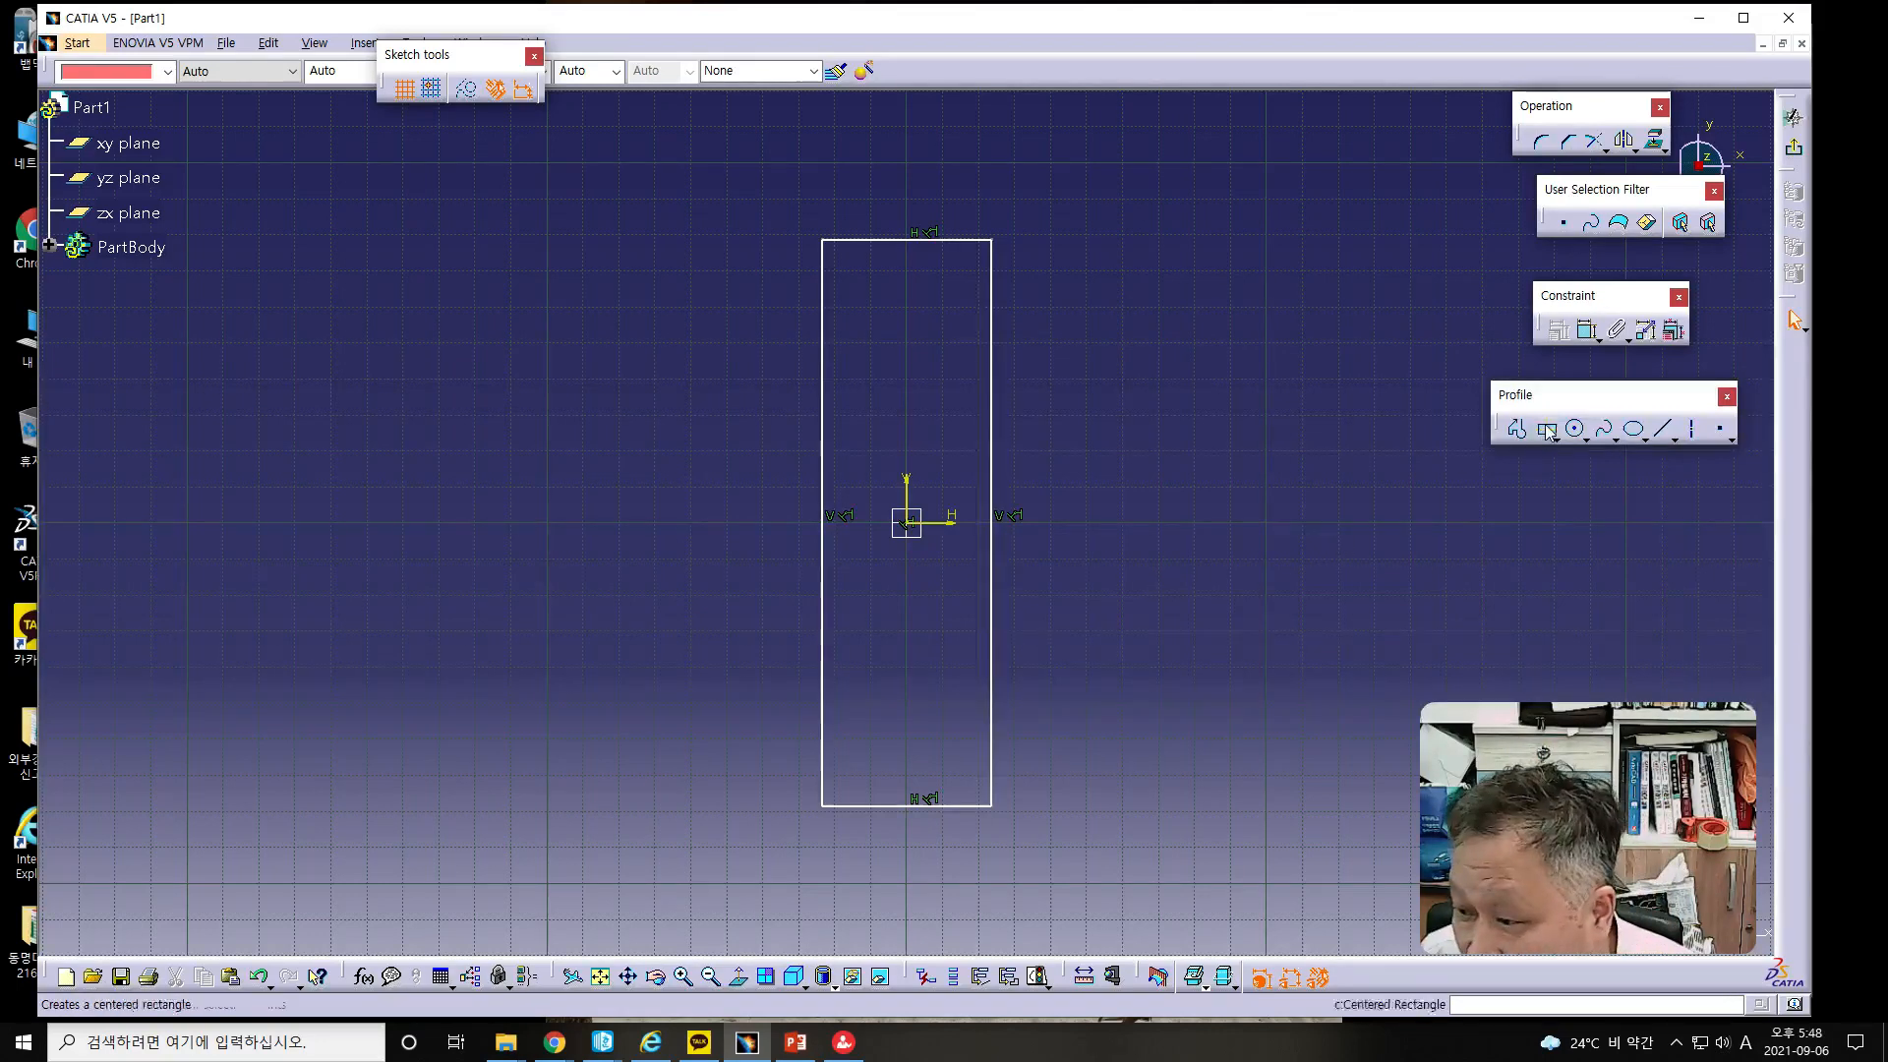
pyautogui.click(906, 523)
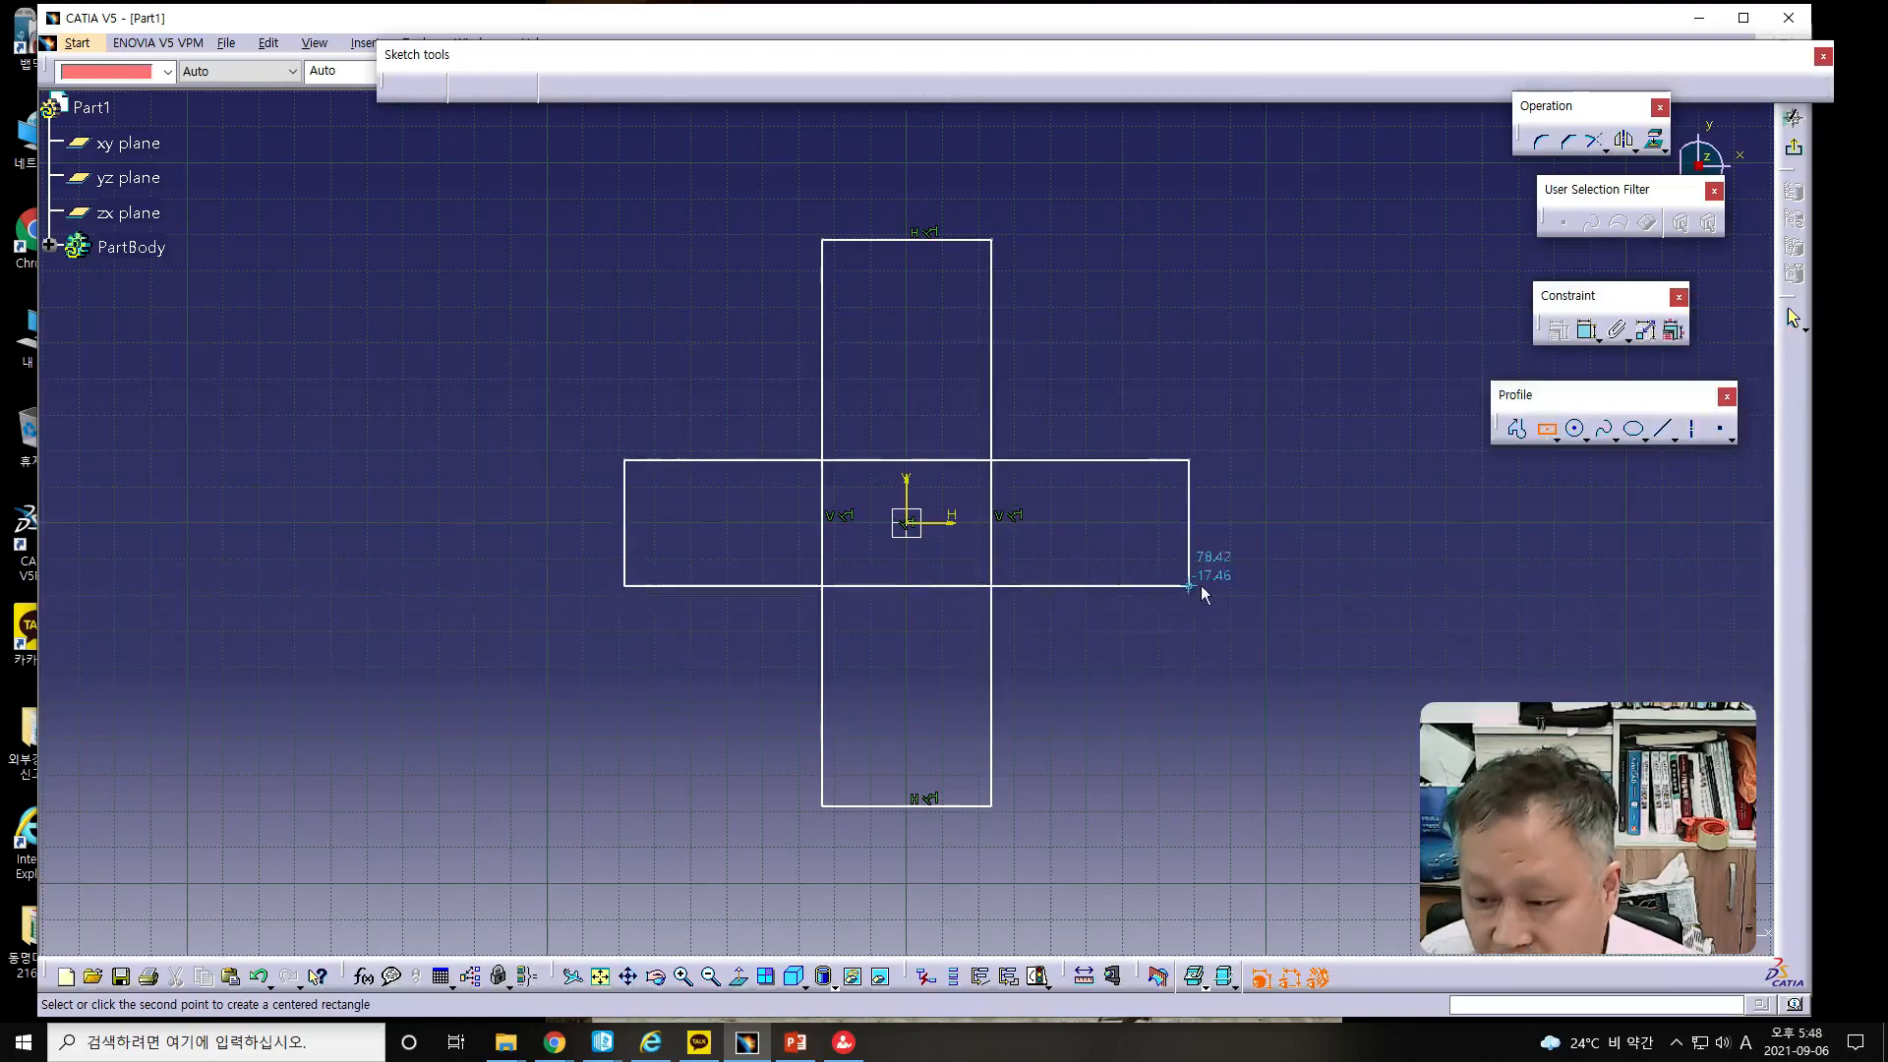
pyautogui.click(1210, 610)
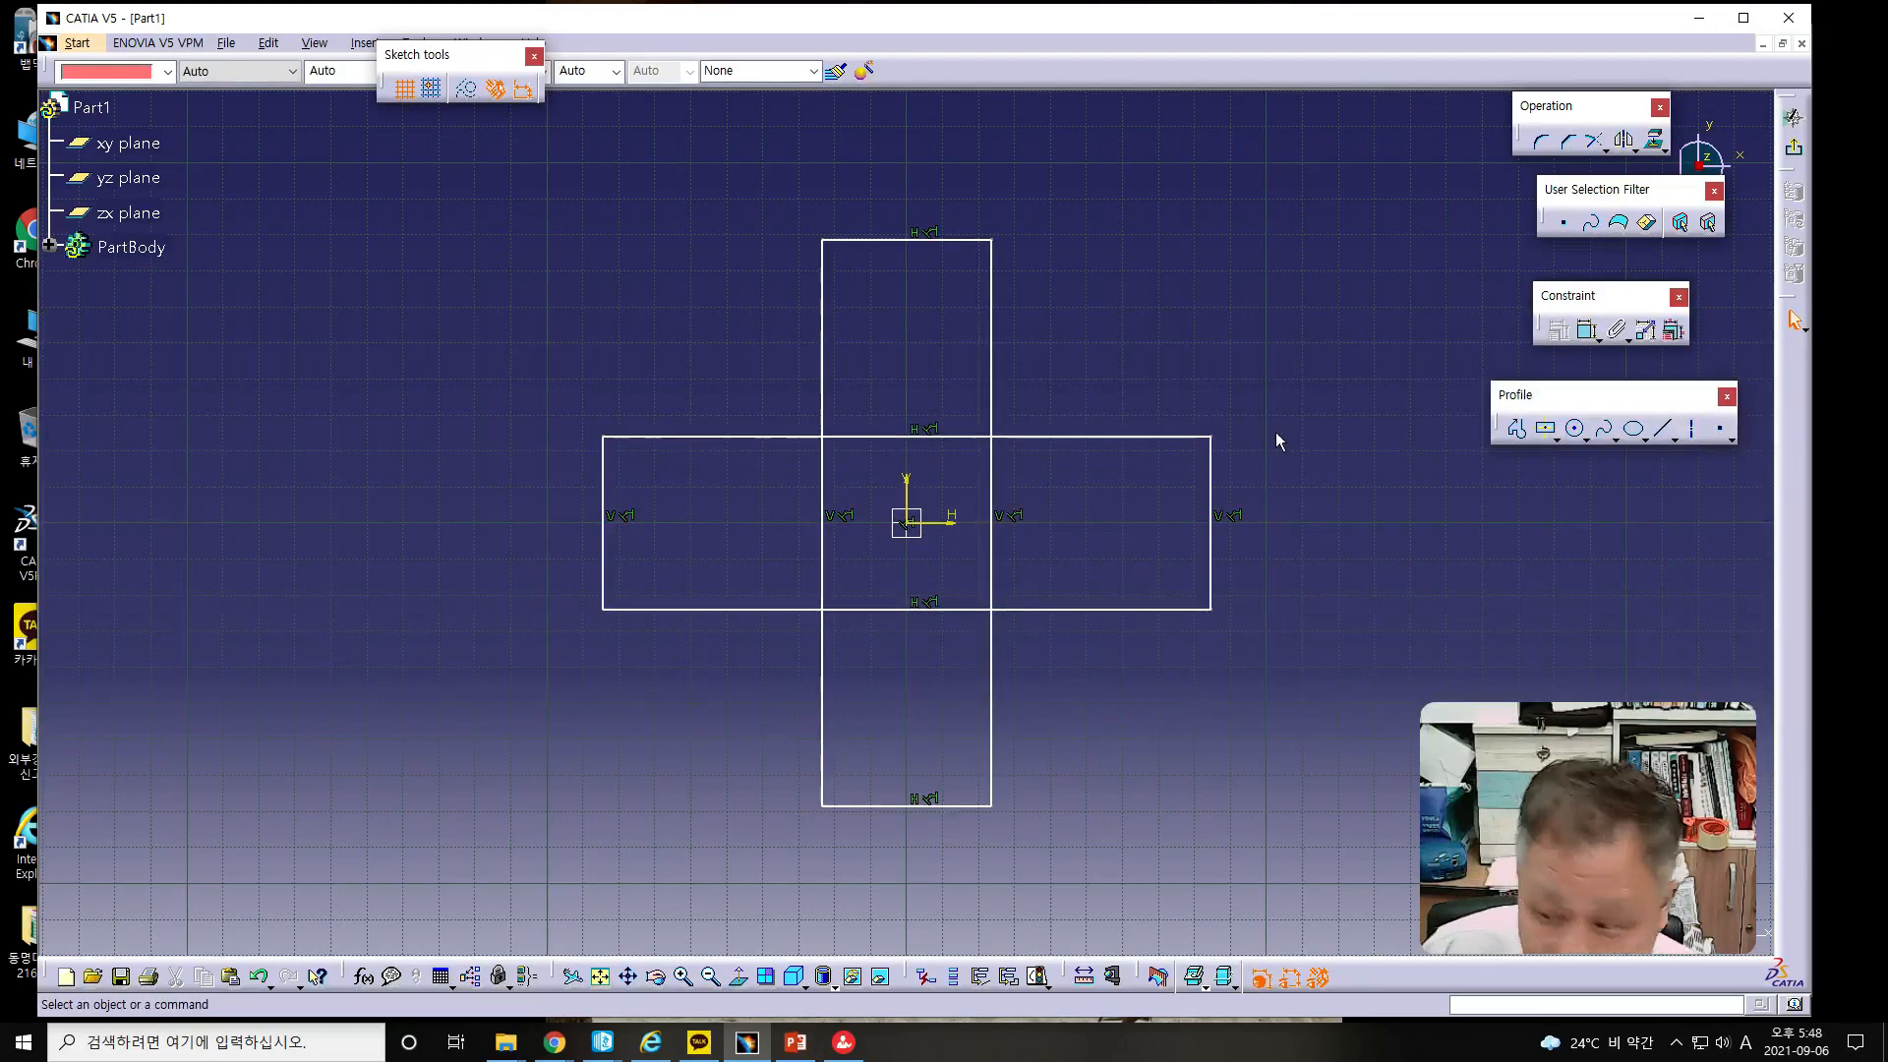
# - Dimension the horizontal rectangle's height and set it to 50 mm
pyautogui.click(1587, 332)
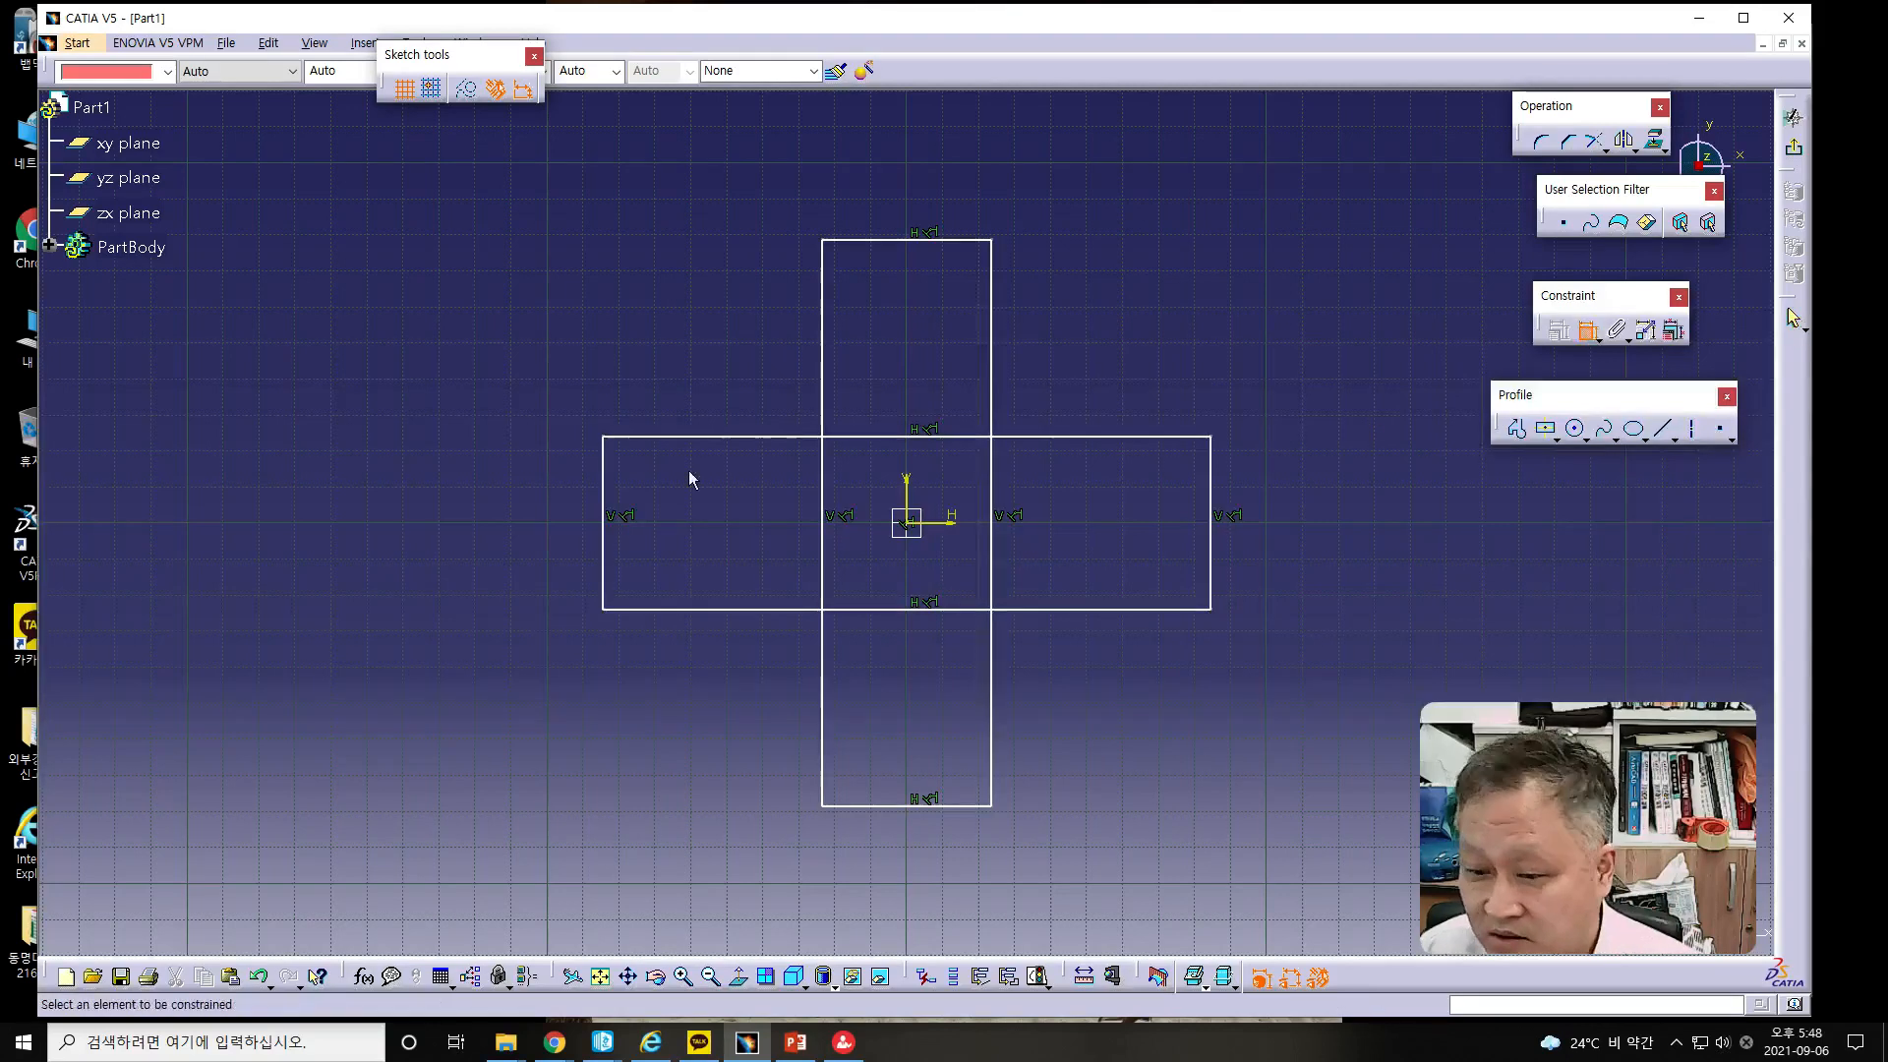
pyautogui.click(601, 553)
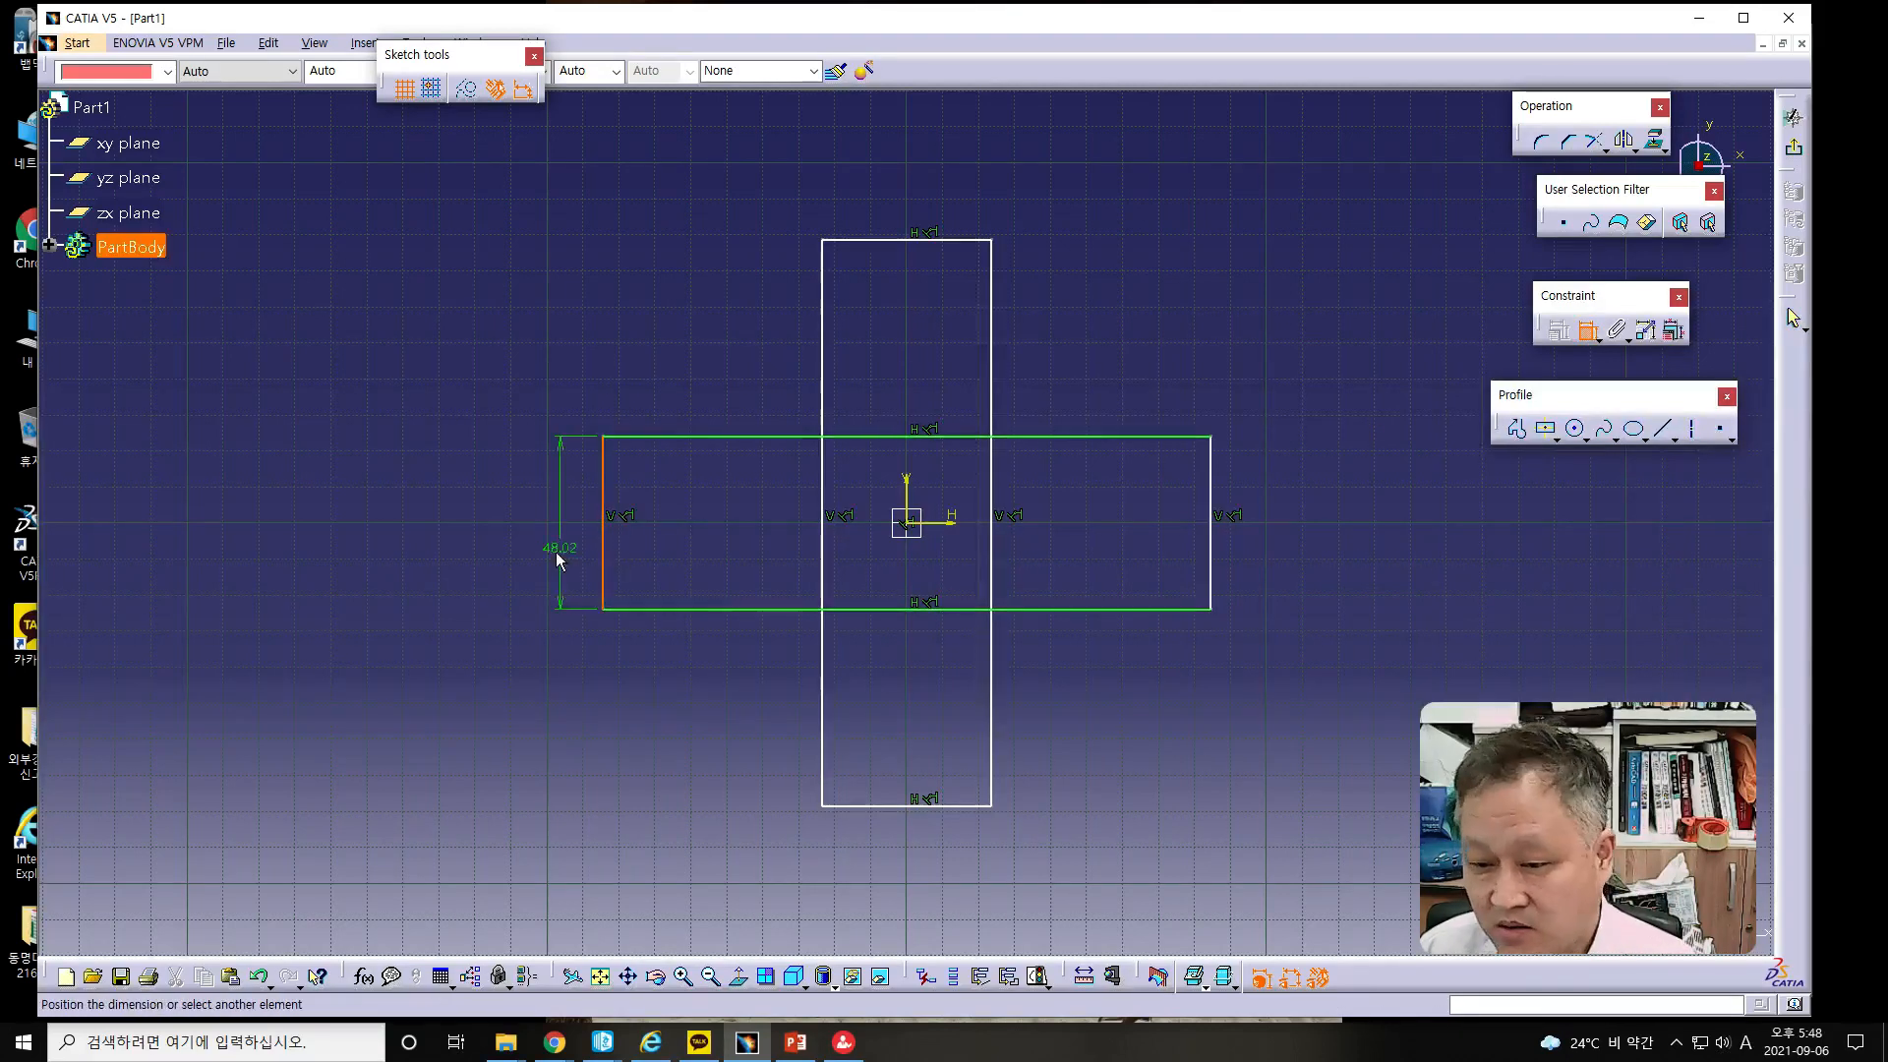
pyautogui.click(553, 539)
pyautogui.doubleClick(554, 539)
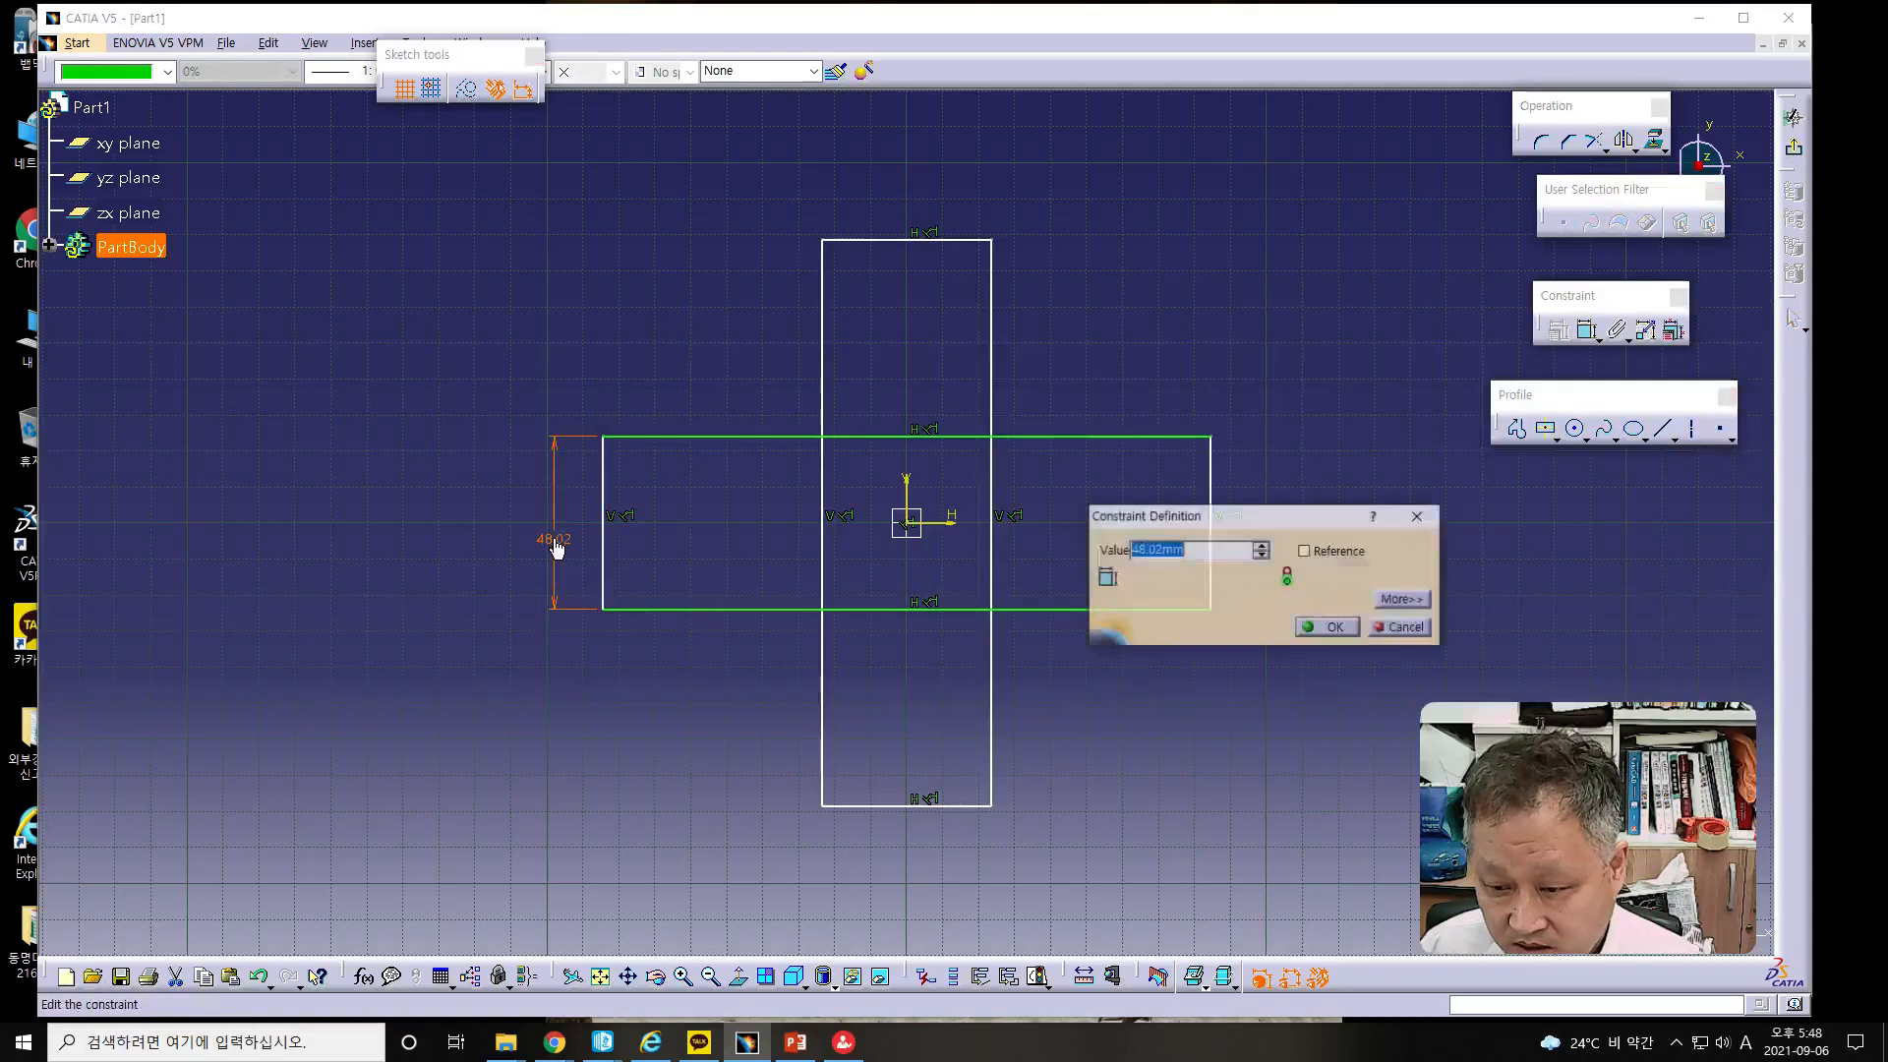
pyautogui.write('50')
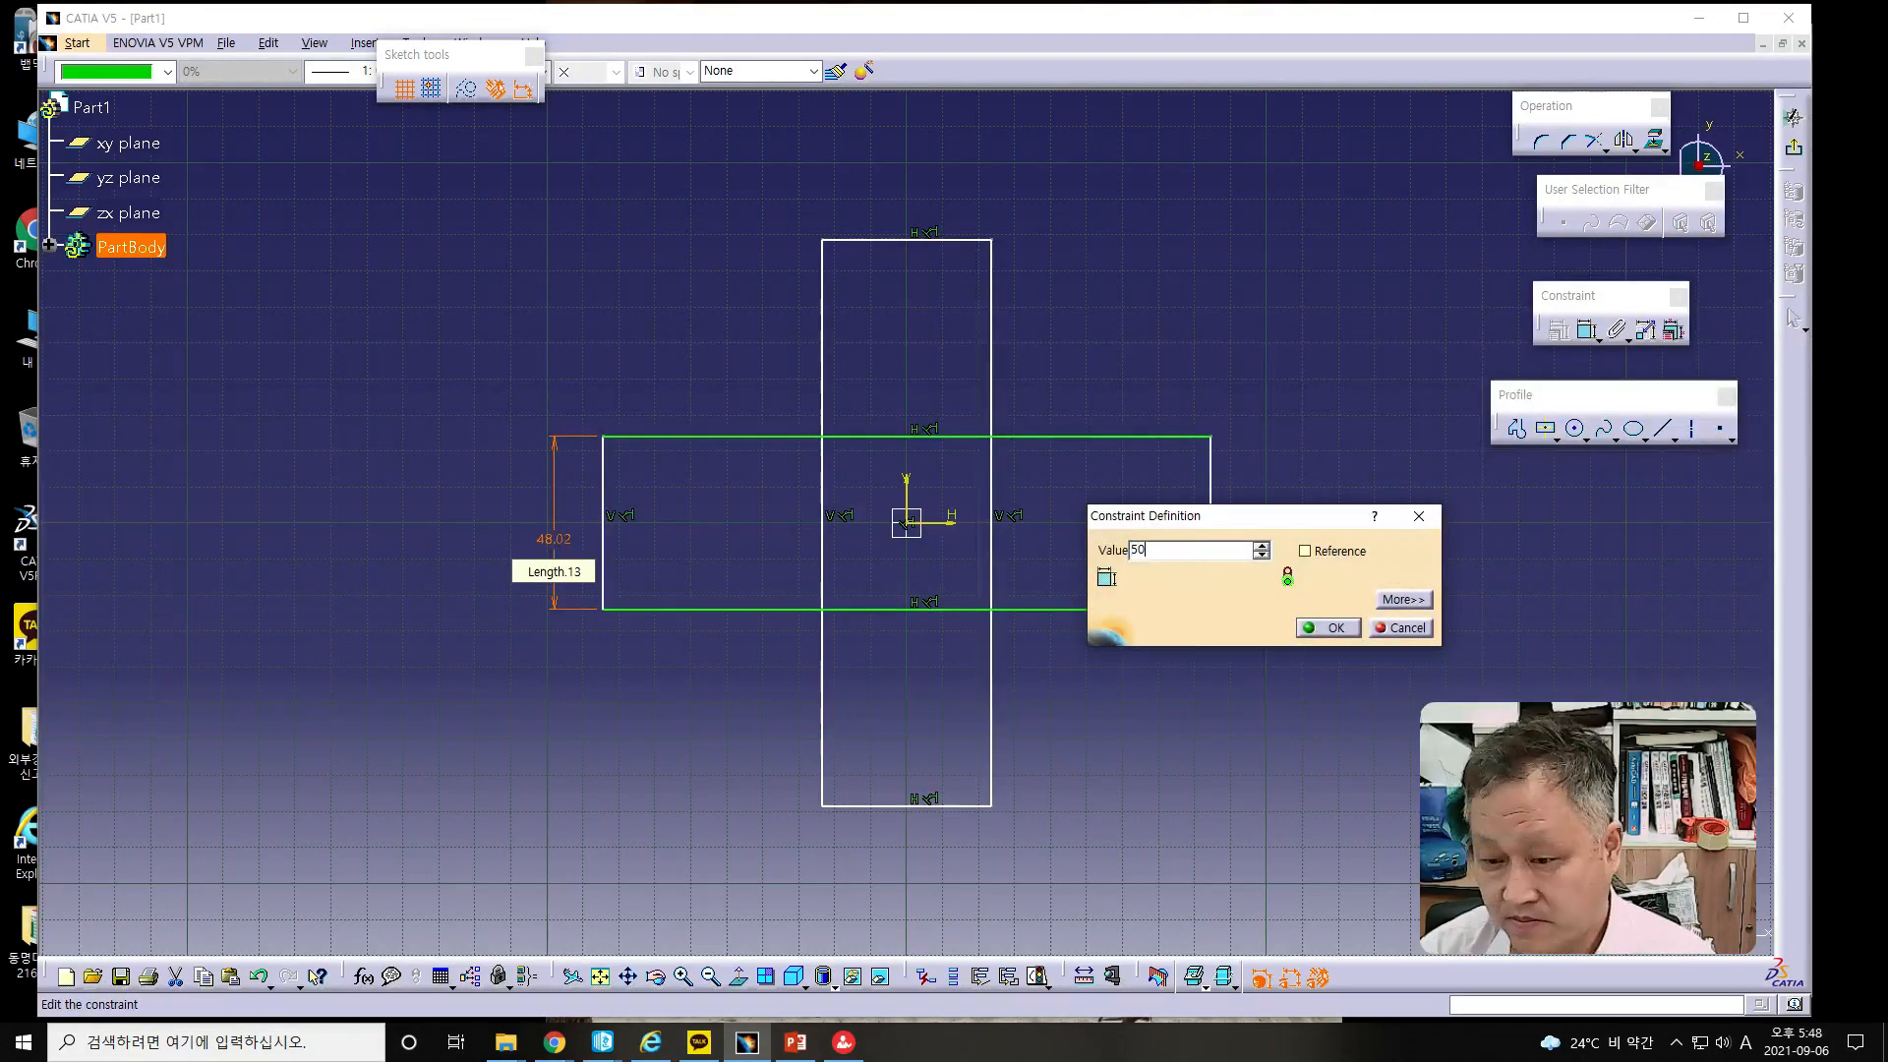
pyautogui.press('Return')
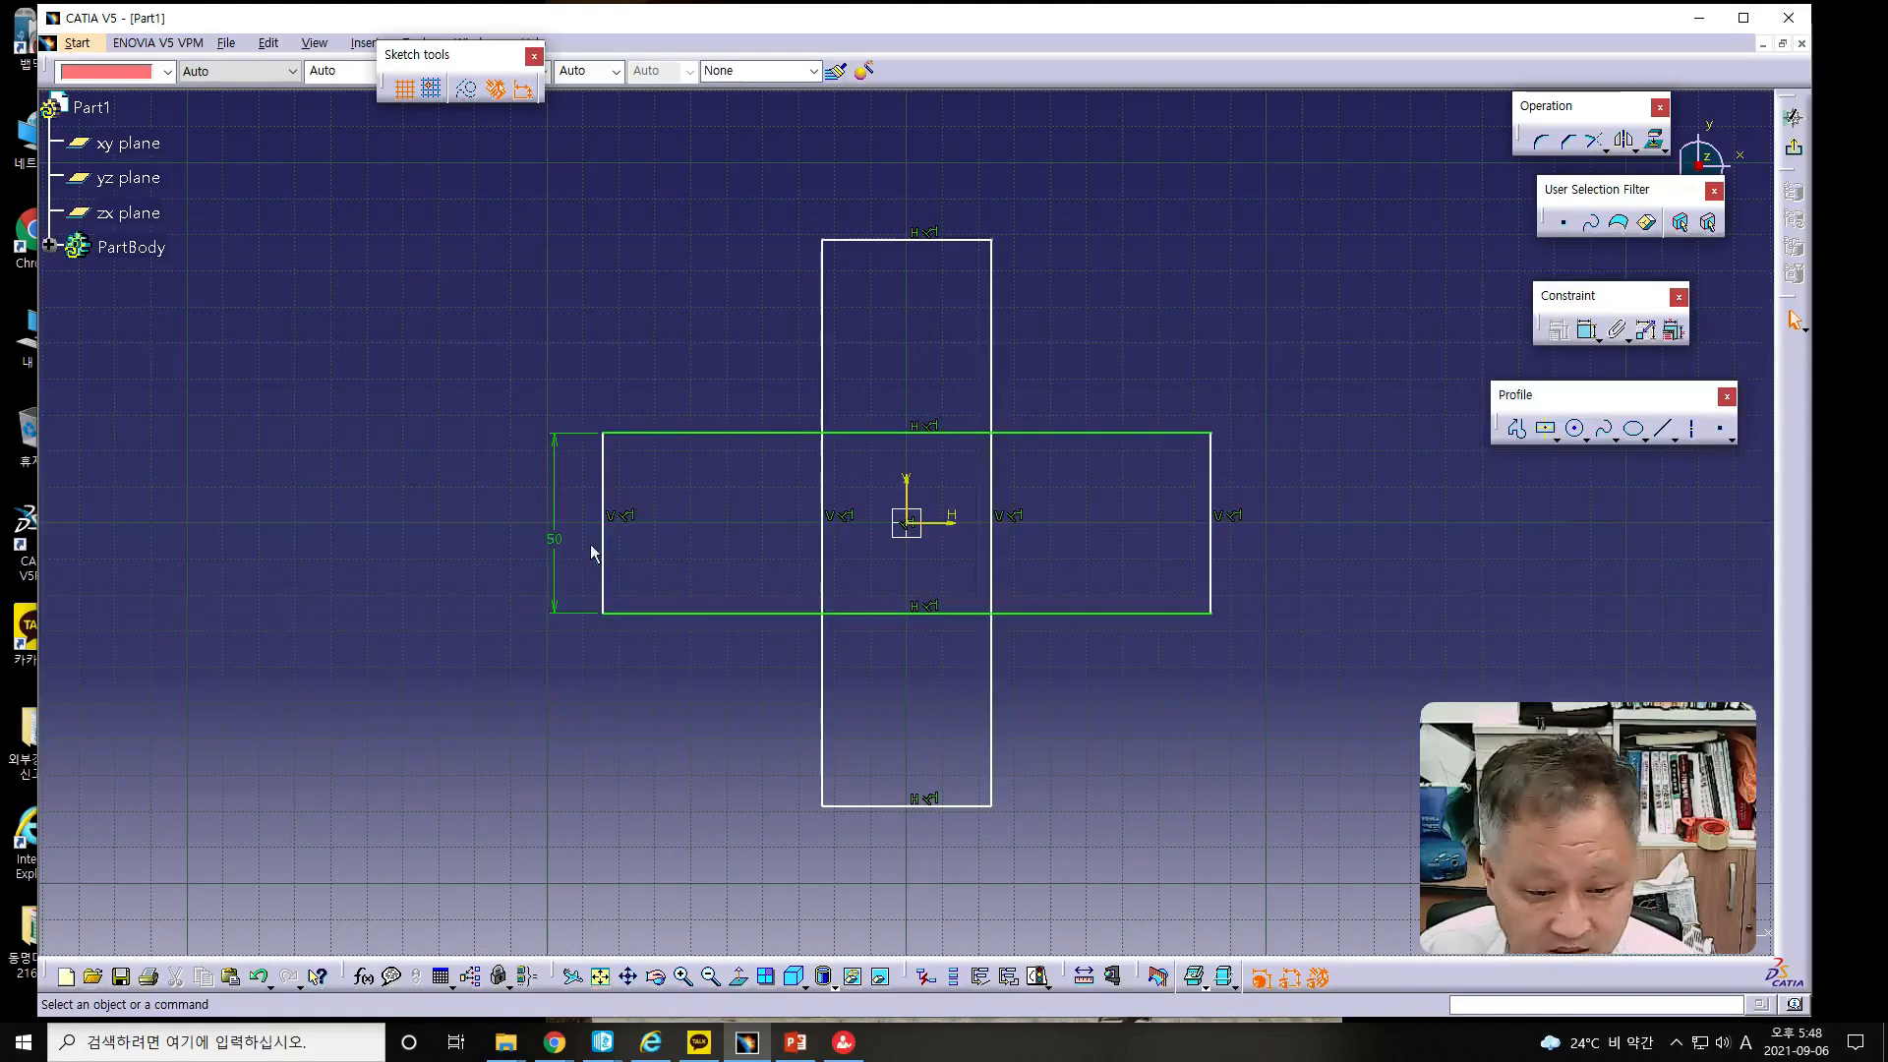
# - Constrain the distance between the upper edges of the two rectangles to 50 mm
pyautogui.click(1065, 432)
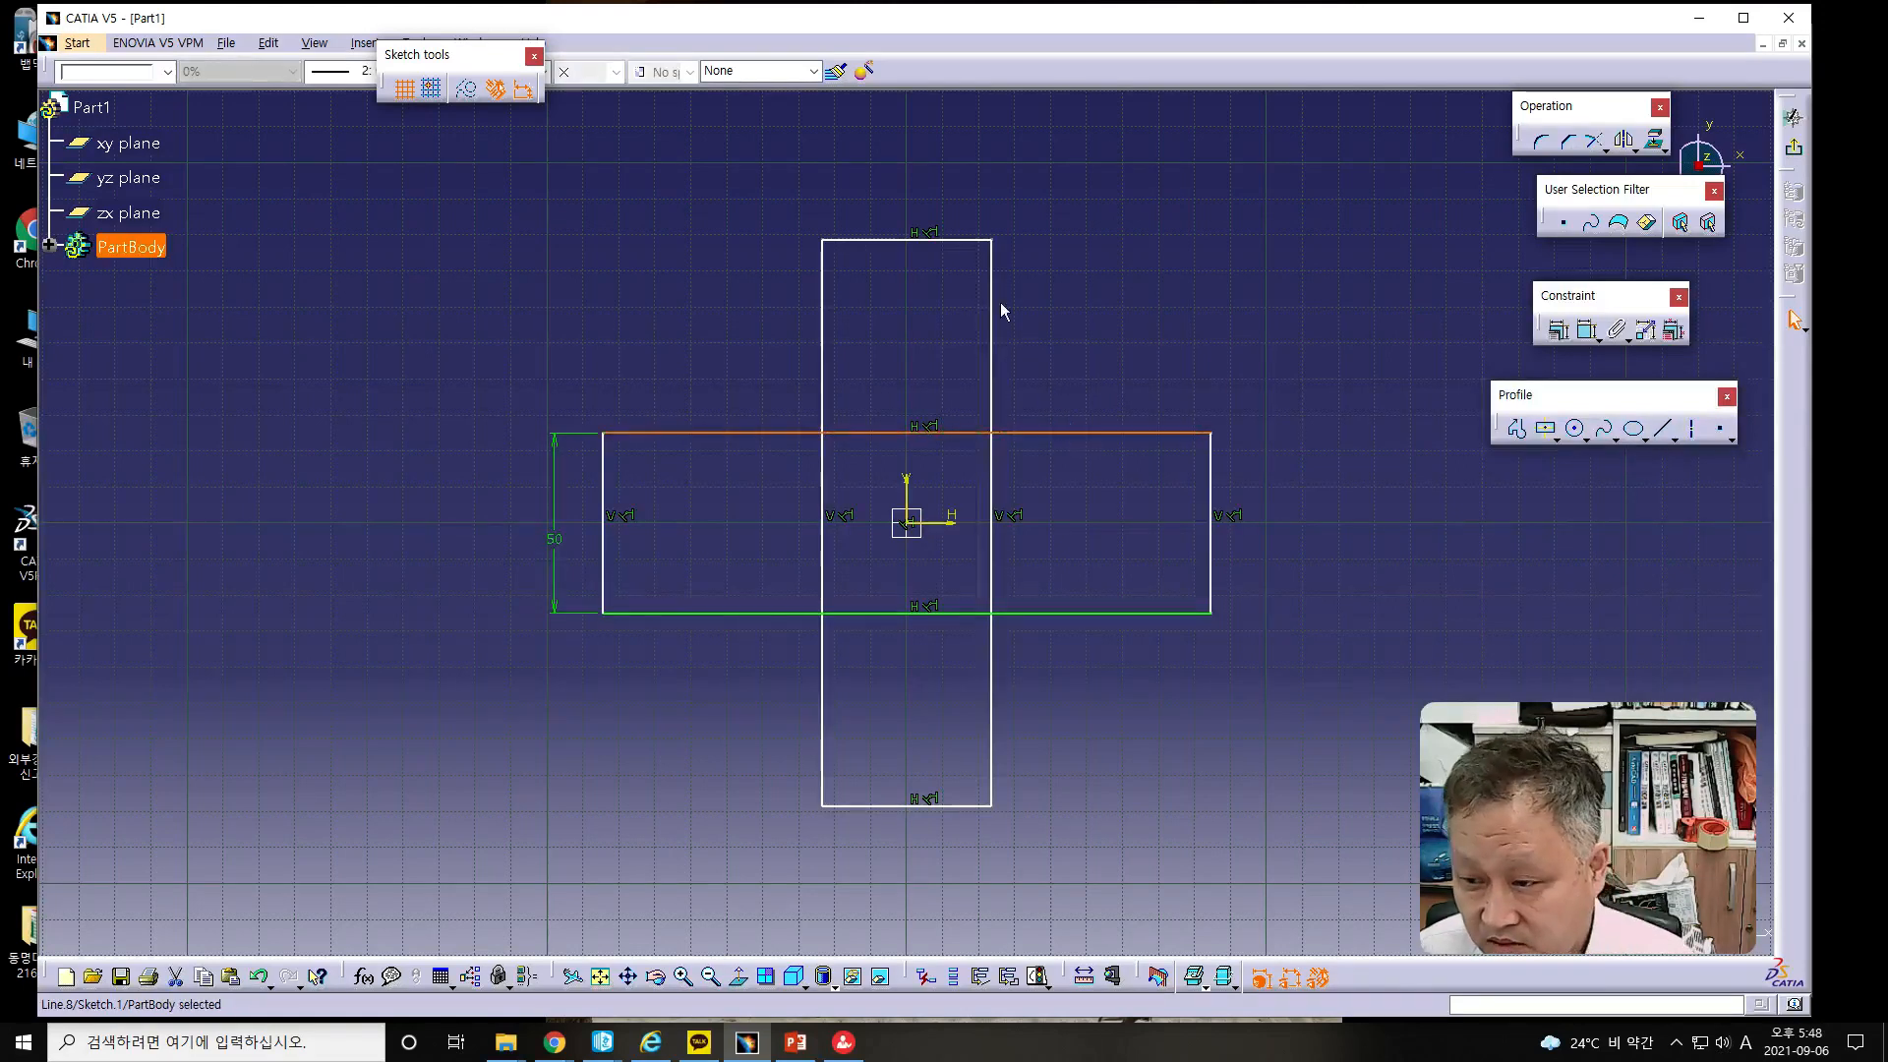
pyautogui.keyDown('ctrl'); pyautogui.click(979, 242); pyautogui.keyUp('ctrl')
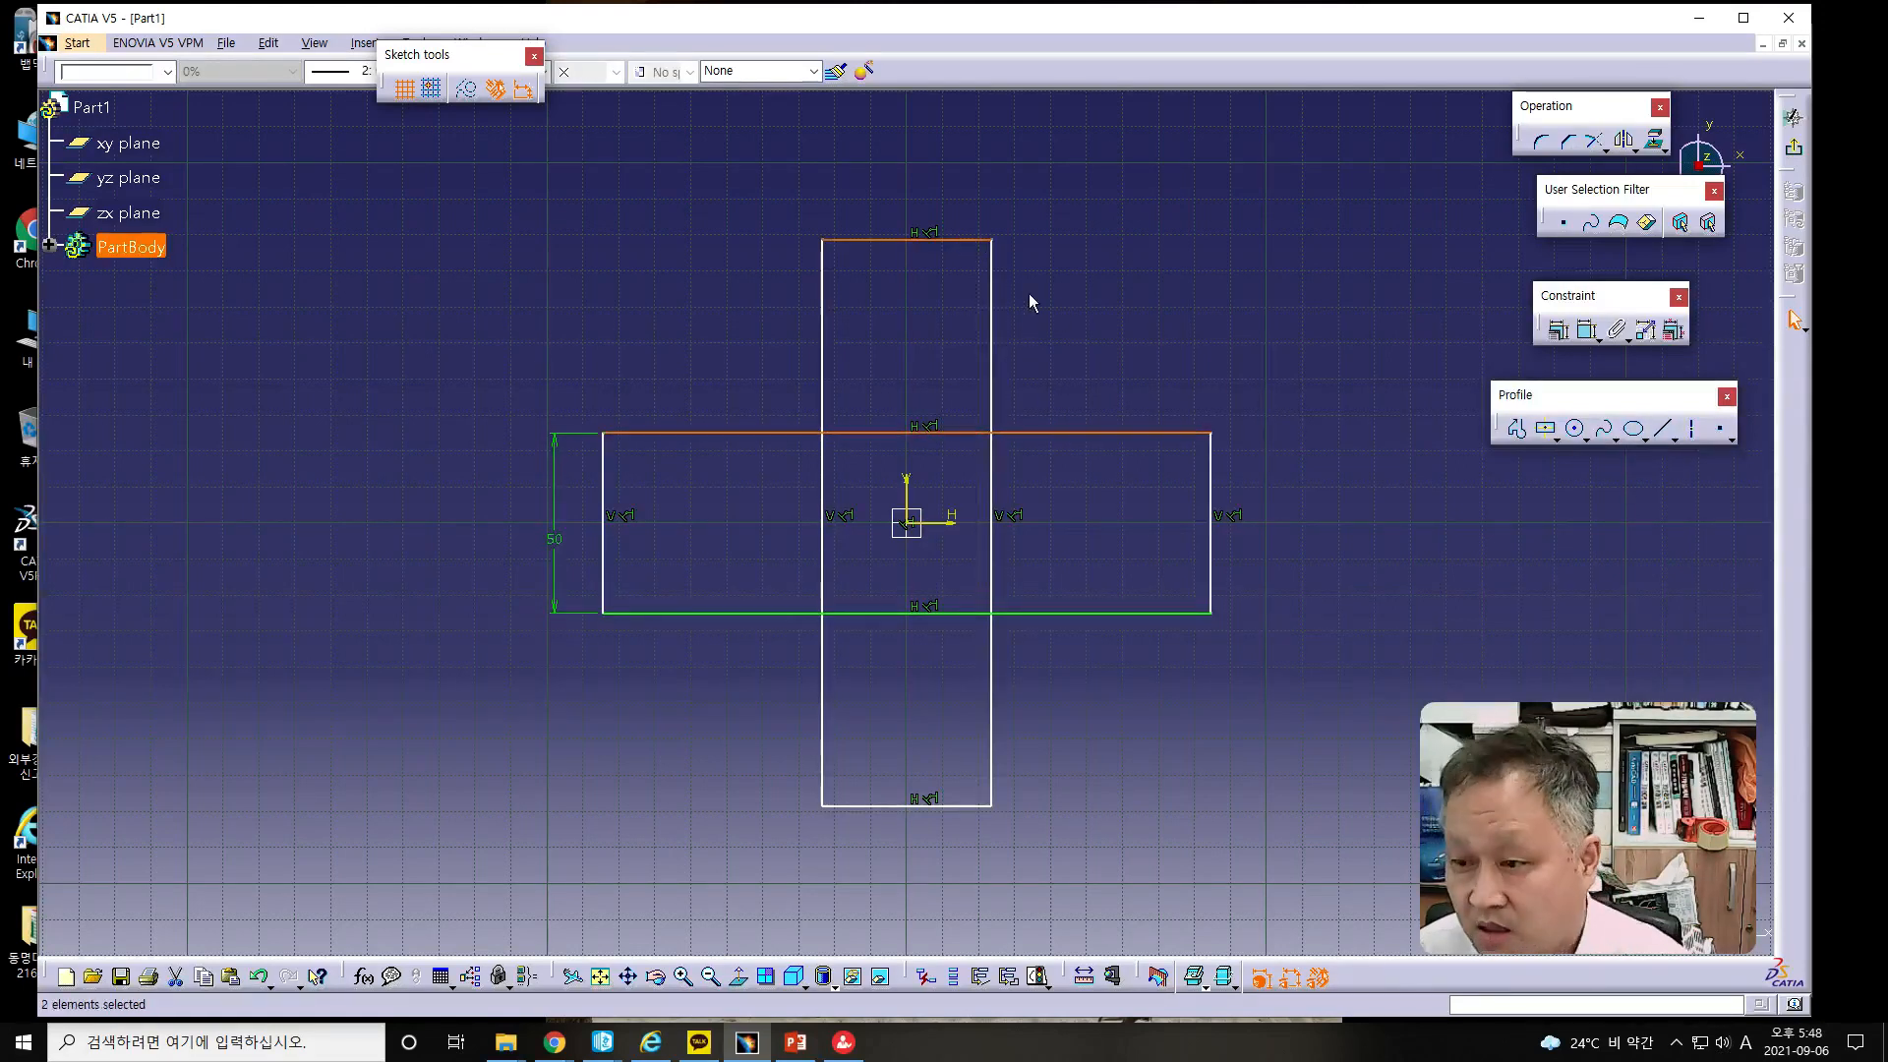
pyautogui.click(1586, 329)
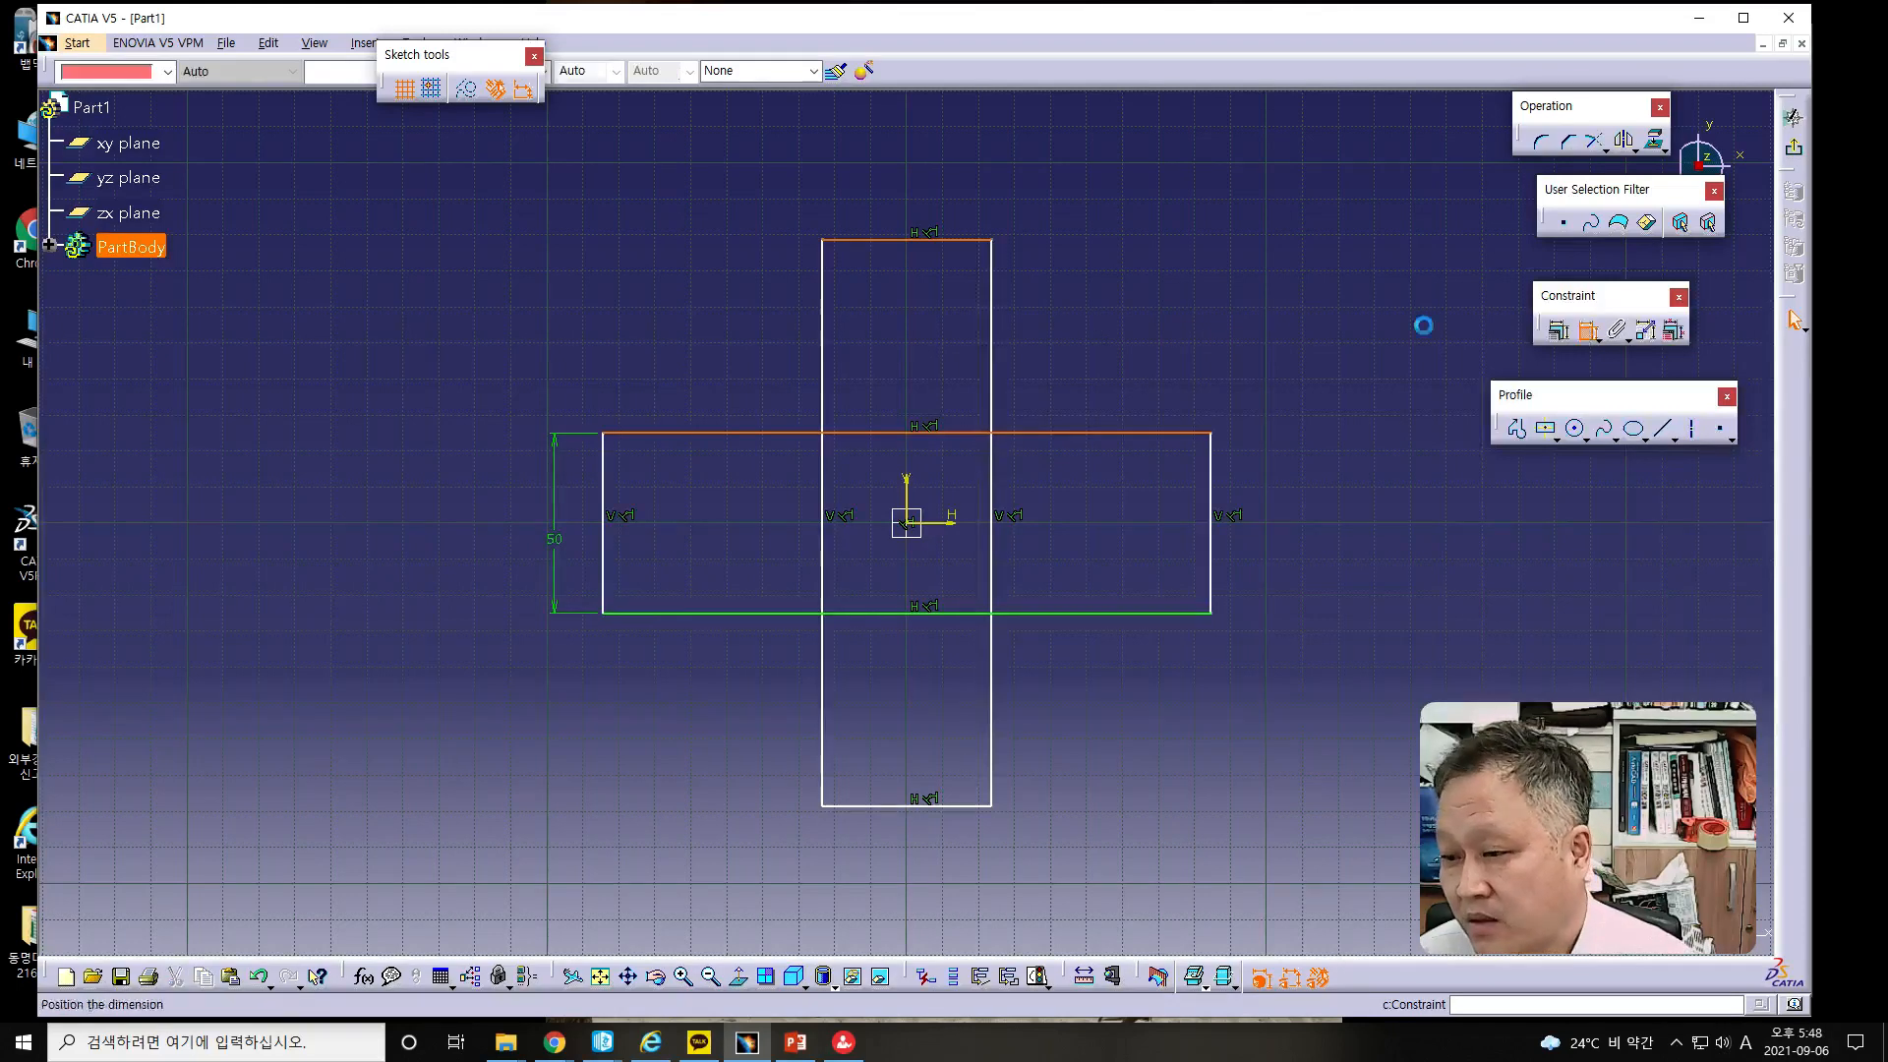
pyautogui.click(1119, 334)
pyautogui.doubleClick(1115, 332)
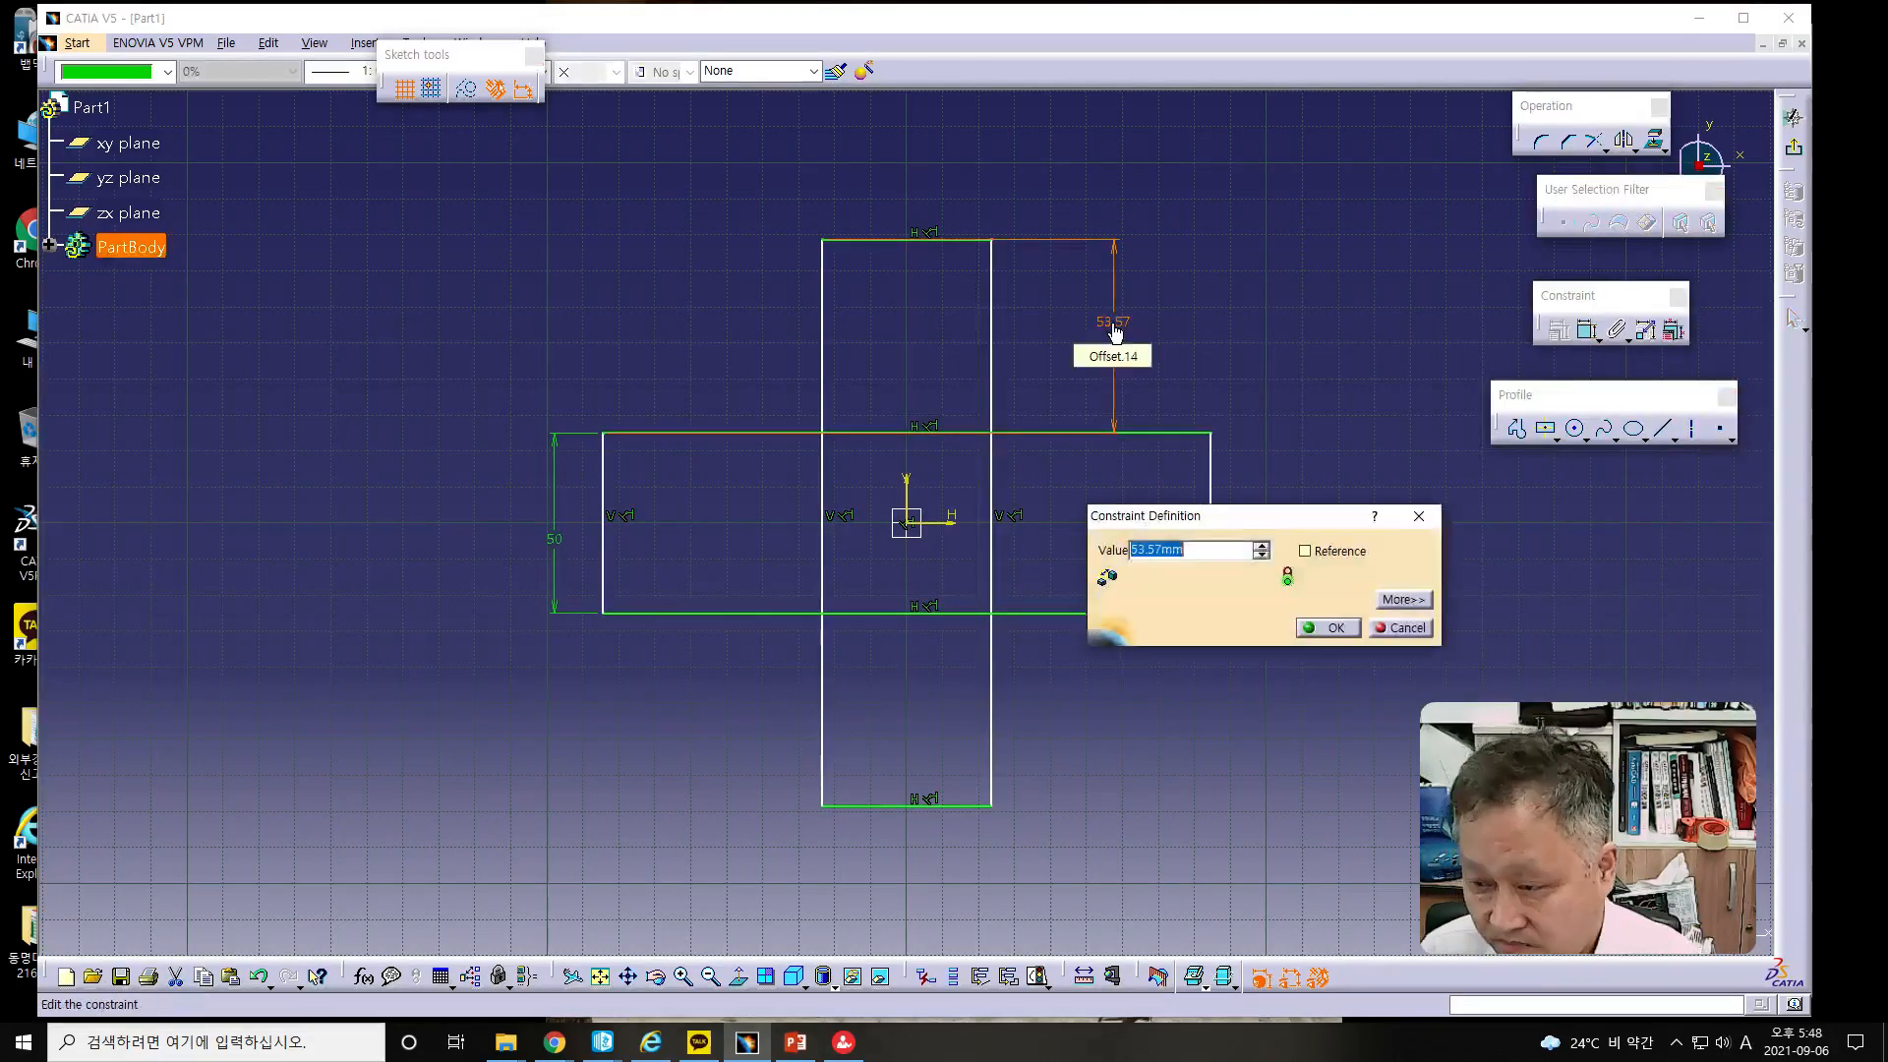
pyautogui.write('50')
pyautogui.press('Return')
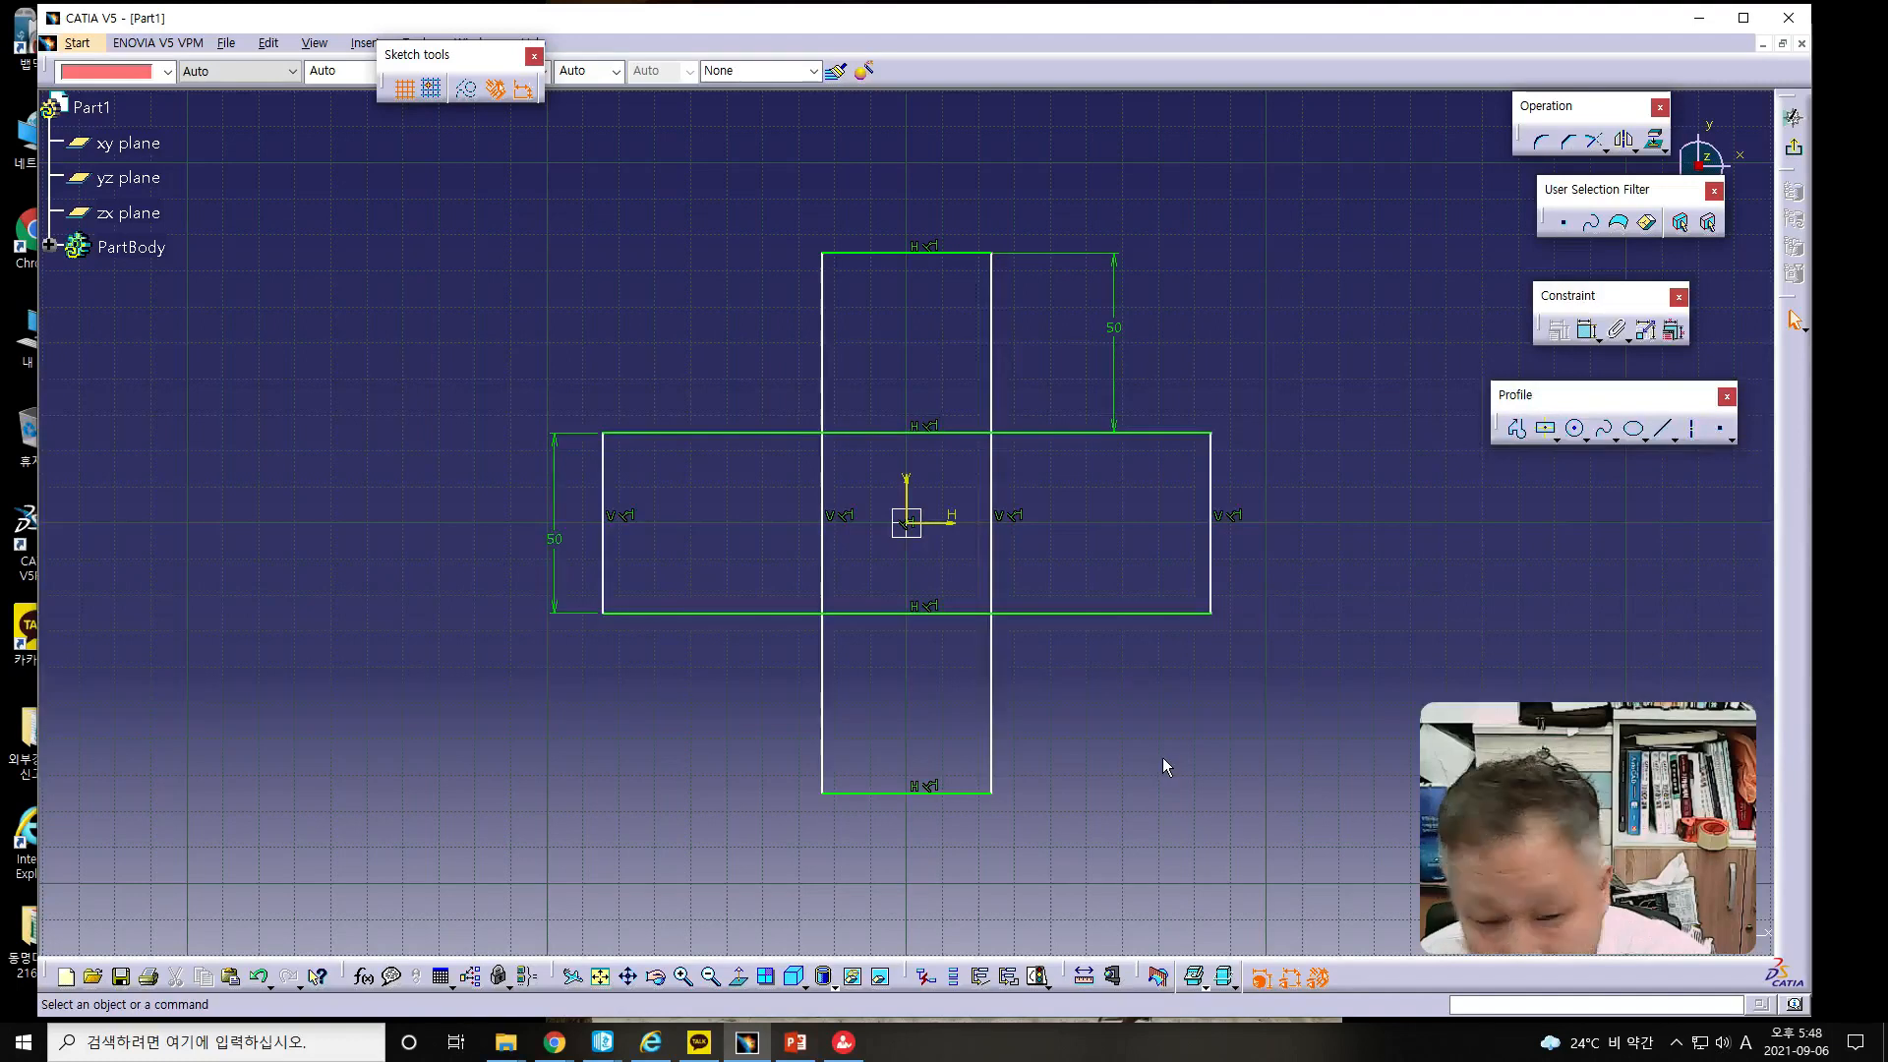
# - Dimension the lower edge of the vertical rectangle and set its width to 50 mm
pyautogui.click(898, 787)
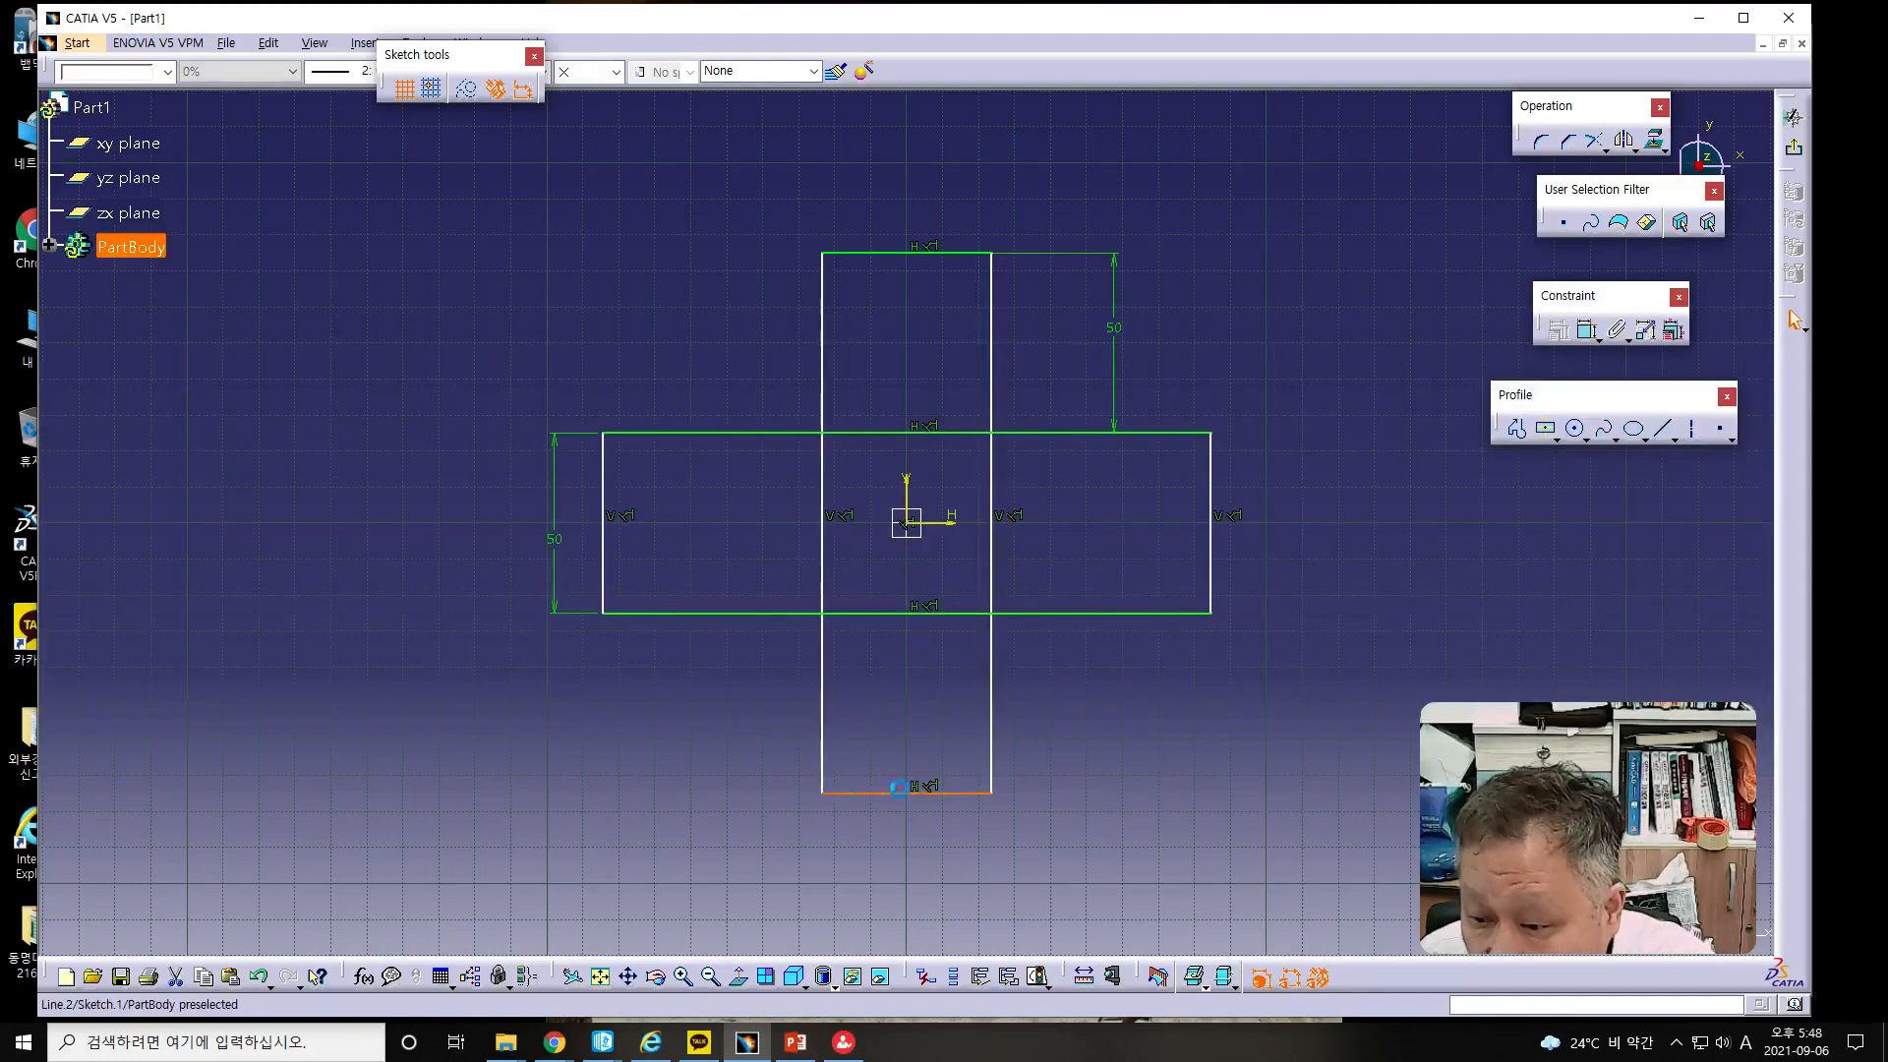
pyautogui.click(1587, 330)
pyautogui.click(930, 845)
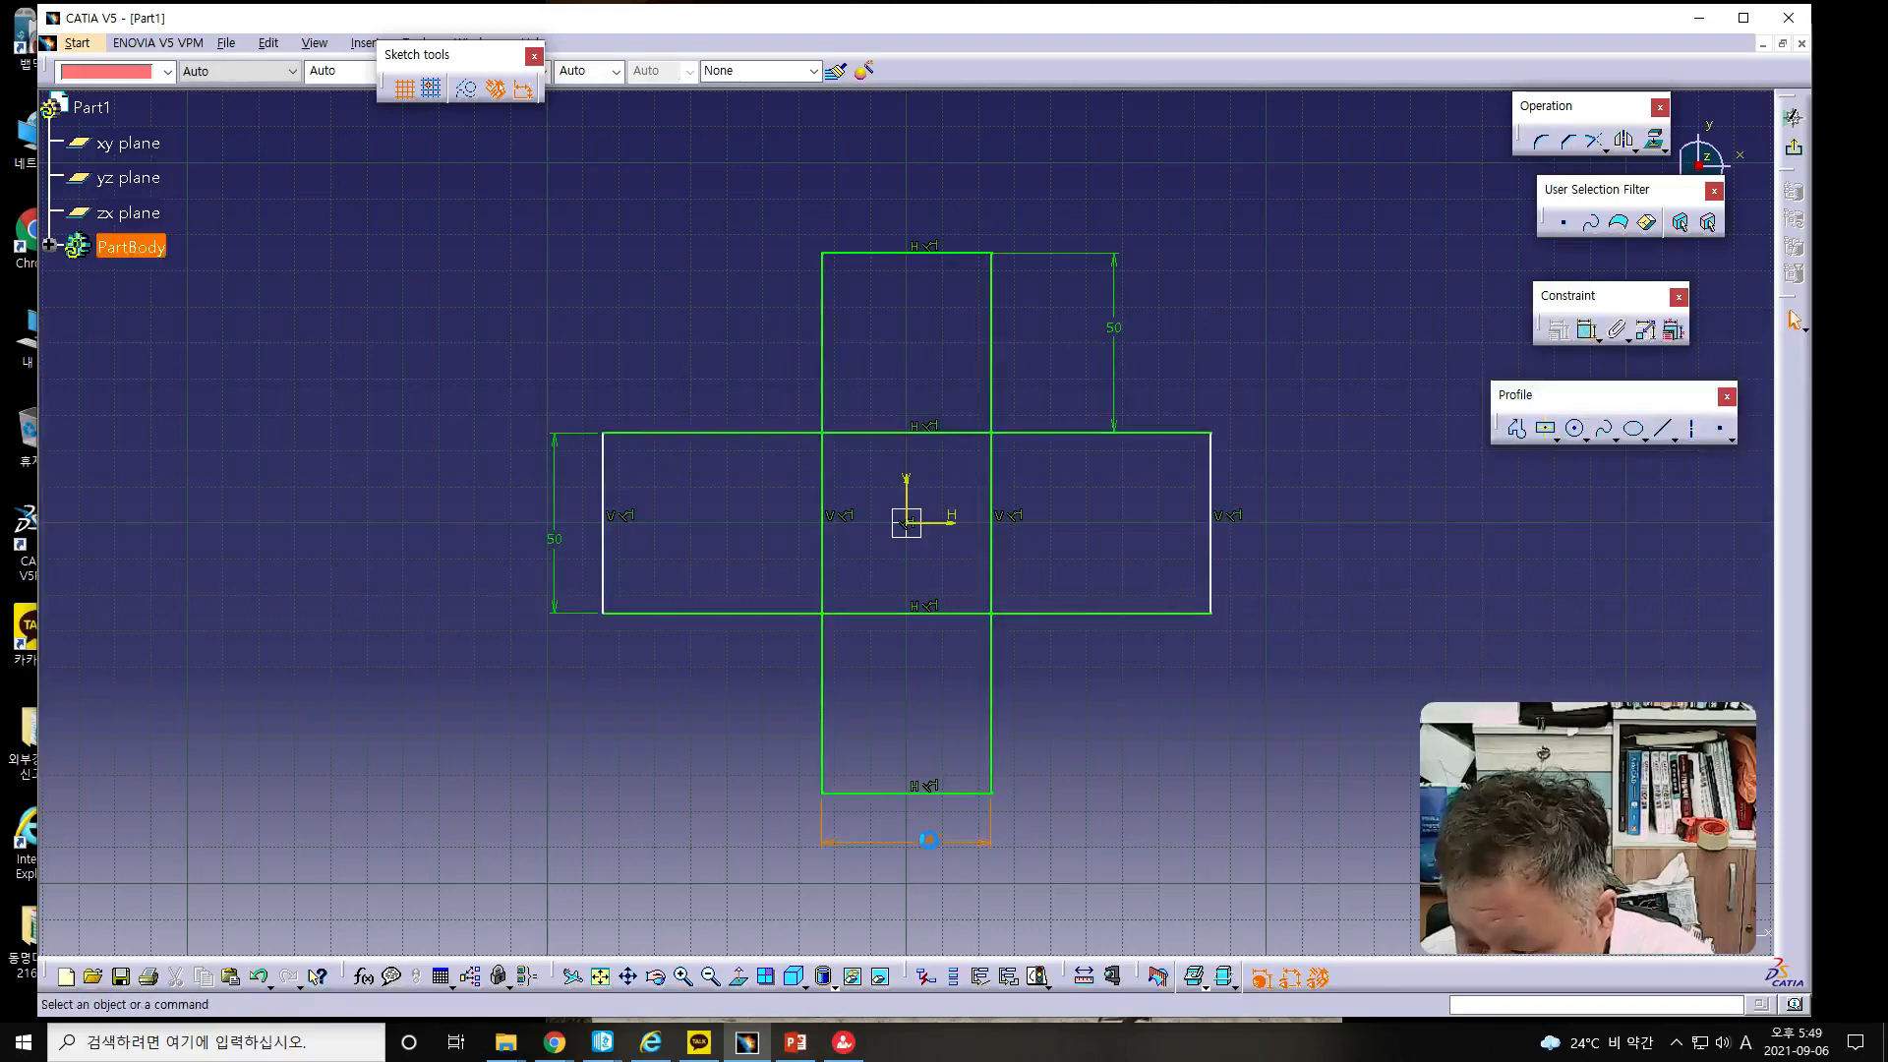
pyautogui.doubleClick(928, 839)
pyautogui.write('50')
pyautogui.press('Return')
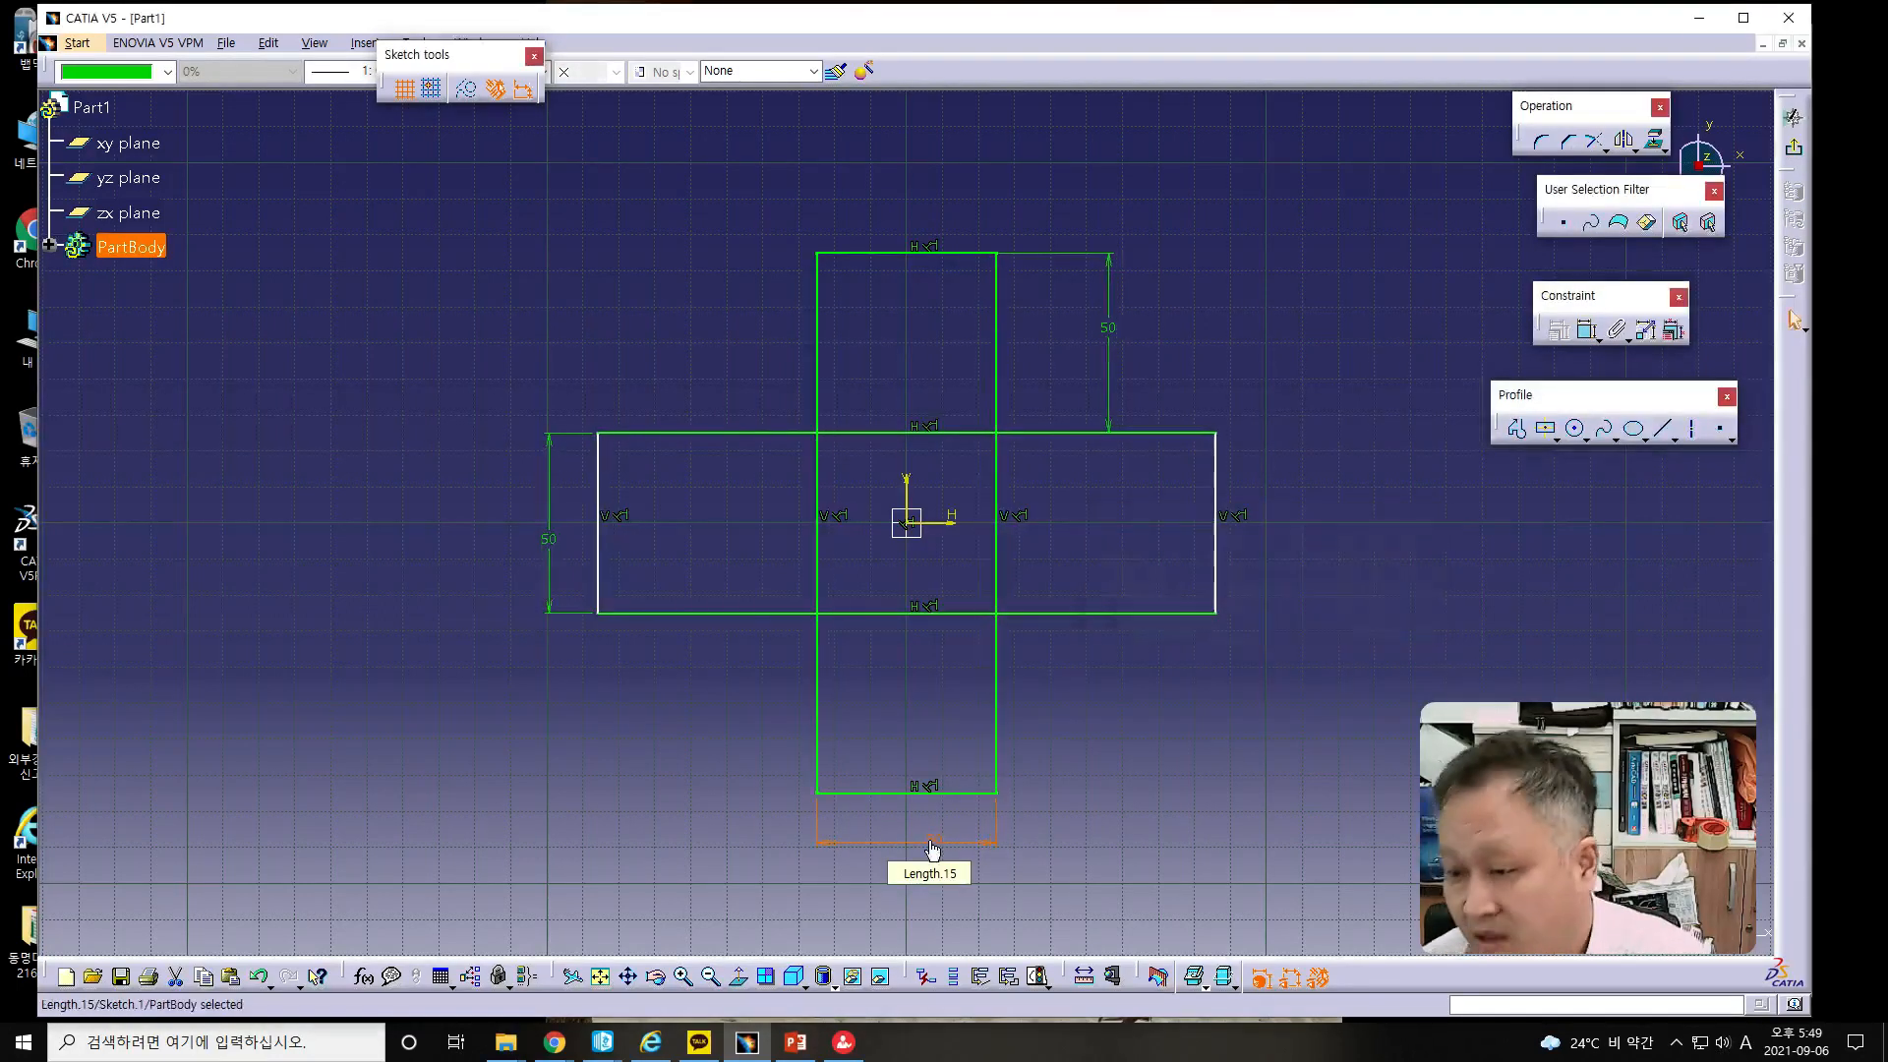
# - Widen the horizontal rectangle and constrain the distance between the right edges of the two rectangles to 50 mm
pyautogui.moveTo(1216, 570); pyautogui.dragTo(1266, 596)
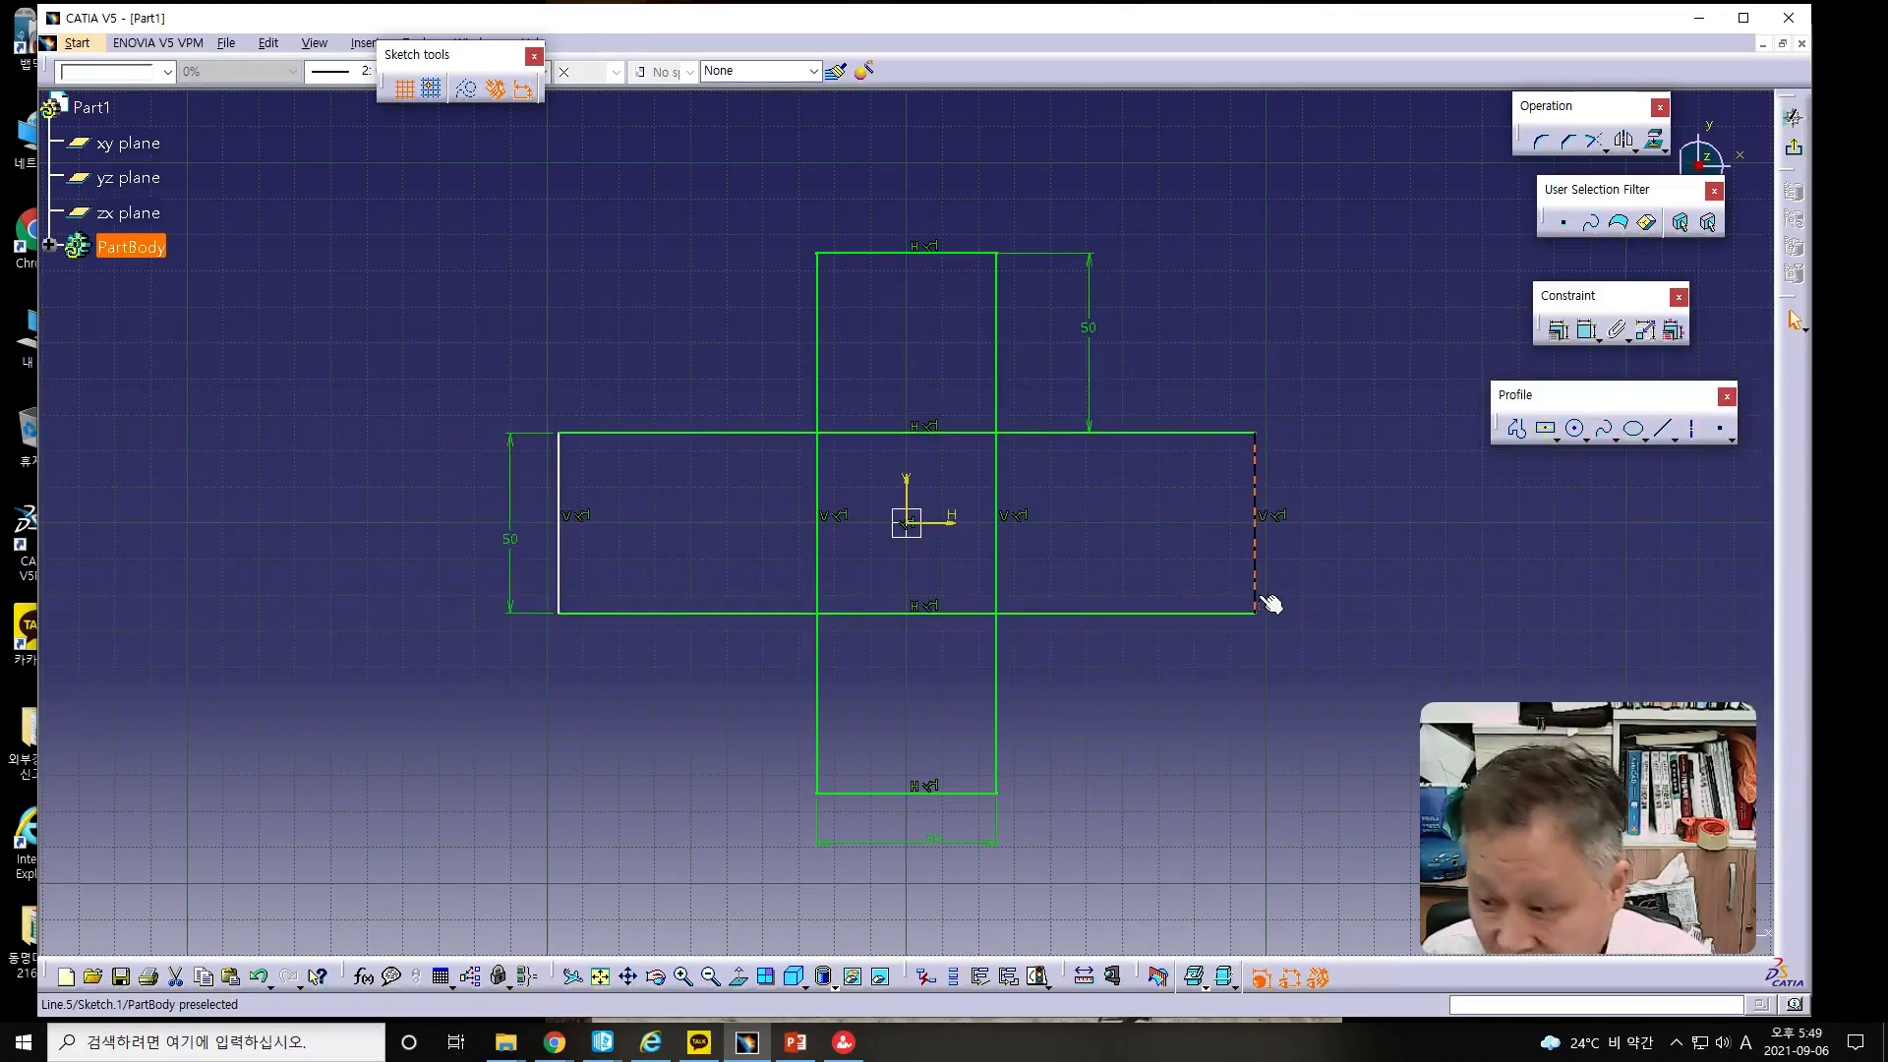
pyautogui.keyDown('ctrl'); pyautogui.click(1003, 569); pyautogui.keyUp('ctrl')
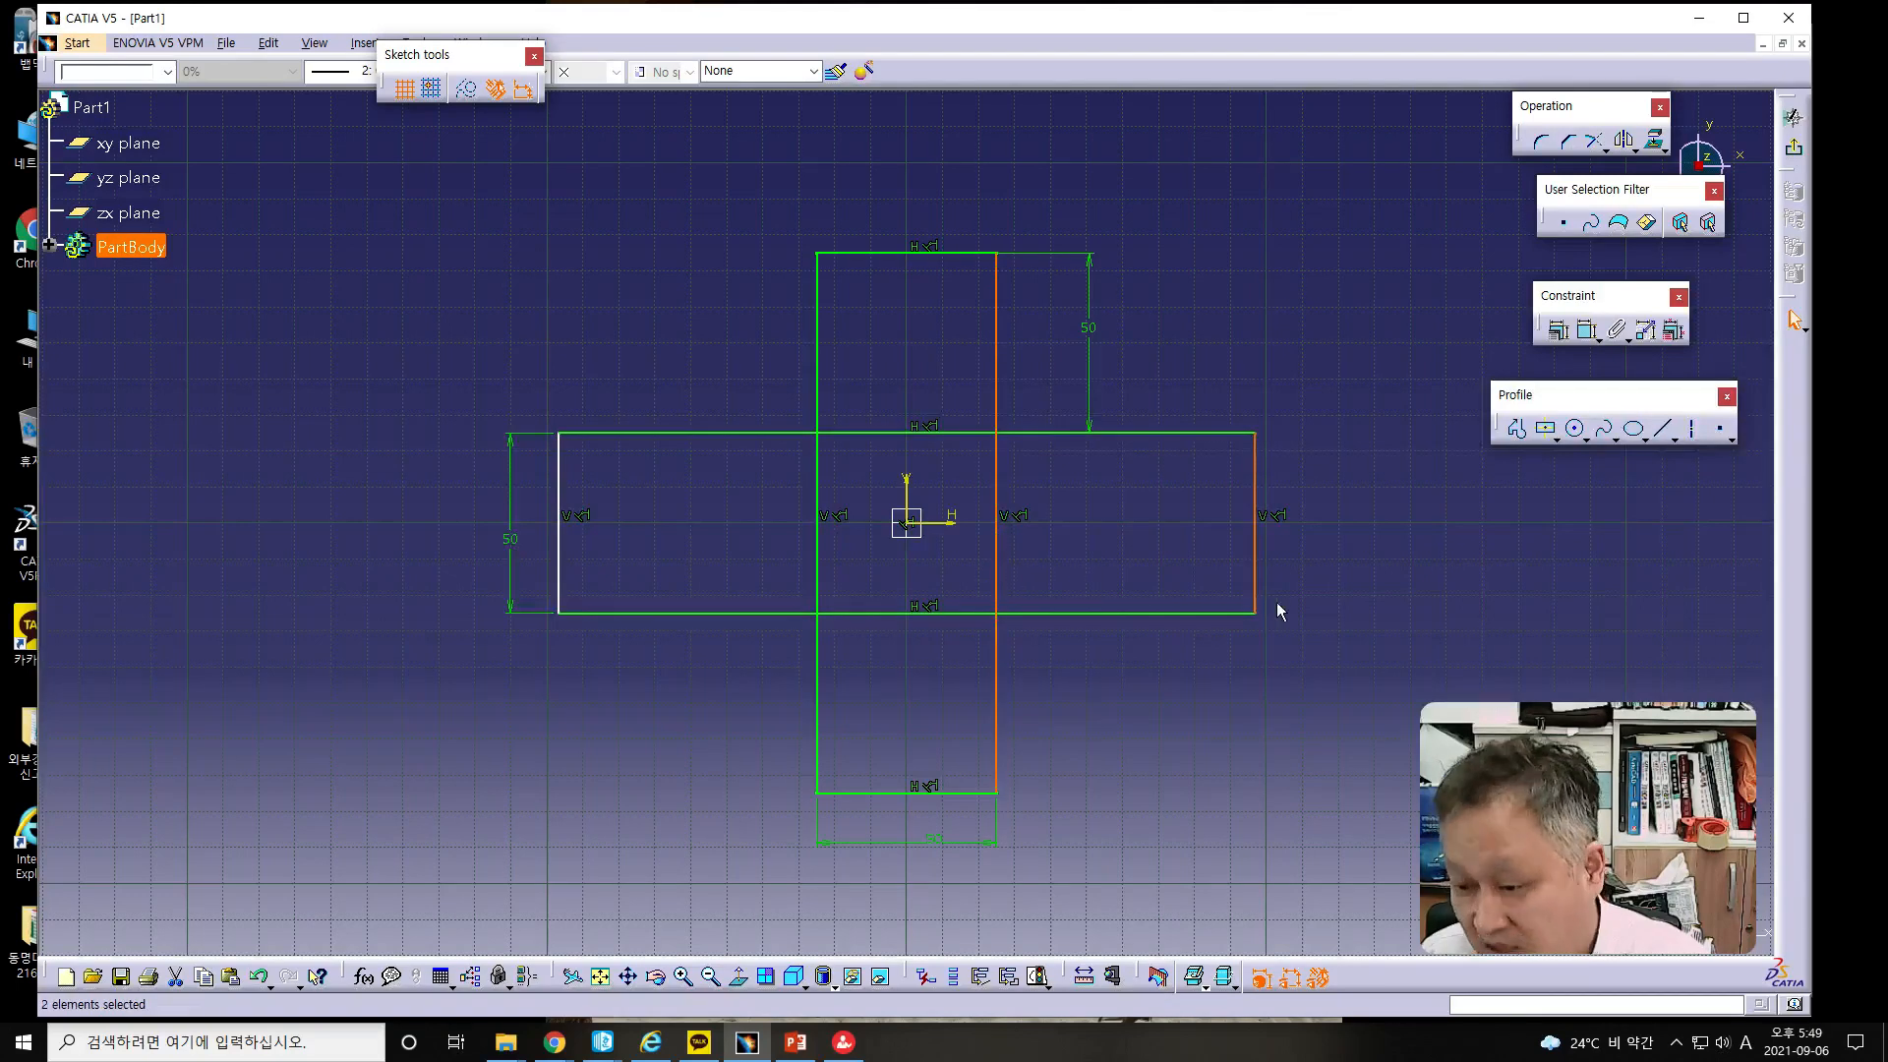
pyautogui.click(1586, 330)
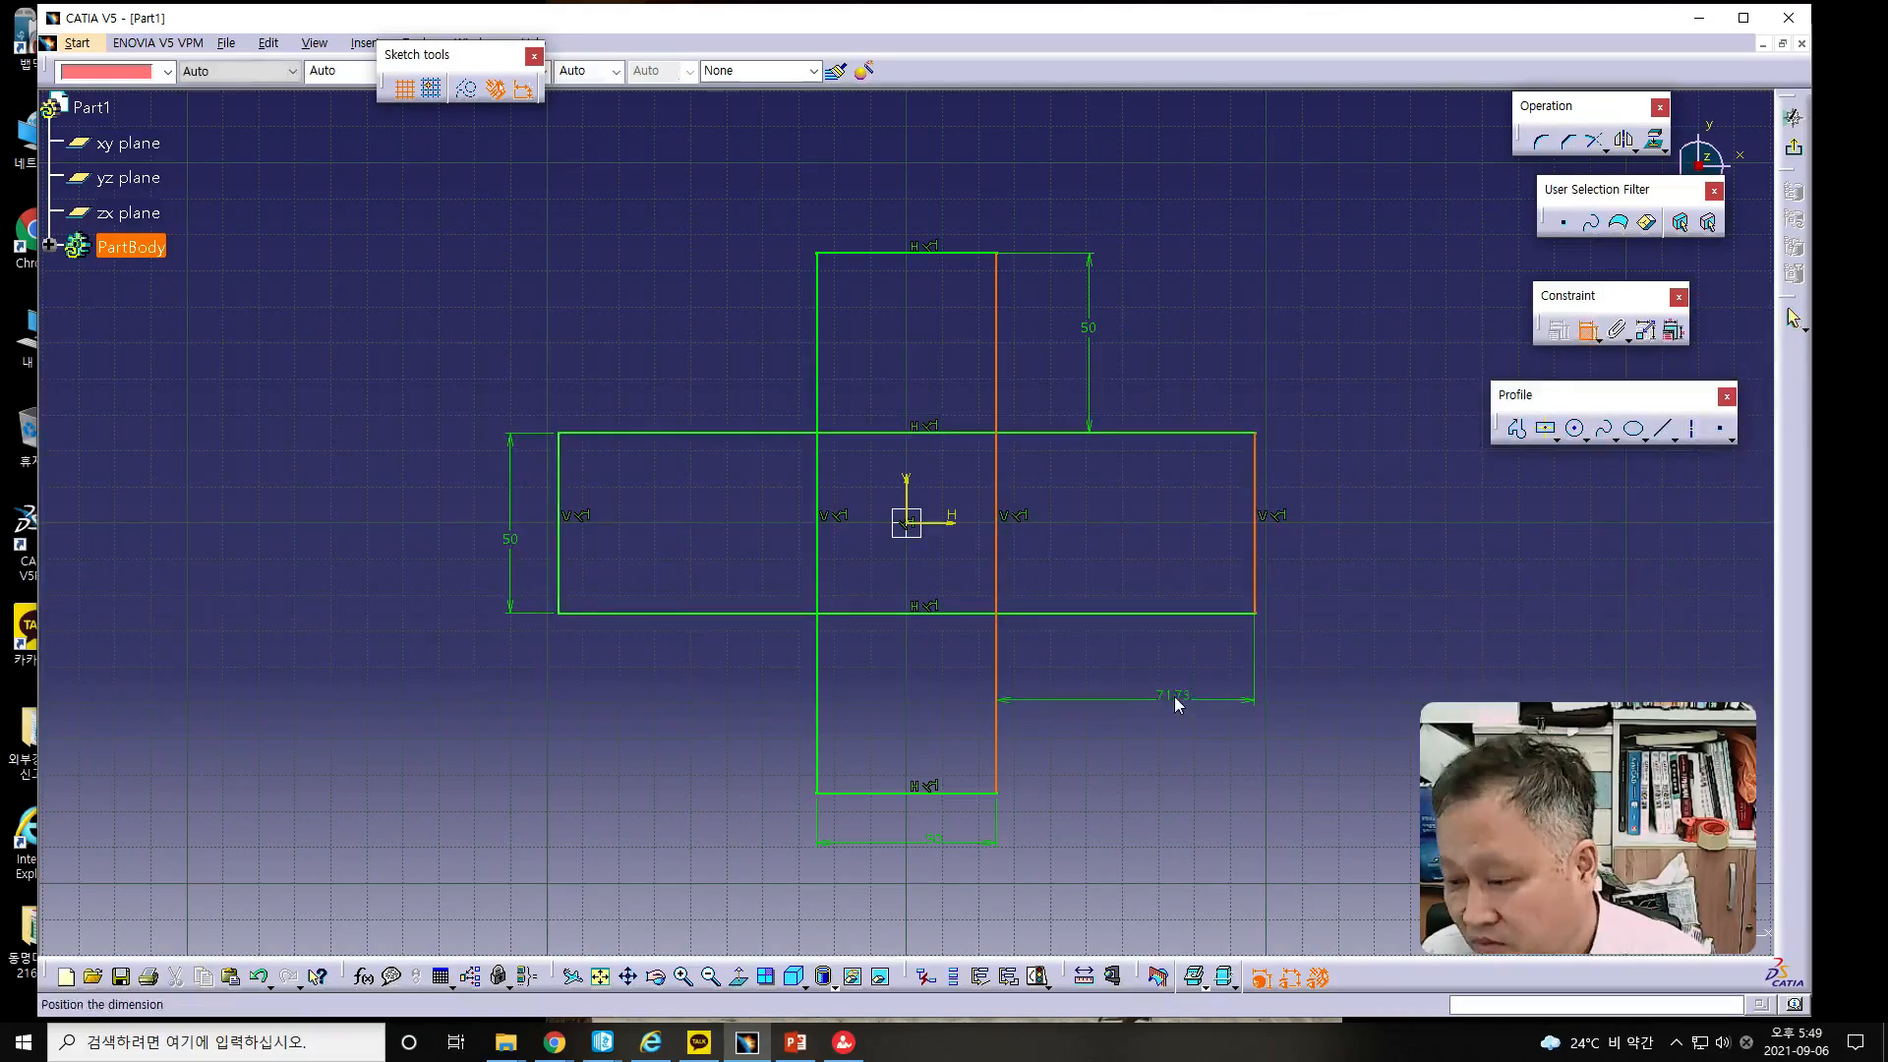
pyautogui.click(1178, 694)
pyautogui.doubleClick(1170, 692)
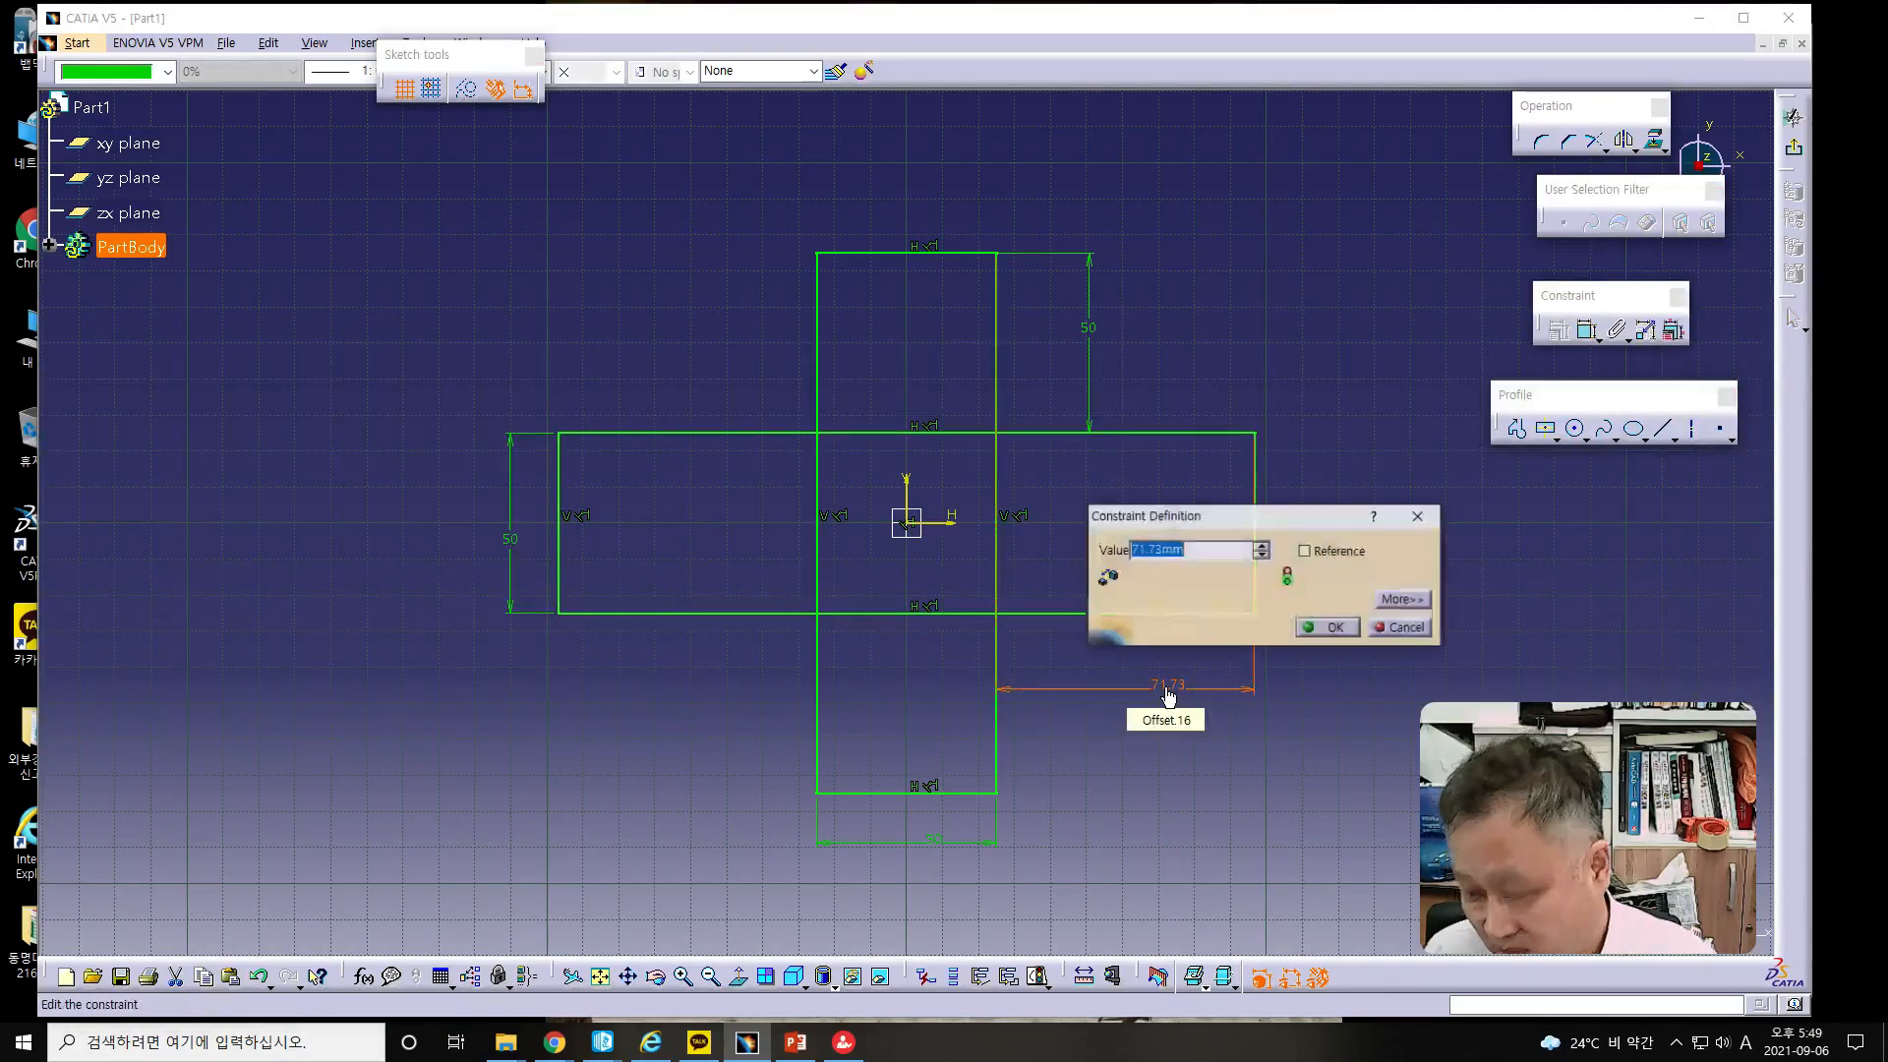
pyautogui.write('50')
pyautogui.press('Return')
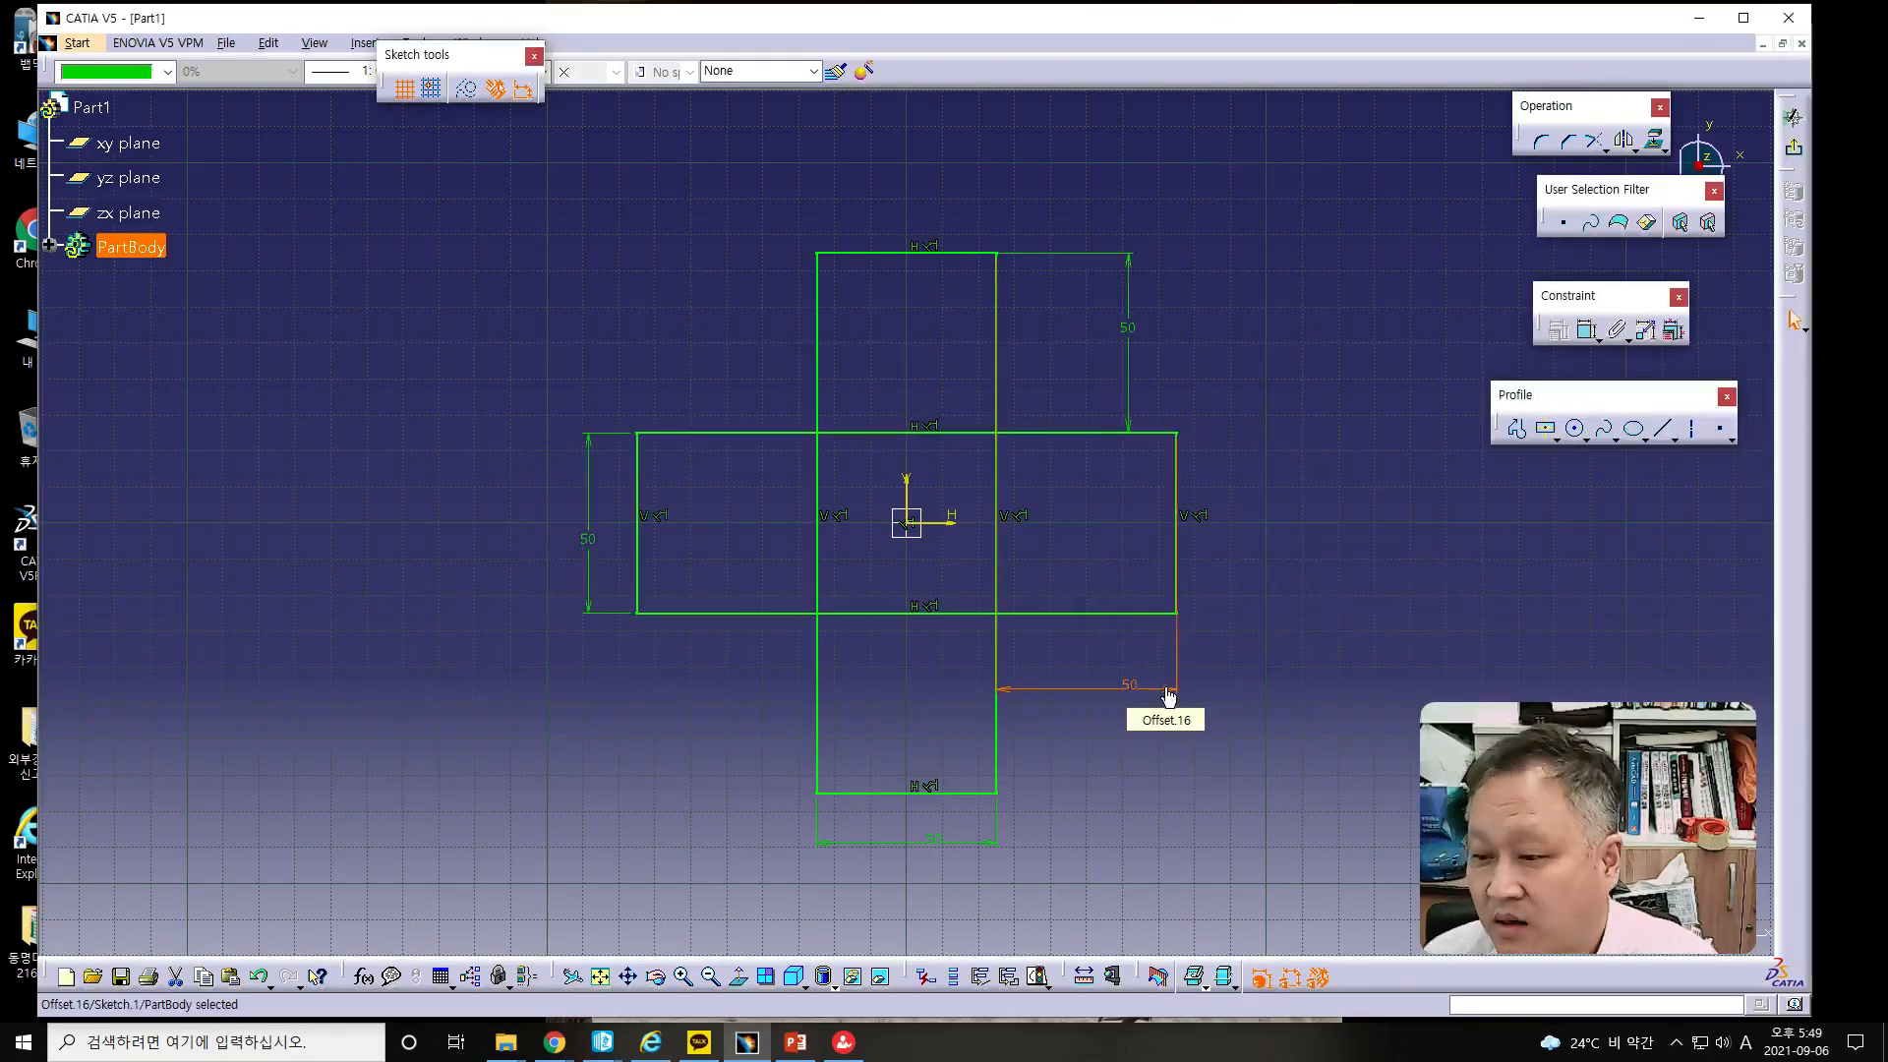
pyautogui.click(1343, 661)
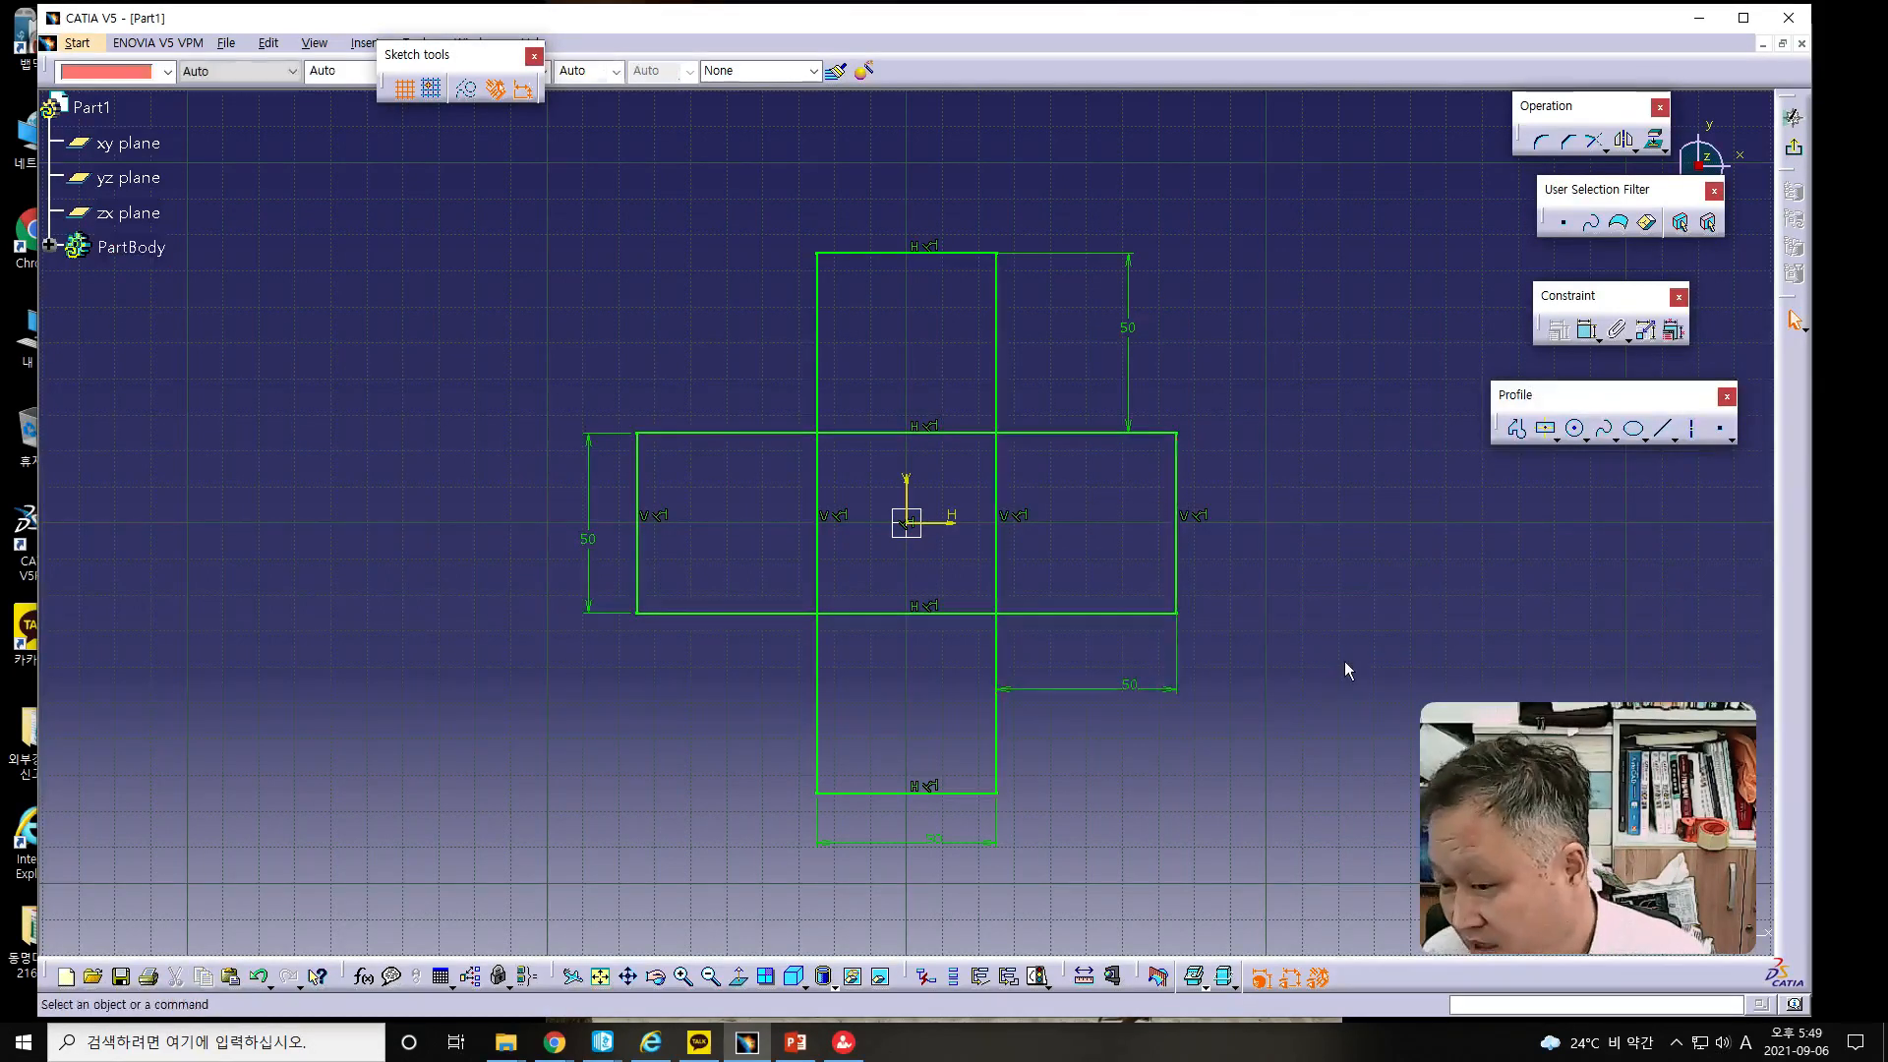
# - Check the cross profile's corner radii on the Drawing 2 slide in PowerPoint and return to the CATIA sketch
pyautogui.moveTo(1887, 96); pyautogui.dragTo(739, 93)
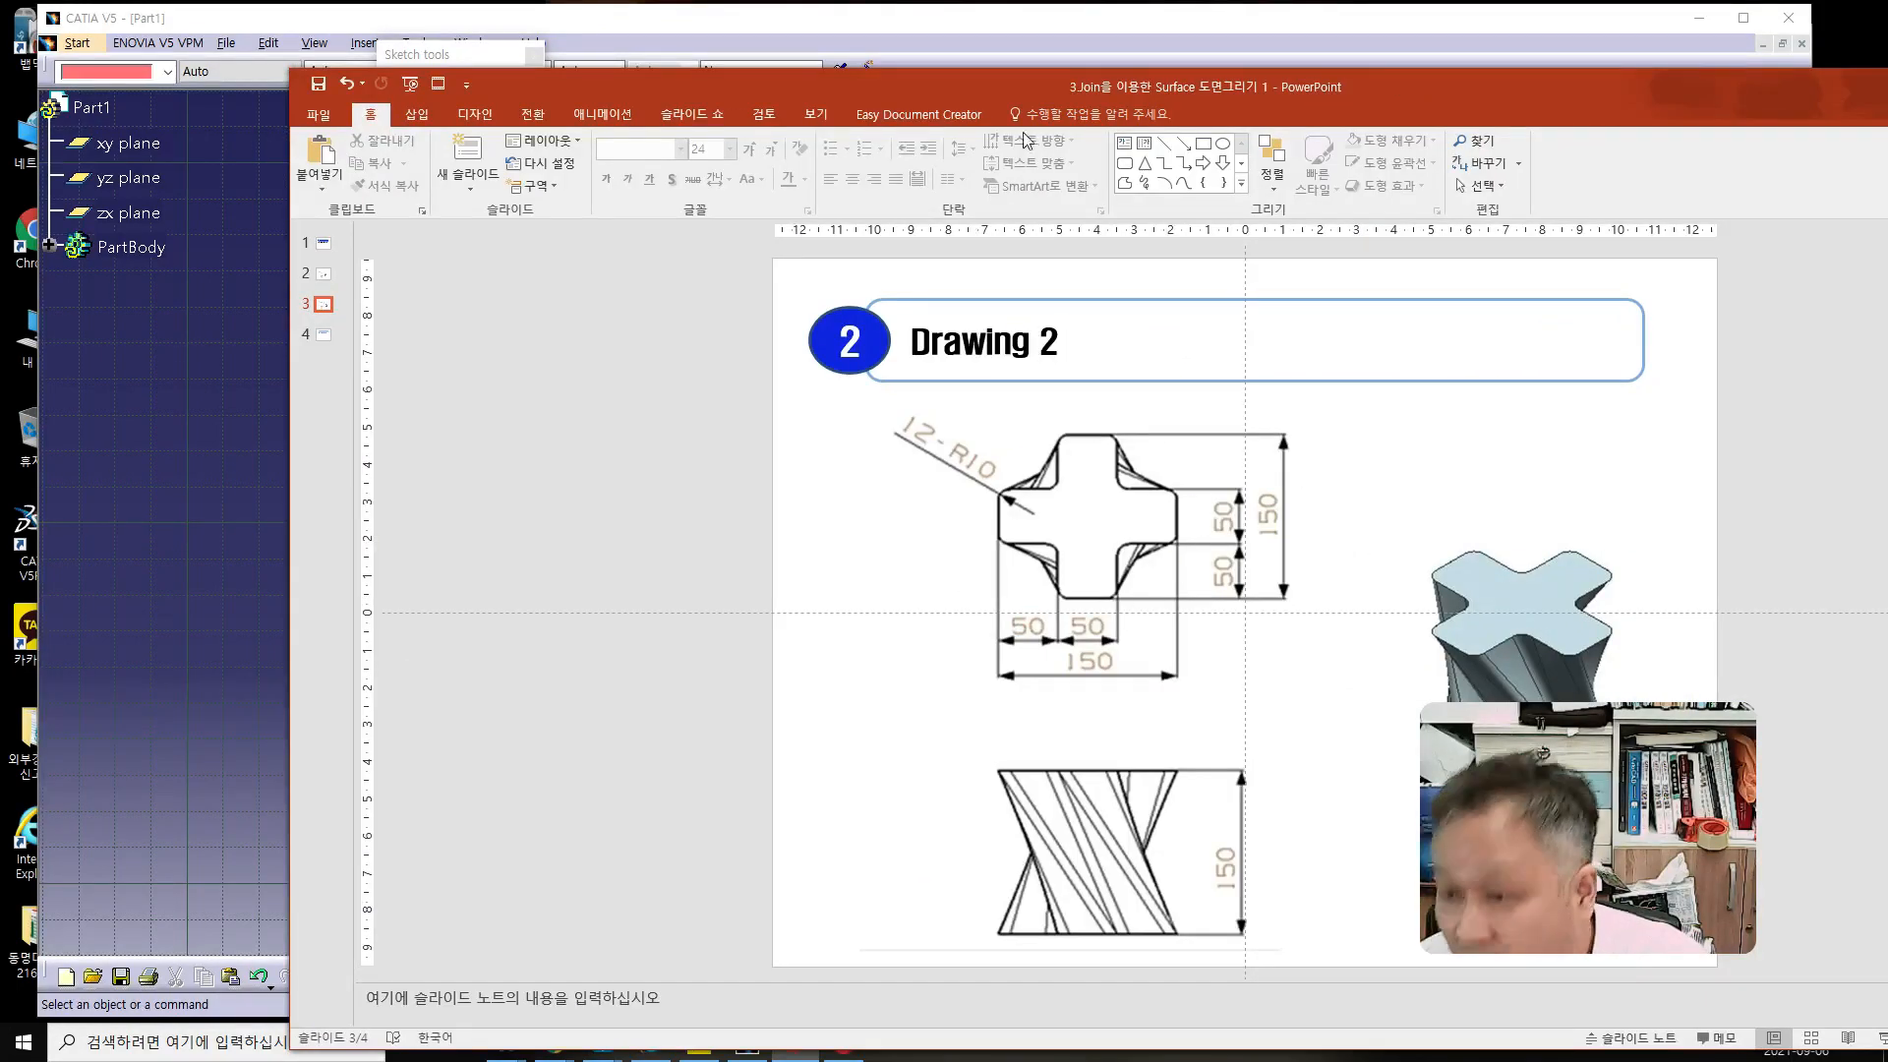
pyautogui.moveTo(1002, 96); pyautogui.dragTo(1887, 96)
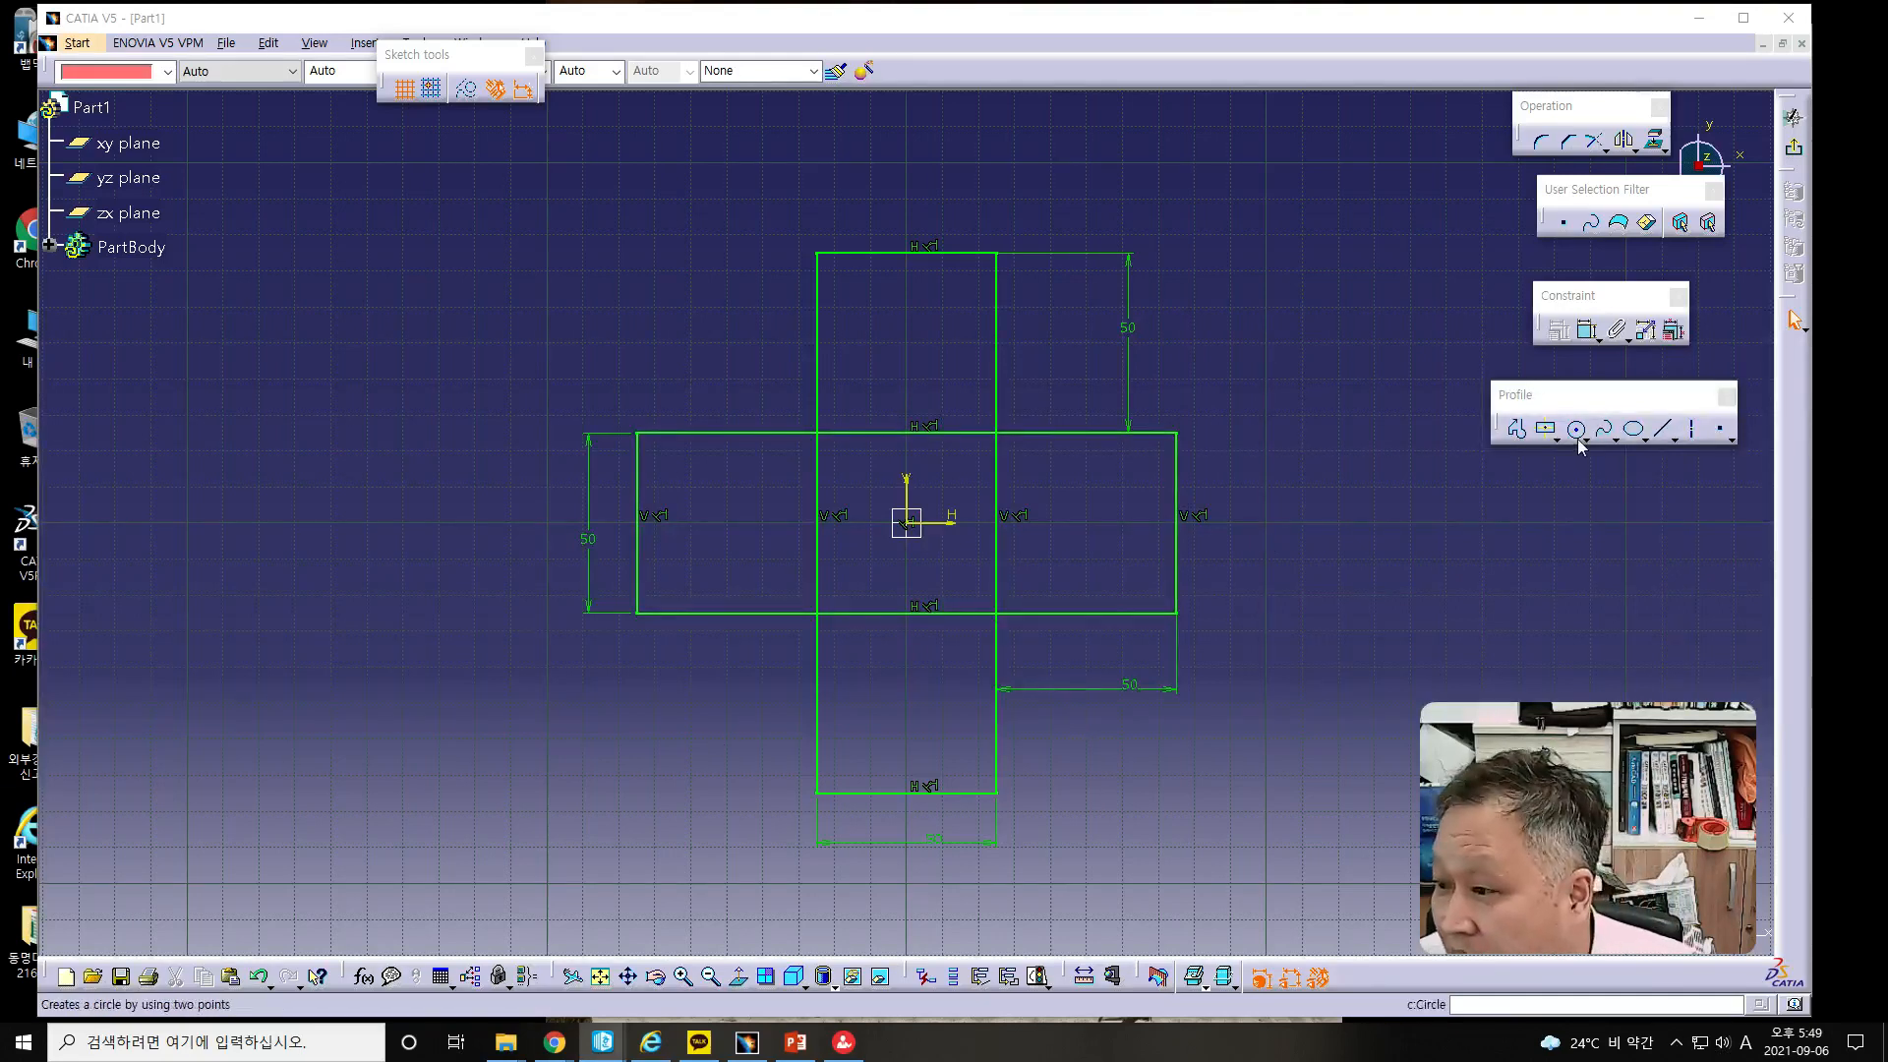
pyautogui.click(1542, 147)
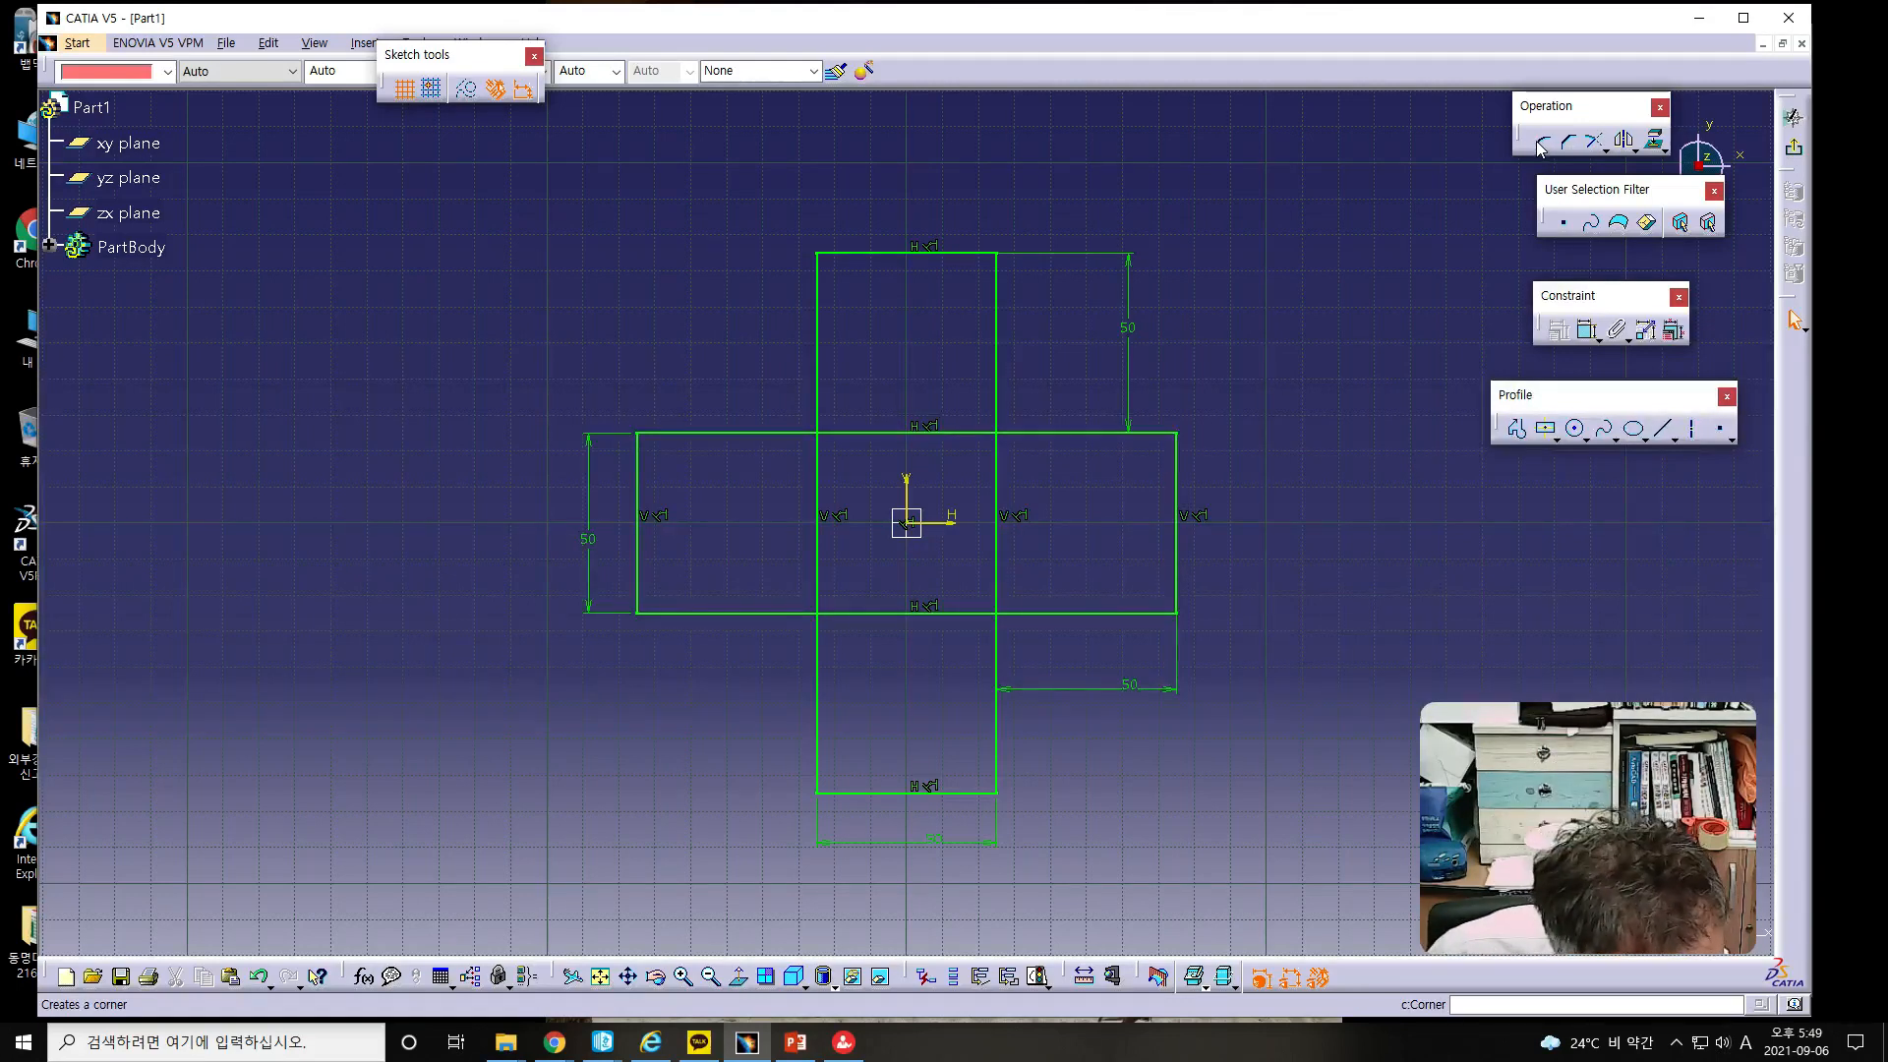
pyautogui.press('Escape')
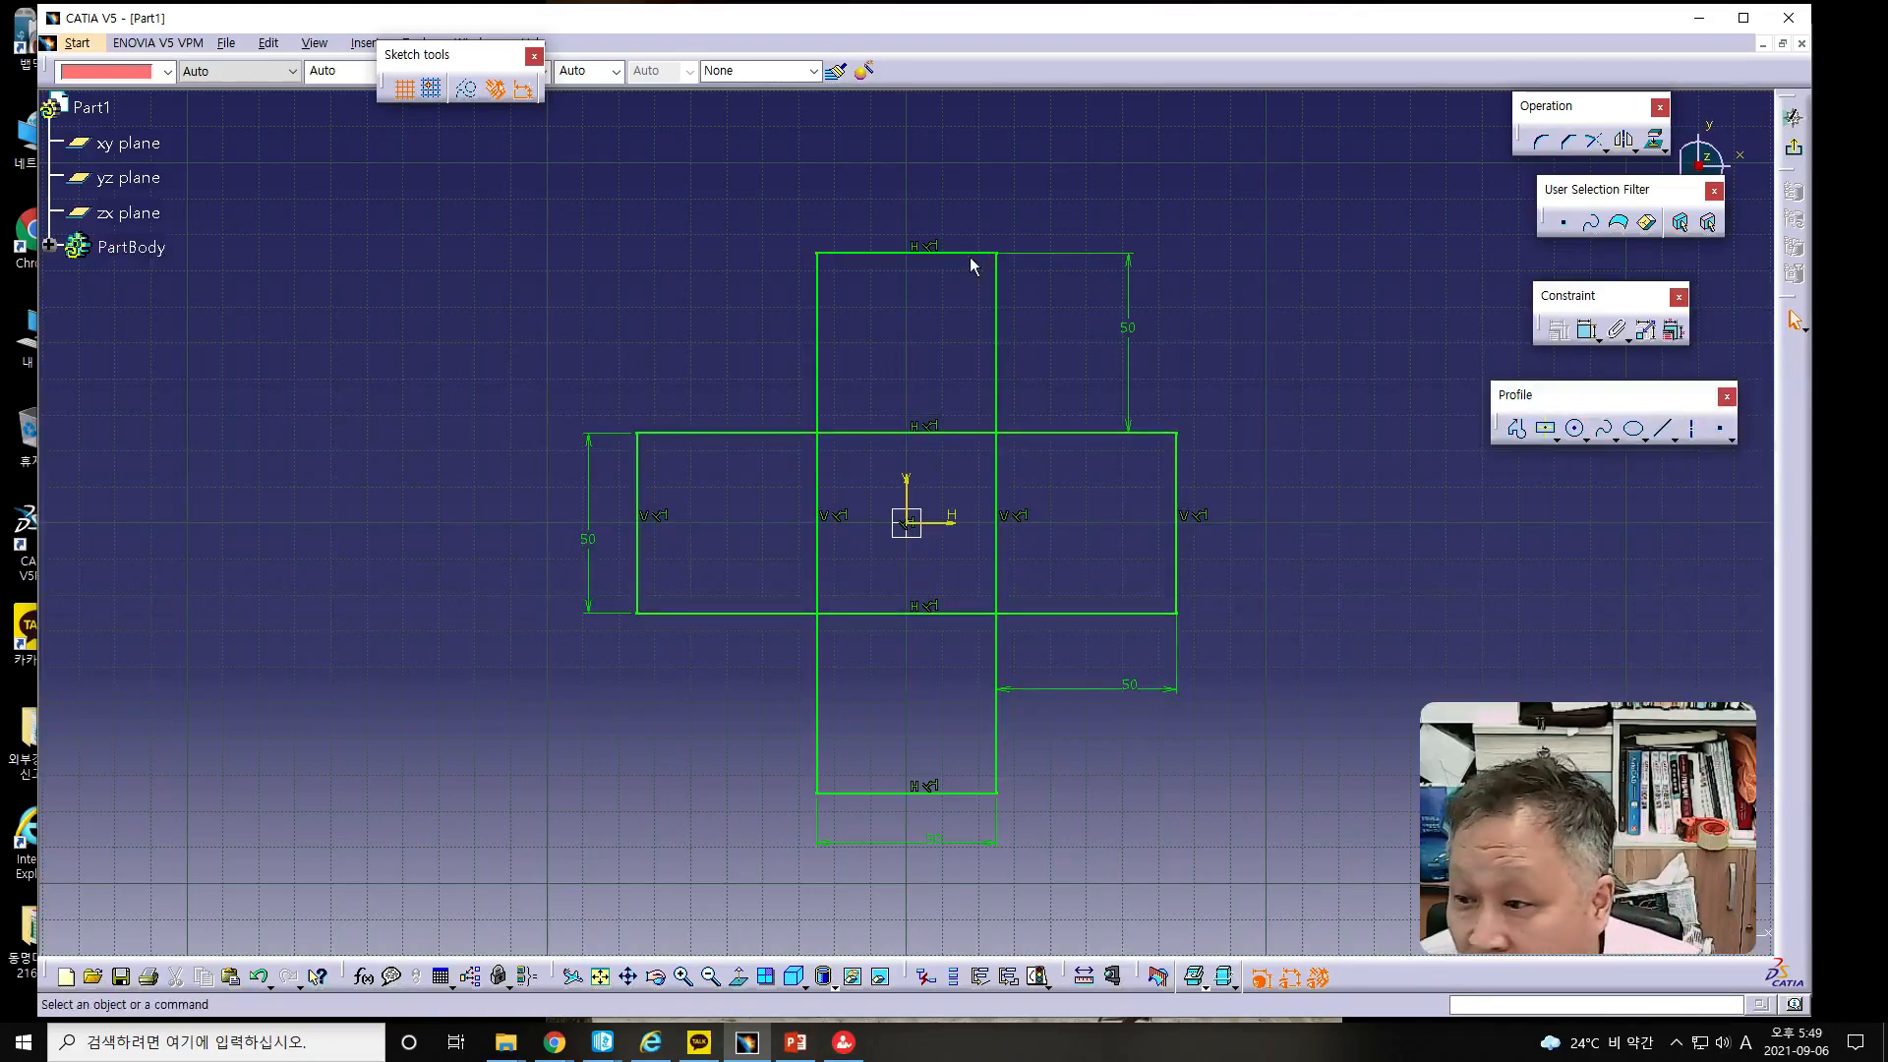
# - Round the upper right corner of the vertical rectangle with a 10 mm radius, moving the Sketch tools toolbar clear of the window's edge
pyautogui.click(1541, 142)
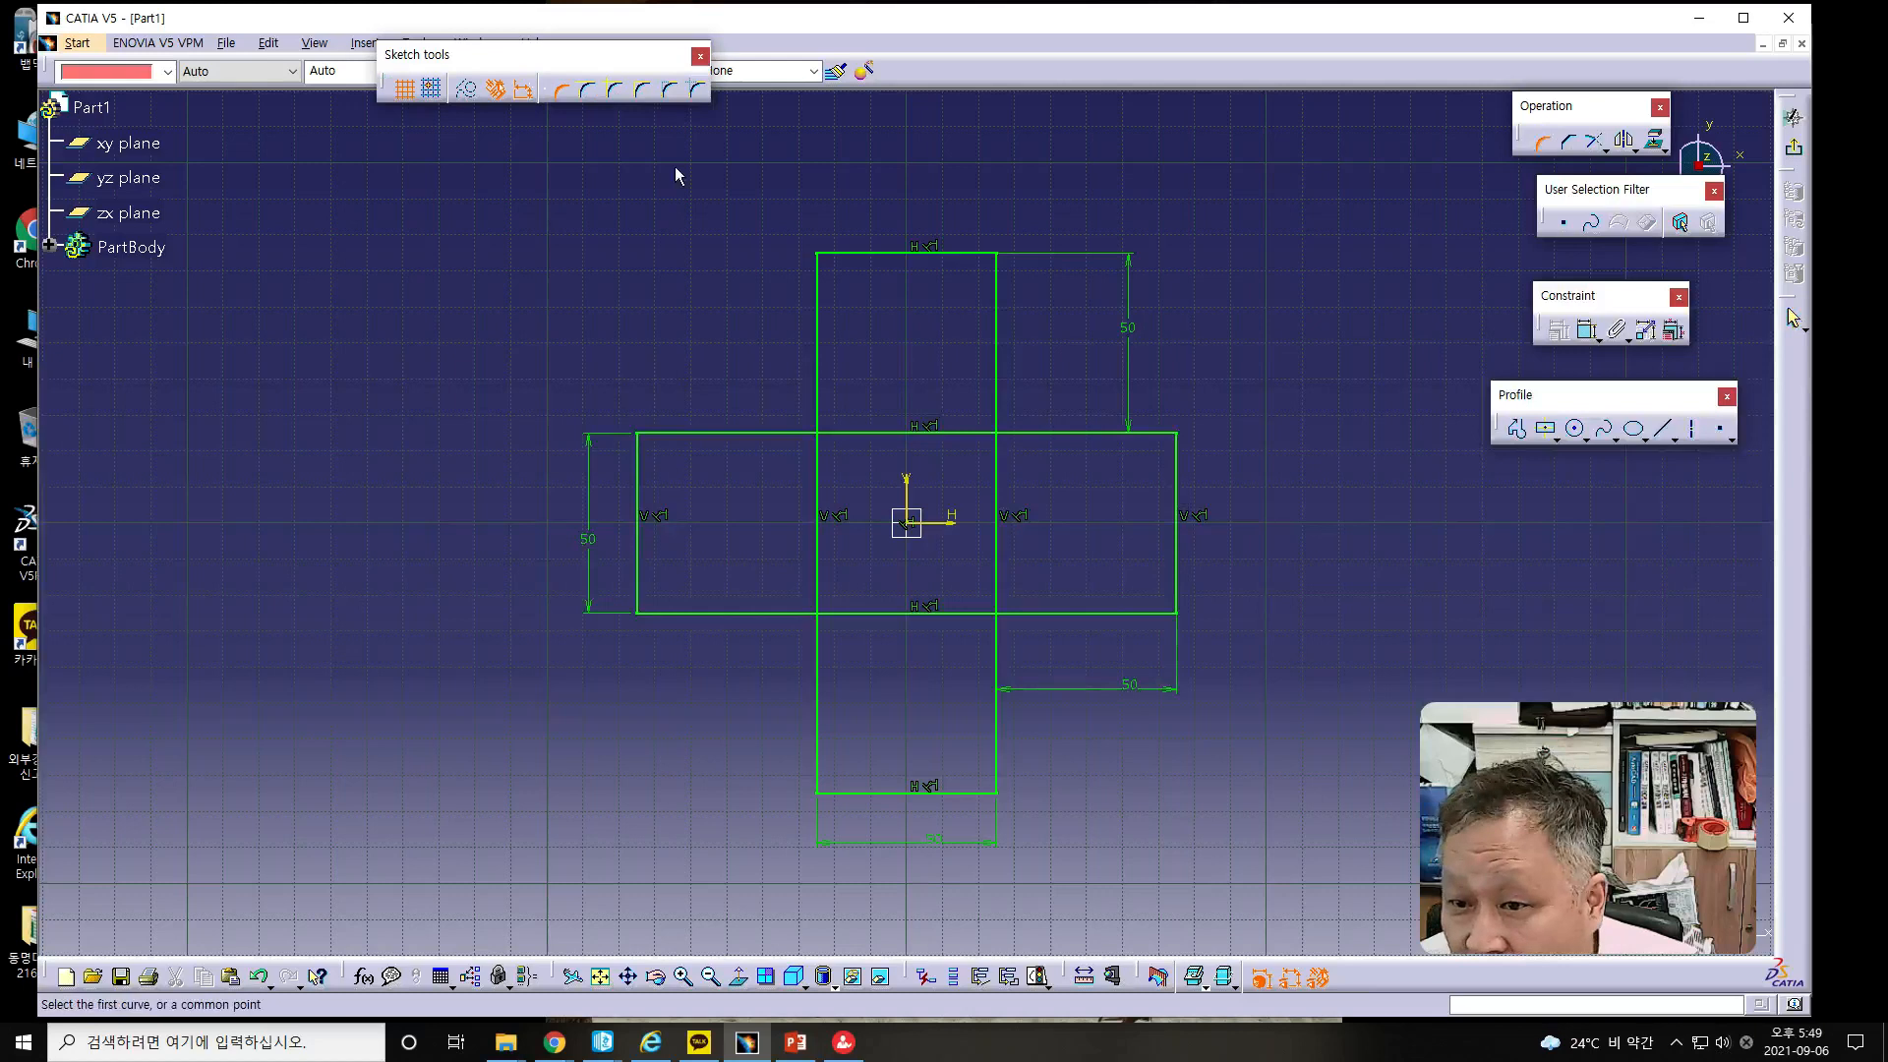
pyautogui.click(969, 254)
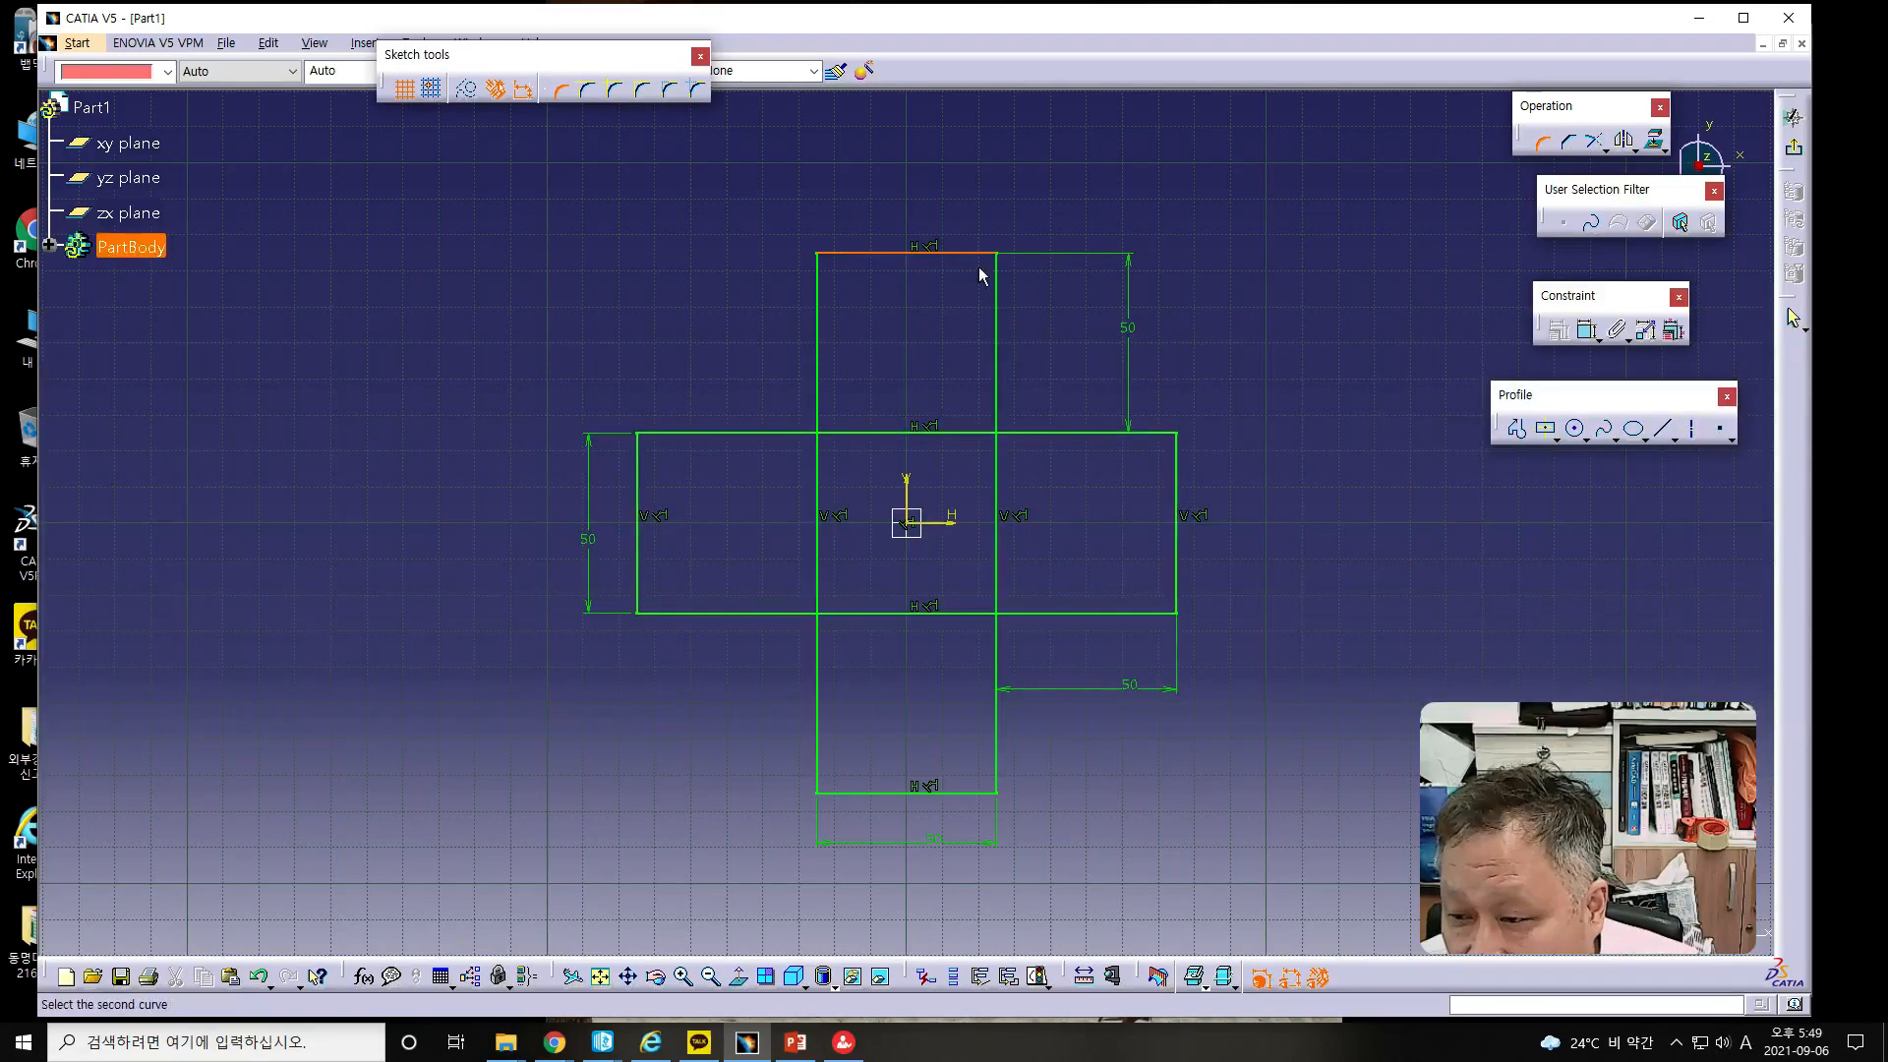
pyautogui.click(996, 286)
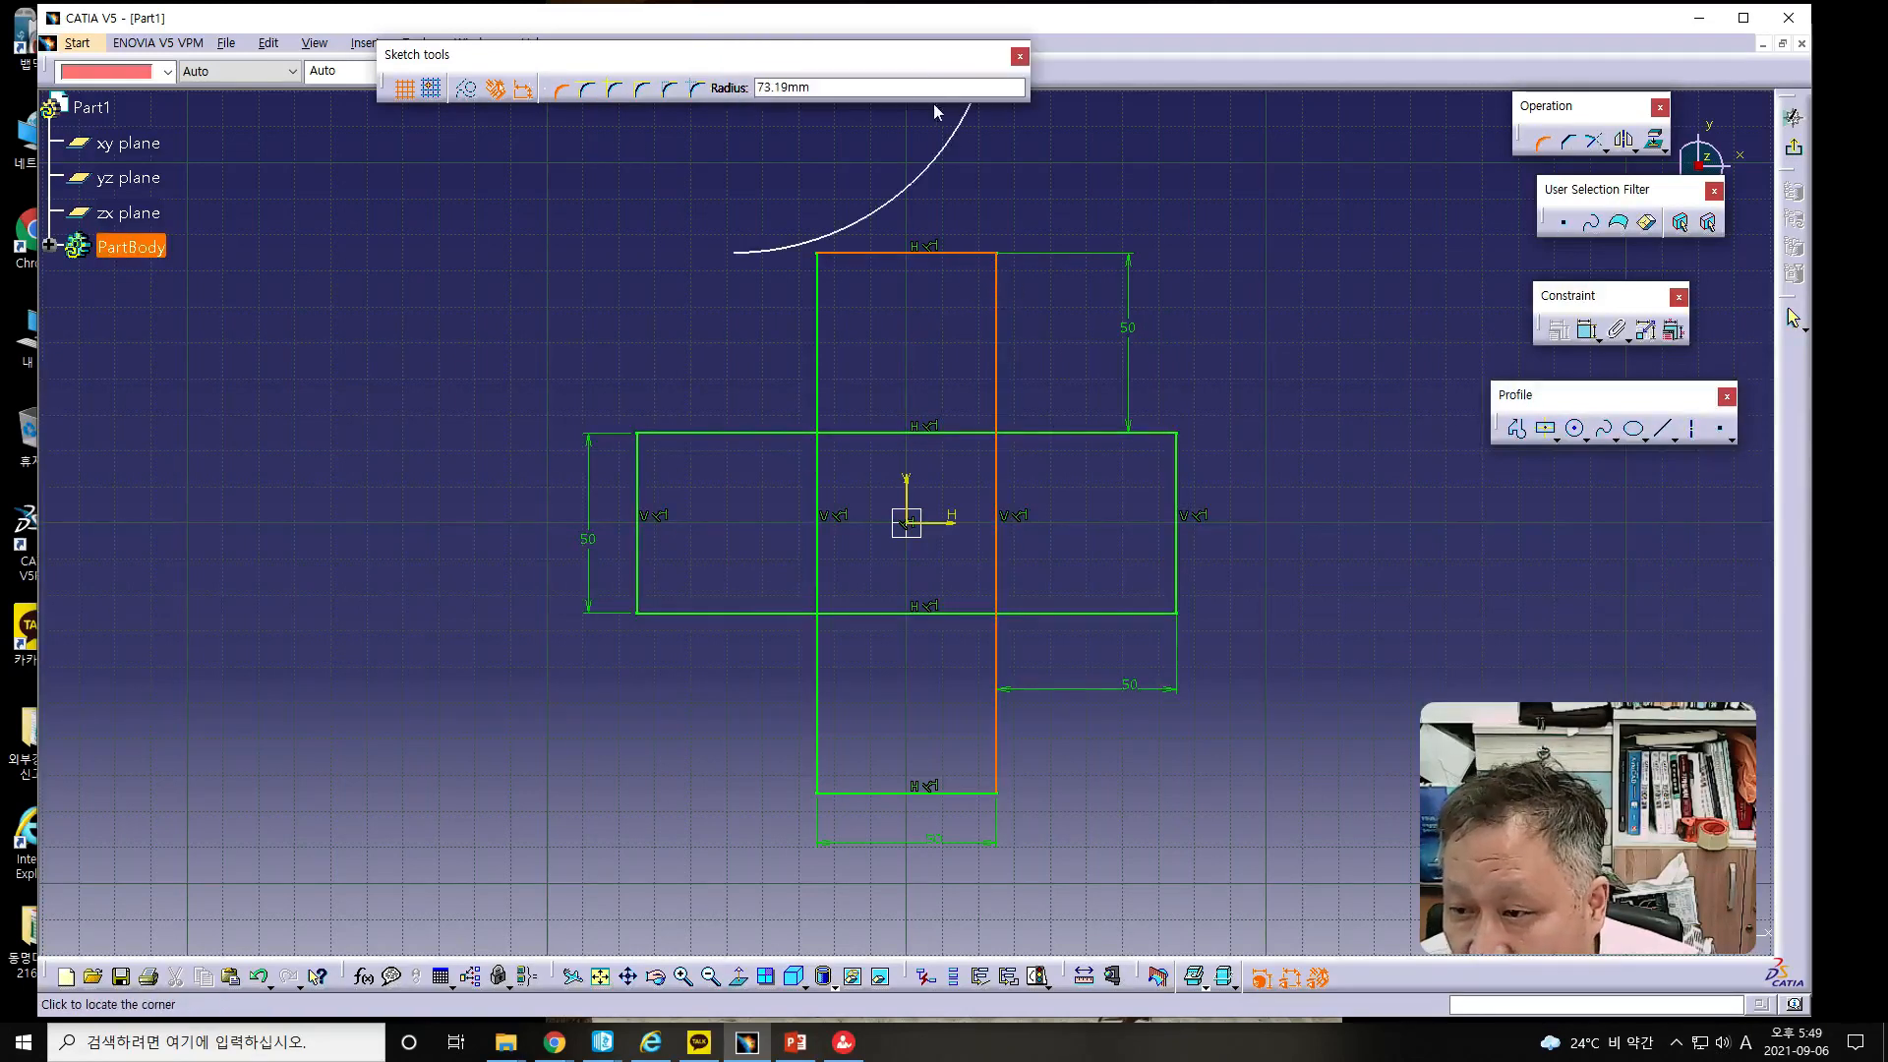
pyautogui.doubleClick(785, 87)
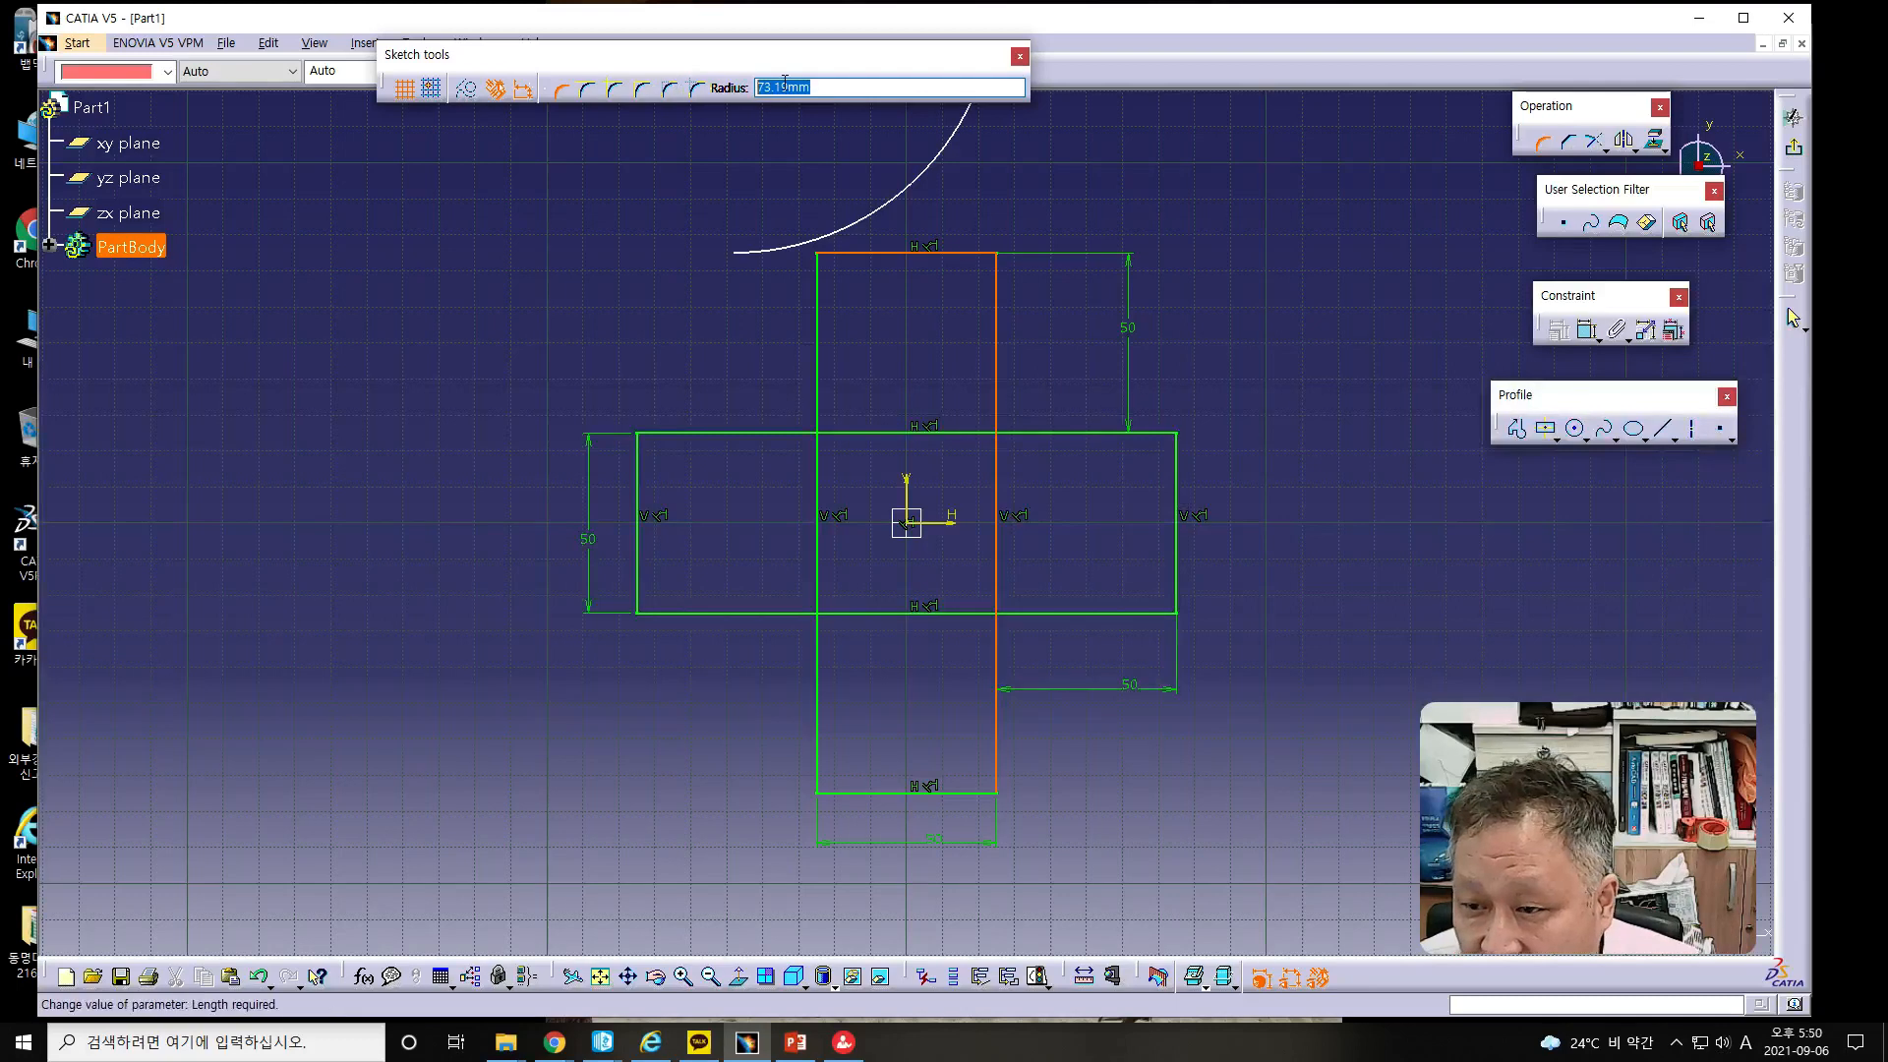
pyautogui.write('1')
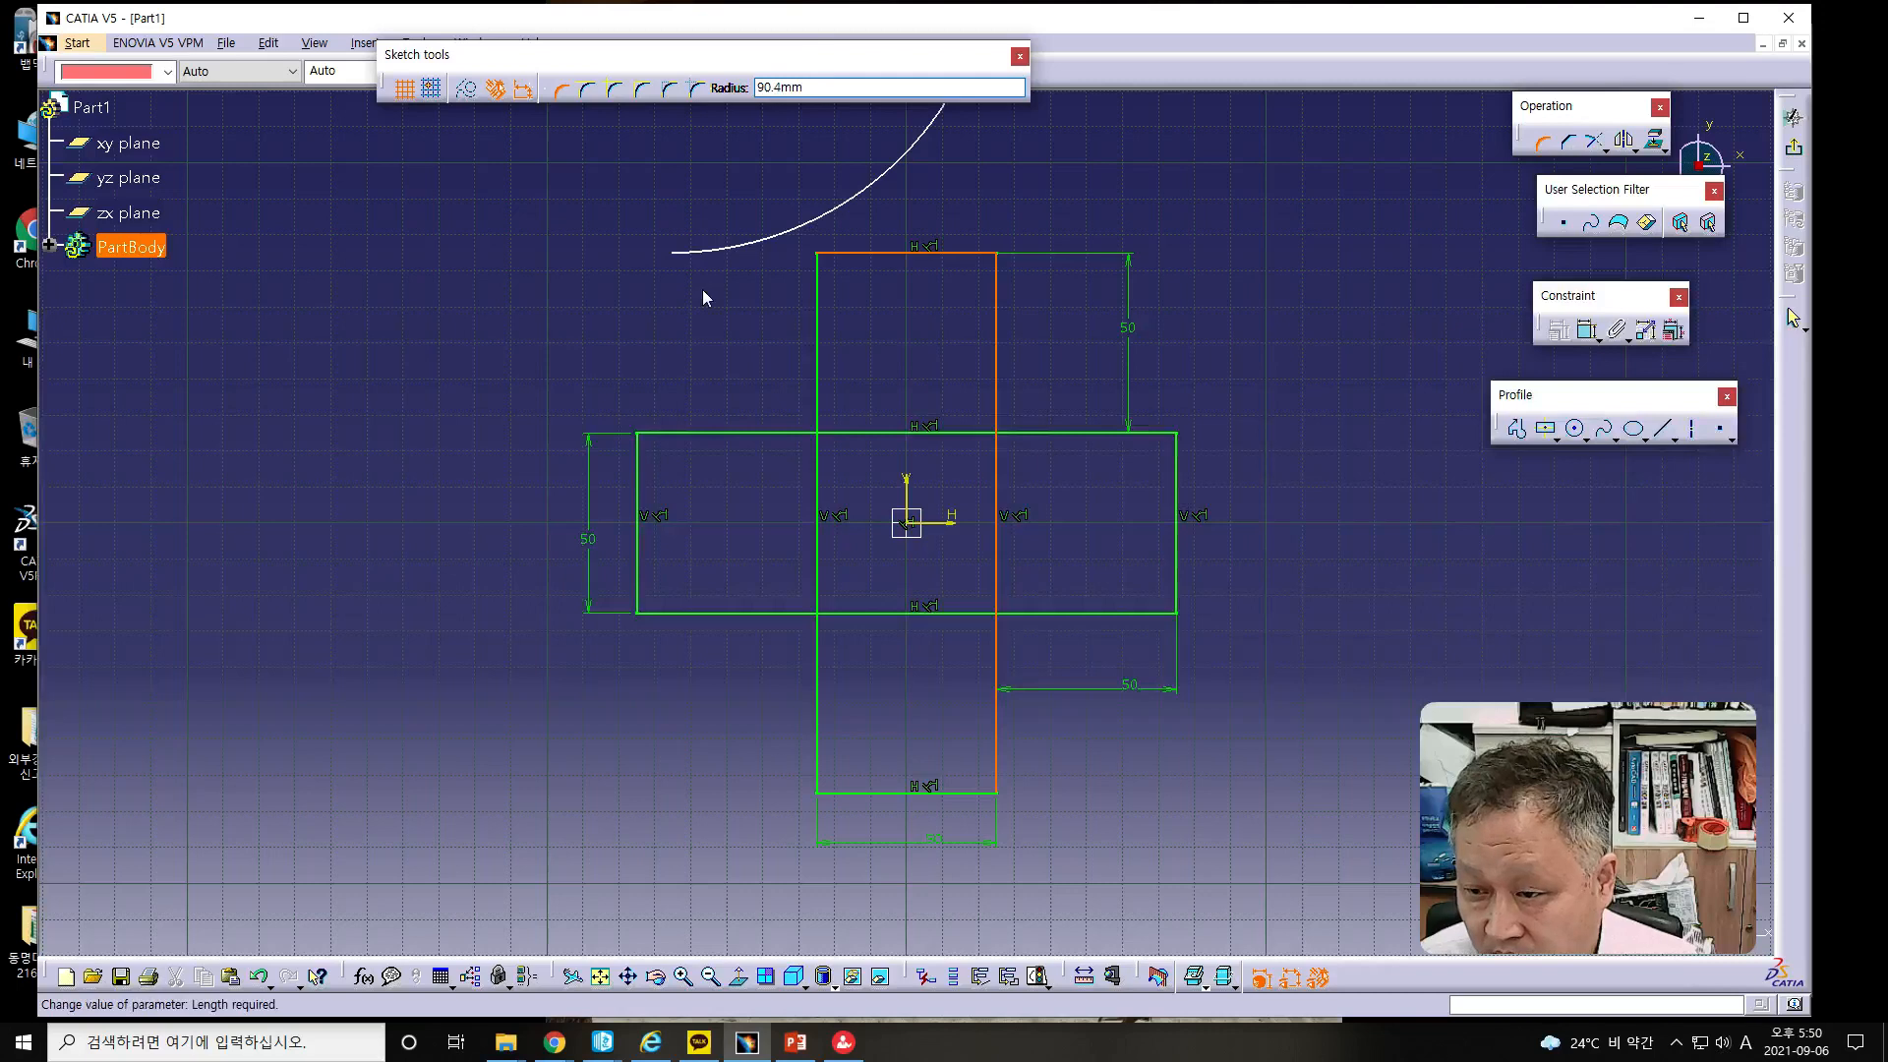
pyautogui.moveTo(913, 53); pyautogui.dragTo(793, 311)
pyautogui.click(863, 343)
pyautogui.write('10')
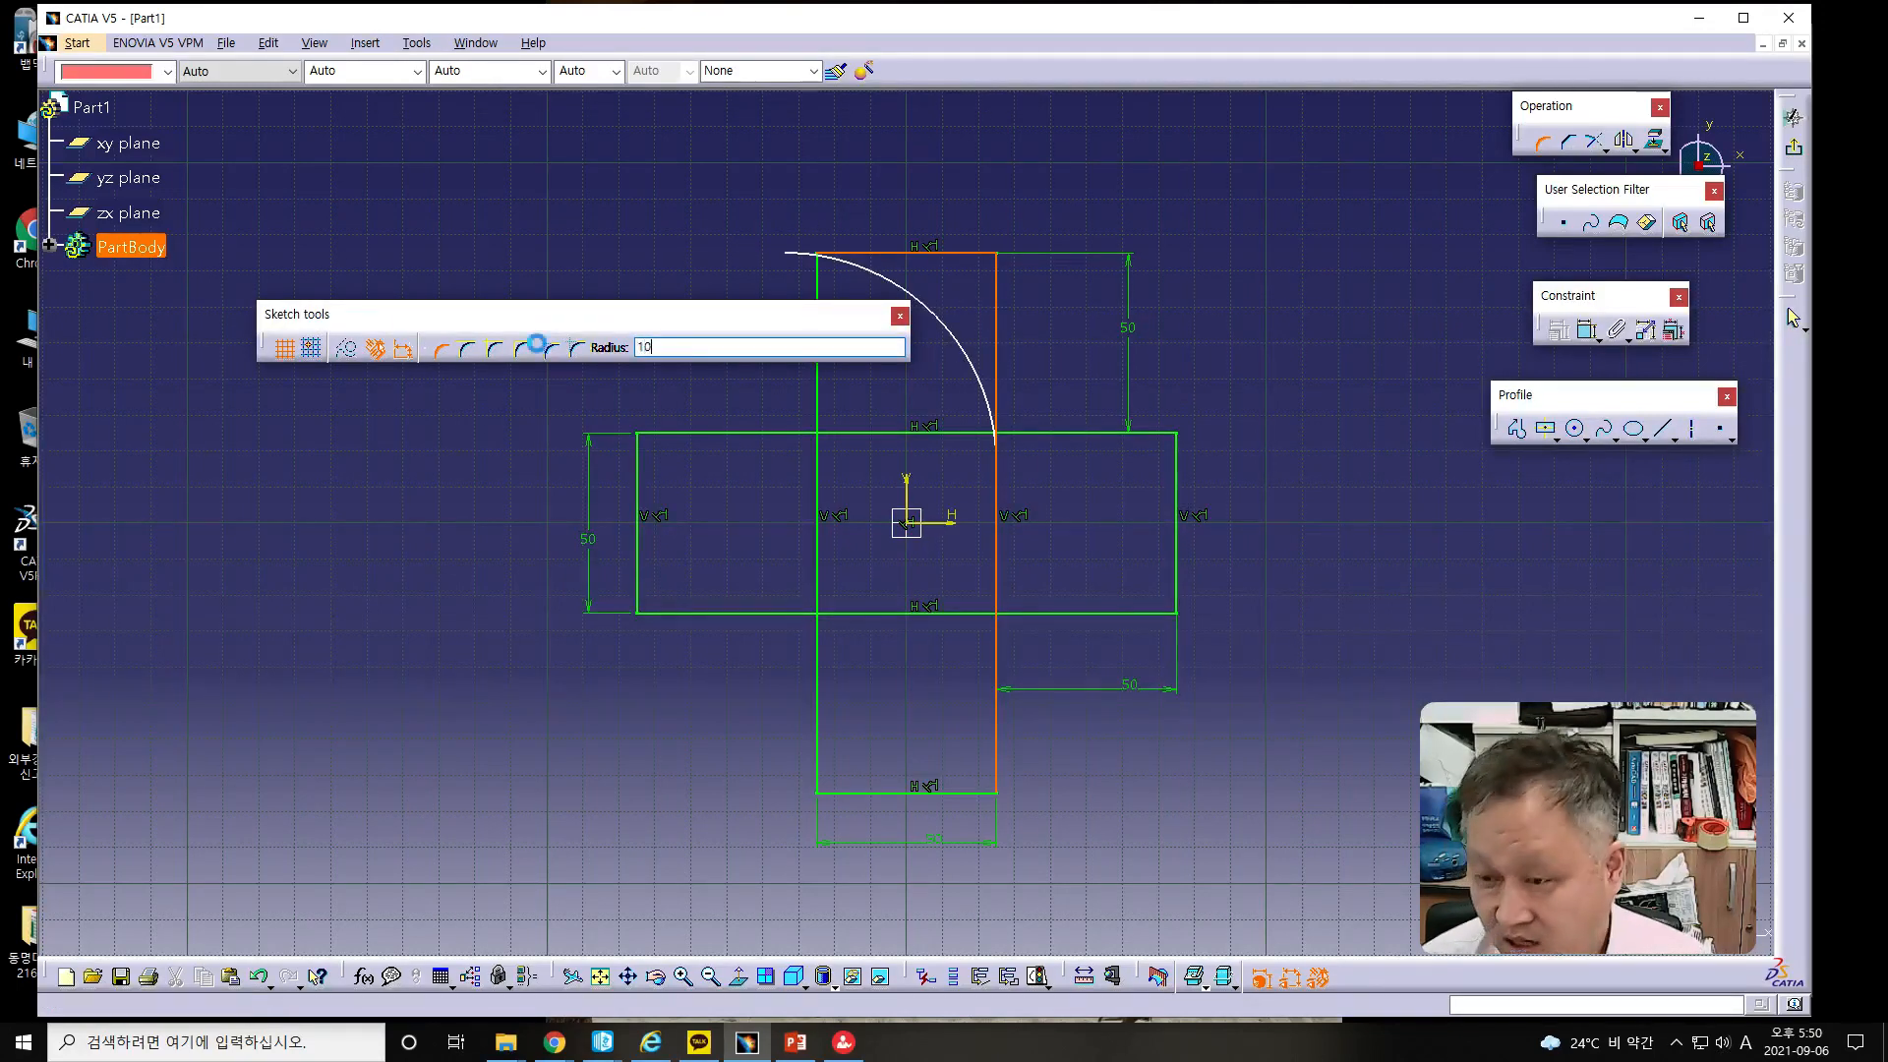
pyautogui.press('Return')
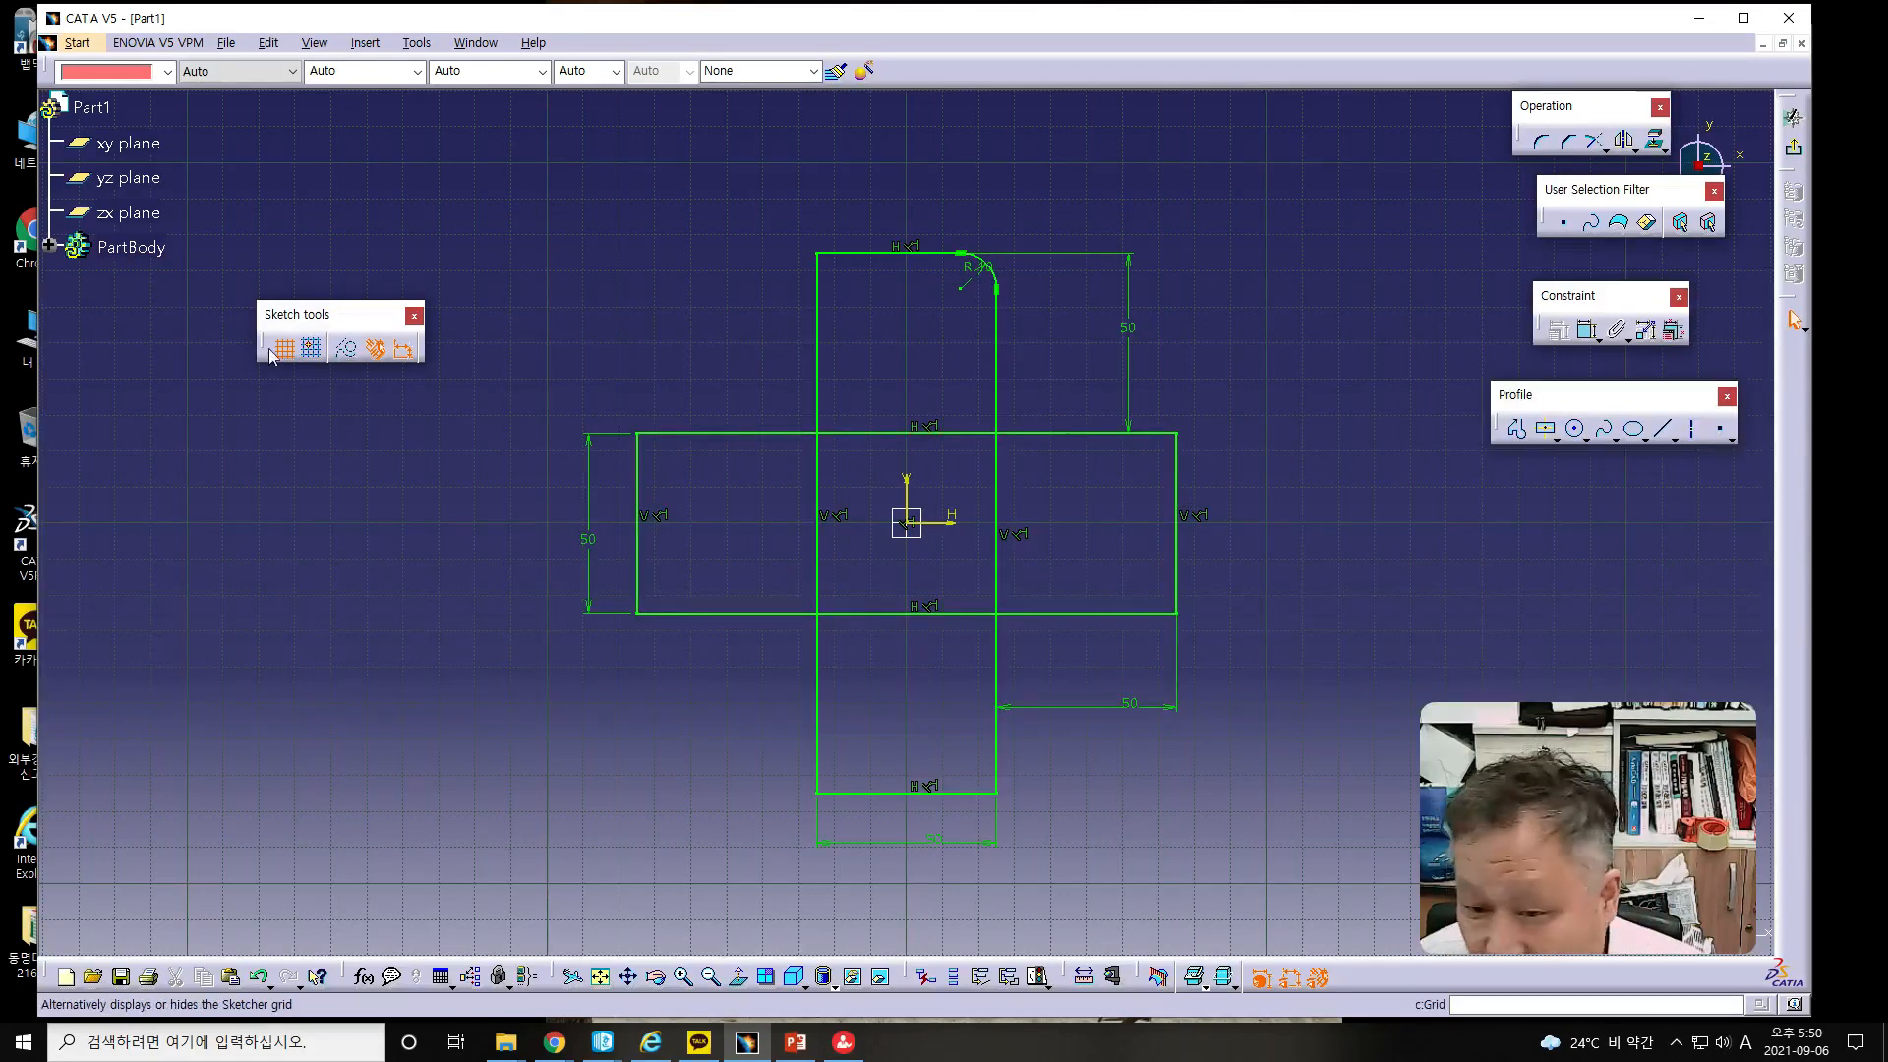
# - Round the upper left corner of the vertical rectangle with a 10 mm radius
pyautogui.click(1542, 145)
pyautogui.click(858, 254)
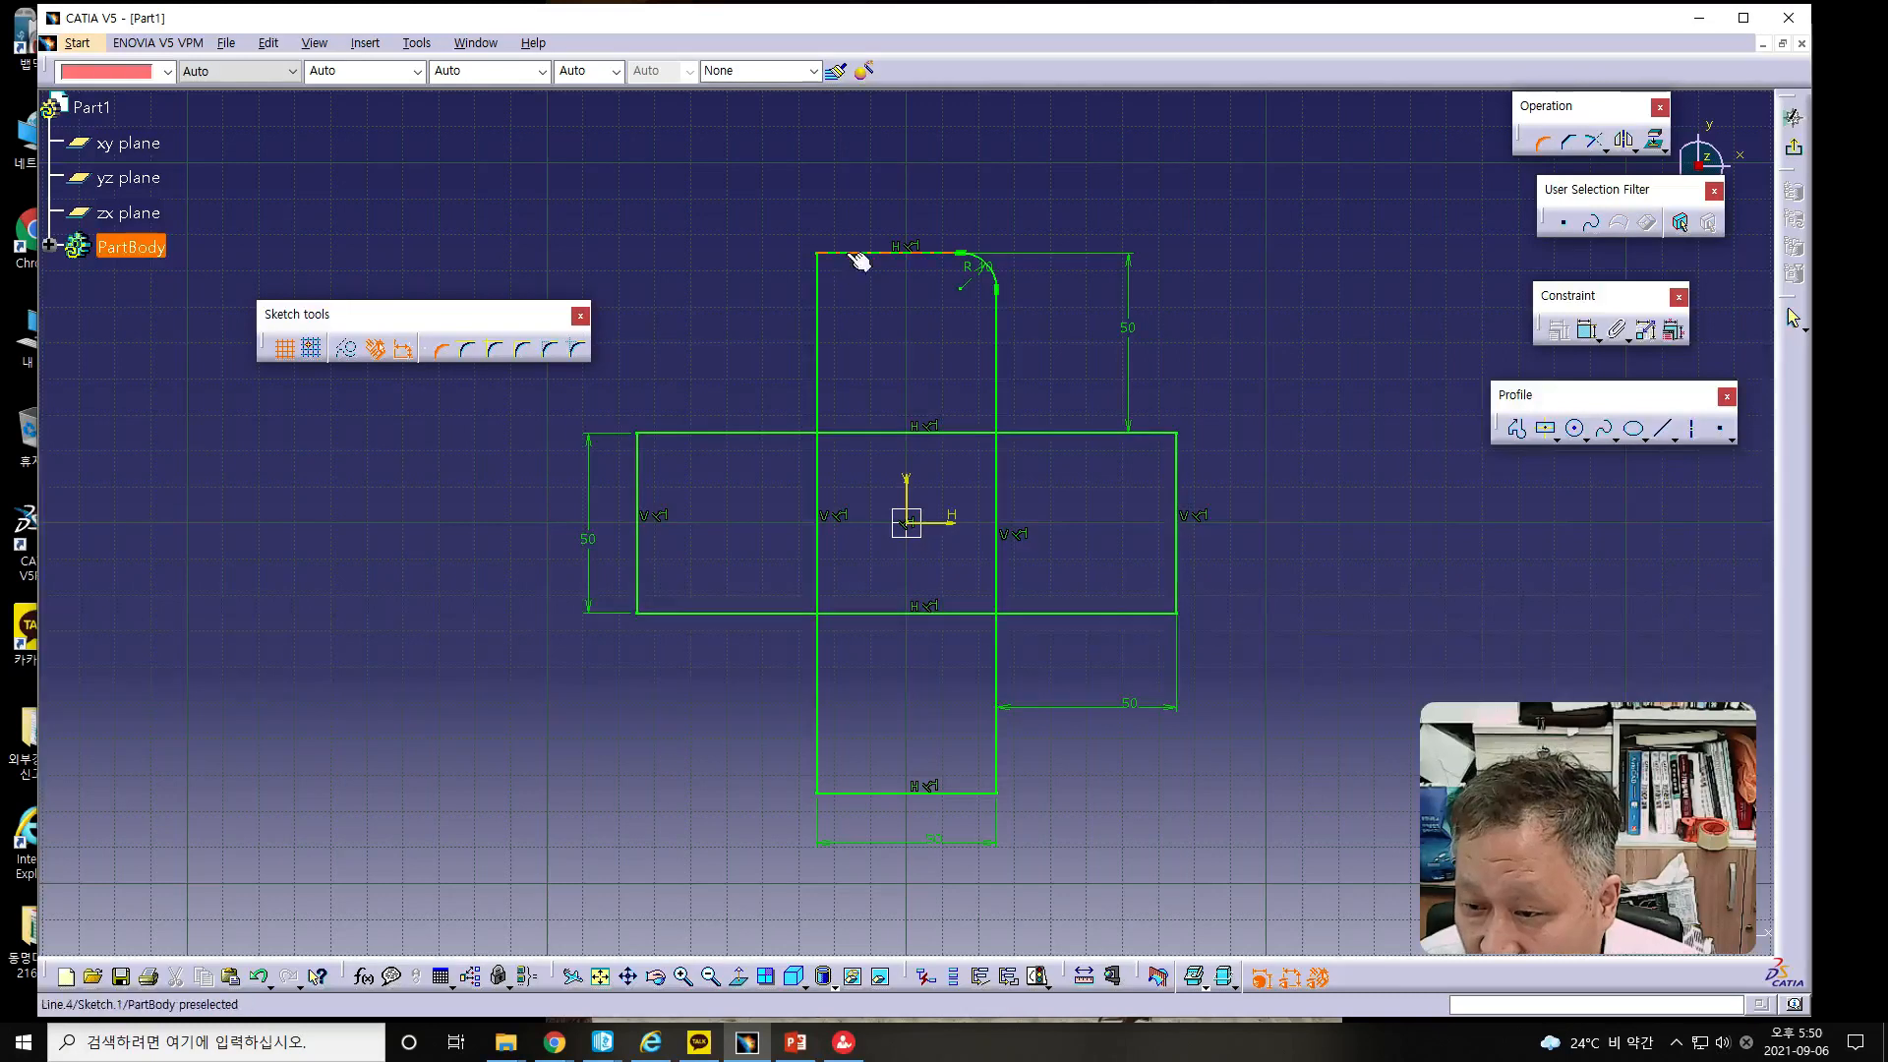
pyautogui.click(822, 304)
pyautogui.moveTo(801, 344); pyautogui.dragTo(652, 346)
pyautogui.write('10')
pyautogui.press('Return')
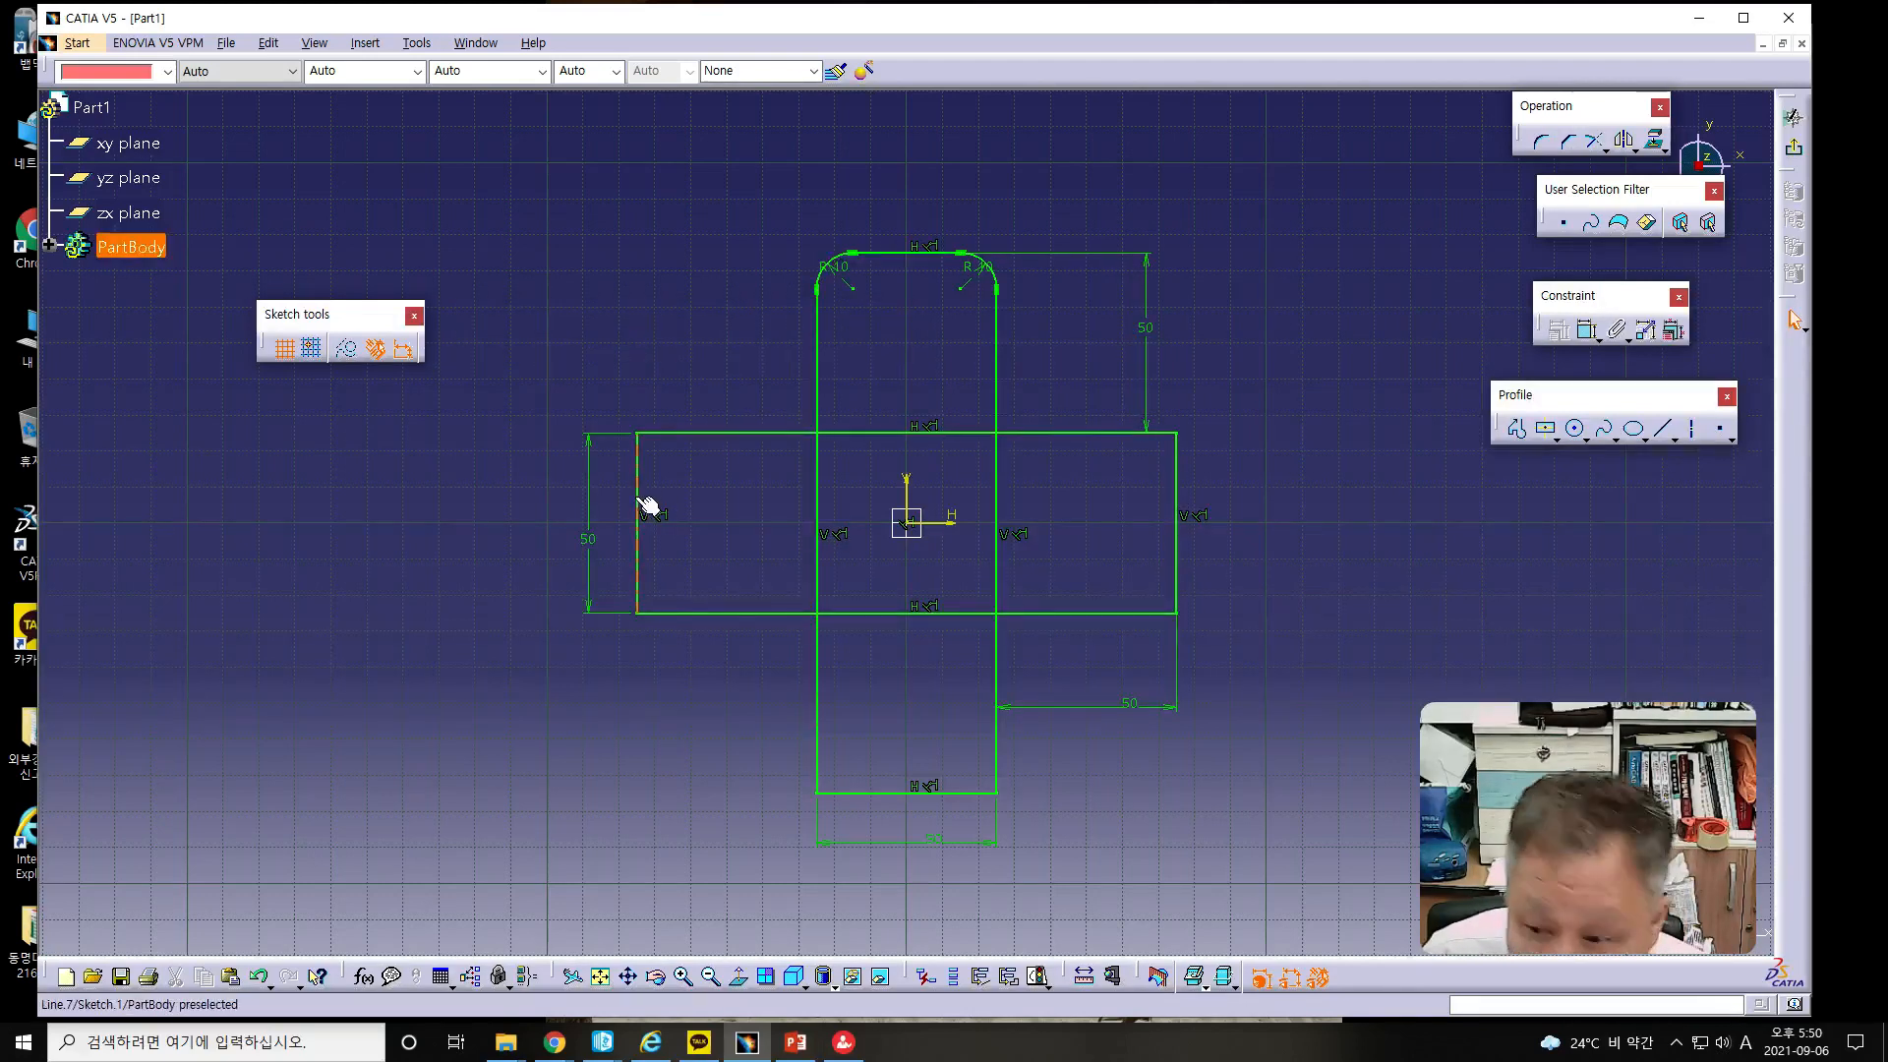
# - Try to round the upper left corner of the horizontal rectangle with a 10 mm radius, converting the second element's length into a distance
pyautogui.click(1541, 142)
pyautogui.click(697, 434)
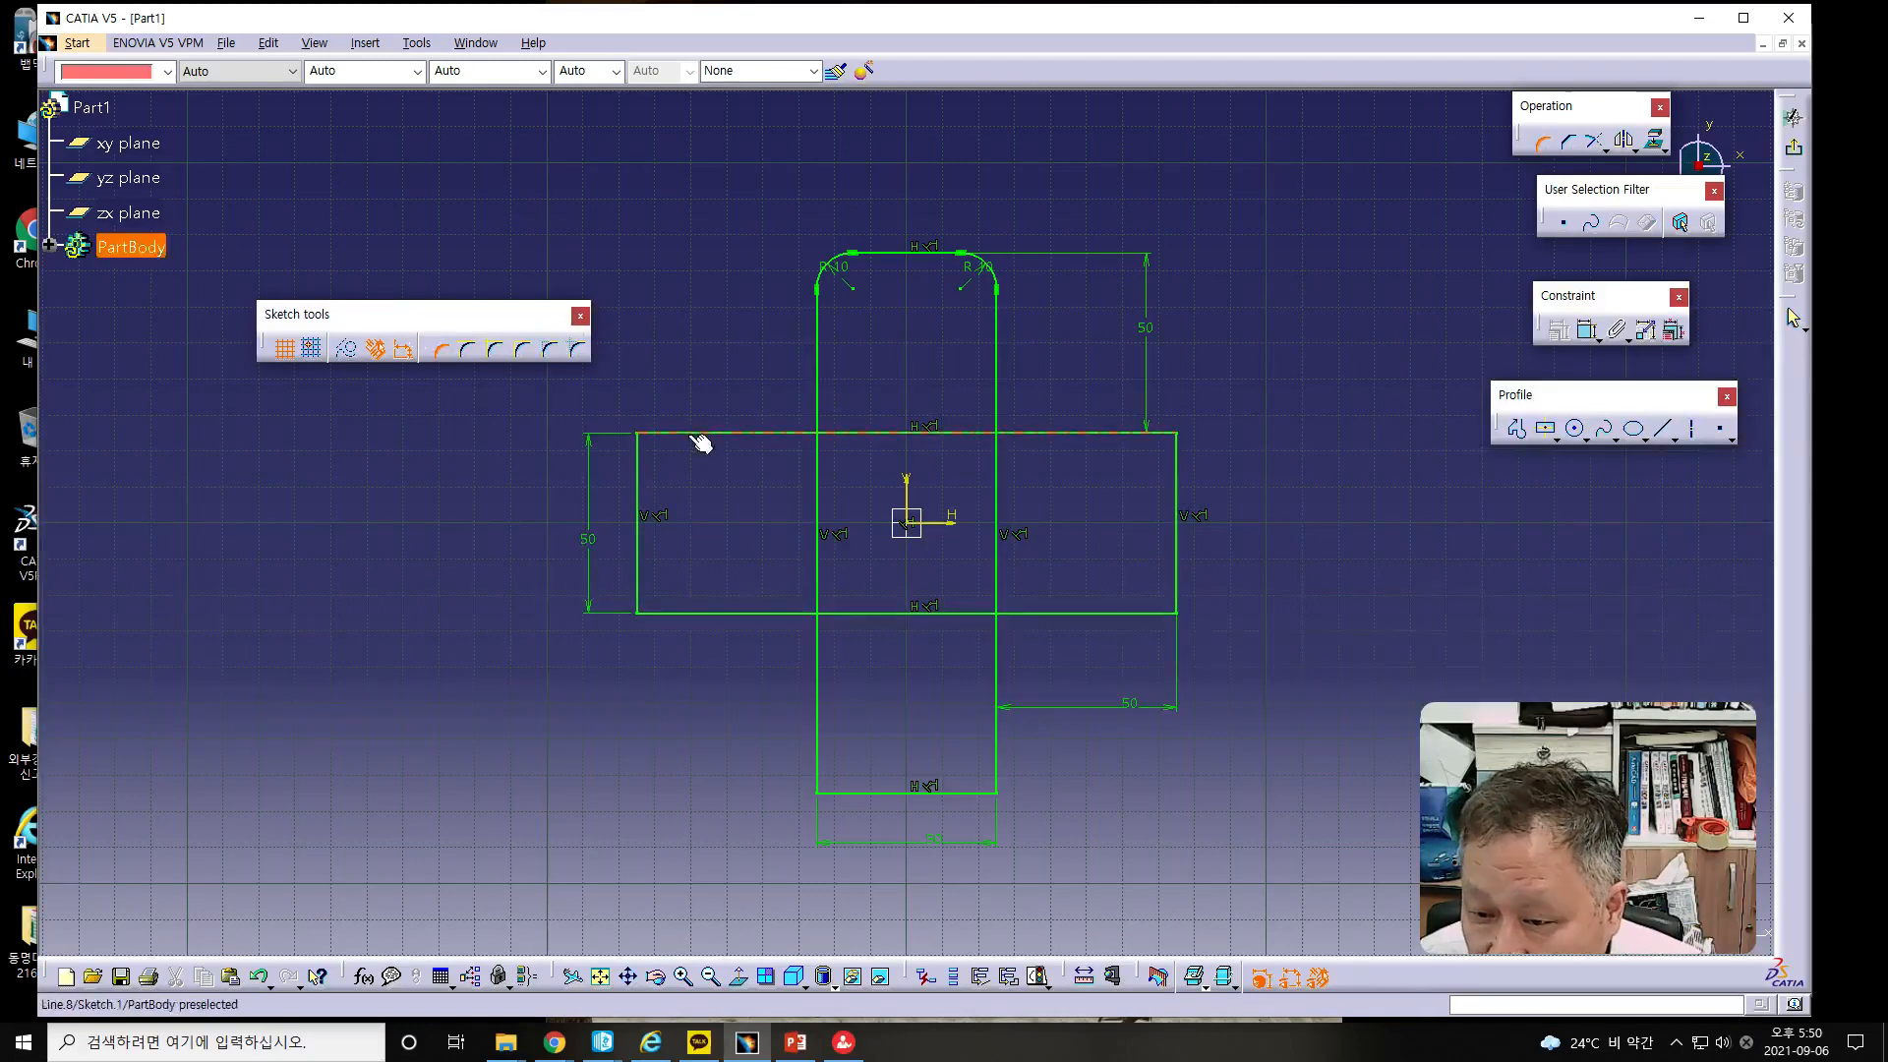
pyautogui.click(638, 479)
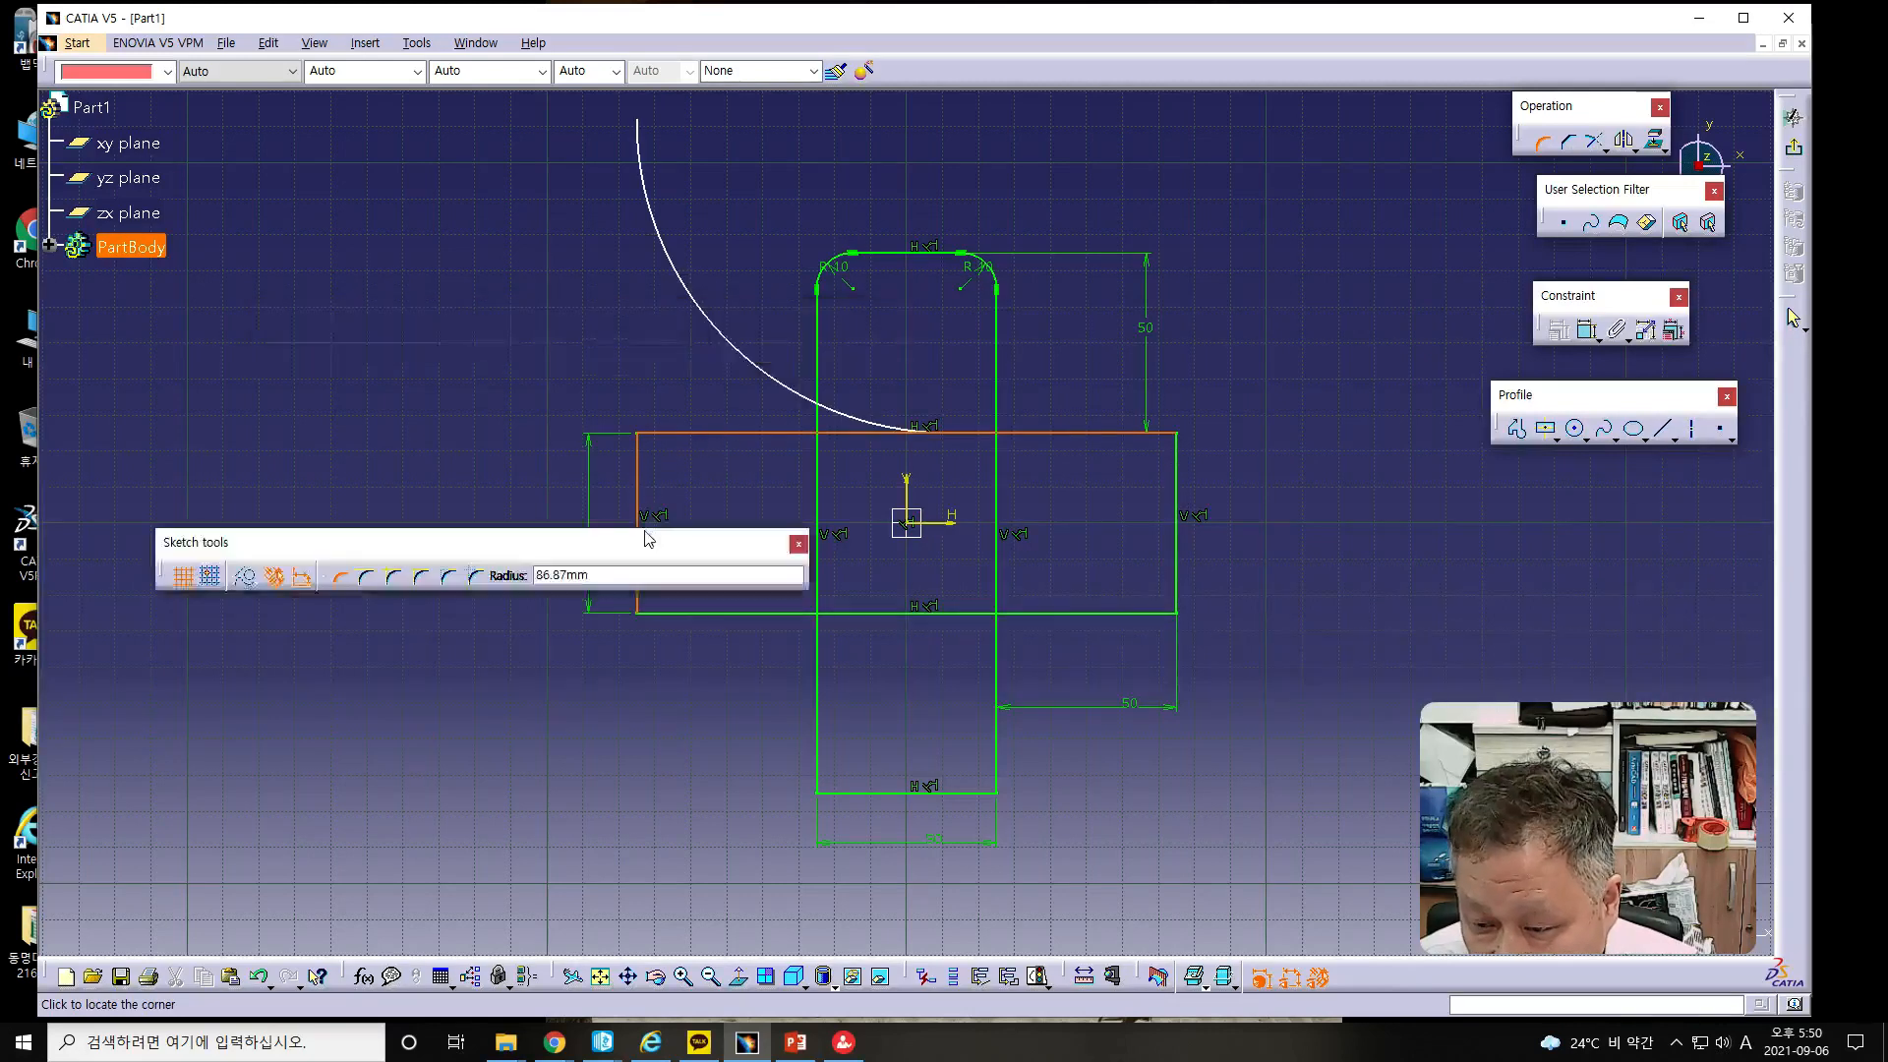
pyautogui.moveTo(650, 574); pyautogui.dragTo(519, 575)
pyautogui.write('10')
pyautogui.press('Return')
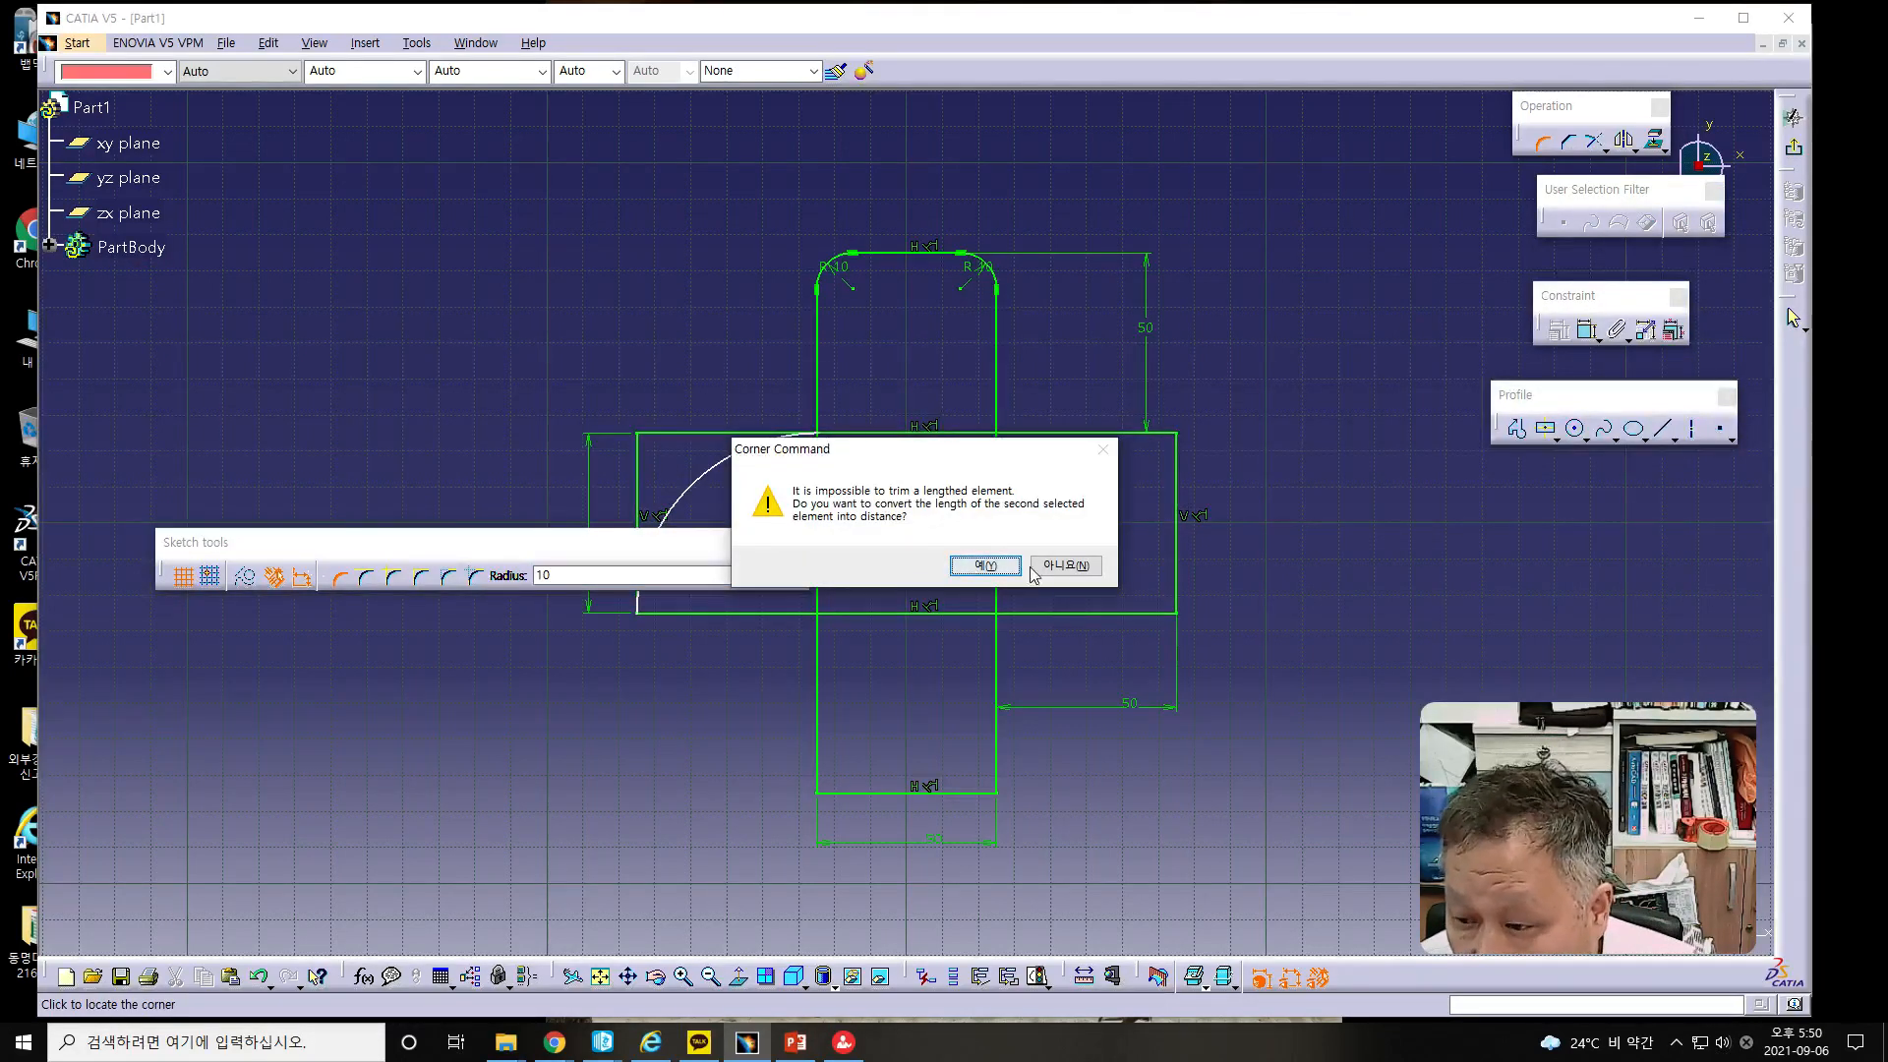
pyautogui.click(991, 566)
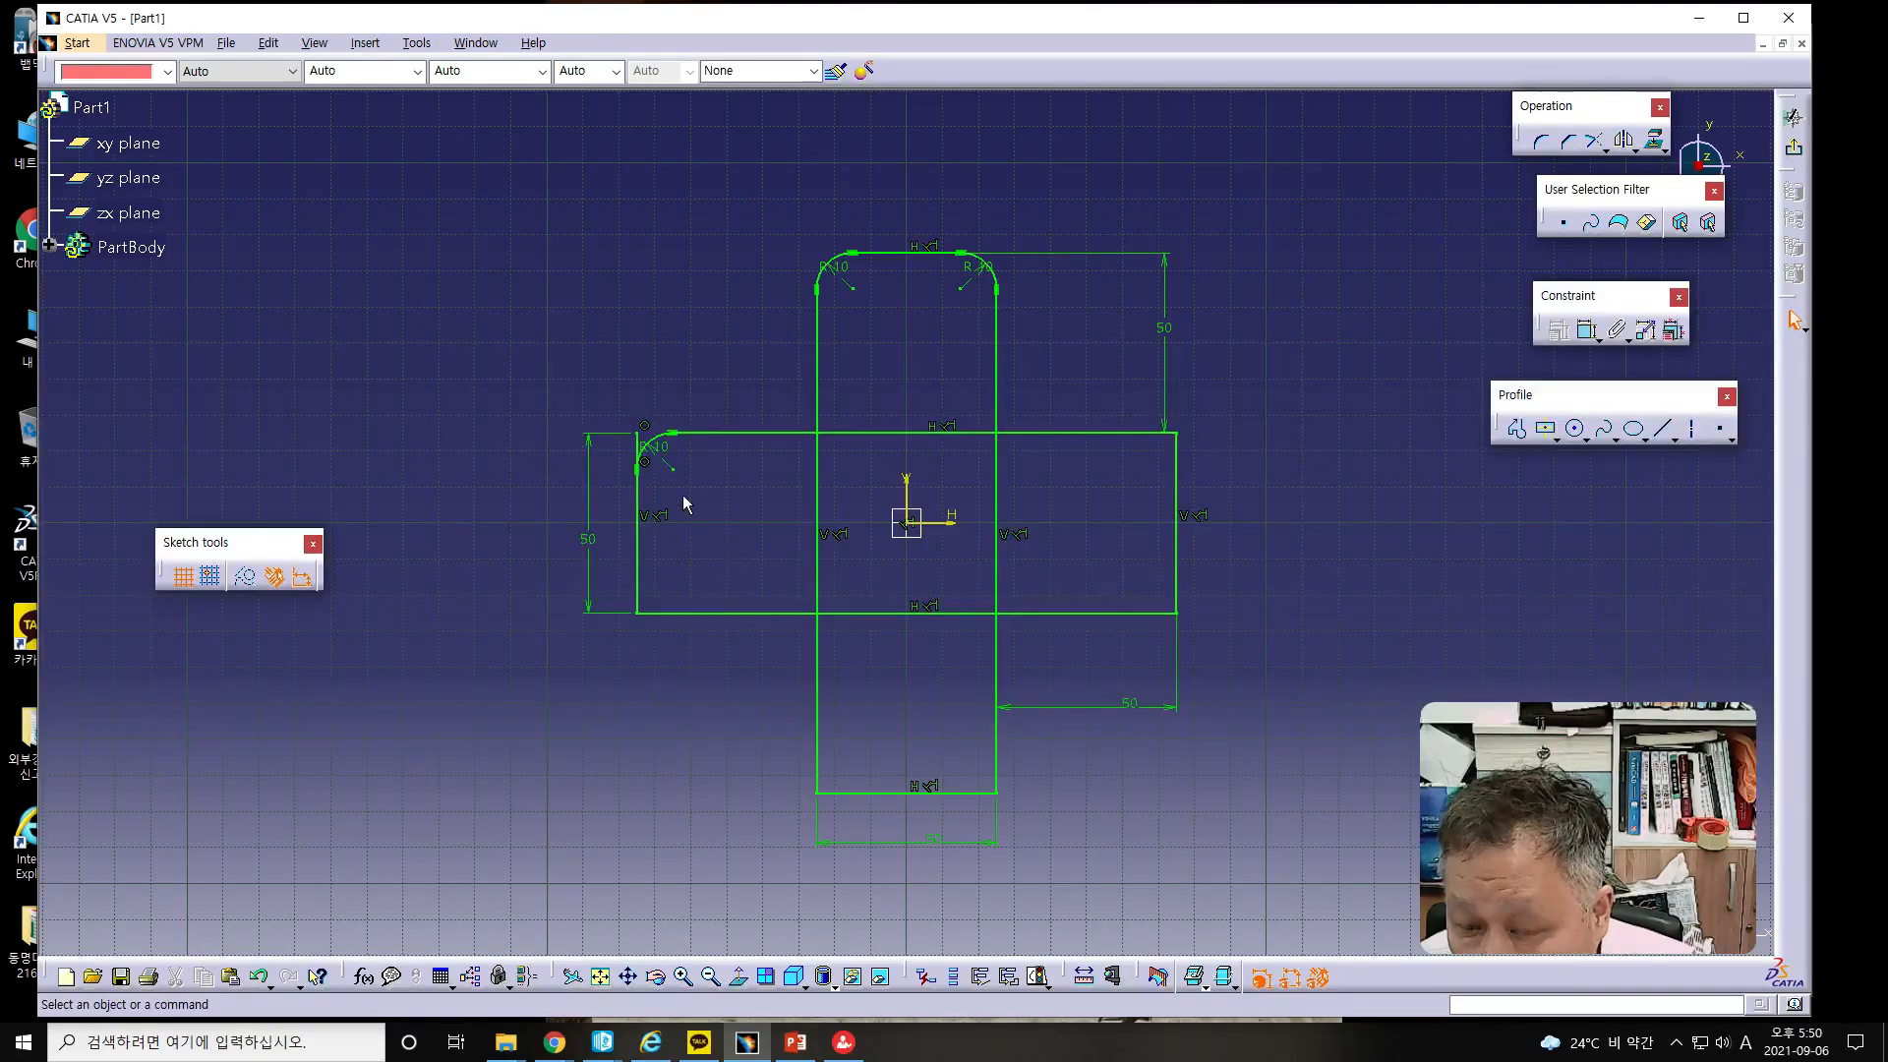
pyautogui.click(259, 976)
# - Round the upper left corner of the horizontal rectangle with a 10 mm radius, converting the first selected element's length into a distance
pyautogui.click(1541, 142)
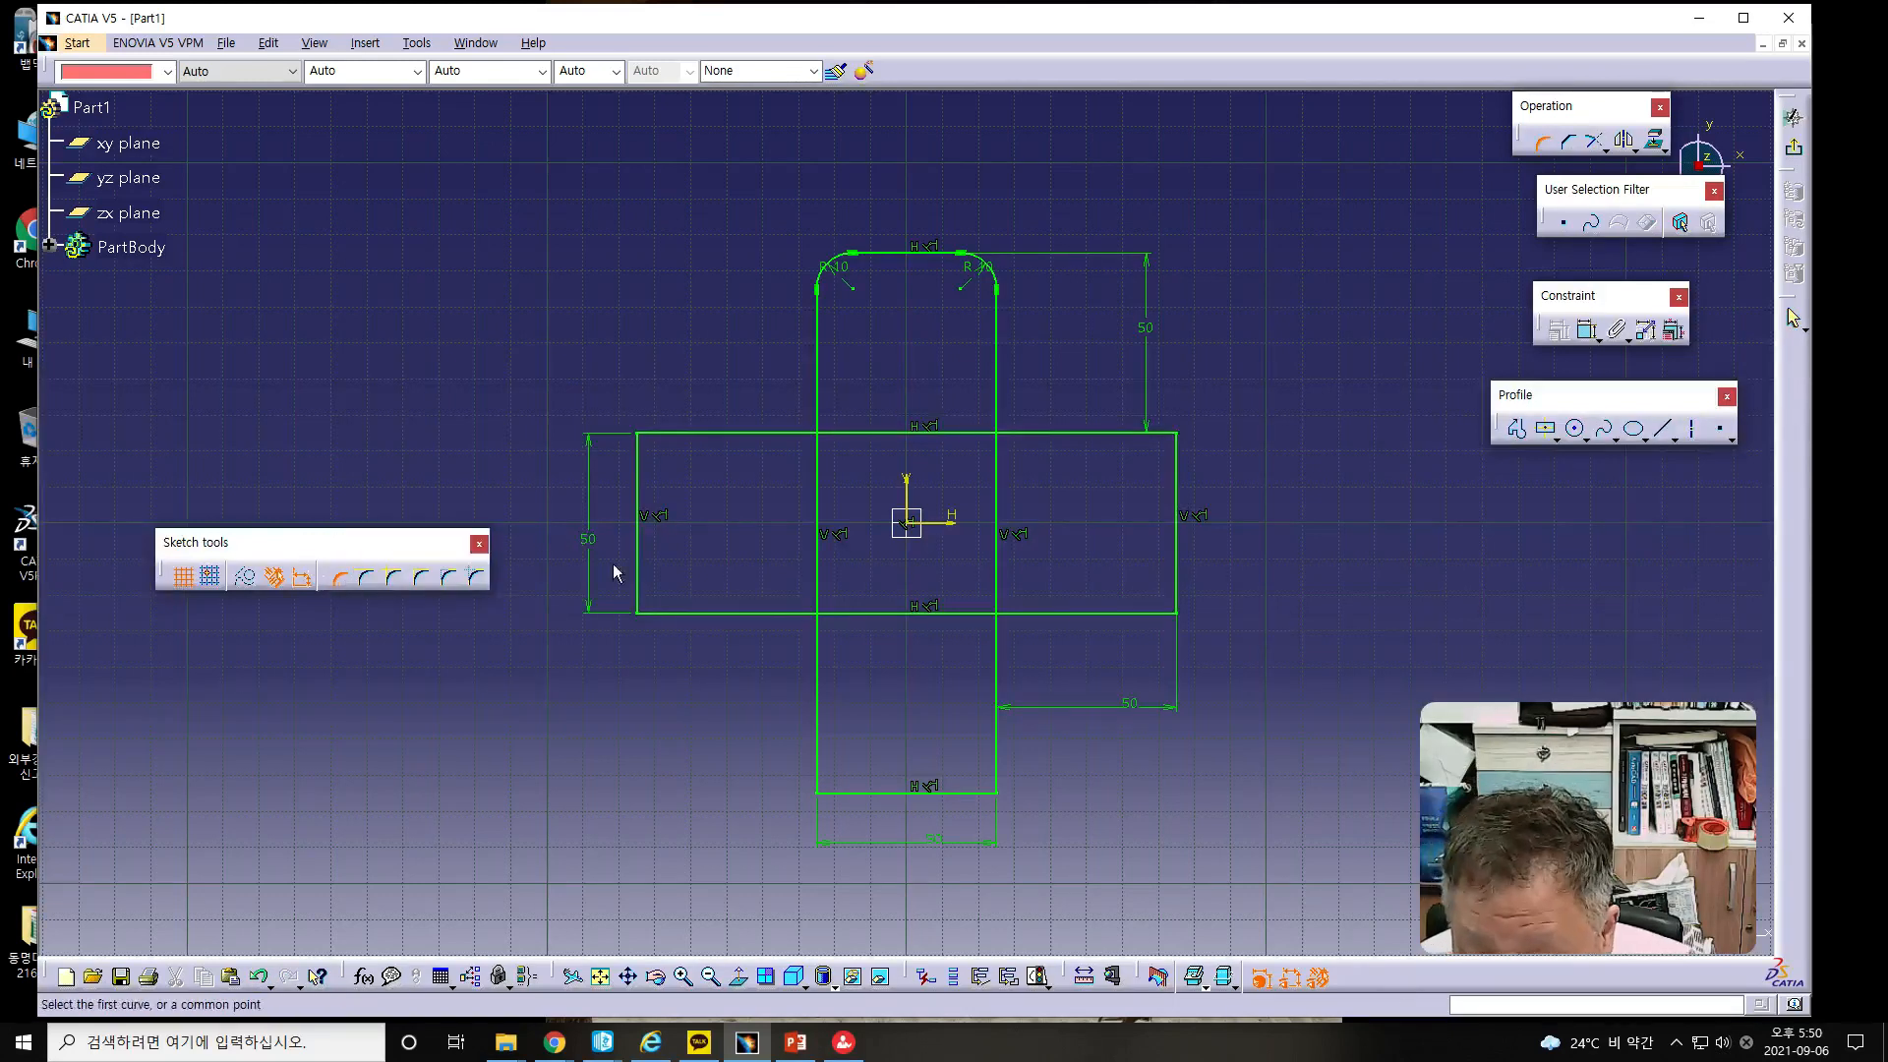
pyautogui.click(639, 473)
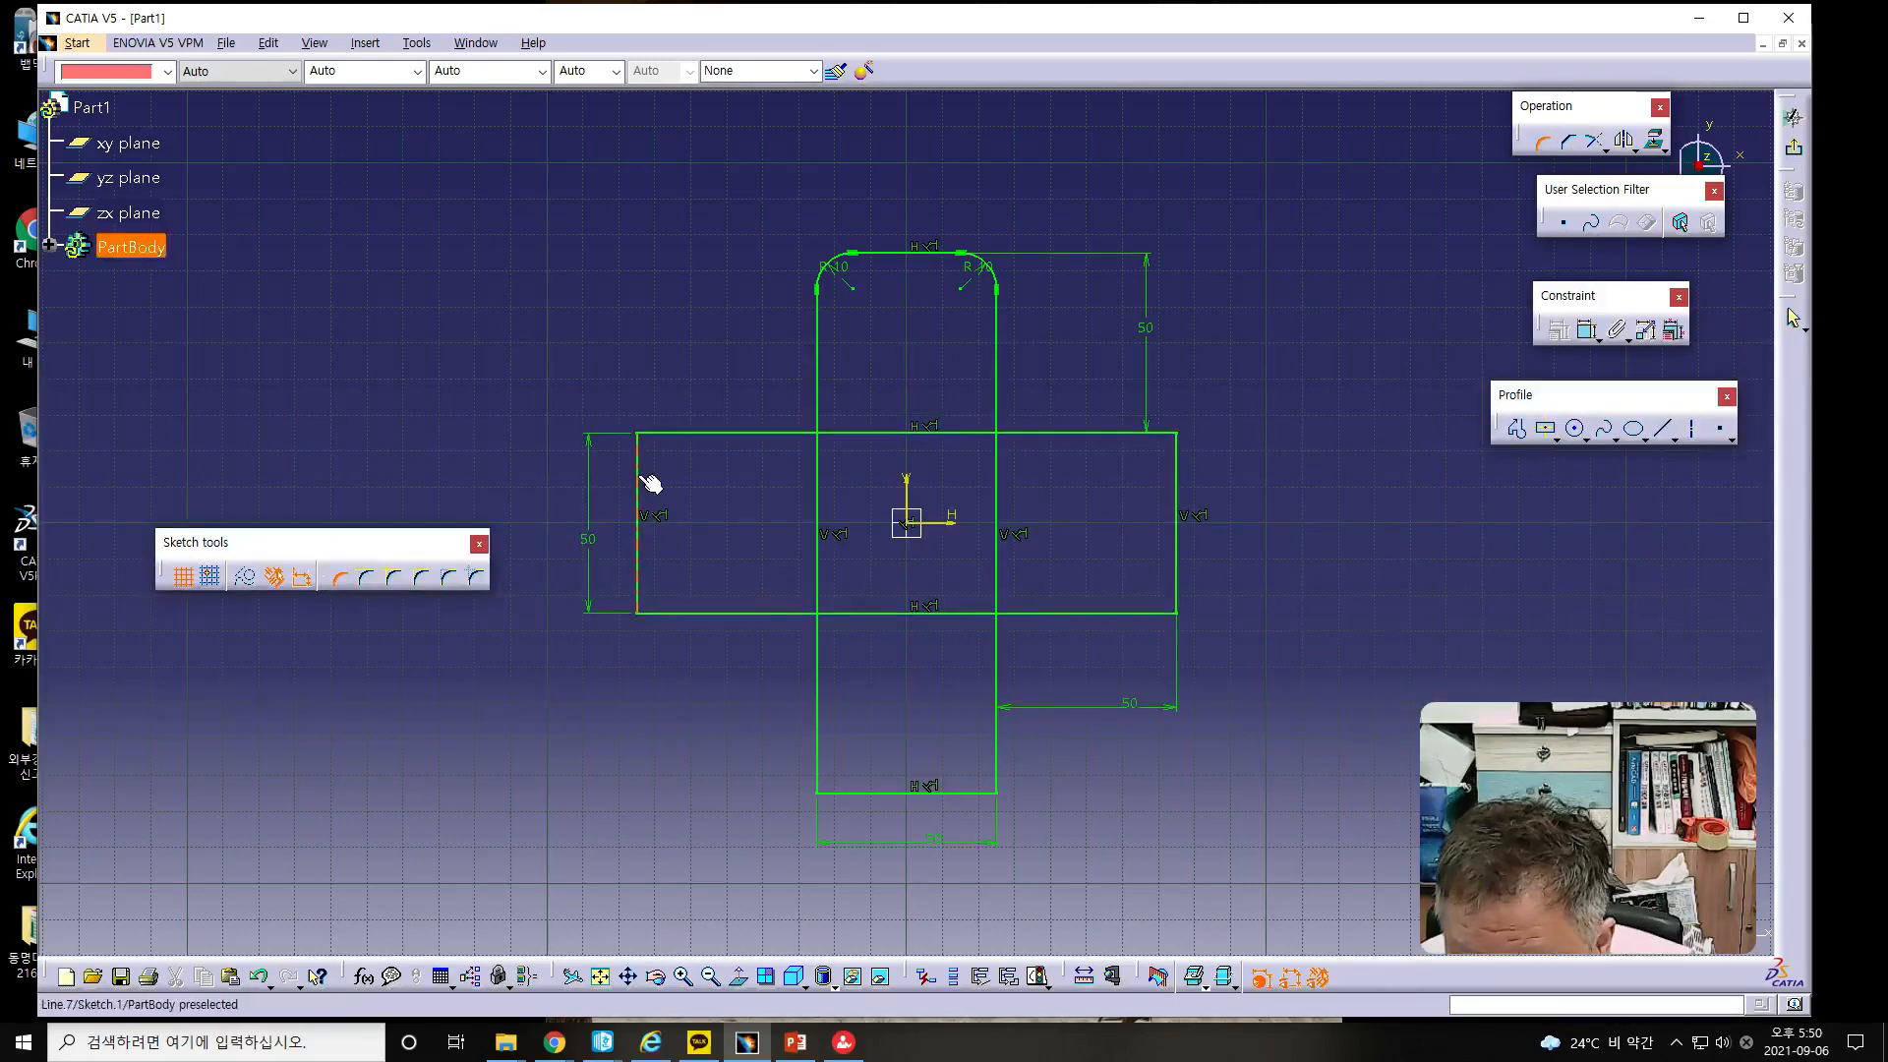
pyautogui.click(682, 433)
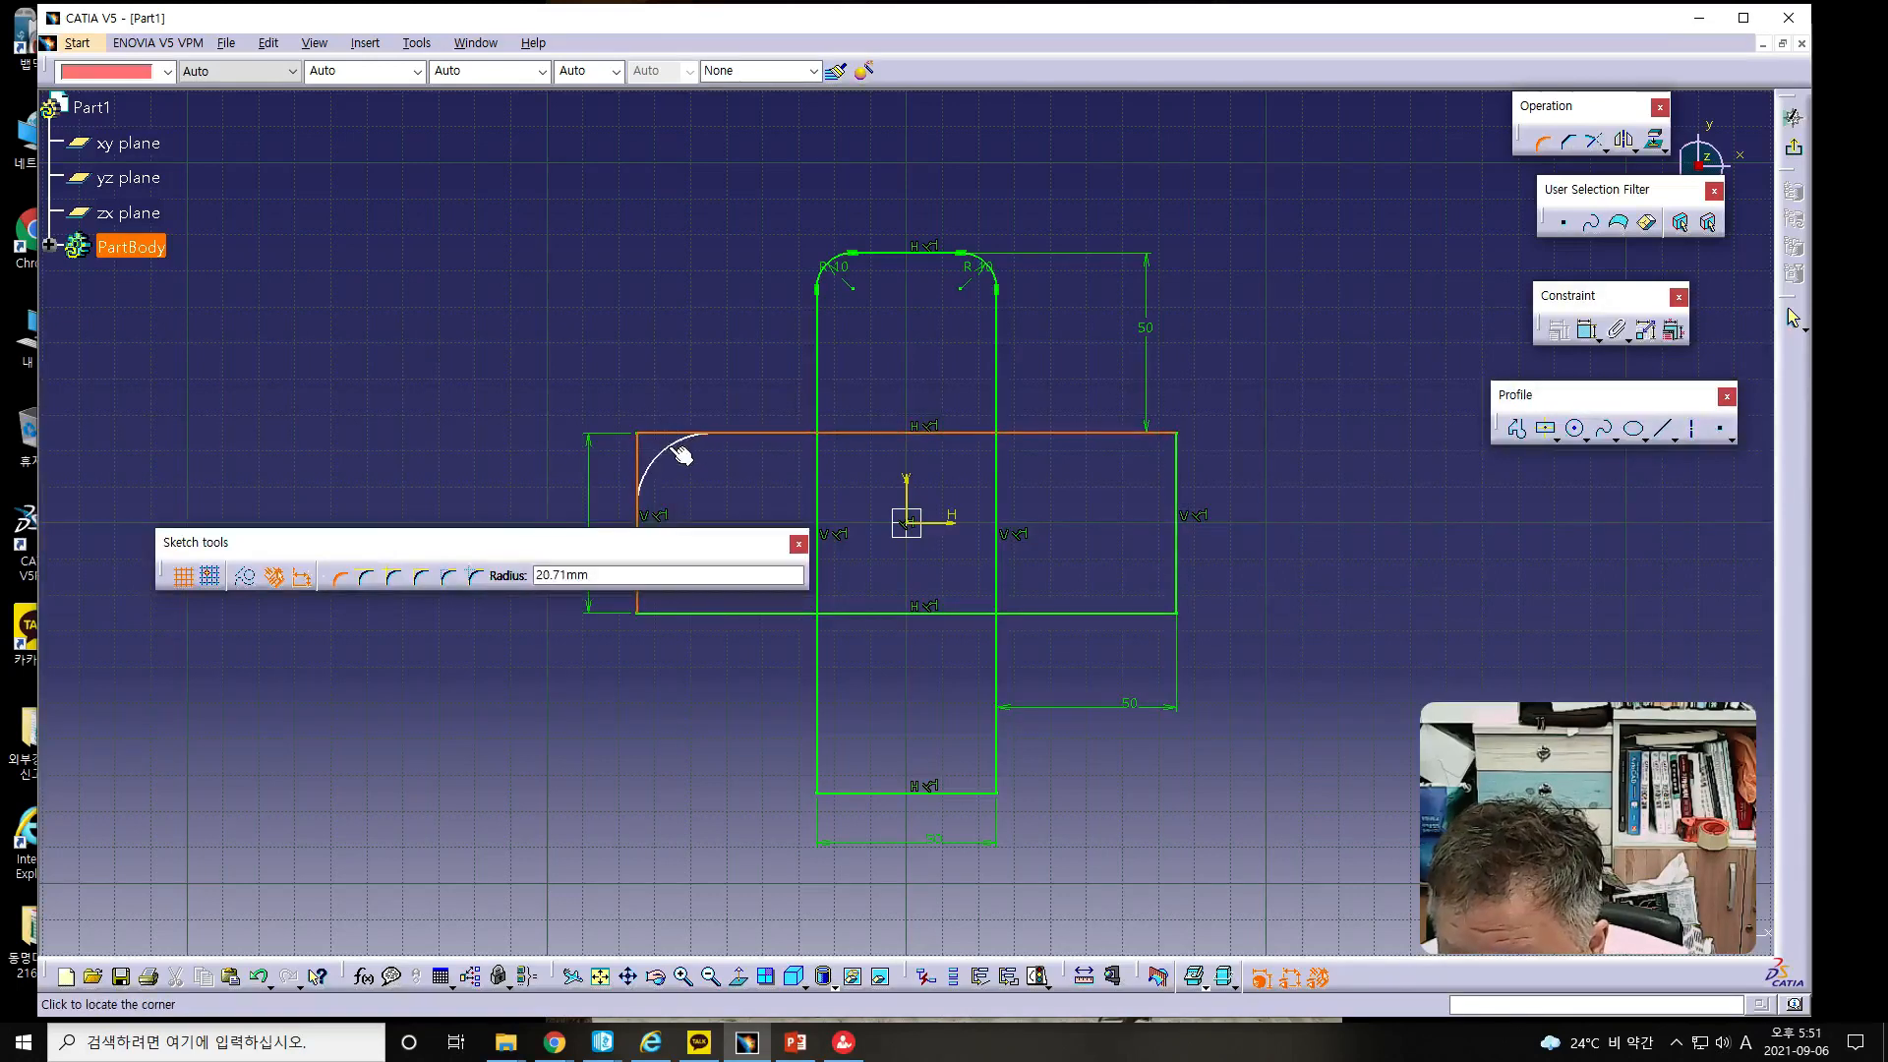
pyautogui.moveTo(601, 575); pyautogui.dragTo(557, 573)
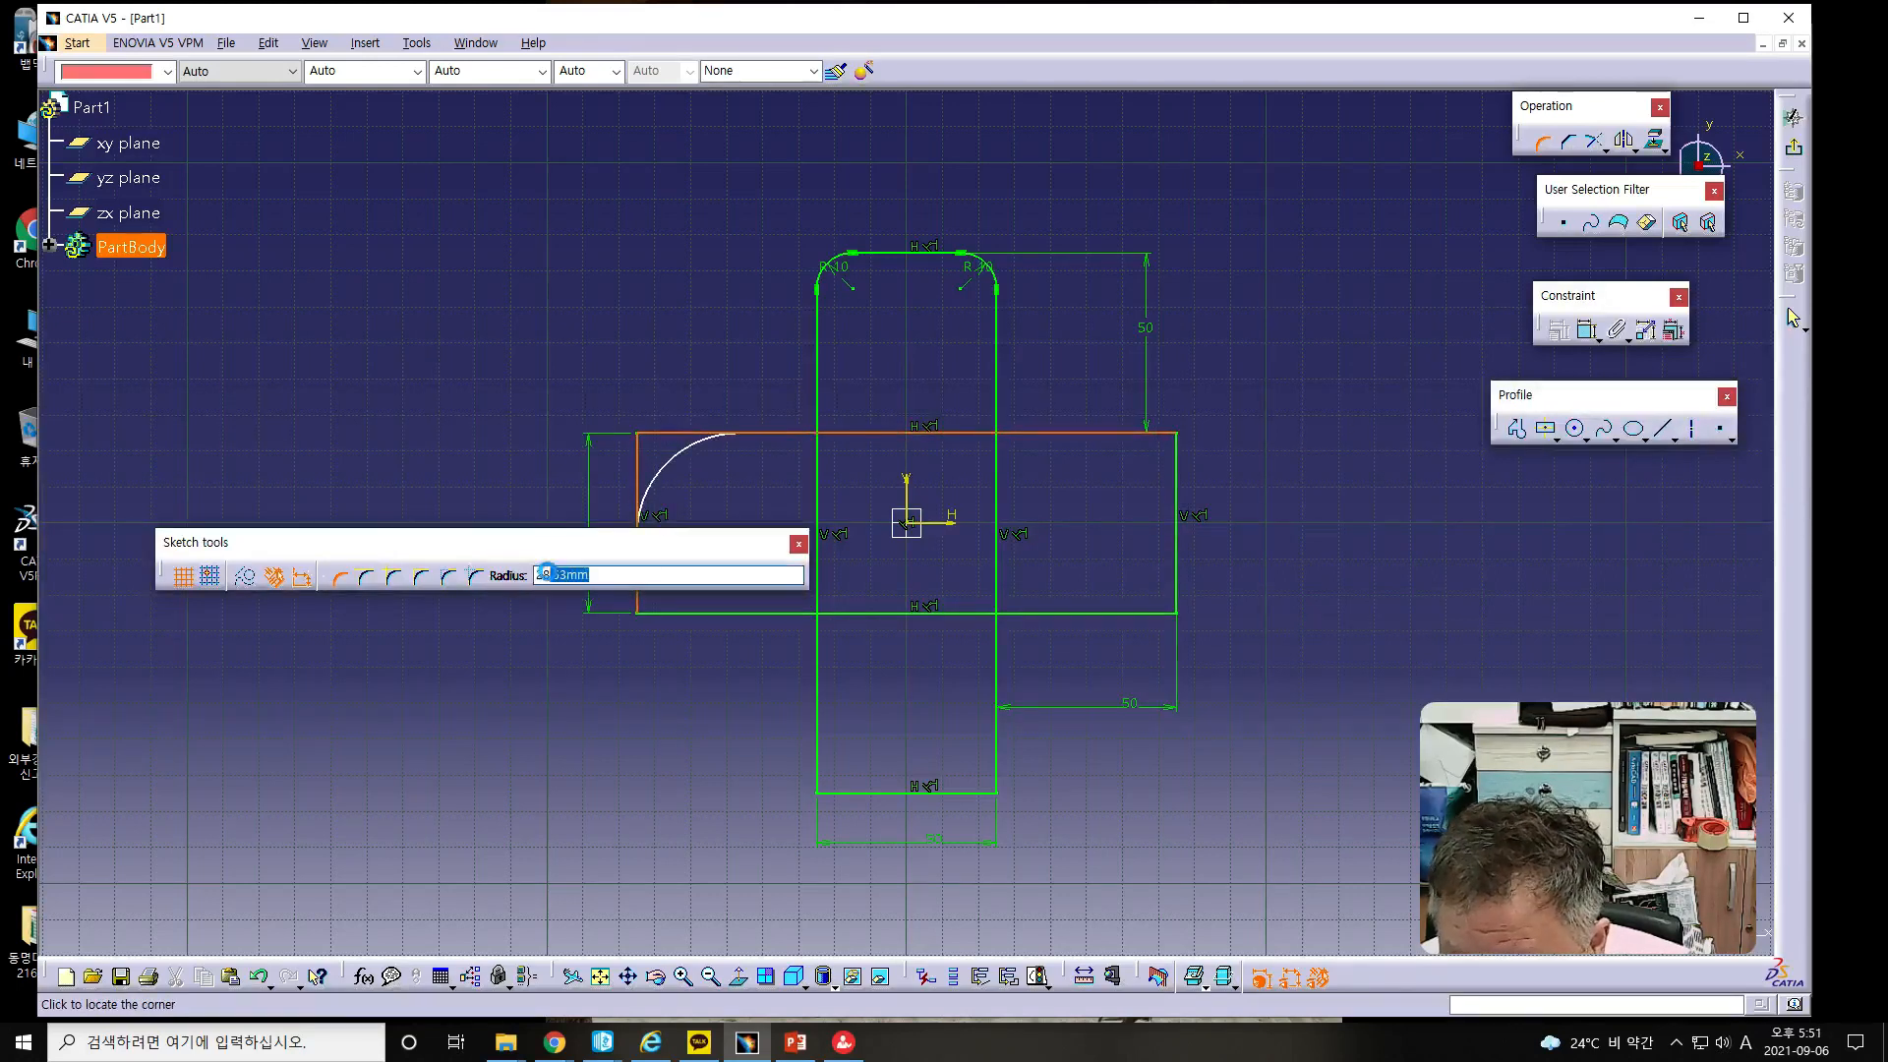
pyautogui.press('BackSpace')
pyautogui.press('BackSpace')
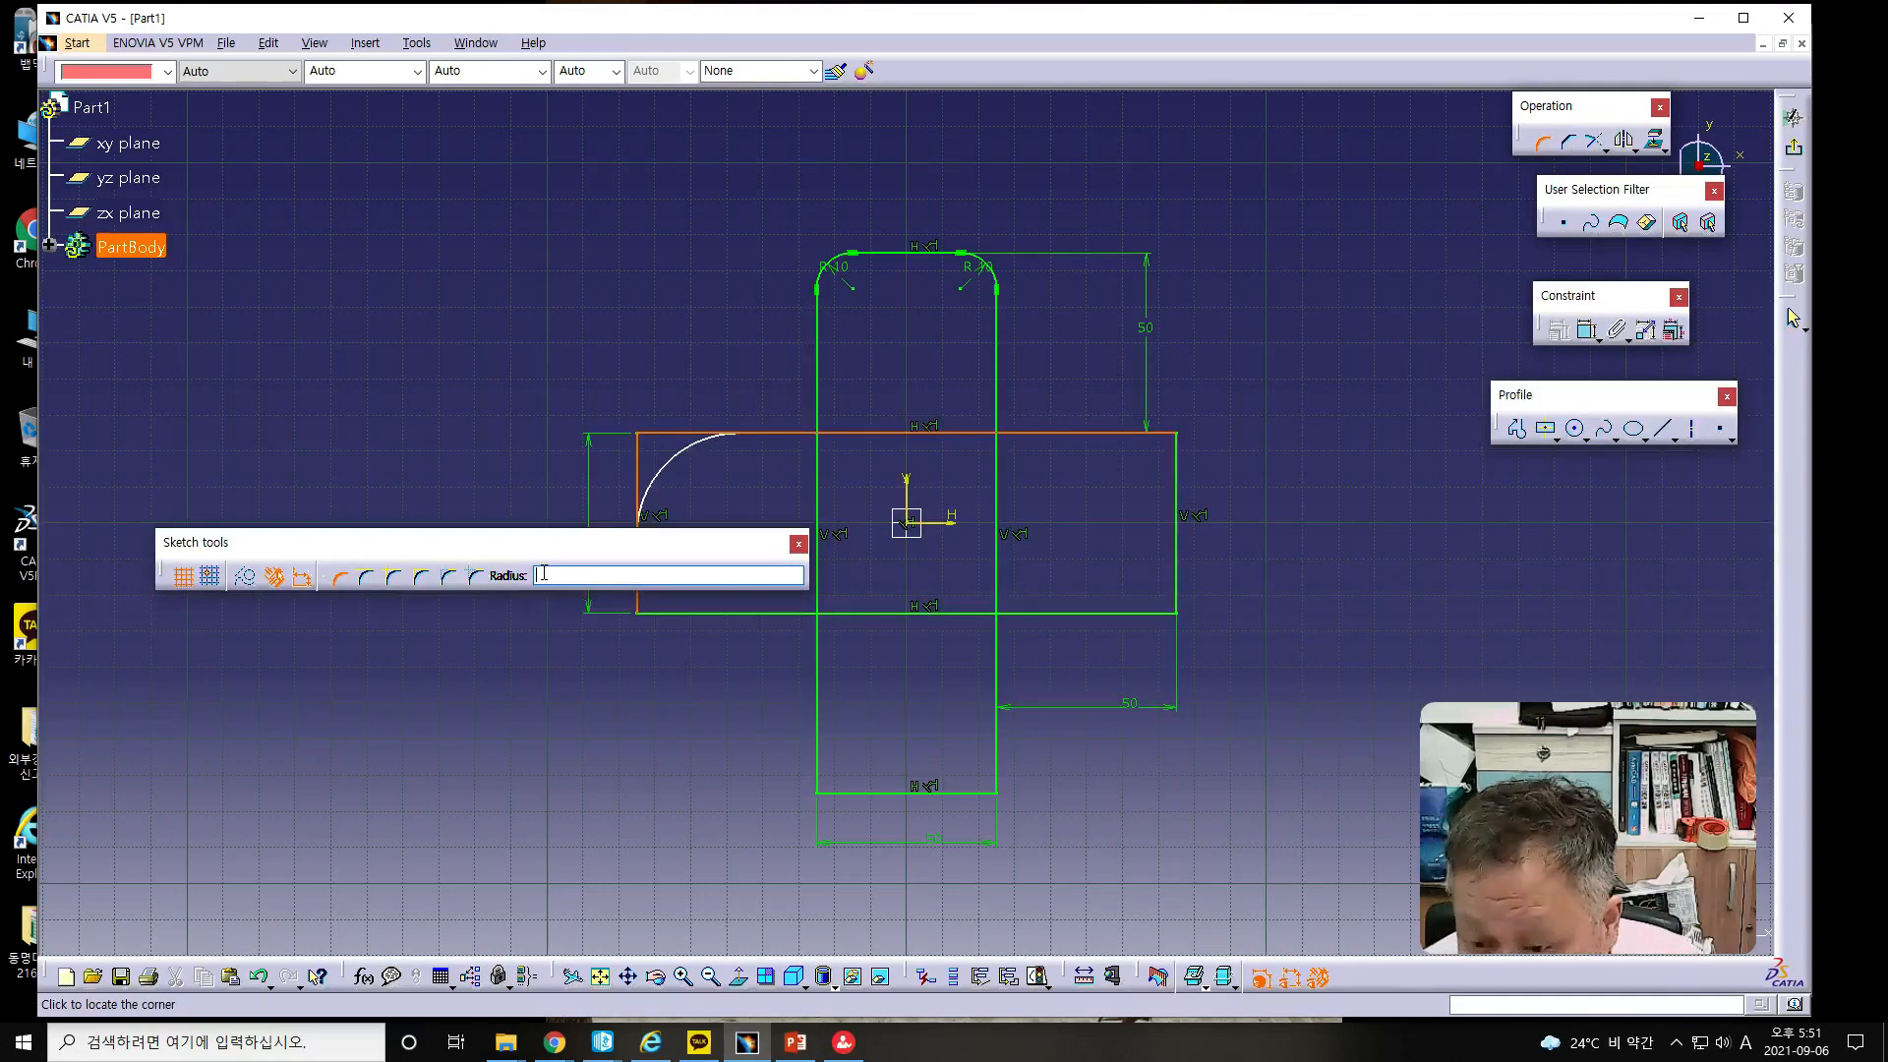
pyautogui.write('10')
pyautogui.press('Return')
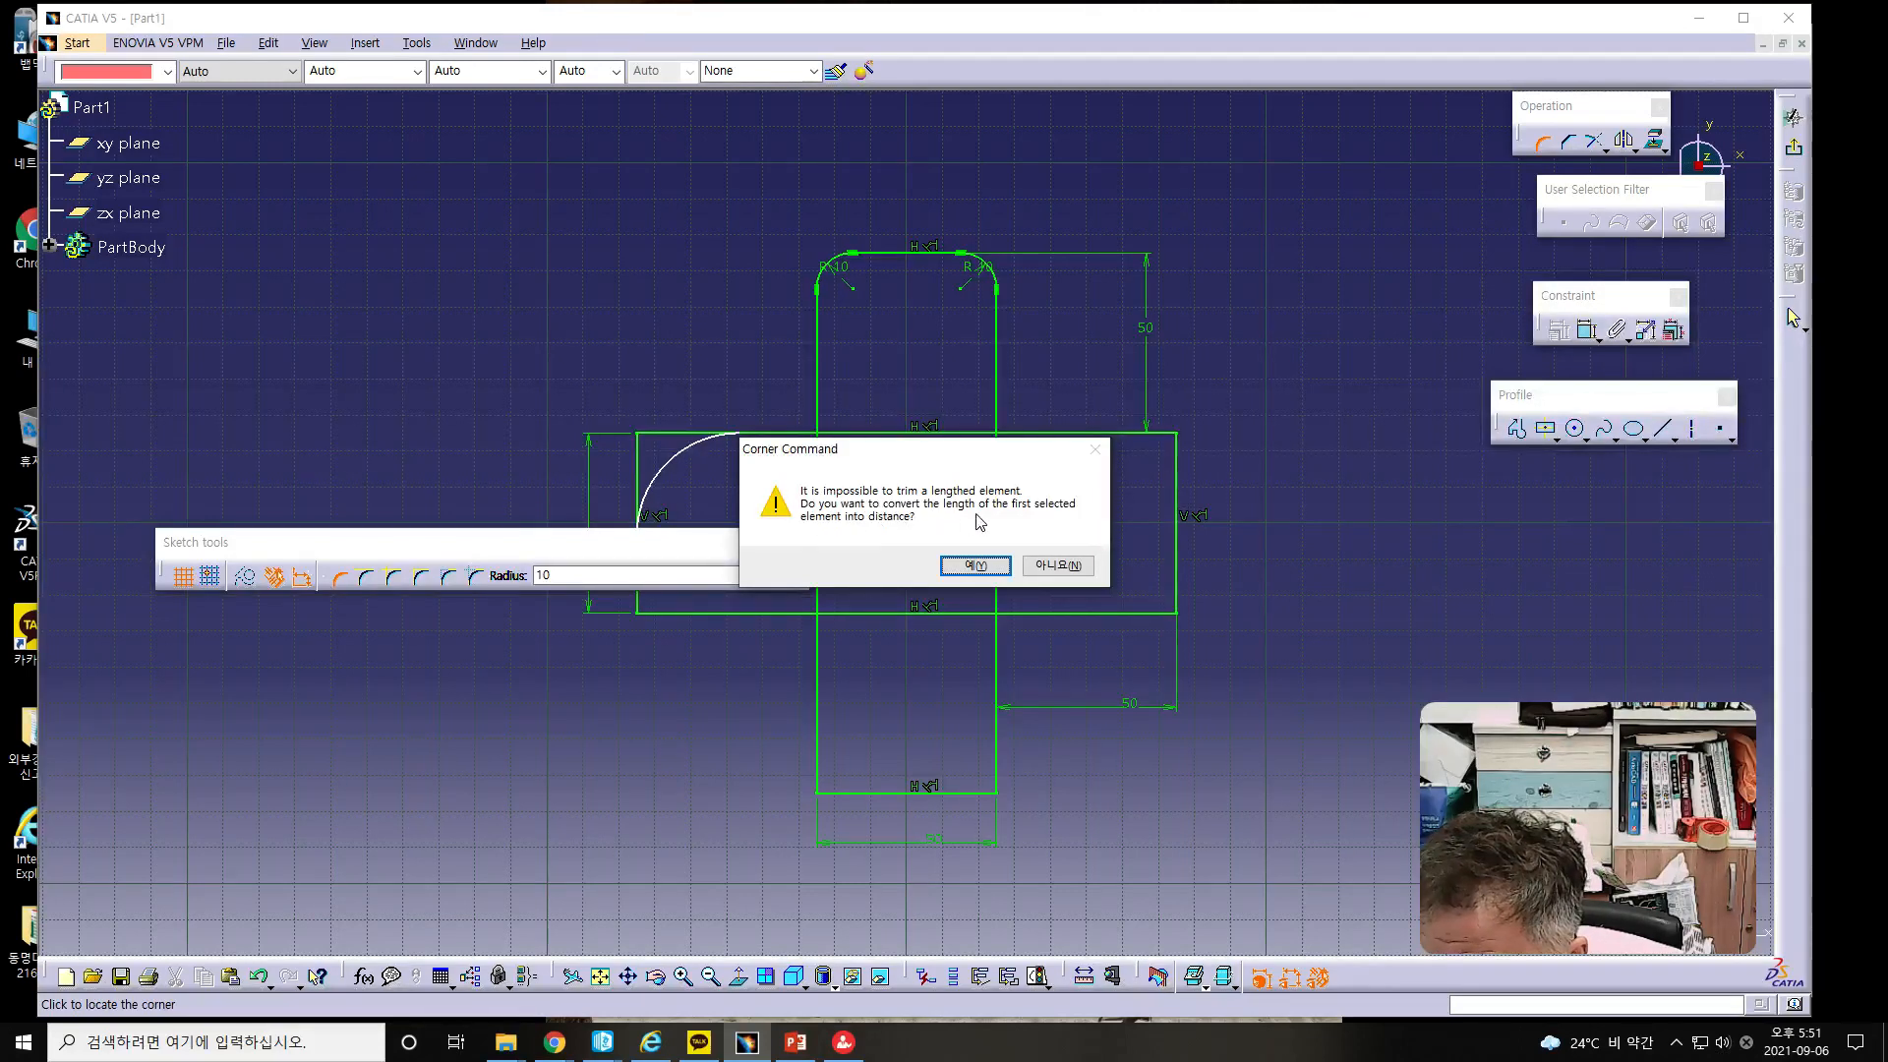
pyautogui.click(973, 565)
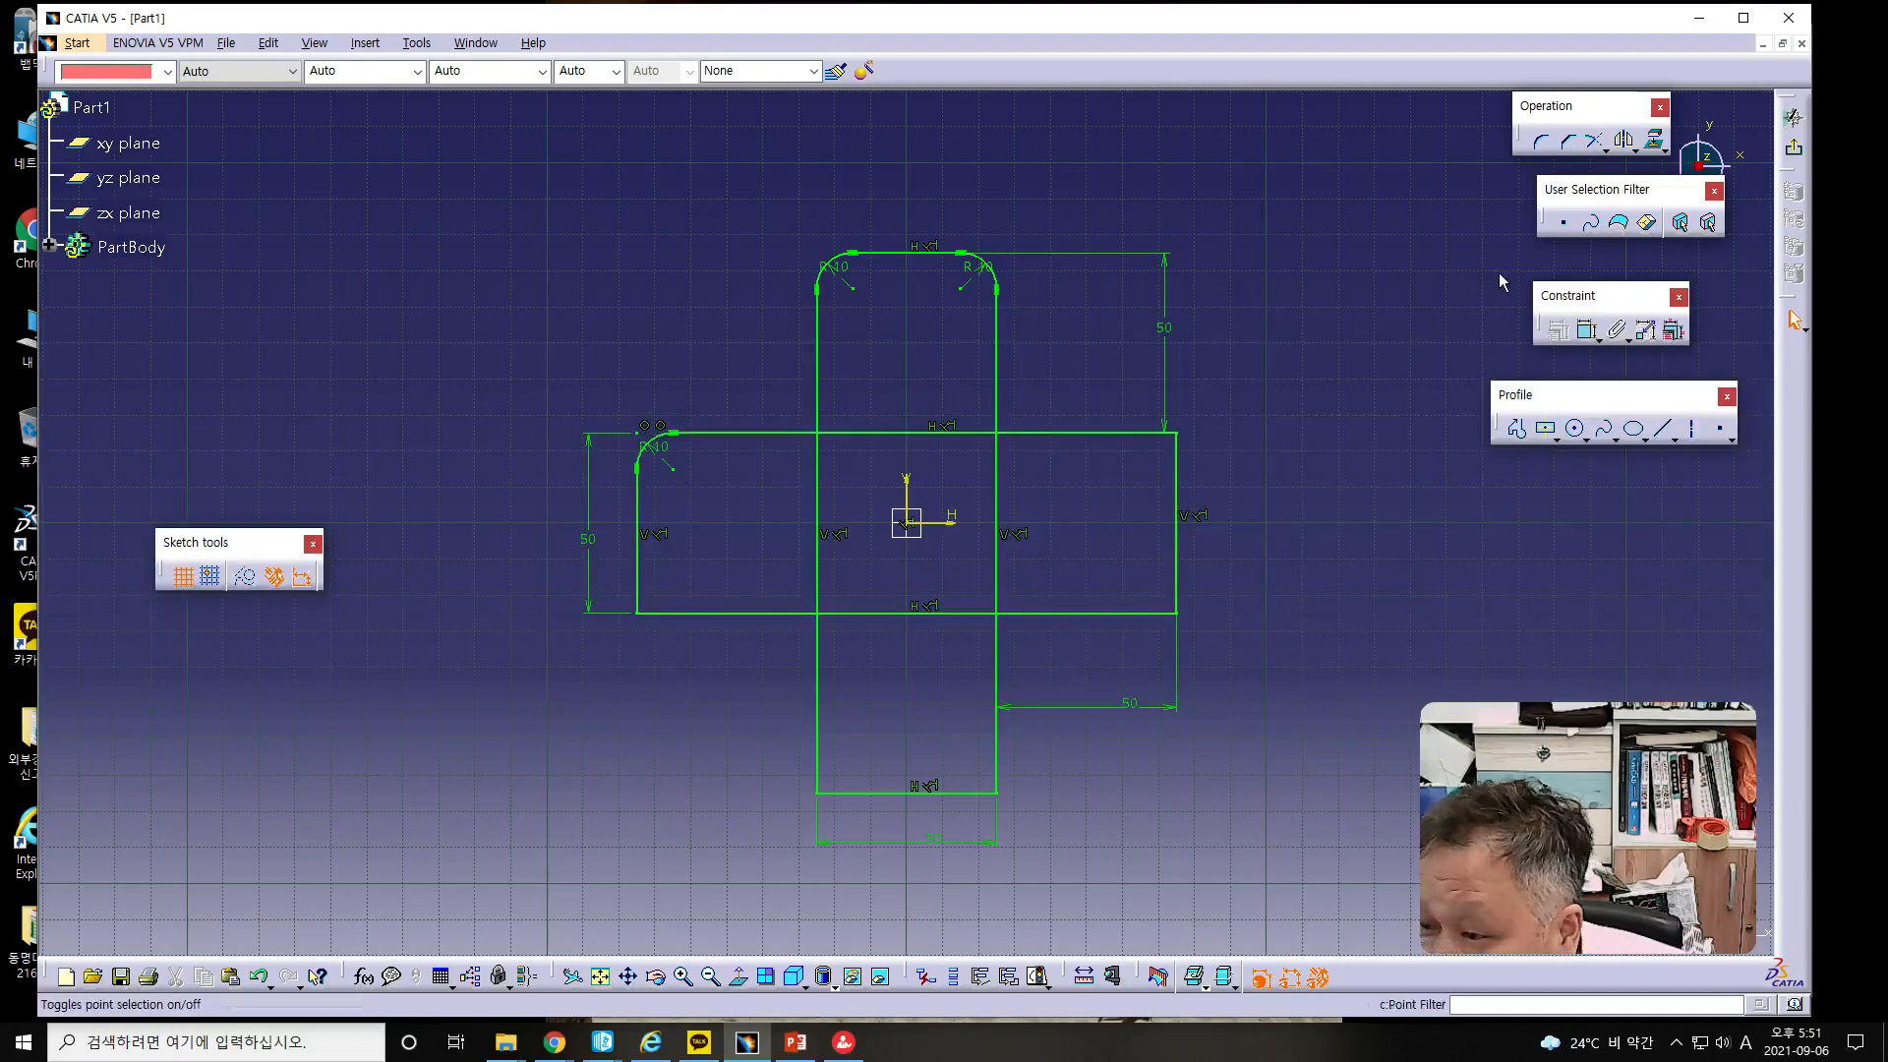
# - Round the lower left corner of the horizontal rectangle with a 10 mm radius
pyautogui.click(1541, 141)
pyautogui.click(638, 587)
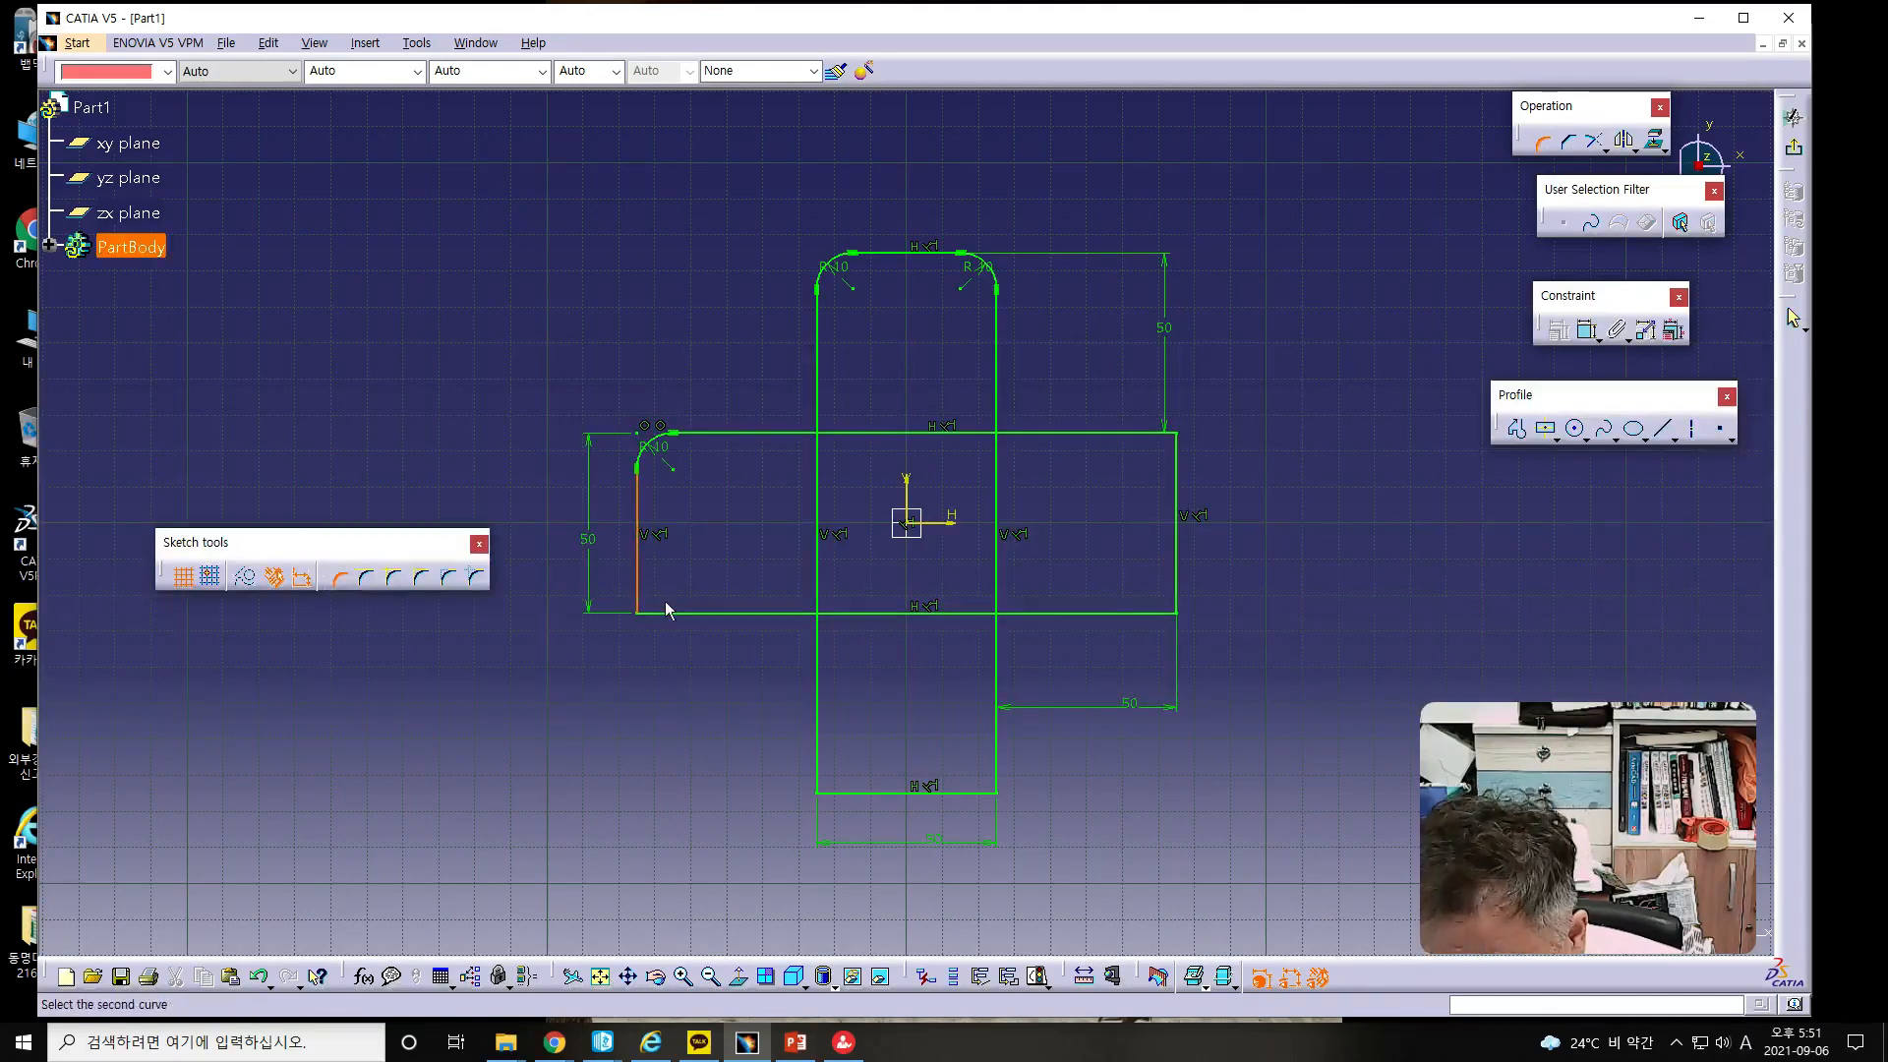
pyautogui.click(679, 613)
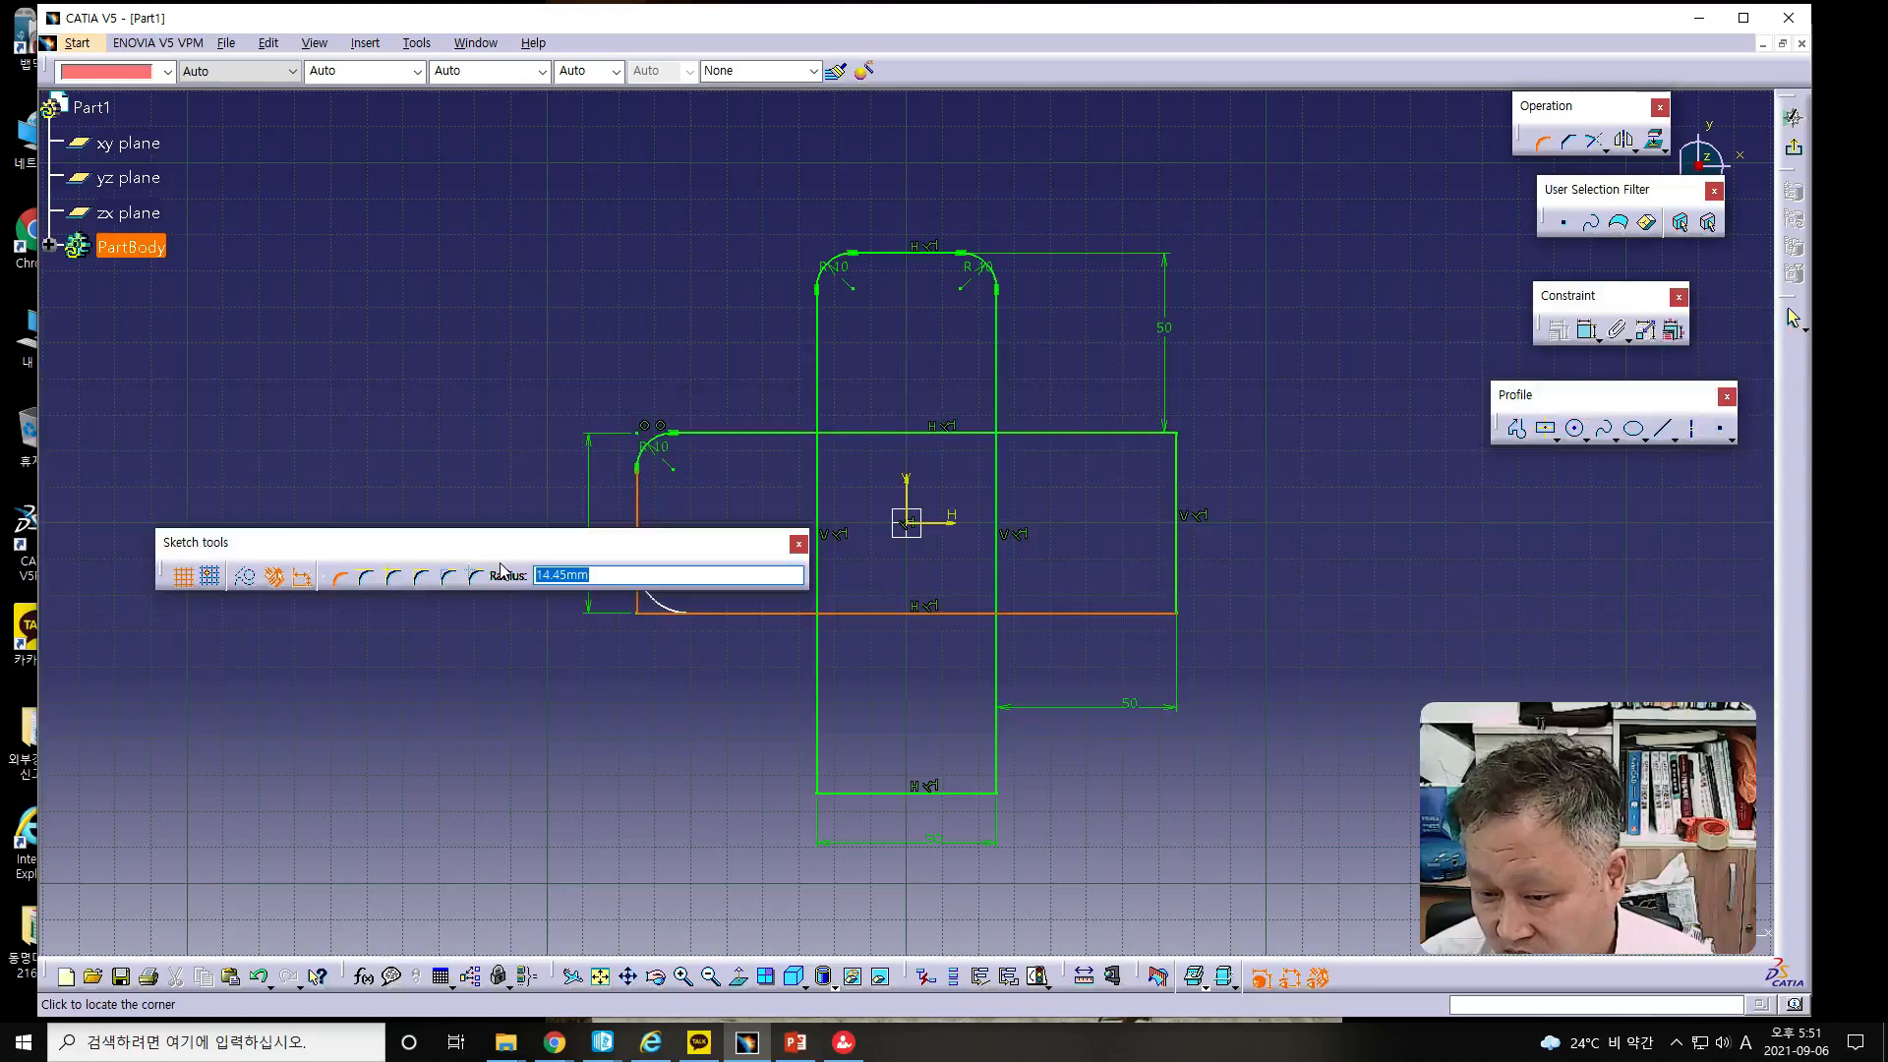
pyautogui.write('10')
pyautogui.press('Return')
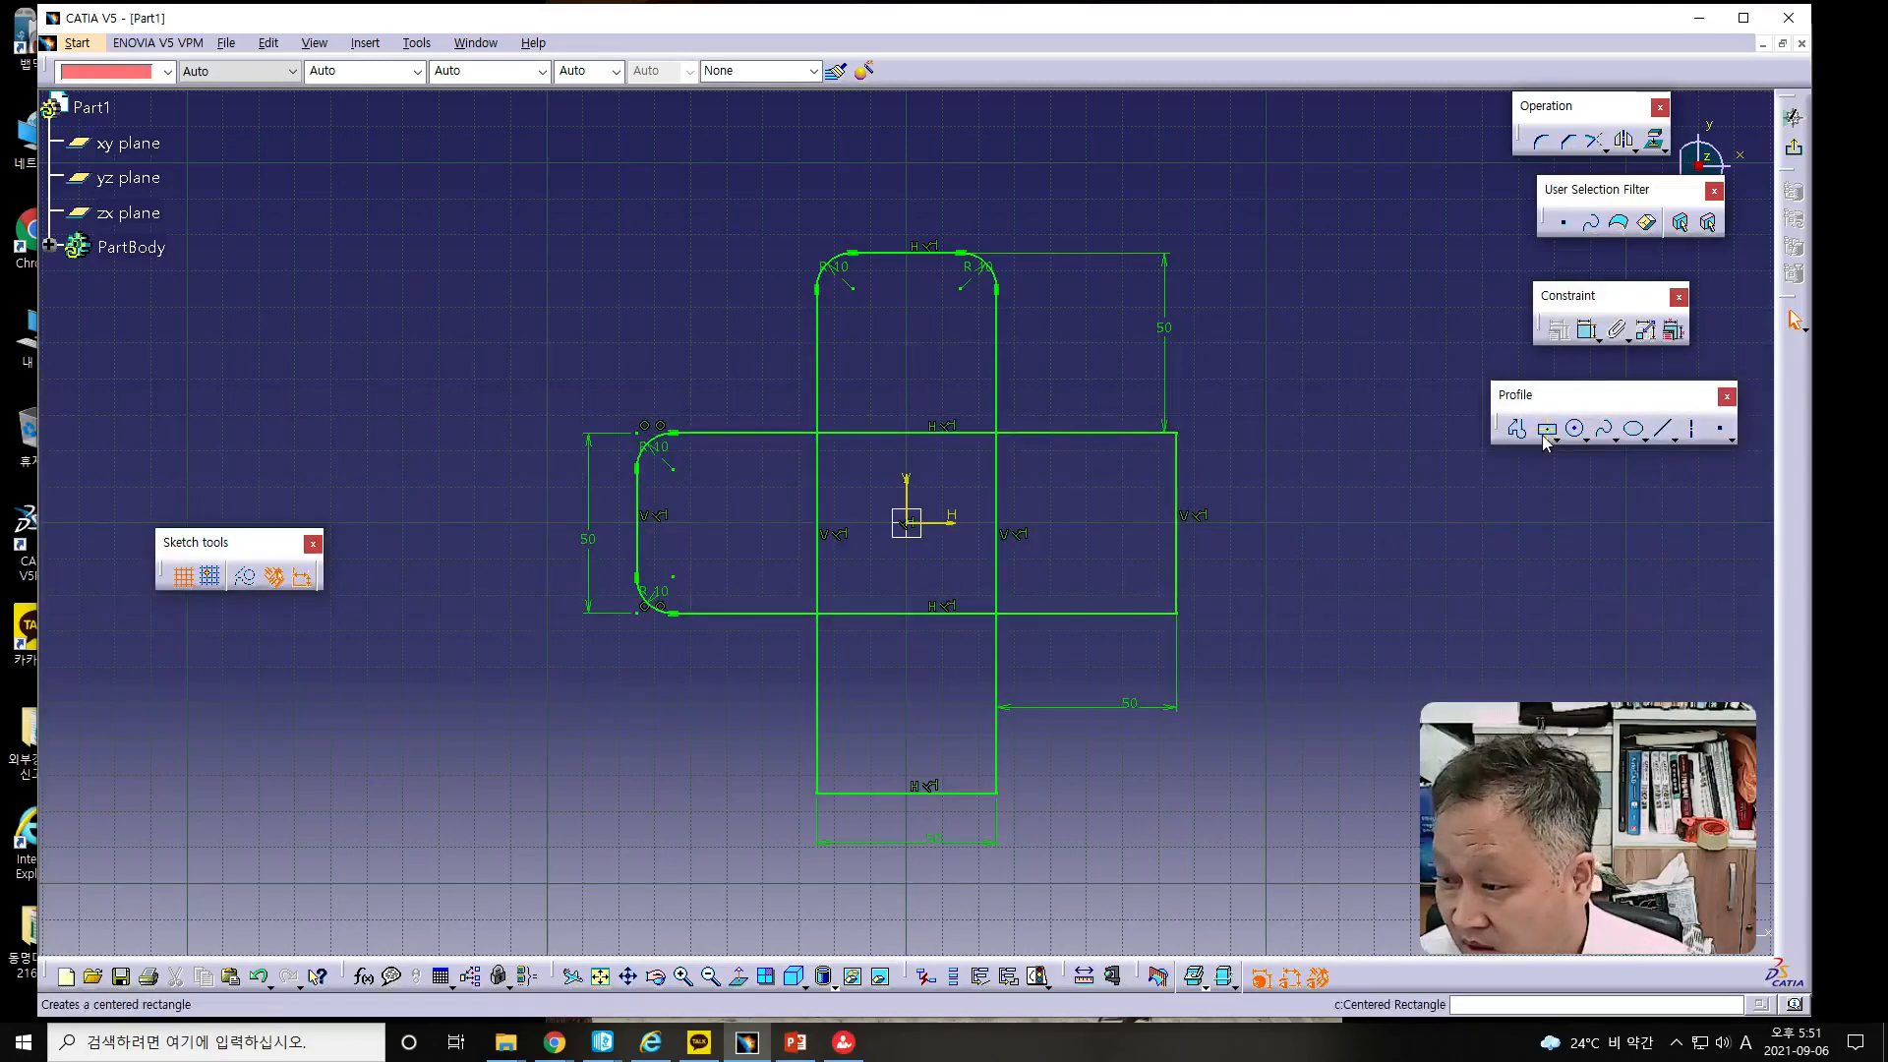
# - Round the lower left corner of the vertical rectangle with a 10 mm radius, converting the second element's length into a distance
pyautogui.click(1542, 141)
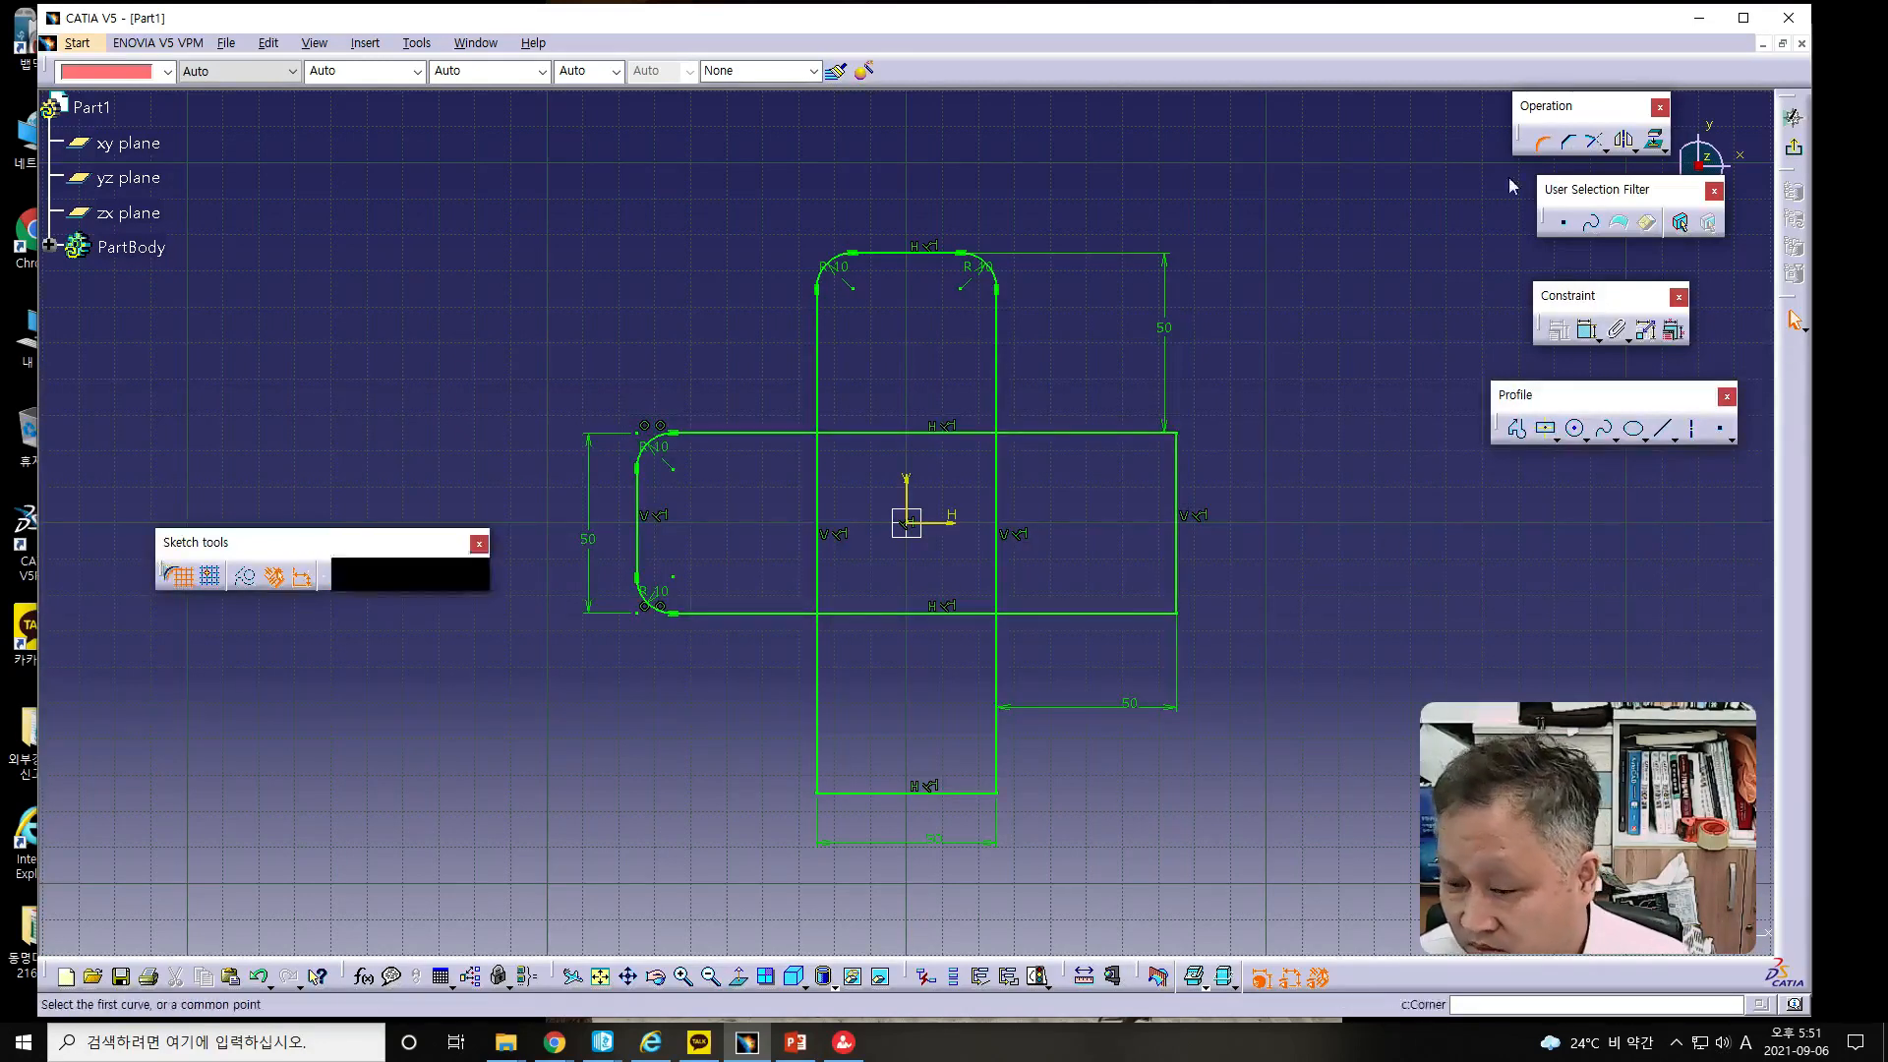
pyautogui.click(820, 761)
pyautogui.click(875, 792)
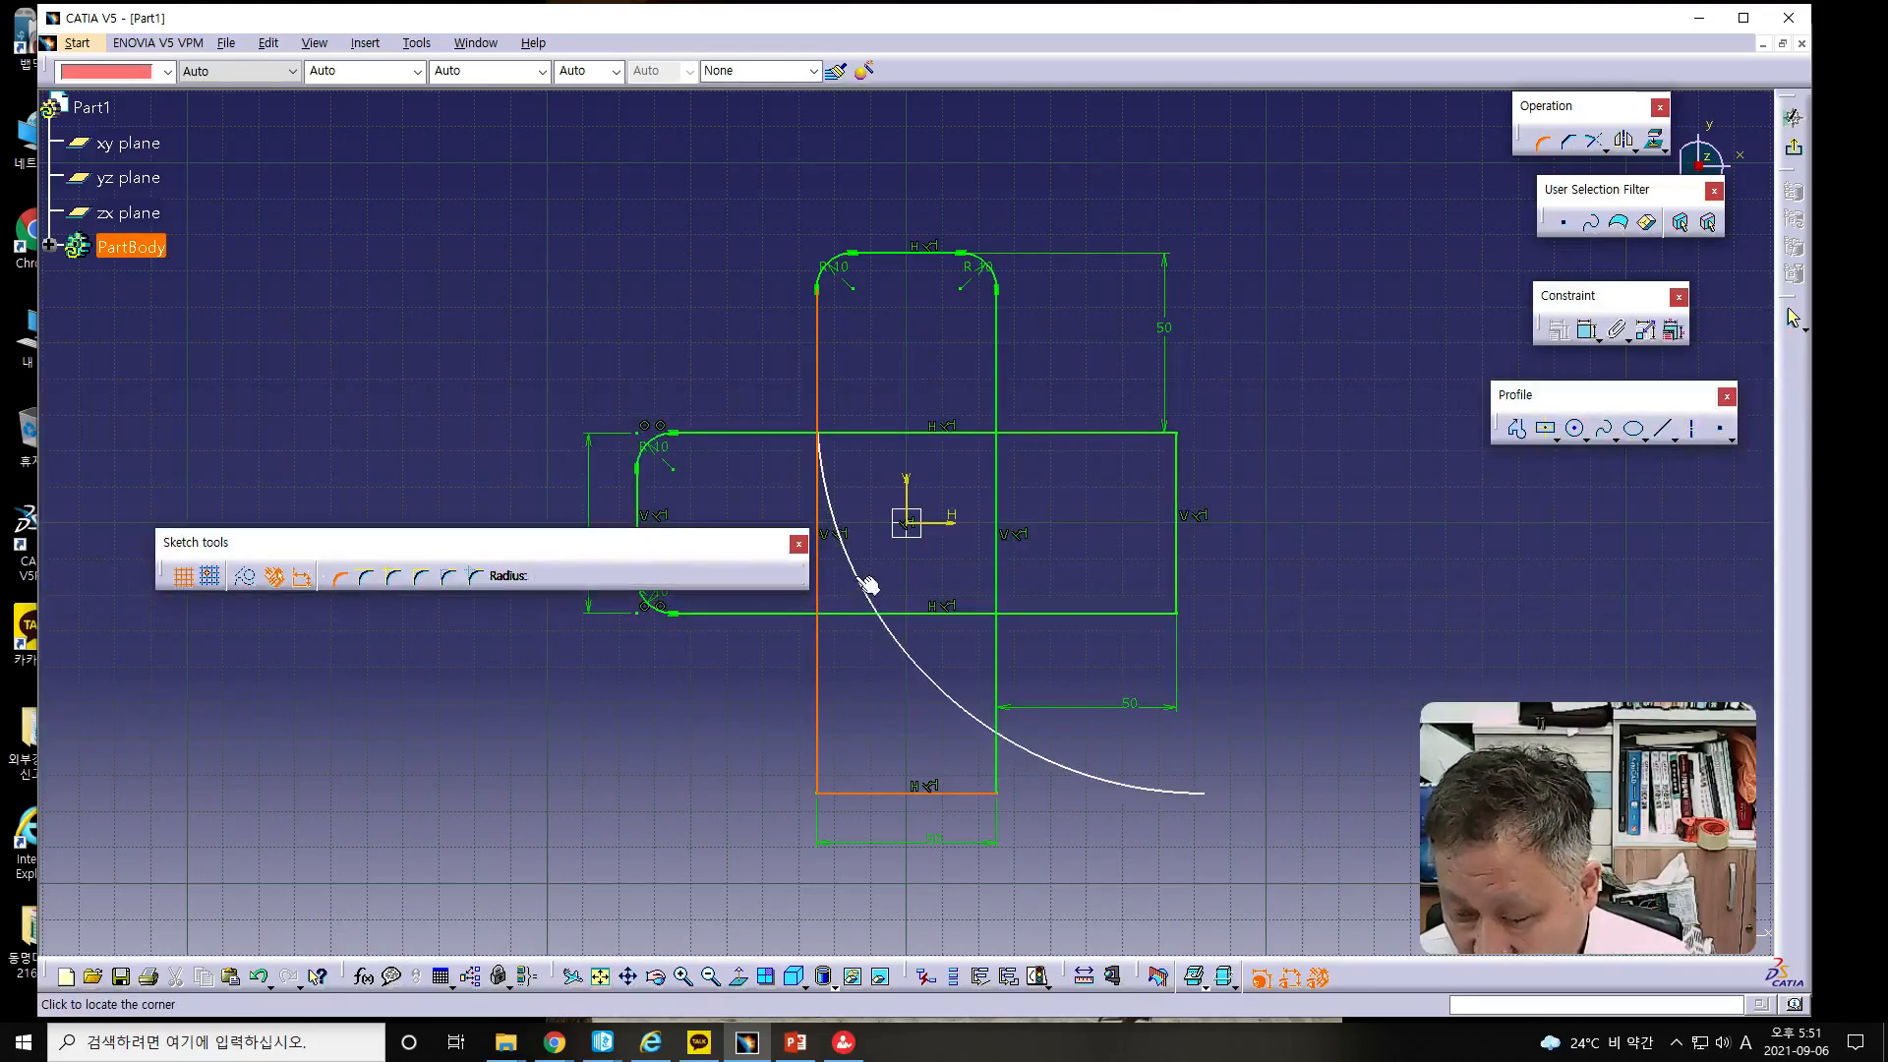
pyautogui.doubleClick(800, 575)
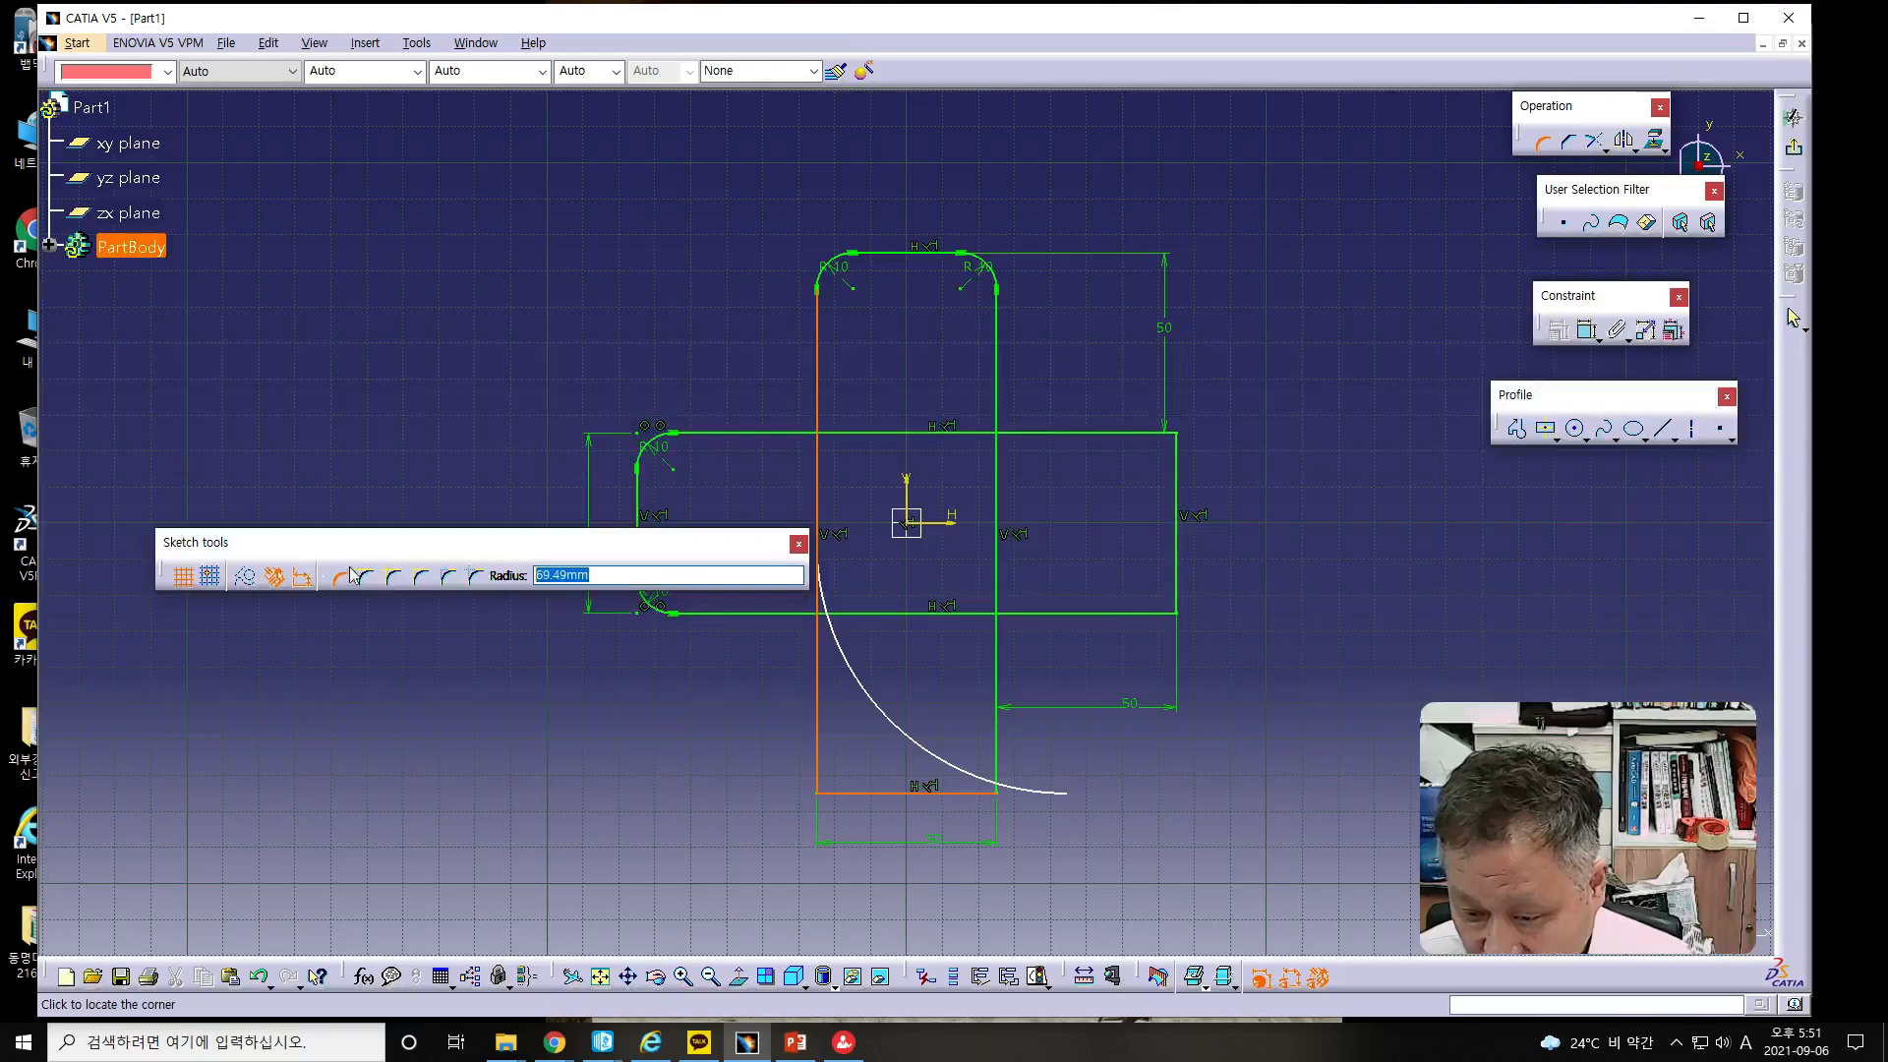
pyautogui.write('10')
pyautogui.press('Return')
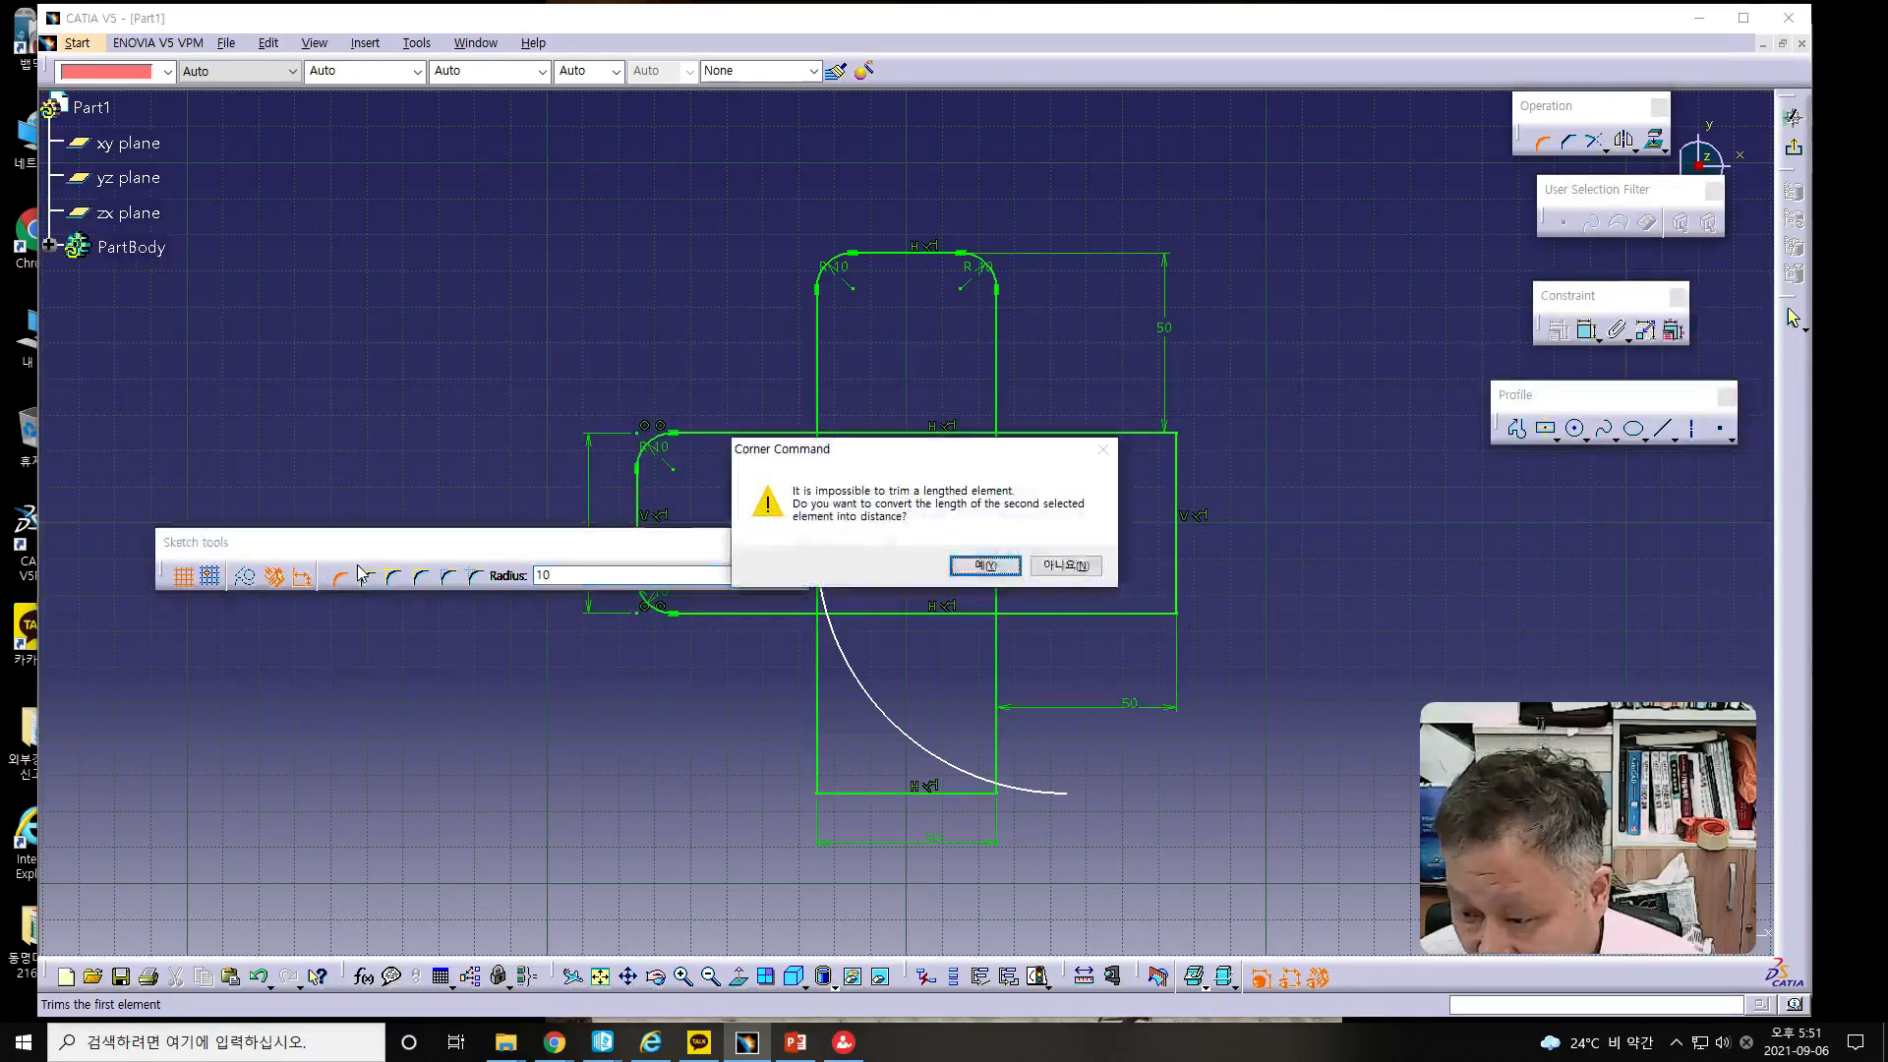
pyautogui.press('Return')
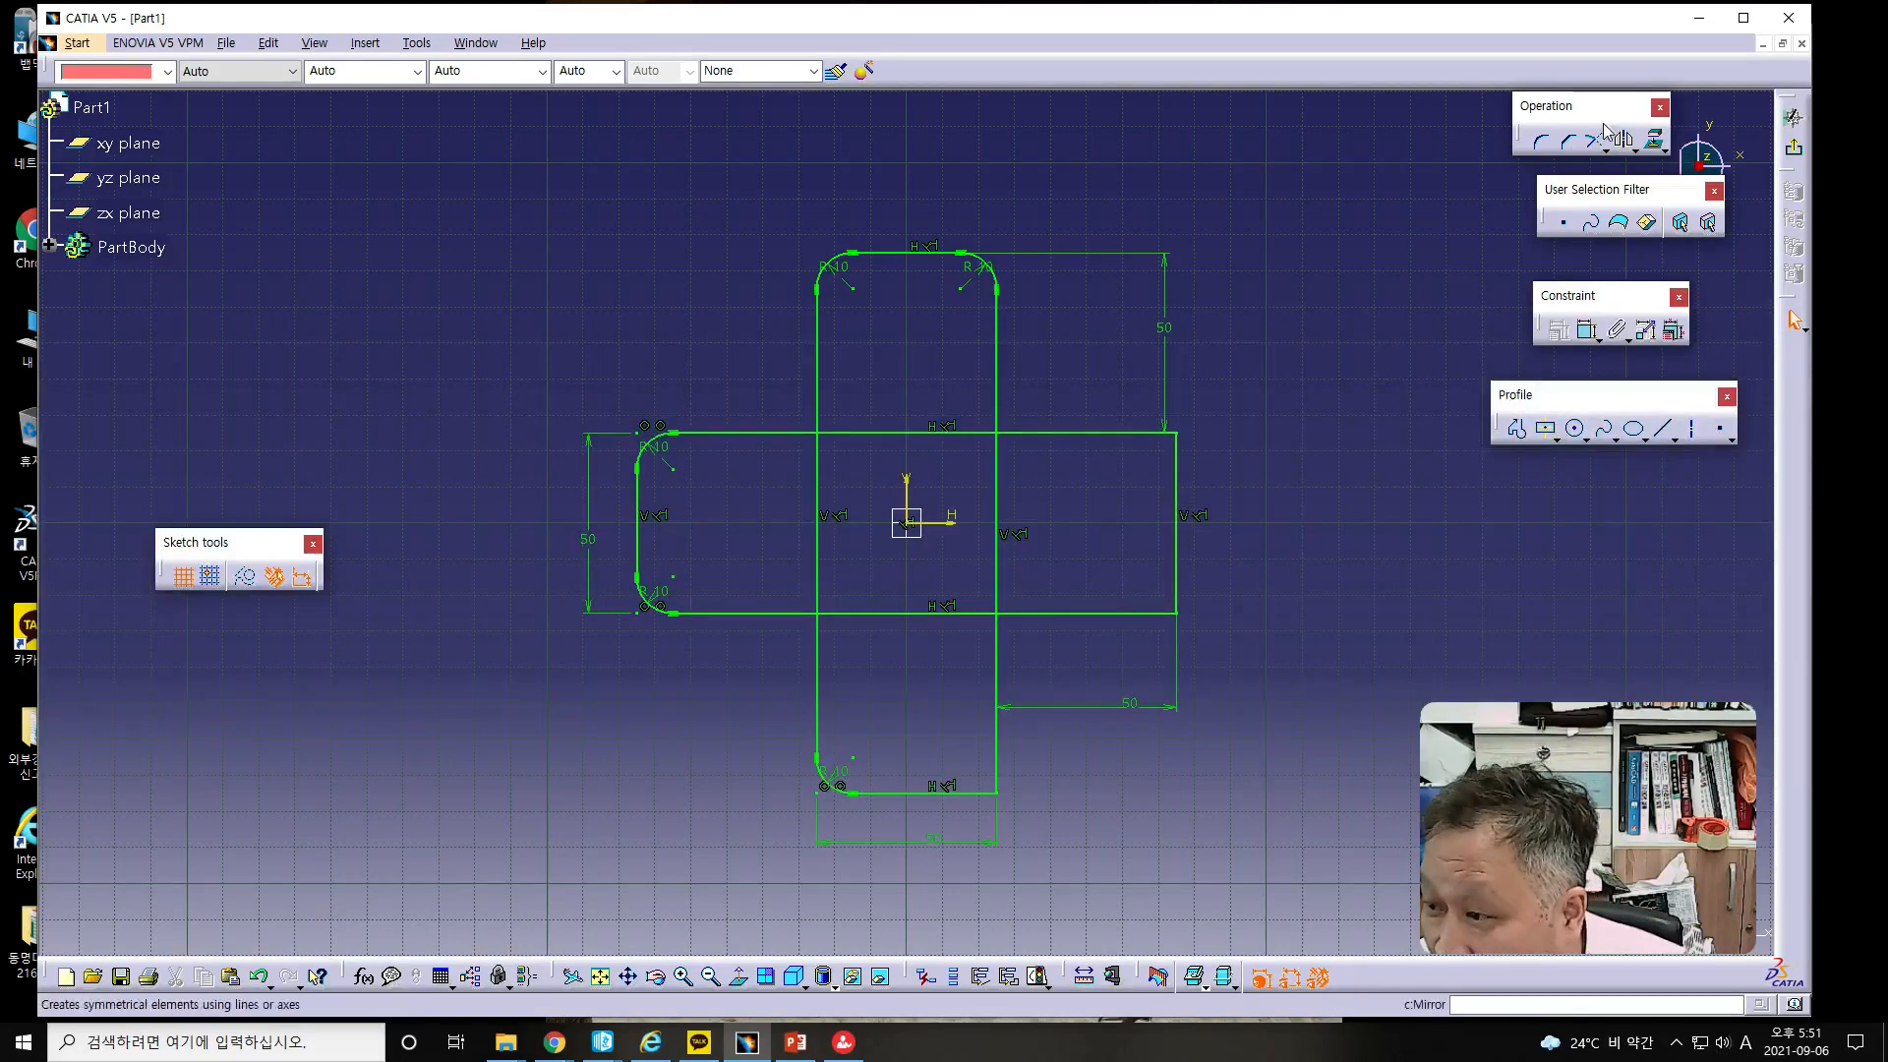
# - Move the Operation toolbar nearer to the sketch and round the lower right corner of the vertical rectangle with a 10 mm radius
pyautogui.moveTo(1483, 512); pyautogui.dragTo(1435, 547)
pyautogui.click(1419, 584)
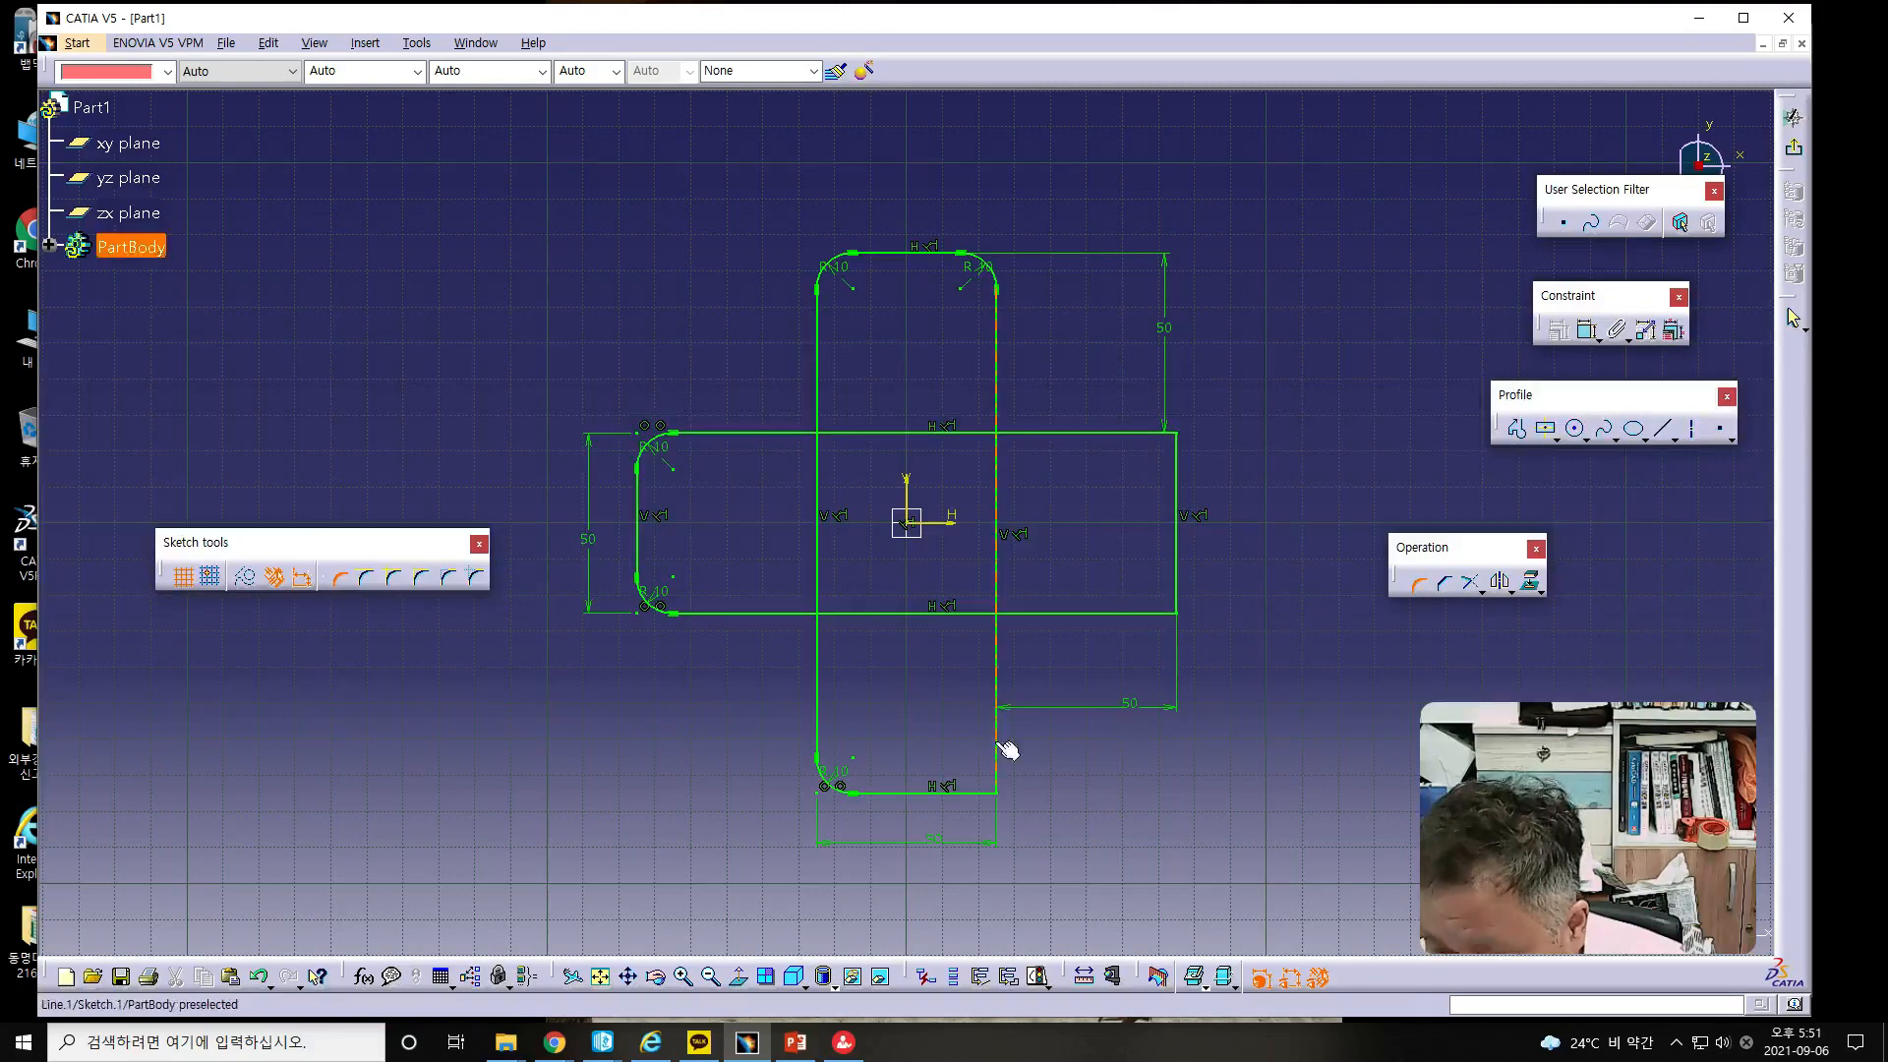
pyautogui.click(980, 802)
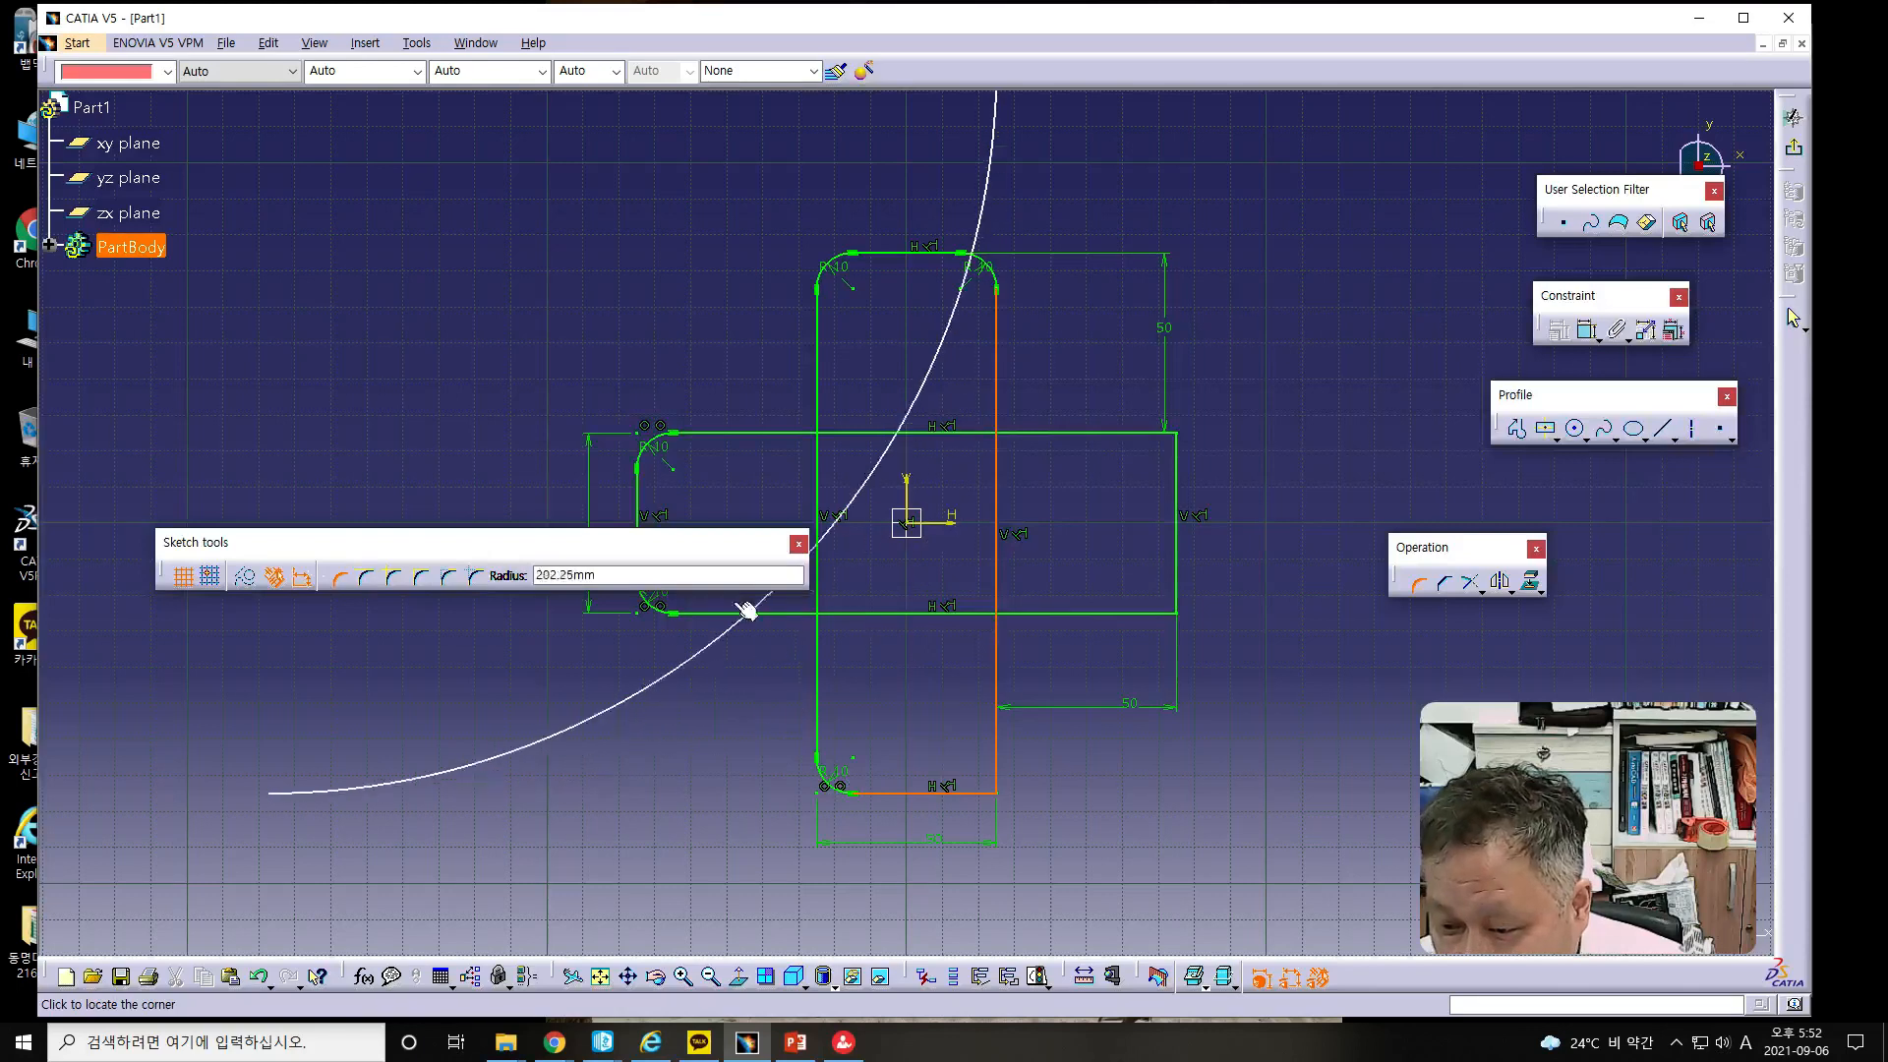
pyautogui.write('10')
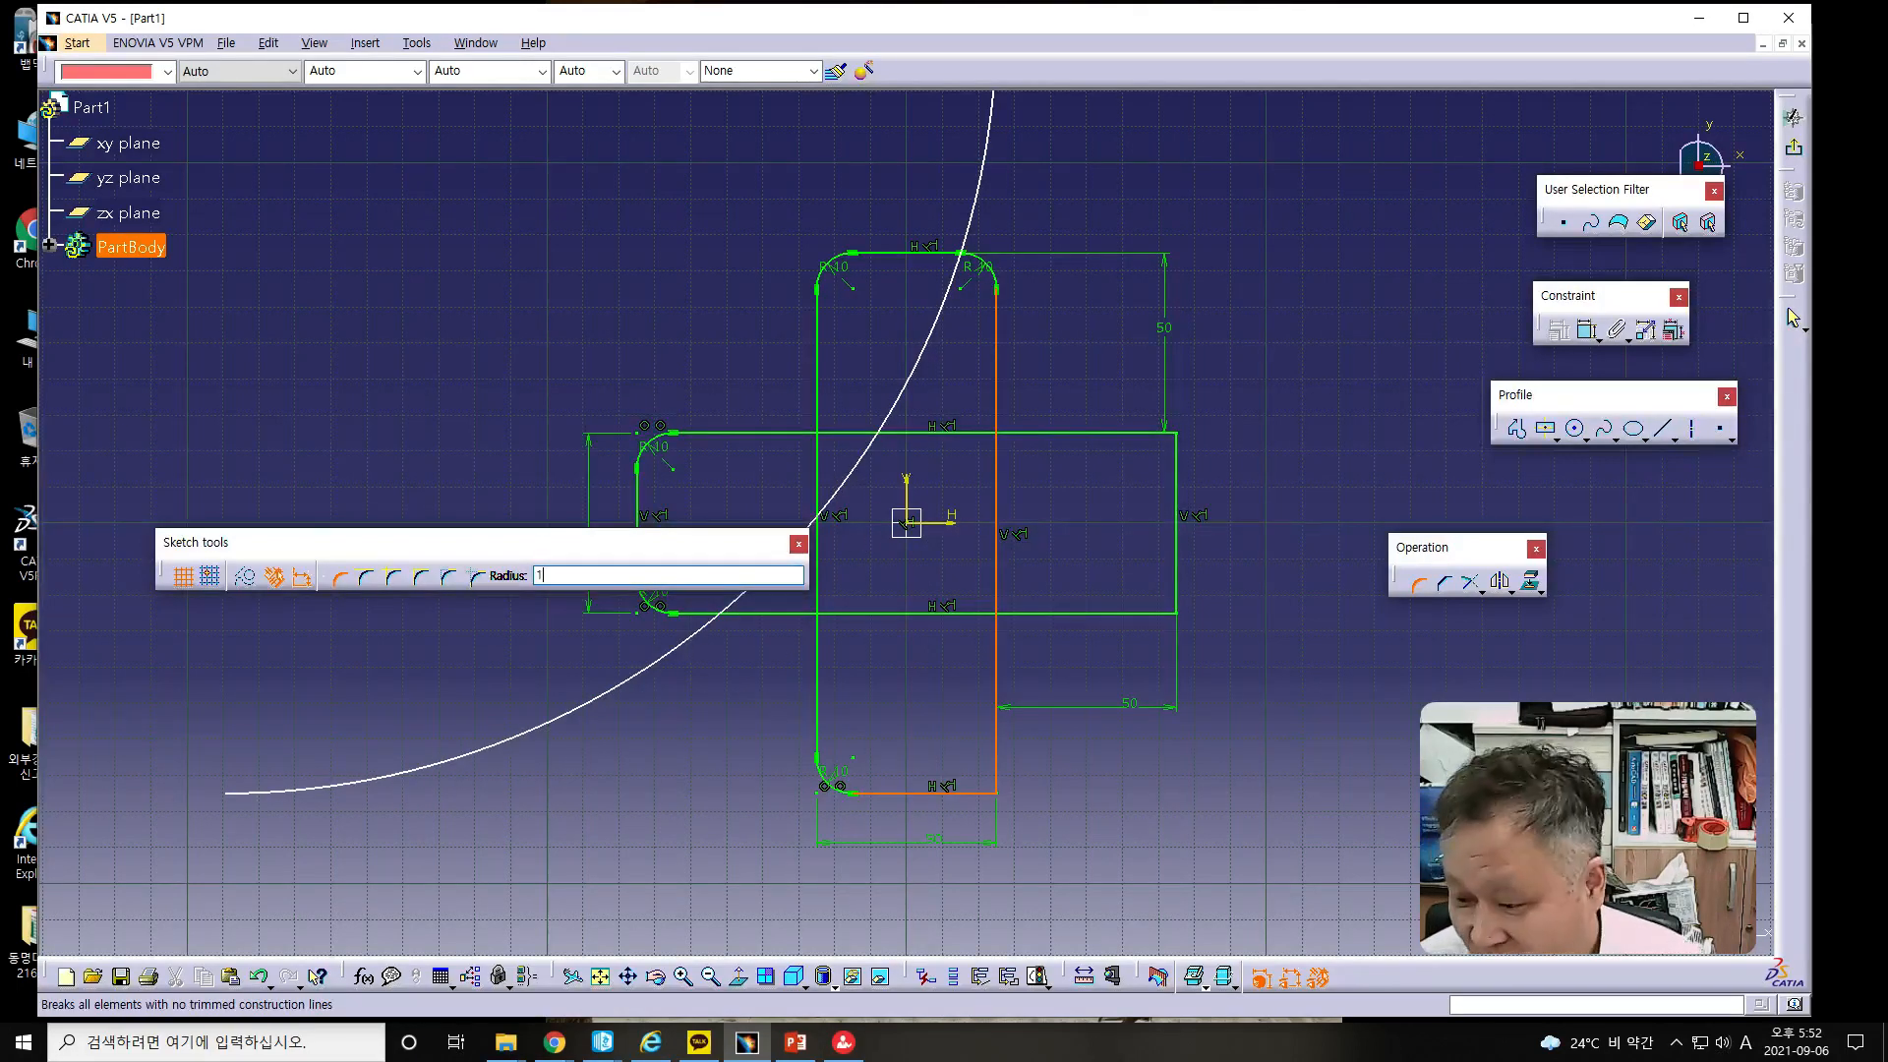
pyautogui.press('Return')
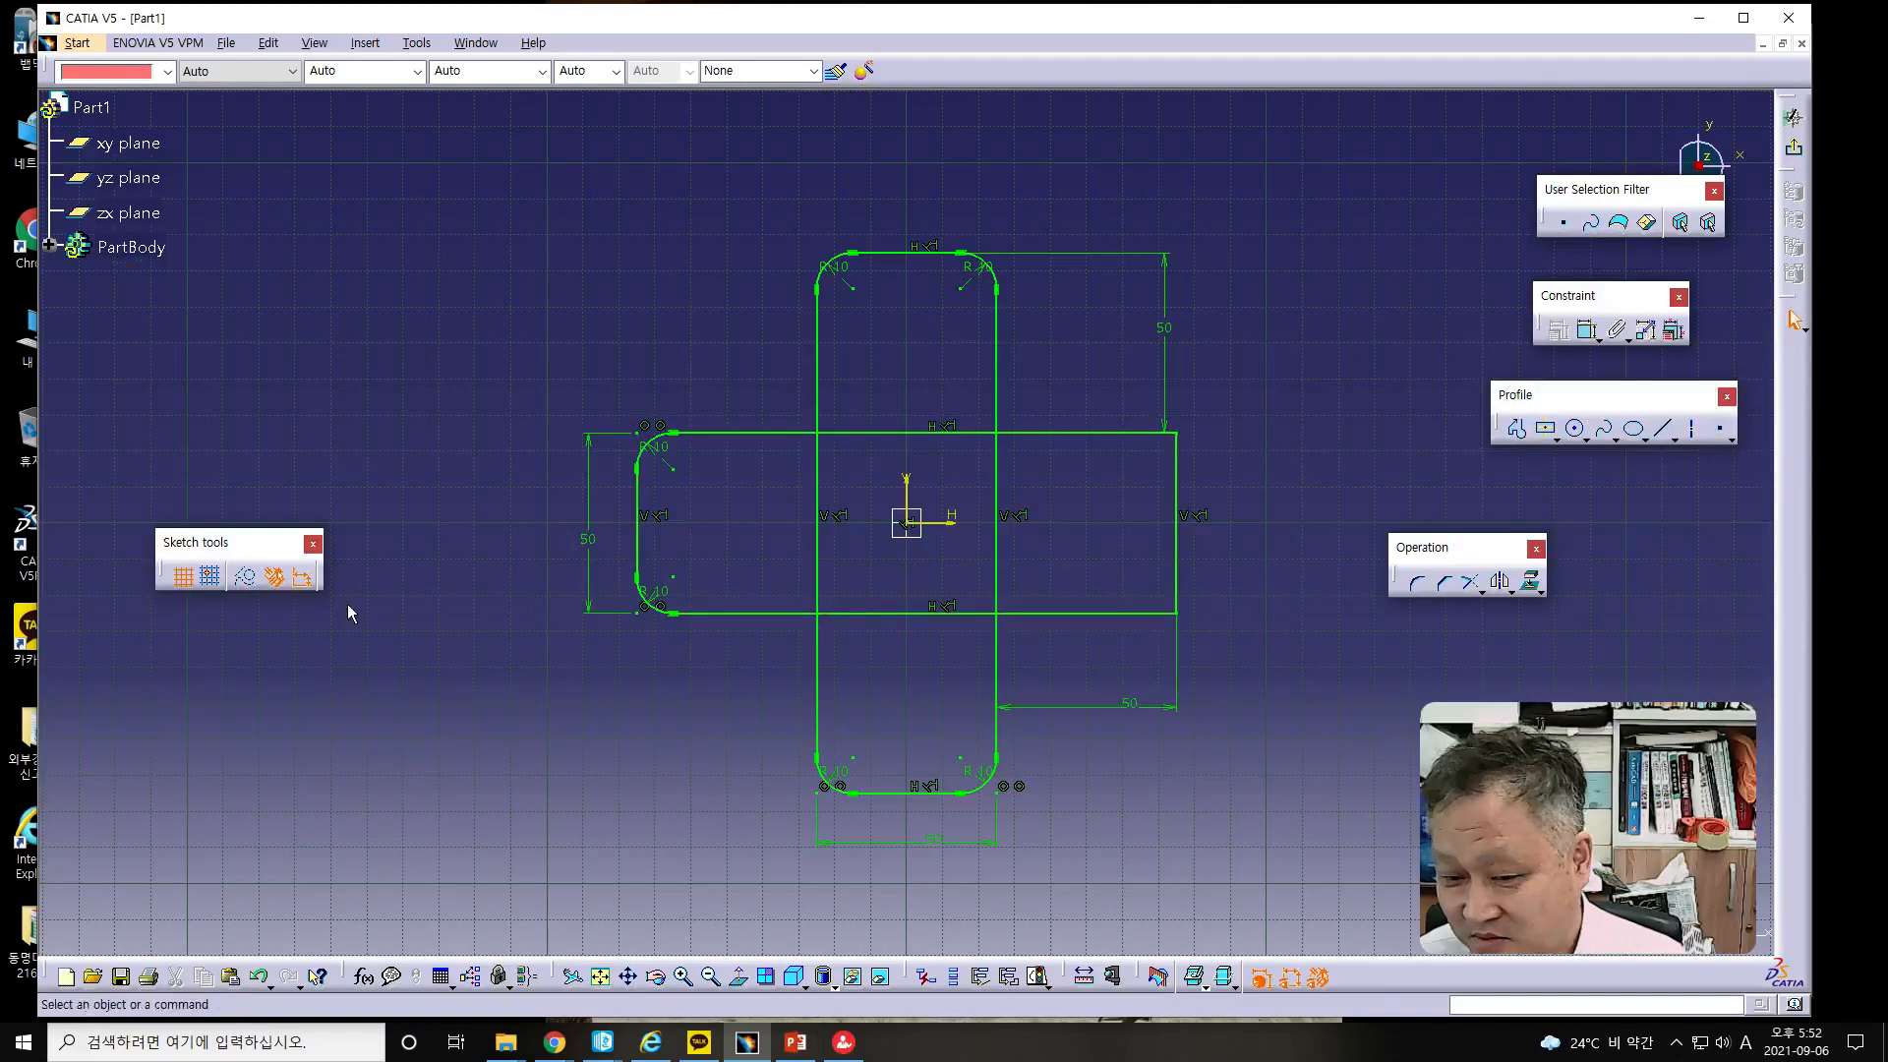
# - Move the Sketch tools toolbar closer to the profile and round the lower right corner of the horizontal rectangle with a 10 mm radius
pyautogui.moveTo(315, 582); pyautogui.dragTo(491, 670)
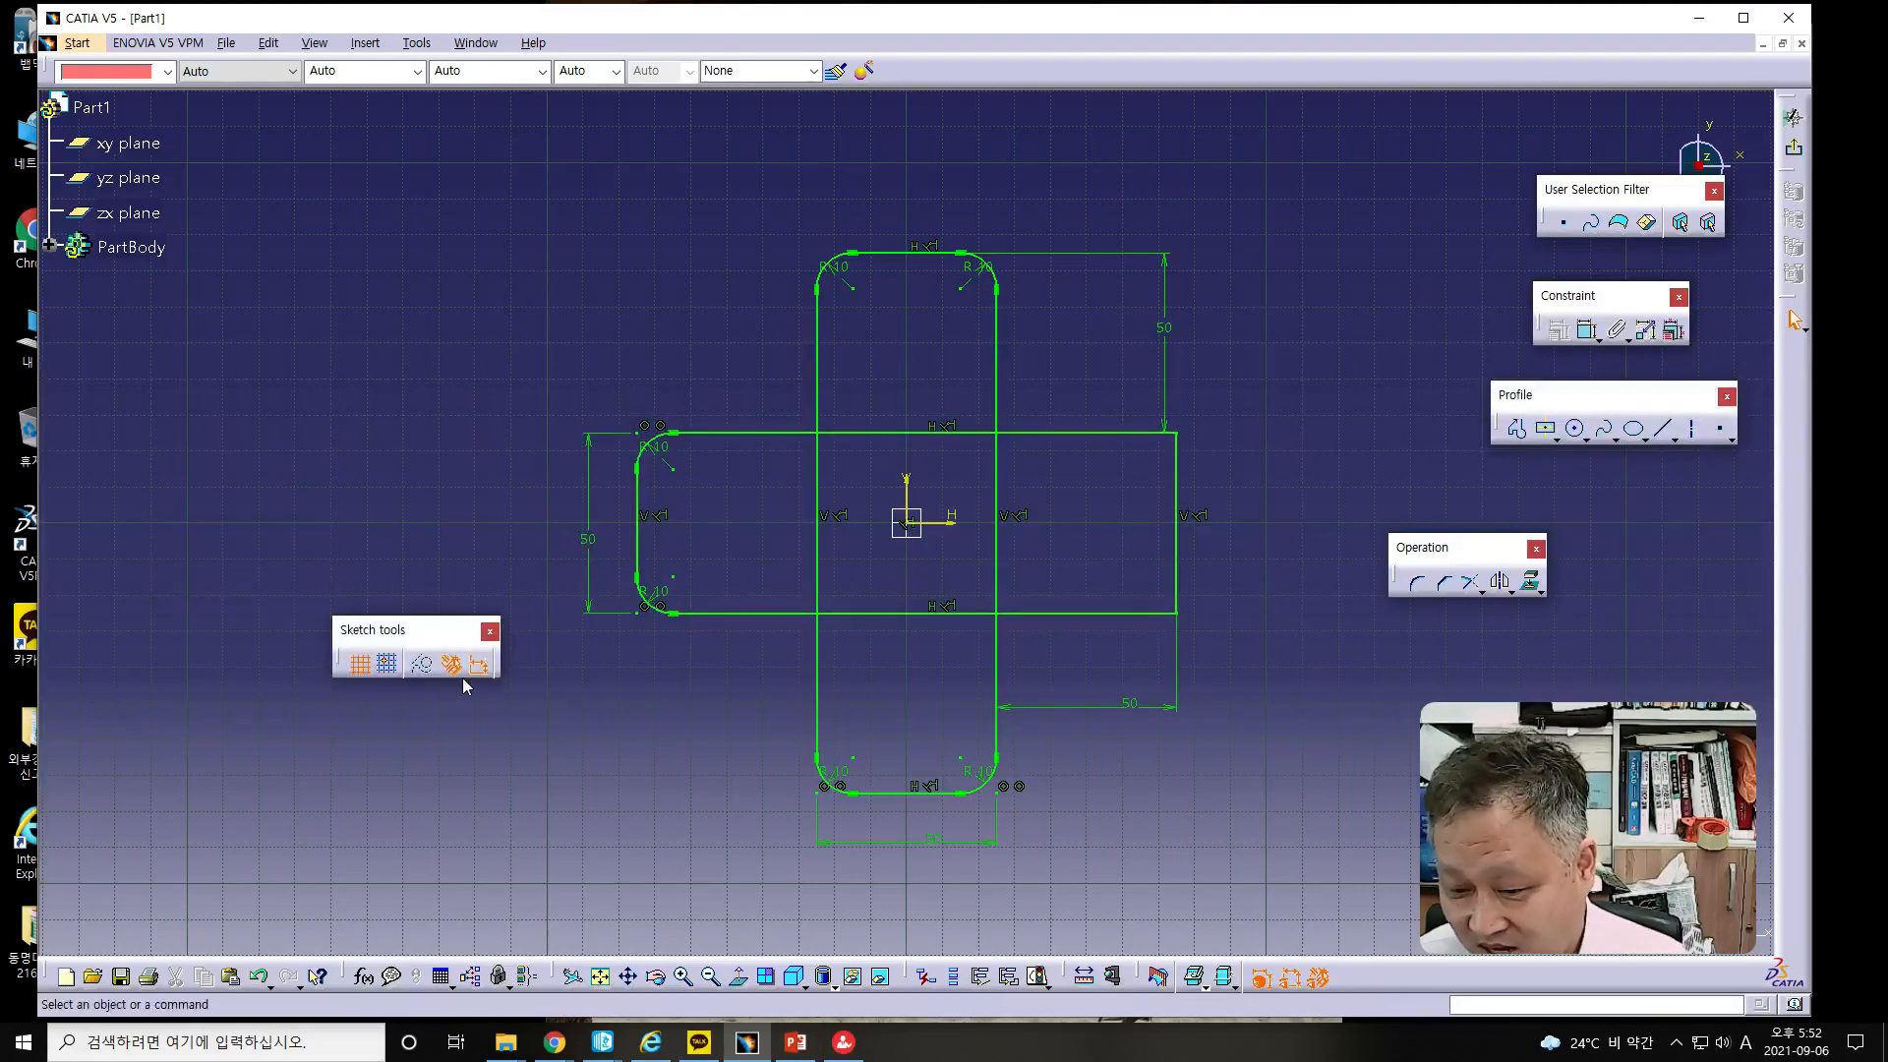
pyautogui.click(1417, 583)
pyautogui.click(1135, 614)
pyautogui.click(1177, 588)
pyautogui.moveTo(748, 662)
pyautogui.write('10')
pyautogui.press('Return')
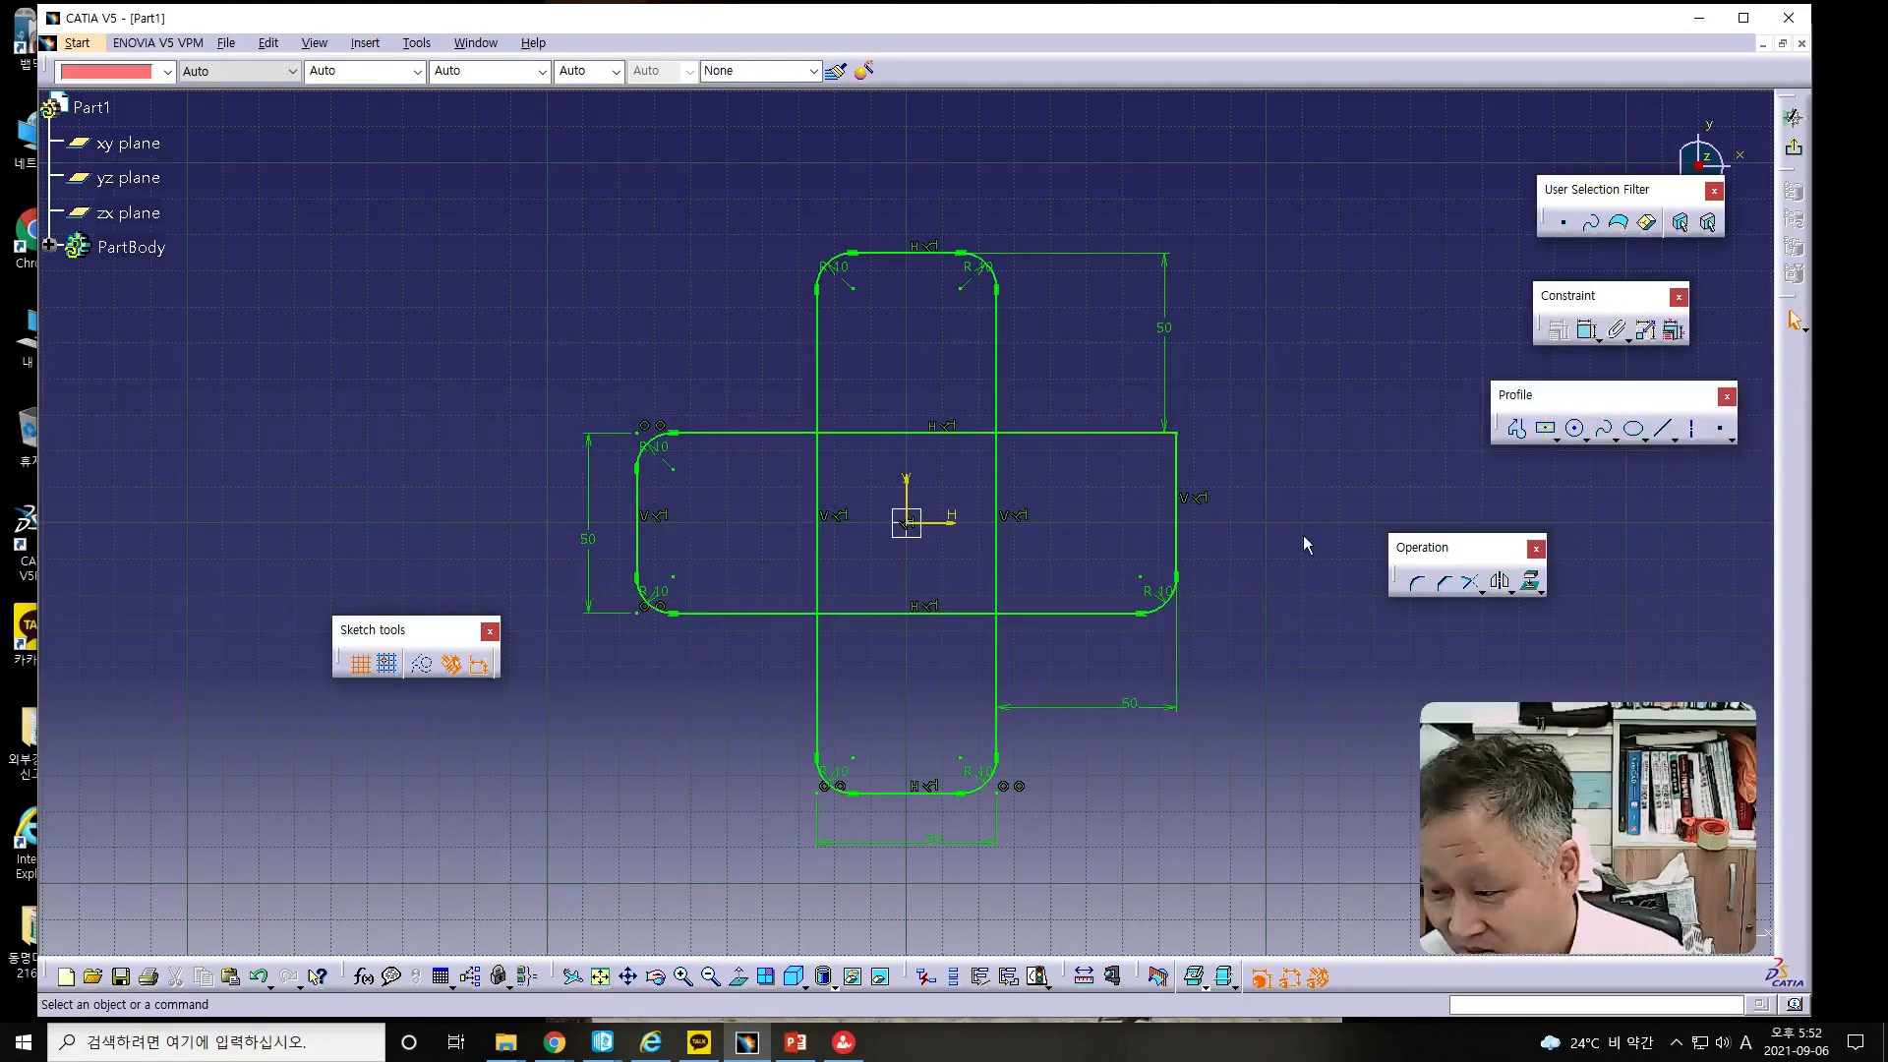
# - Round the upper right corner of the horizontal rectangle with a 10 mm radius
pyautogui.click(1414, 582)
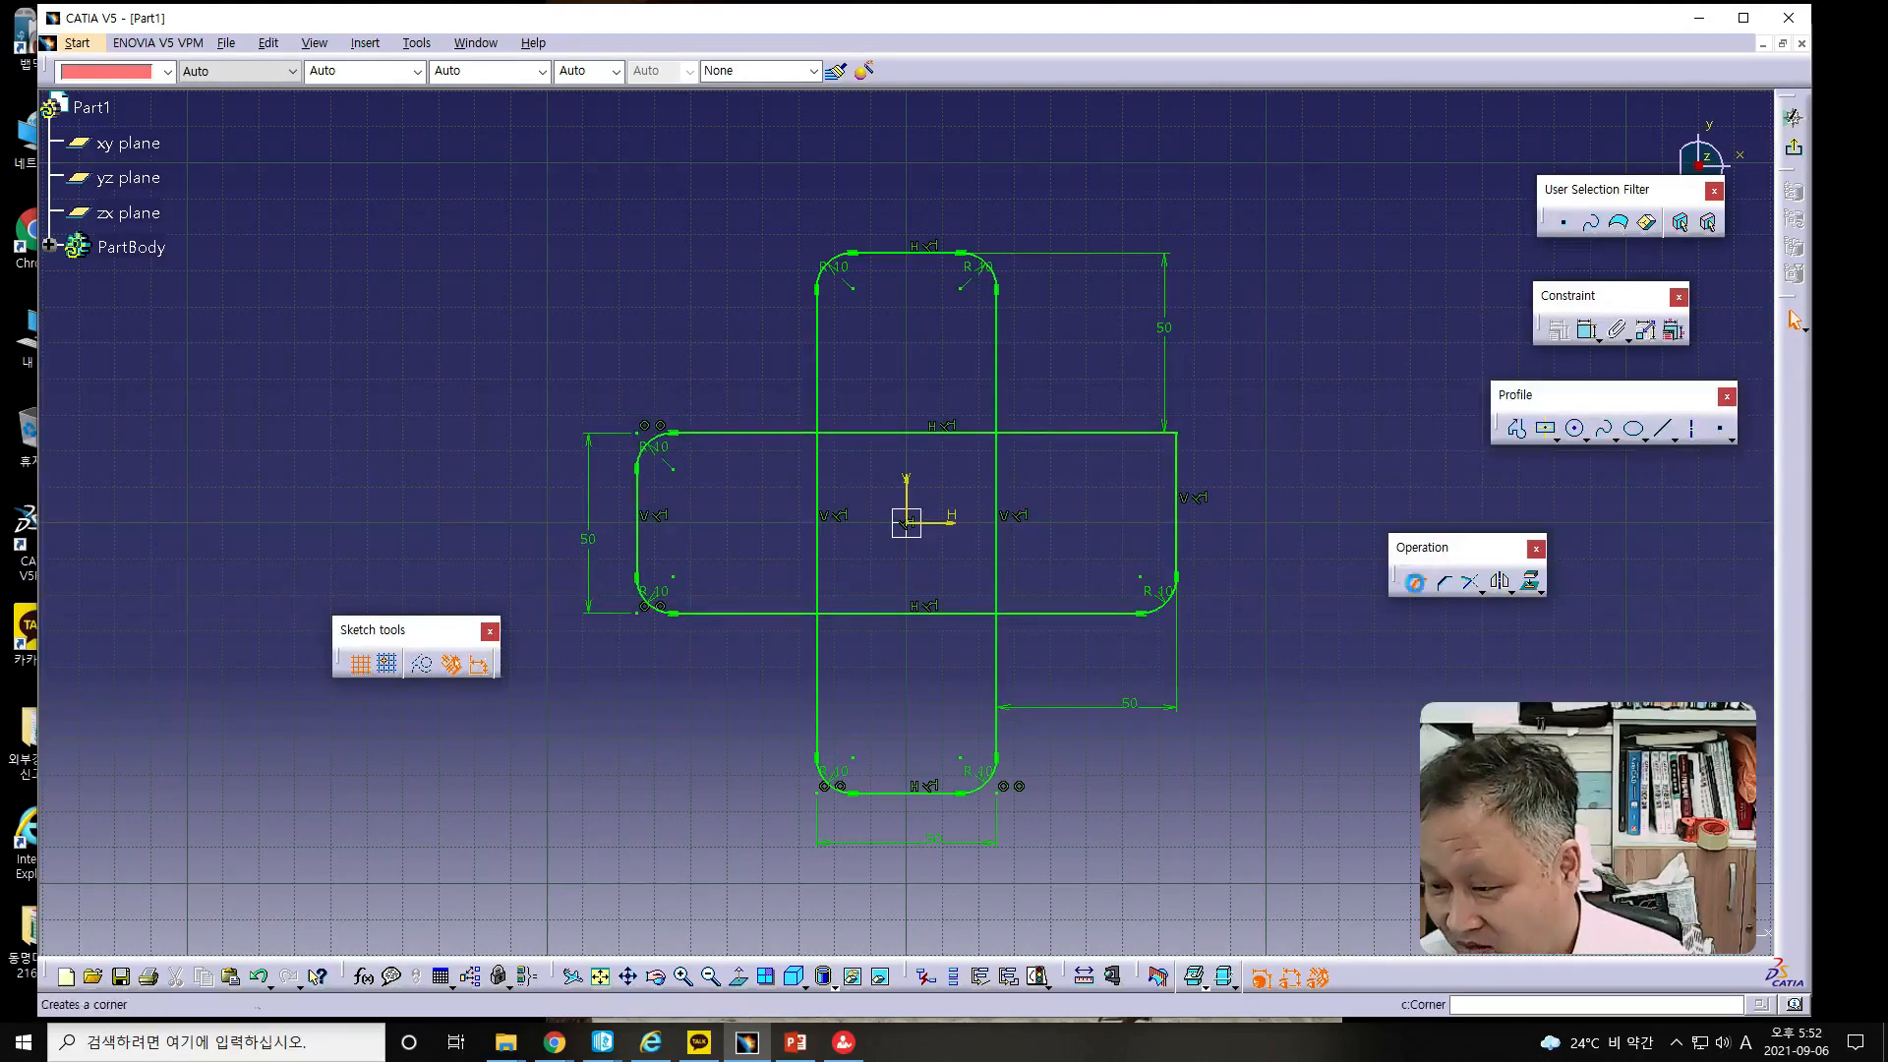
pyautogui.click(1178, 492)
pyautogui.click(1136, 435)
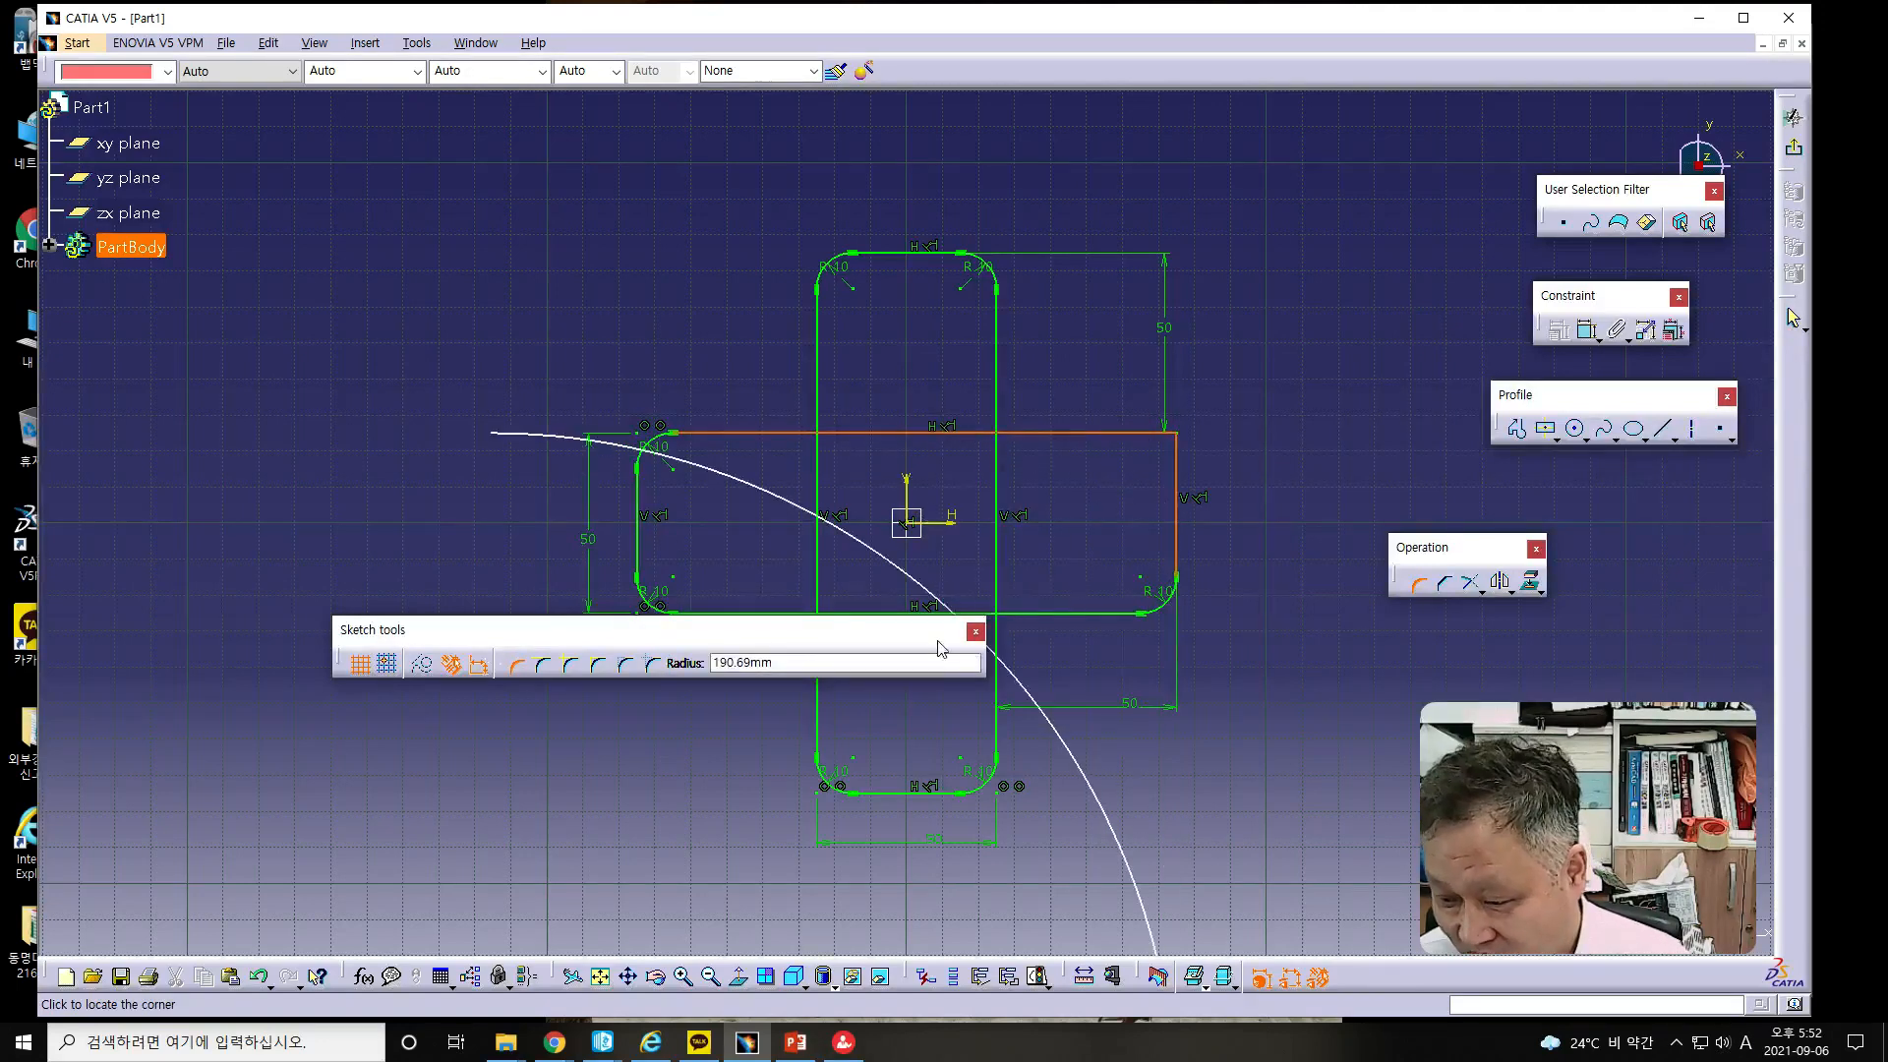
pyautogui.write('10')
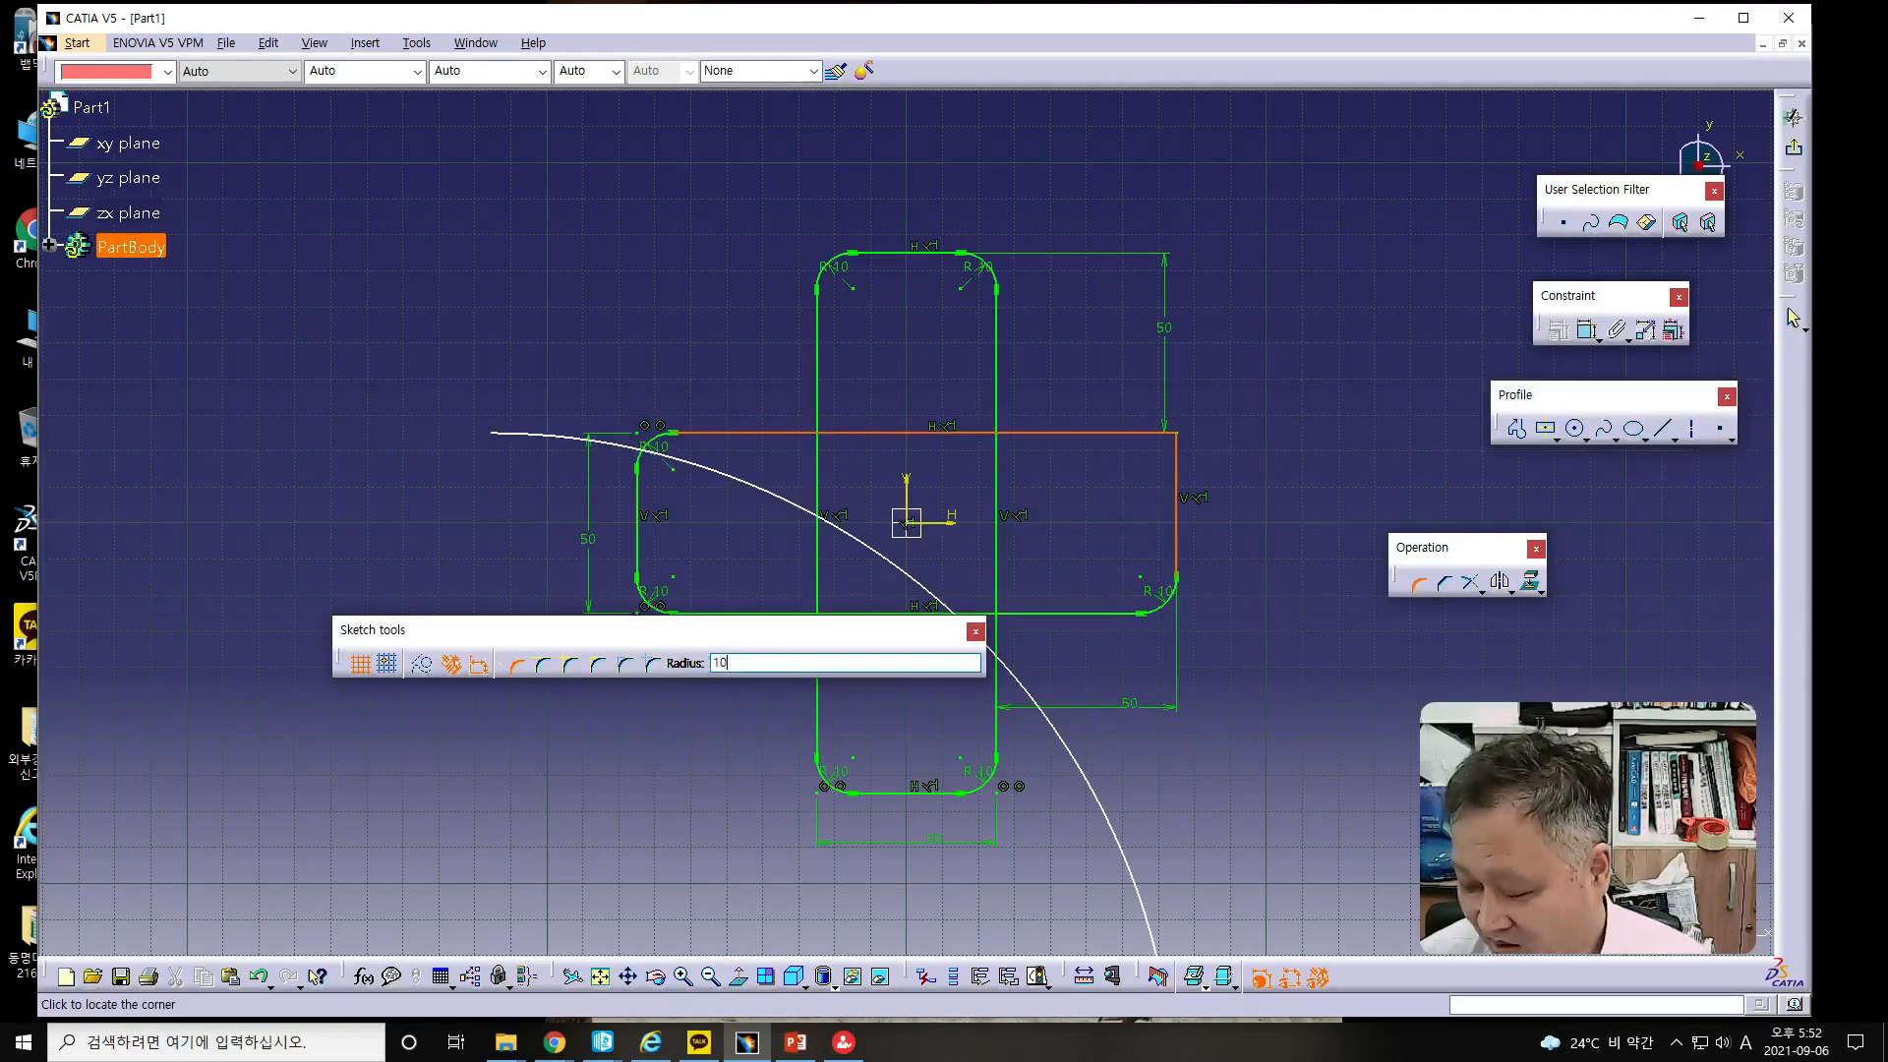
pyautogui.press('Return')
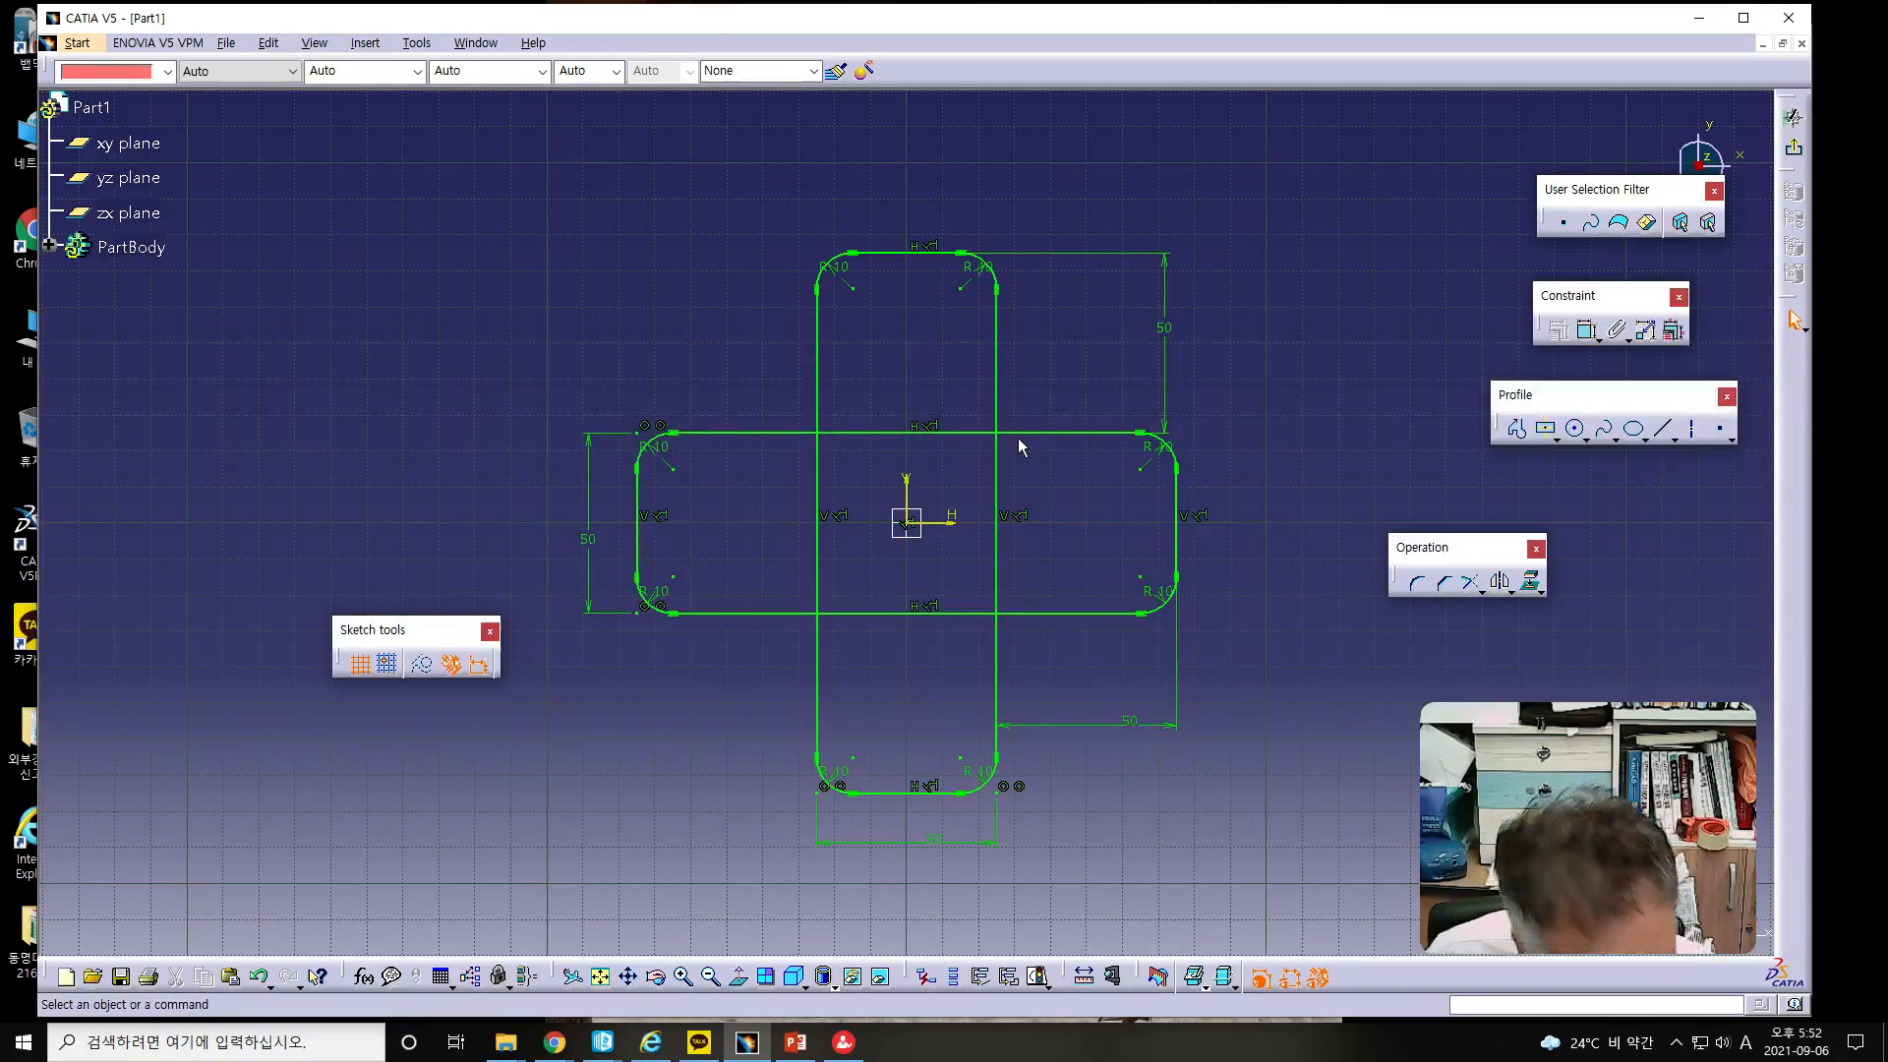
# - Try to round the cross's upper right inner corner, where the two rectangles intersect, with a 10 mm radius
pyautogui.click(1417, 587)
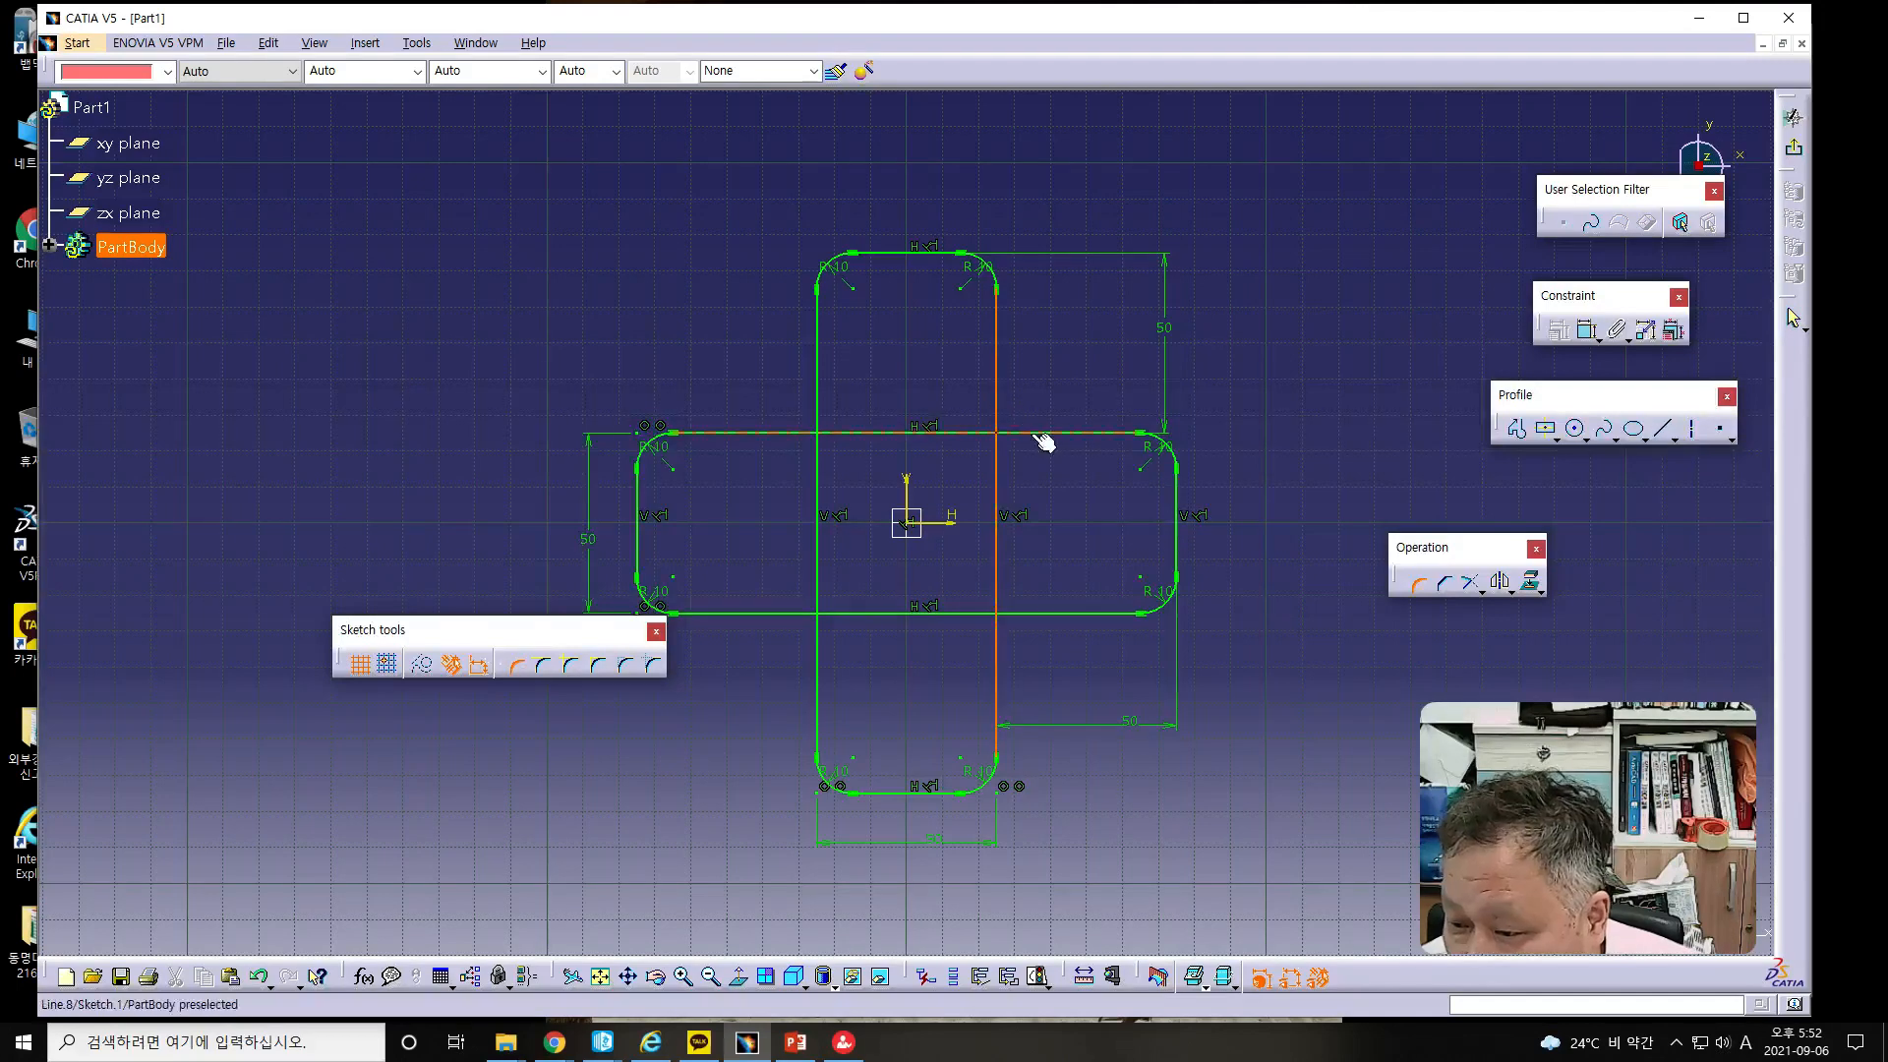
pyautogui.click(1040, 434)
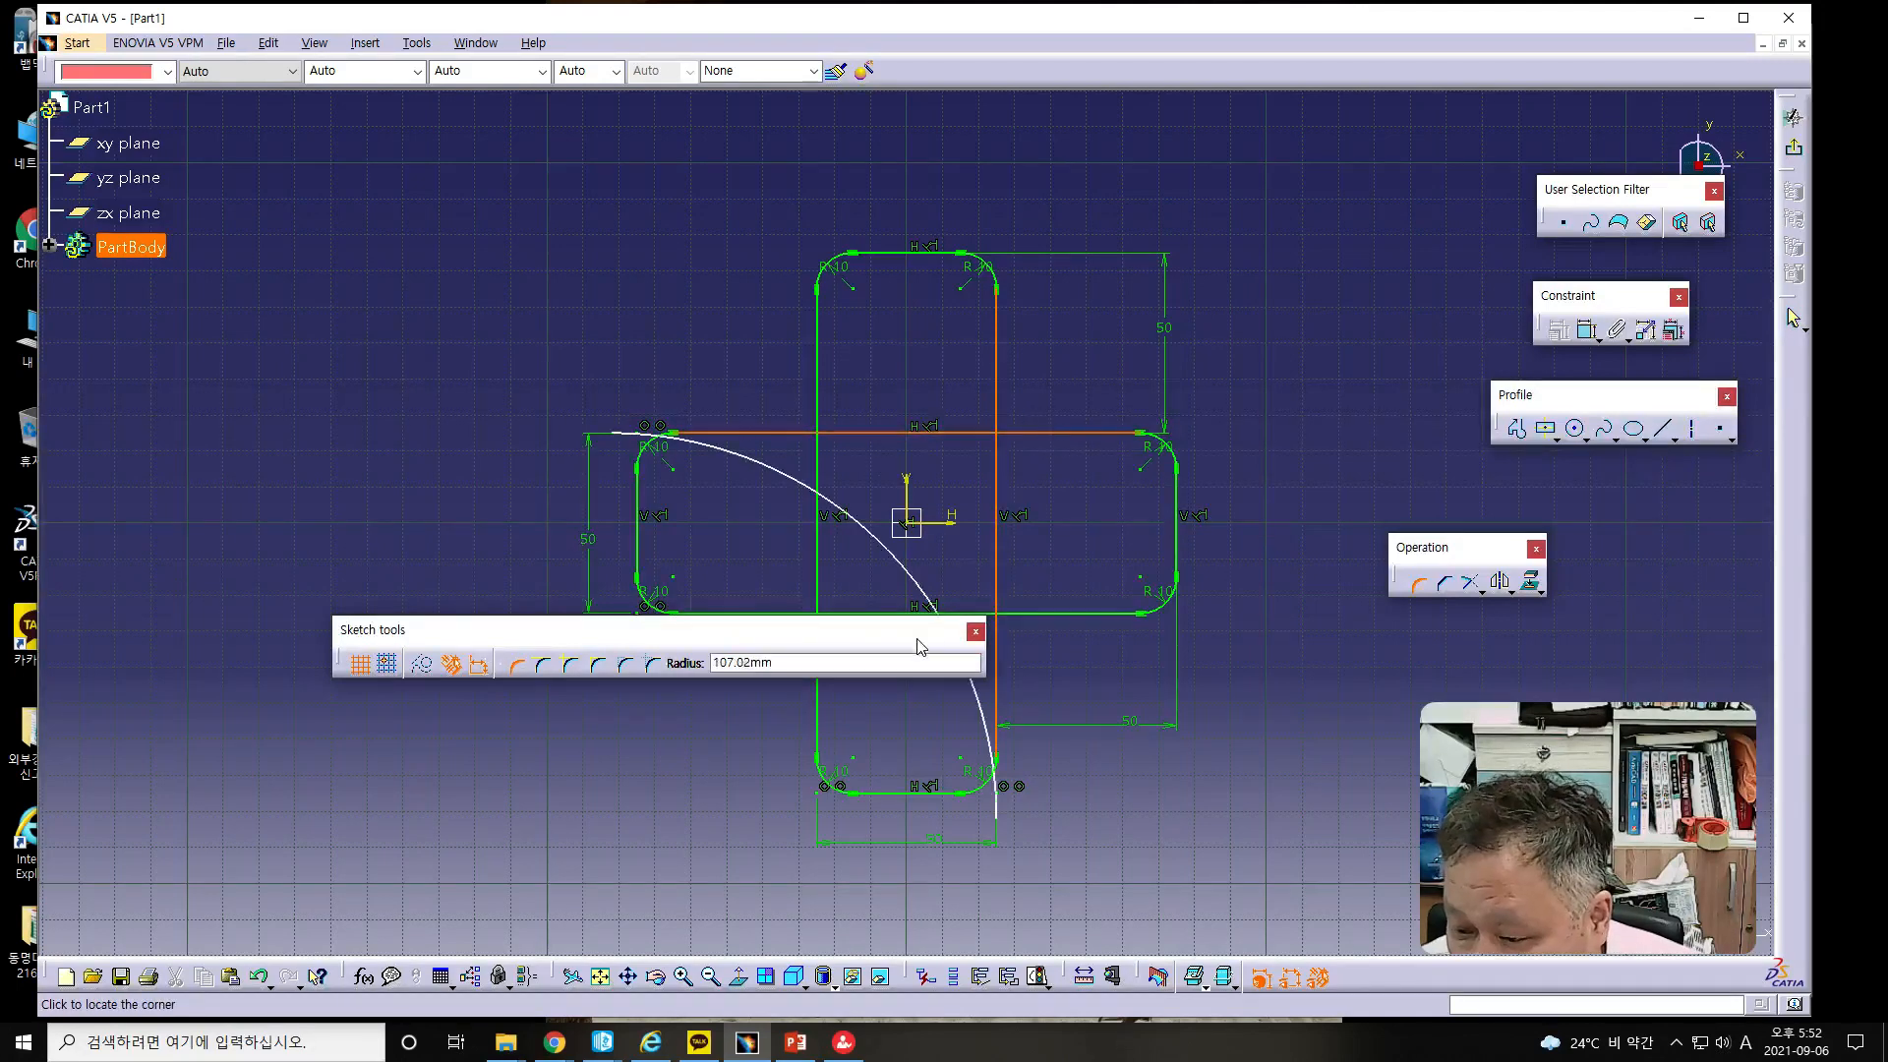
pyautogui.moveTo(912, 631); pyautogui.dragTo(1025, 338)
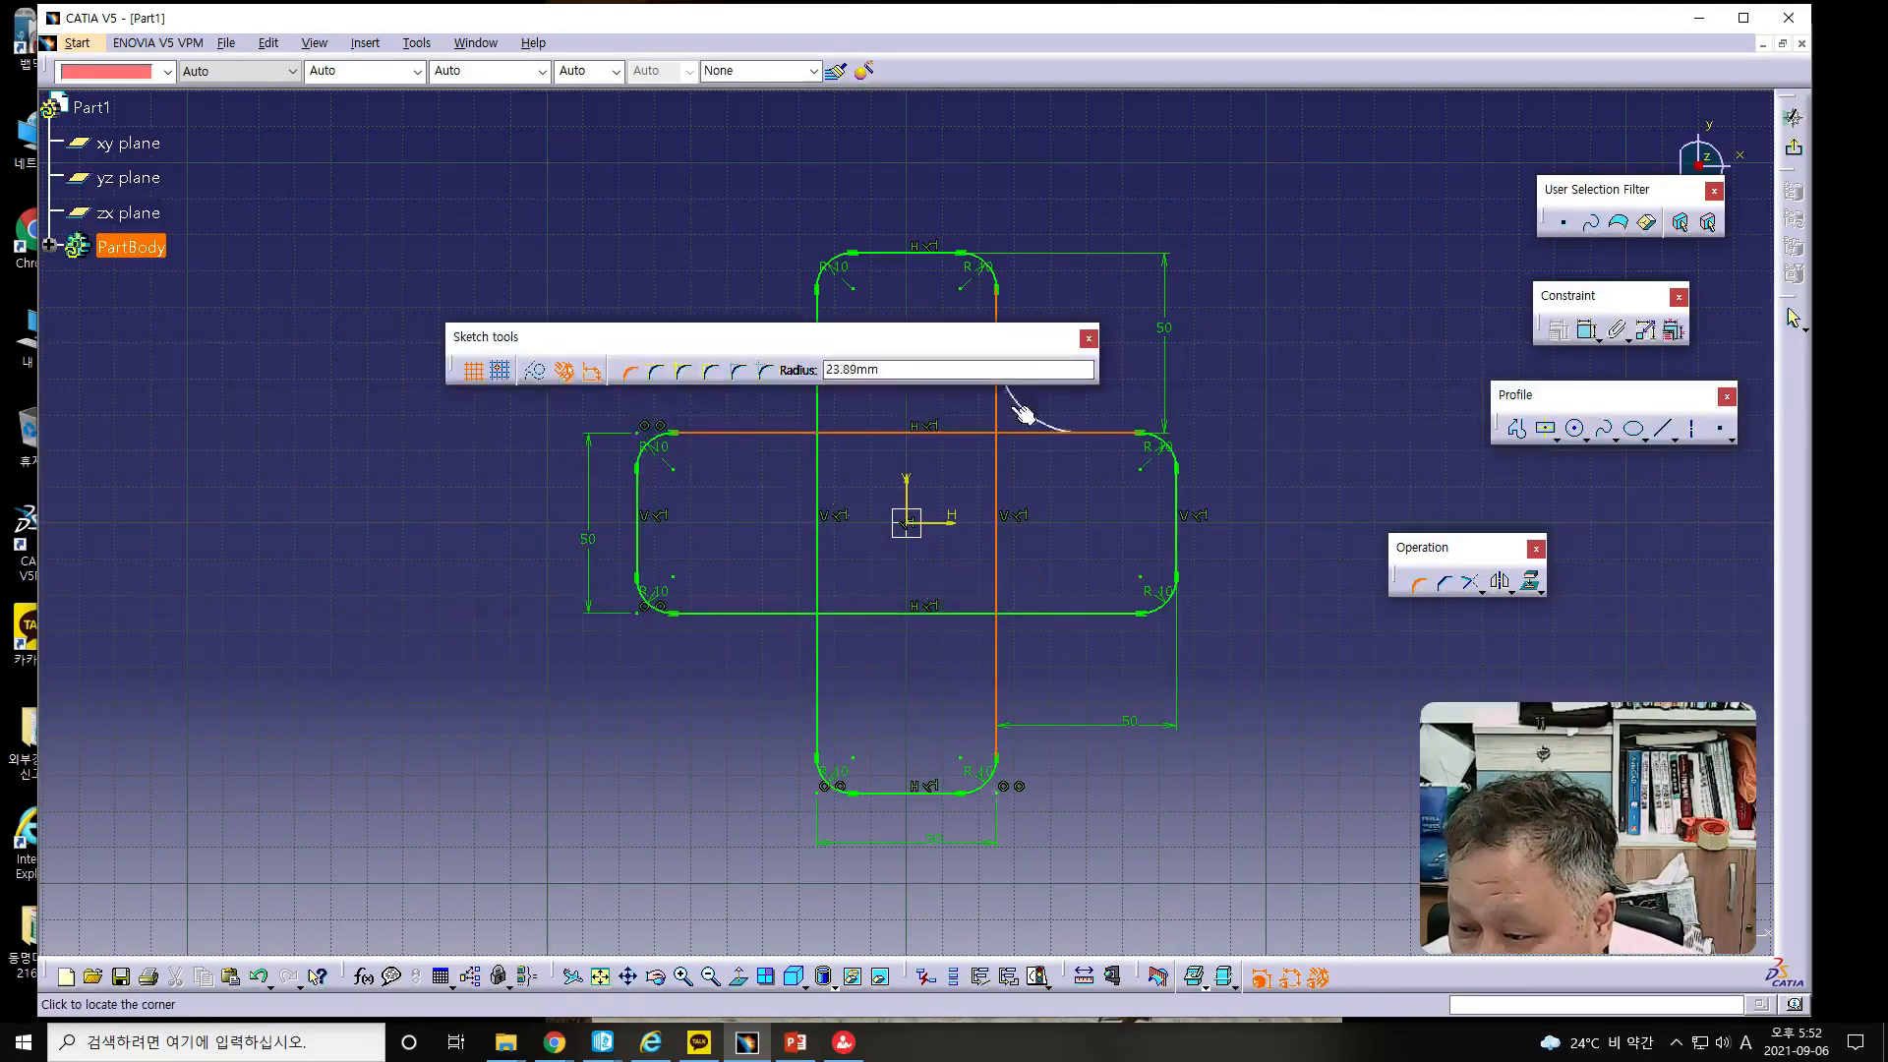
pyautogui.click(858, 369)
pyautogui.doubleClick(859, 370)
pyautogui.write('10')
pyautogui.press('Return')
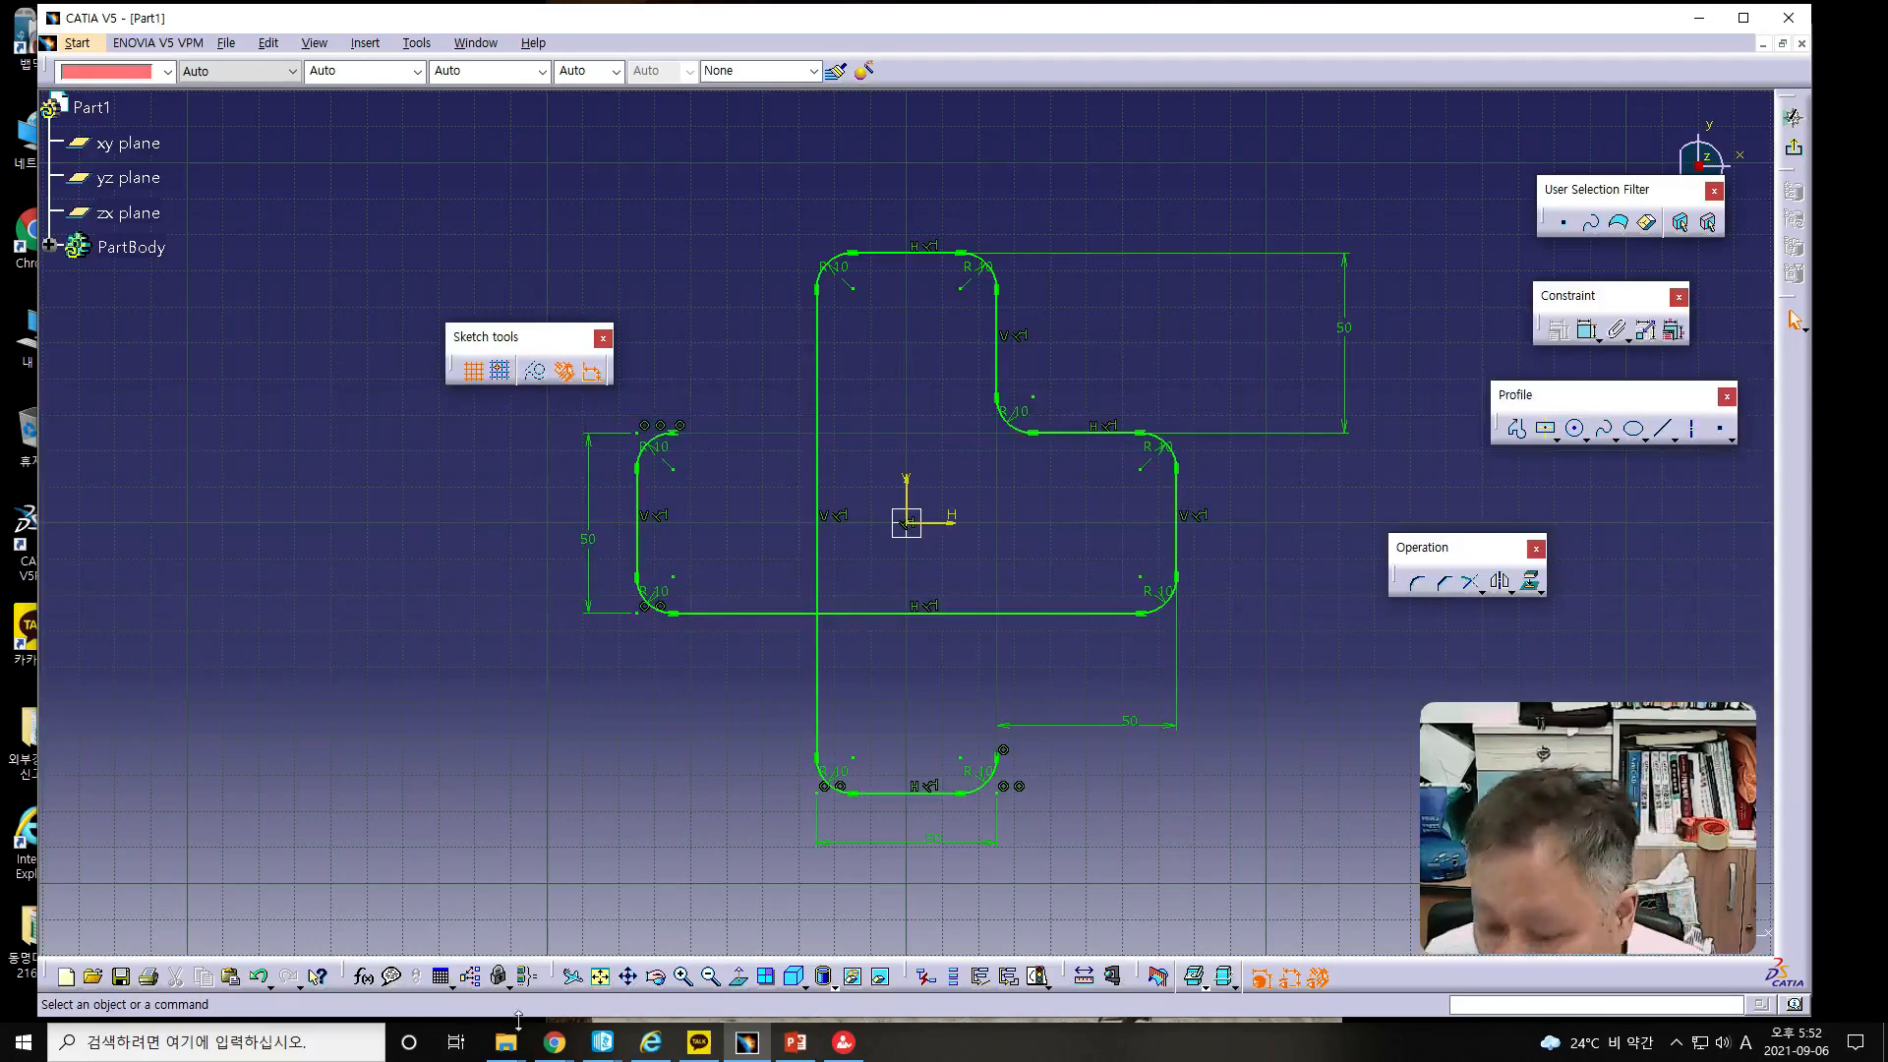
pyautogui.click(260, 978)
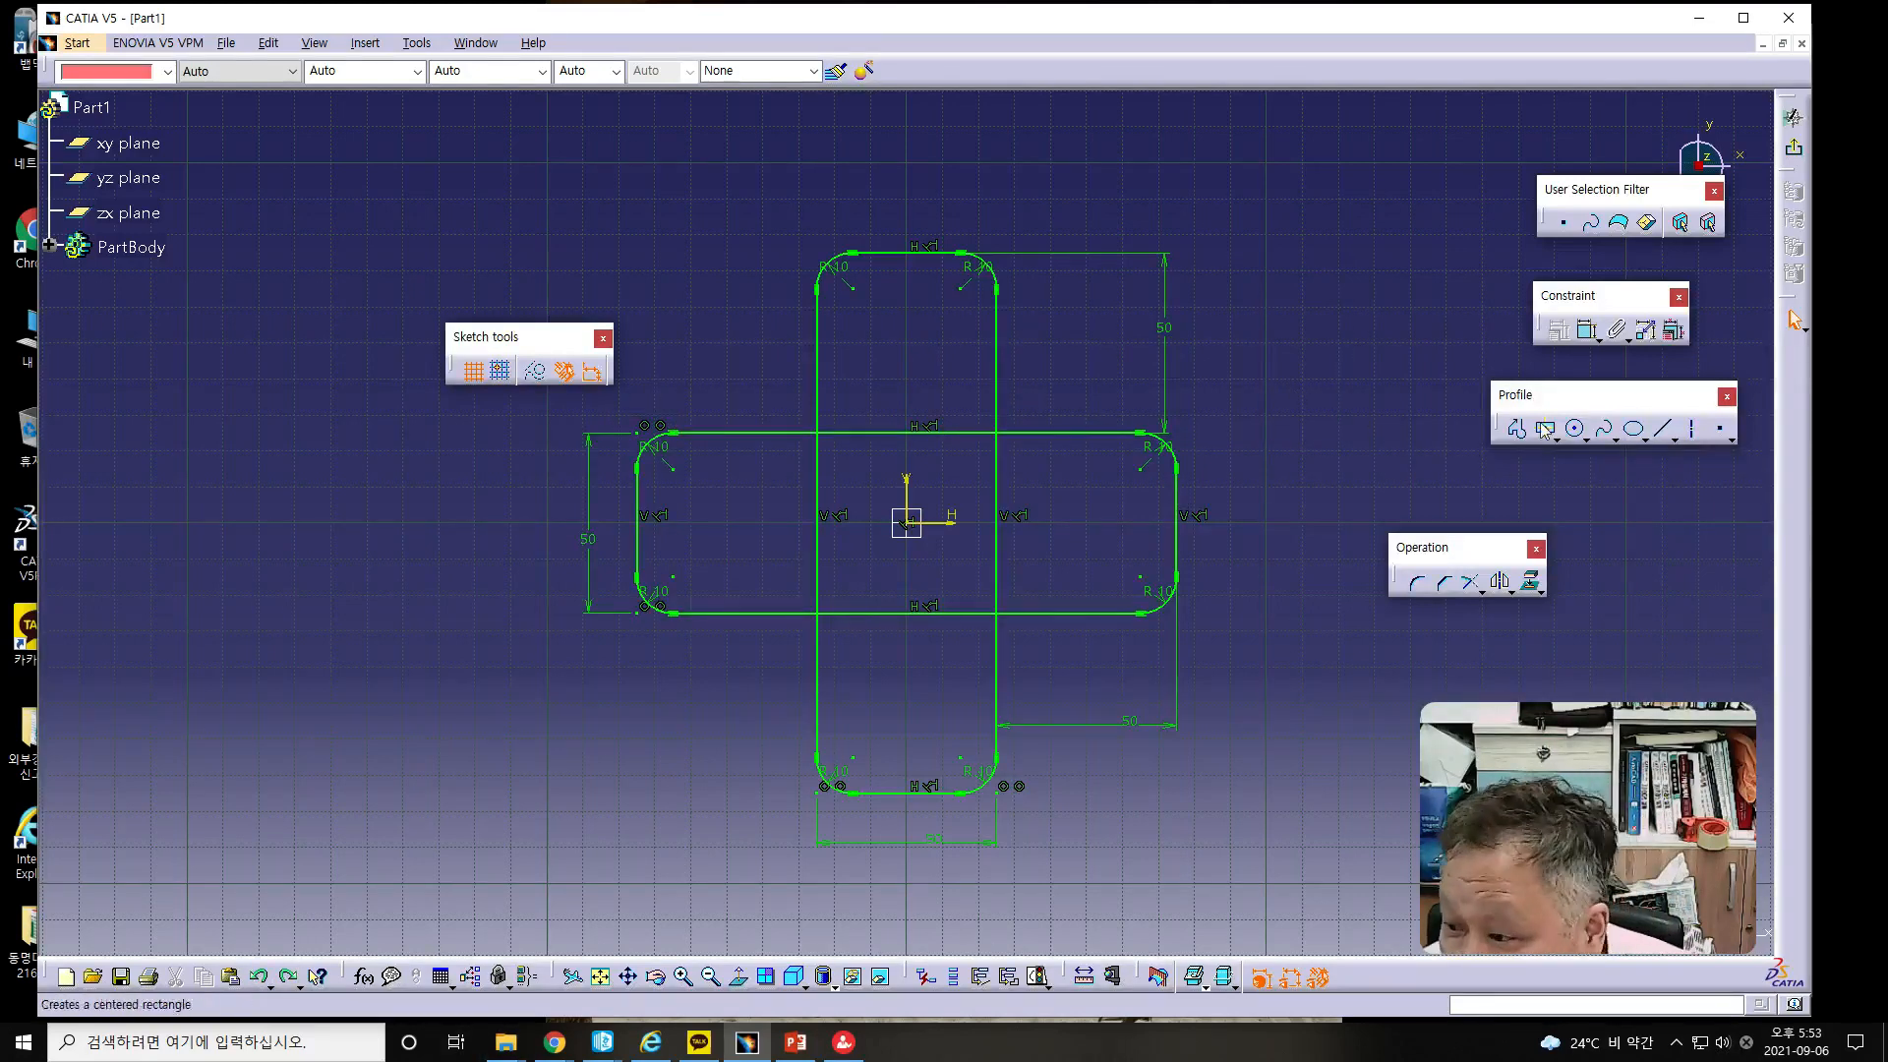
# - Round the cross's upper right inner corner with a 10 mm radius, using the corner option that trims no elements
pyautogui.click(1418, 584)
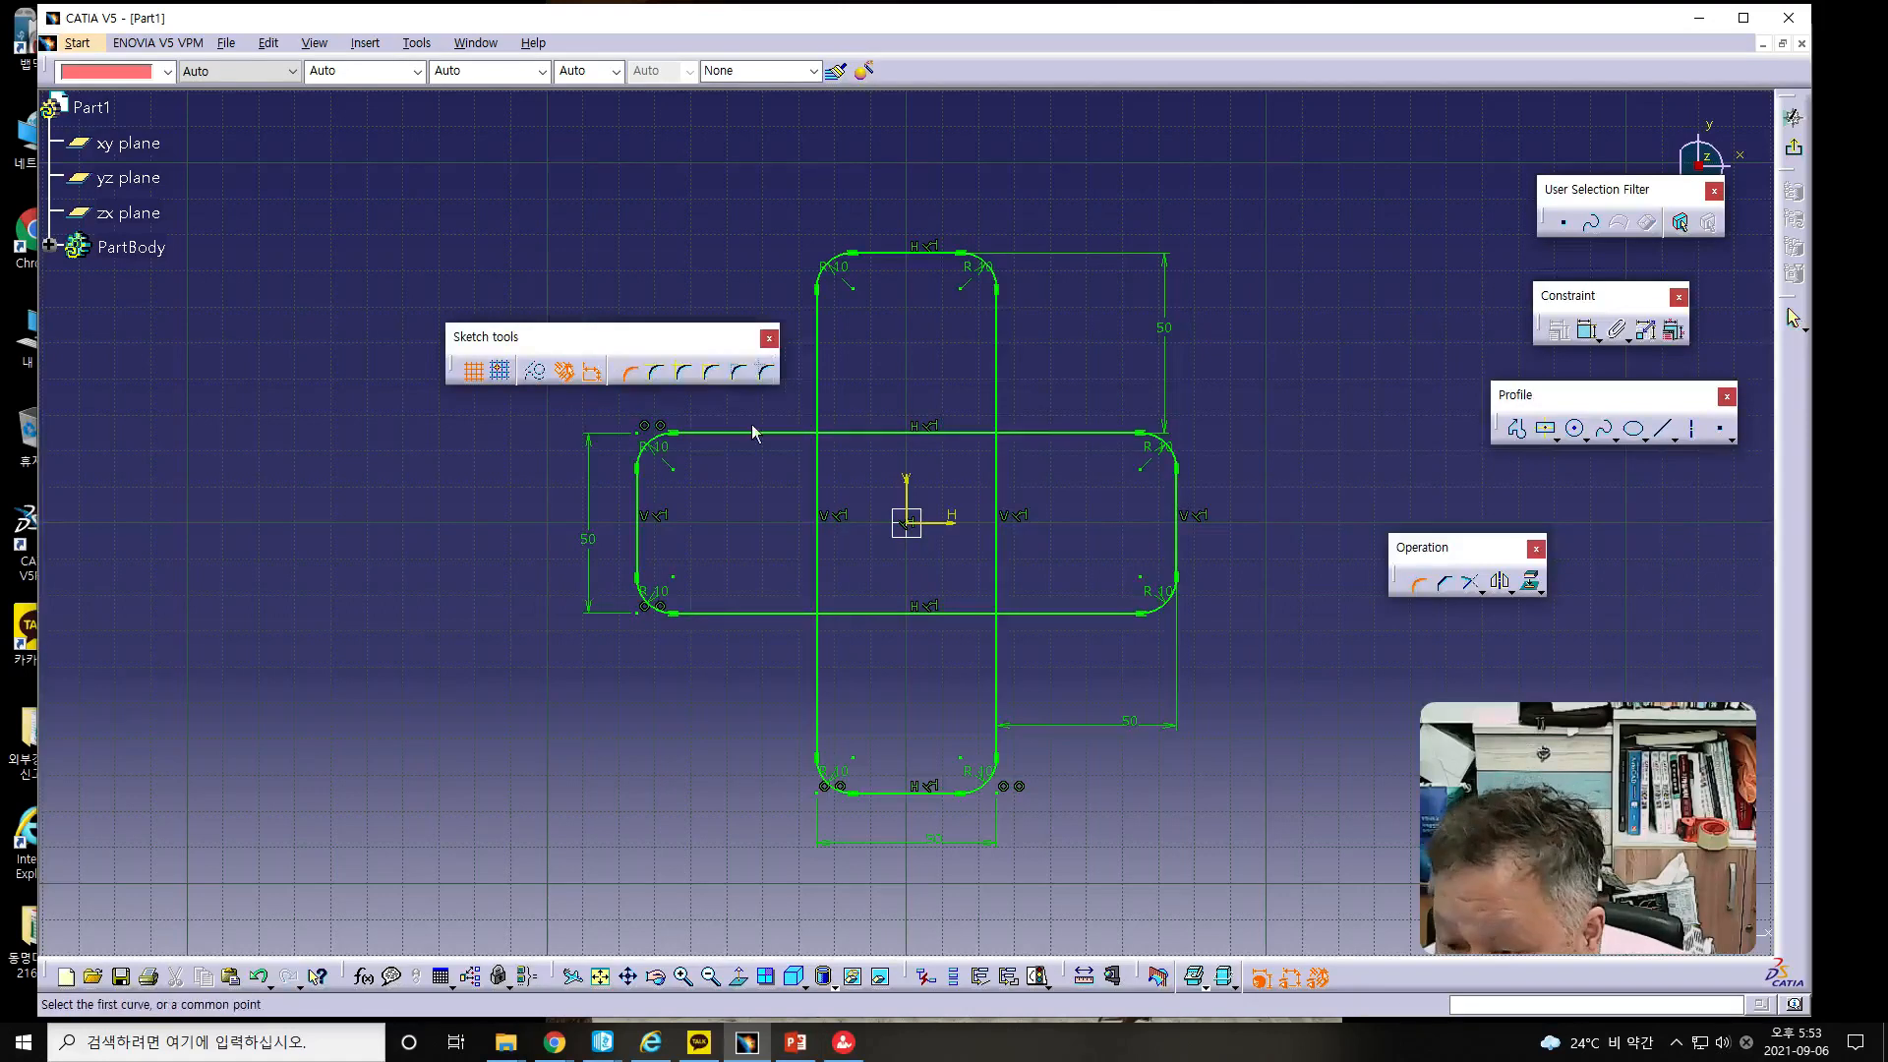
pyautogui.click(685, 374)
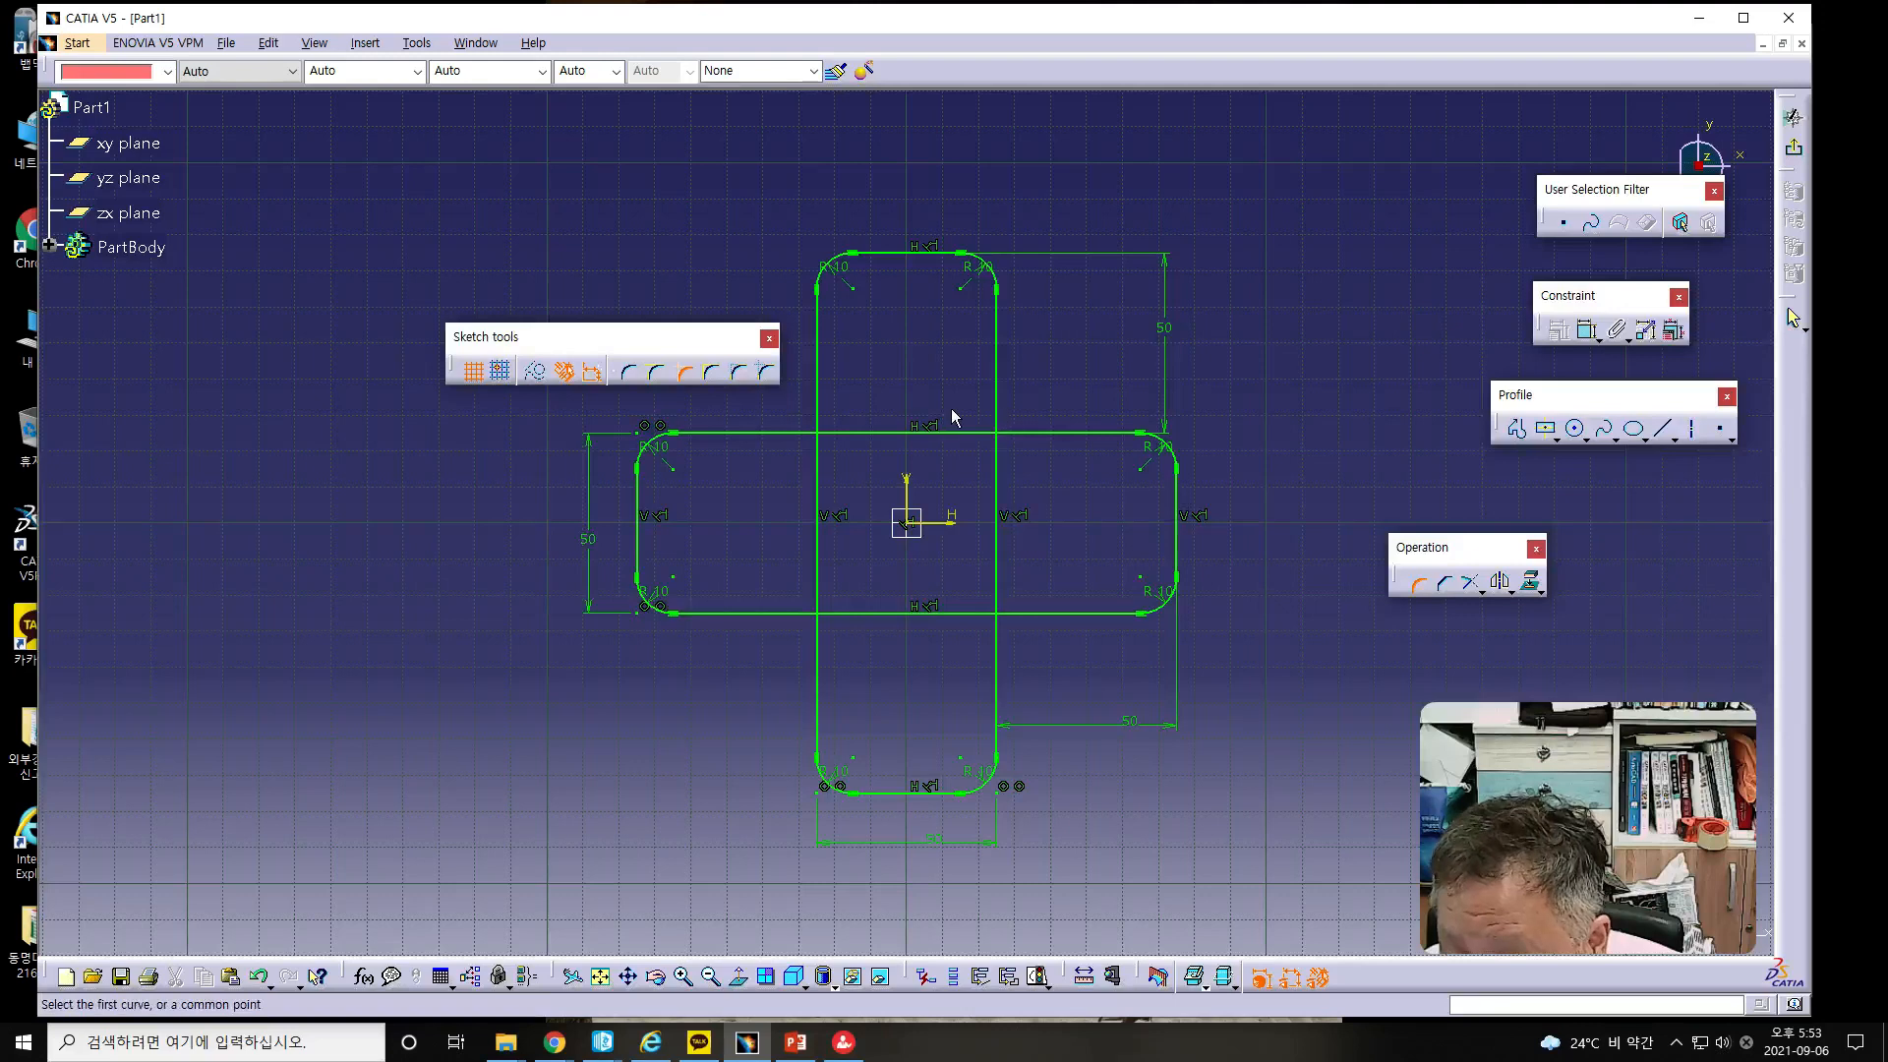
pyautogui.click(999, 407)
pyautogui.click(1030, 433)
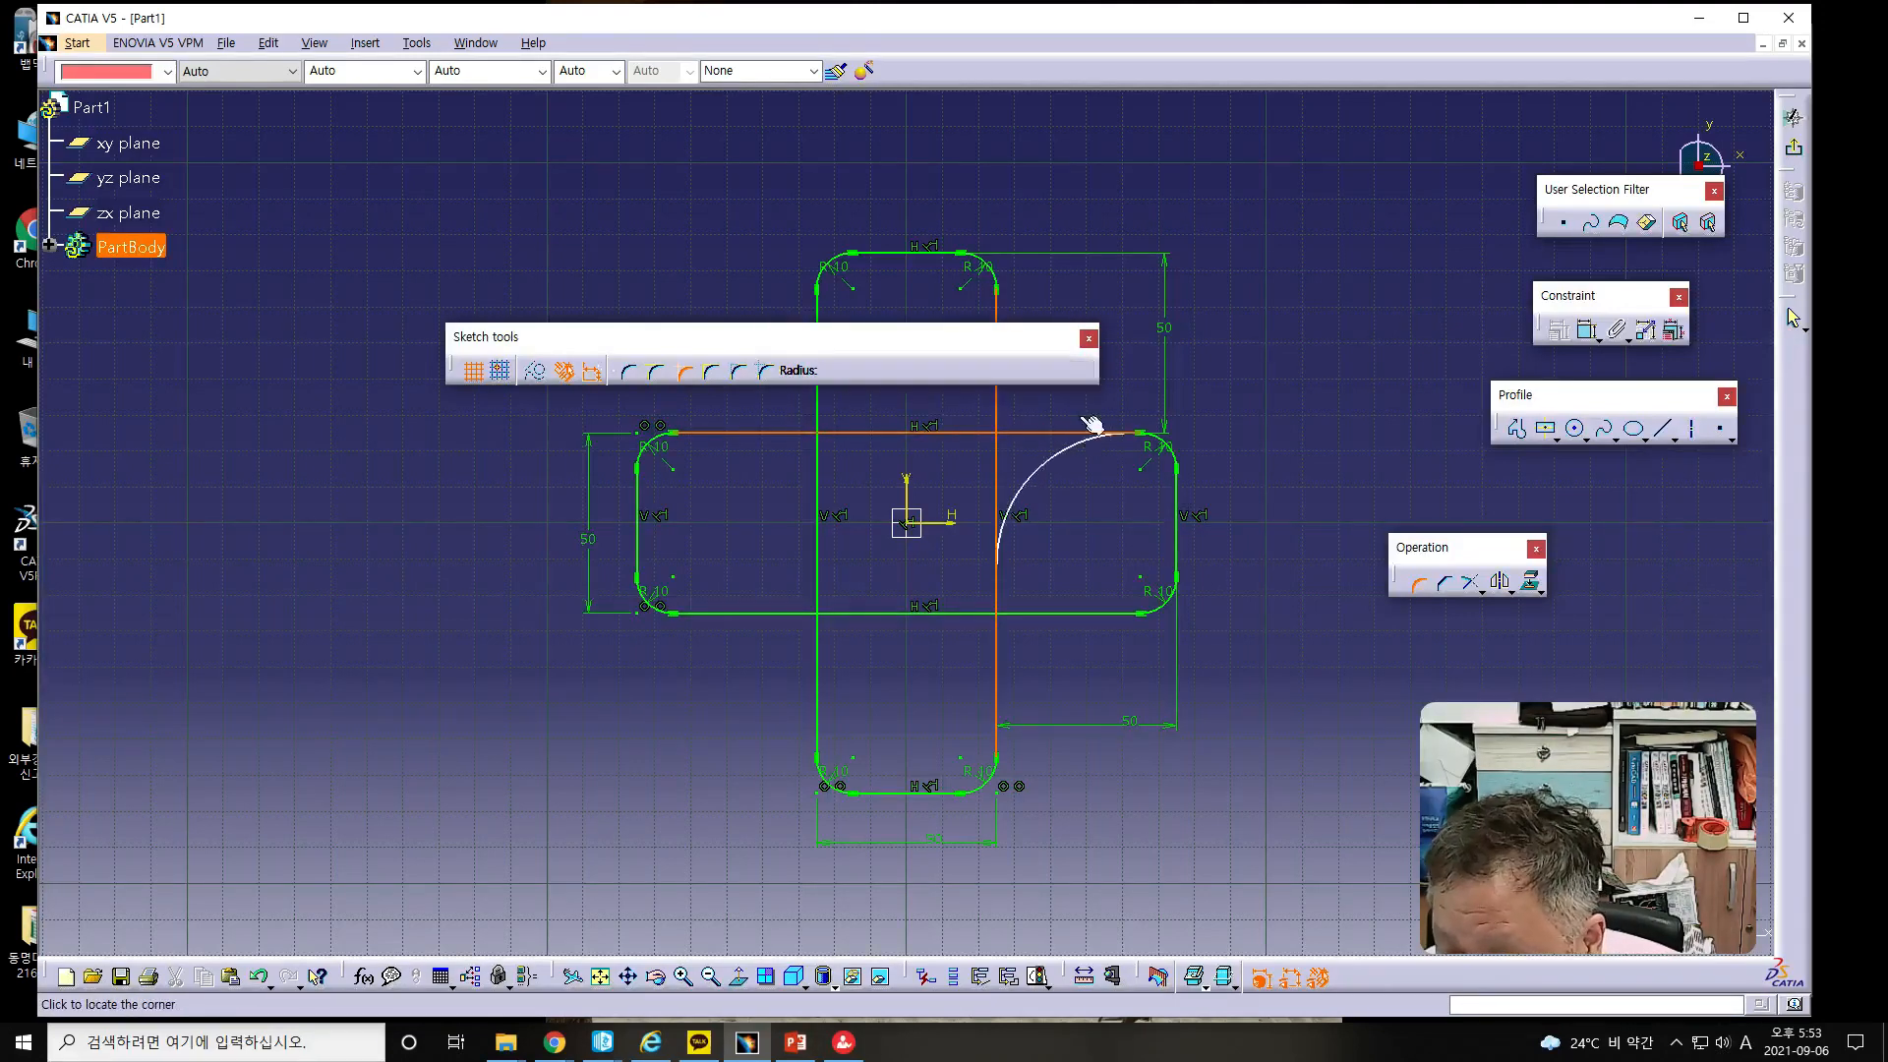
pyautogui.doubleClick(1063, 370)
pyautogui.write('10')
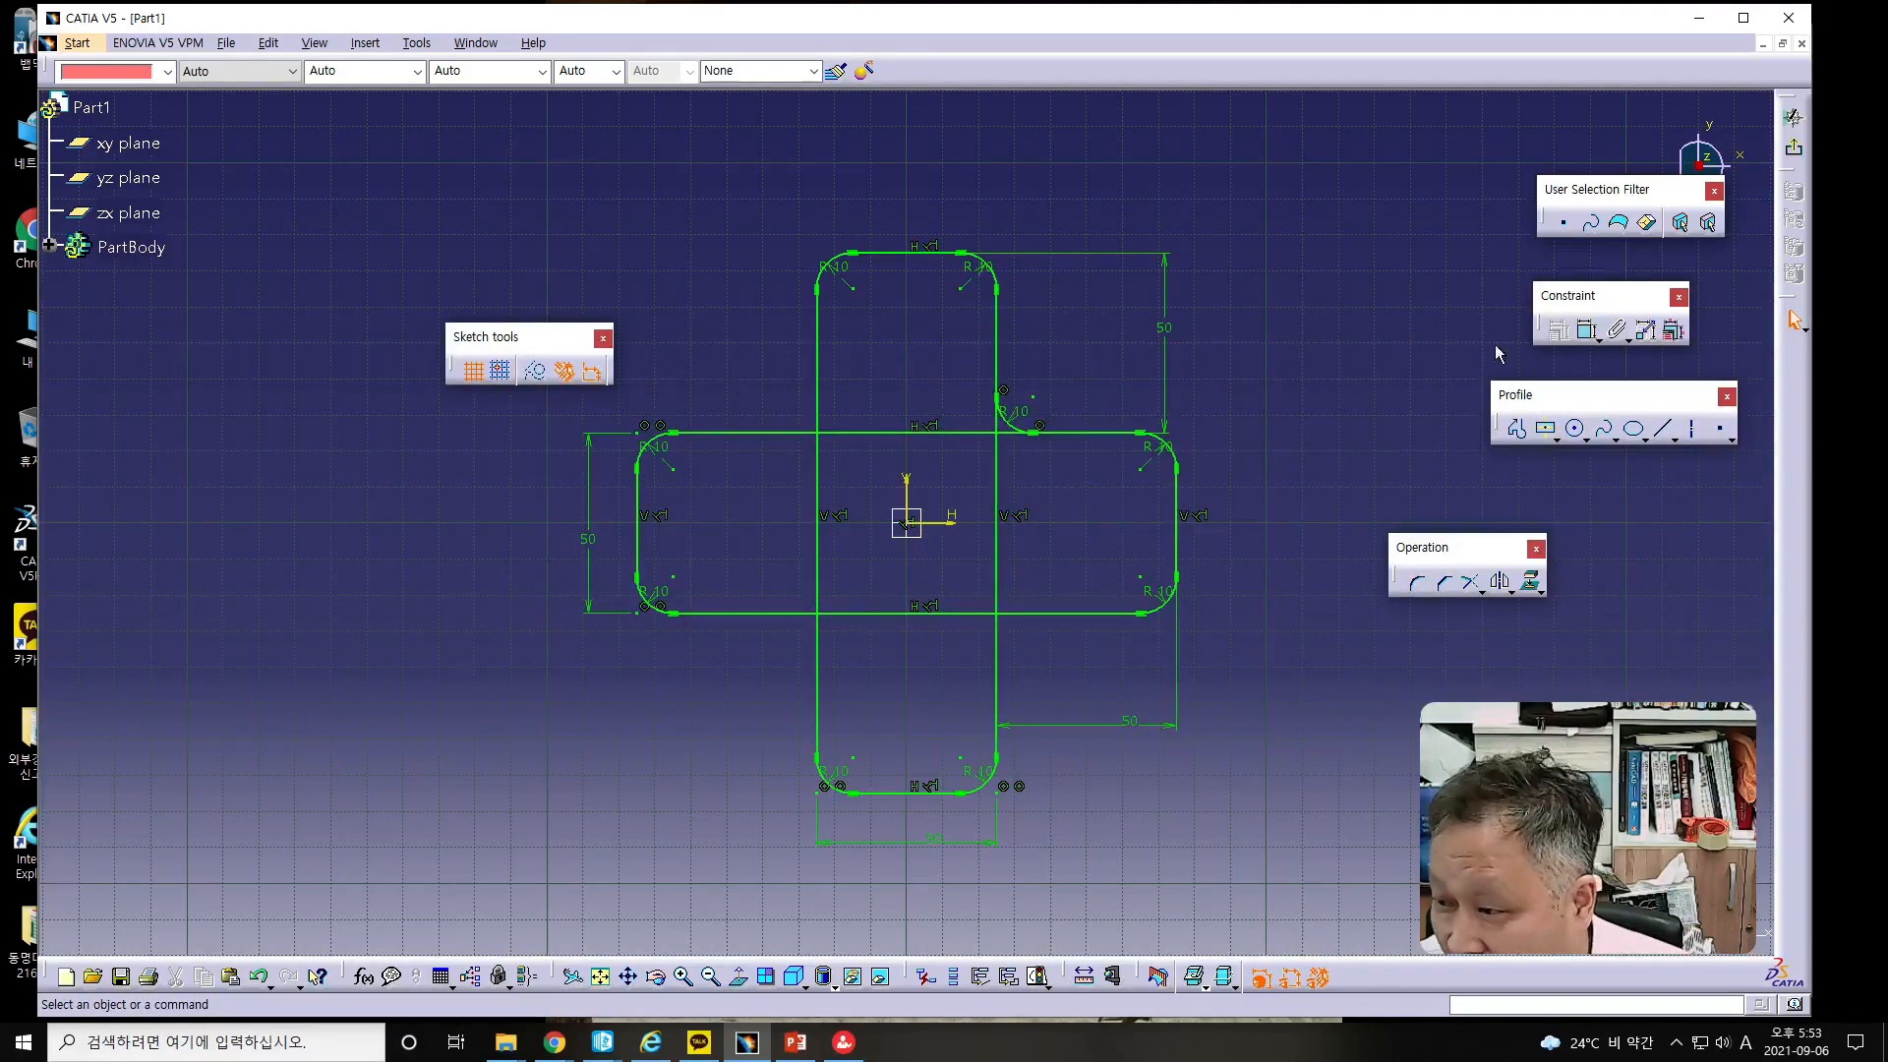
# - Round the cross's upper left inner corner with a 10 mm radius, leaving both lines untrimmed
pyautogui.click(1417, 584)
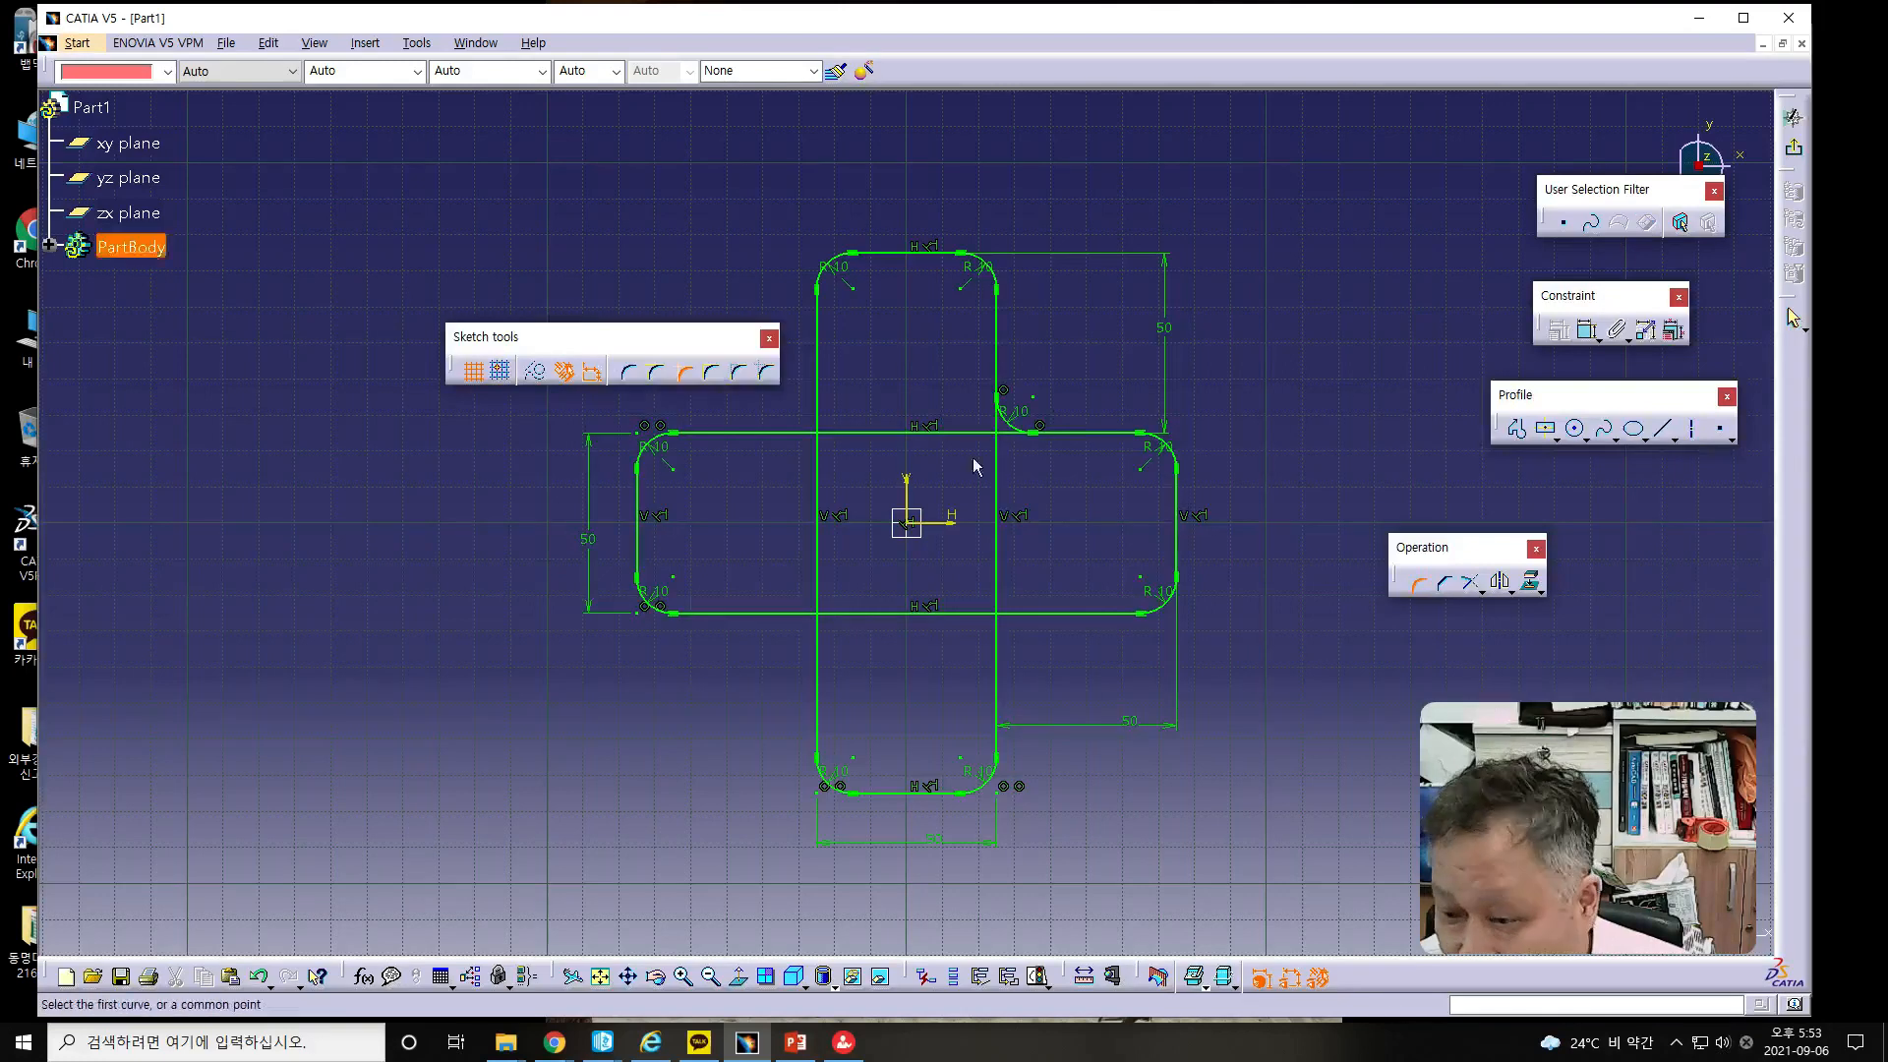
pyautogui.click(819, 413)
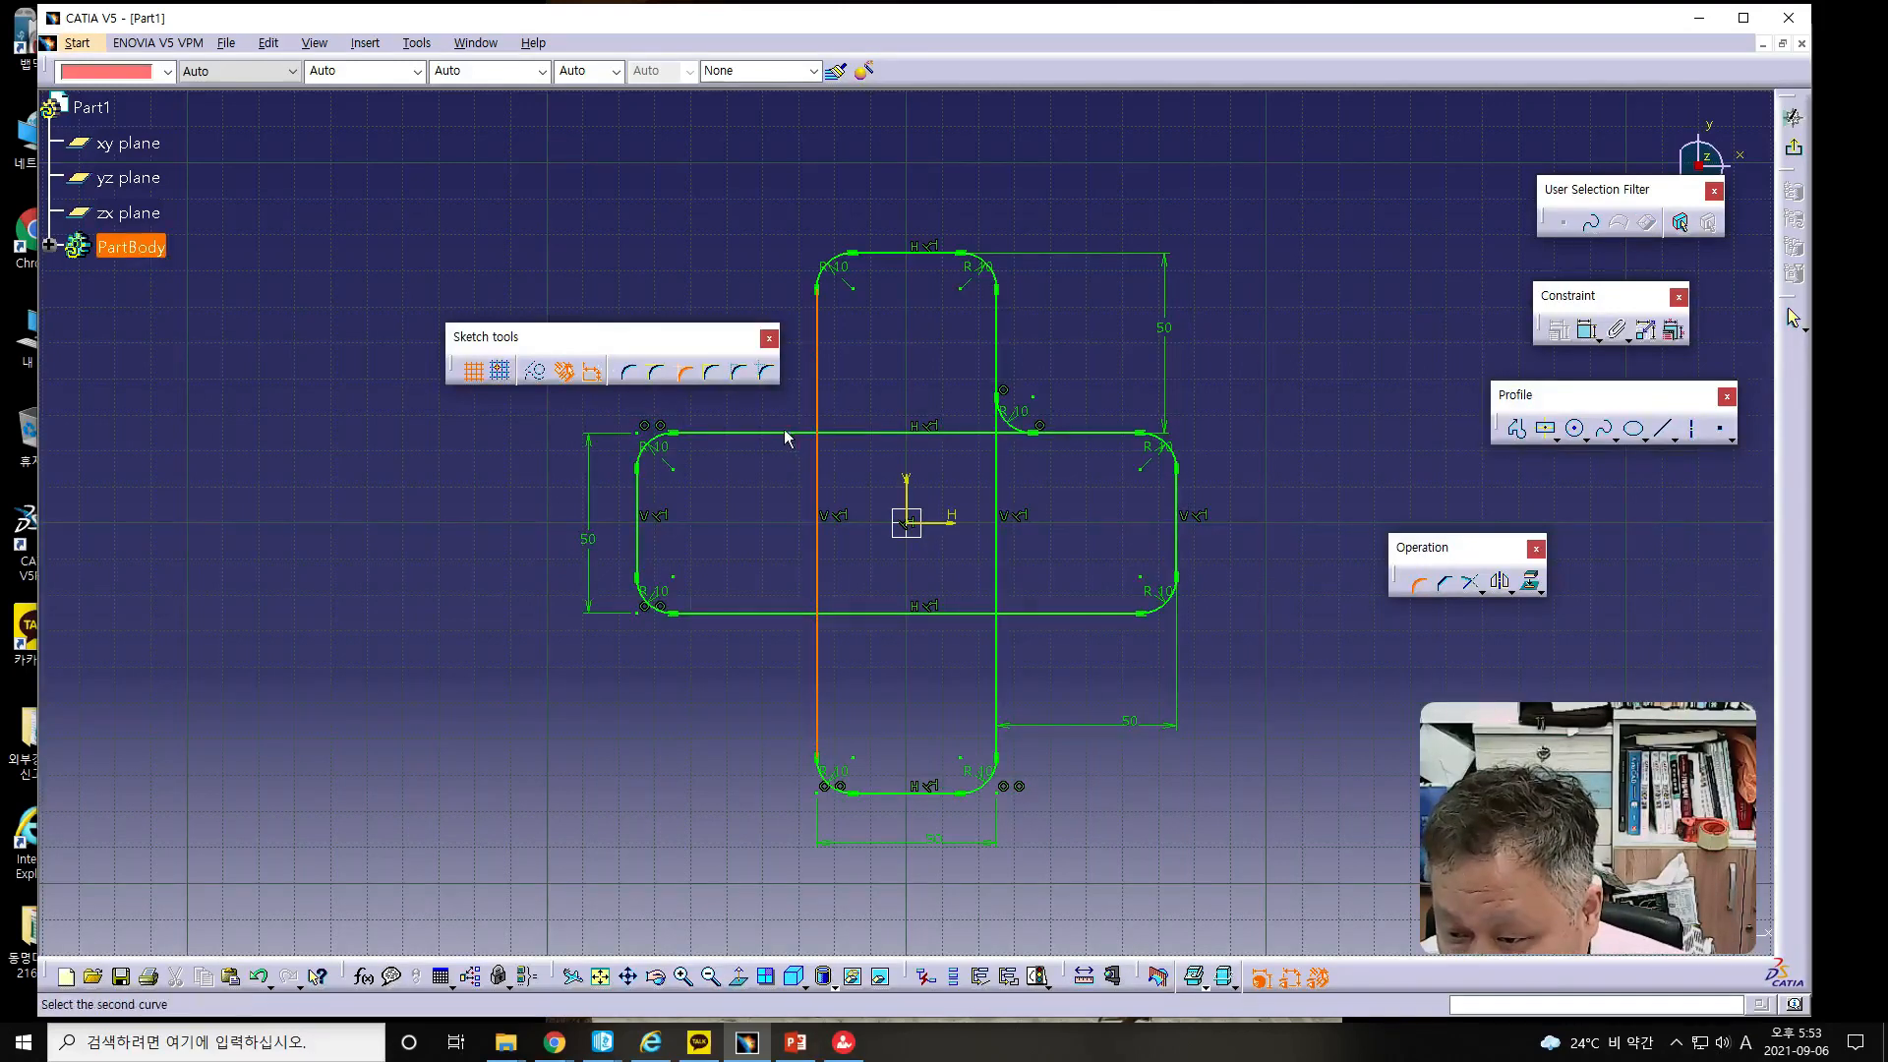
pyautogui.click(786, 430)
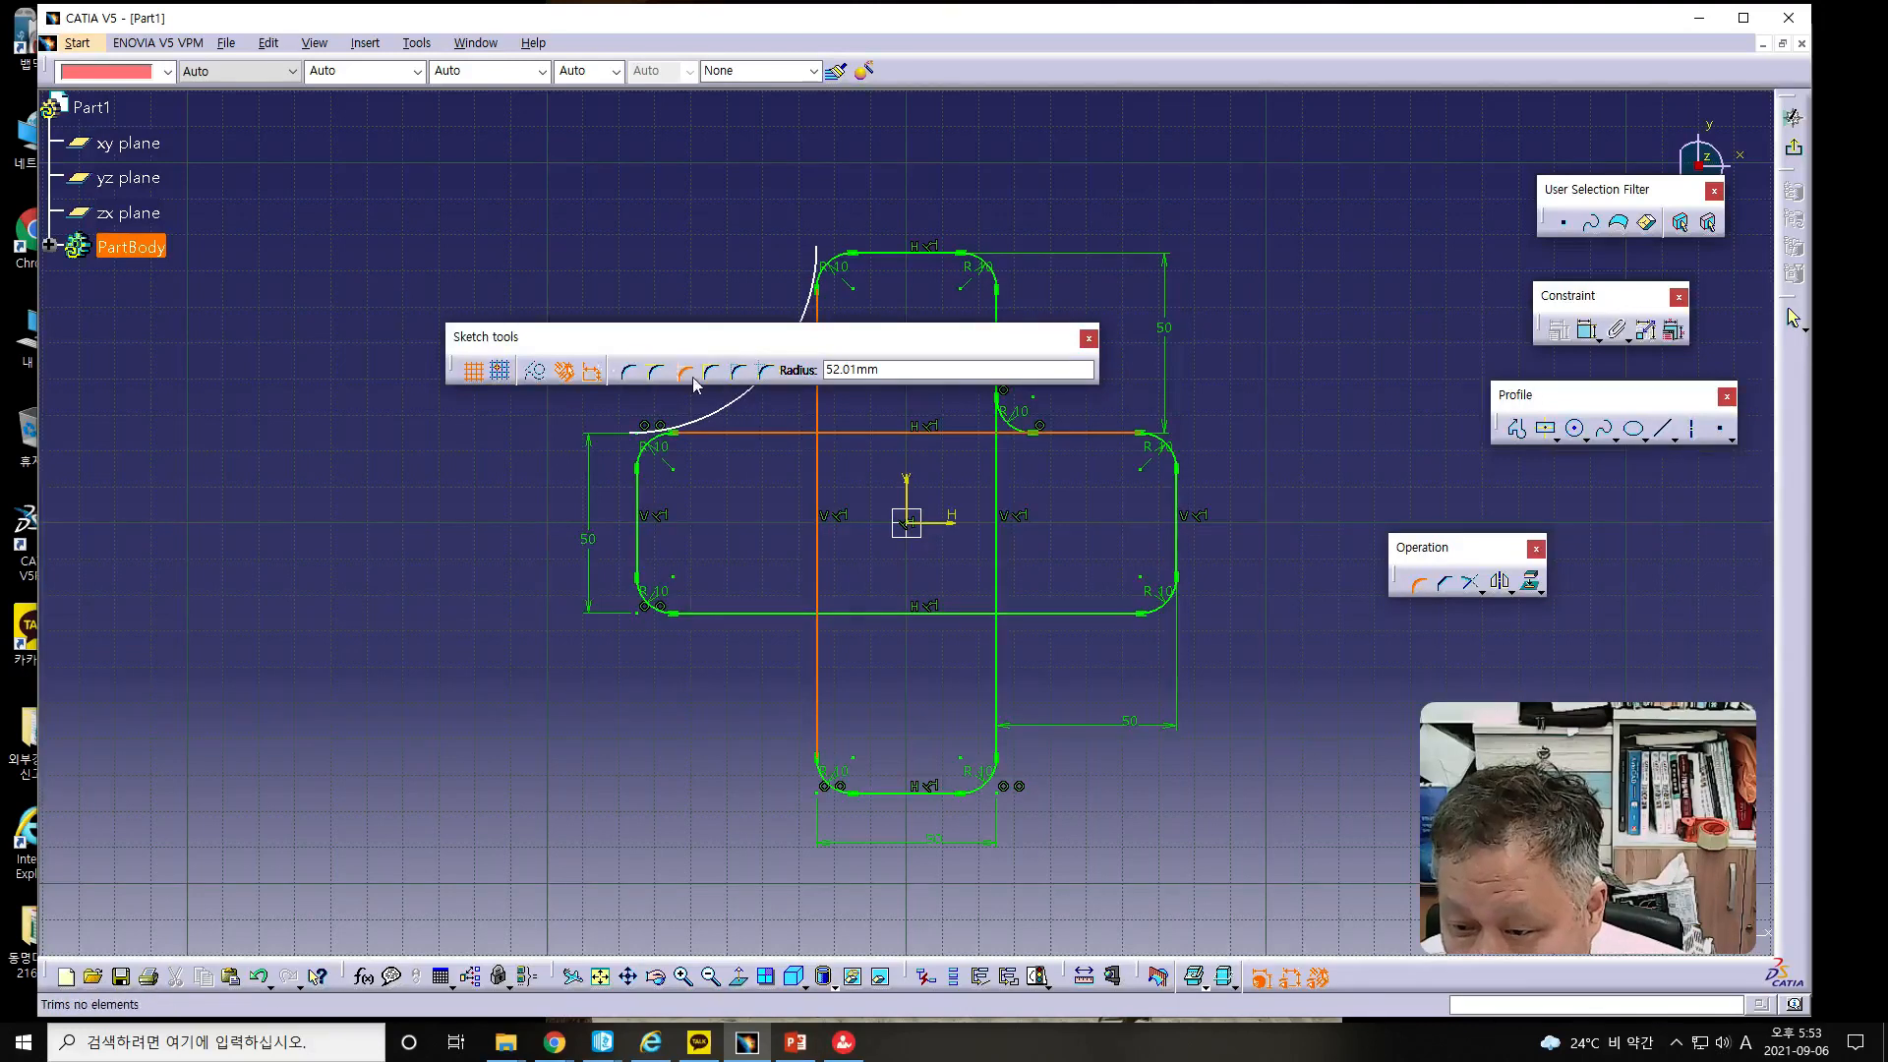
pyautogui.write('10')
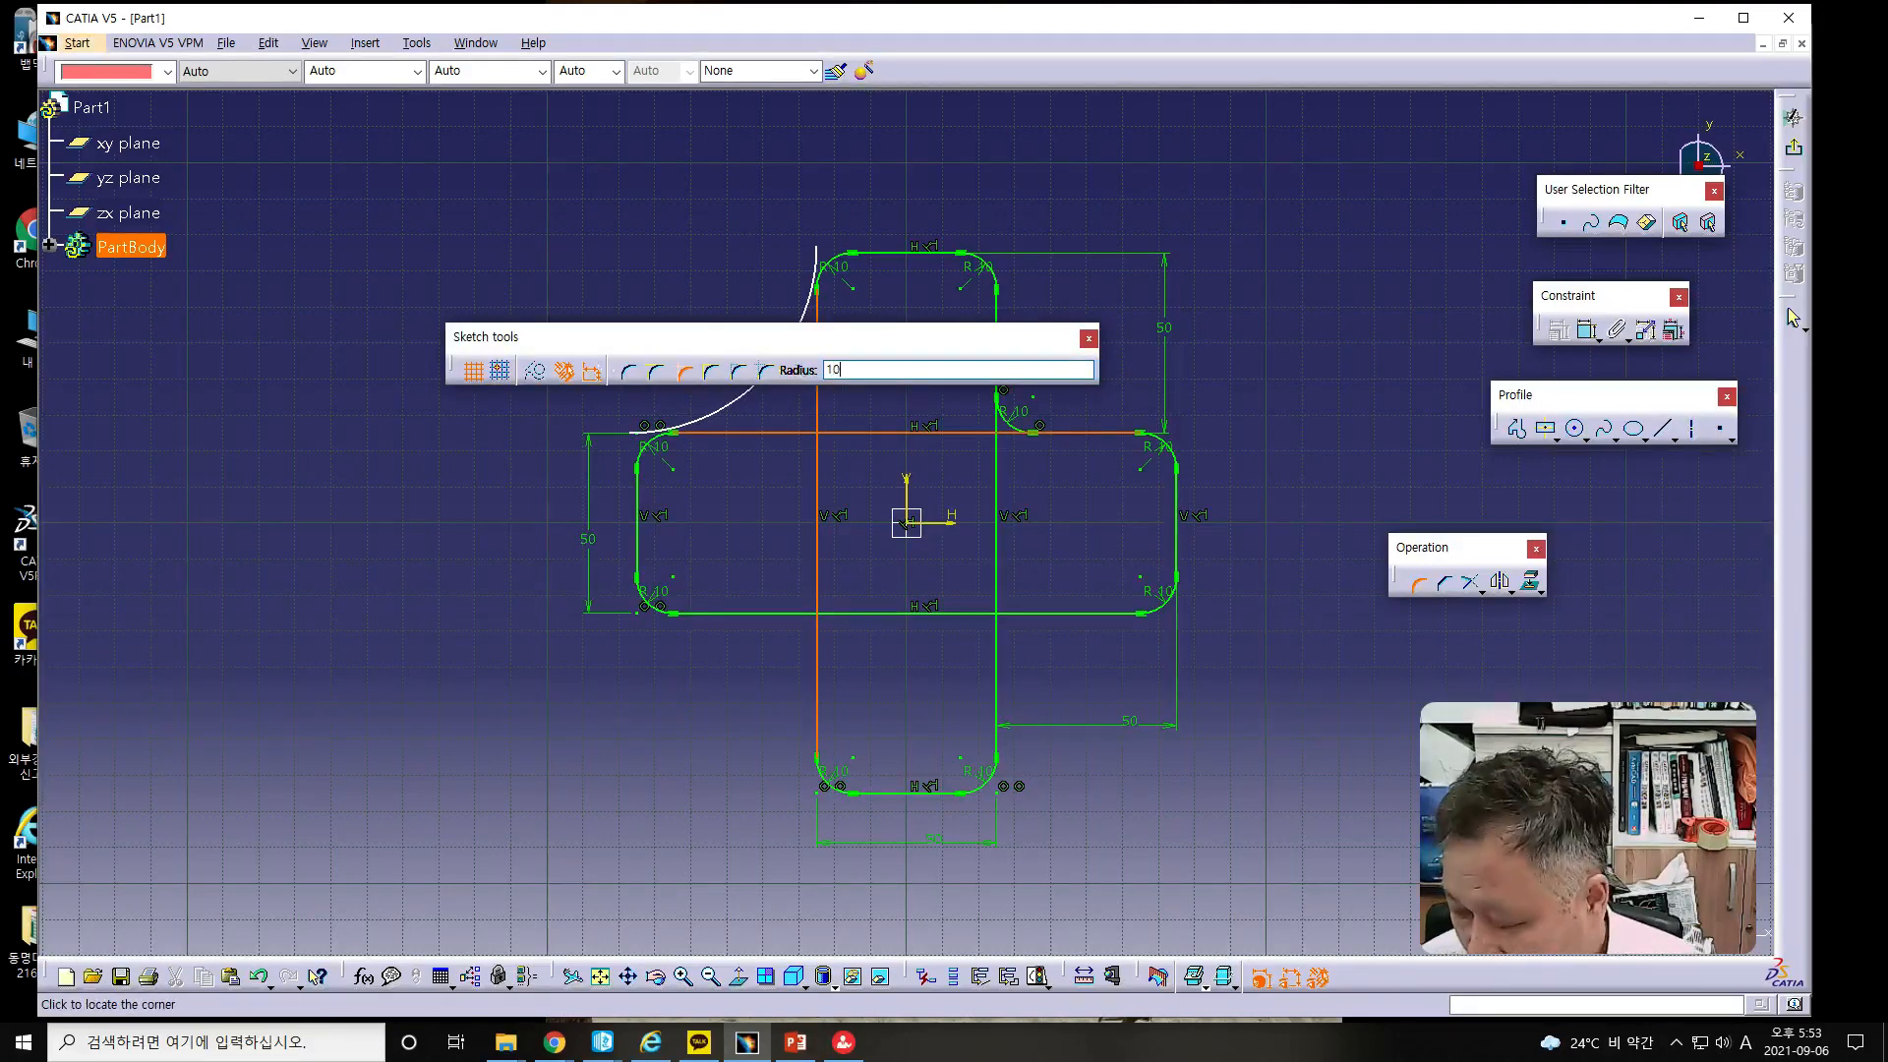
pyautogui.press('Return')
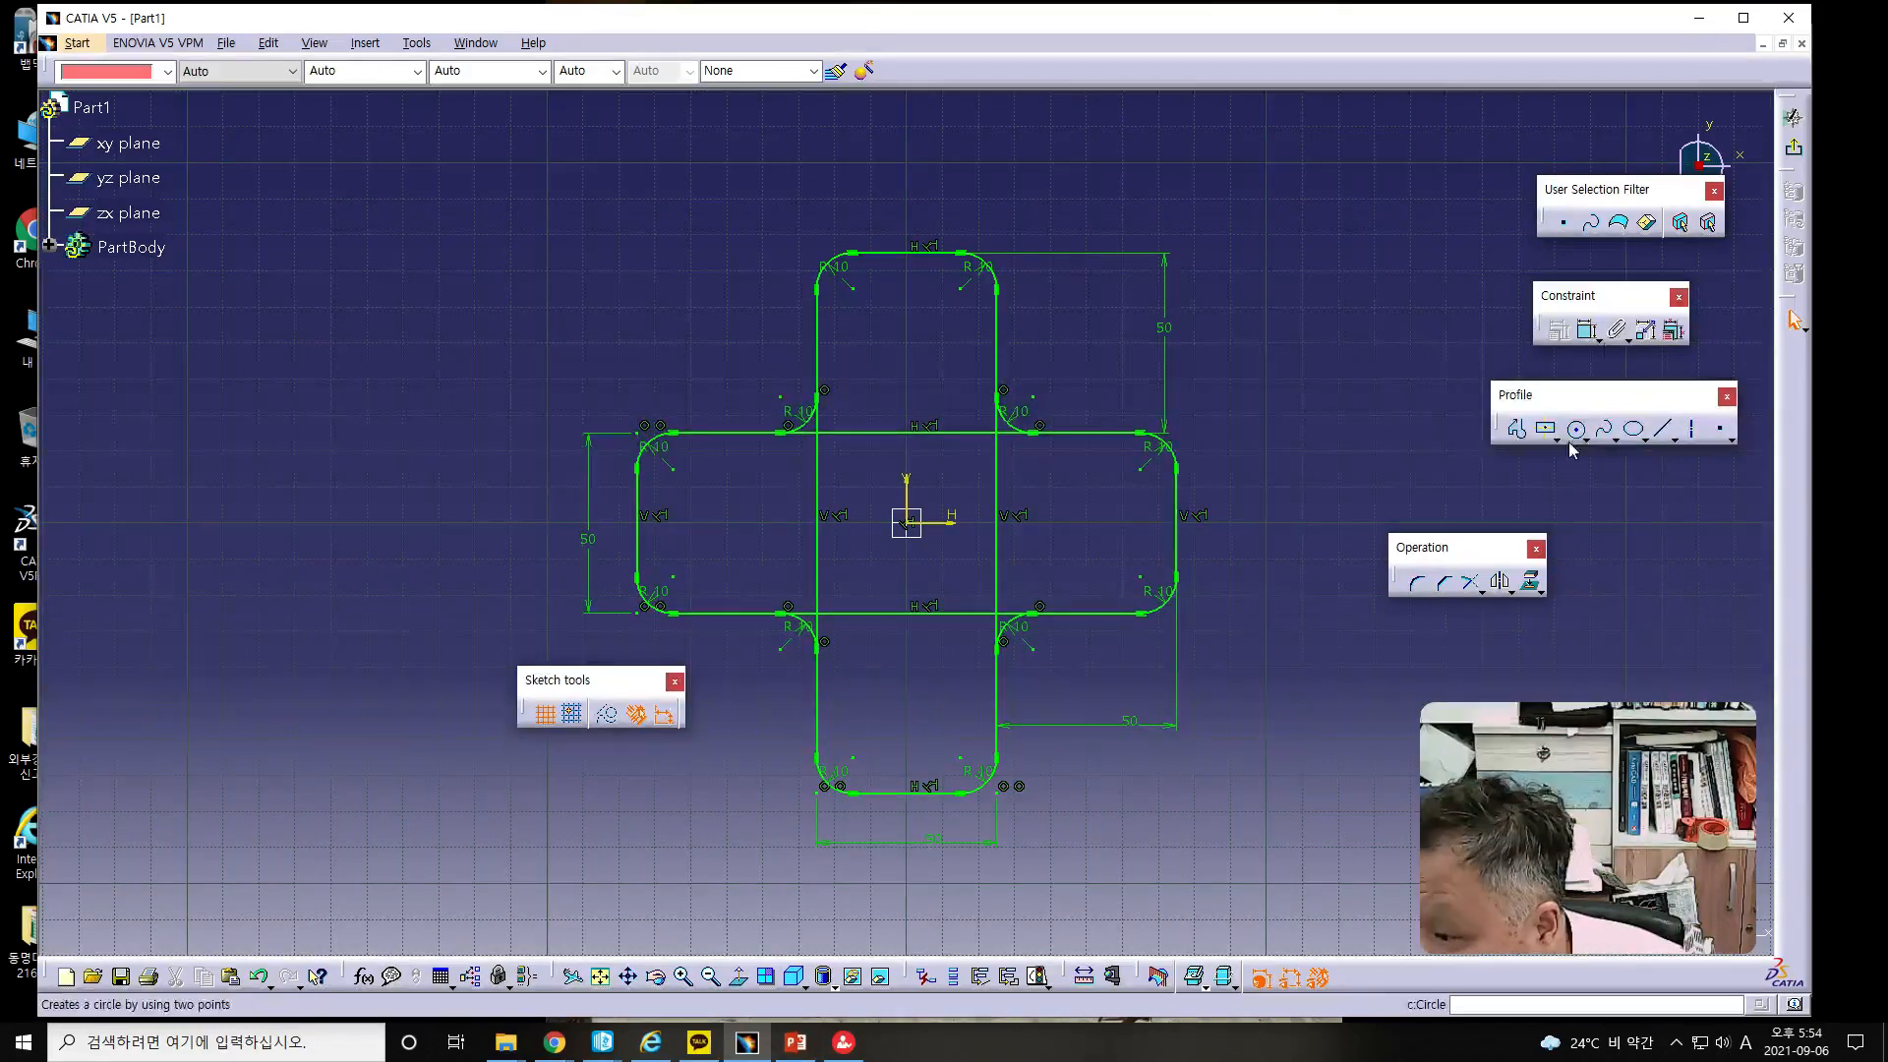
# - Quick Trim the upper horizontal line's stub at the upper left inner corner and its segment across the cross's centre
pyautogui.click(1478, 589)
pyautogui.click(1564, 607)
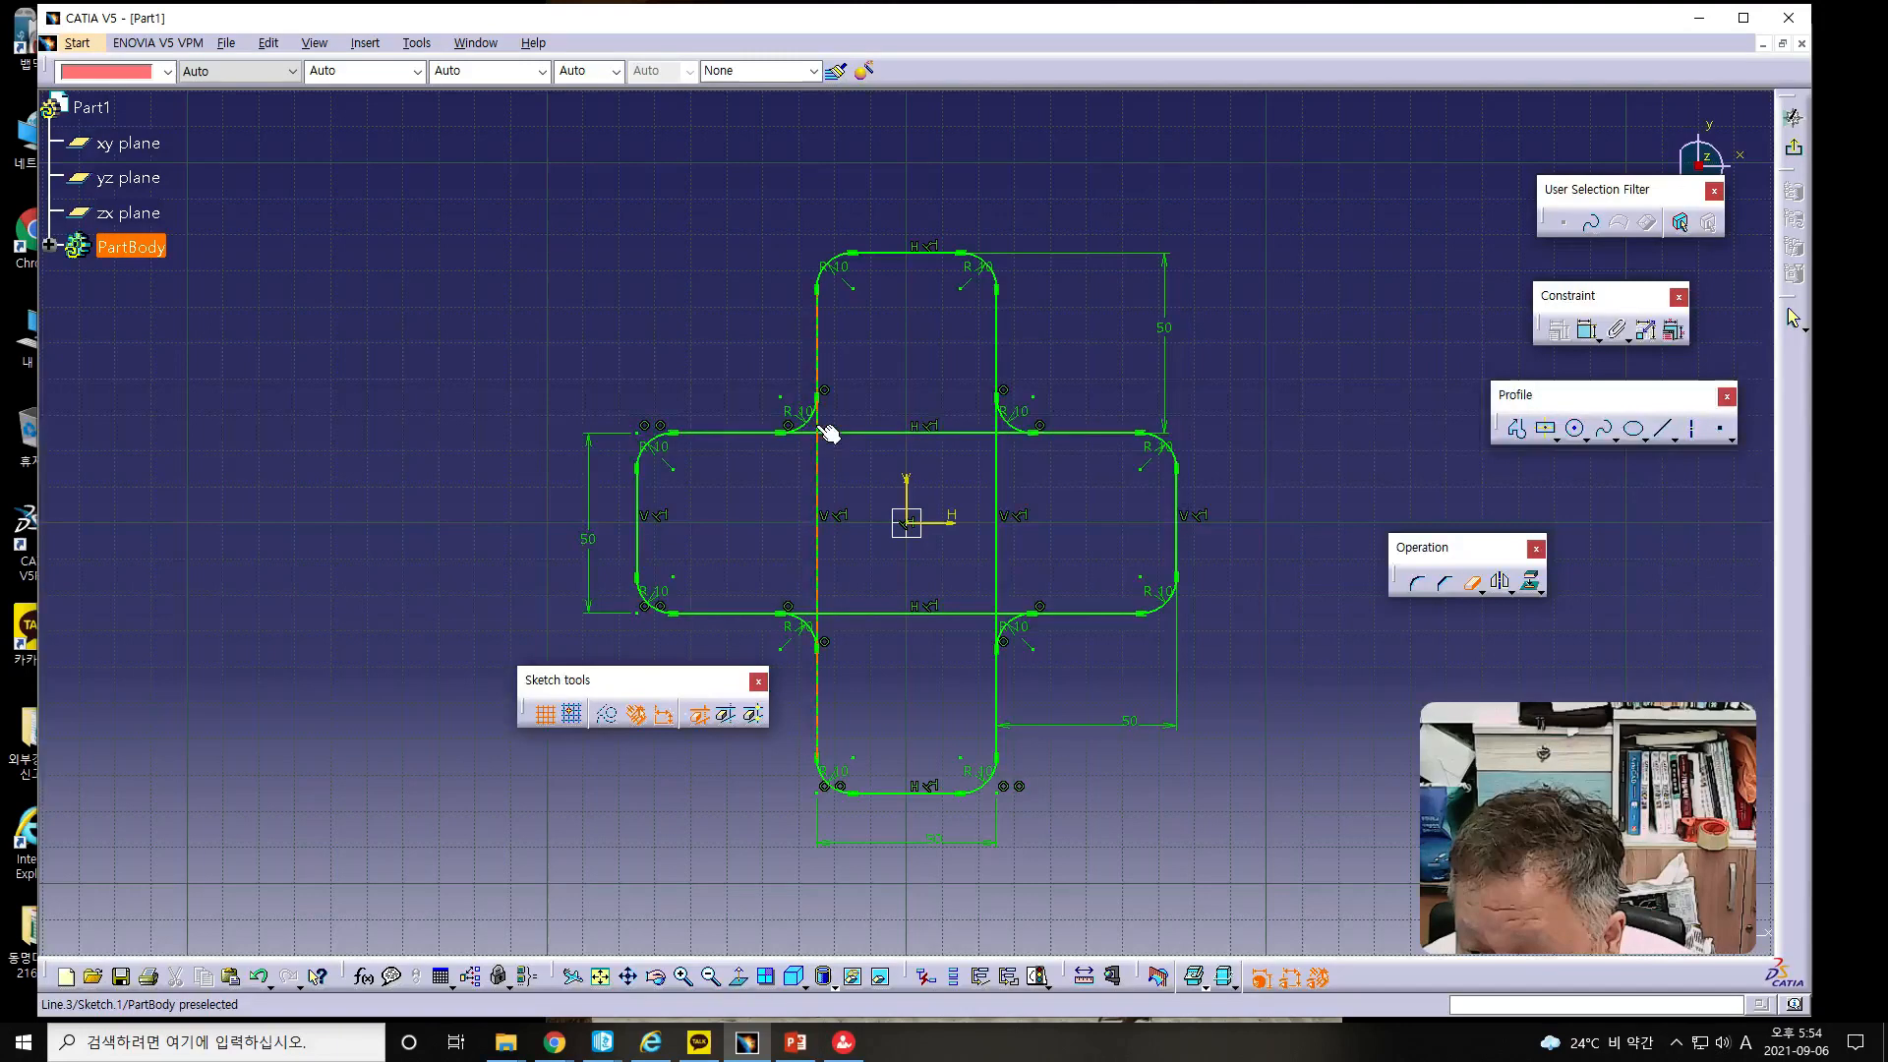
pyautogui.click(820, 433)
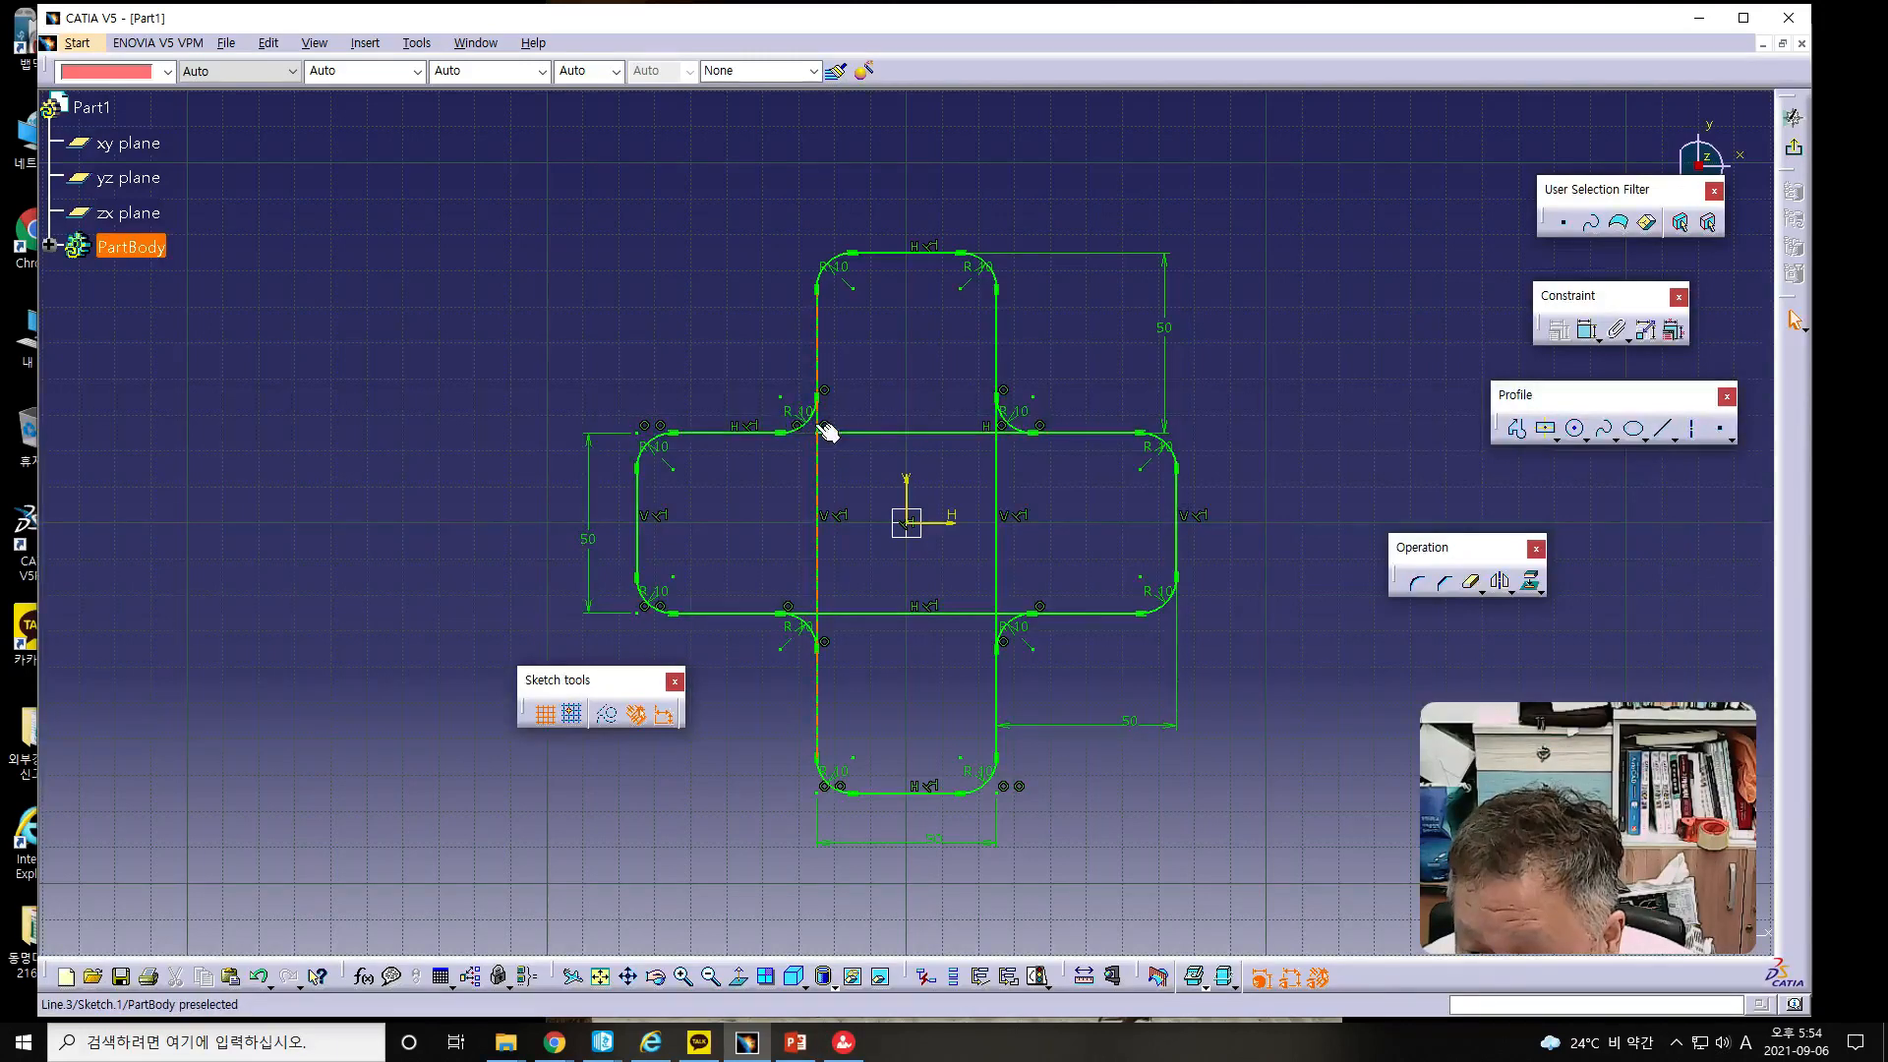
pyautogui.click(824, 429)
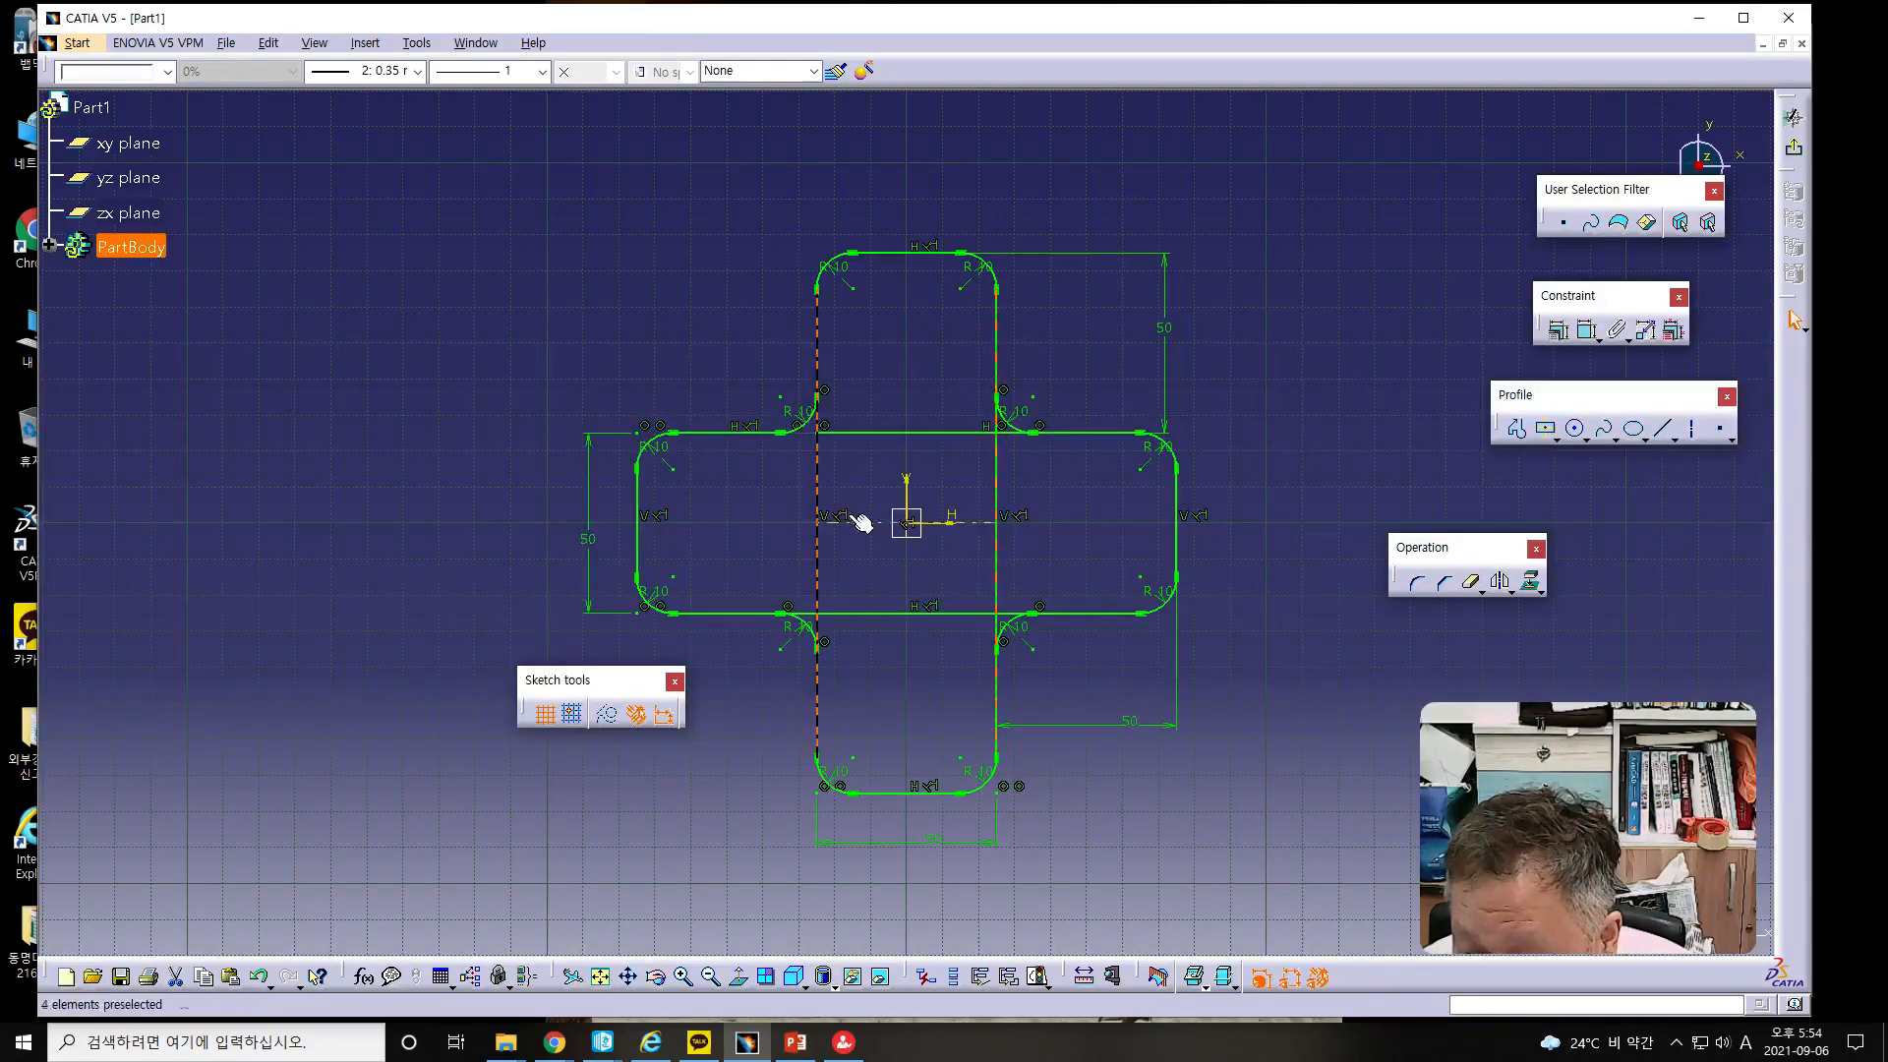
pyautogui.click(1471, 582)
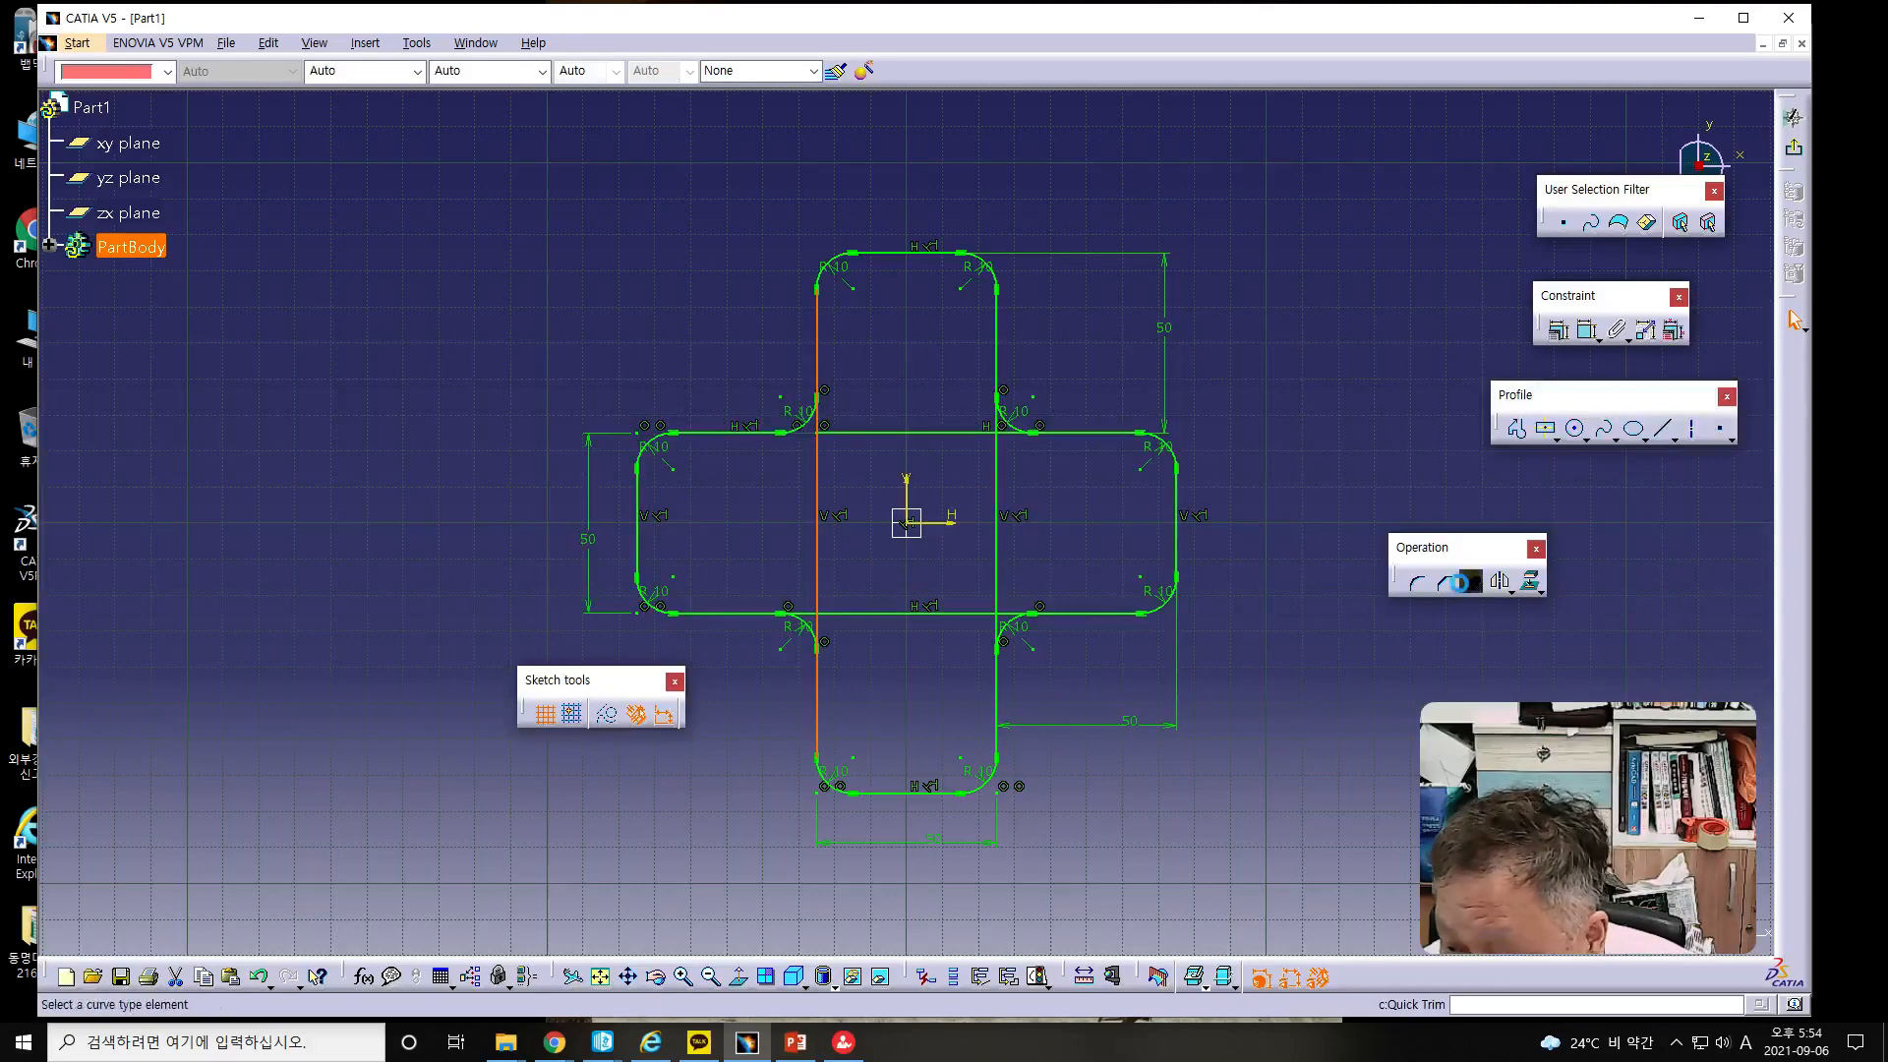
pyautogui.click(897, 435)
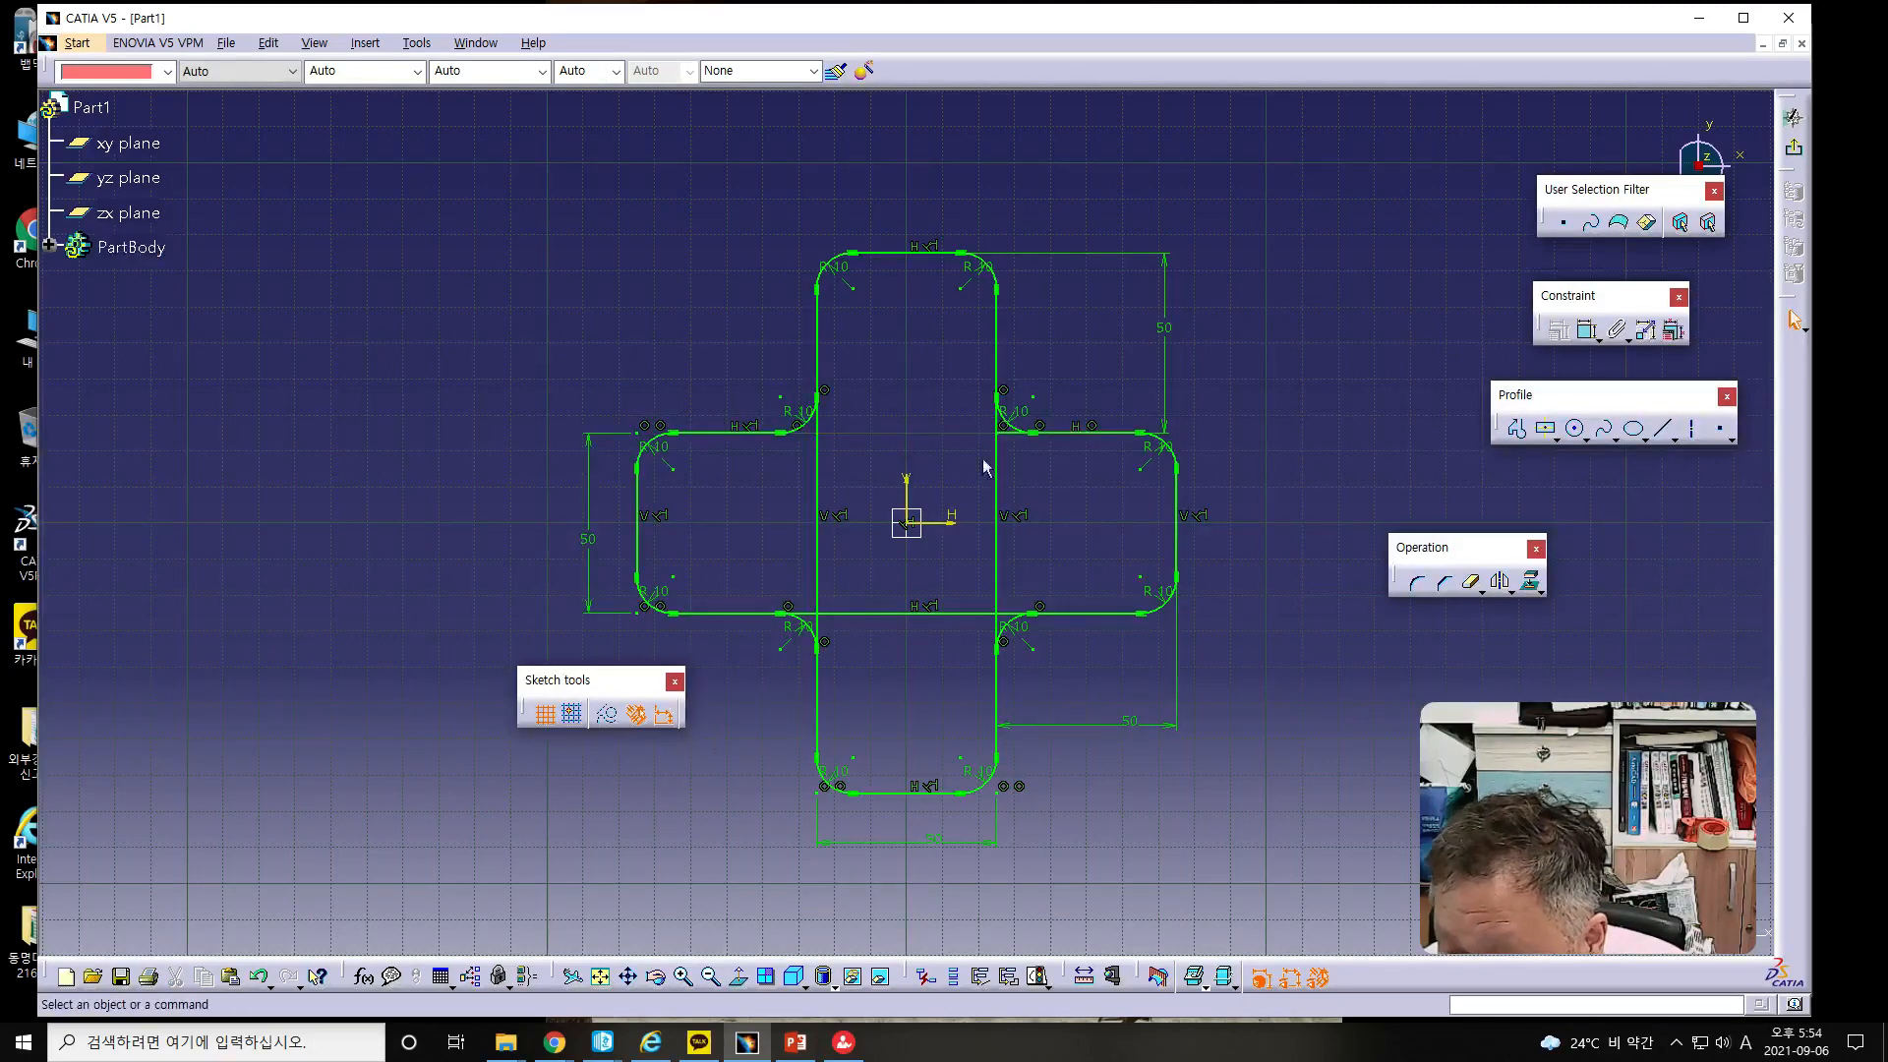
# - Quick Trim the left vertical line's segment through the cross's centre and its stub at the lower left inner corner
pyautogui.click(1471, 582)
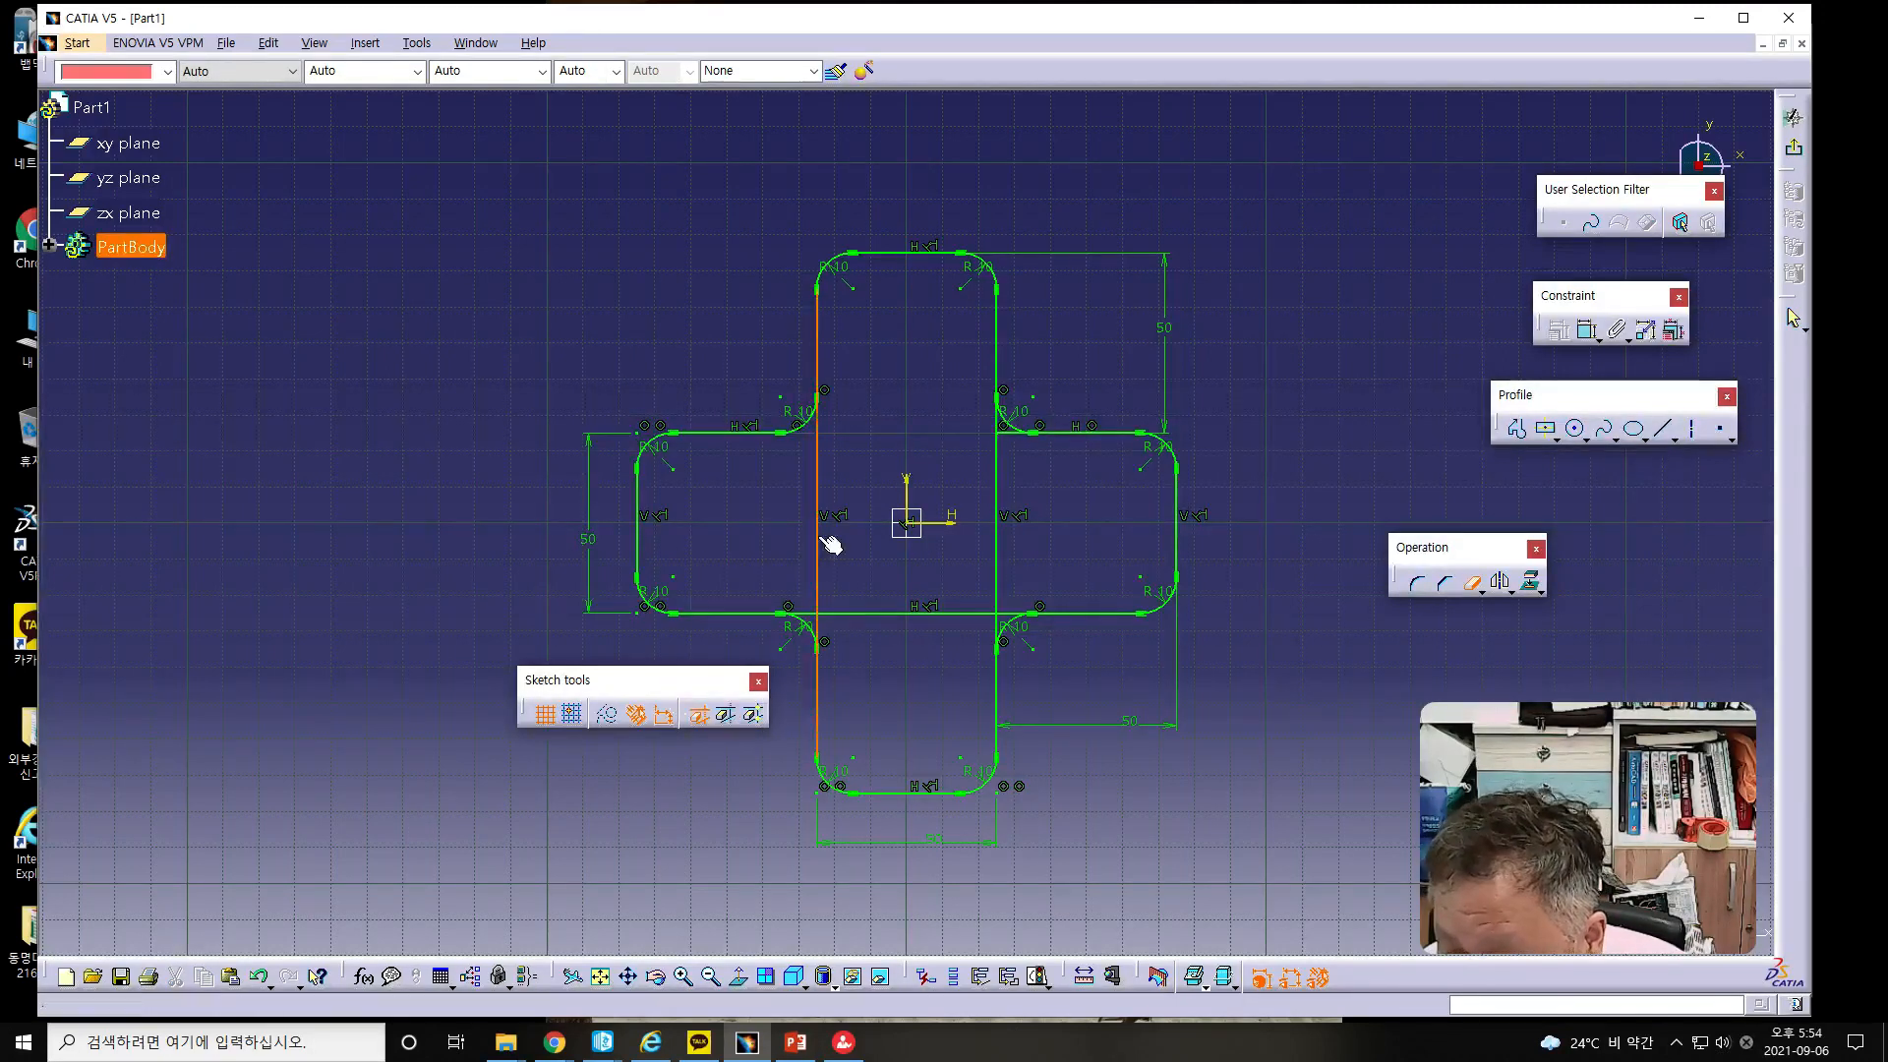
pyautogui.click(824, 539)
pyautogui.click(1471, 582)
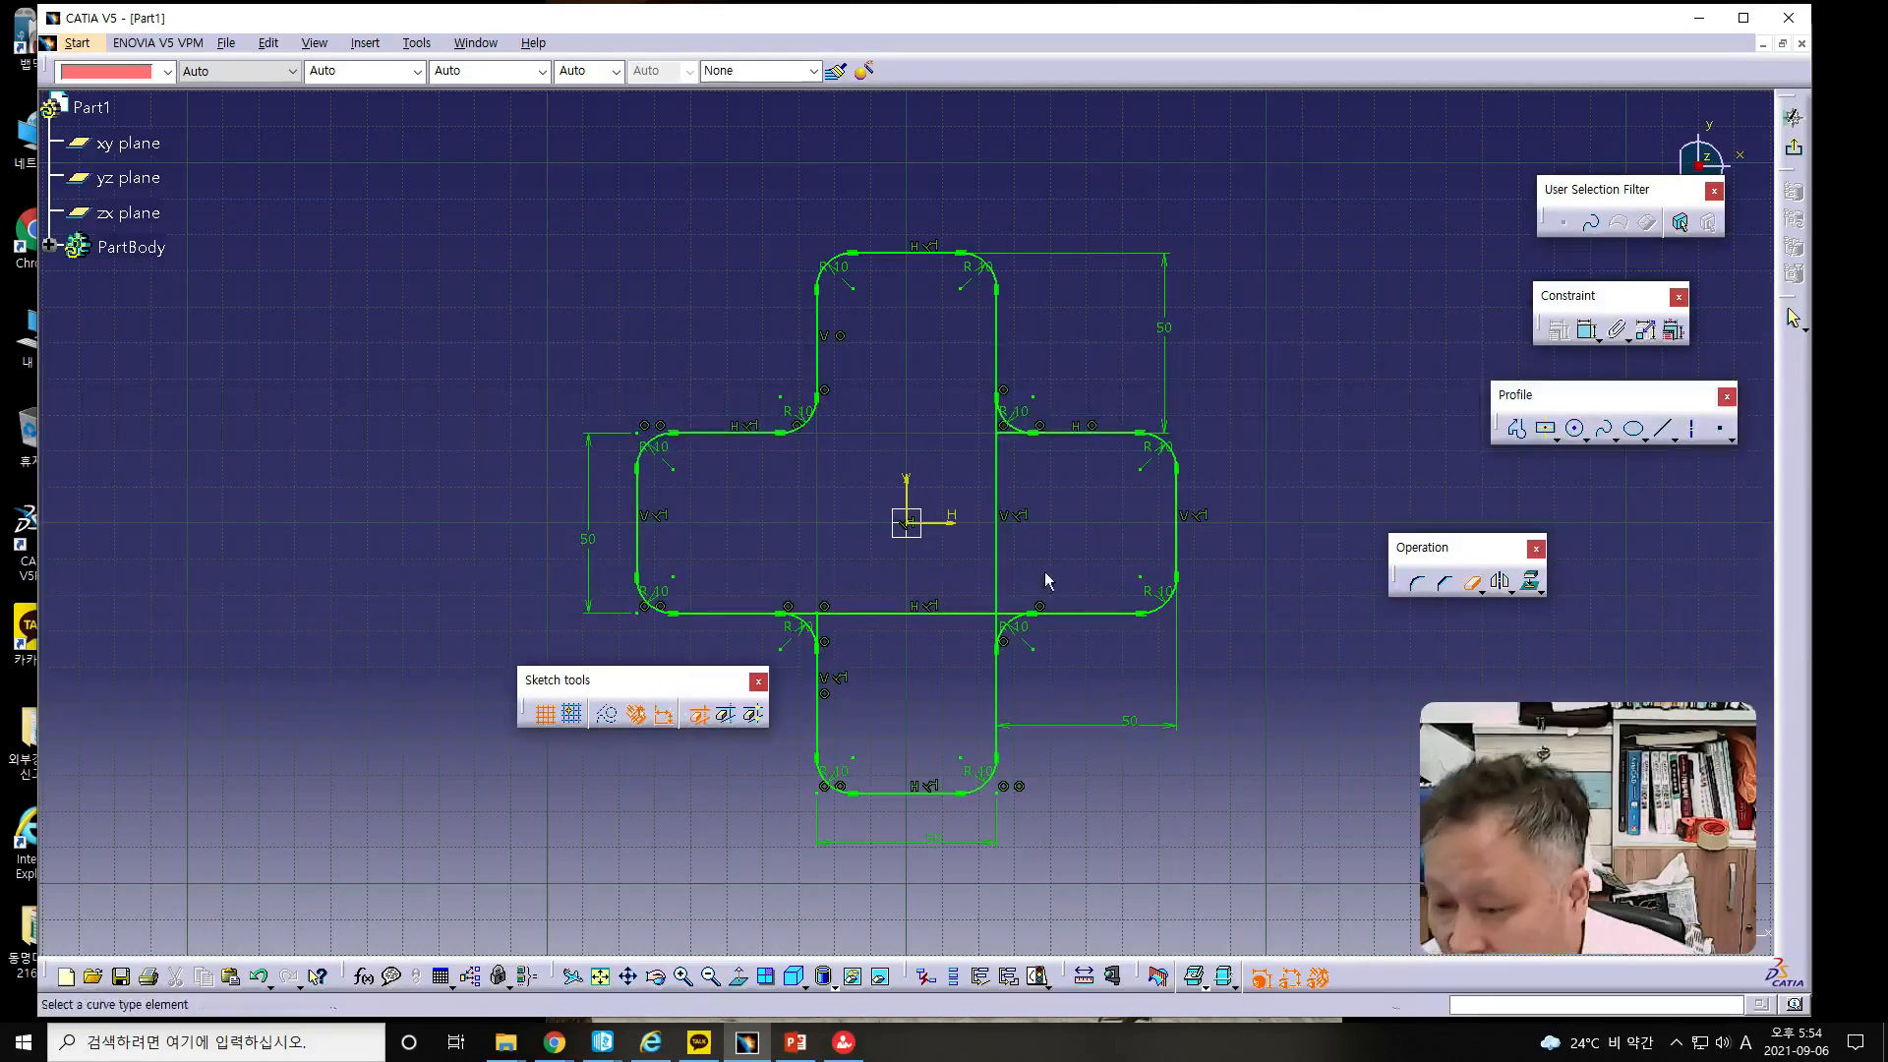
pyautogui.click(826, 627)
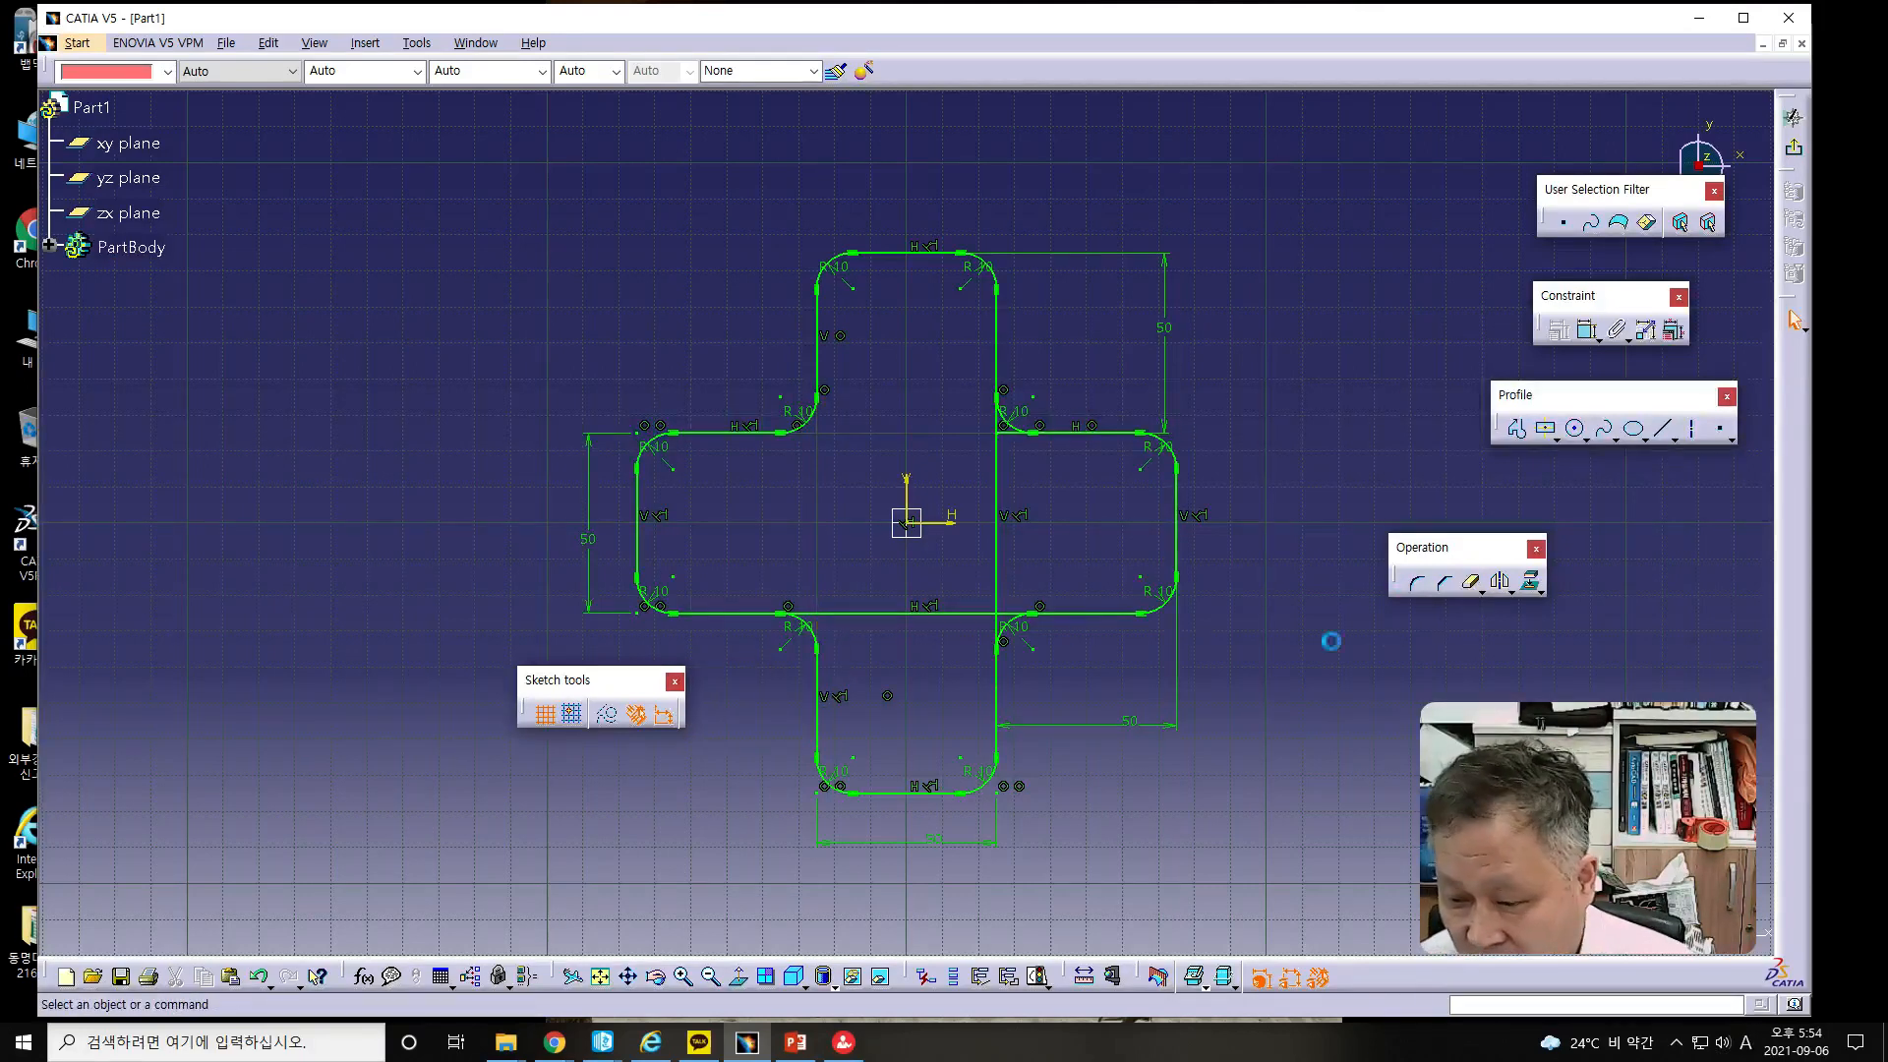
# - Quick Trim the lower horizontal and right vertical line segments that cross the centre of the profile
pyautogui.click(1472, 584)
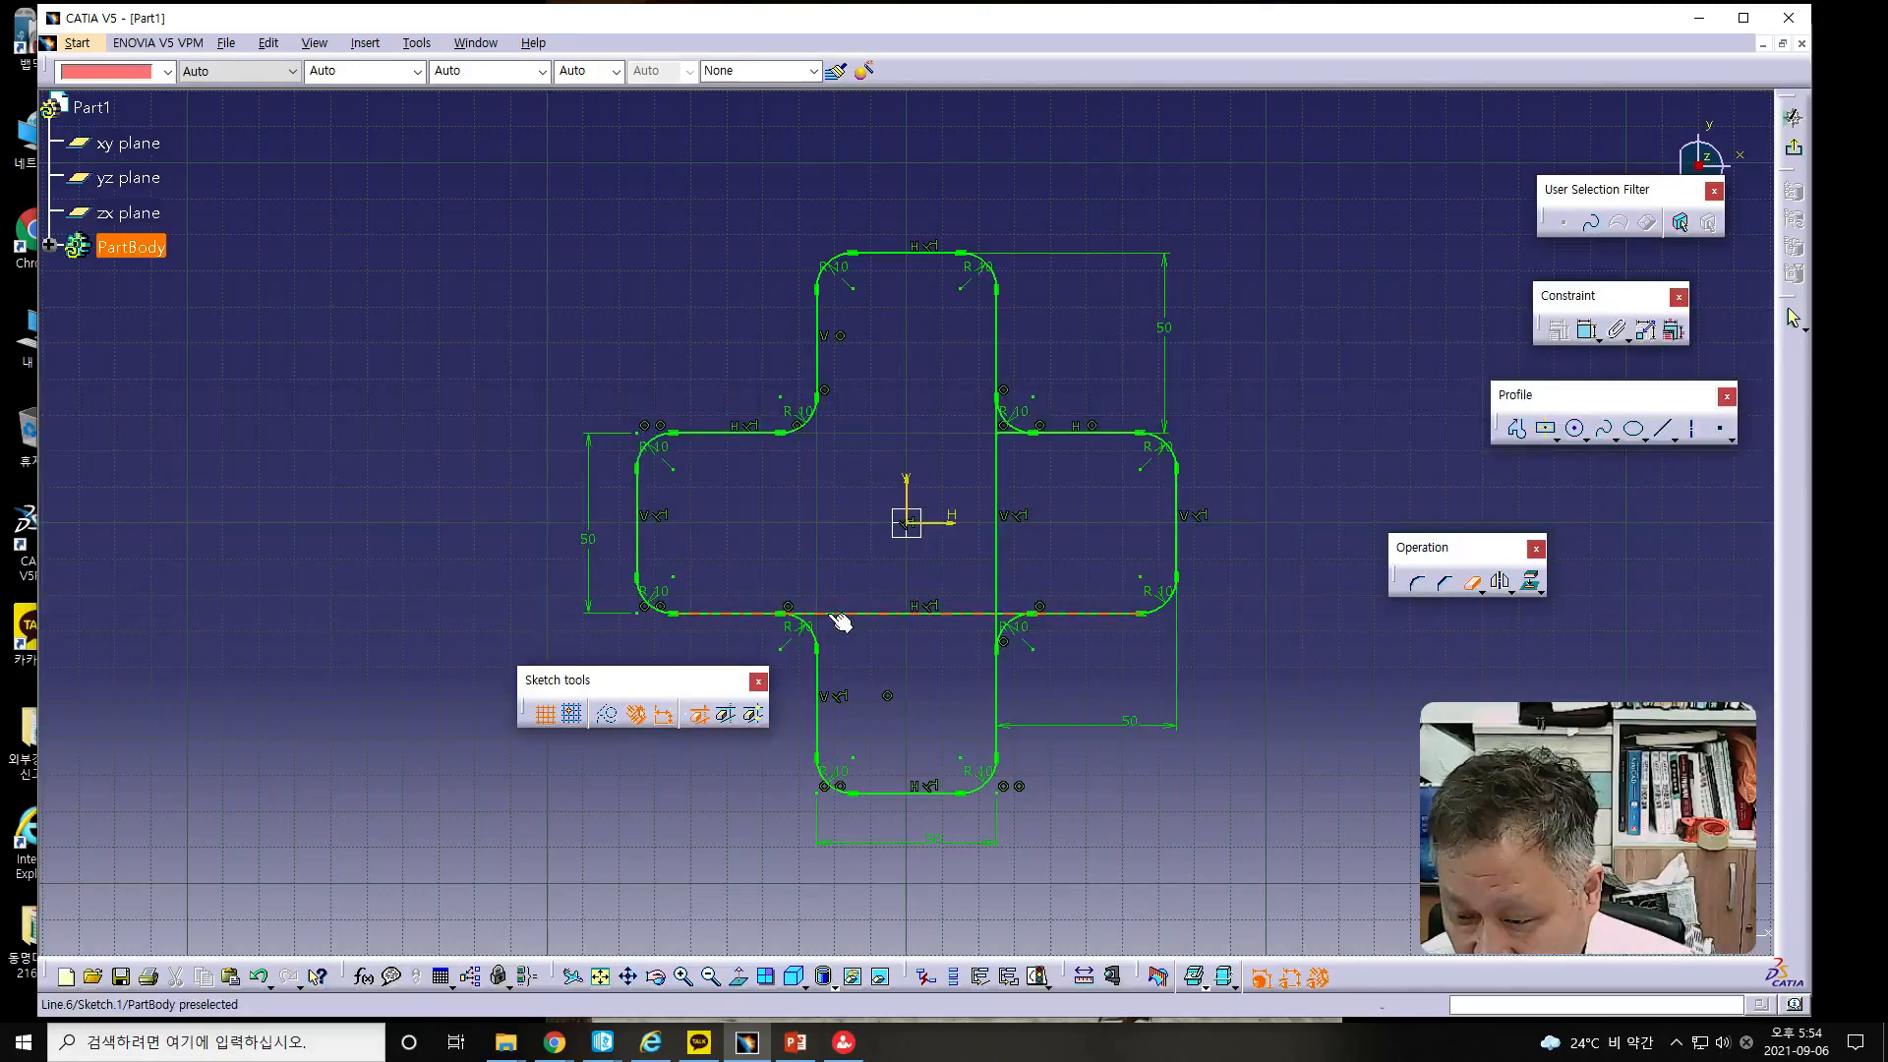
pyautogui.click(880, 613)
pyautogui.click(1472, 583)
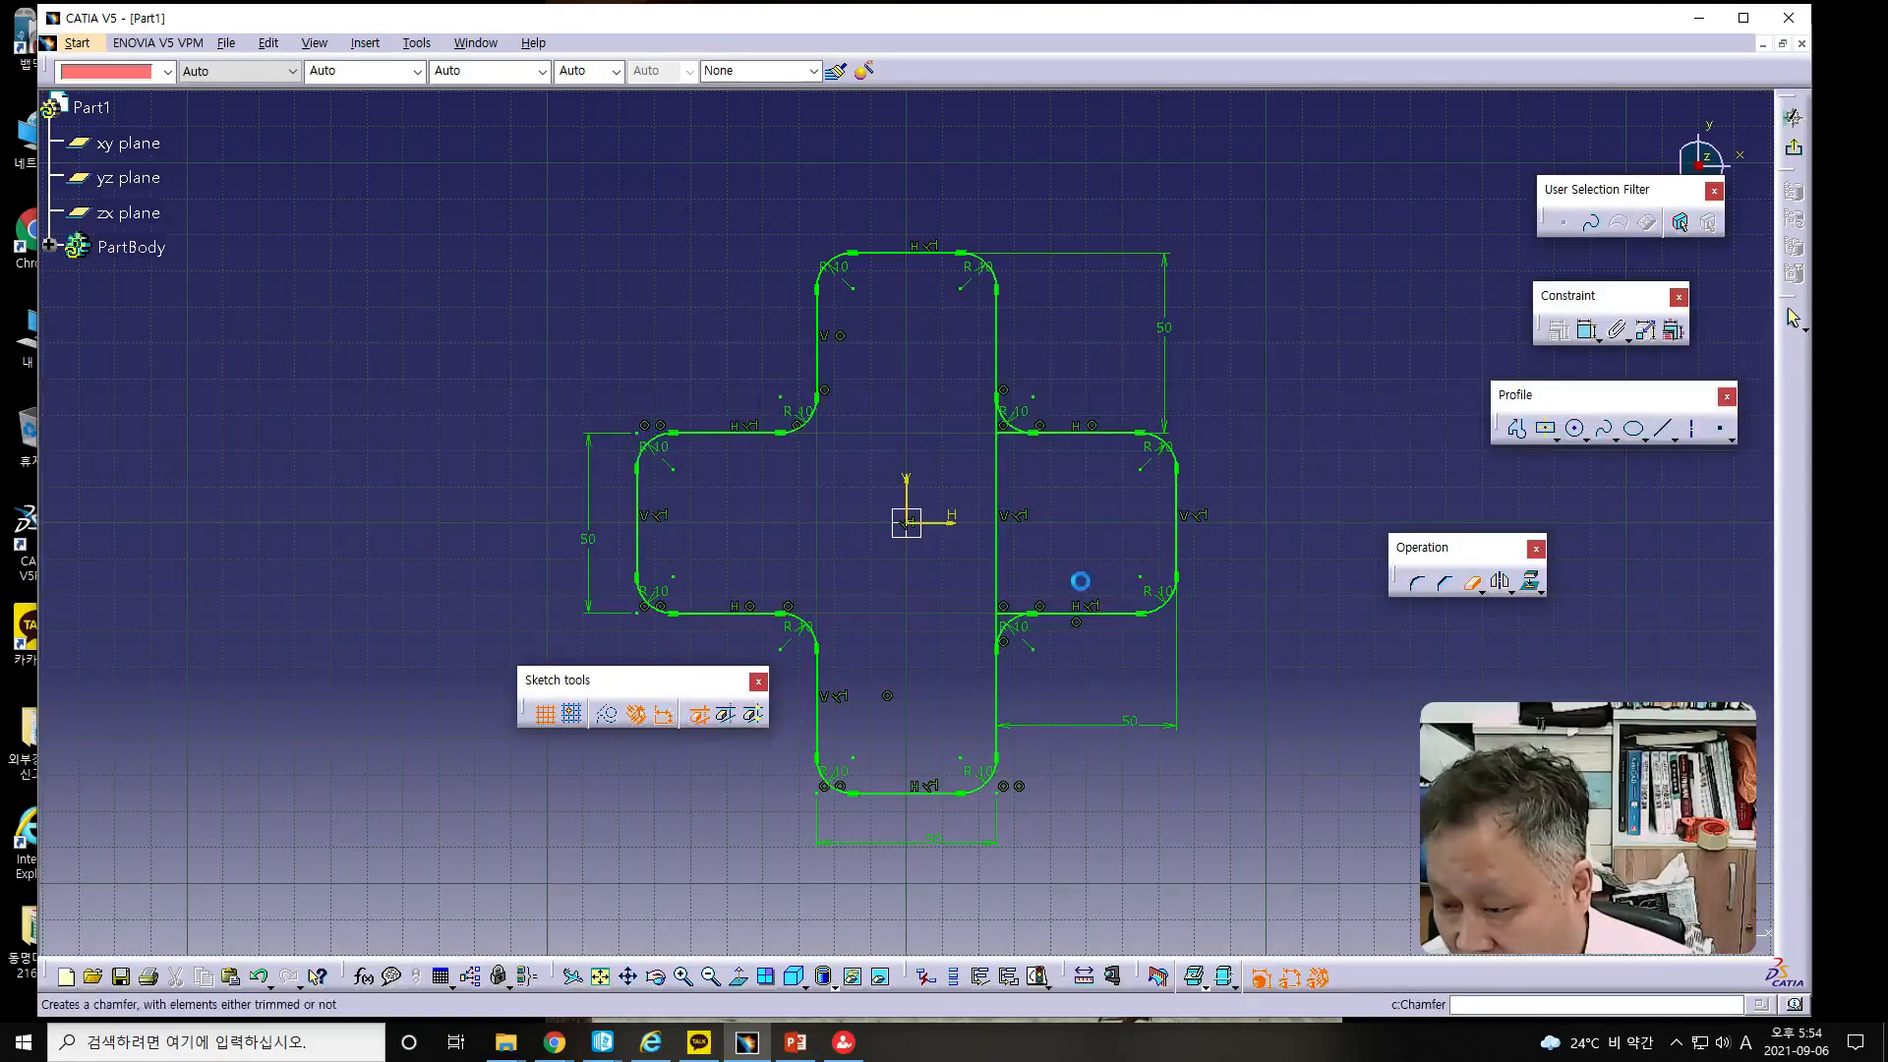
pyautogui.click(999, 588)
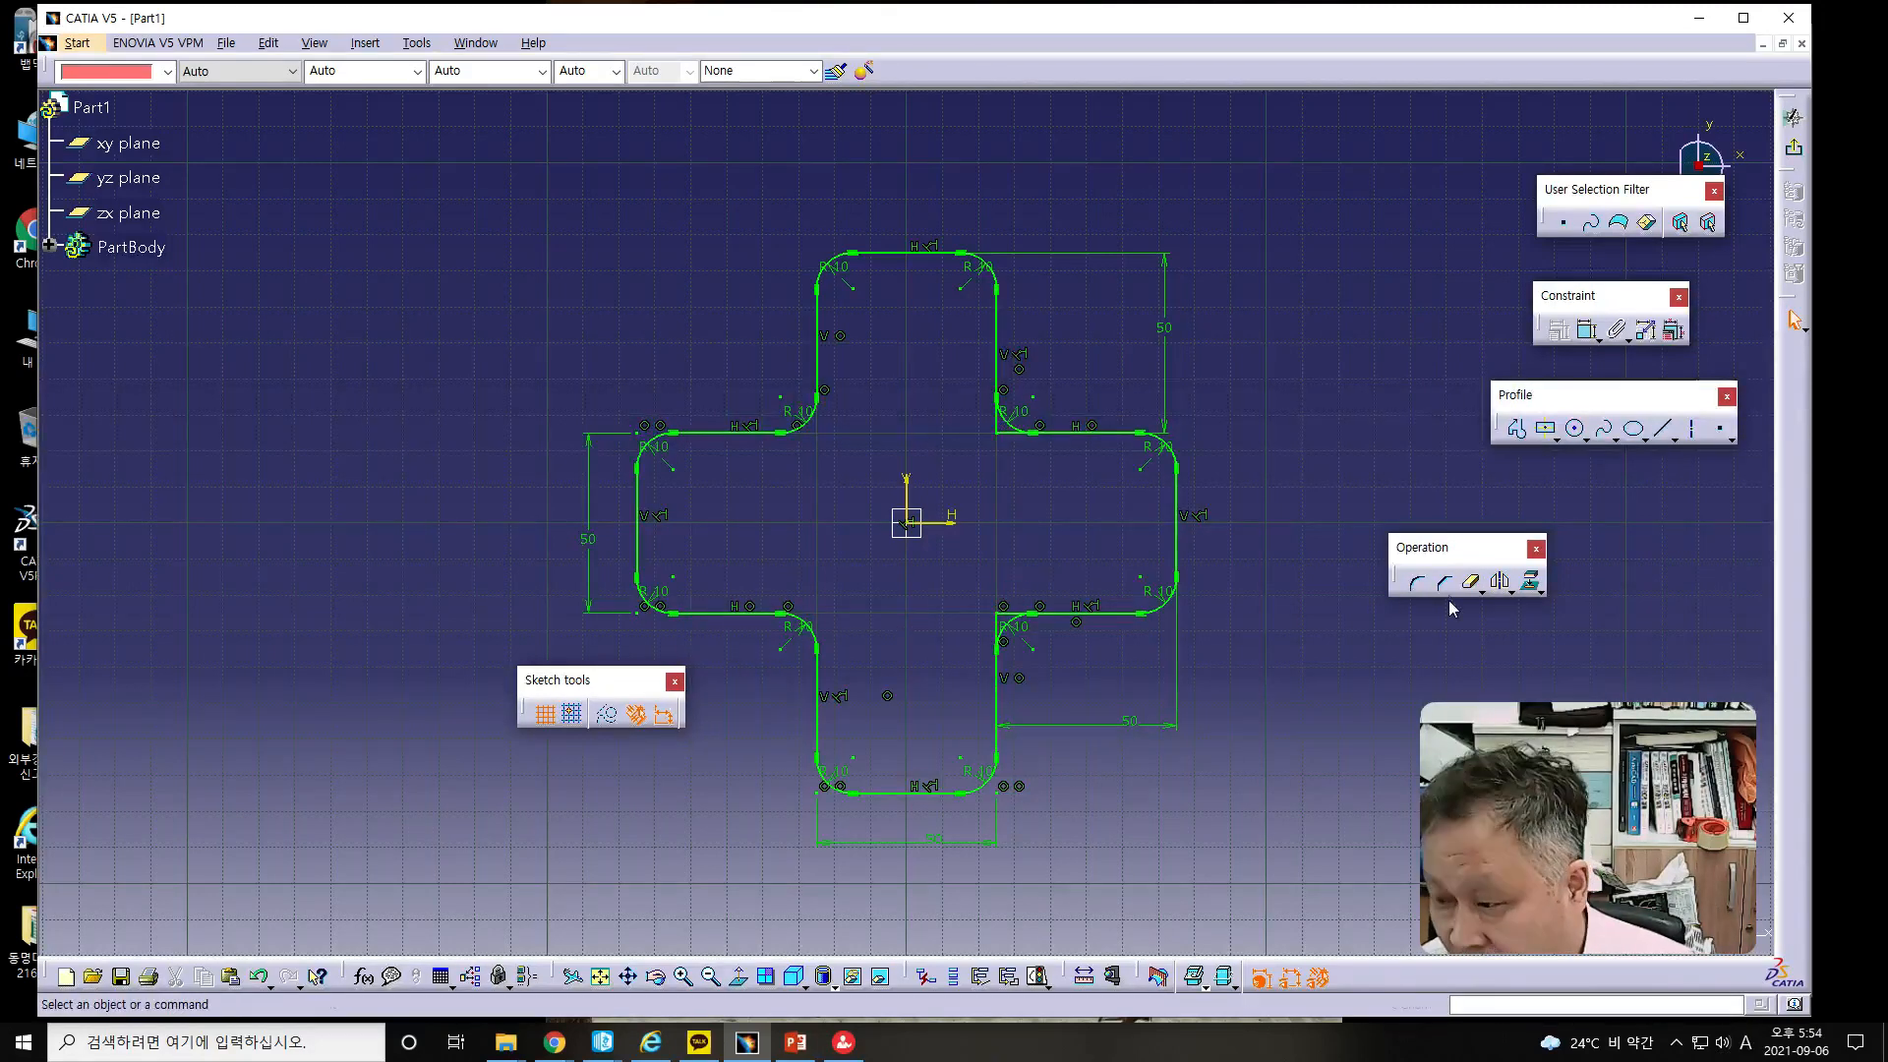
# - Quick Trim the horizontal and vertical line stubs beyond the arc at the upper right inner corner
pyautogui.click(1472, 584)
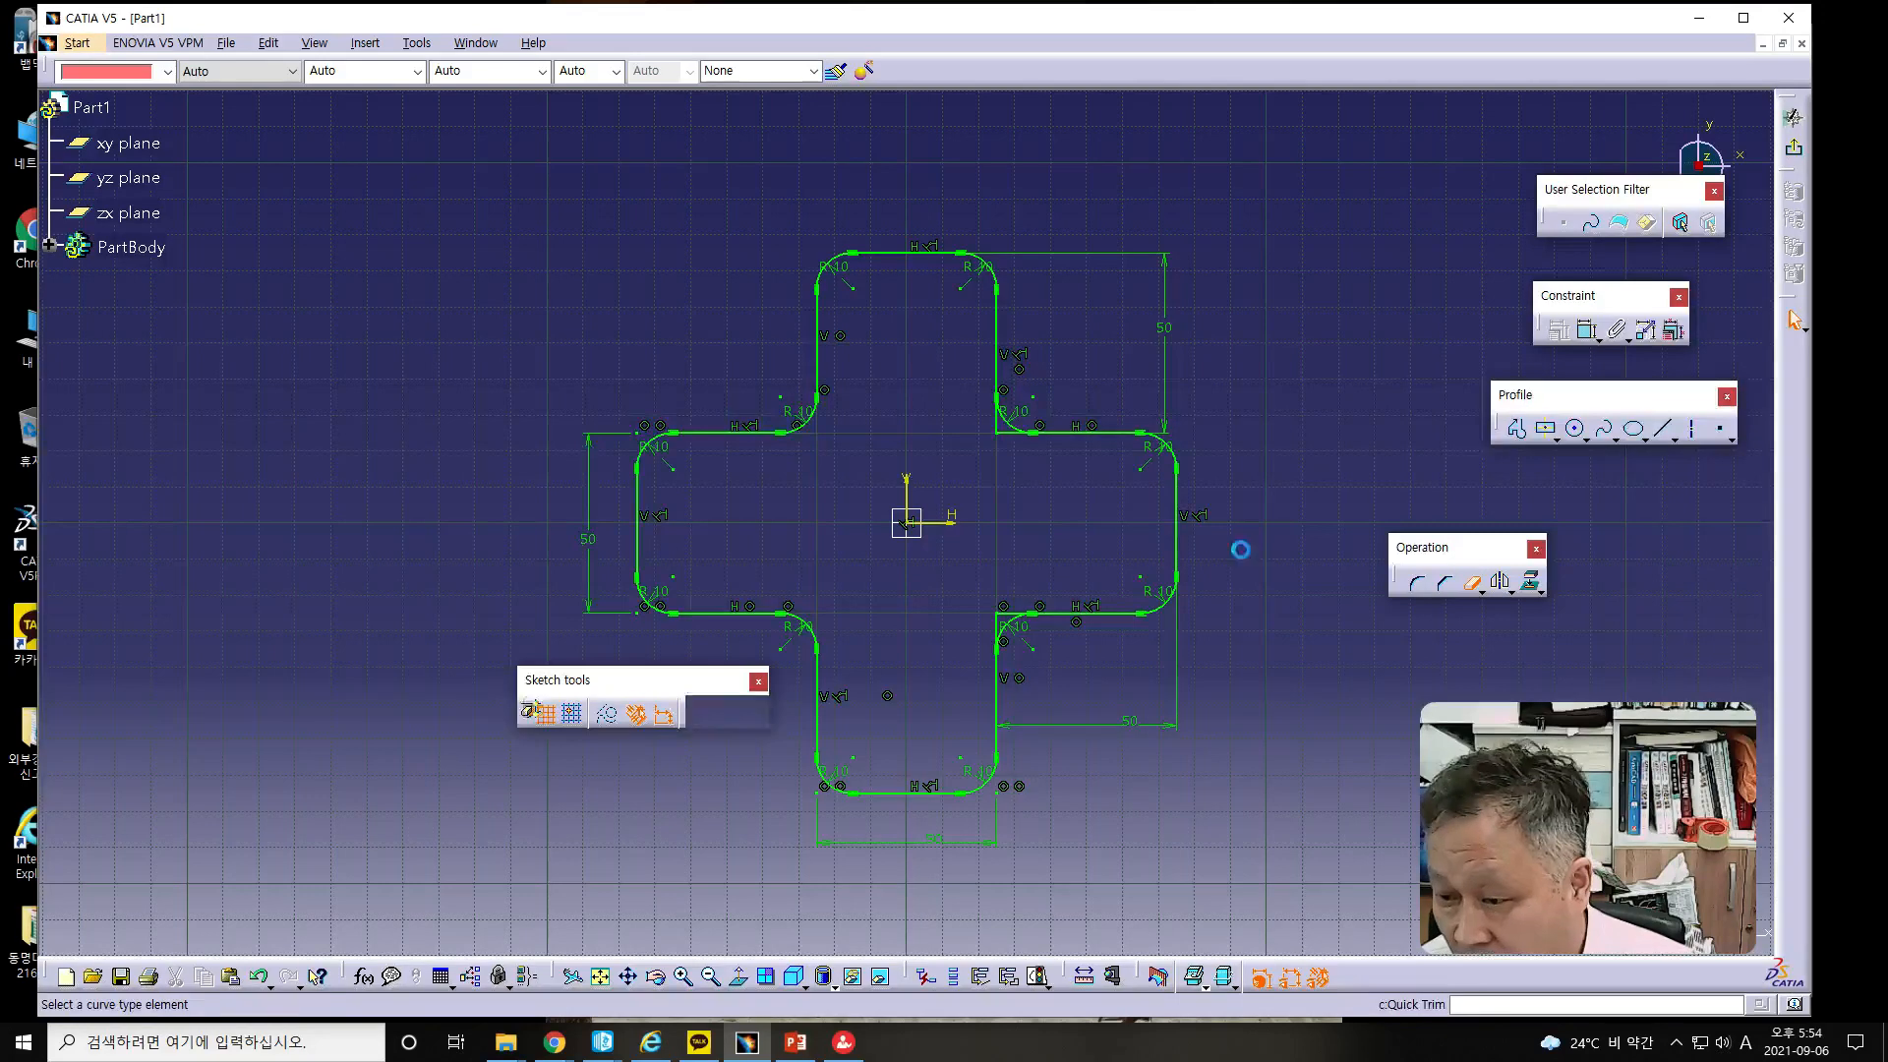
pyautogui.click(1021, 437)
pyautogui.click(1472, 583)
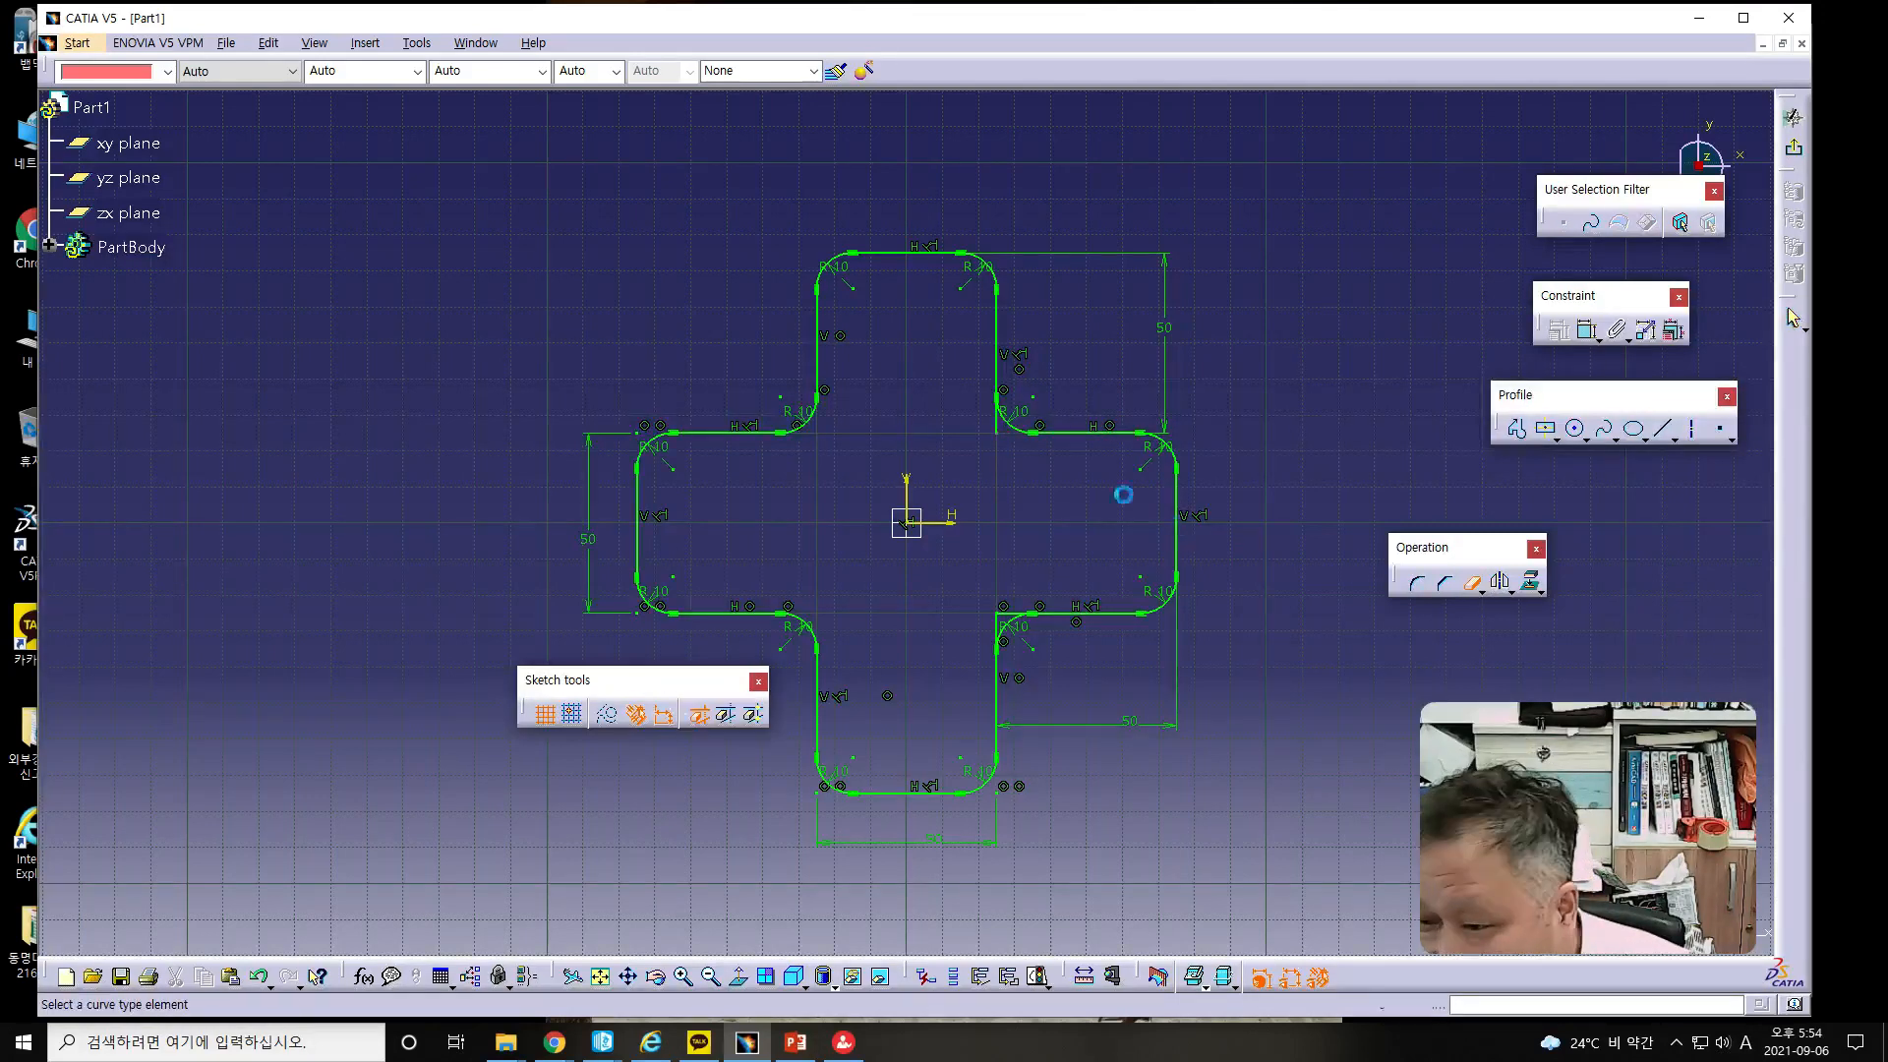
pyautogui.click(995, 424)
# - Quick Trim both line stubs beyond the arc at the lower right inner corner and exit the sketch
pyautogui.click(1472, 583)
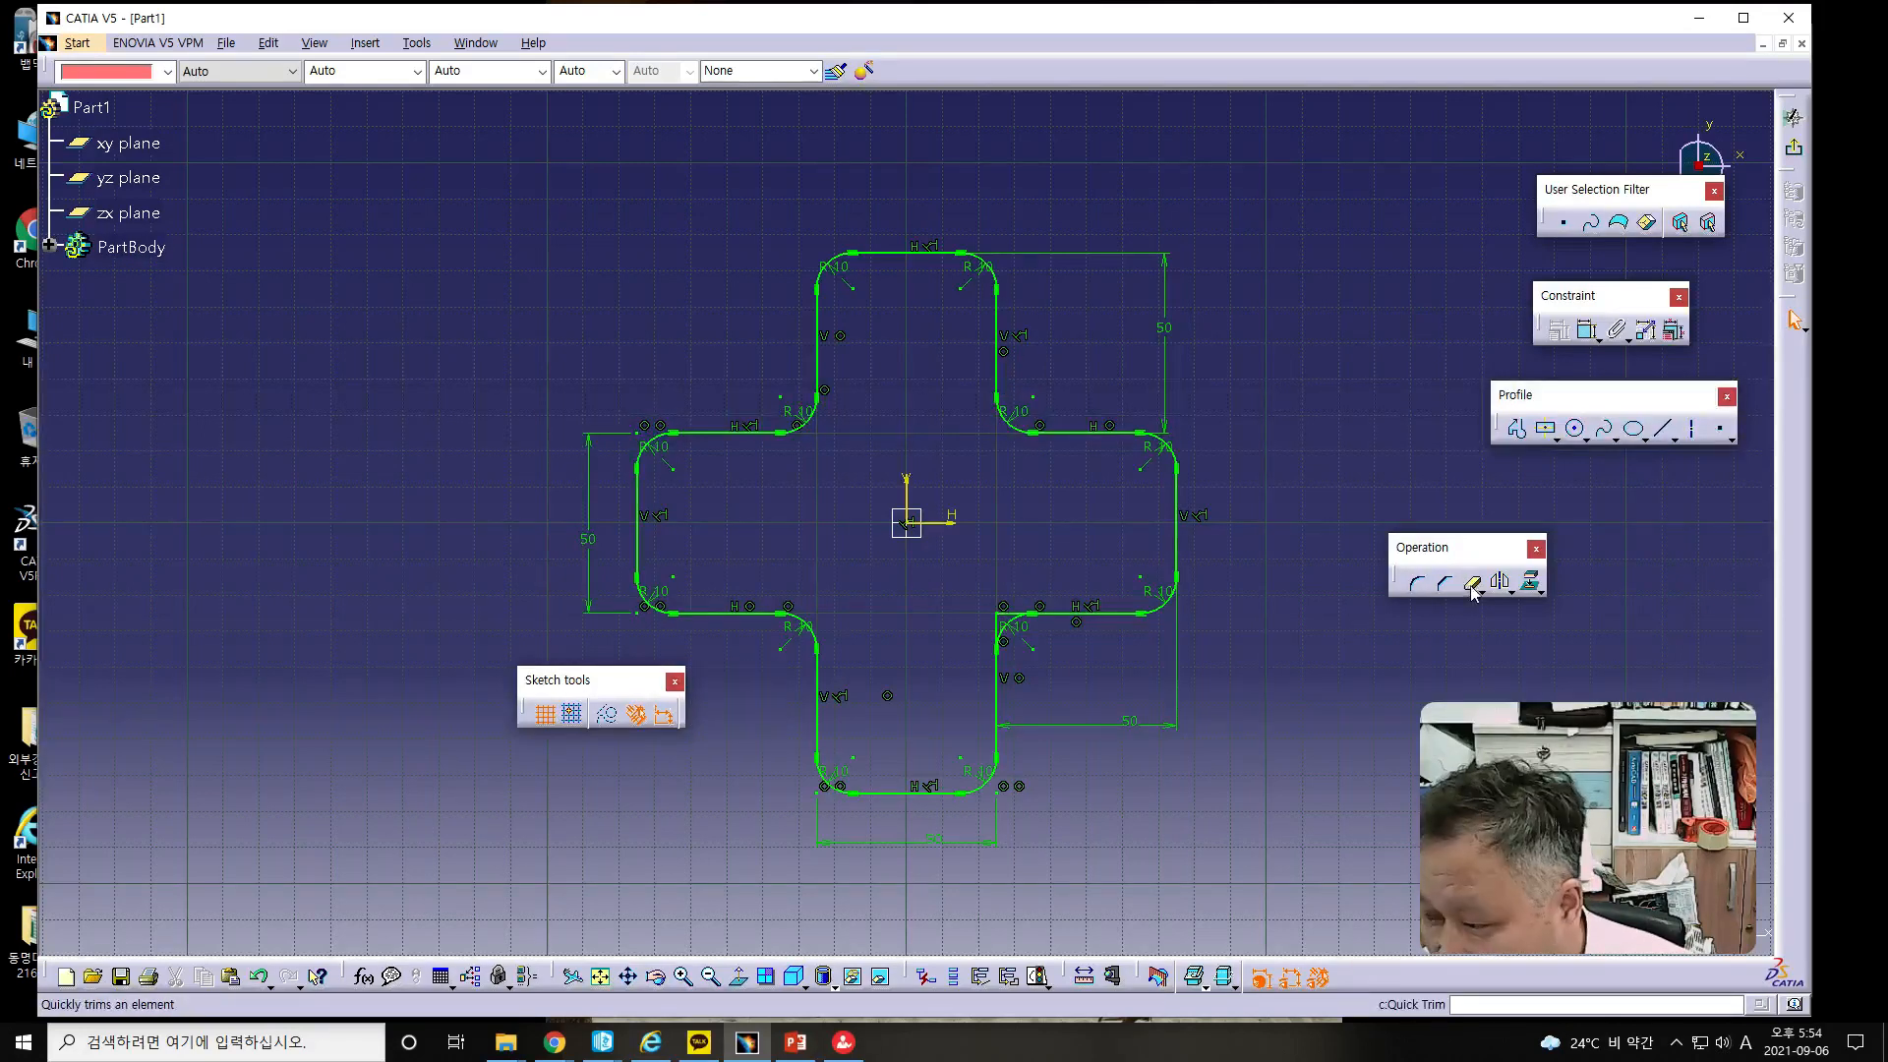
pyautogui.click(1009, 630)
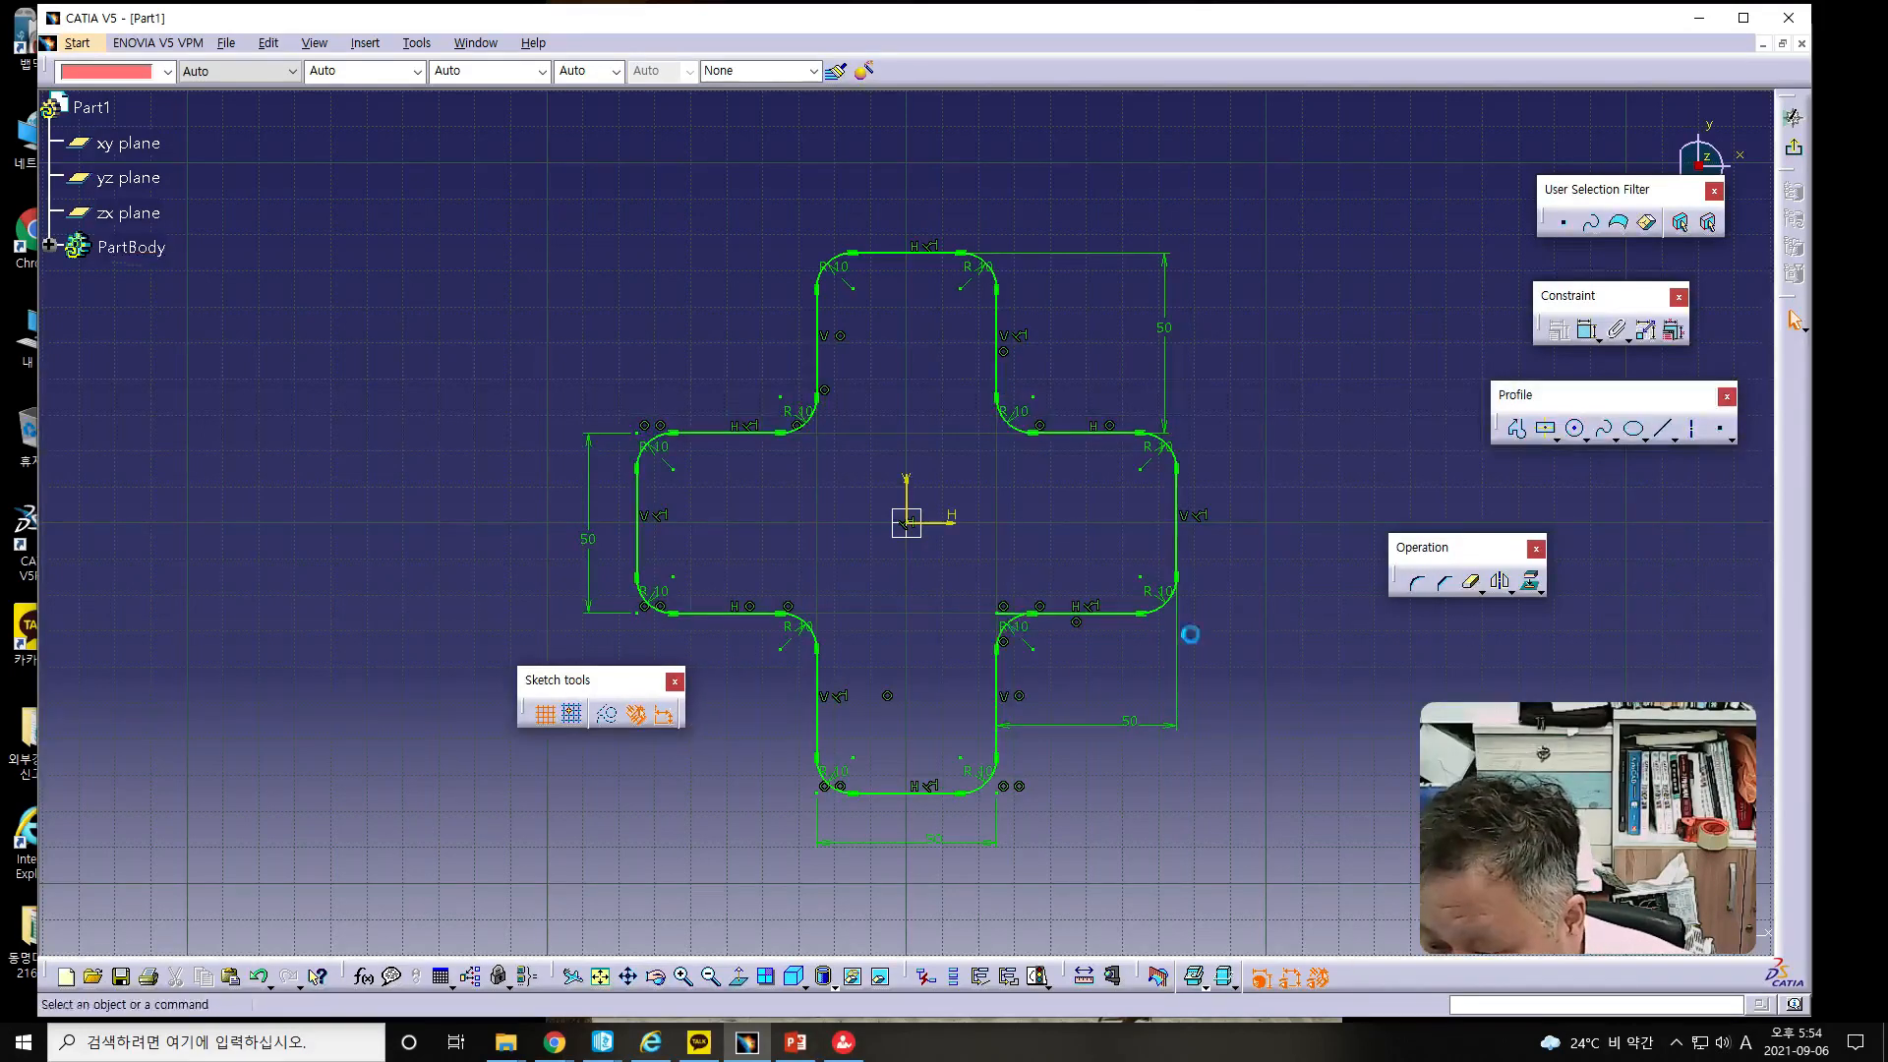
pyautogui.click(1479, 588)
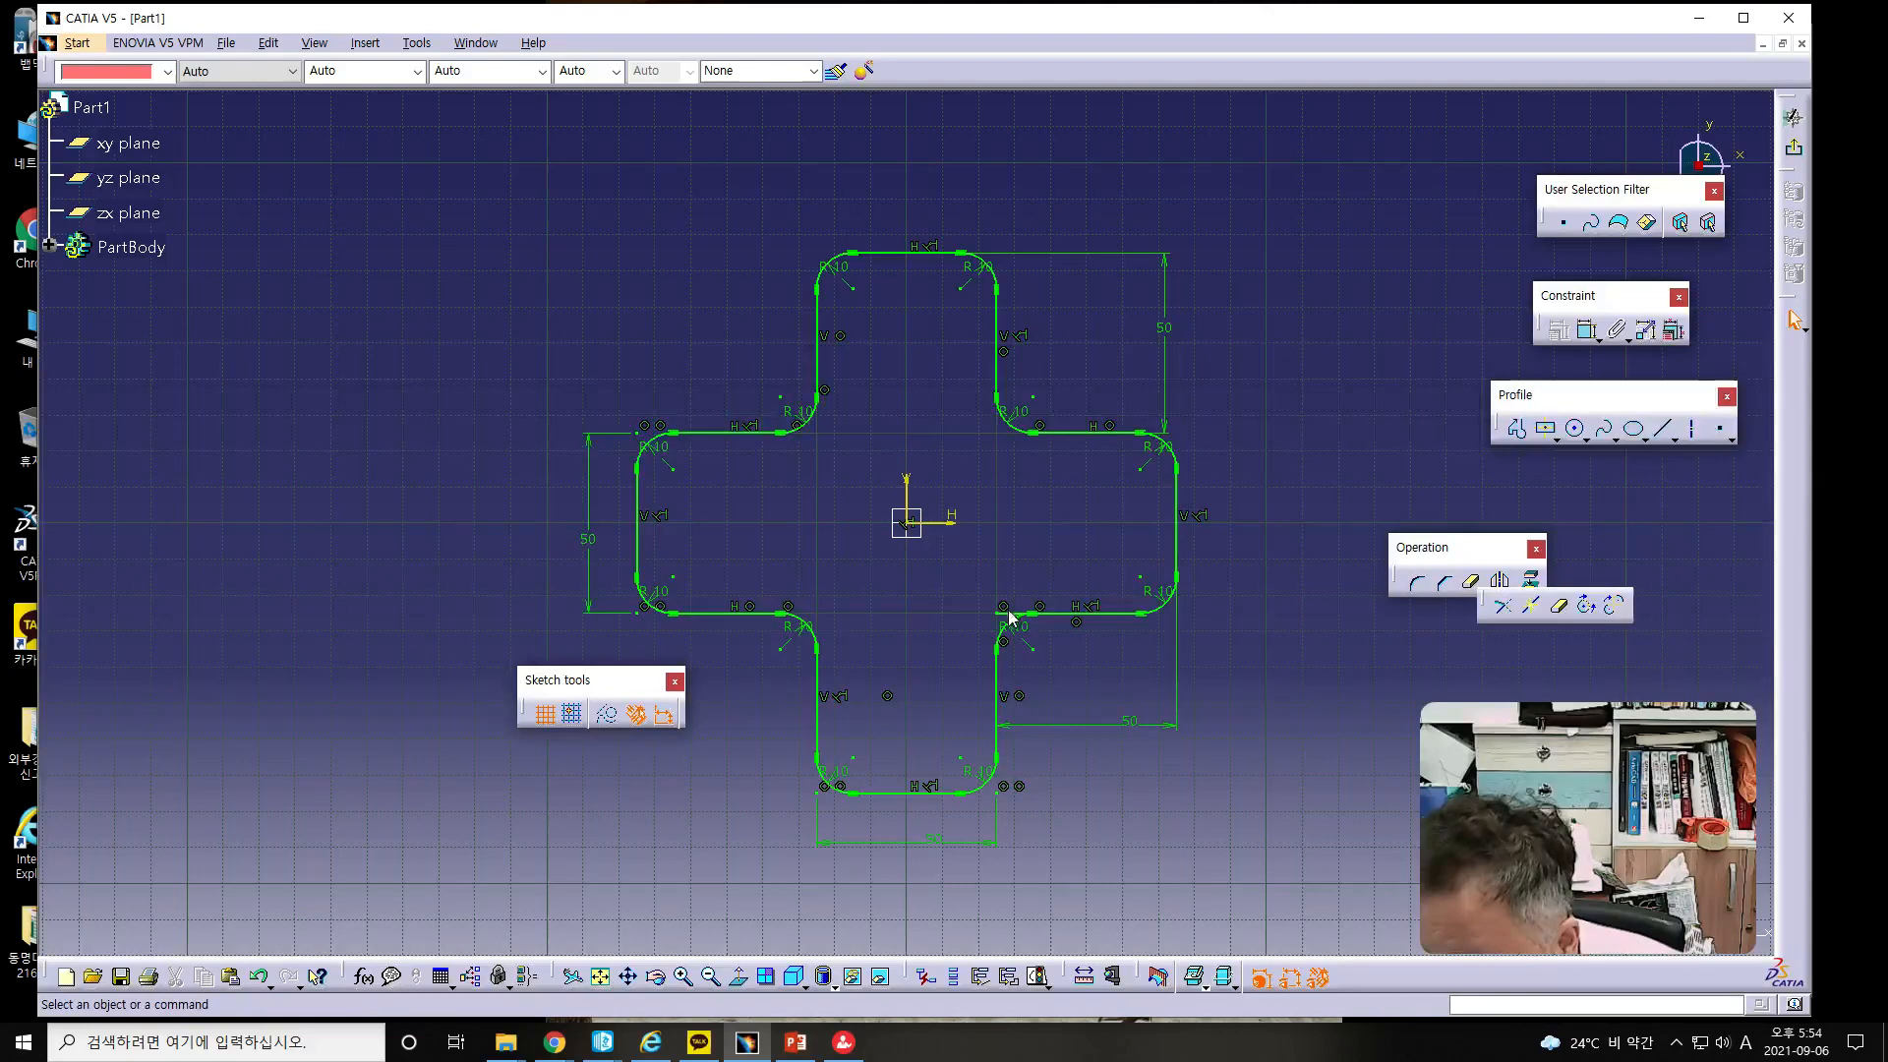
pyautogui.click(1561, 610)
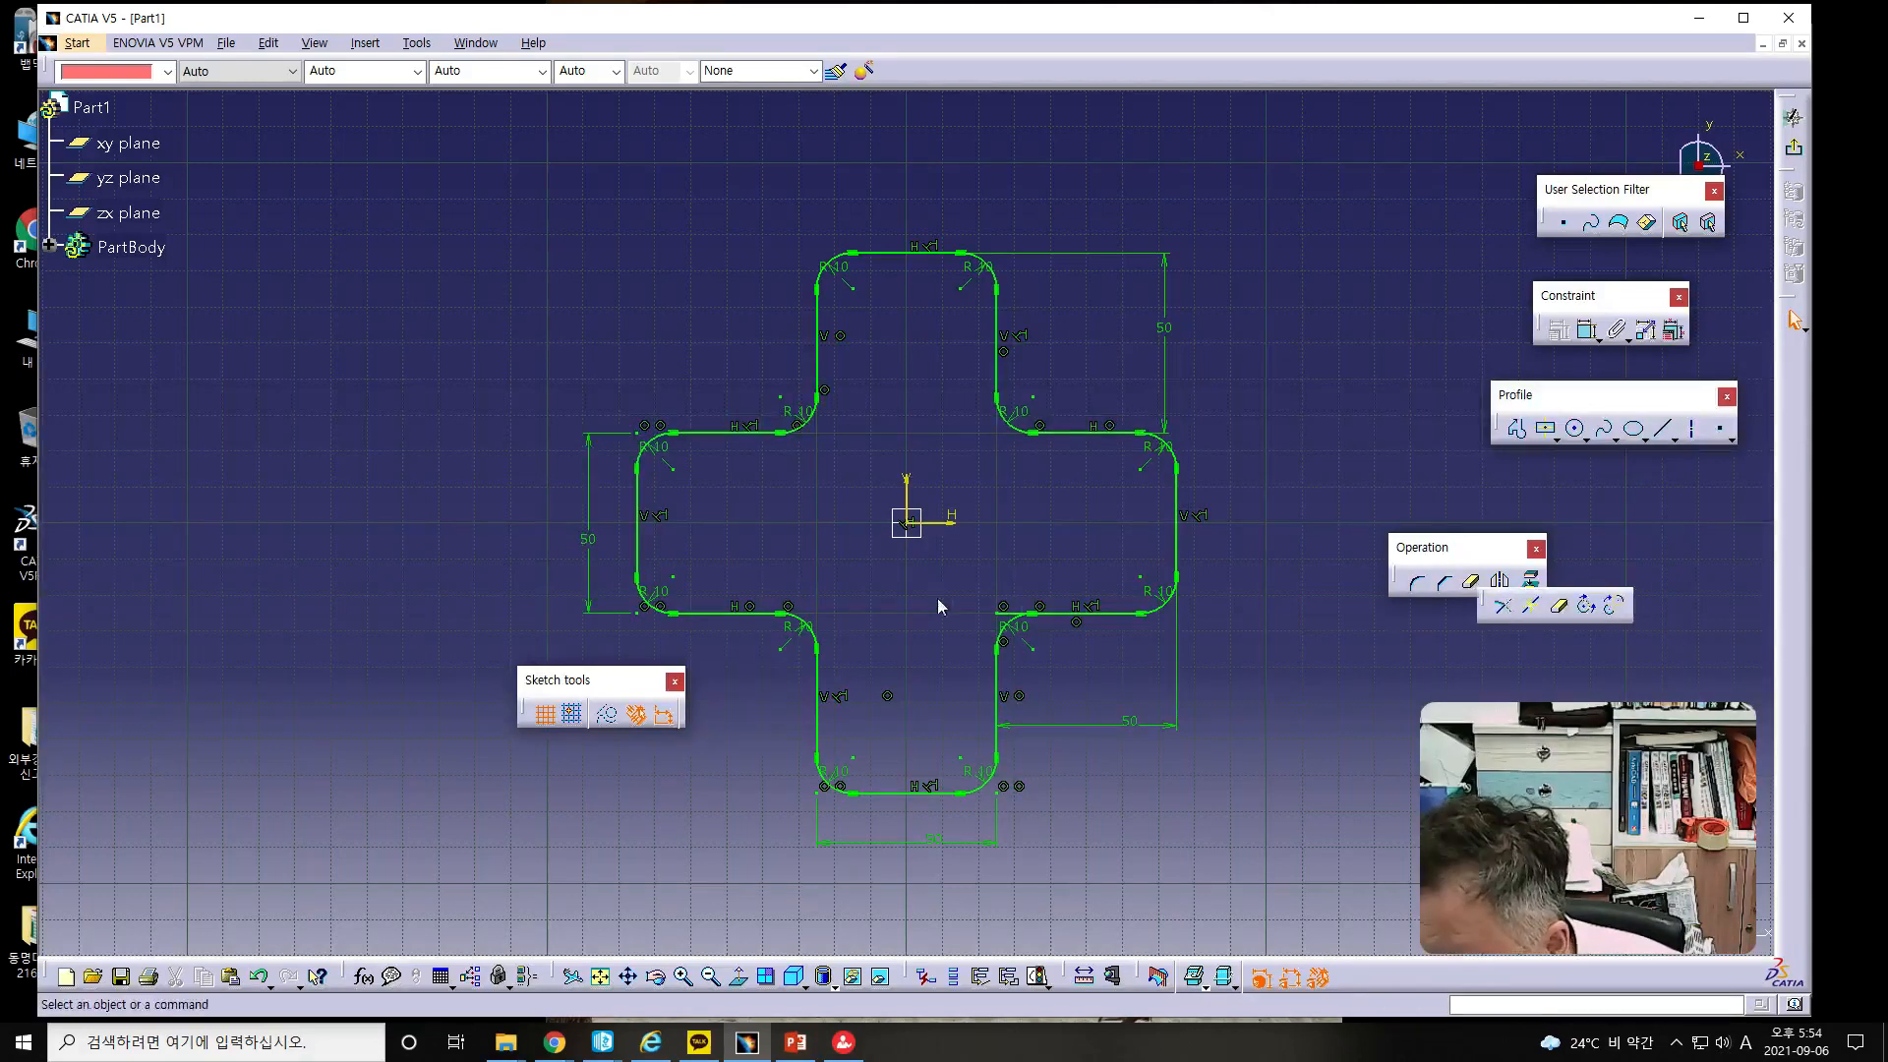
pyautogui.click(1005, 630)
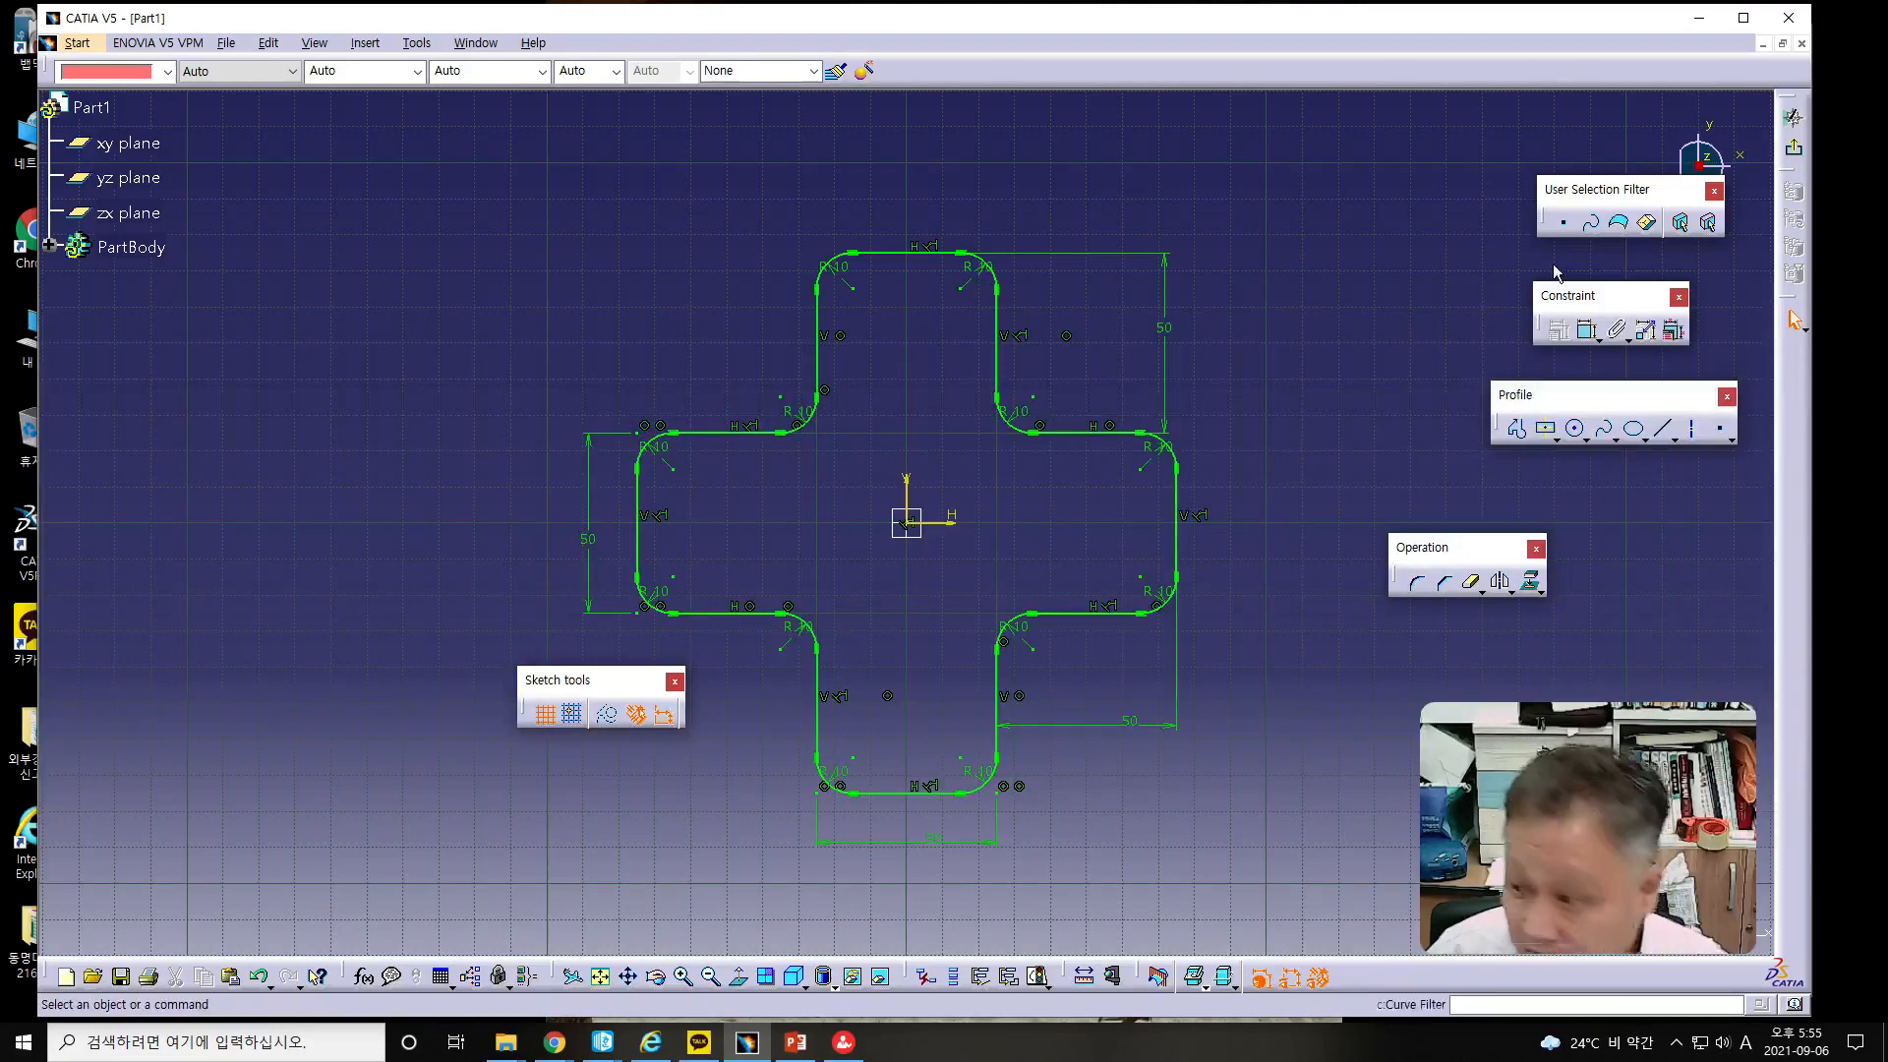
pyautogui.click(1792, 152)
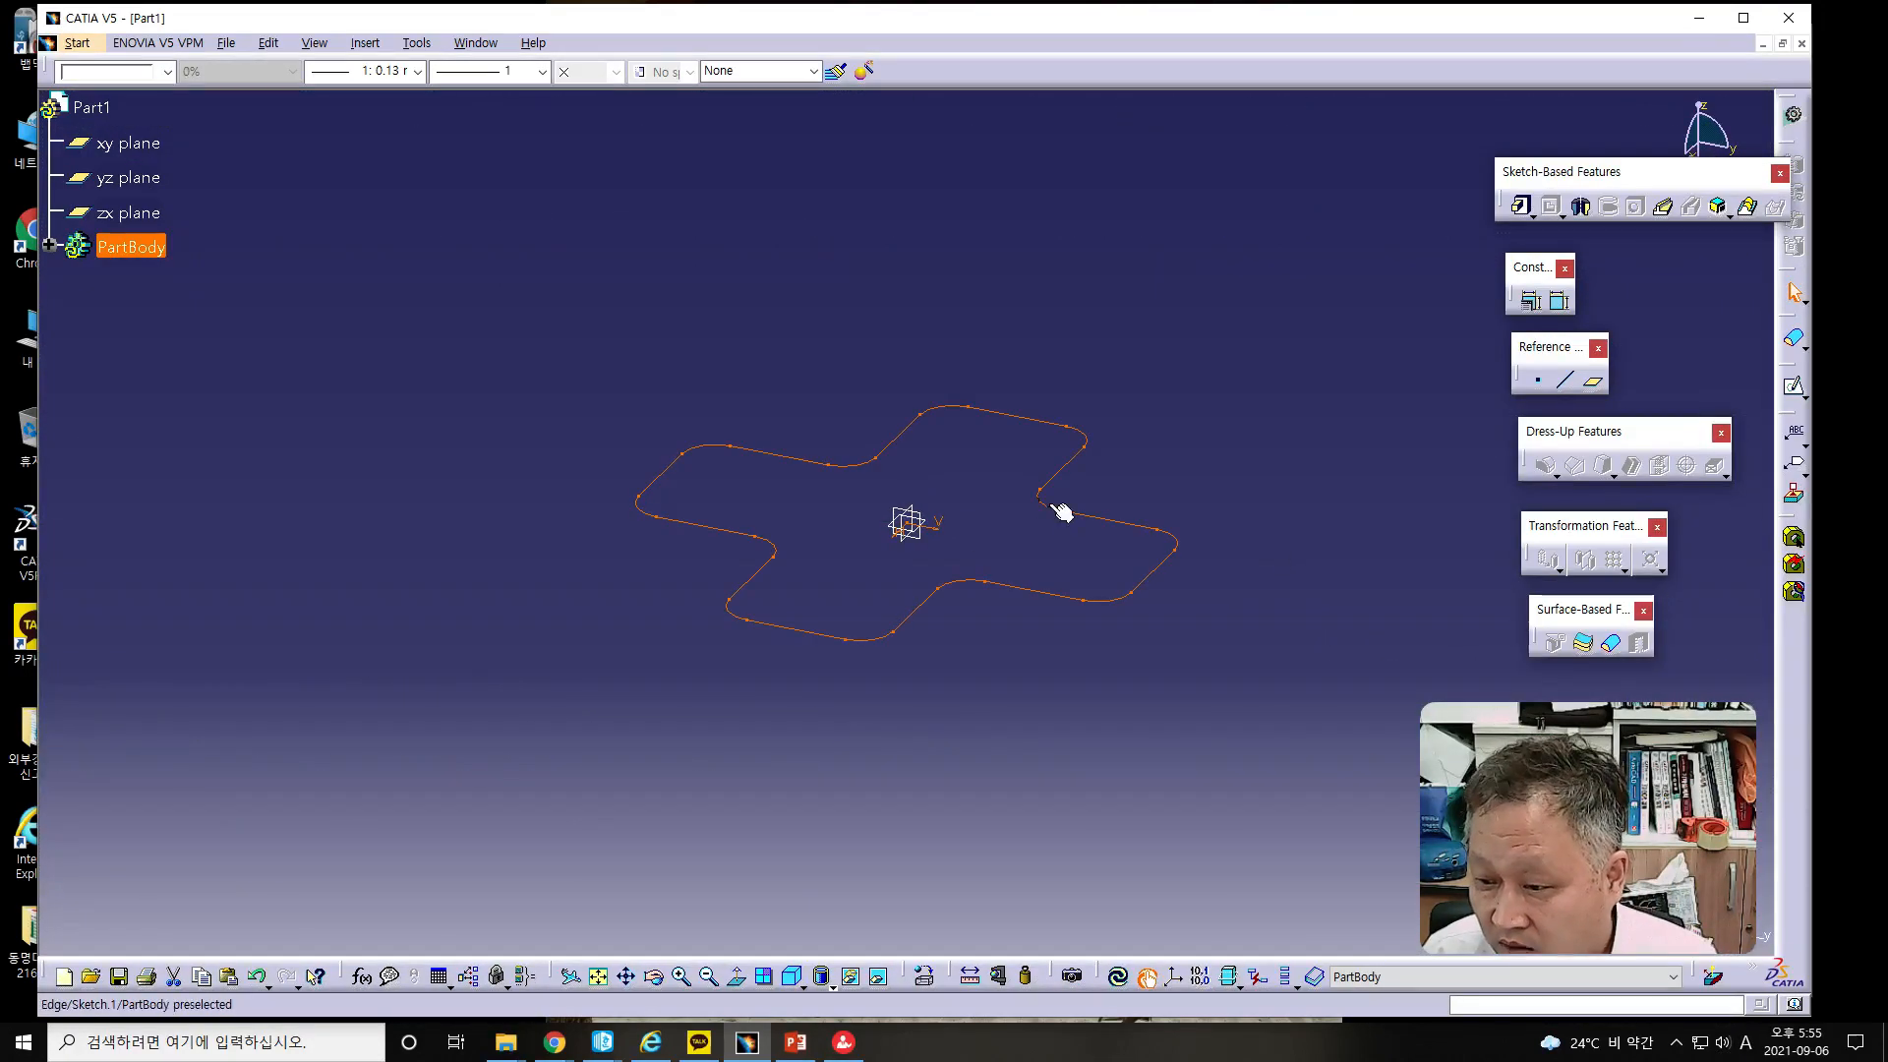
# - Reopen the cross sketch, check with Sketch Analysis whether its profile is closed, and return to the part
pyautogui.doubleClick(1052, 504)
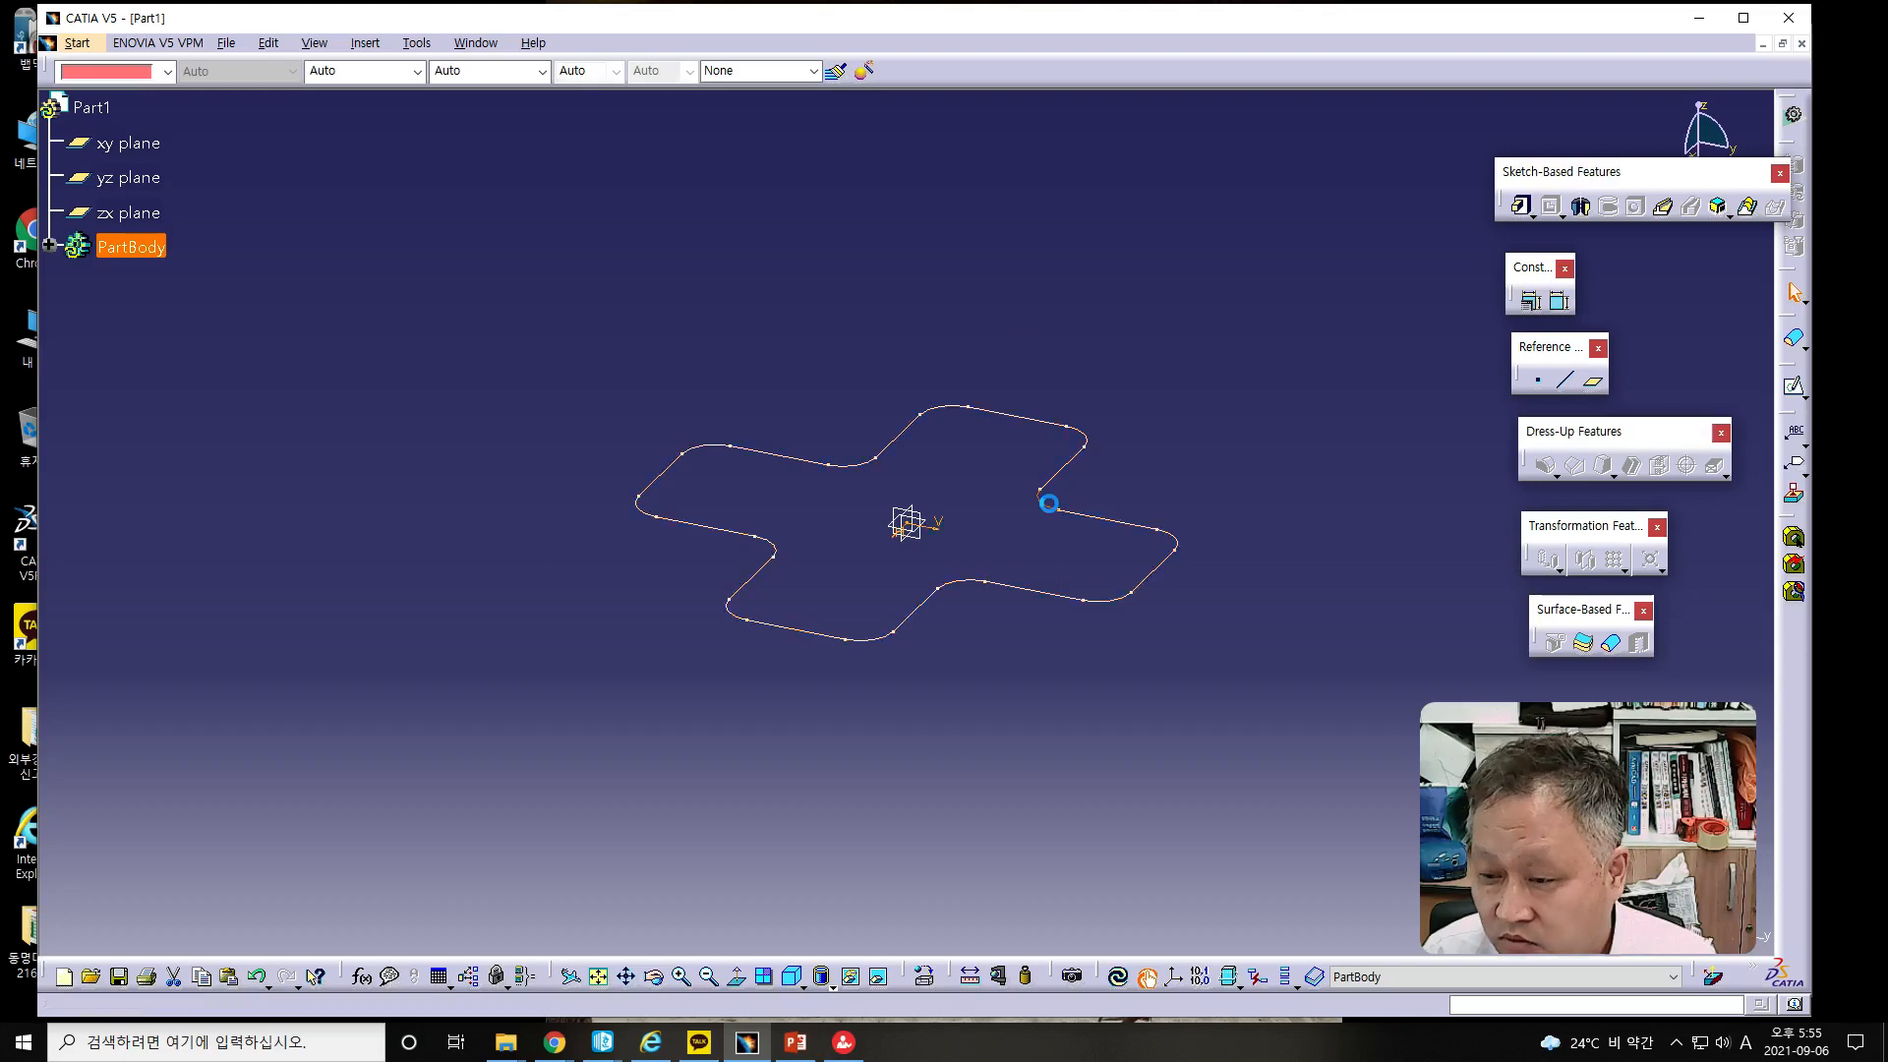
pyautogui.click(416, 44)
pyautogui.click(439, 340)
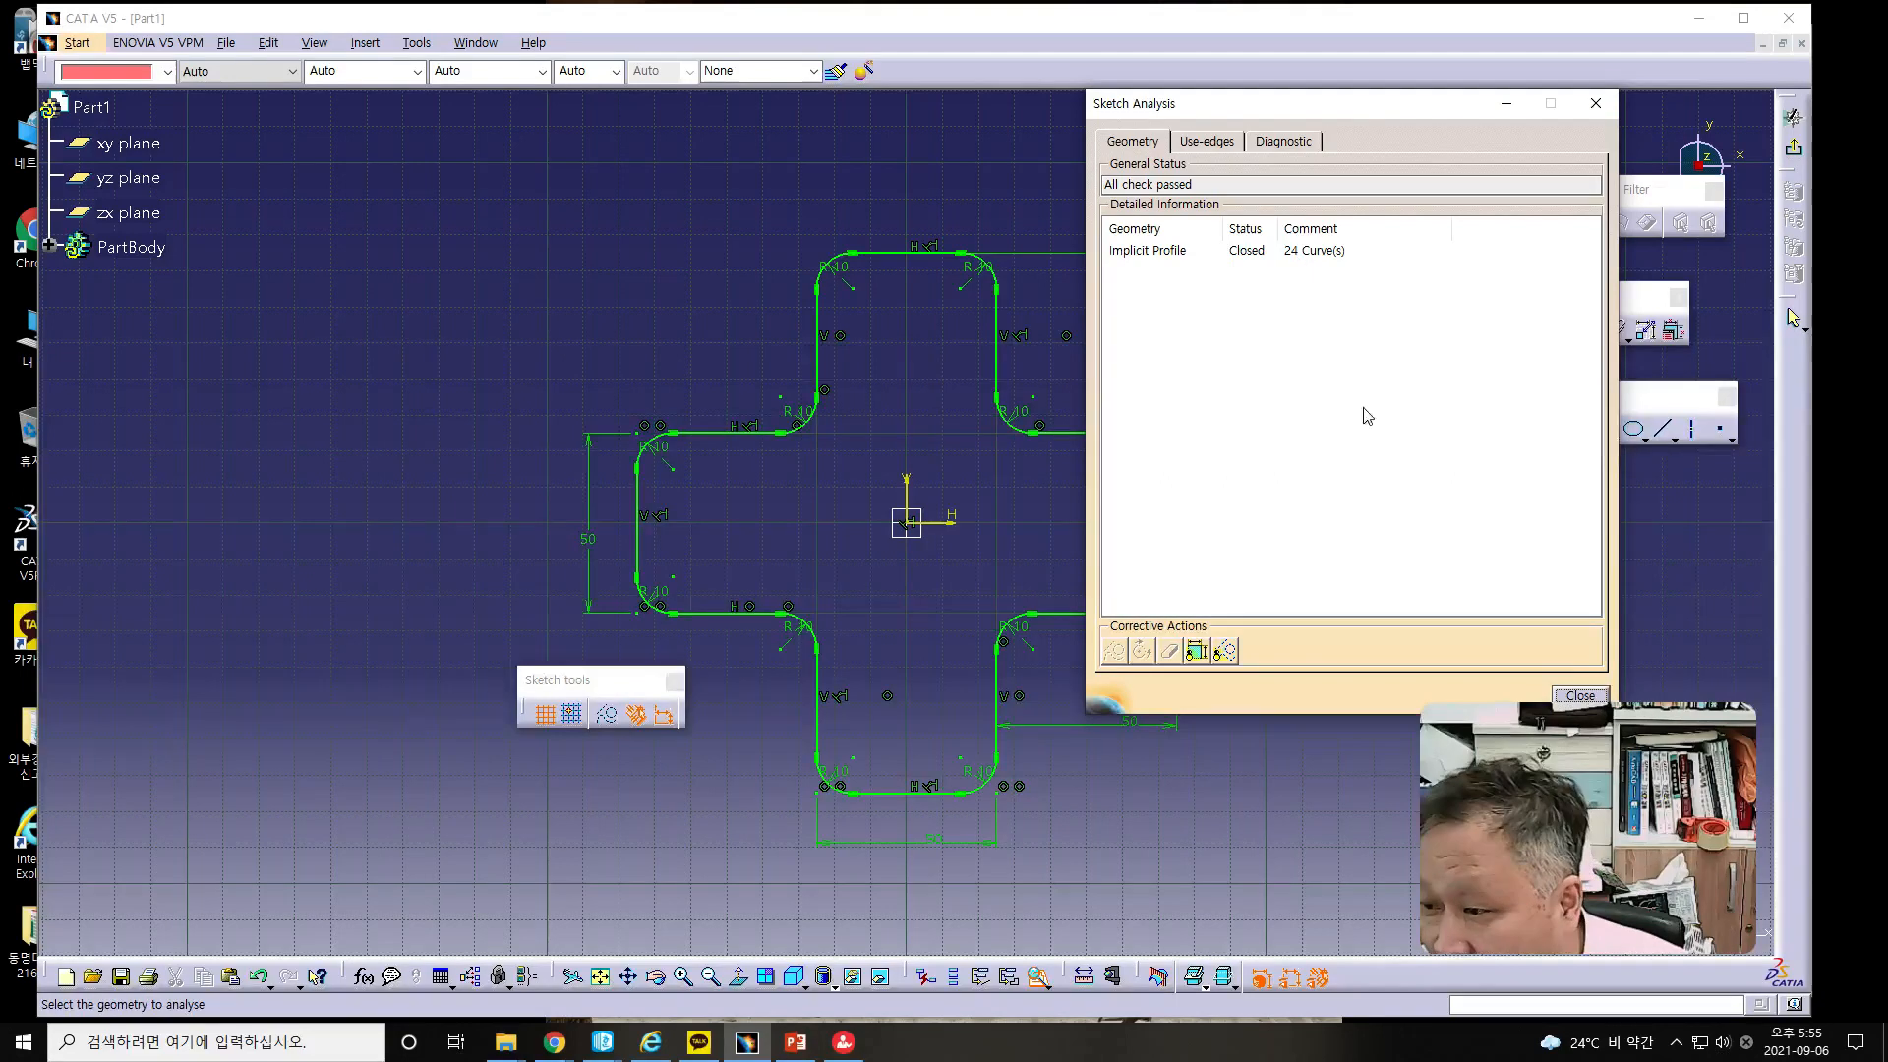
pyautogui.click(1580, 696)
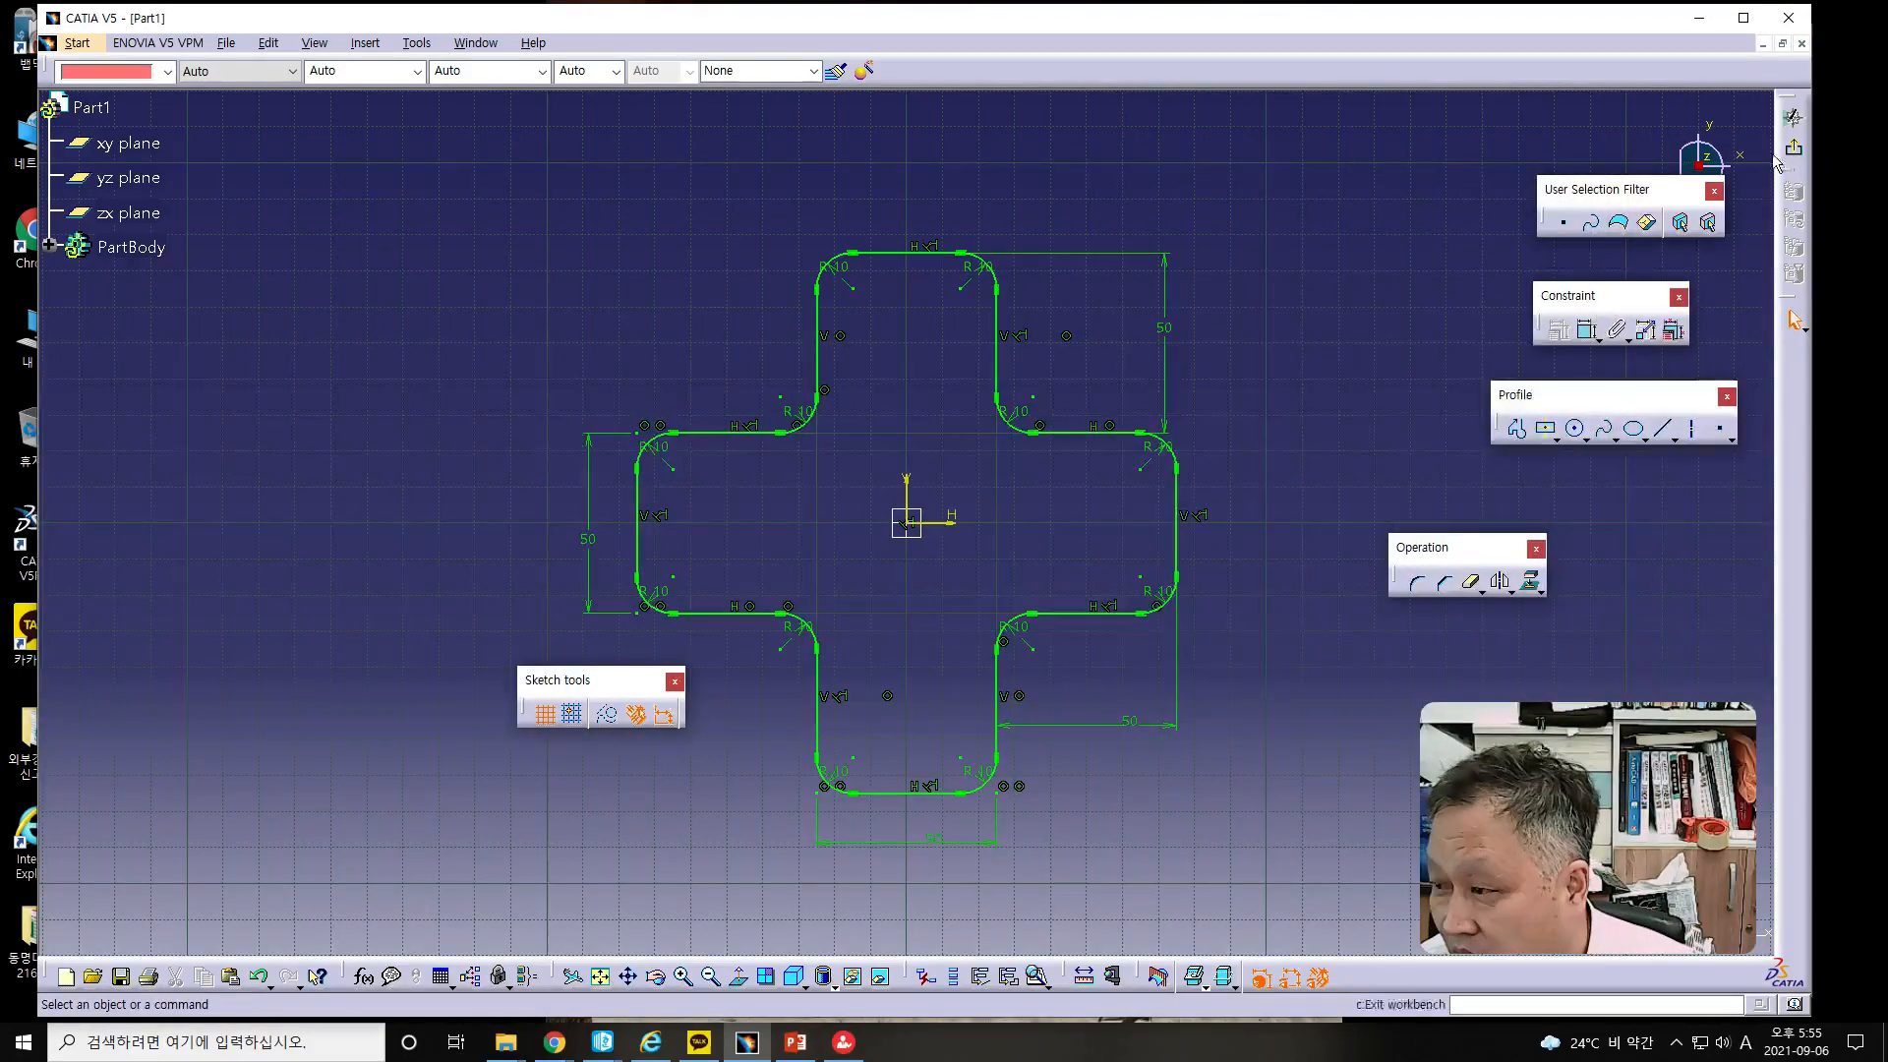
pyautogui.click(1793, 148)
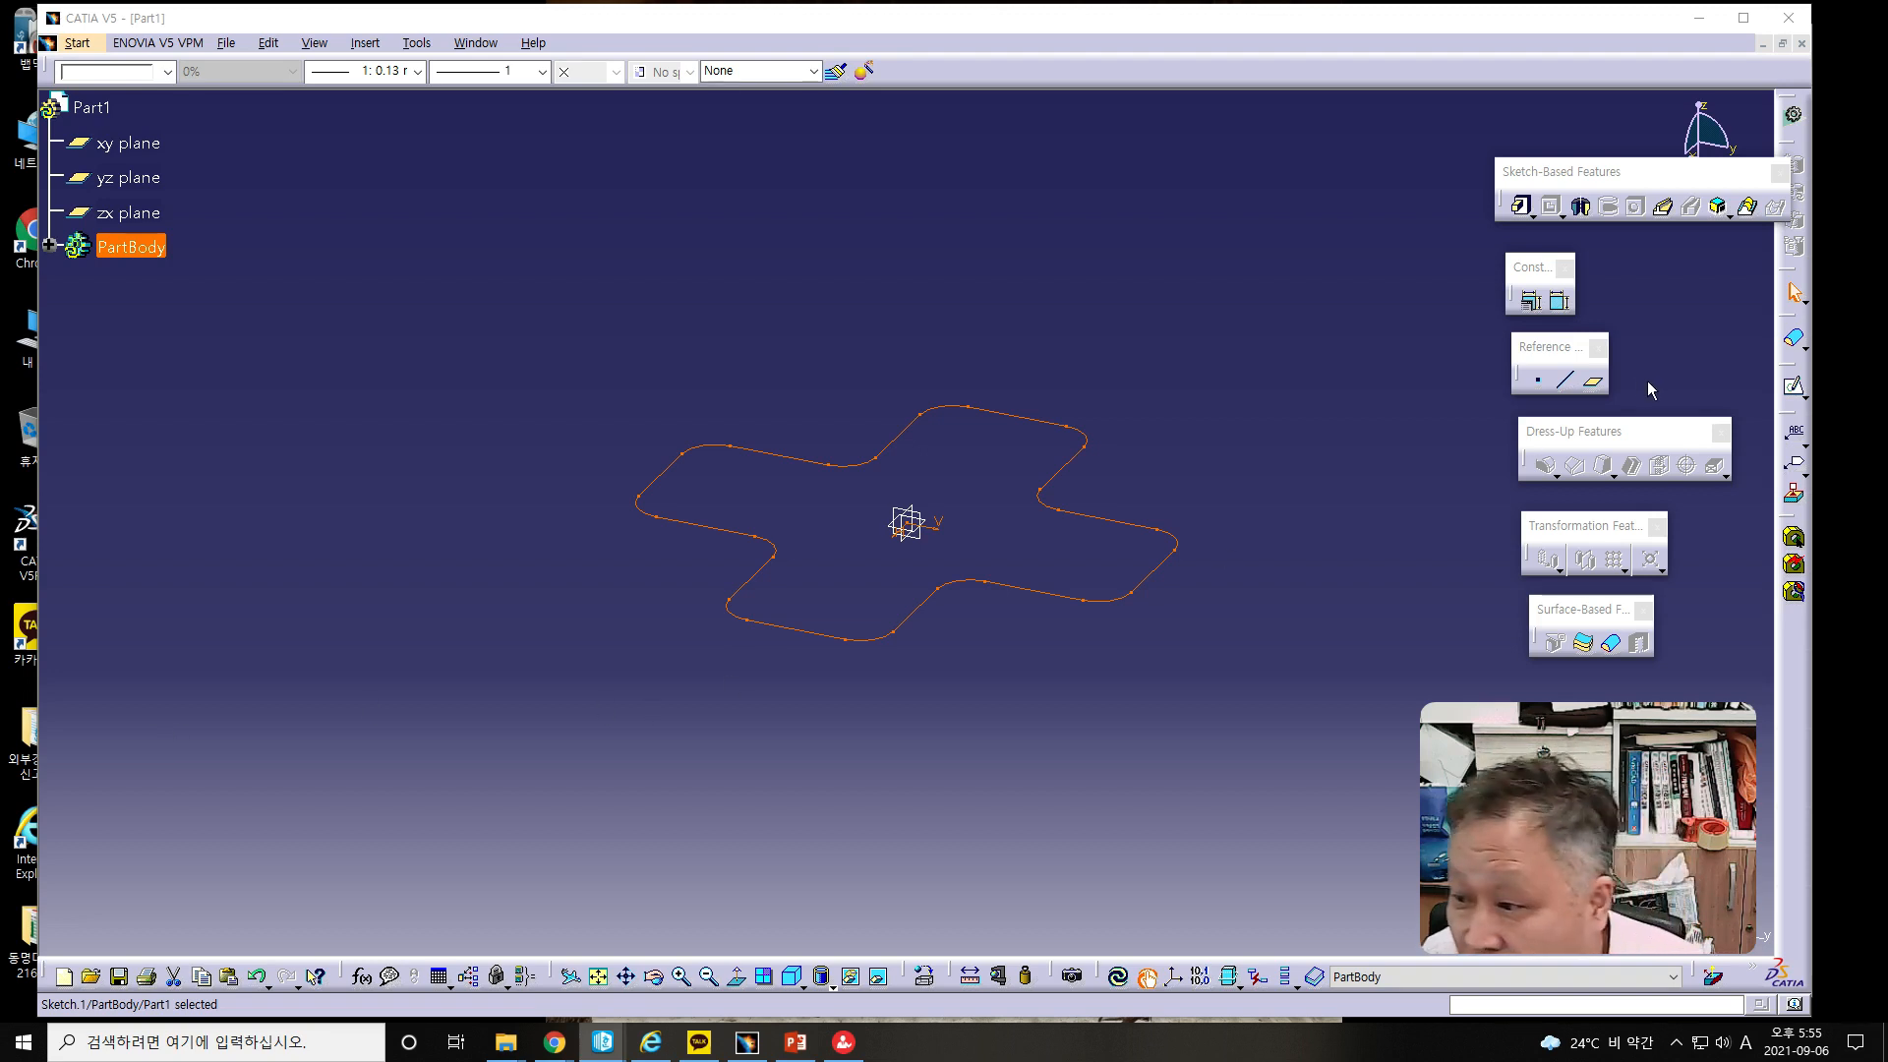
# - Create a reference plane with the Offset from plane type, offset above the xy plane
pyautogui.click(1592, 380)
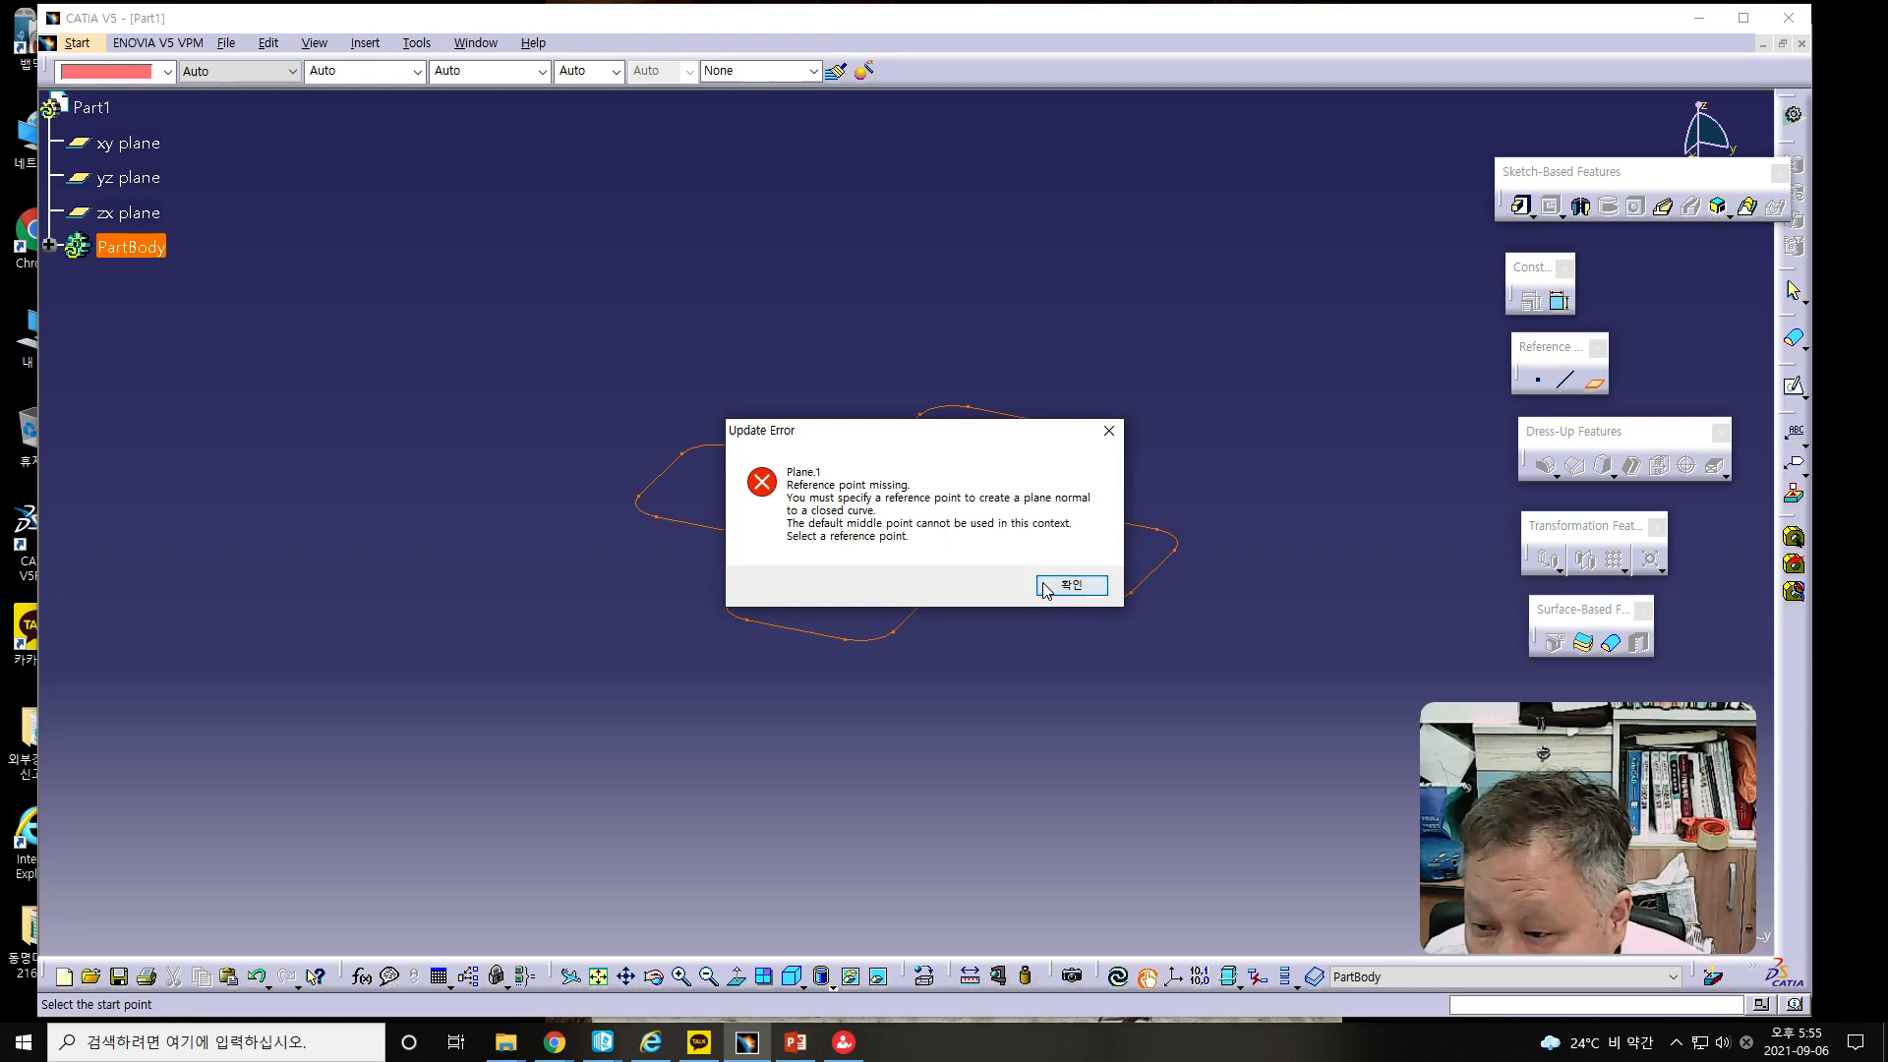
pyautogui.click(1044, 586)
pyautogui.click(1231, 516)
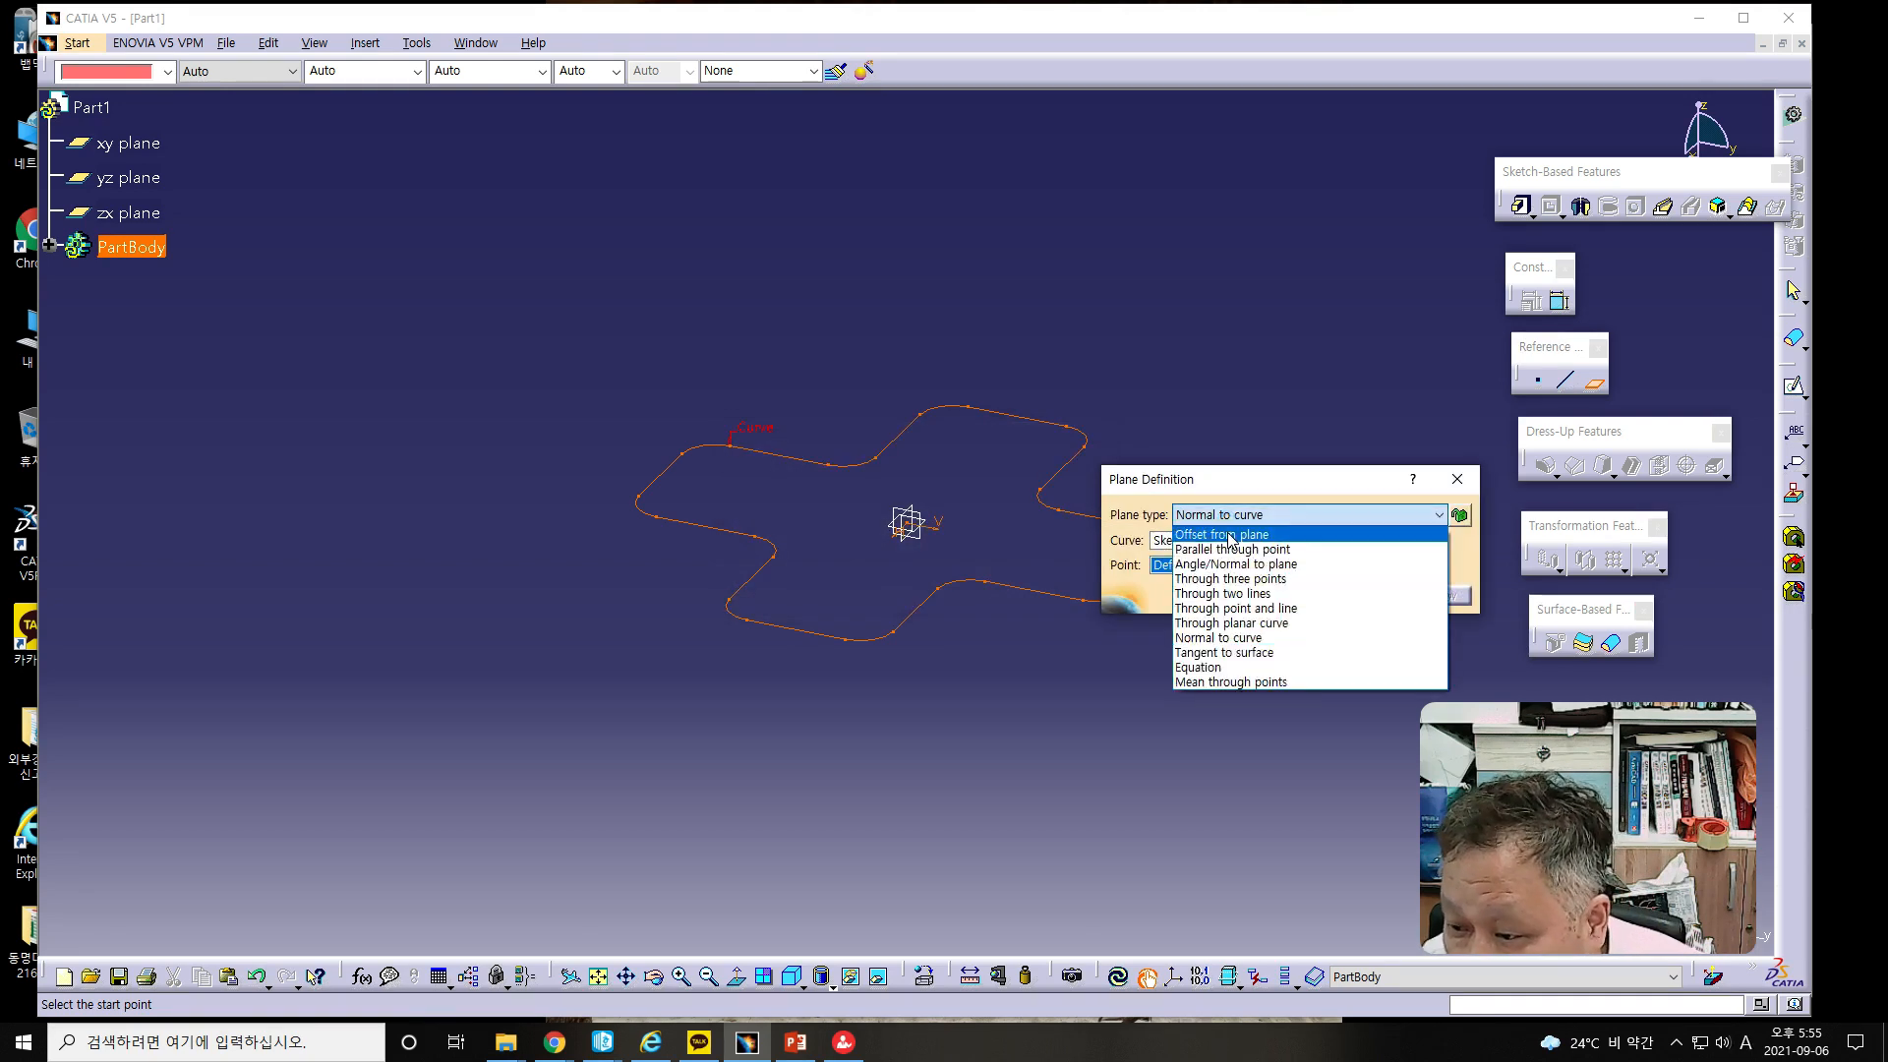
pyautogui.click(1229, 536)
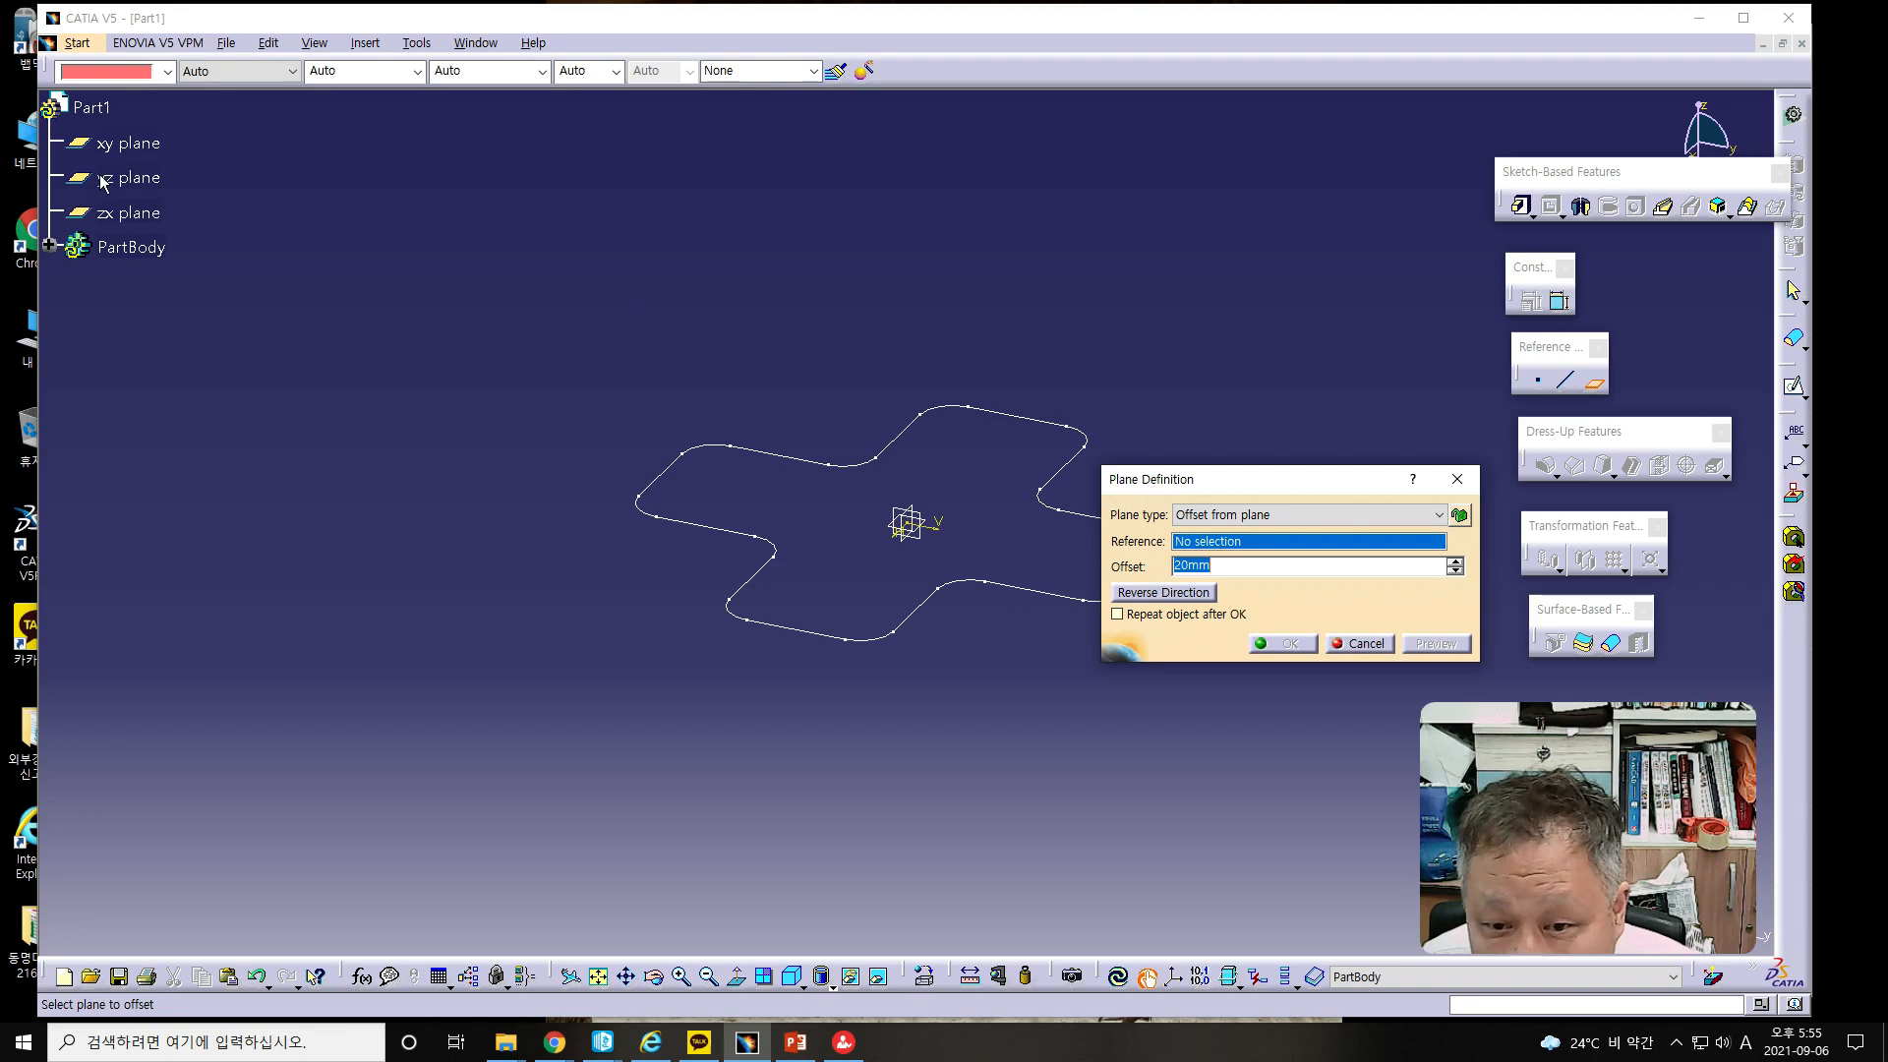
pyautogui.click(134, 146)
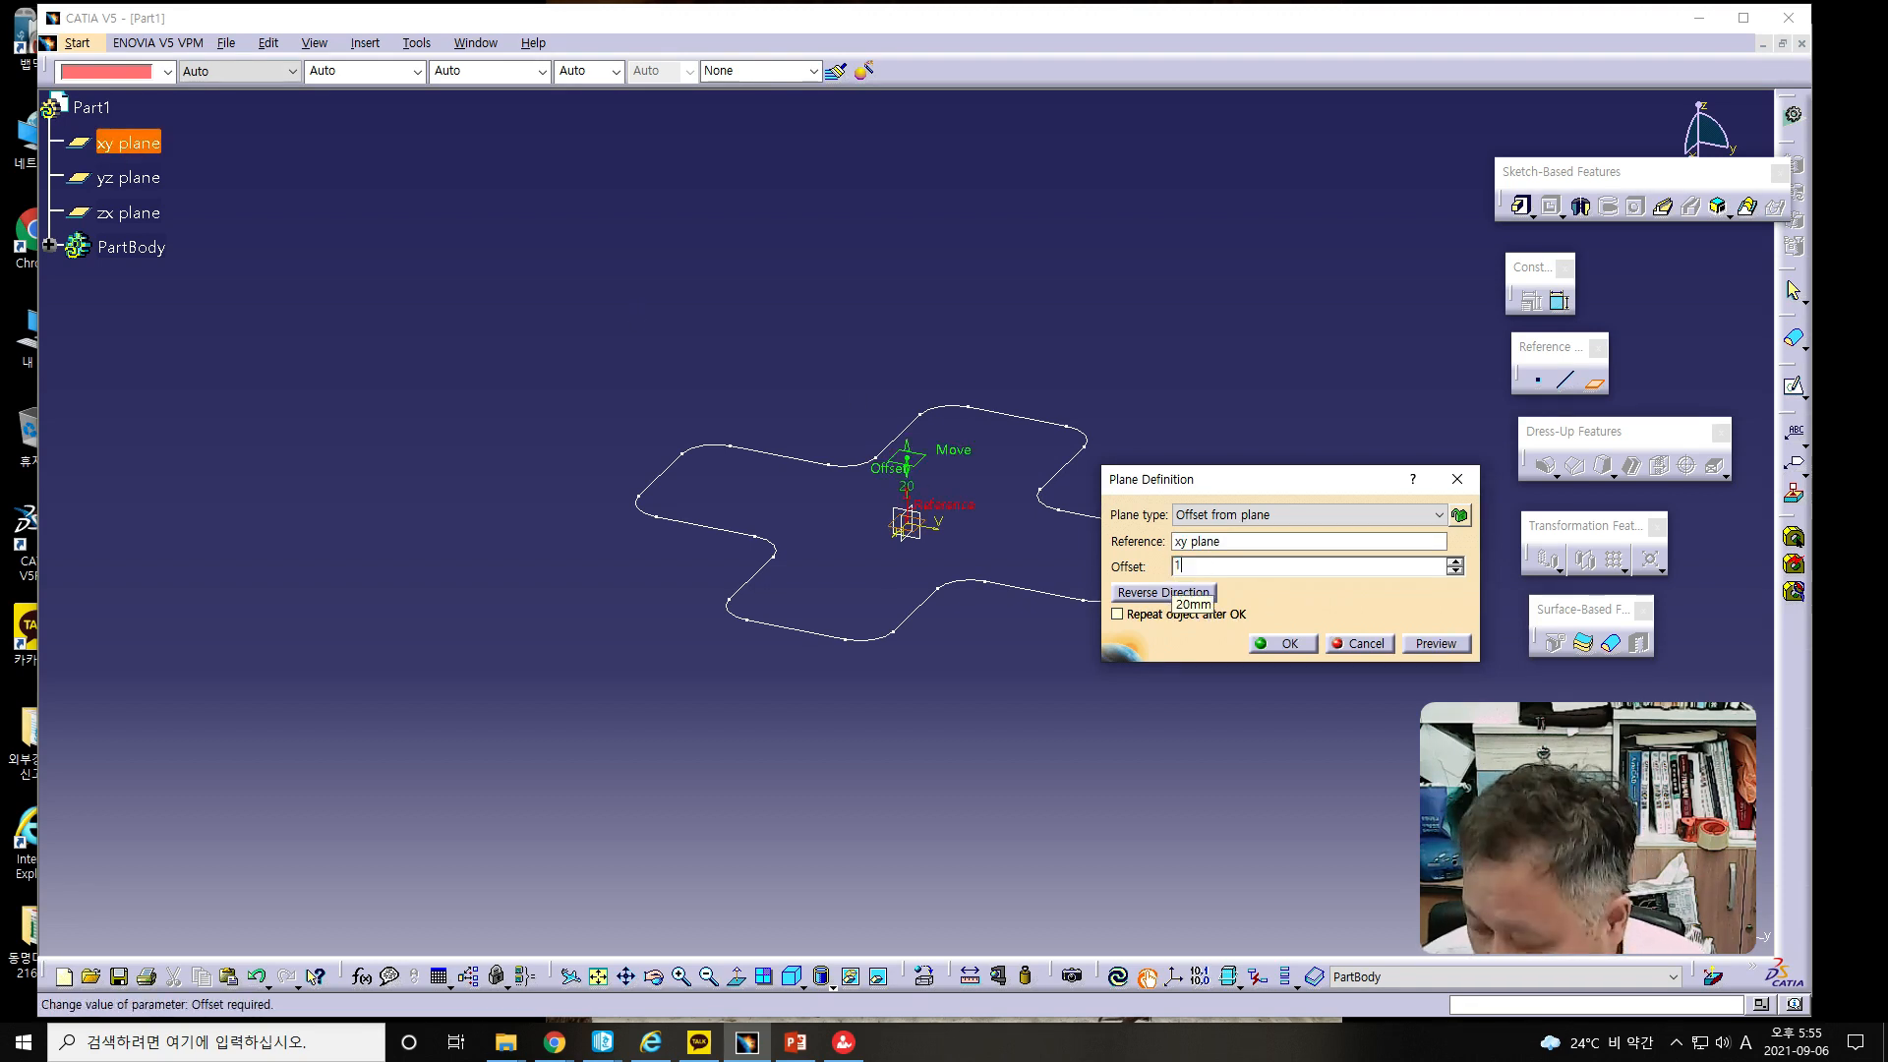
pyautogui.press('Escape')
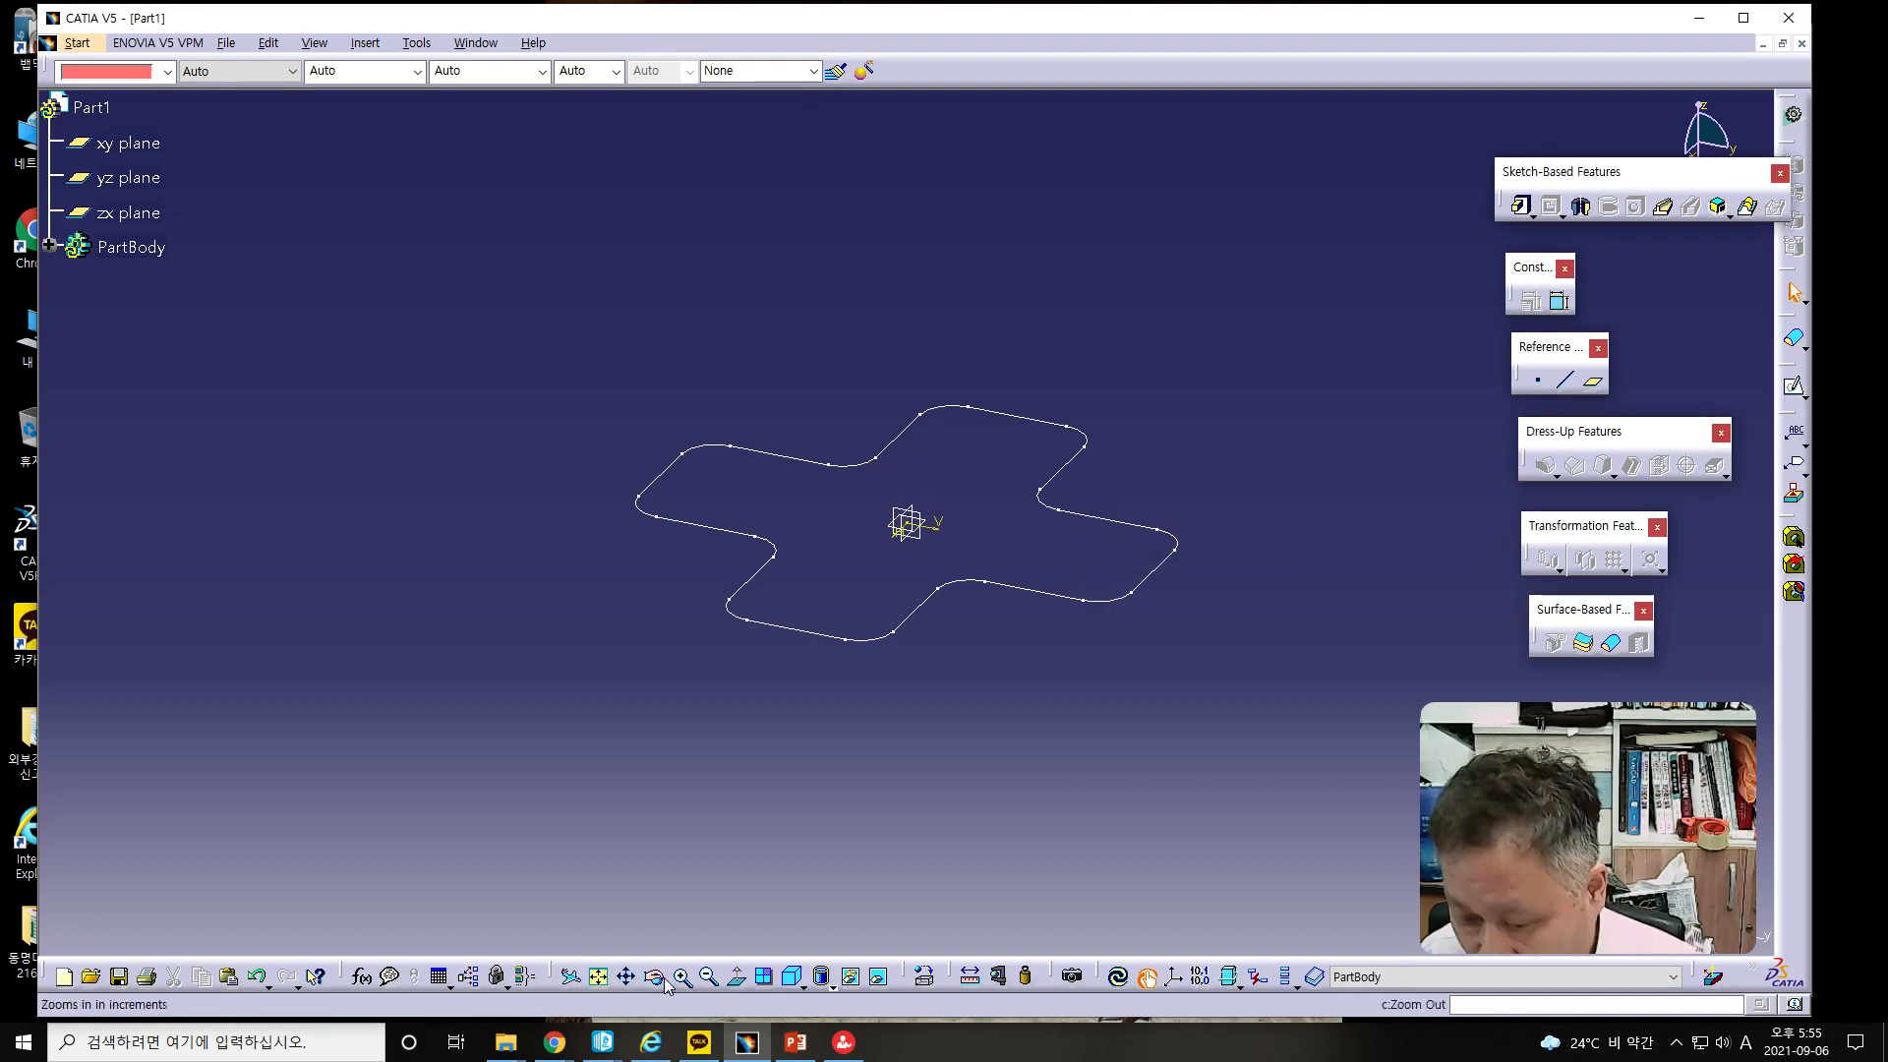
pyautogui.click(598, 975)
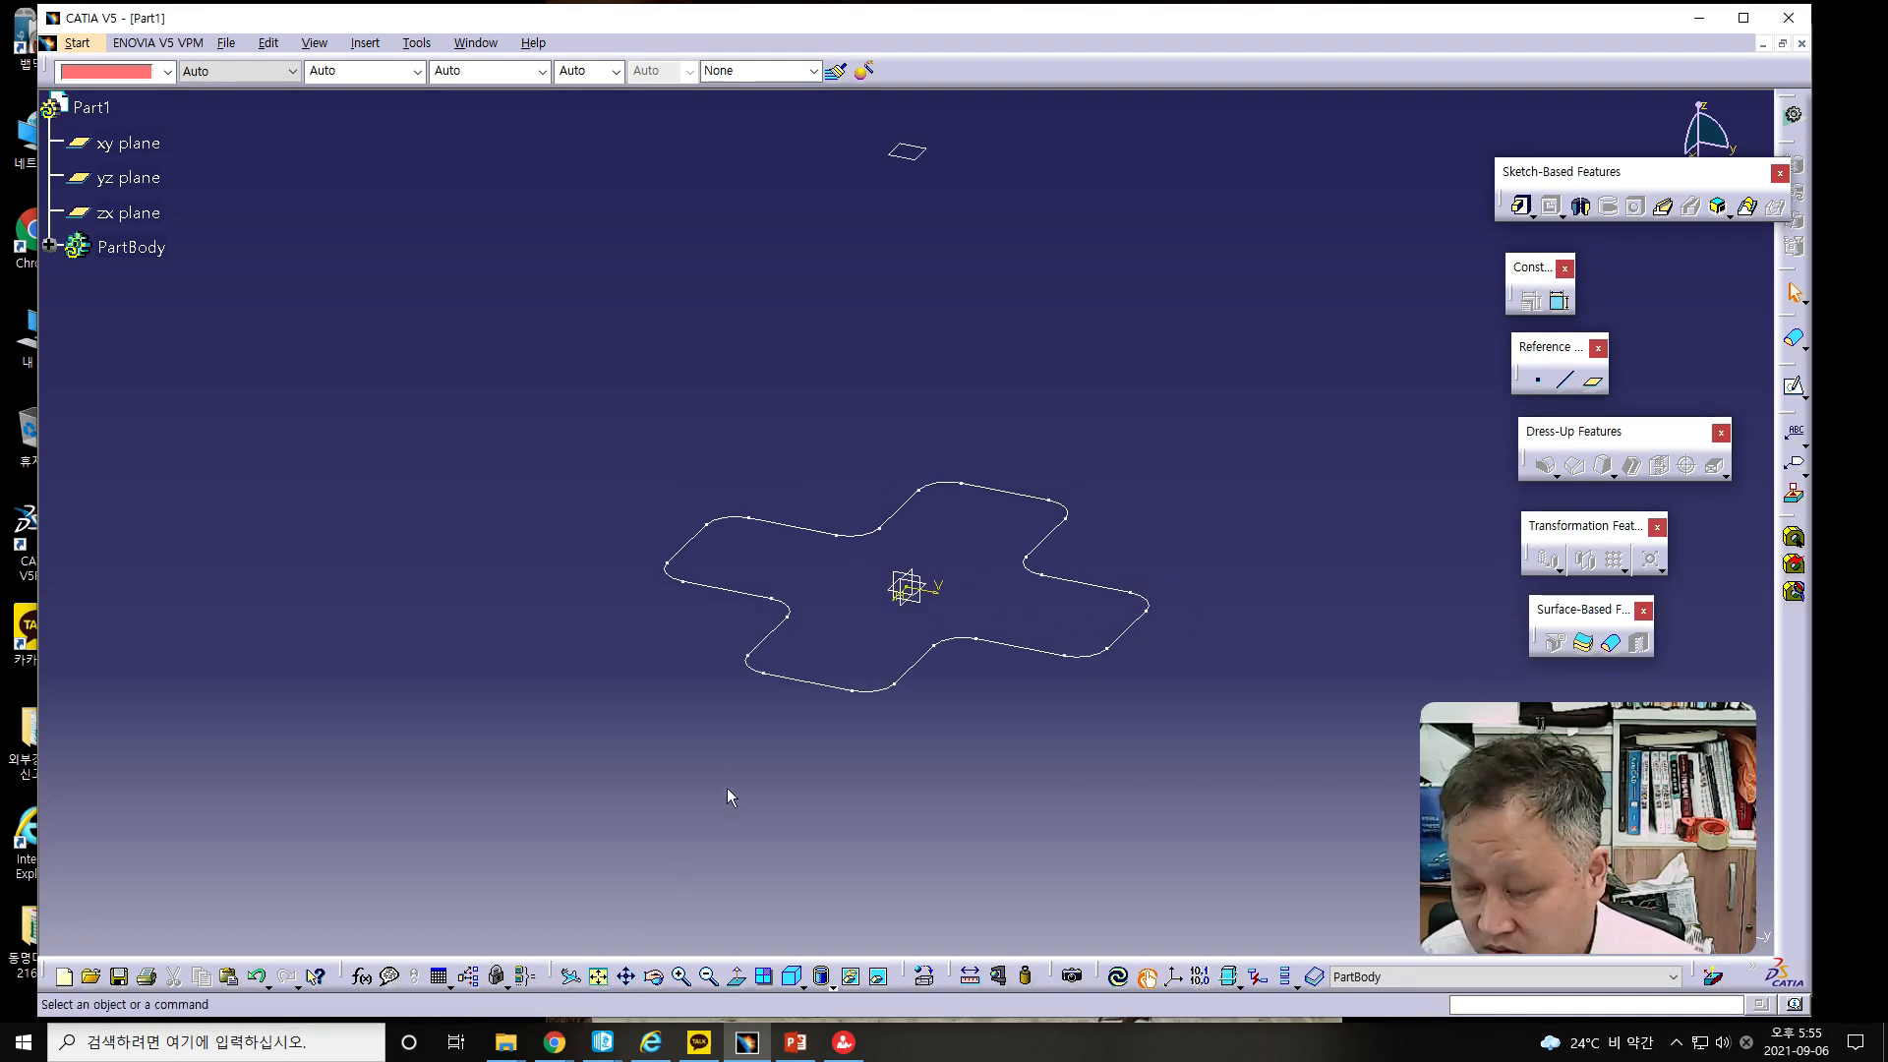
pyautogui.click(906, 153)
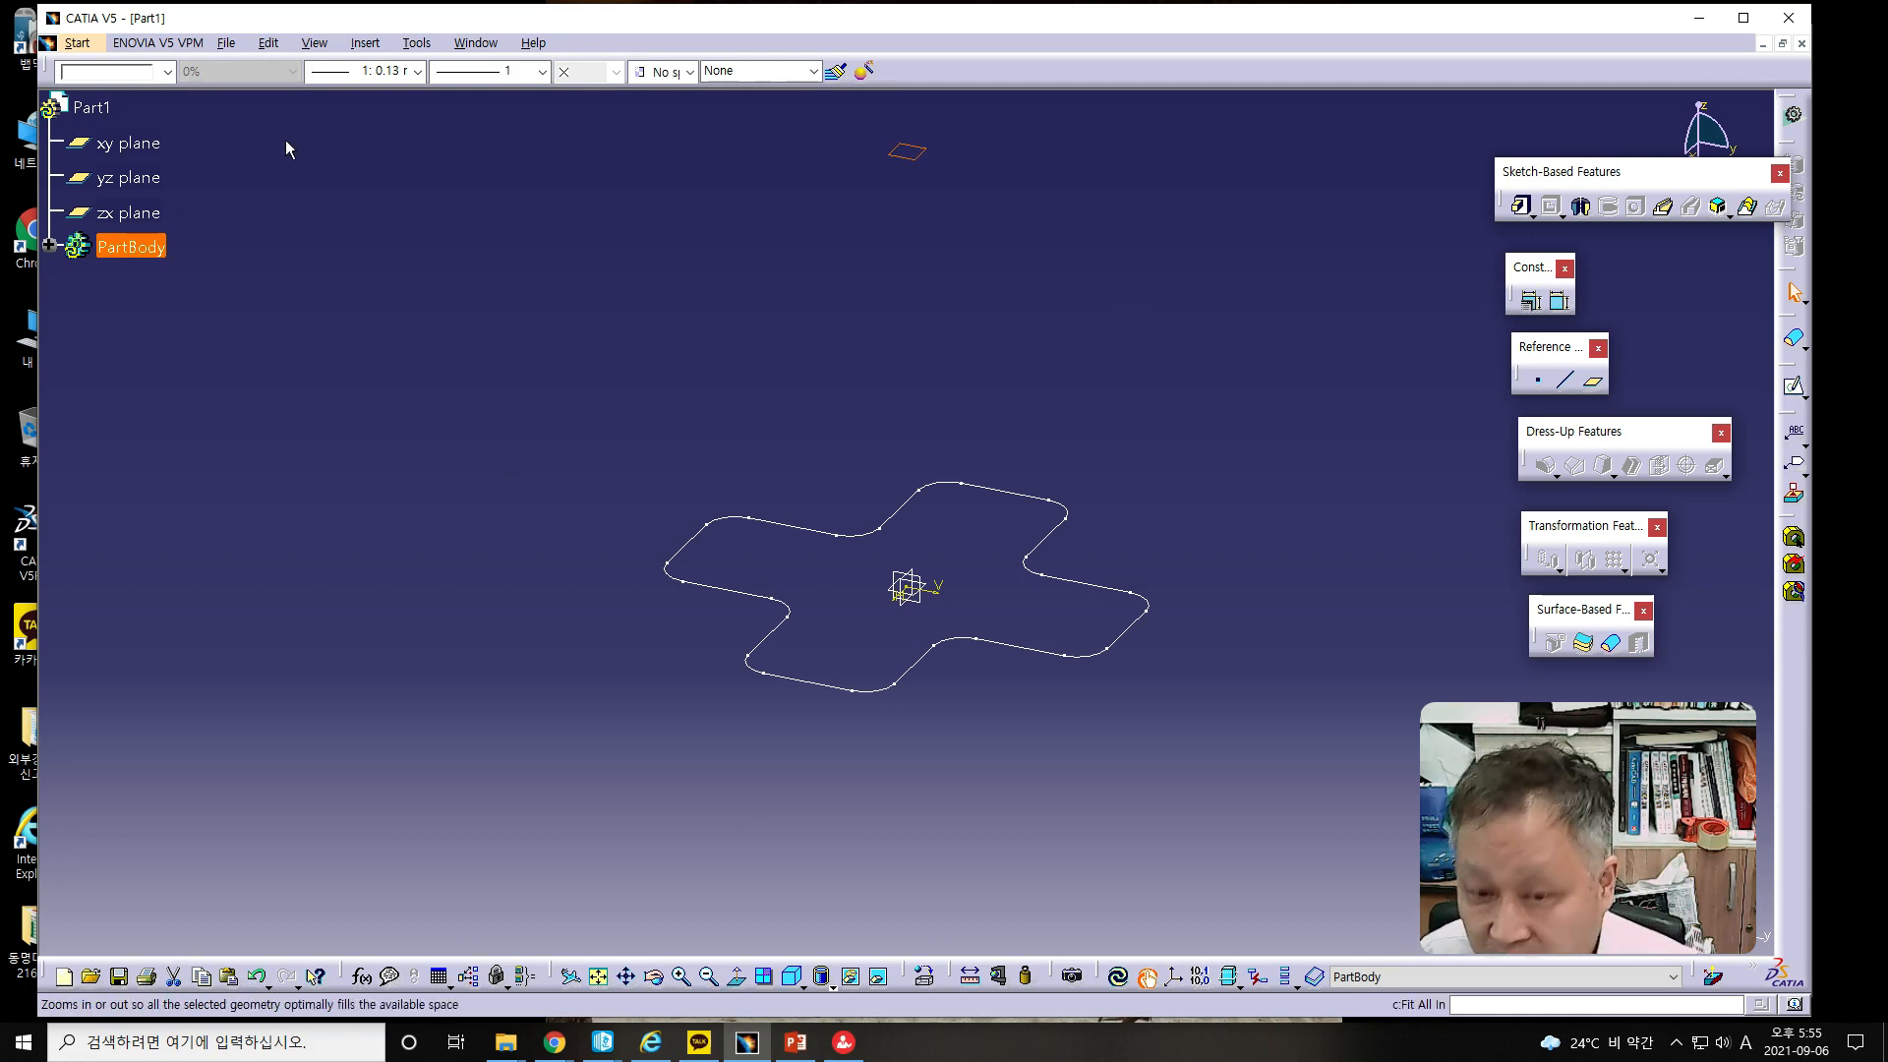
pyautogui.click(1793, 385)
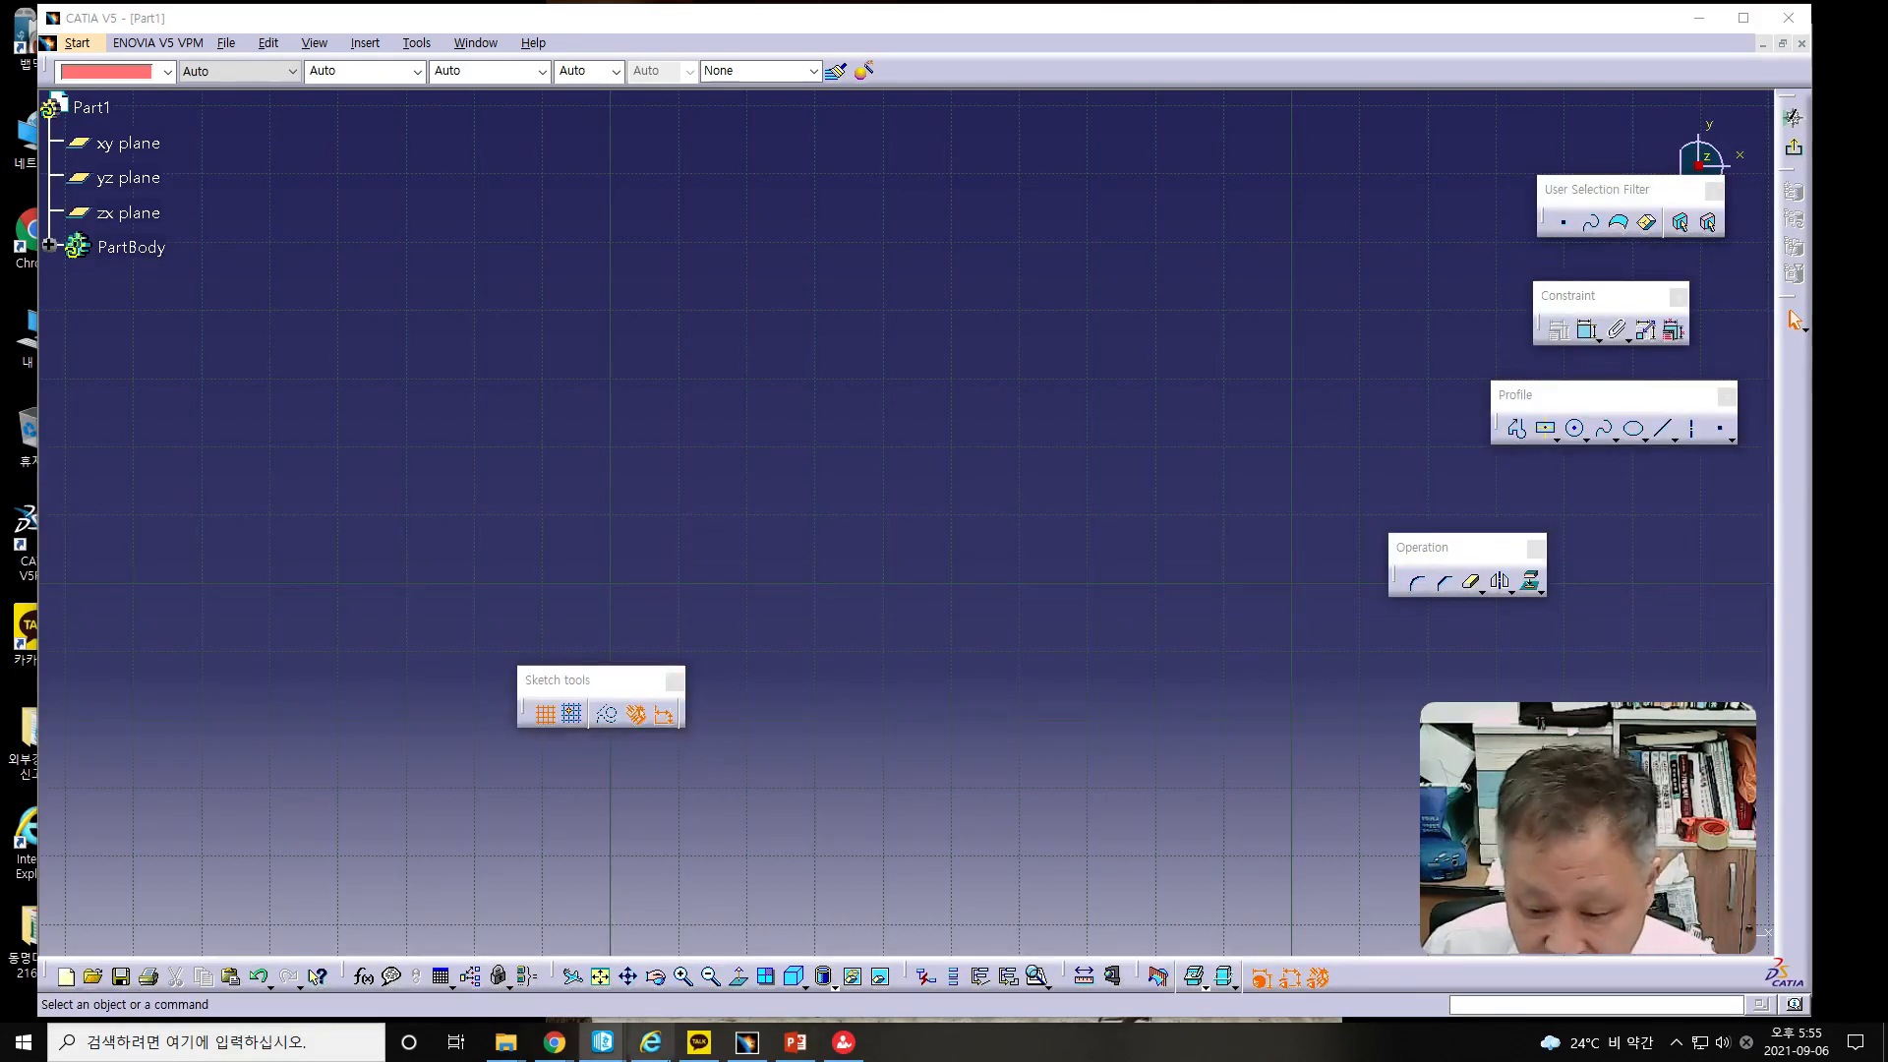
pyautogui.click(599, 977)
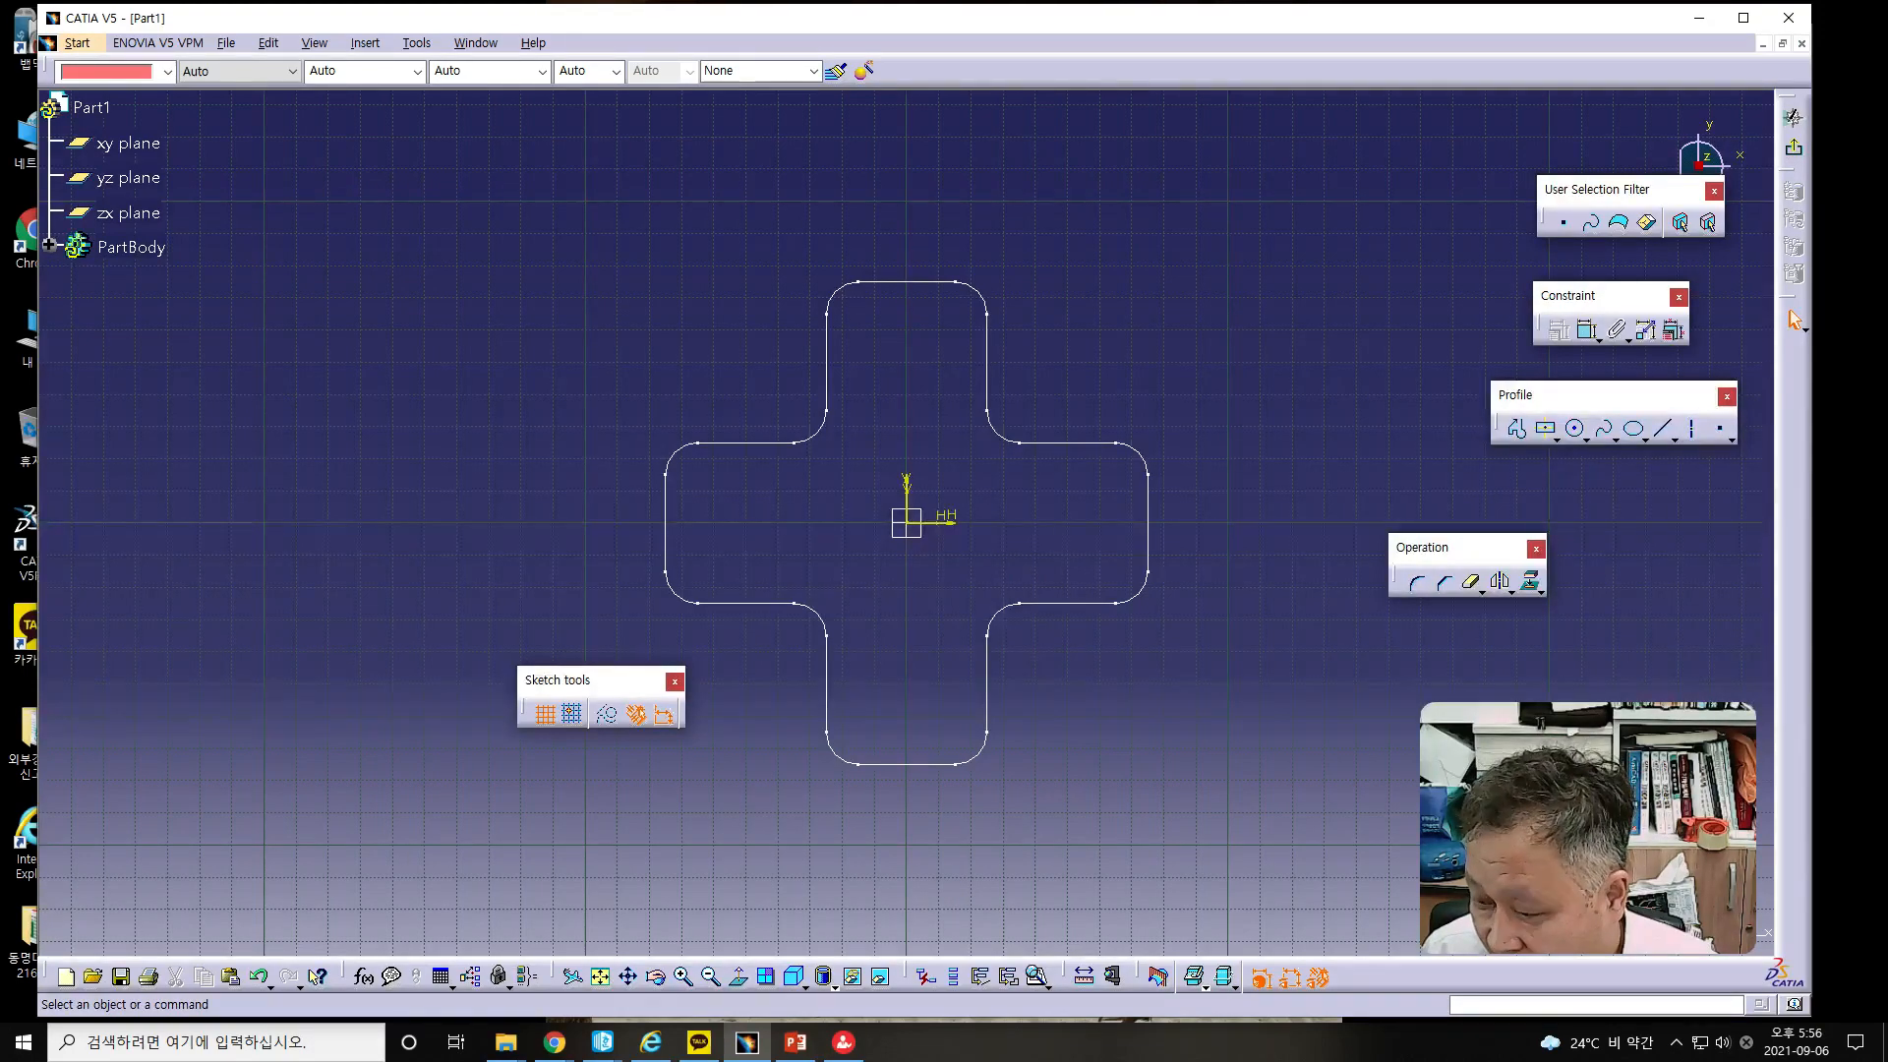
pyautogui.click(1794, 148)
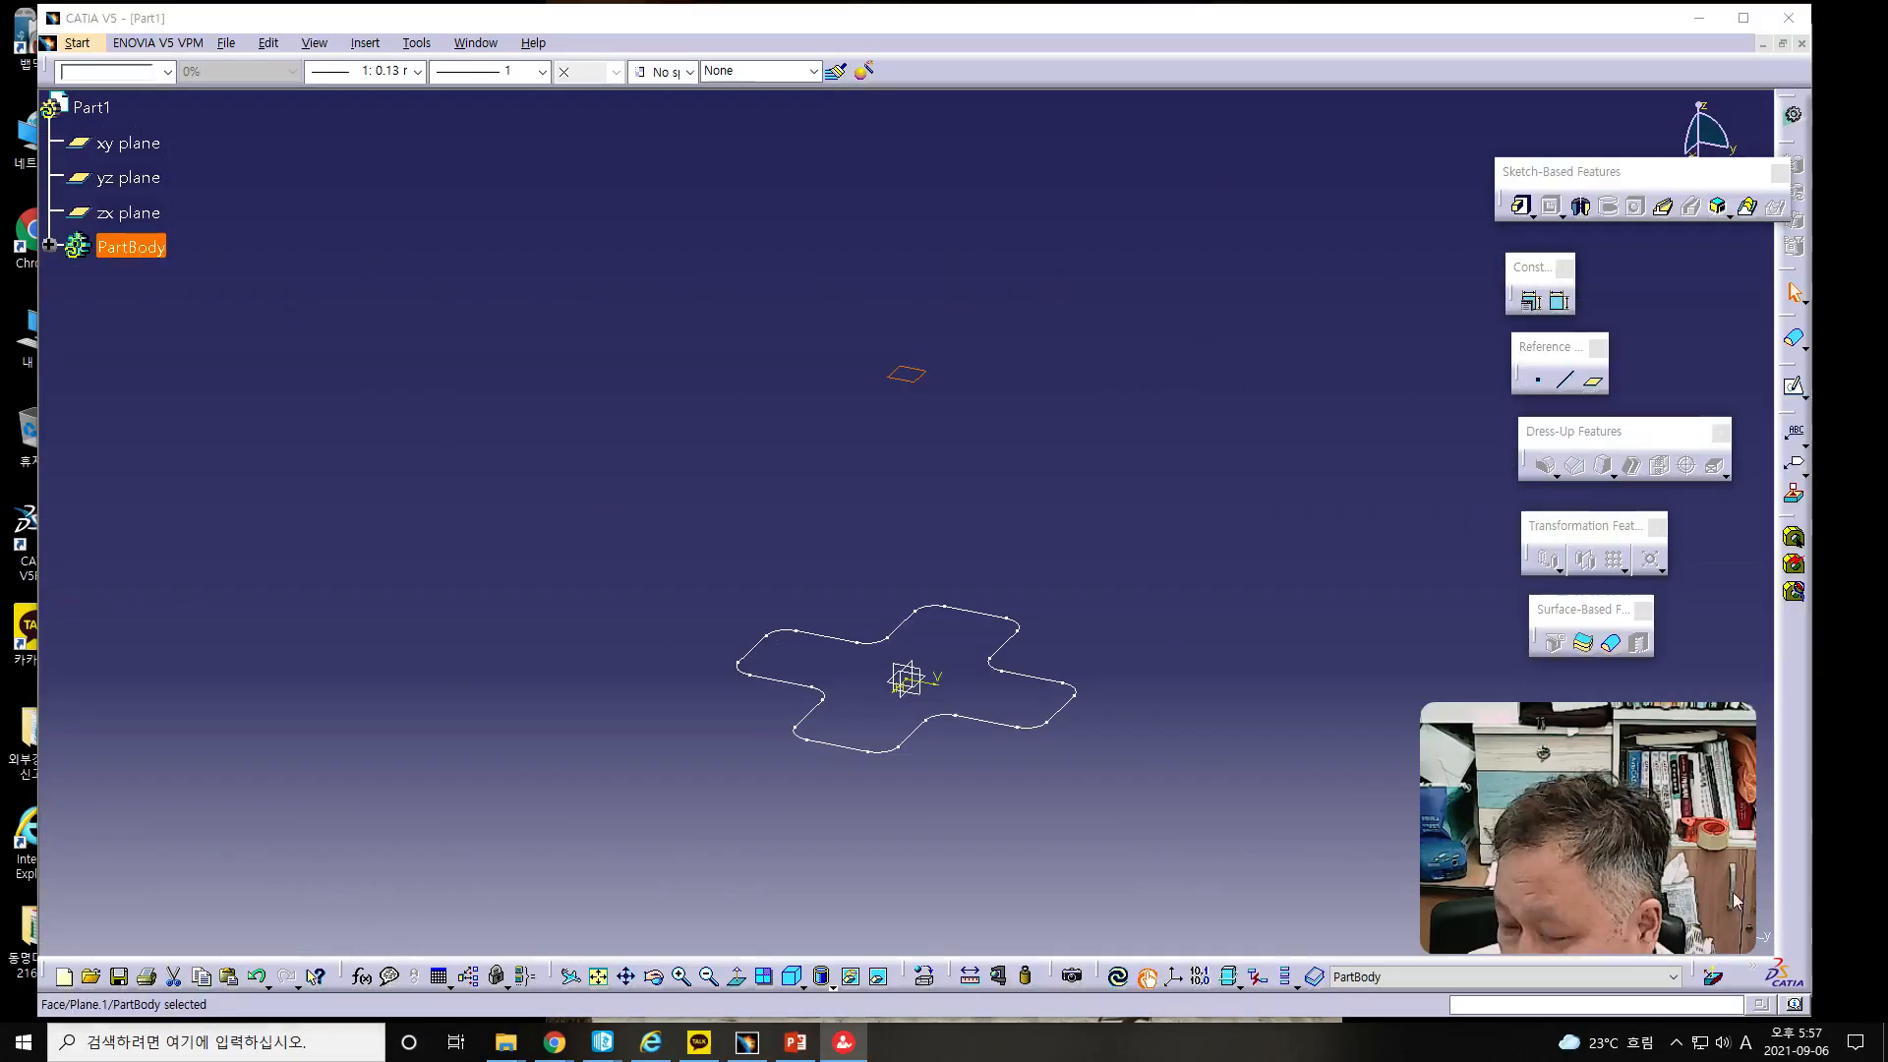
# - Sketch on the offset plane, project the whole cross profile onto it, and exit the sketch
pyautogui.click(1793, 386)
pyautogui.moveTo(872, 632)
pyautogui.mouseDown(button='middle')
pyautogui.moveTo(918, 636)
pyautogui.moveTo(1108, 548)
pyautogui.moveTo(1205, 473)
pyautogui.mouseUp(button='middle')
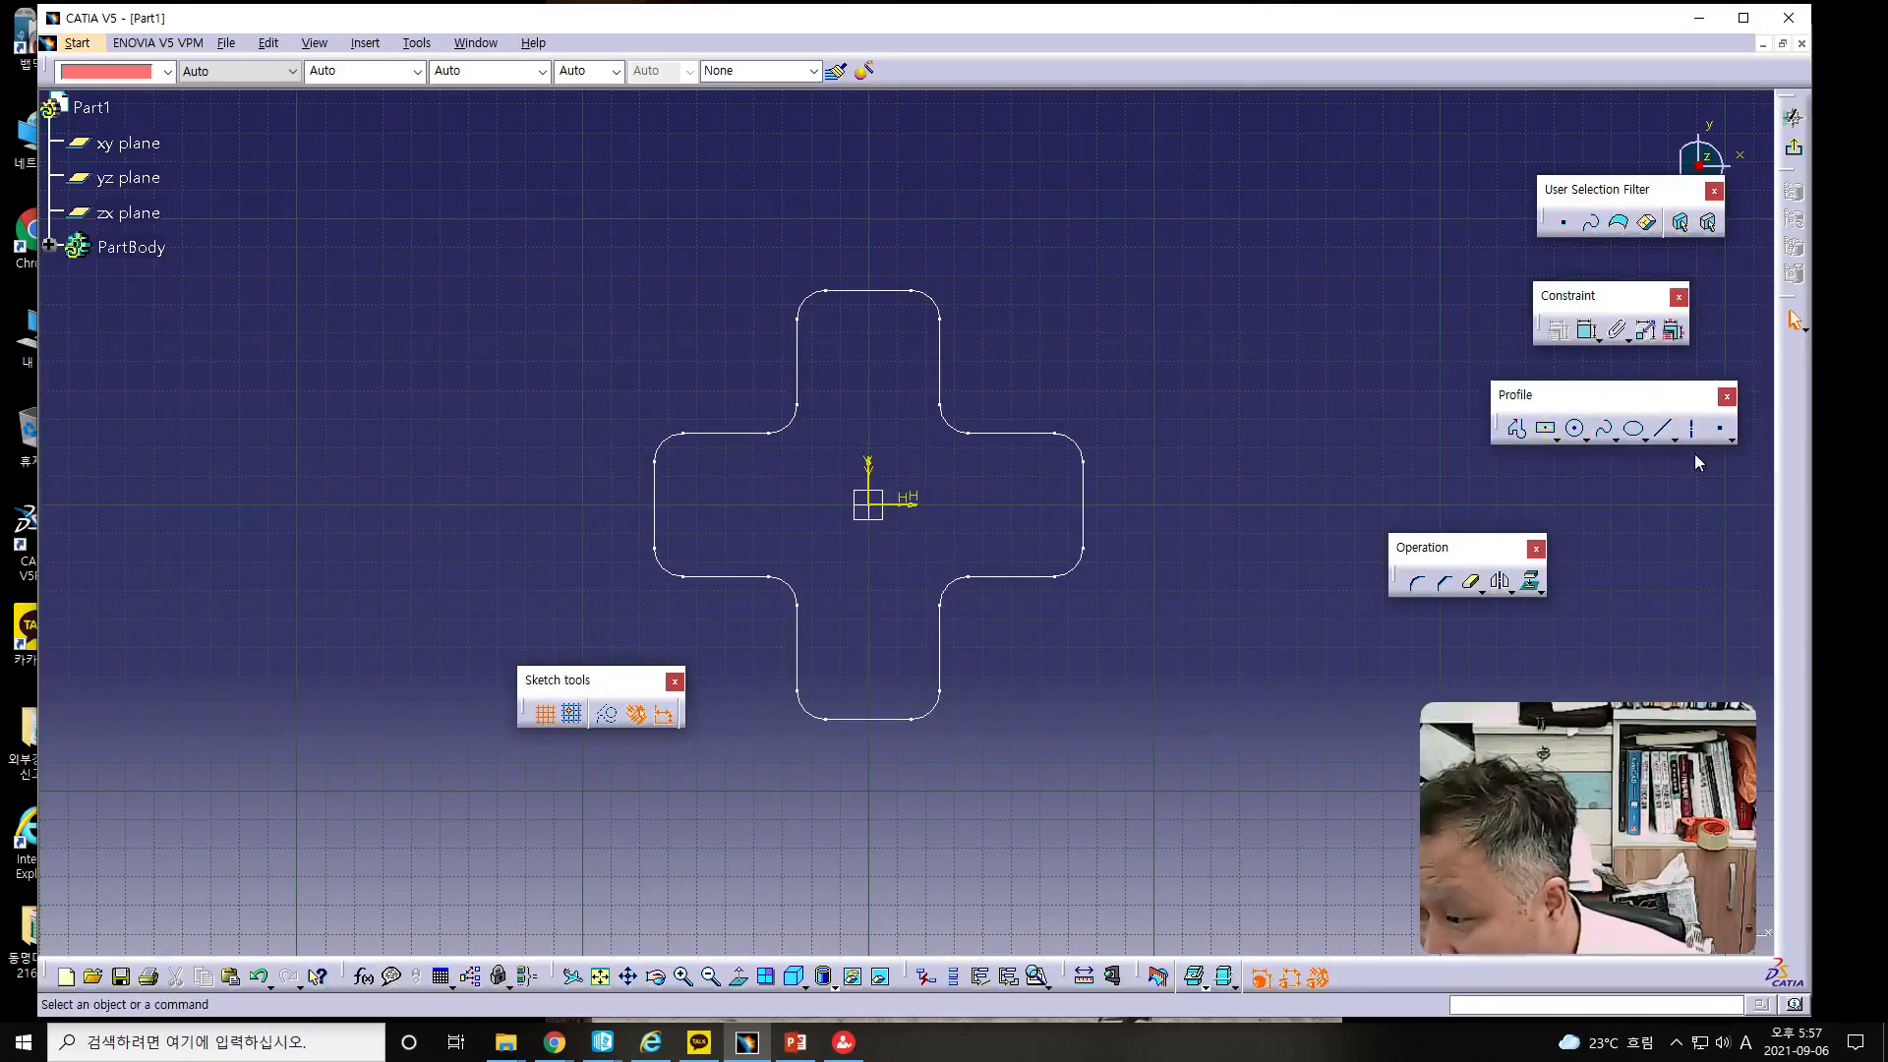
pyautogui.click(1533, 583)
pyautogui.moveTo(629, 218); pyautogui.dragTo(1100, 782)
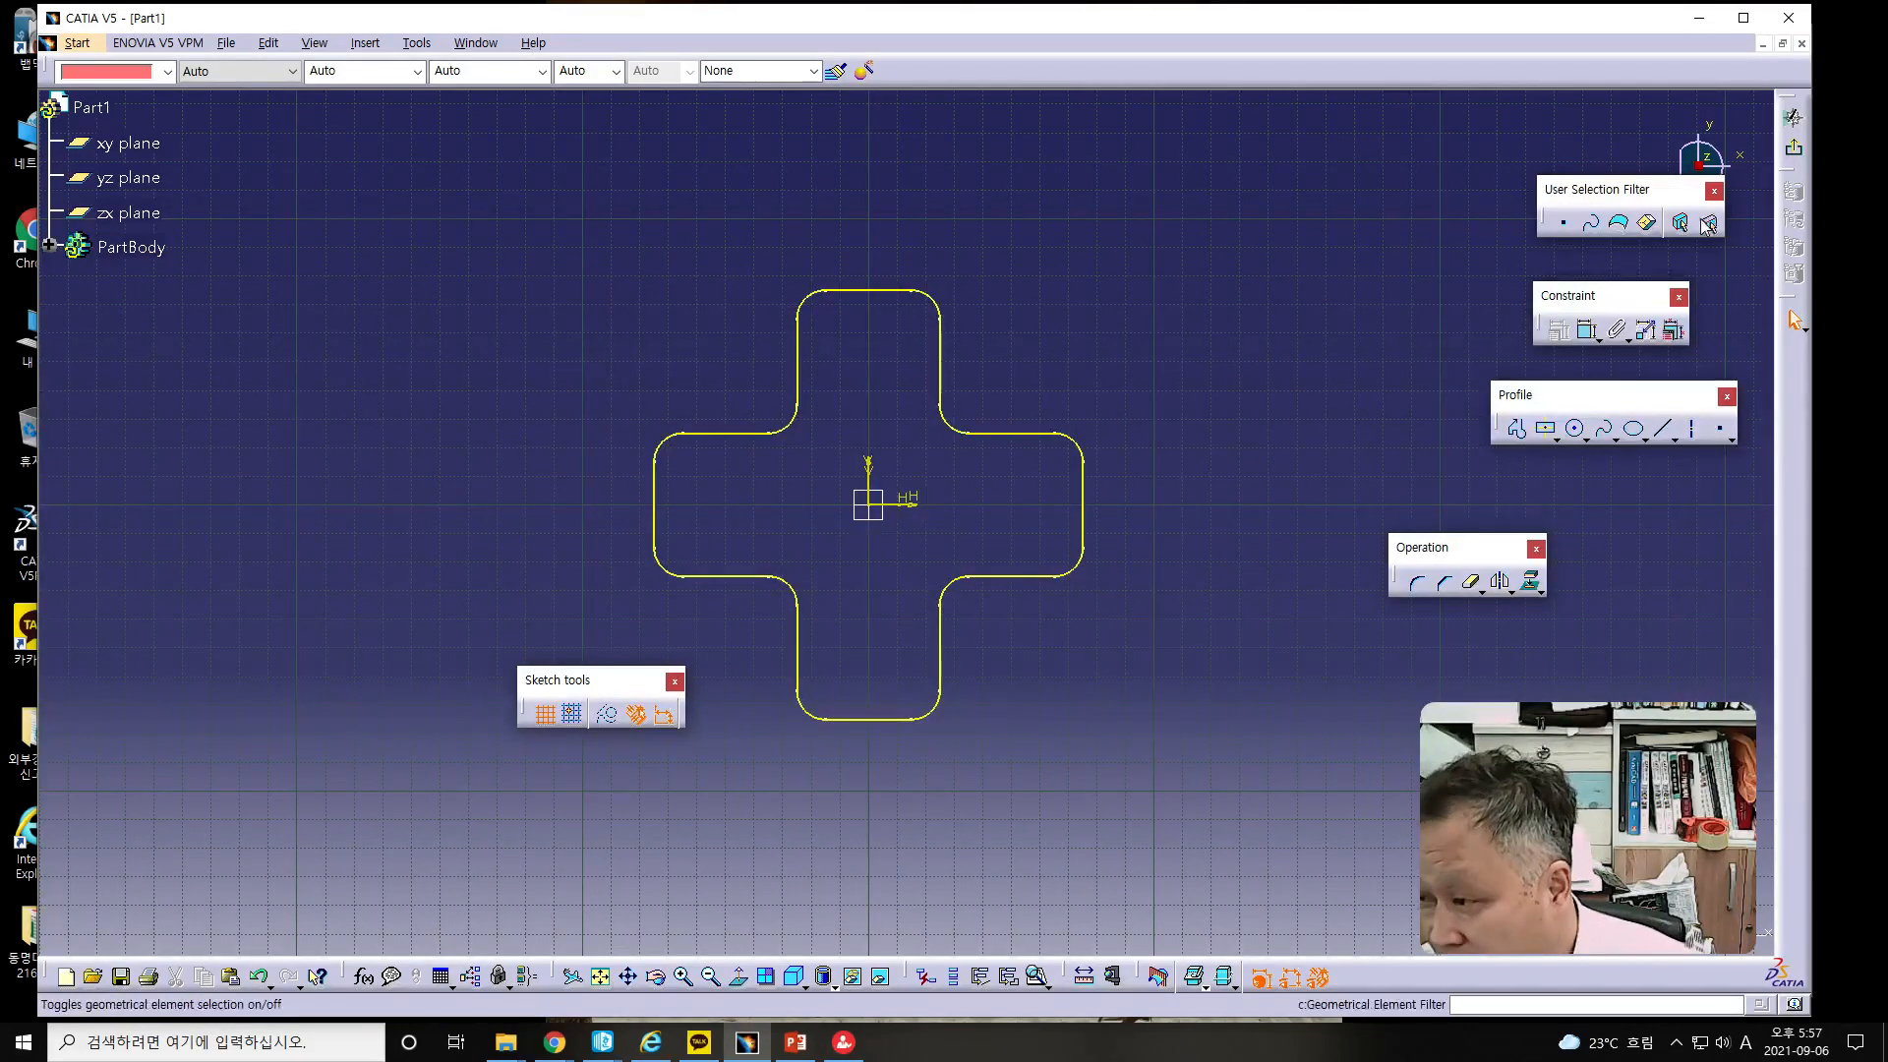
pyautogui.click(1793, 148)
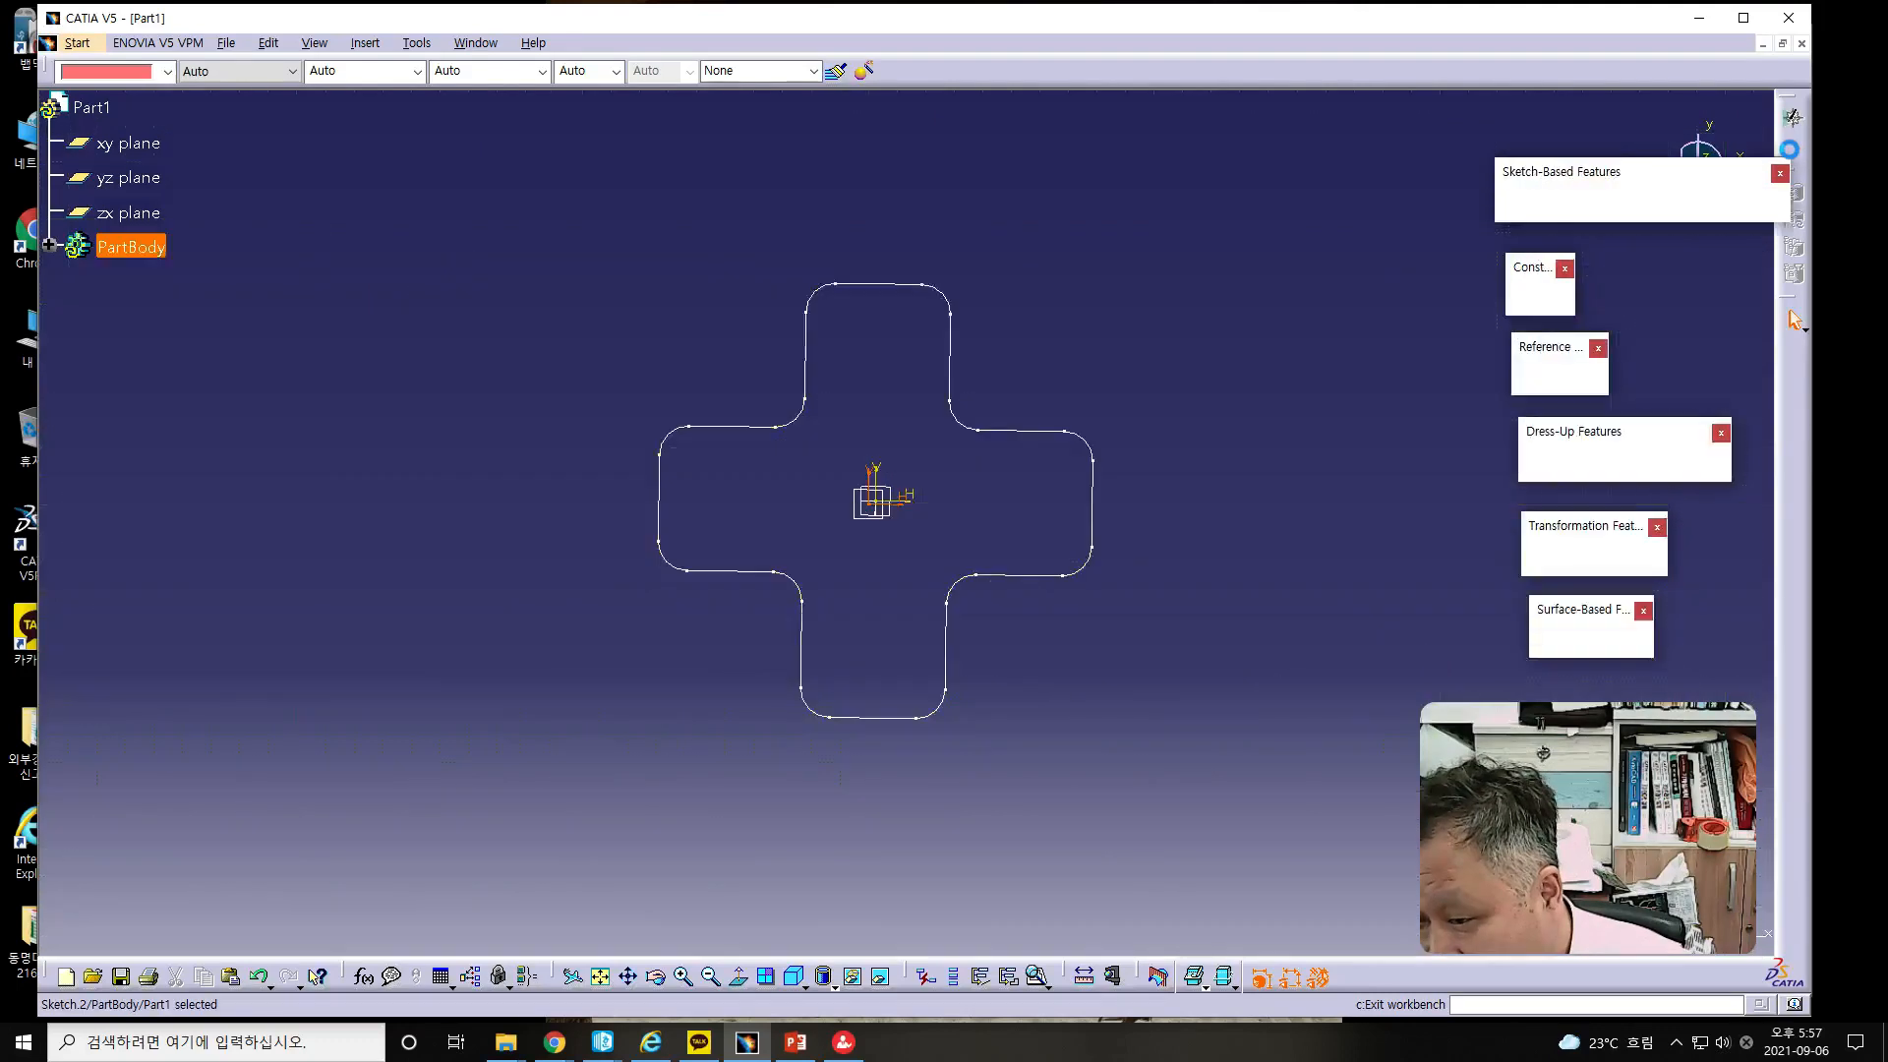
pyautogui.moveTo(1156, 790); pyautogui.dragTo(1095, 578, button='middle')
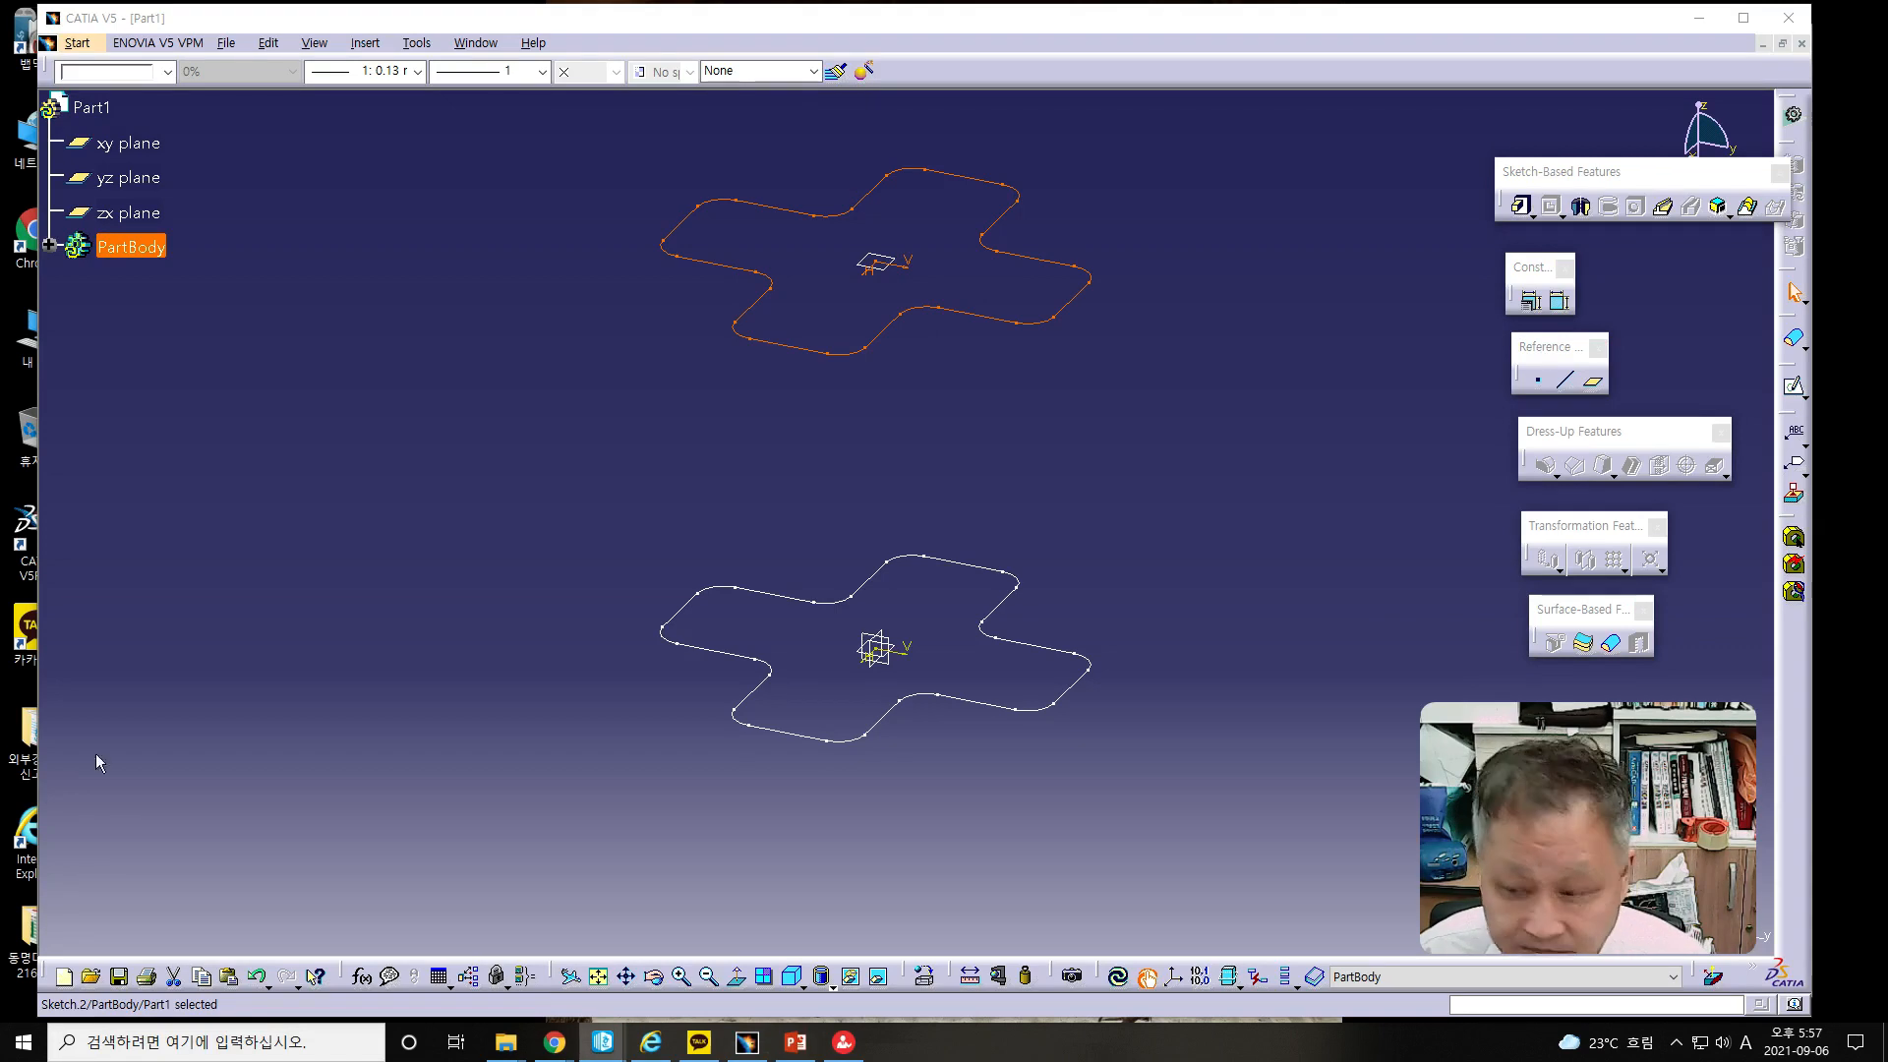
# - Switch to the Wireframe and Surface Design workbench
pyautogui.click(798, 742)
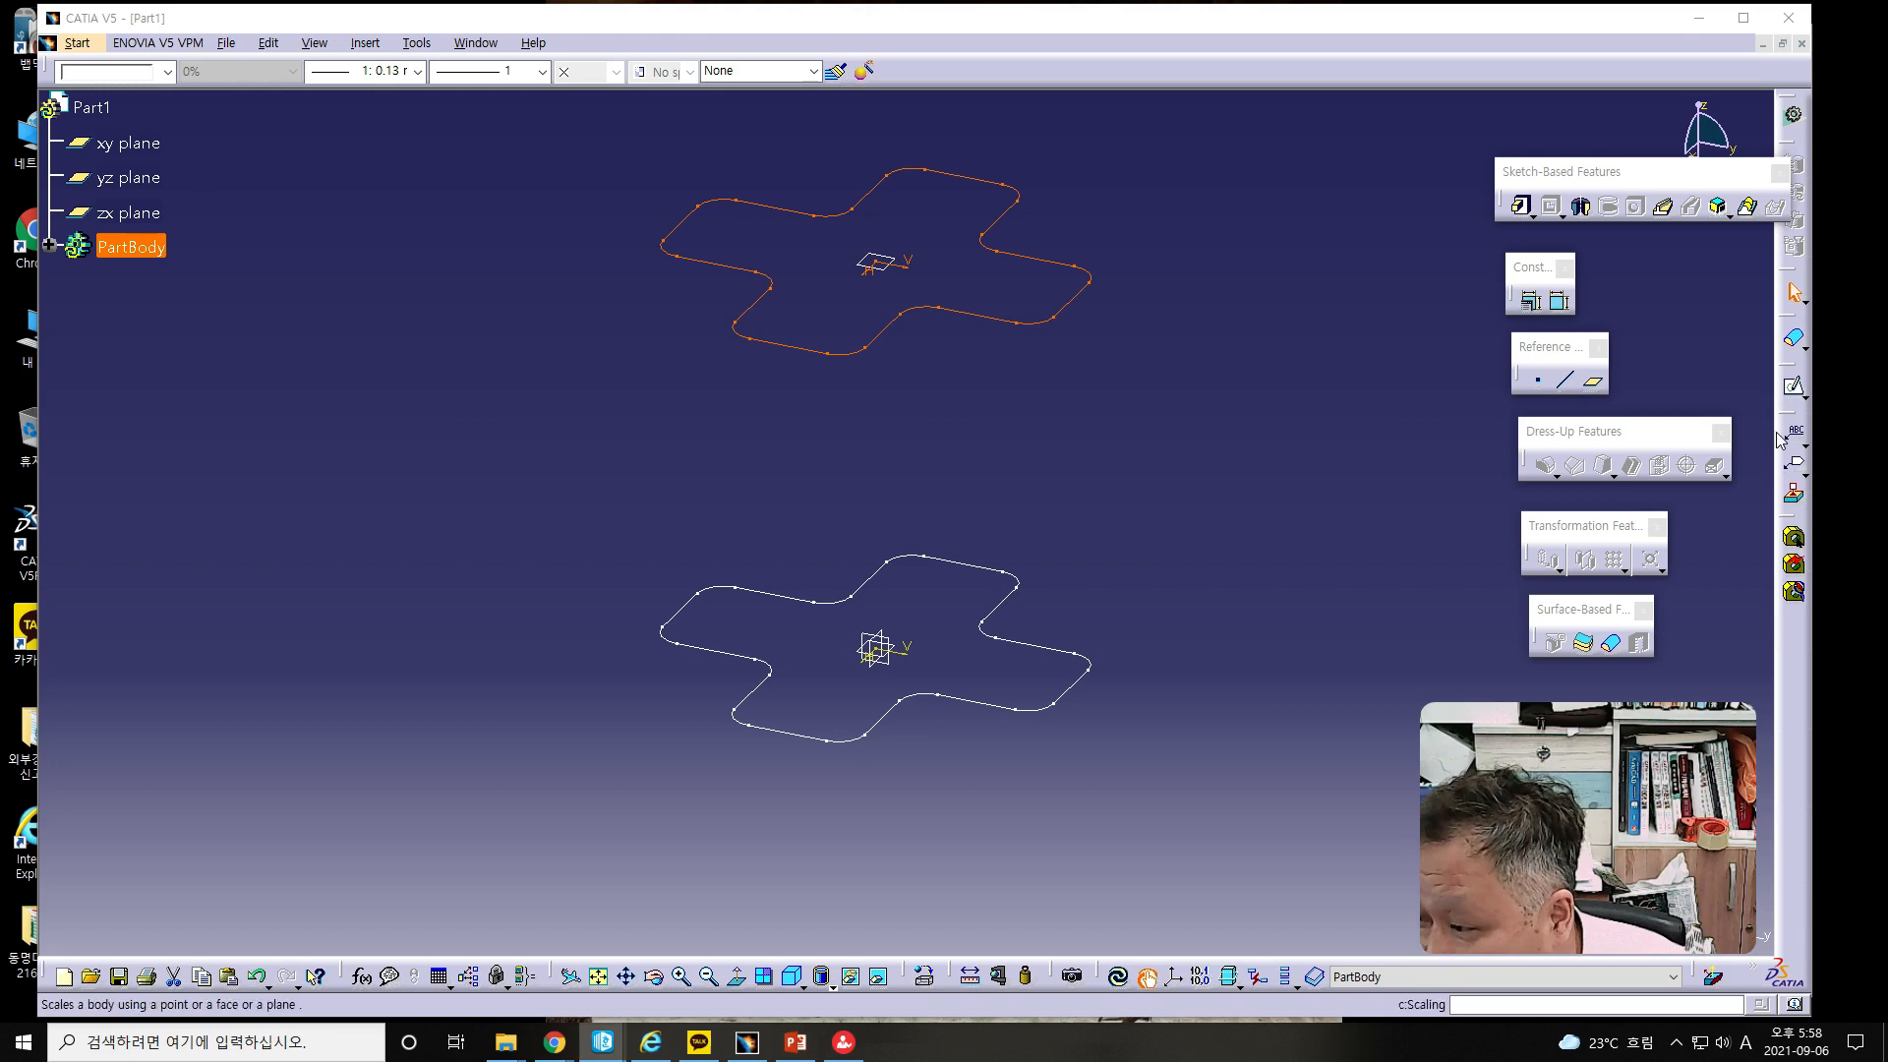
pyautogui.click(77, 43)
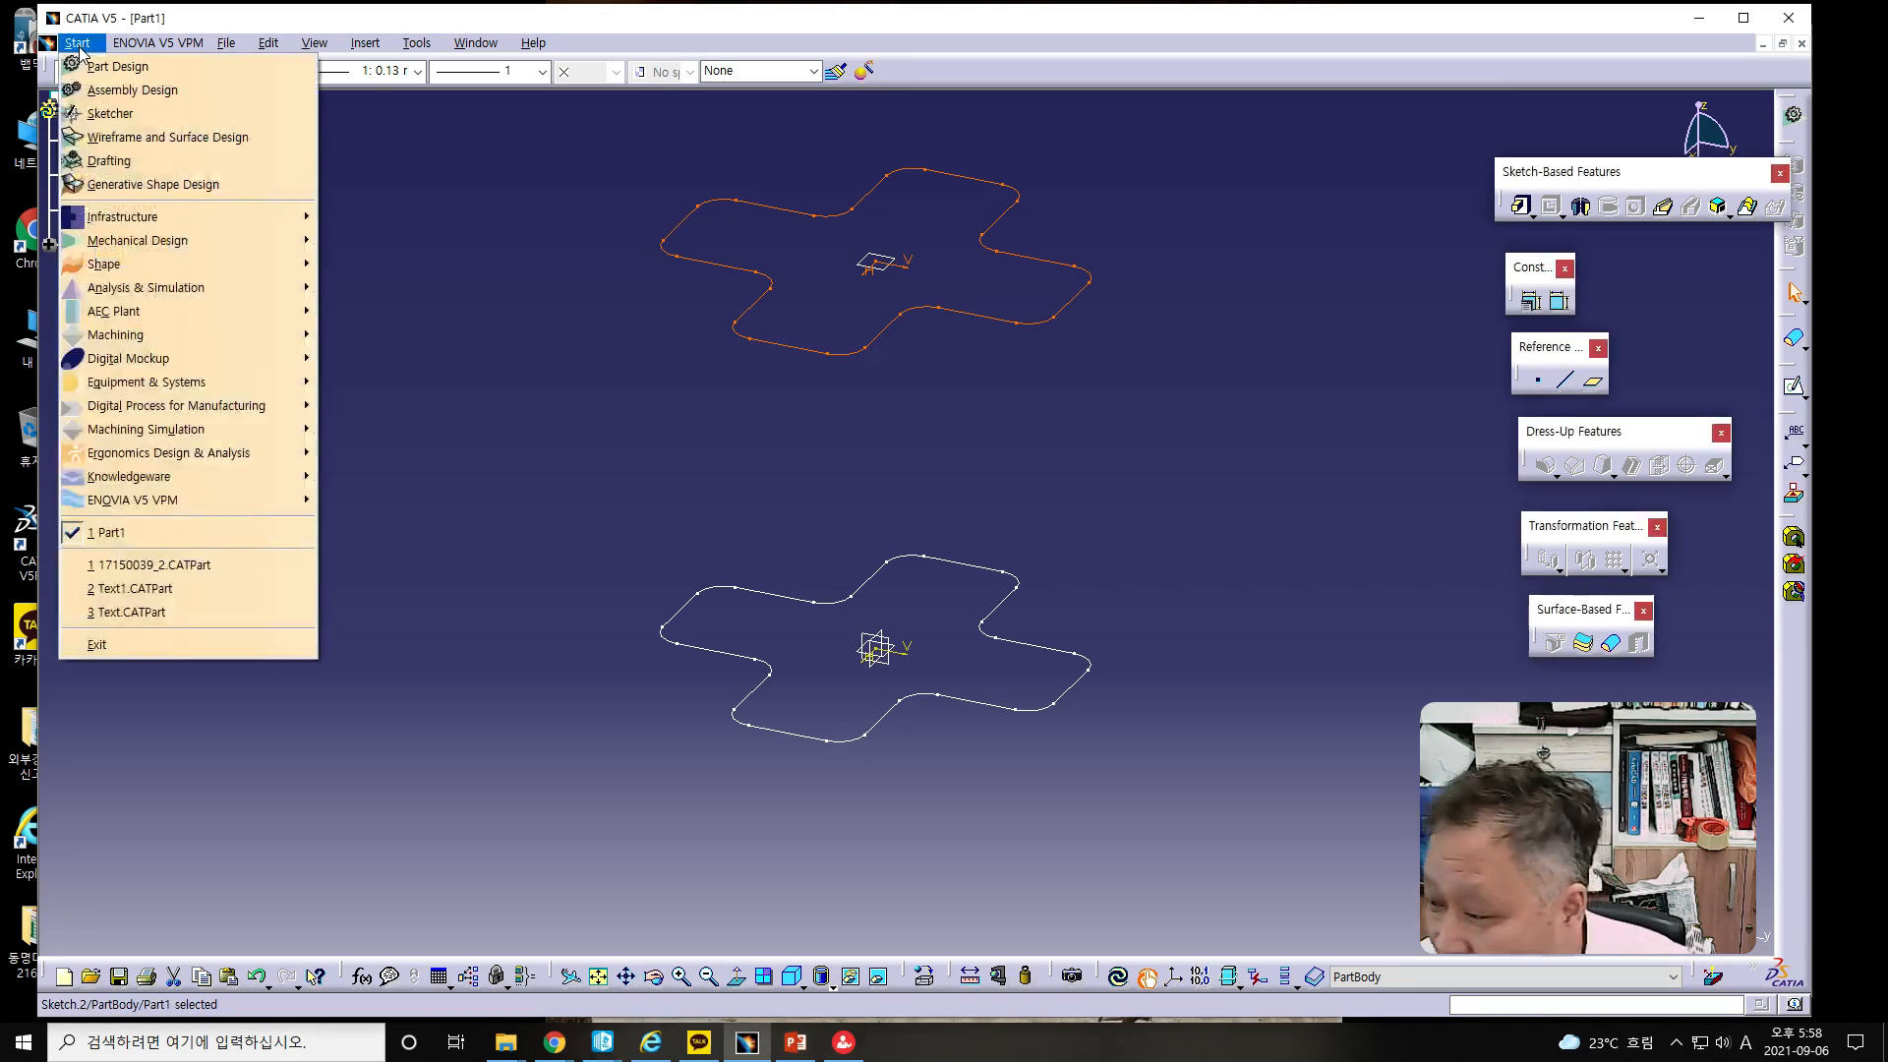
pyautogui.click(119, 137)
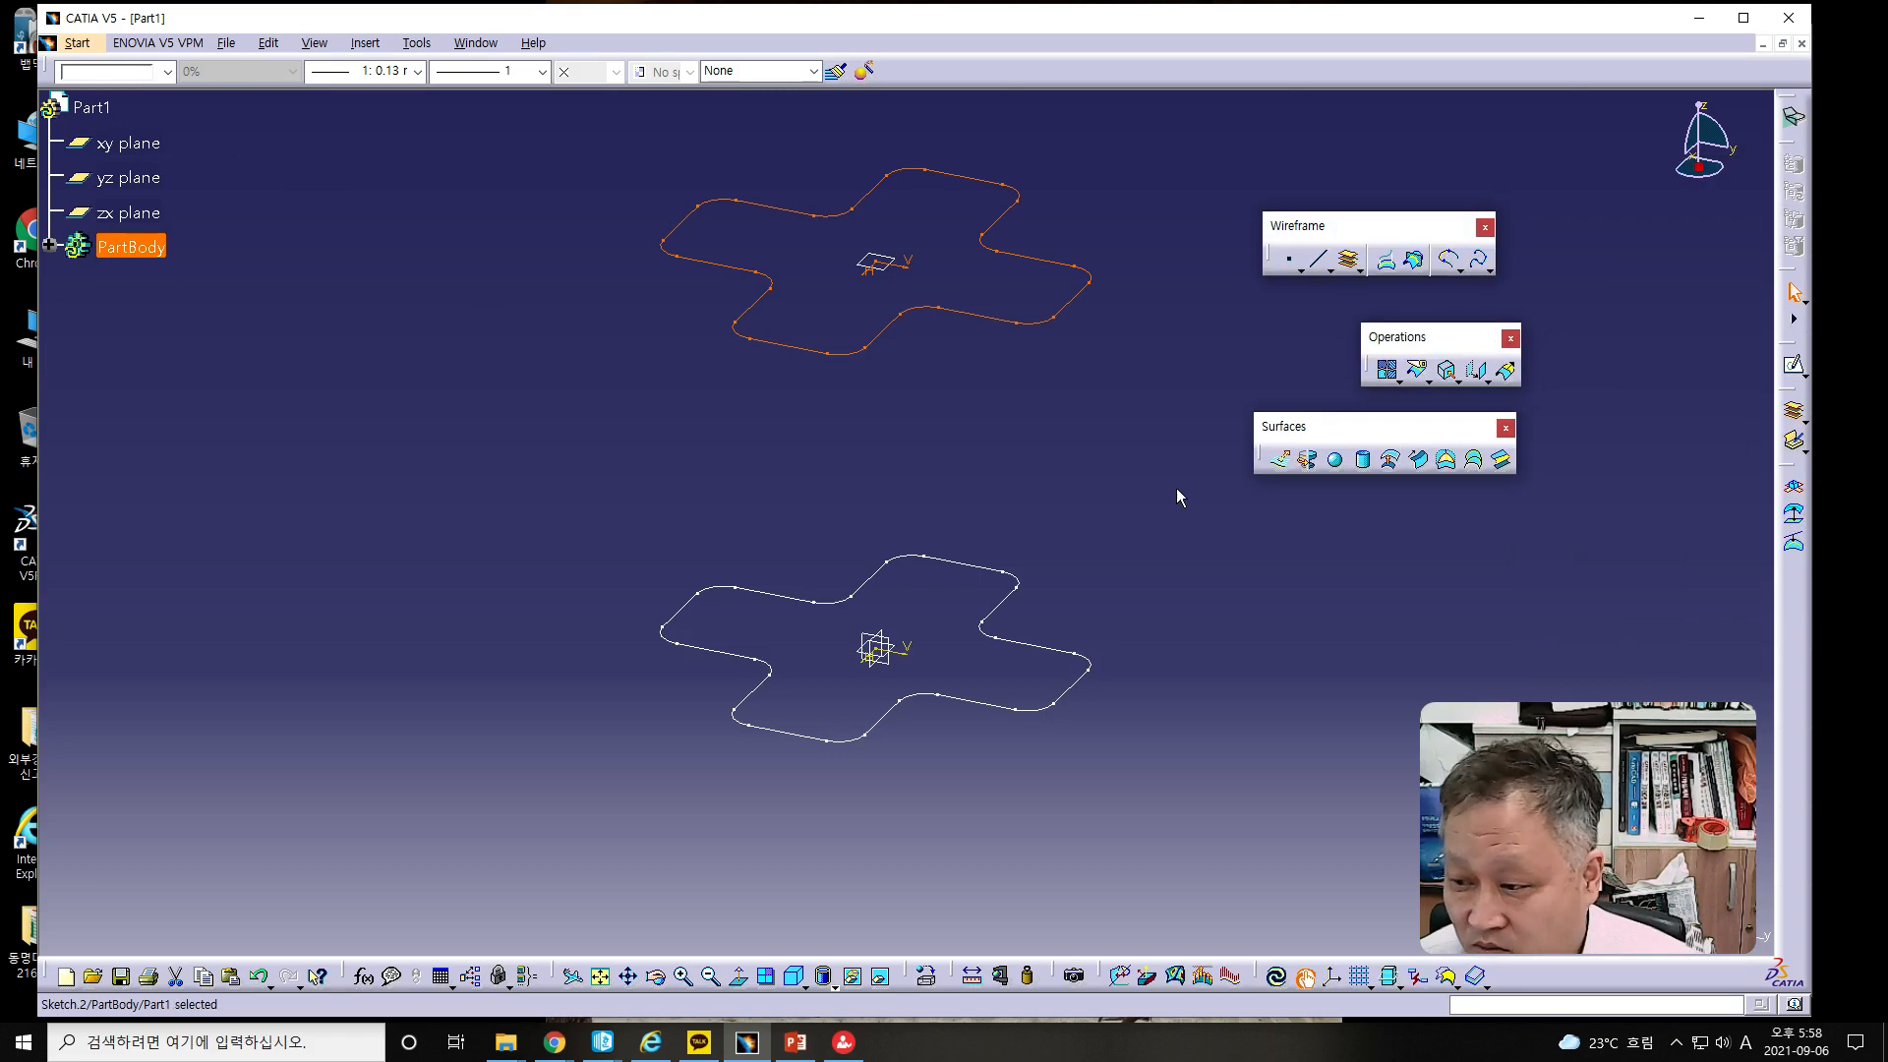
# - Start a multi-sections surface with the upper cross as first section and move its closing point to the front arm's outer corner
pyautogui.click(1474, 462)
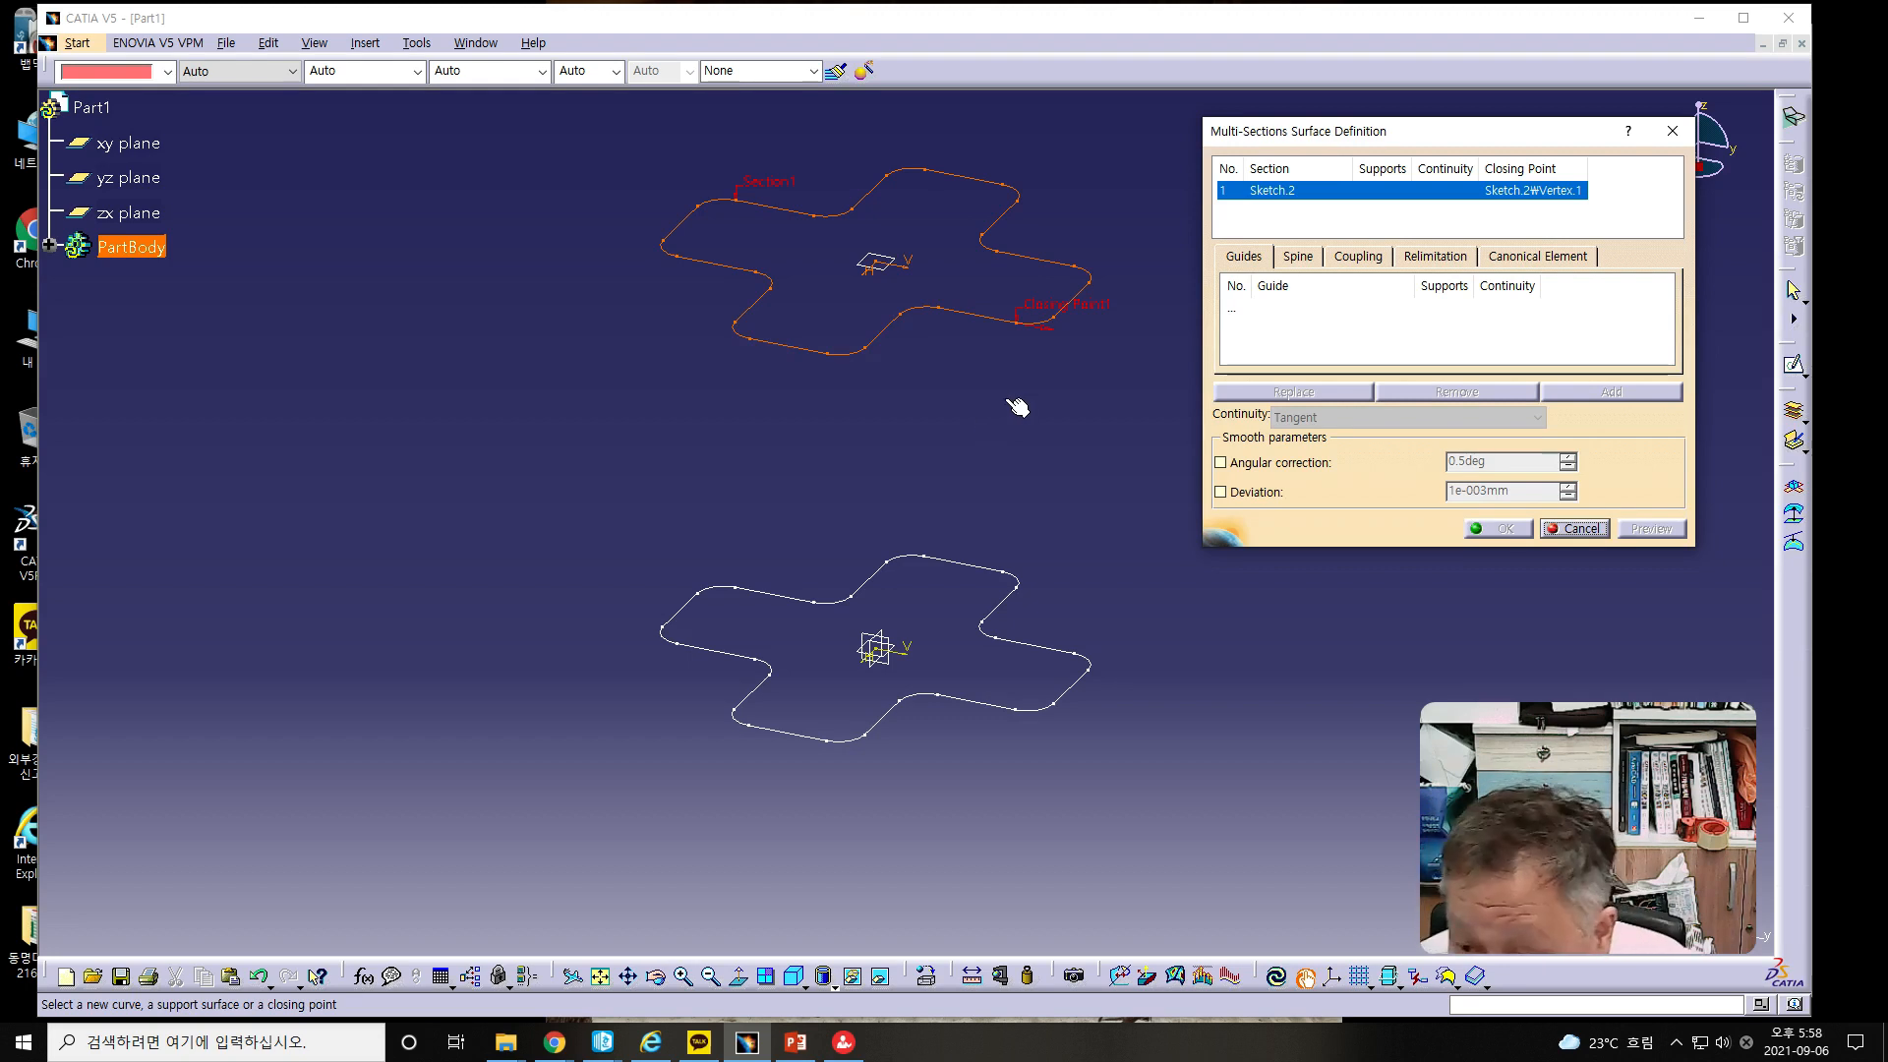
pyautogui.click(1026, 332)
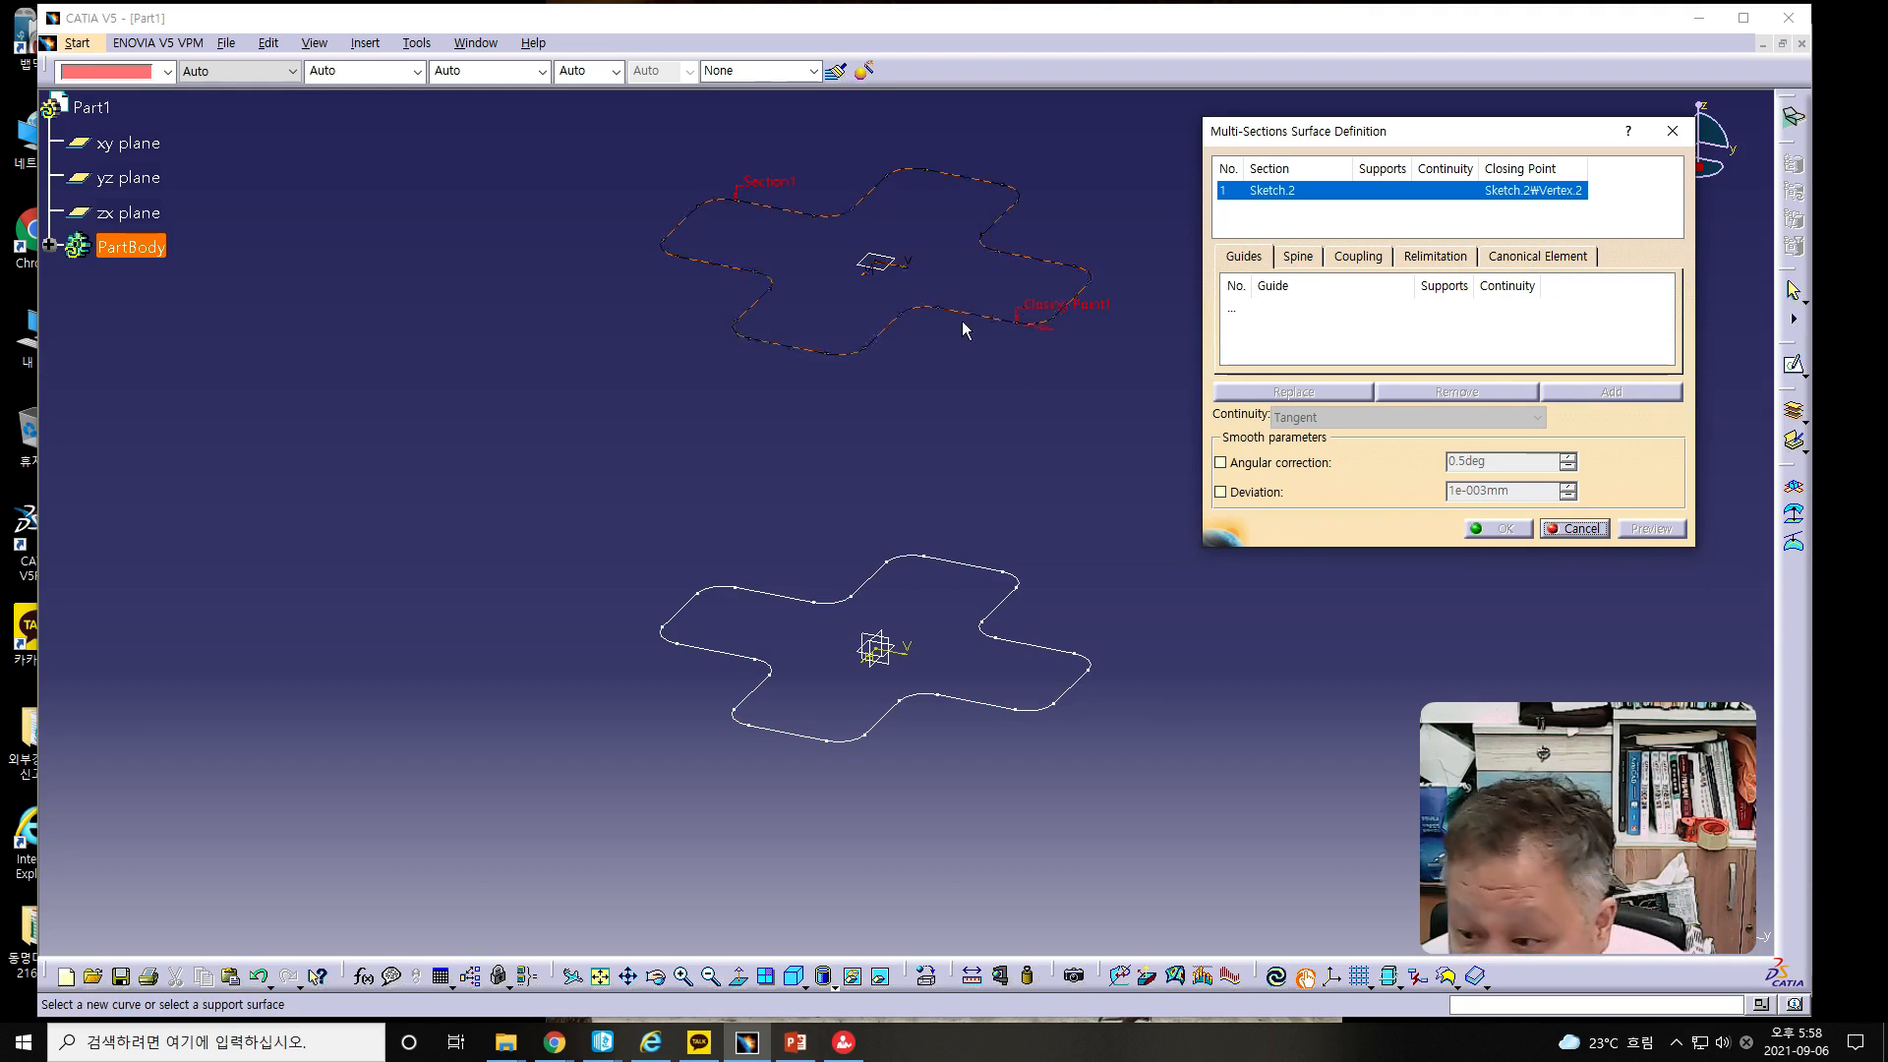
pyautogui.click(834, 358)
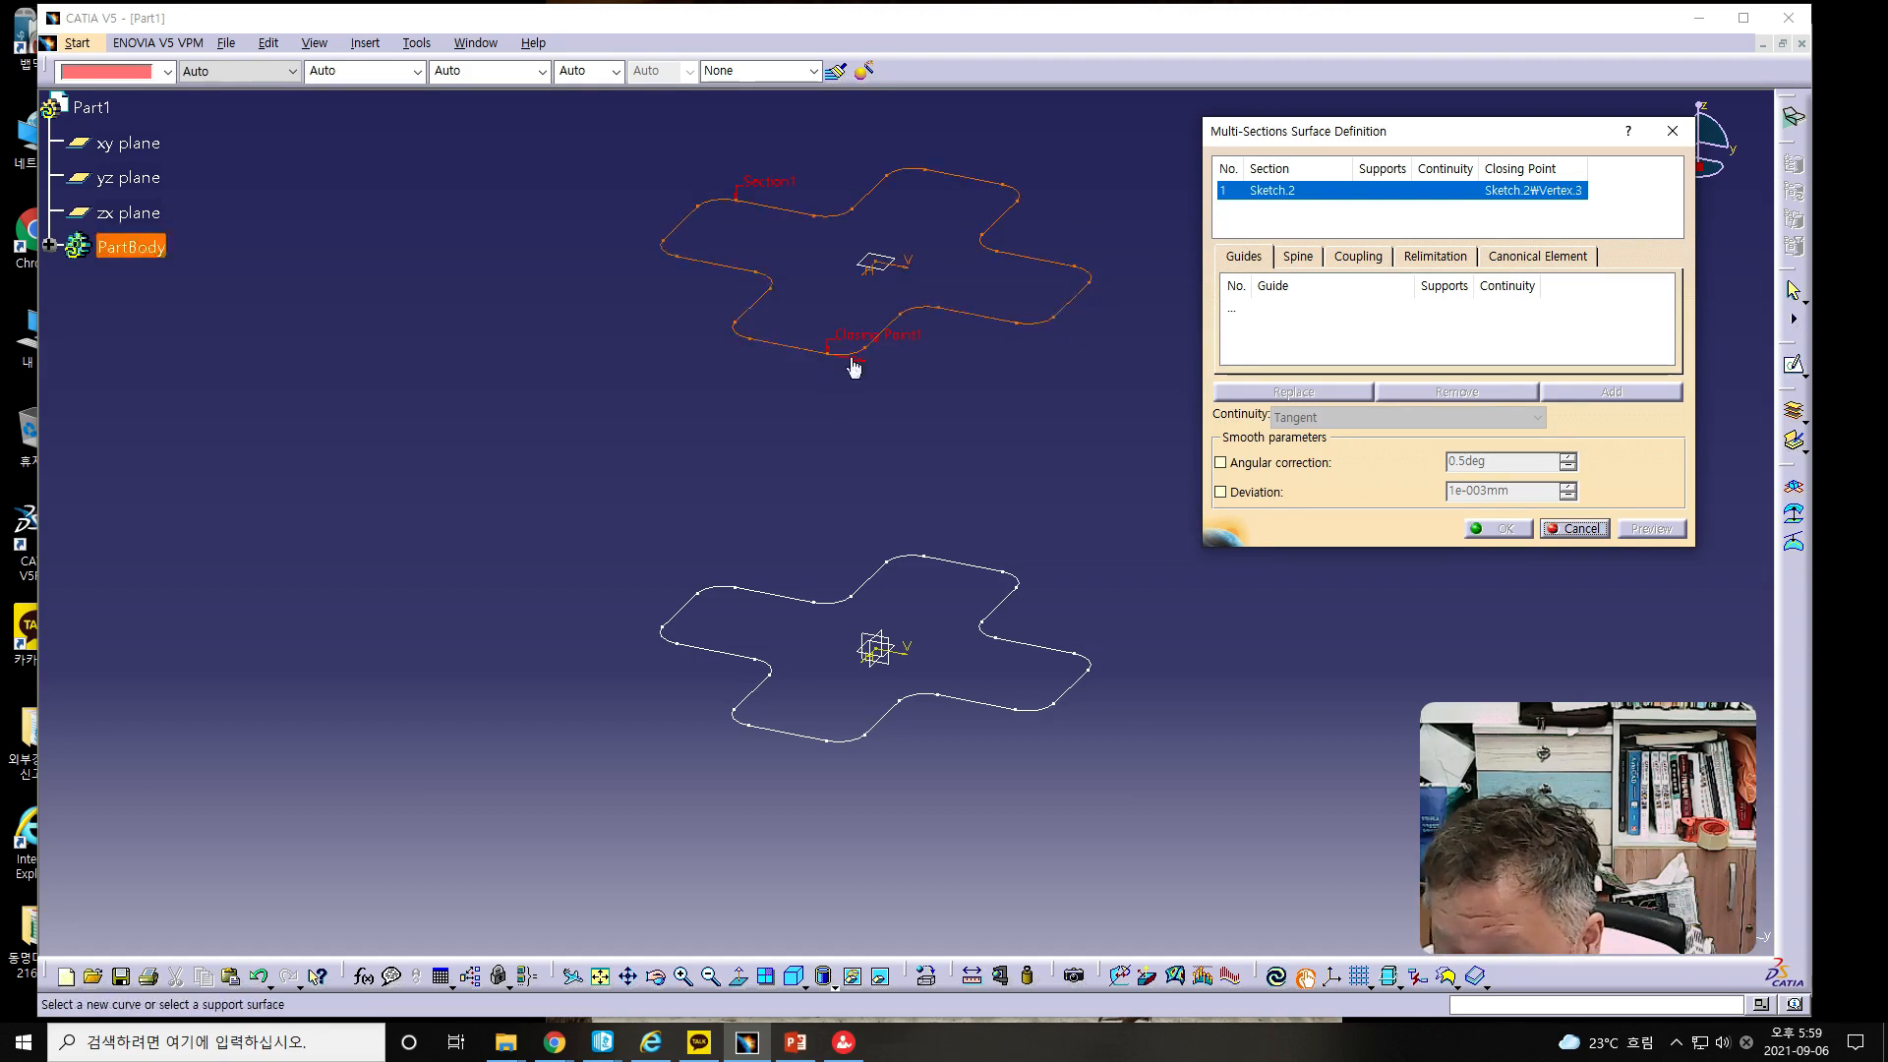
# - Add the lower cross as second section with its closing point on the right arm's outer corner, and create the twisted surface
pyautogui.click(945, 695)
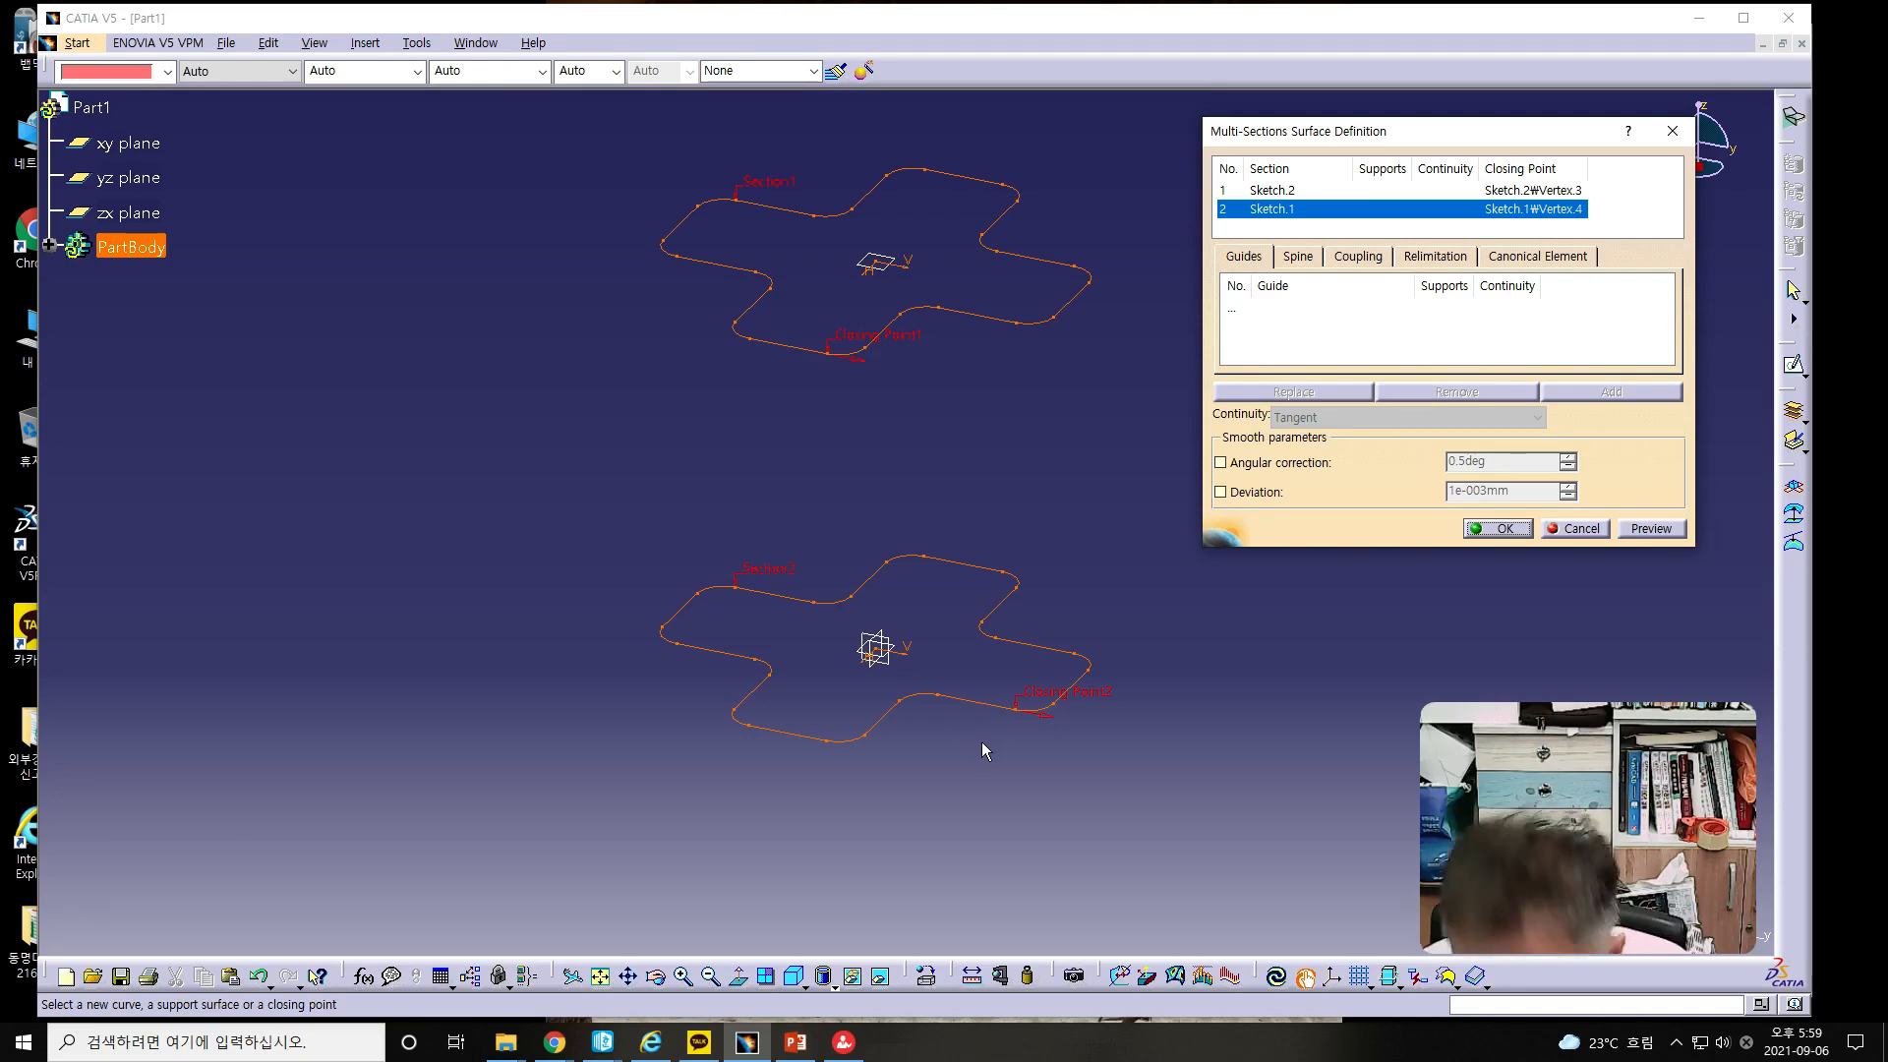
pyautogui.click(1089, 667)
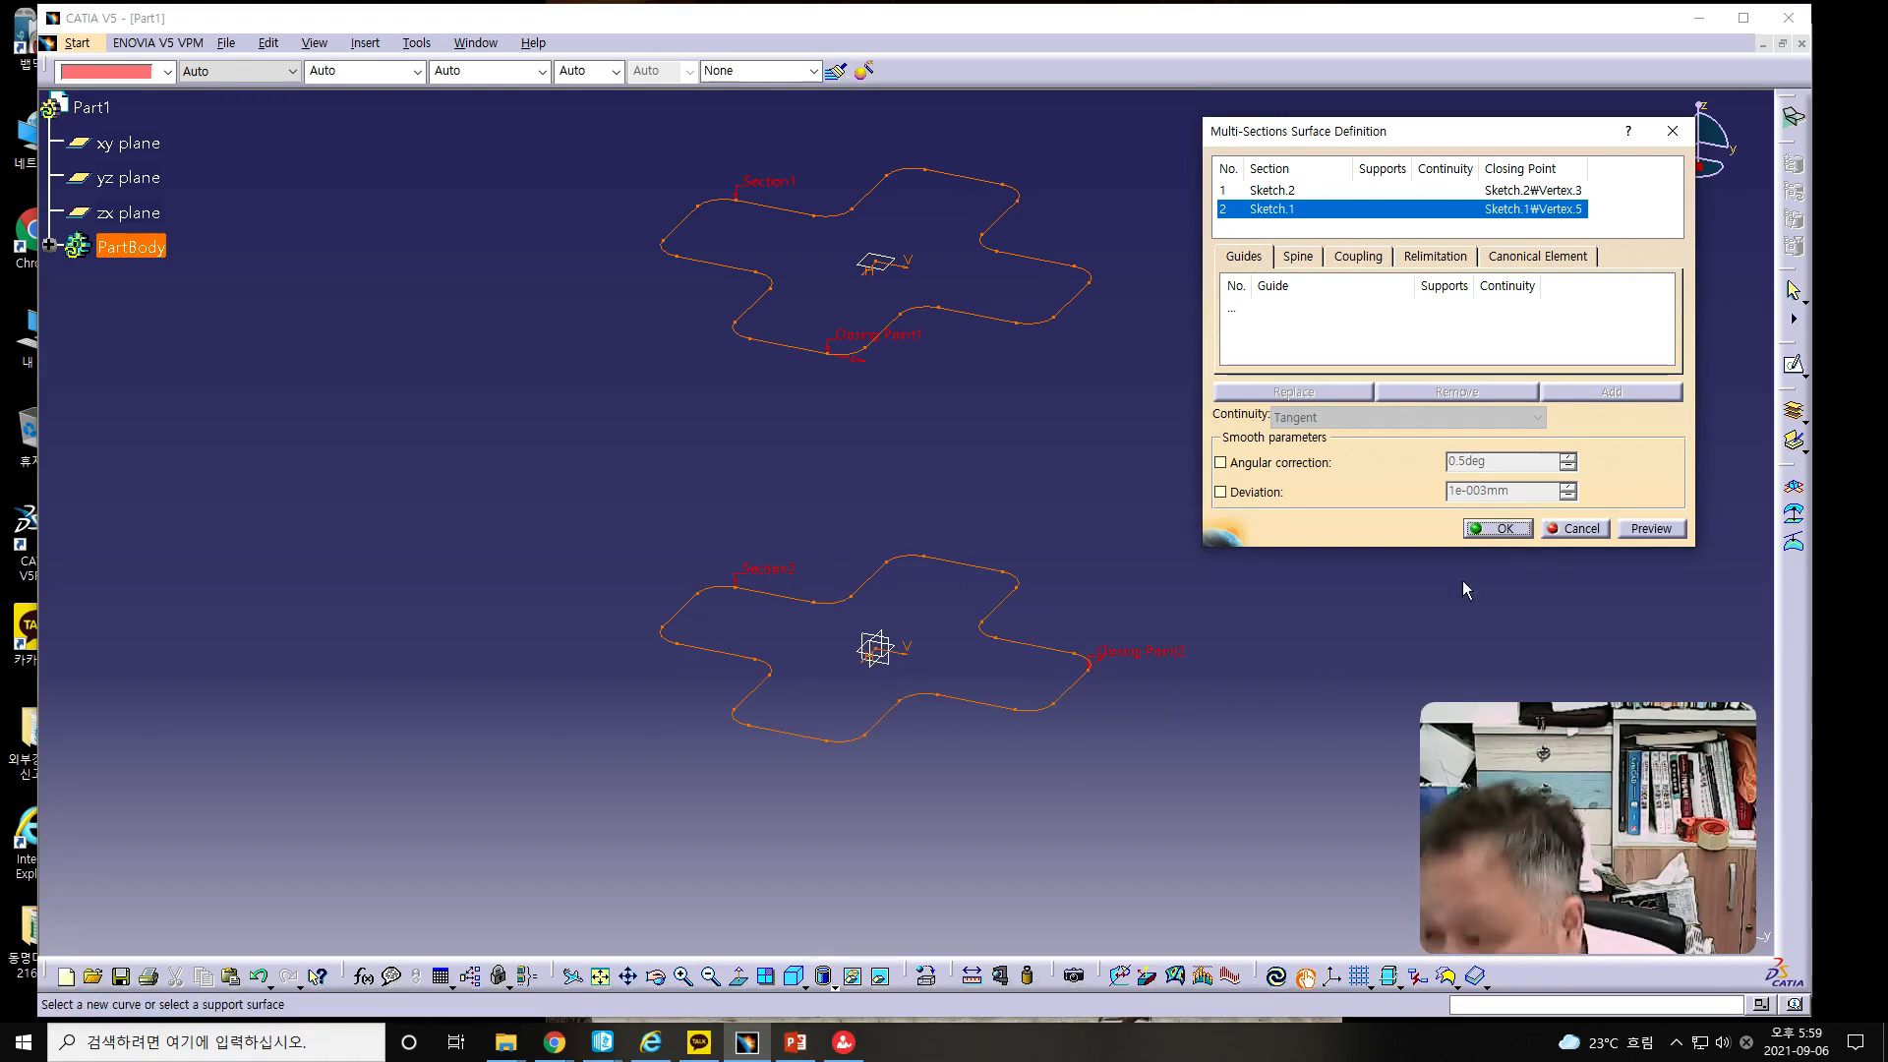
pyautogui.click(1651, 529)
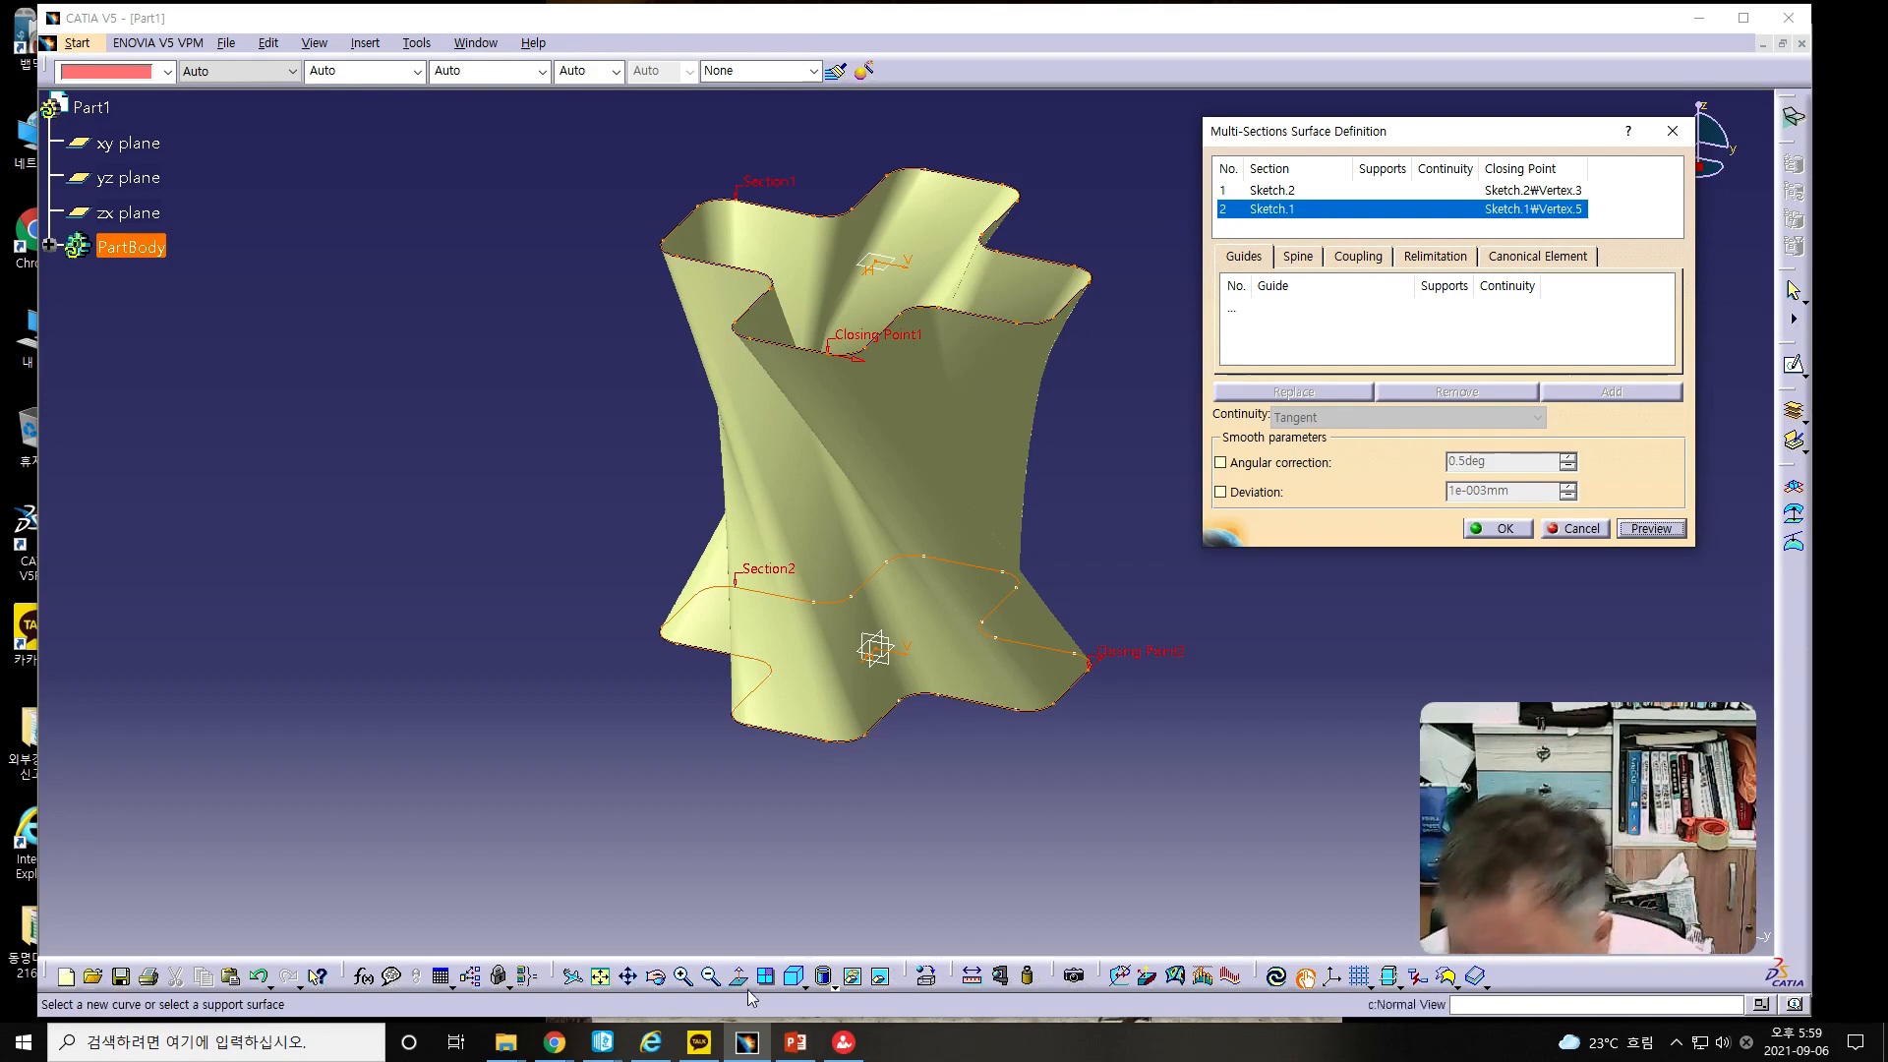
pyautogui.click(829, 987)
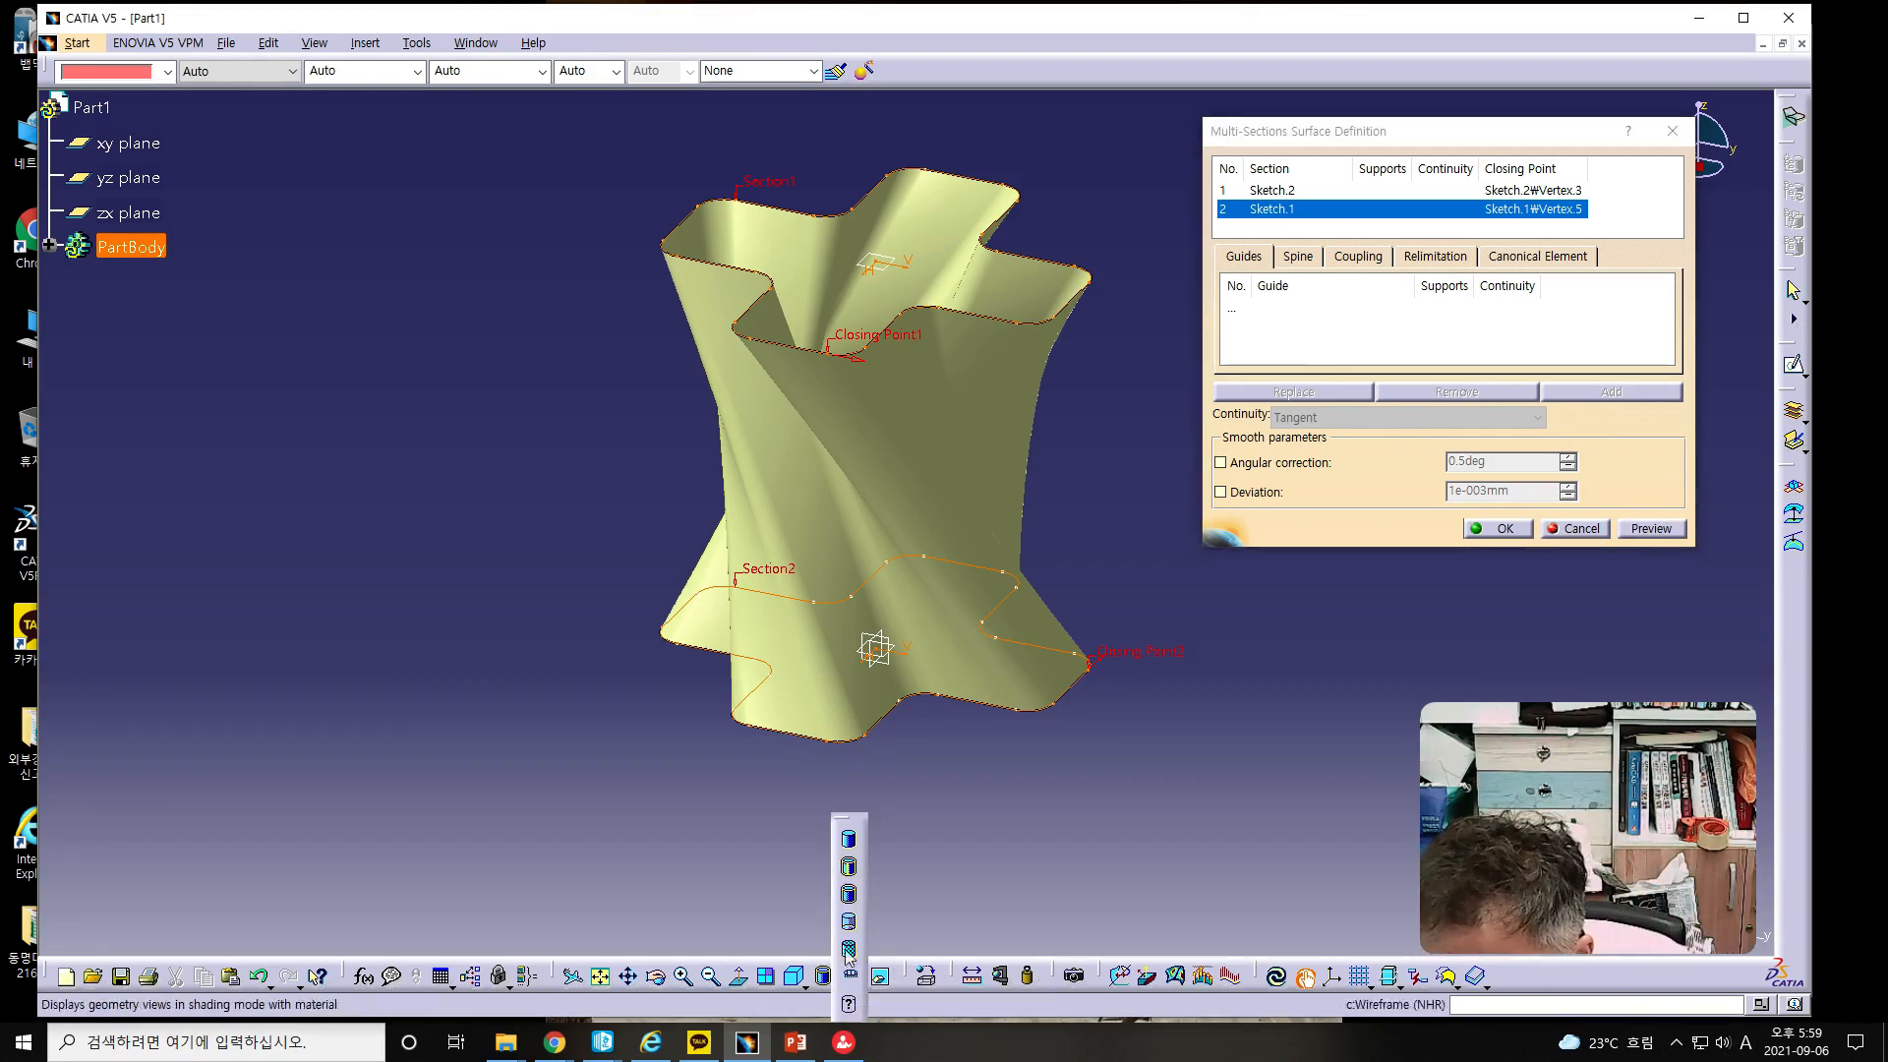
pyautogui.click(849, 895)
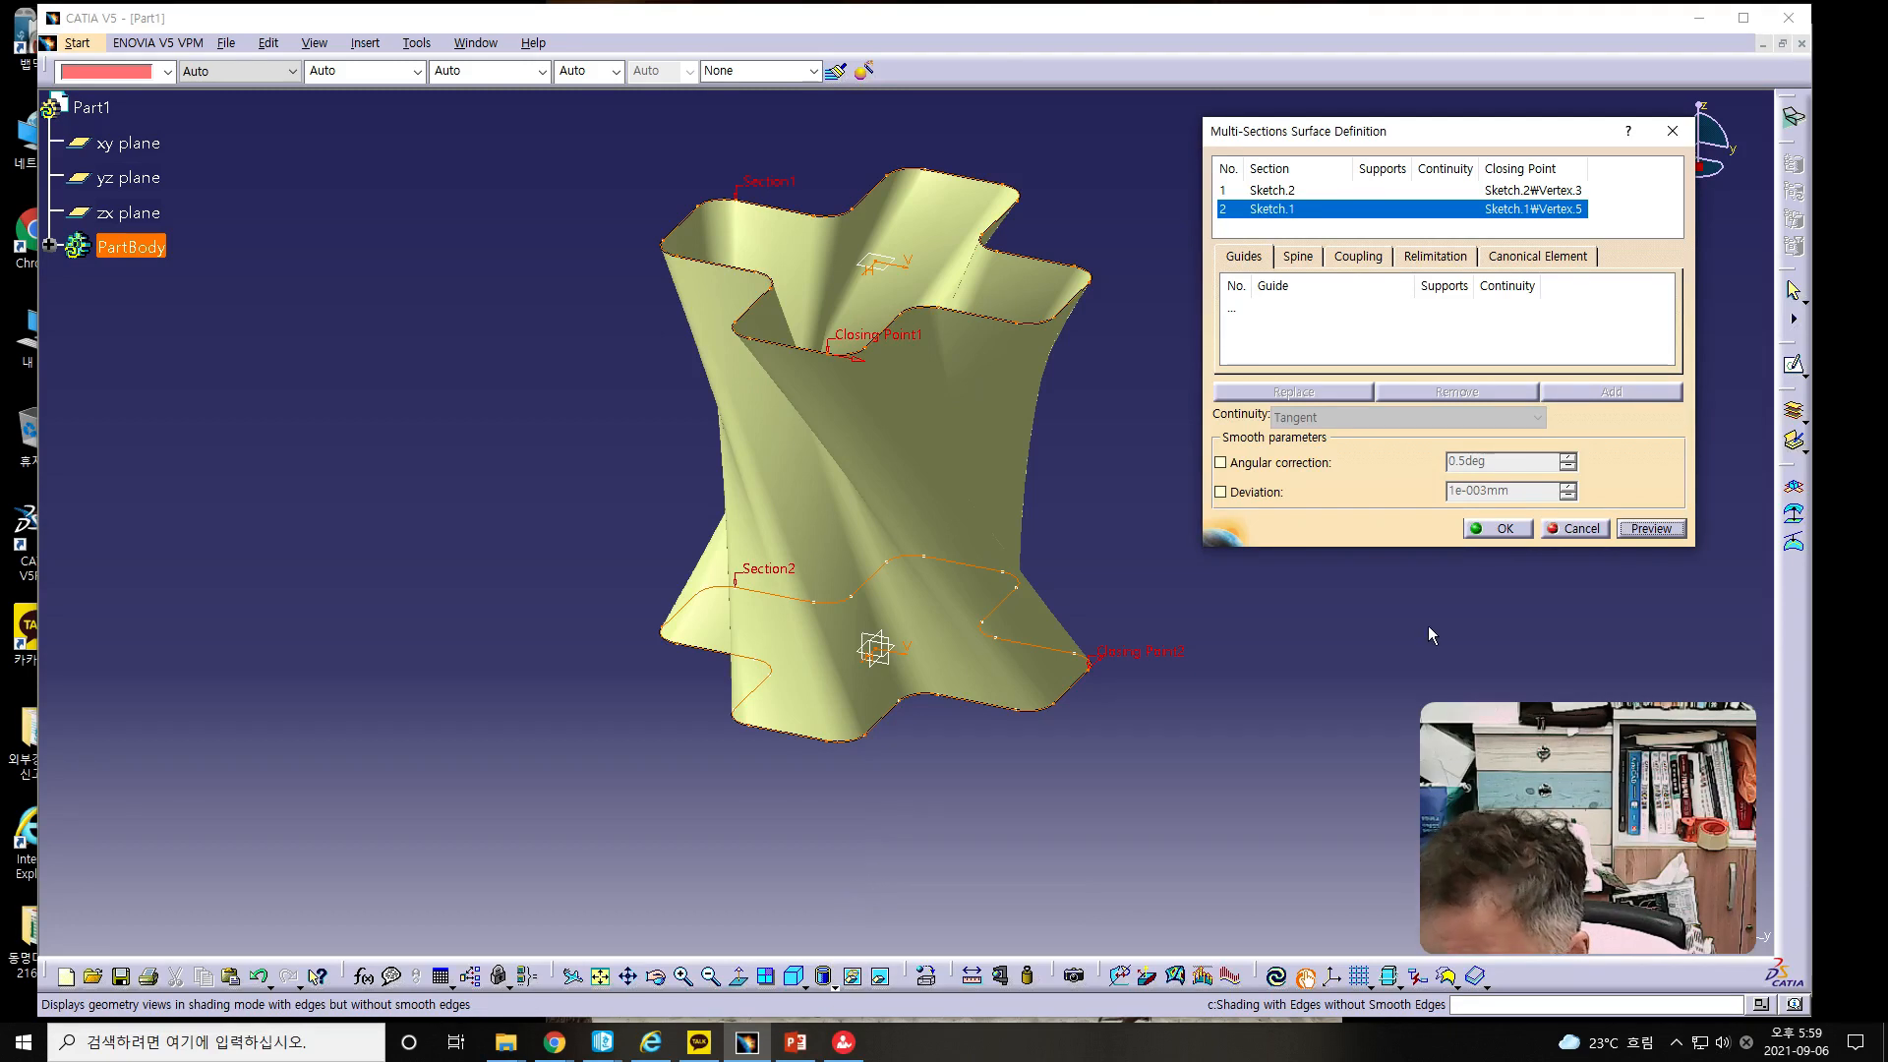
pyautogui.click(1504, 529)
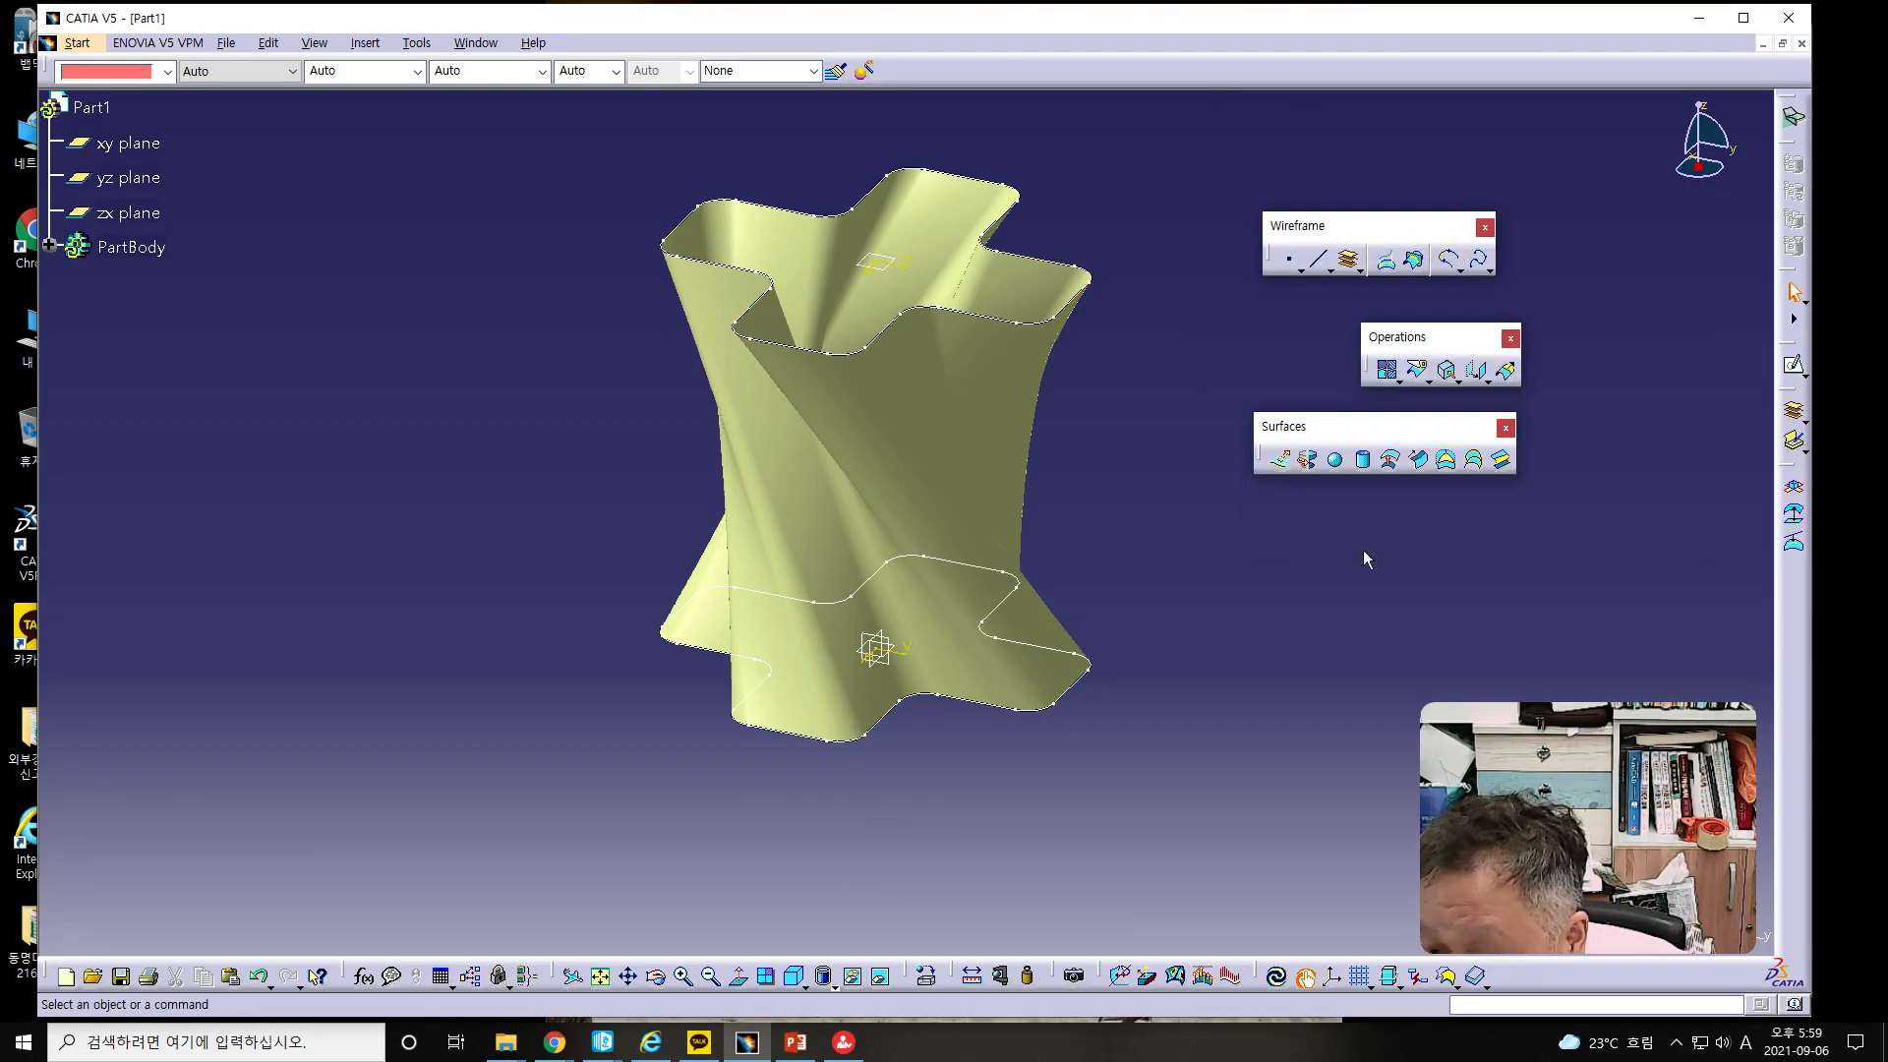
# - Set the display mode of the twisted surface to Shading with Edges
pyautogui.moveTo(914, 706)
pyautogui.mouseDown(button='middle')
pyautogui.moveTo(890, 700)
pyautogui.moveTo(919, 704)
pyautogui.mouseUp(button='middle')
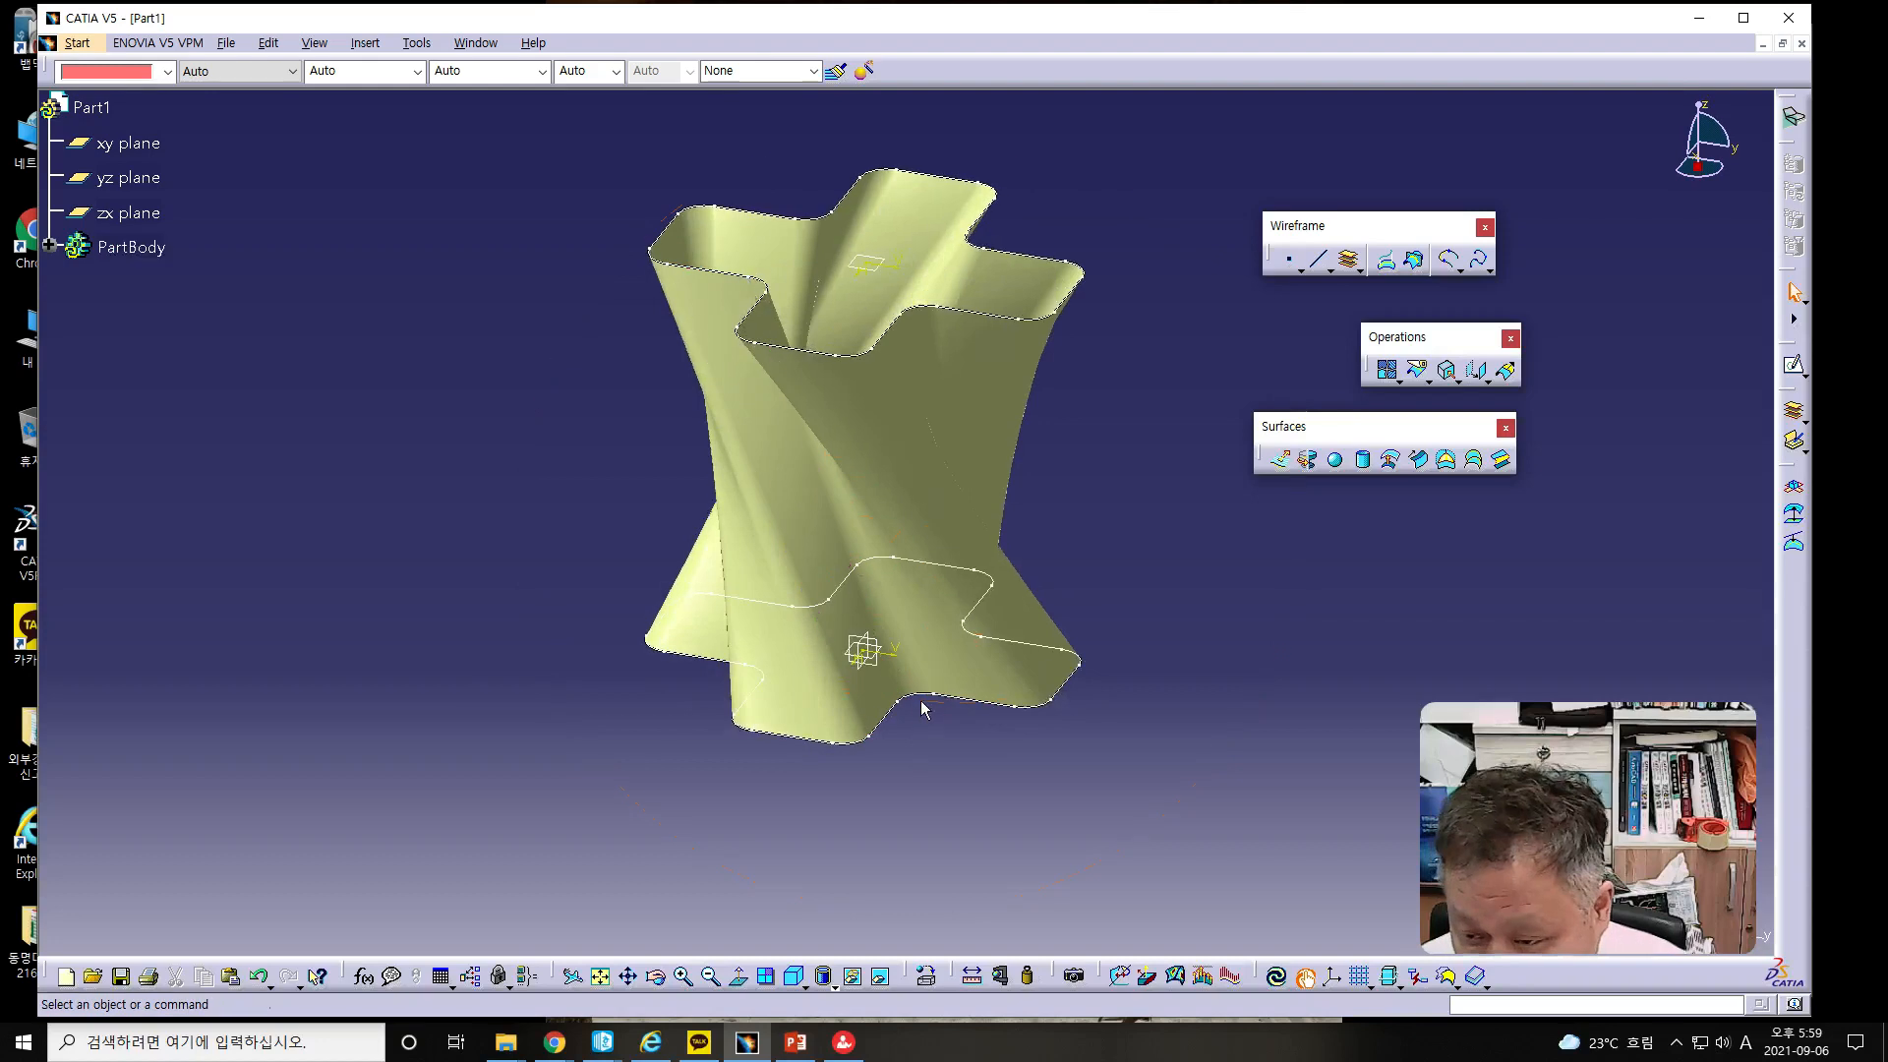
pyautogui.click(832, 983)
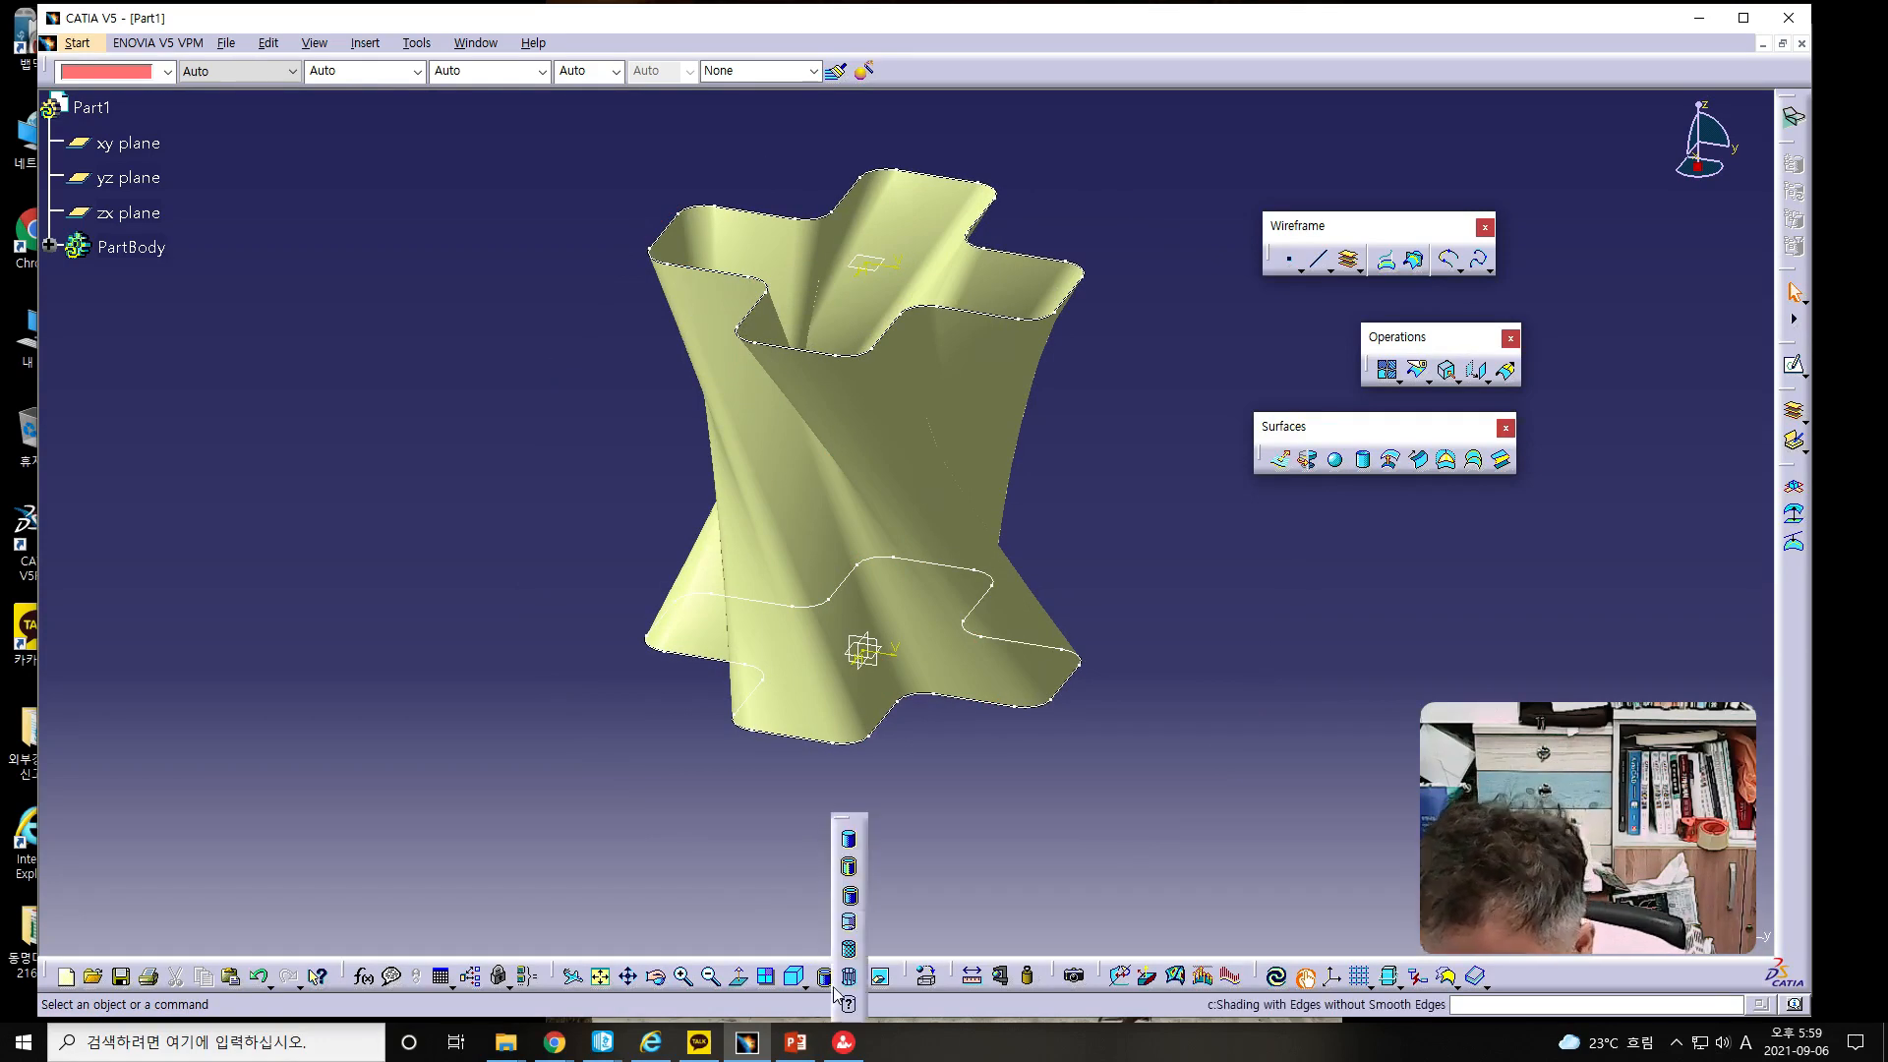
pyautogui.click(850, 868)
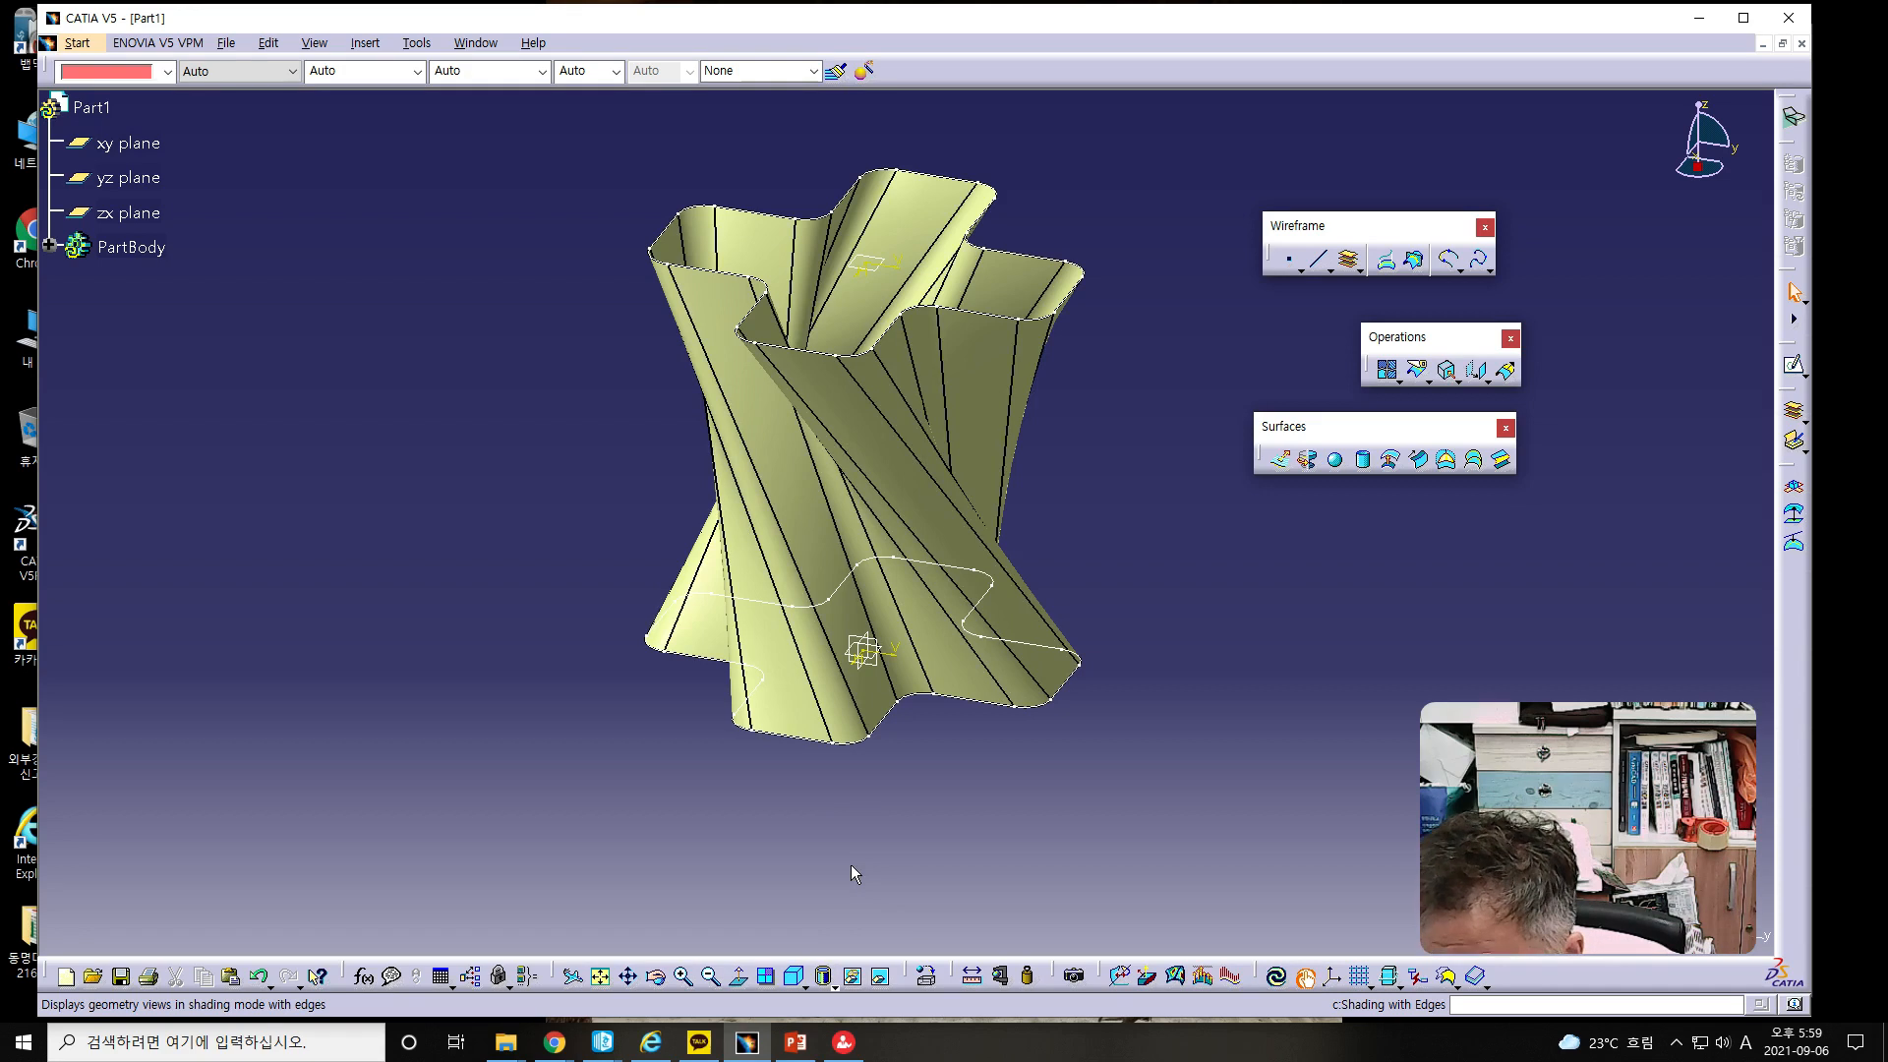
pyautogui.moveTo(982, 845); pyautogui.dragTo(946, 824, button='middle')
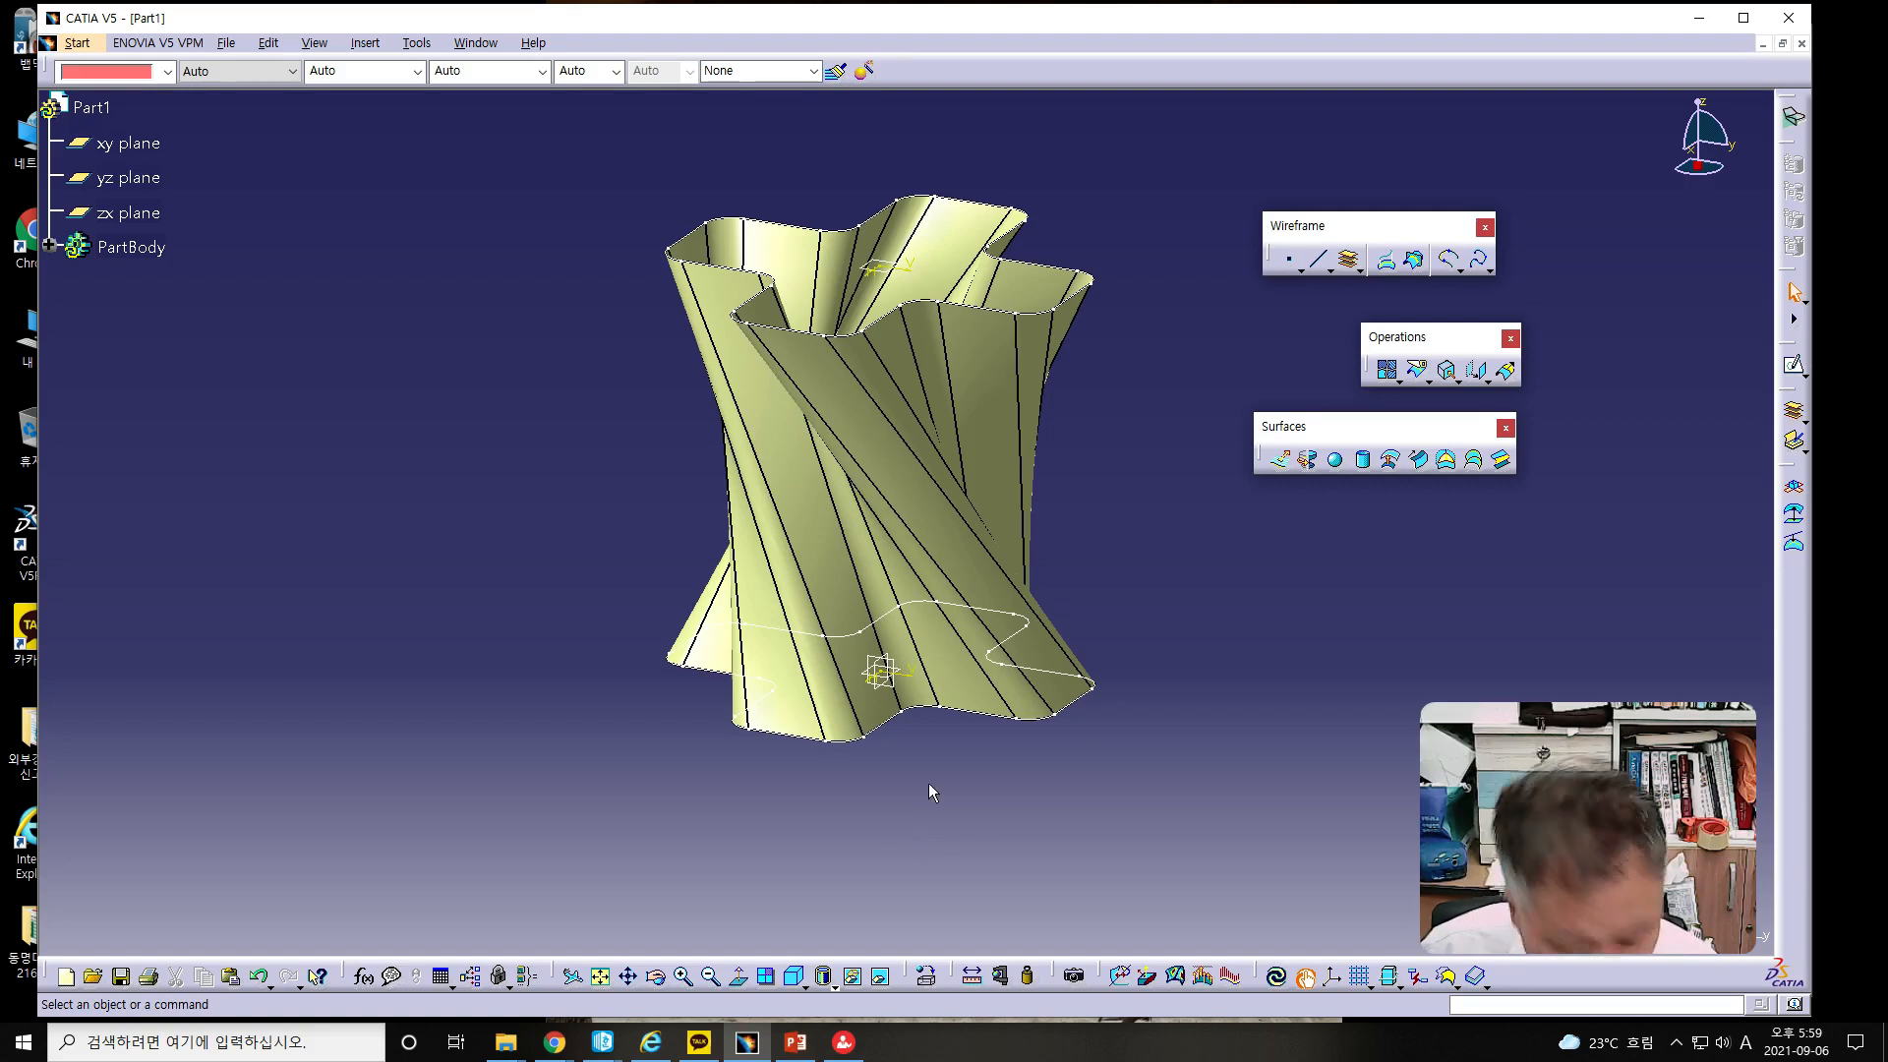
# - Close the upper and lower openings of the twisted surface with Fill surfaces bounded by the two cross sketches
pyautogui.click(1448, 460)
pyautogui.click(936, 264)
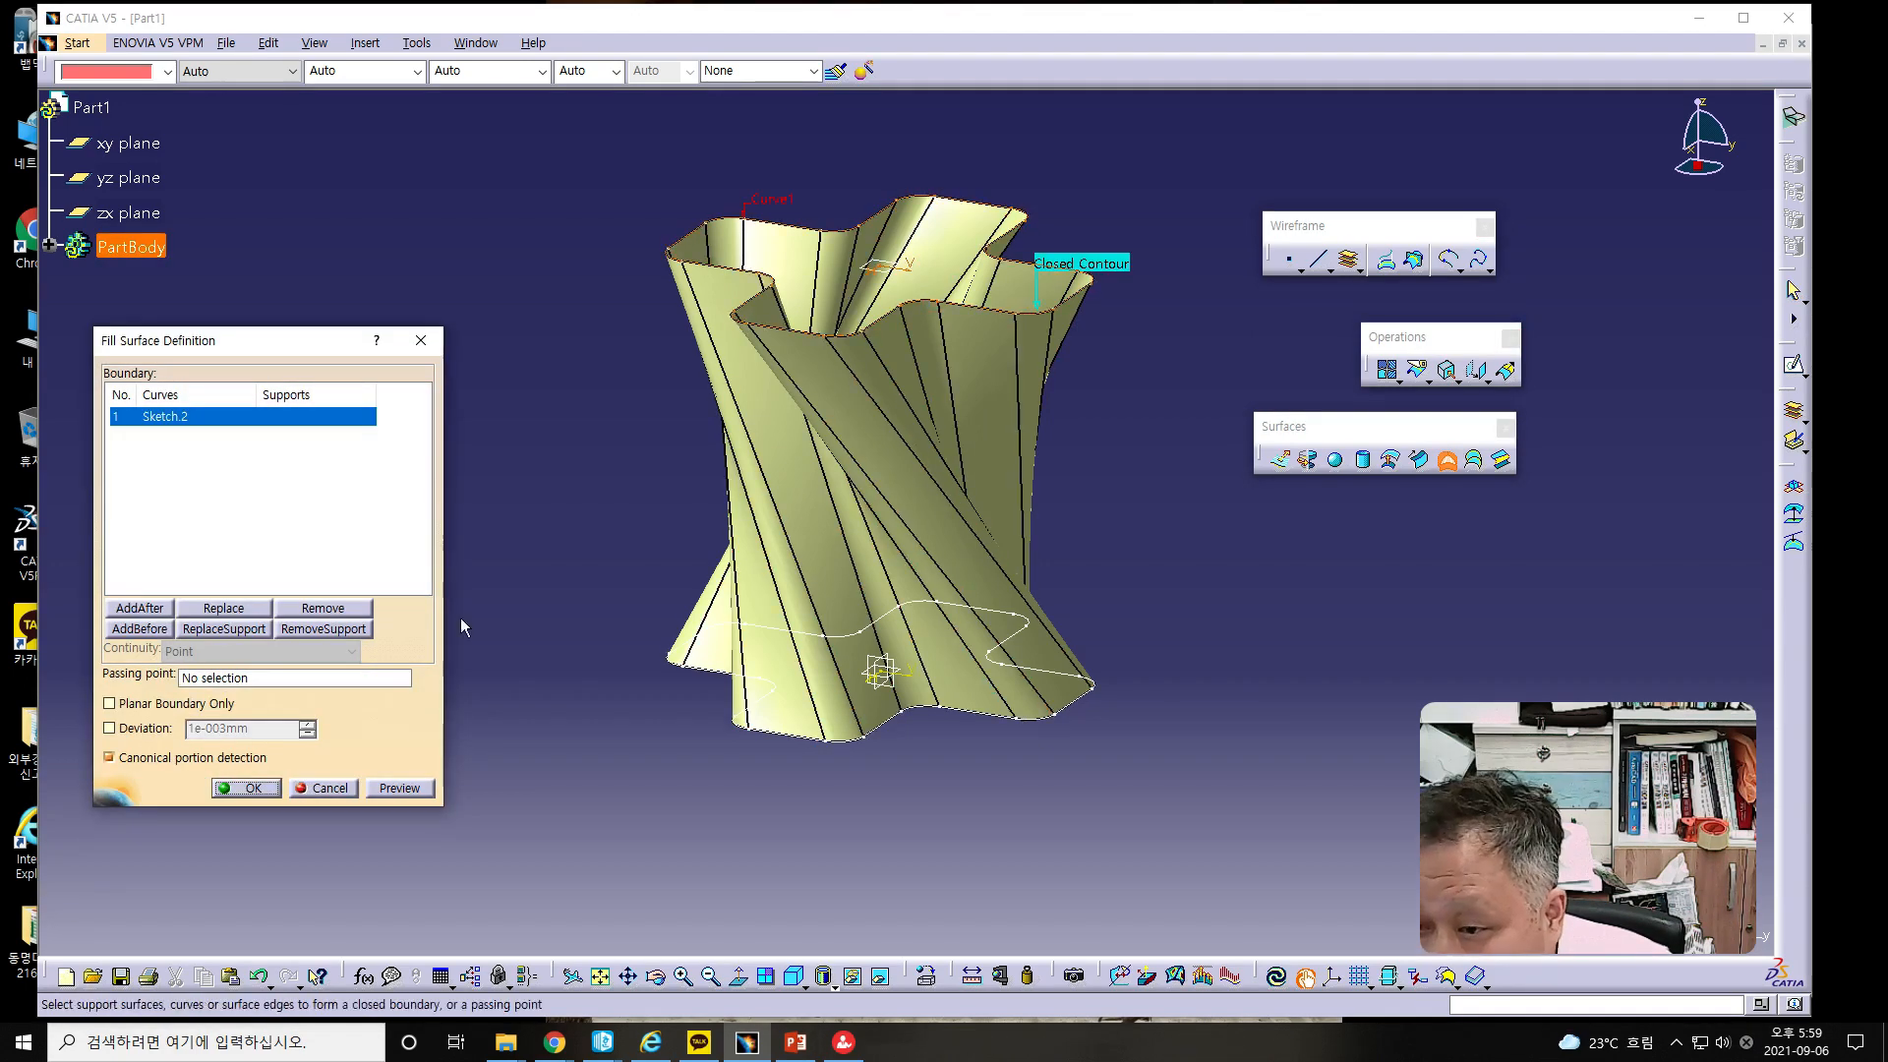
pyautogui.click(252, 789)
pyautogui.moveTo(962, 861); pyautogui.dragTo(1043, 639, button='middle')
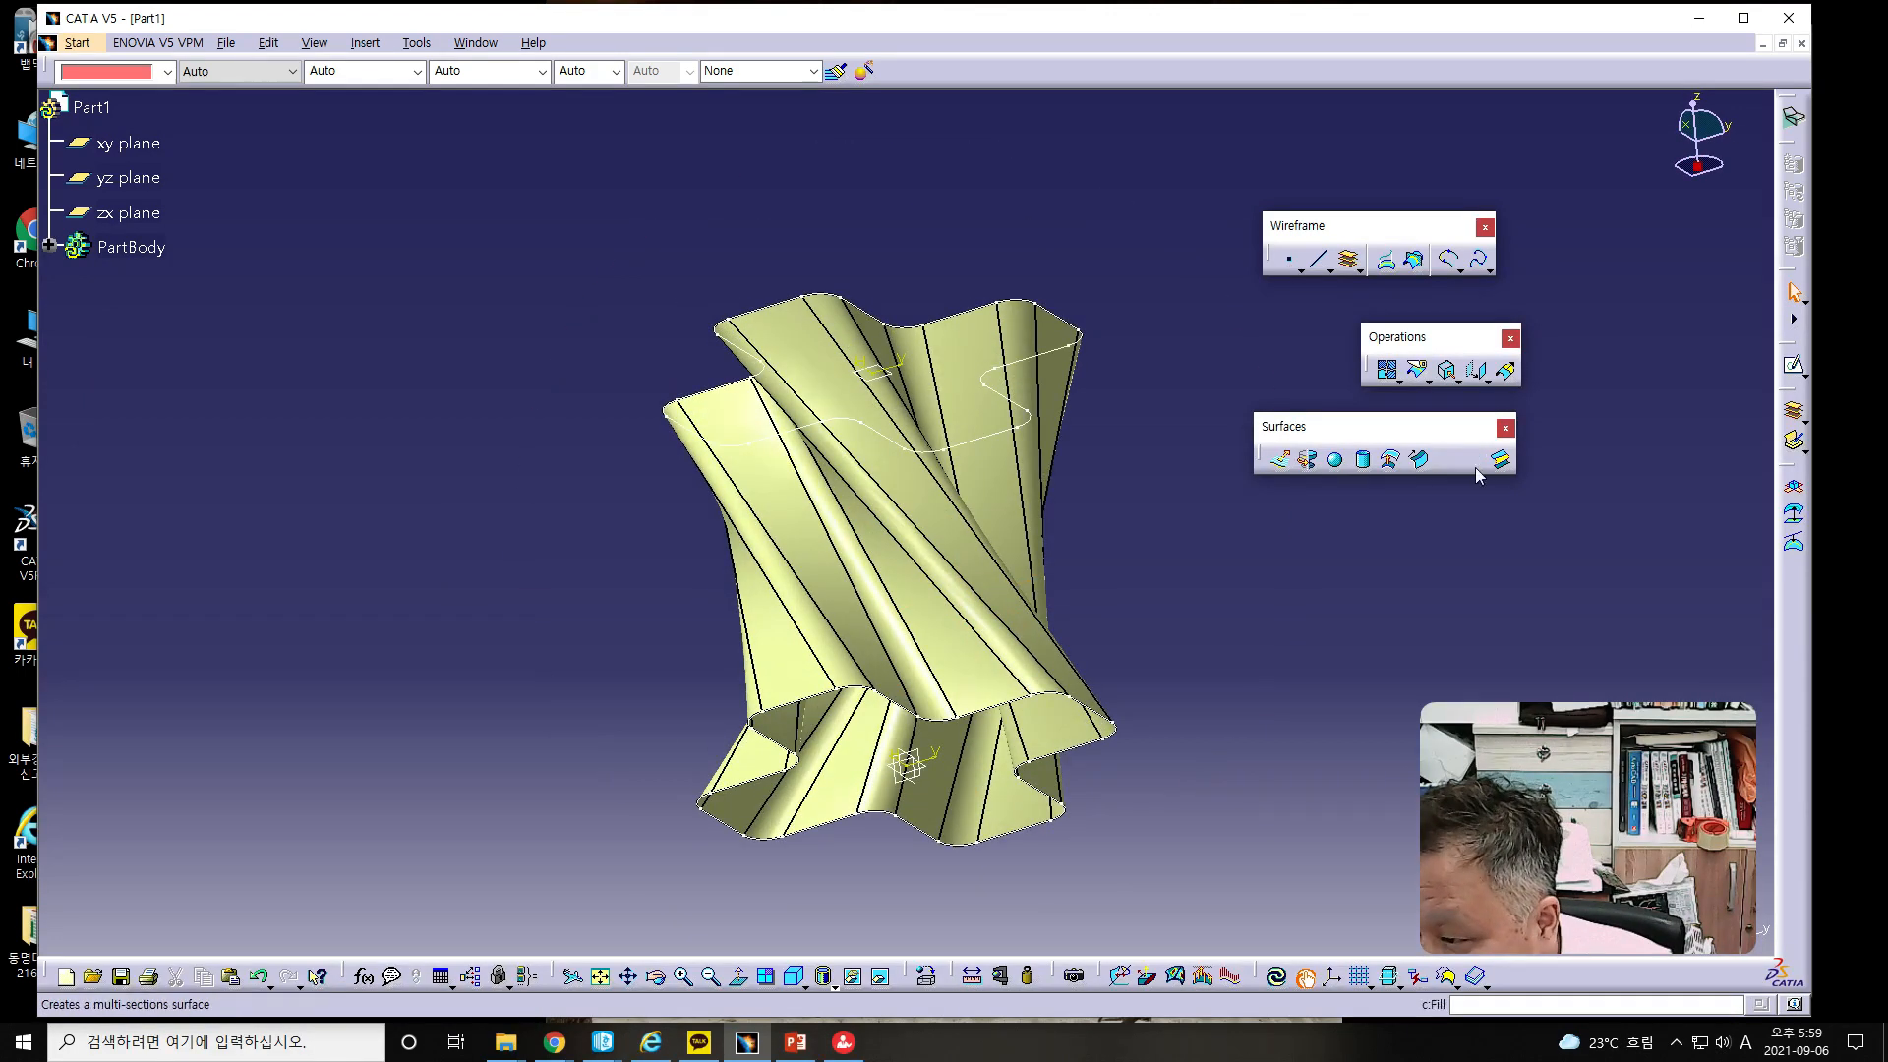
pyautogui.click(1453, 464)
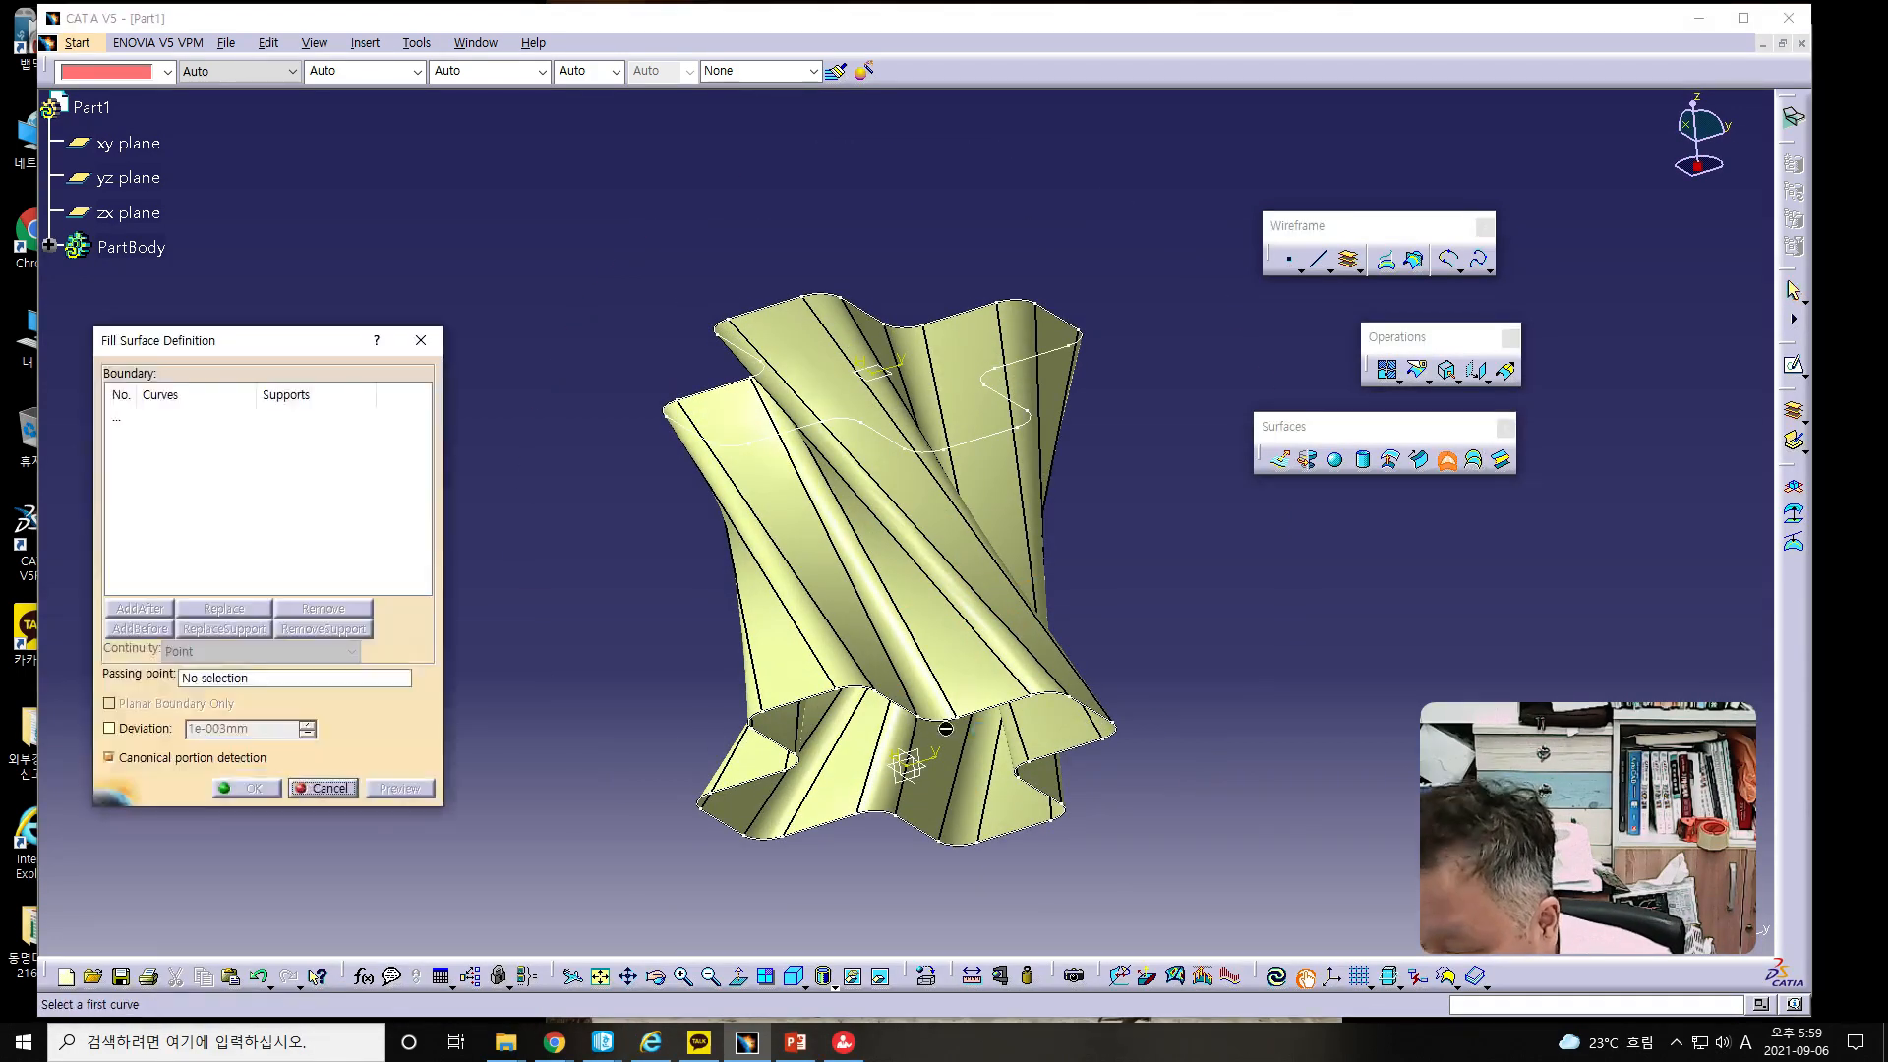
pyautogui.click(924, 717)
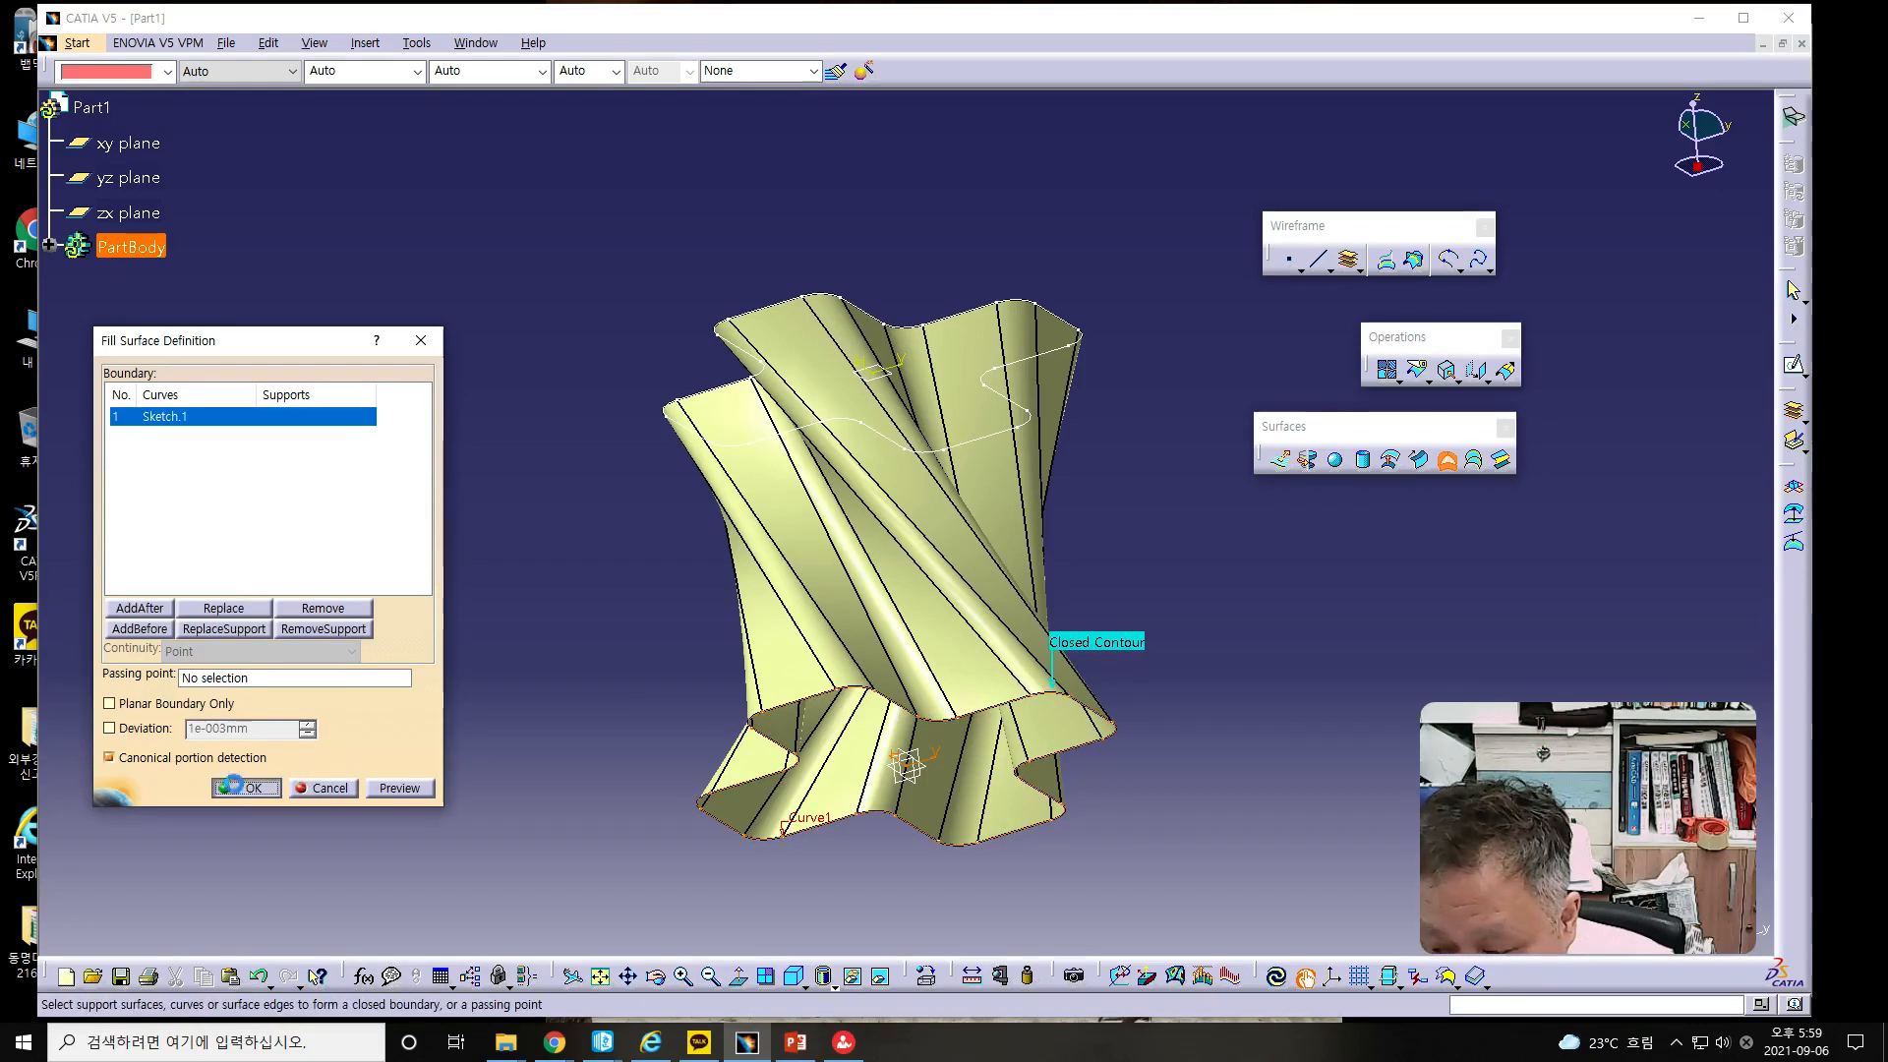
pyautogui.click(246, 788)
pyautogui.moveTo(625, 651); pyautogui.dragTo(1179, 479, button='middle')
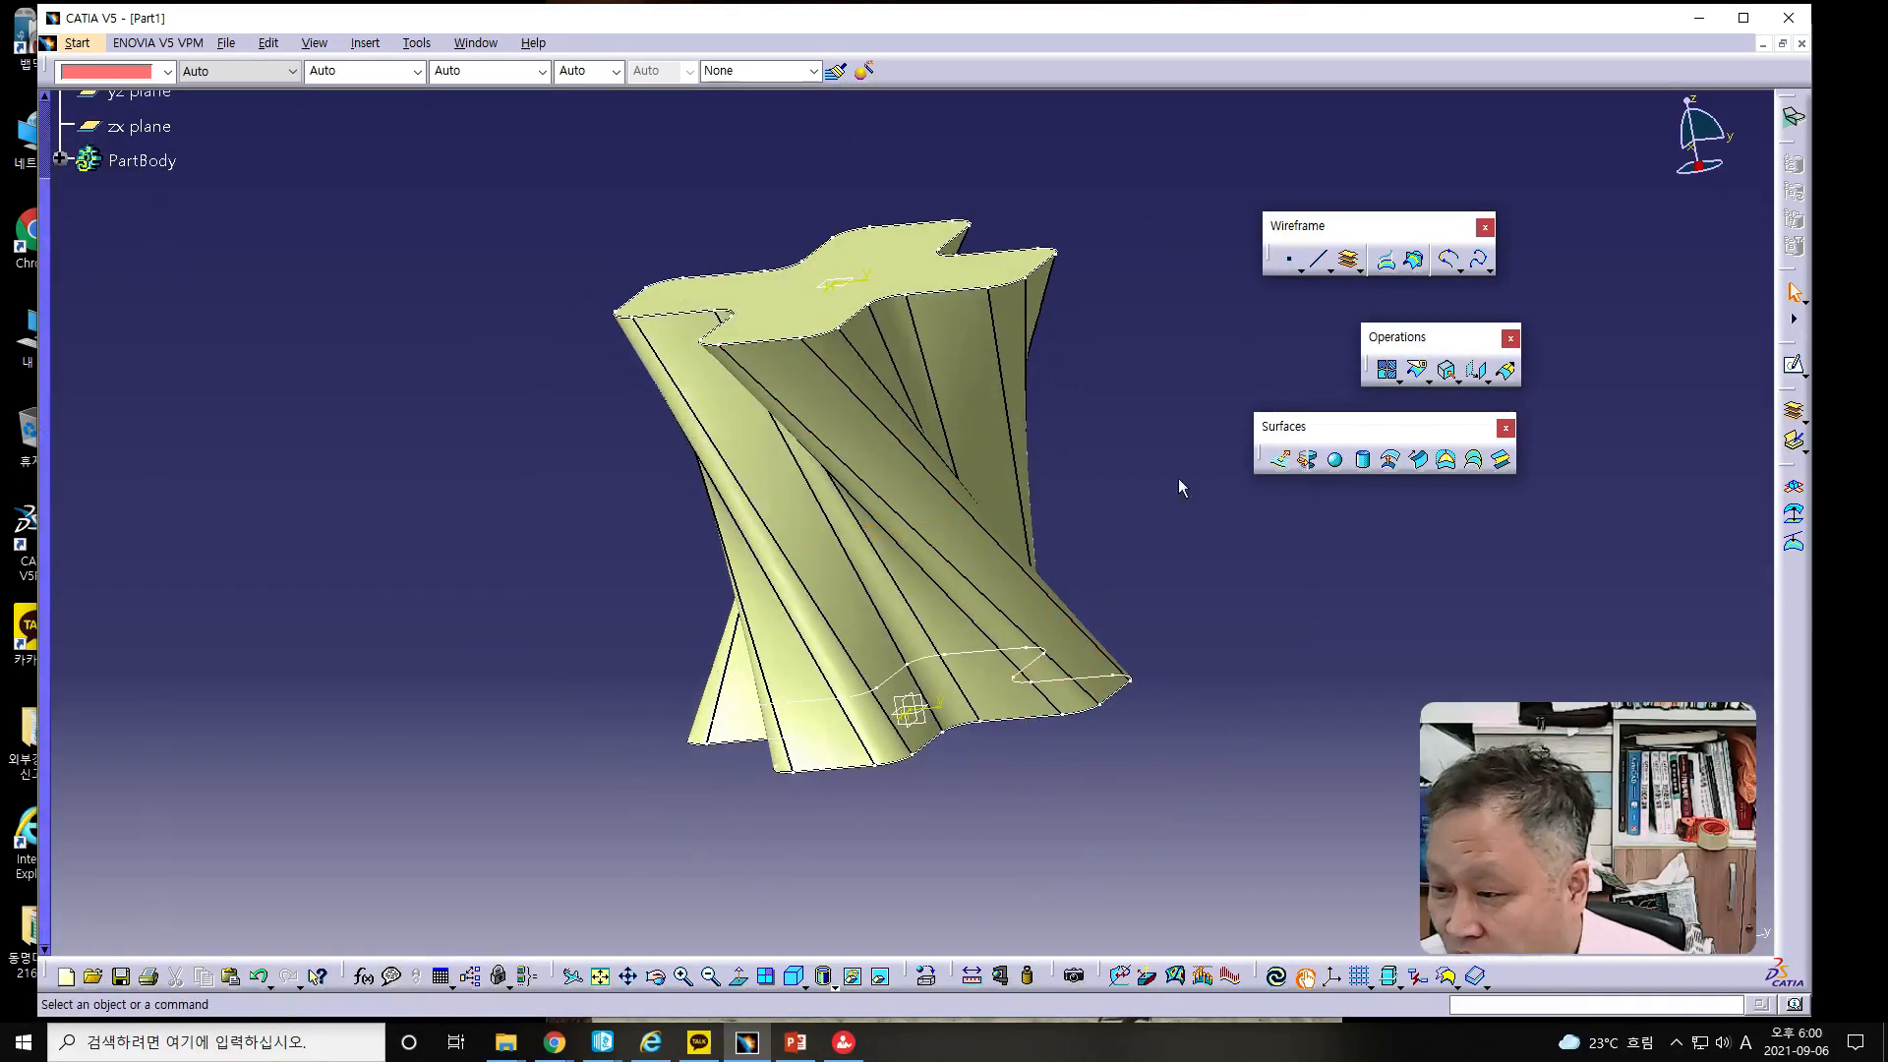
# - Join the upper fill, the twisted multi-sections surface and the lower fill into one closed surface
pyautogui.click(1388, 372)
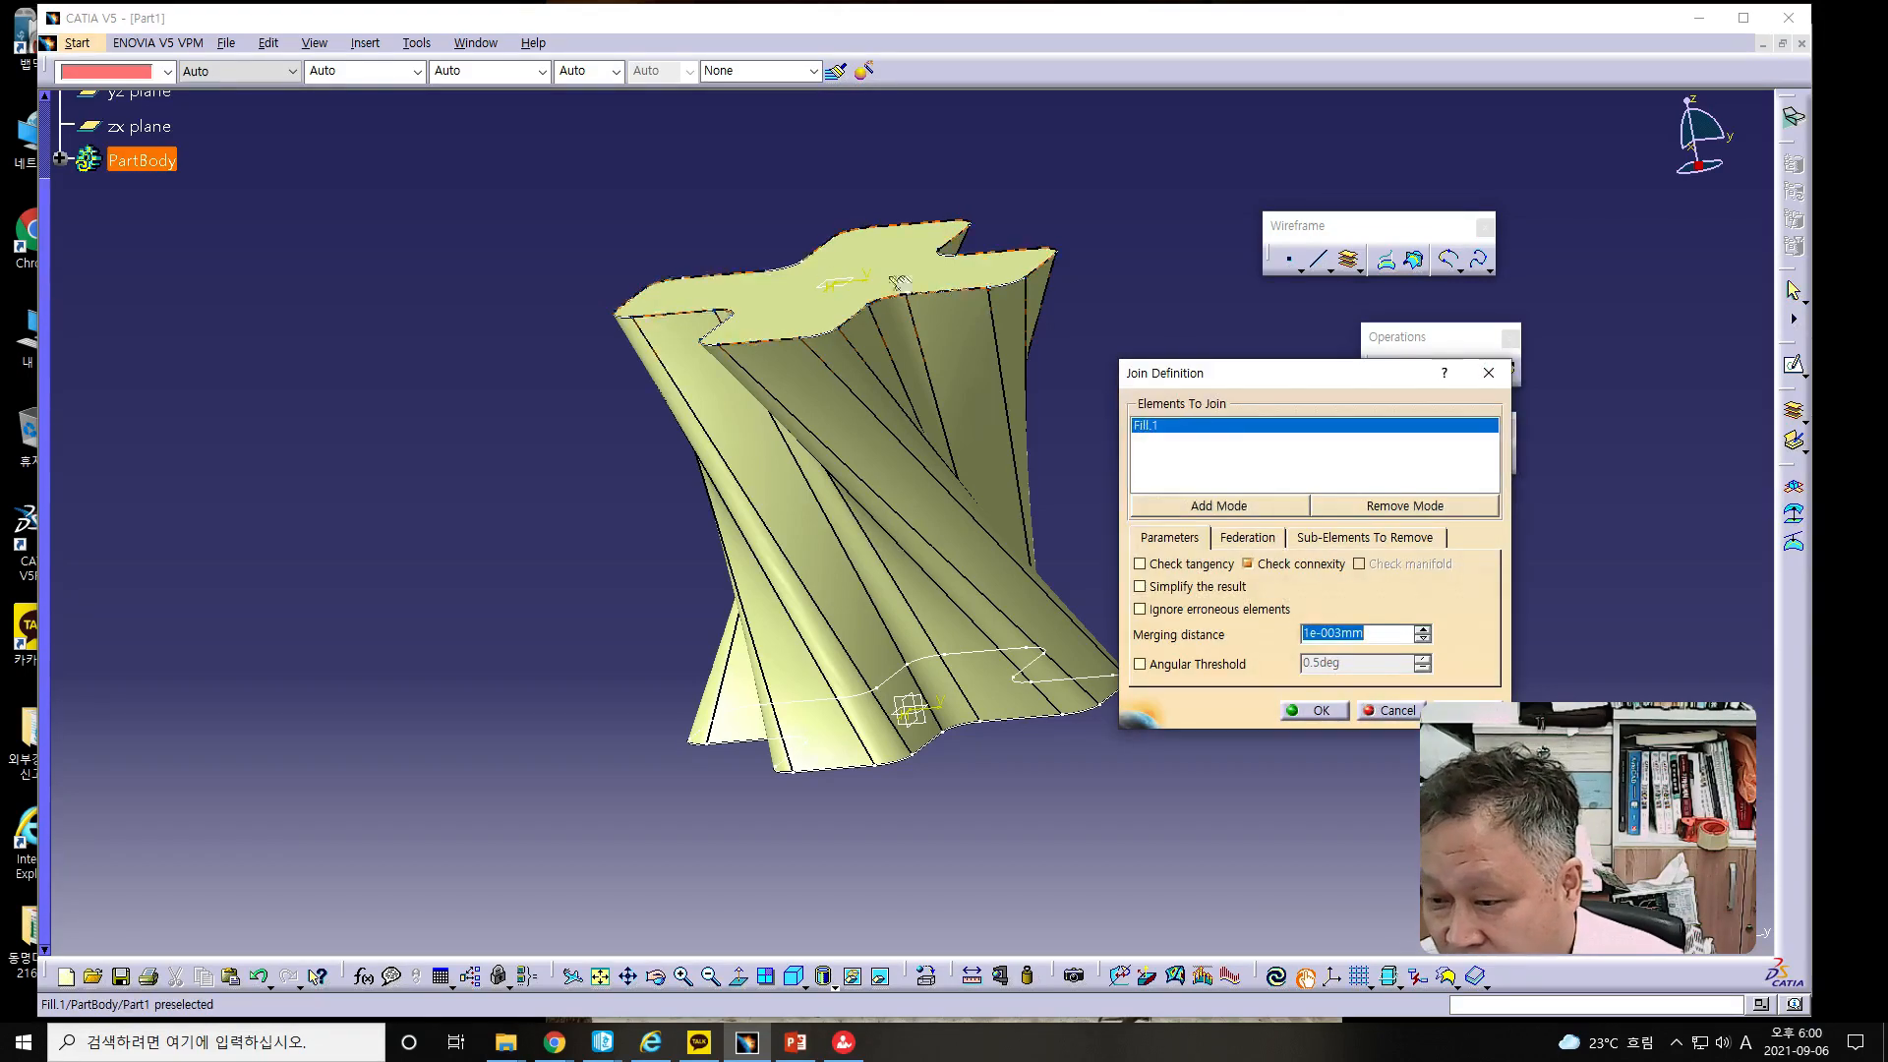
pyautogui.click(899, 498)
pyautogui.moveTo(1003, 788); pyautogui.dragTo(988, 824, button='middle')
pyautogui.click(998, 802)
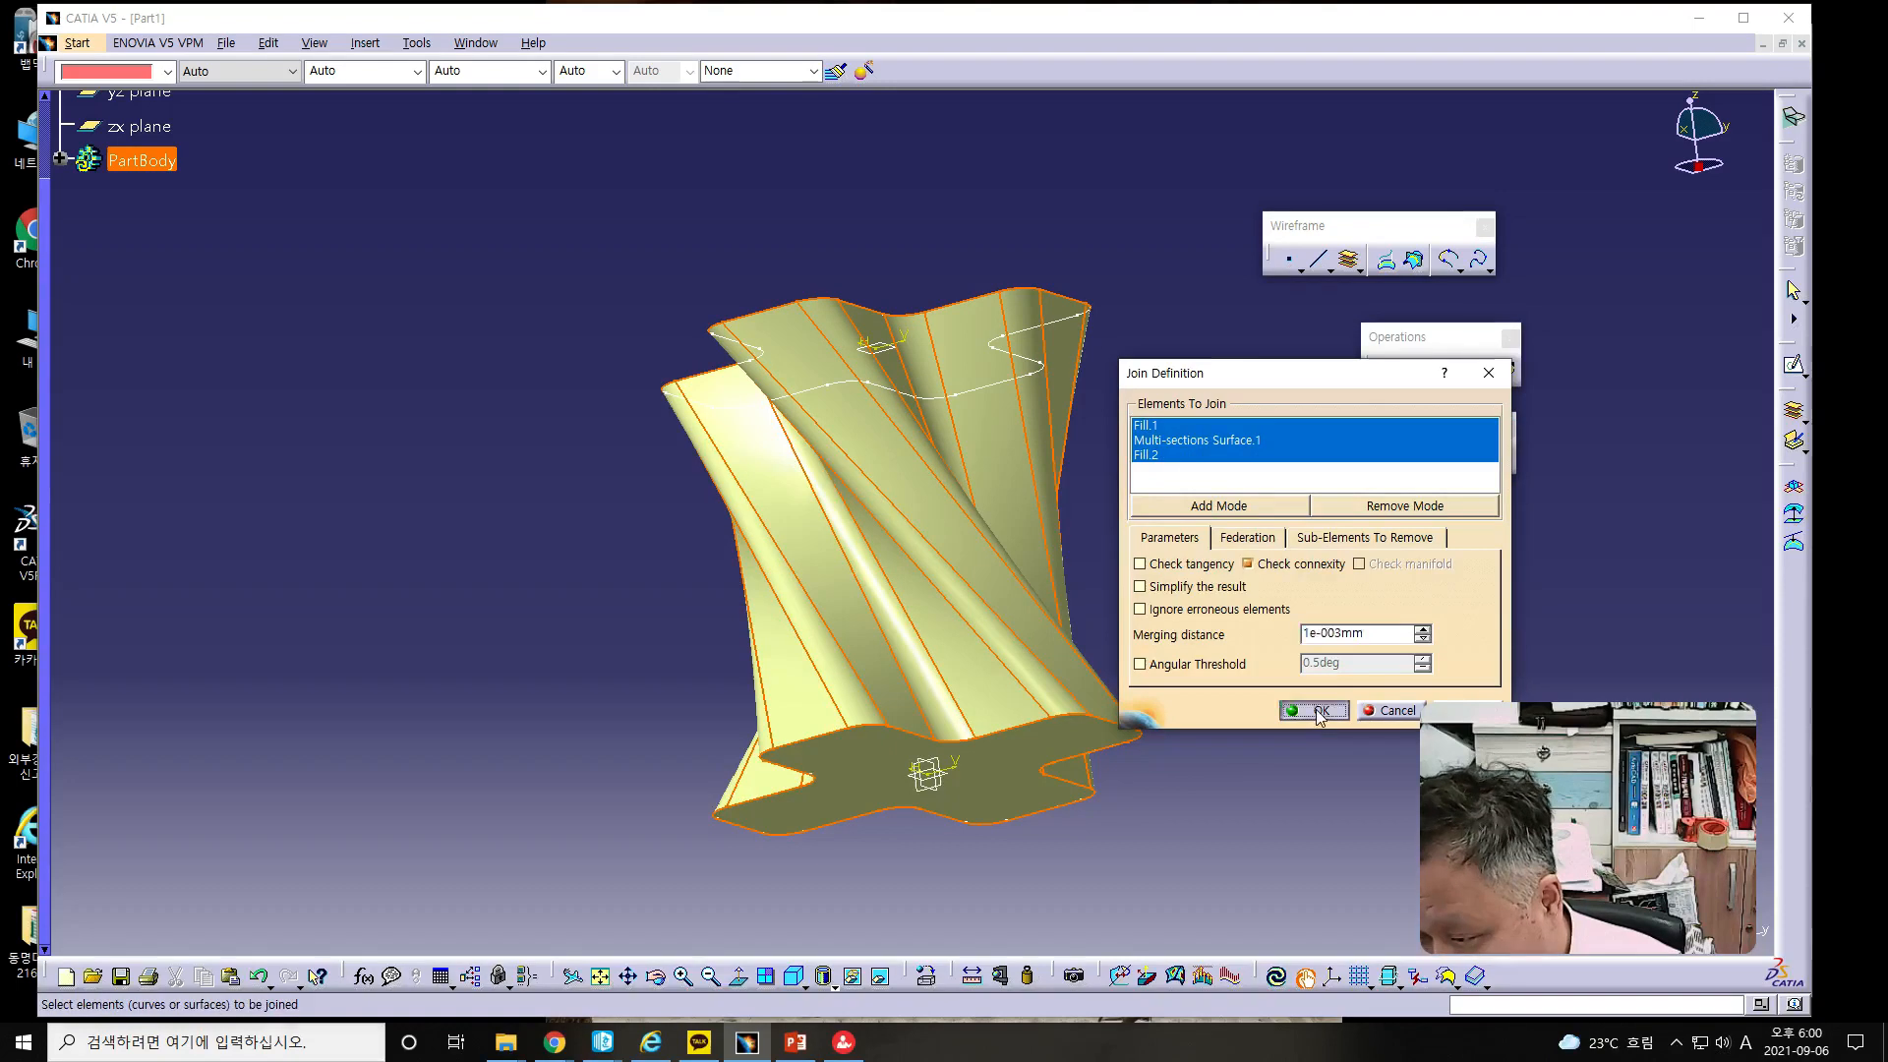
pyautogui.click(1316, 711)
# - Switch to the Part Design workbench and turn the joined surface into a solid with Close Surface
pyautogui.click(74, 43)
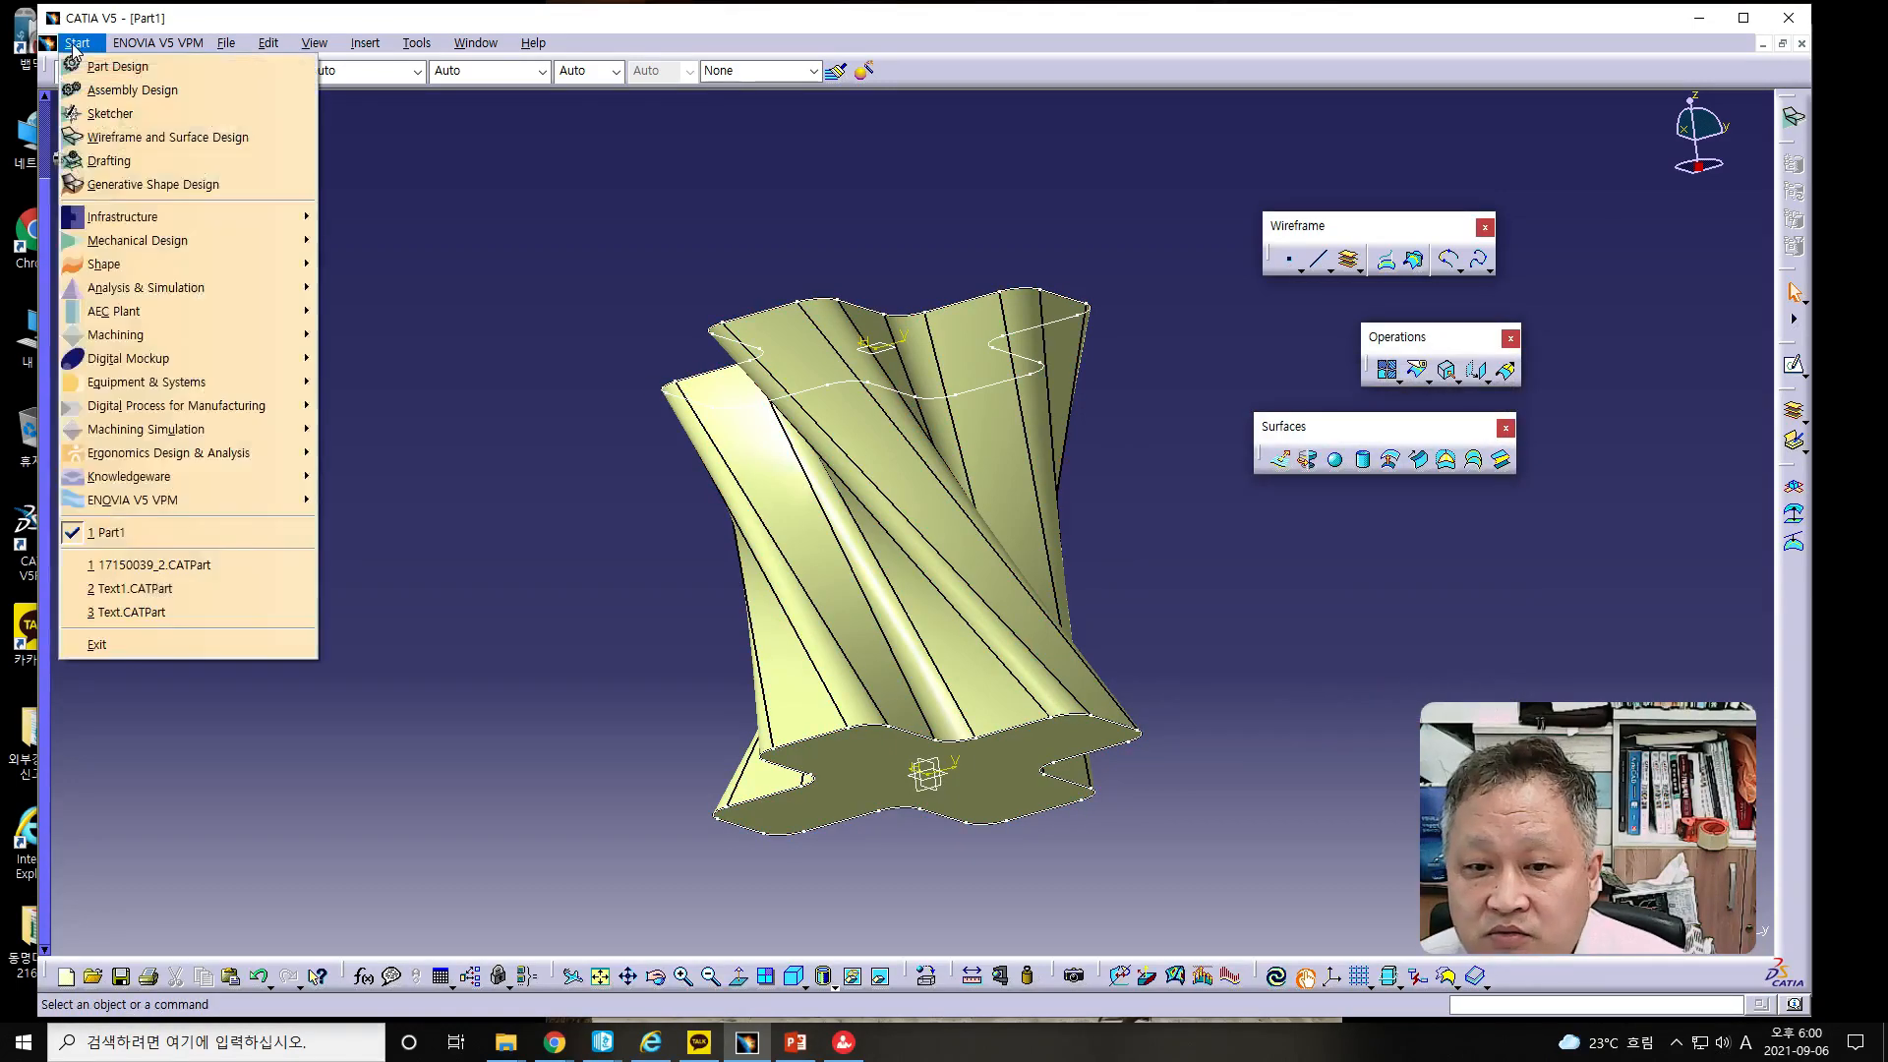
pyautogui.click(108, 63)
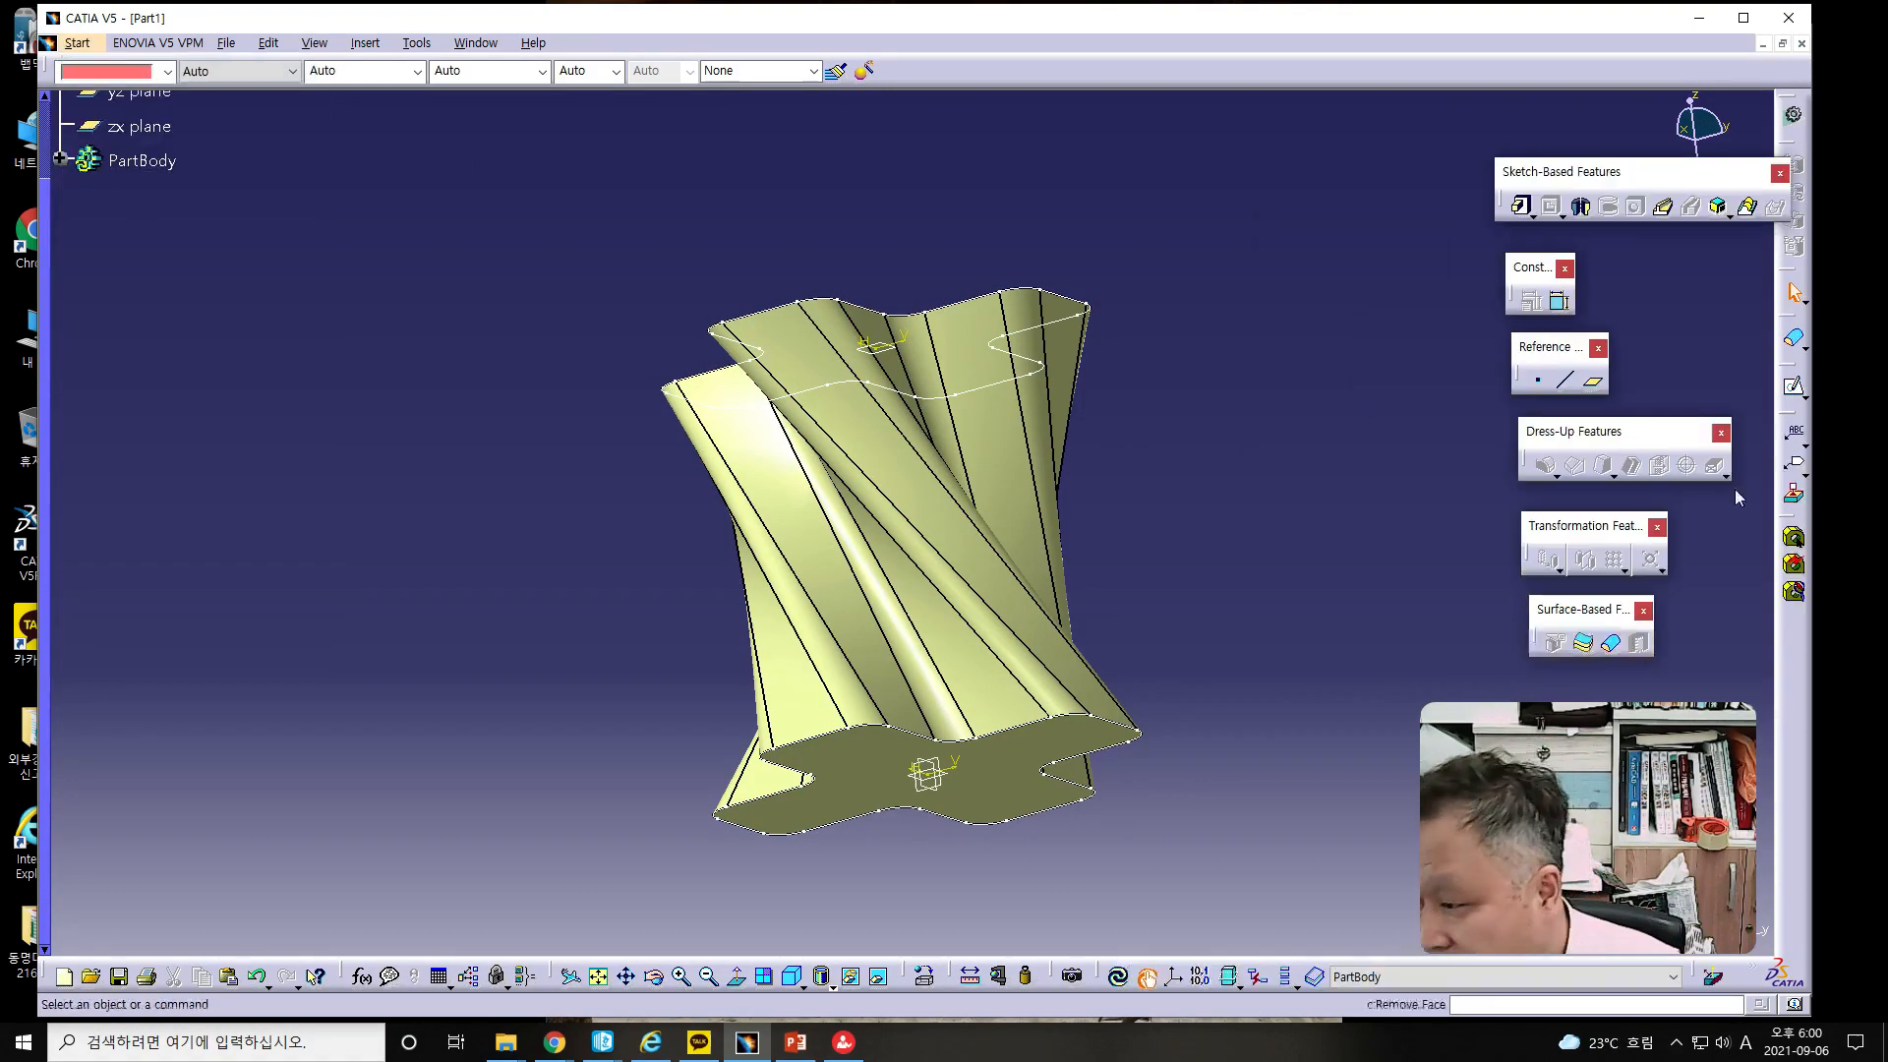
pyautogui.click(1601, 643)
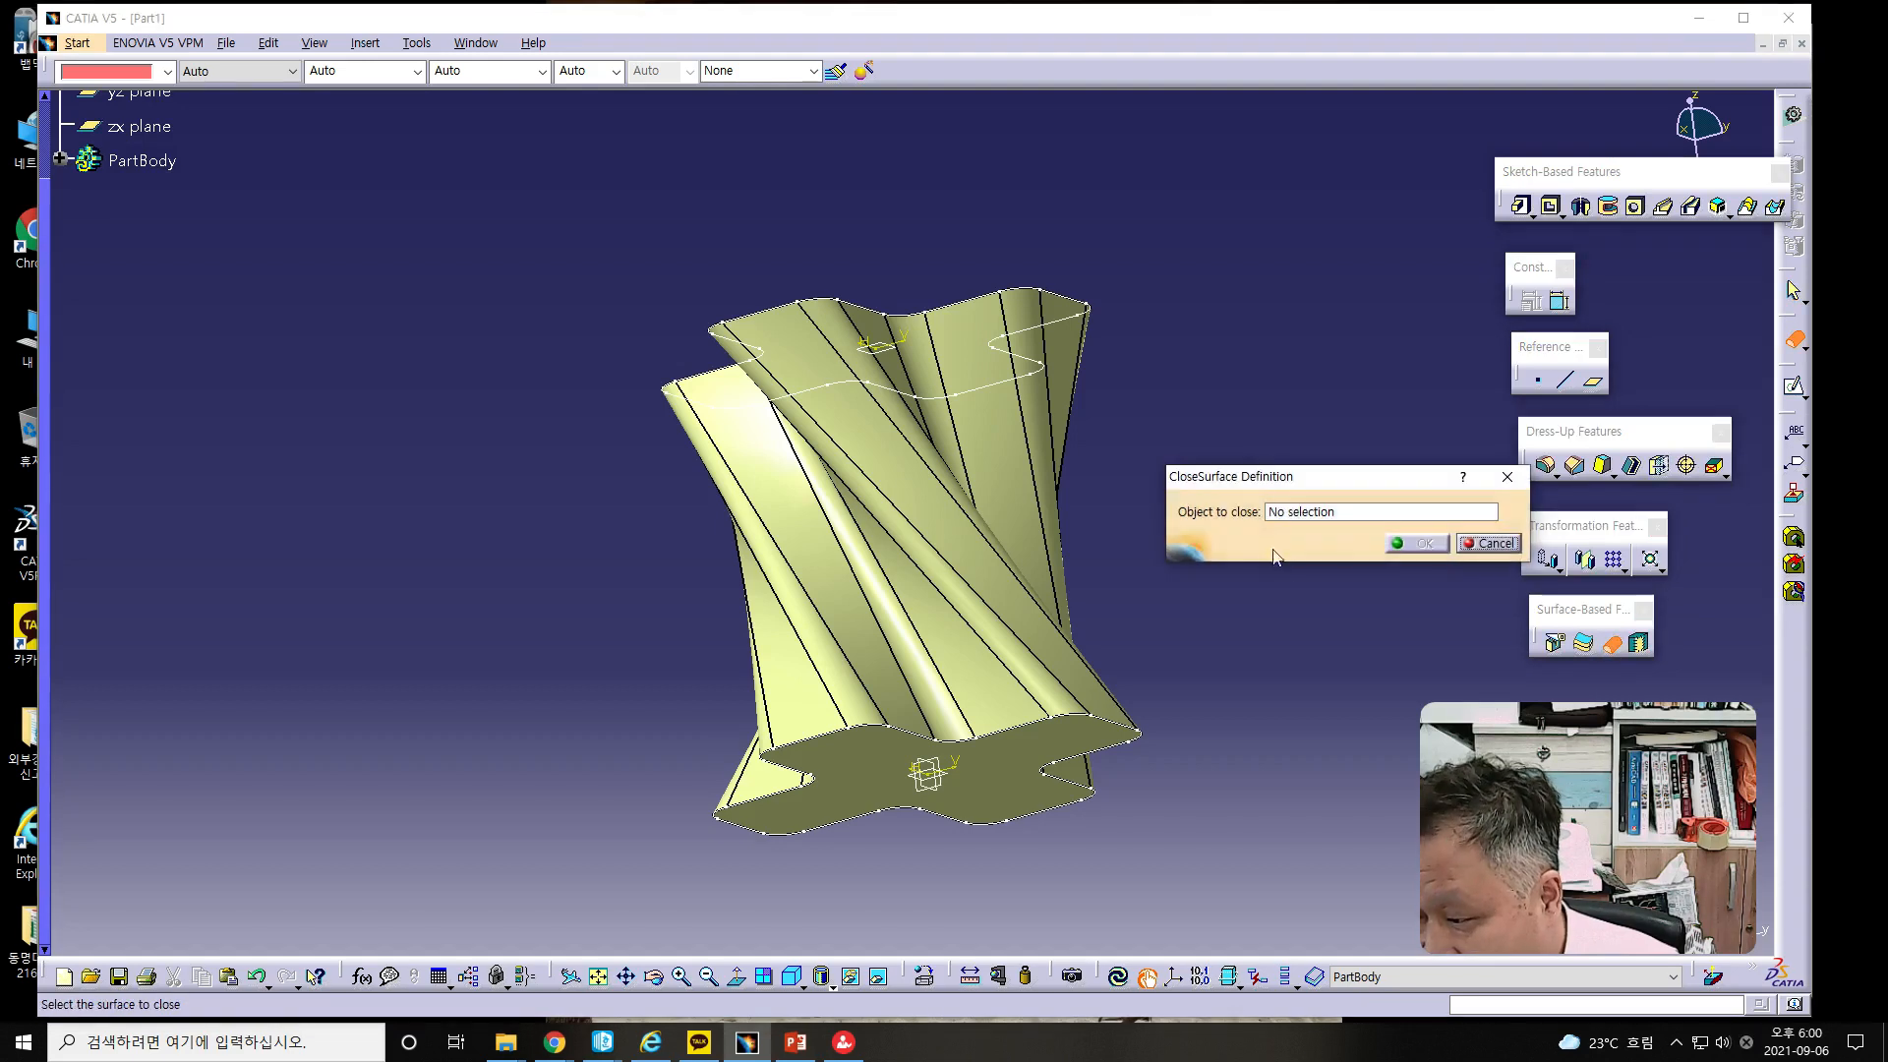
pyautogui.click(982, 492)
pyautogui.click(1442, 543)
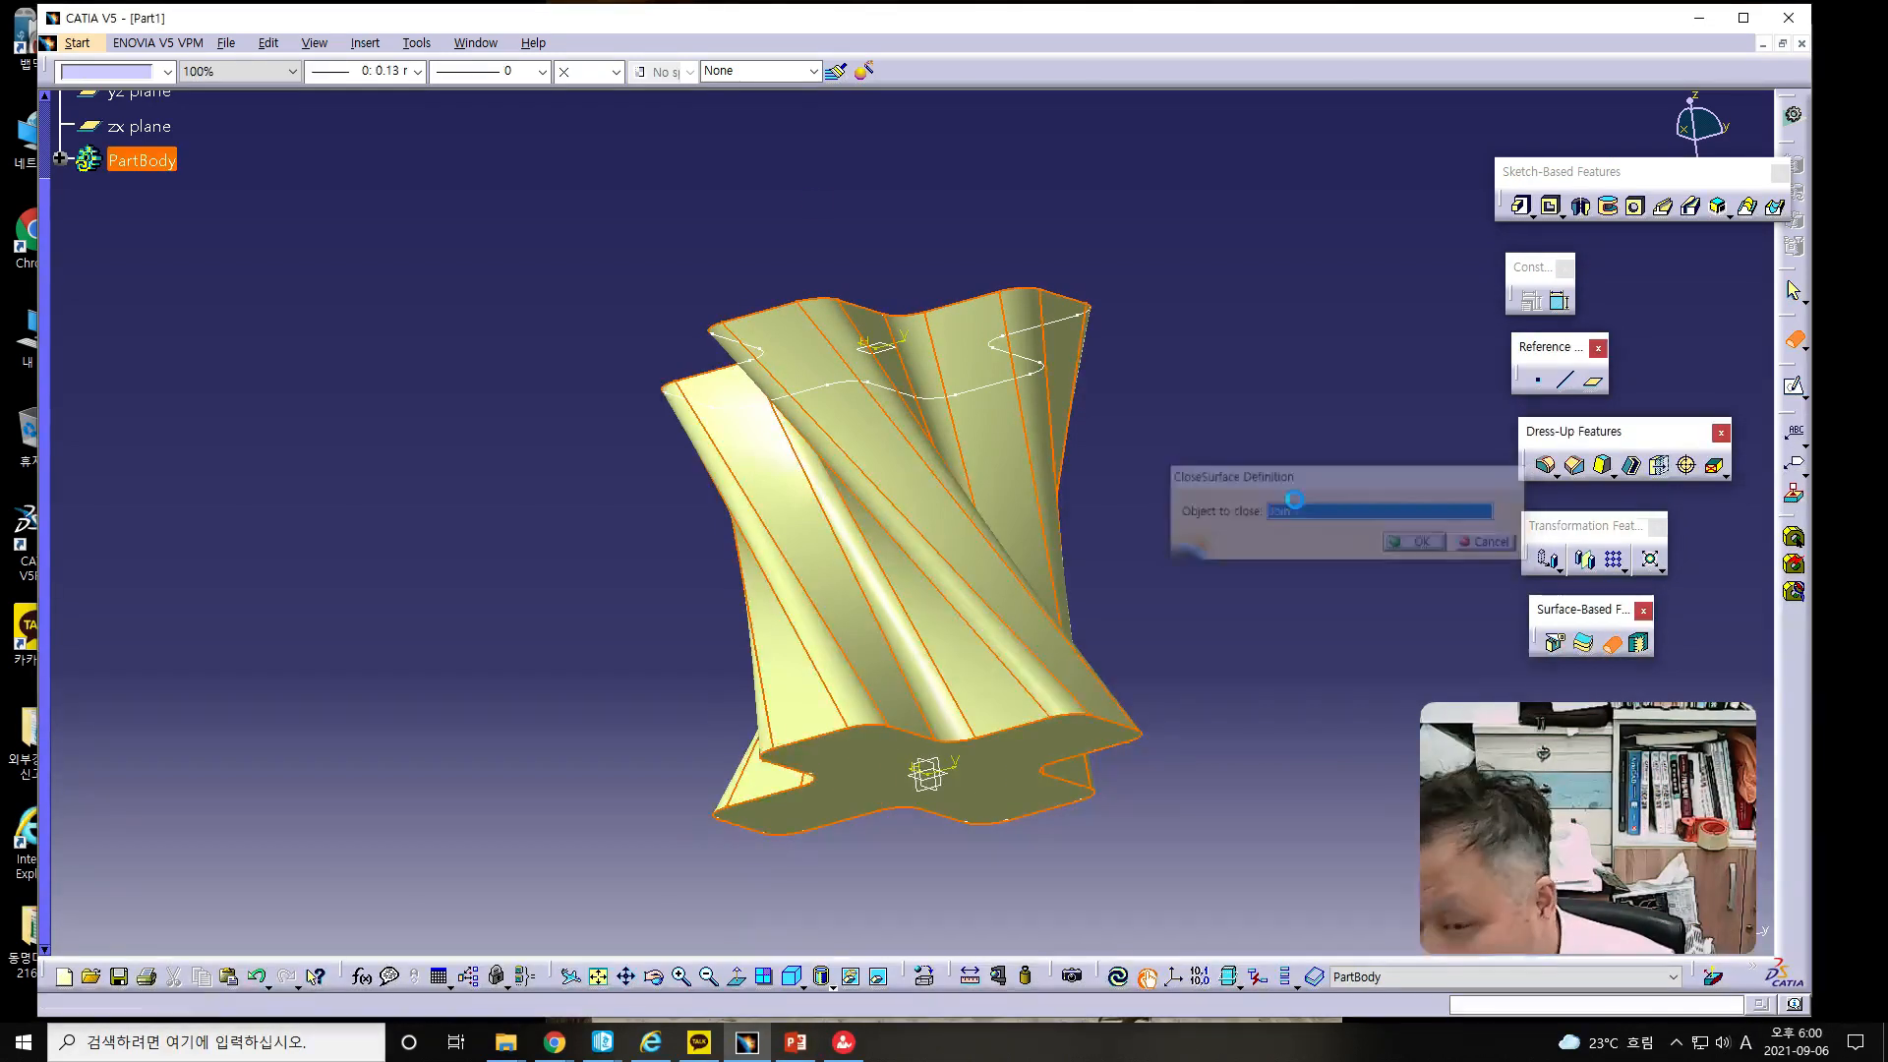
# - Hide all surfaces so that only the closed twisted solid is shown, and clear the selection
pyautogui.click(412, 44)
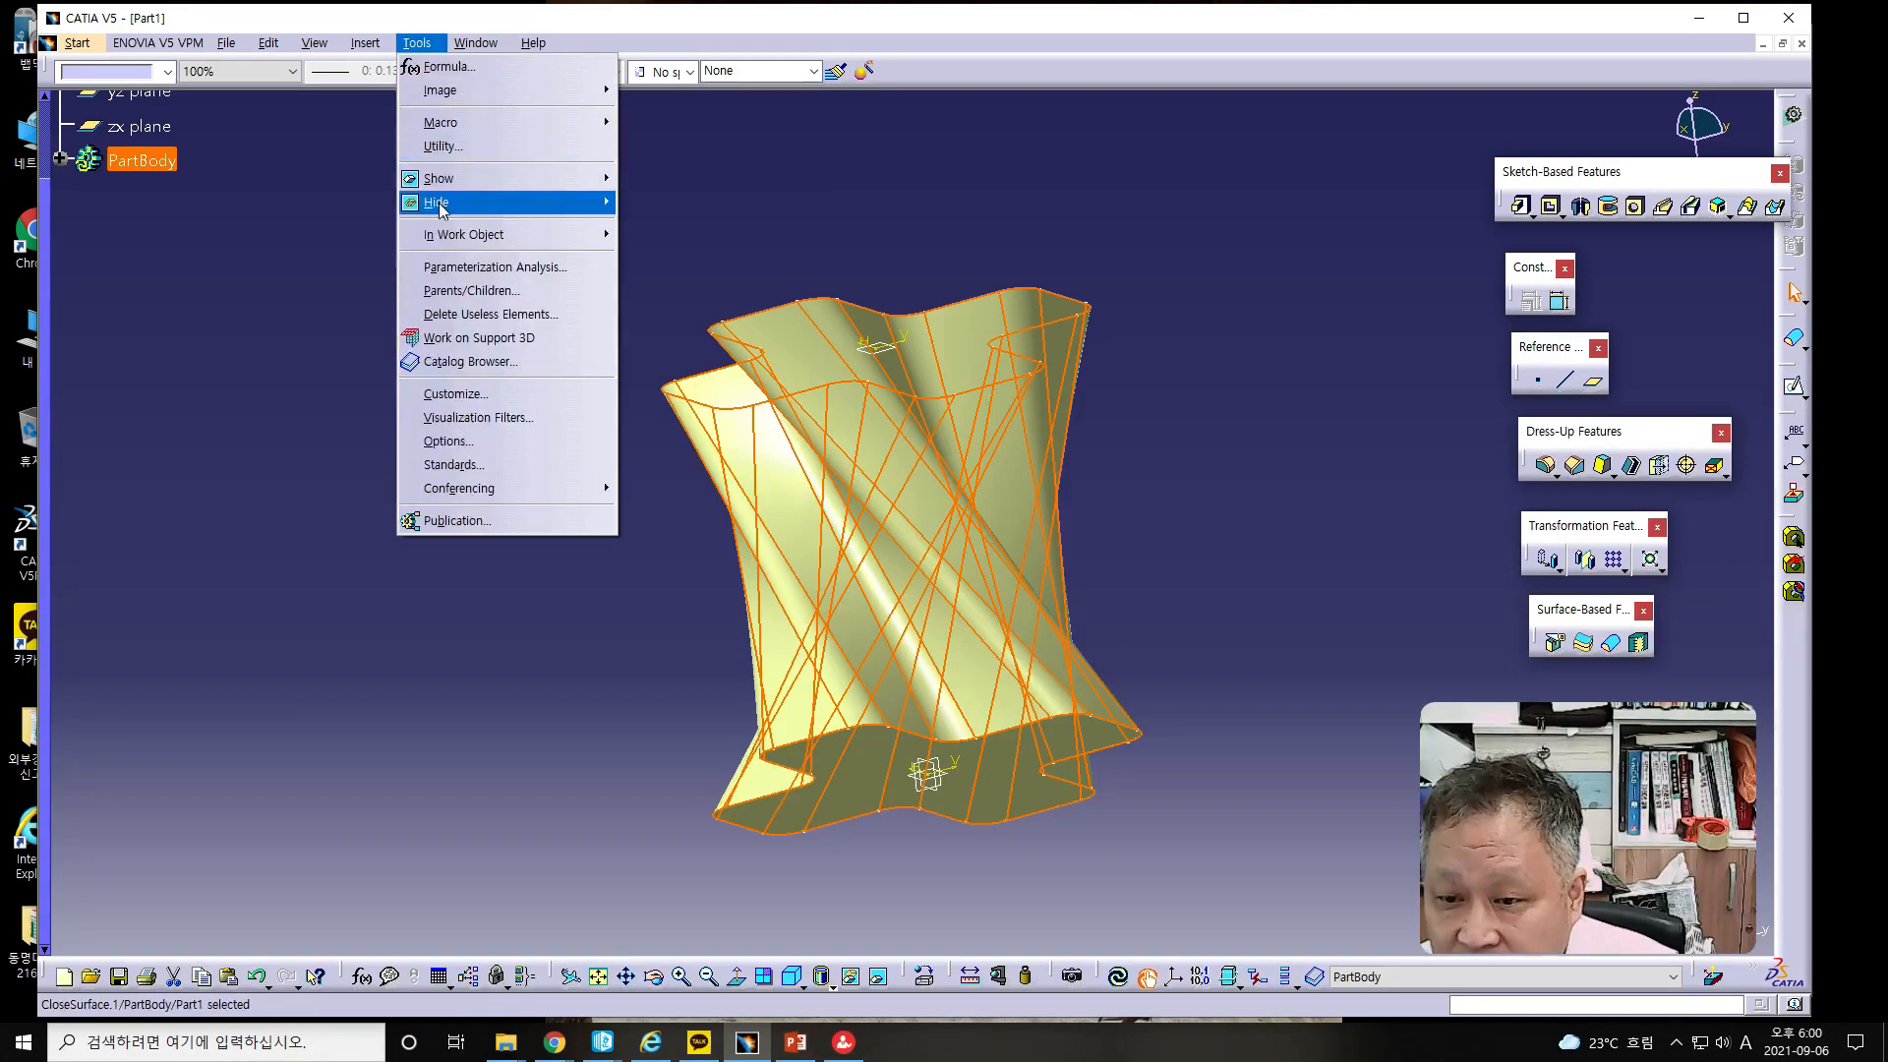
pyautogui.moveTo(460, 212)
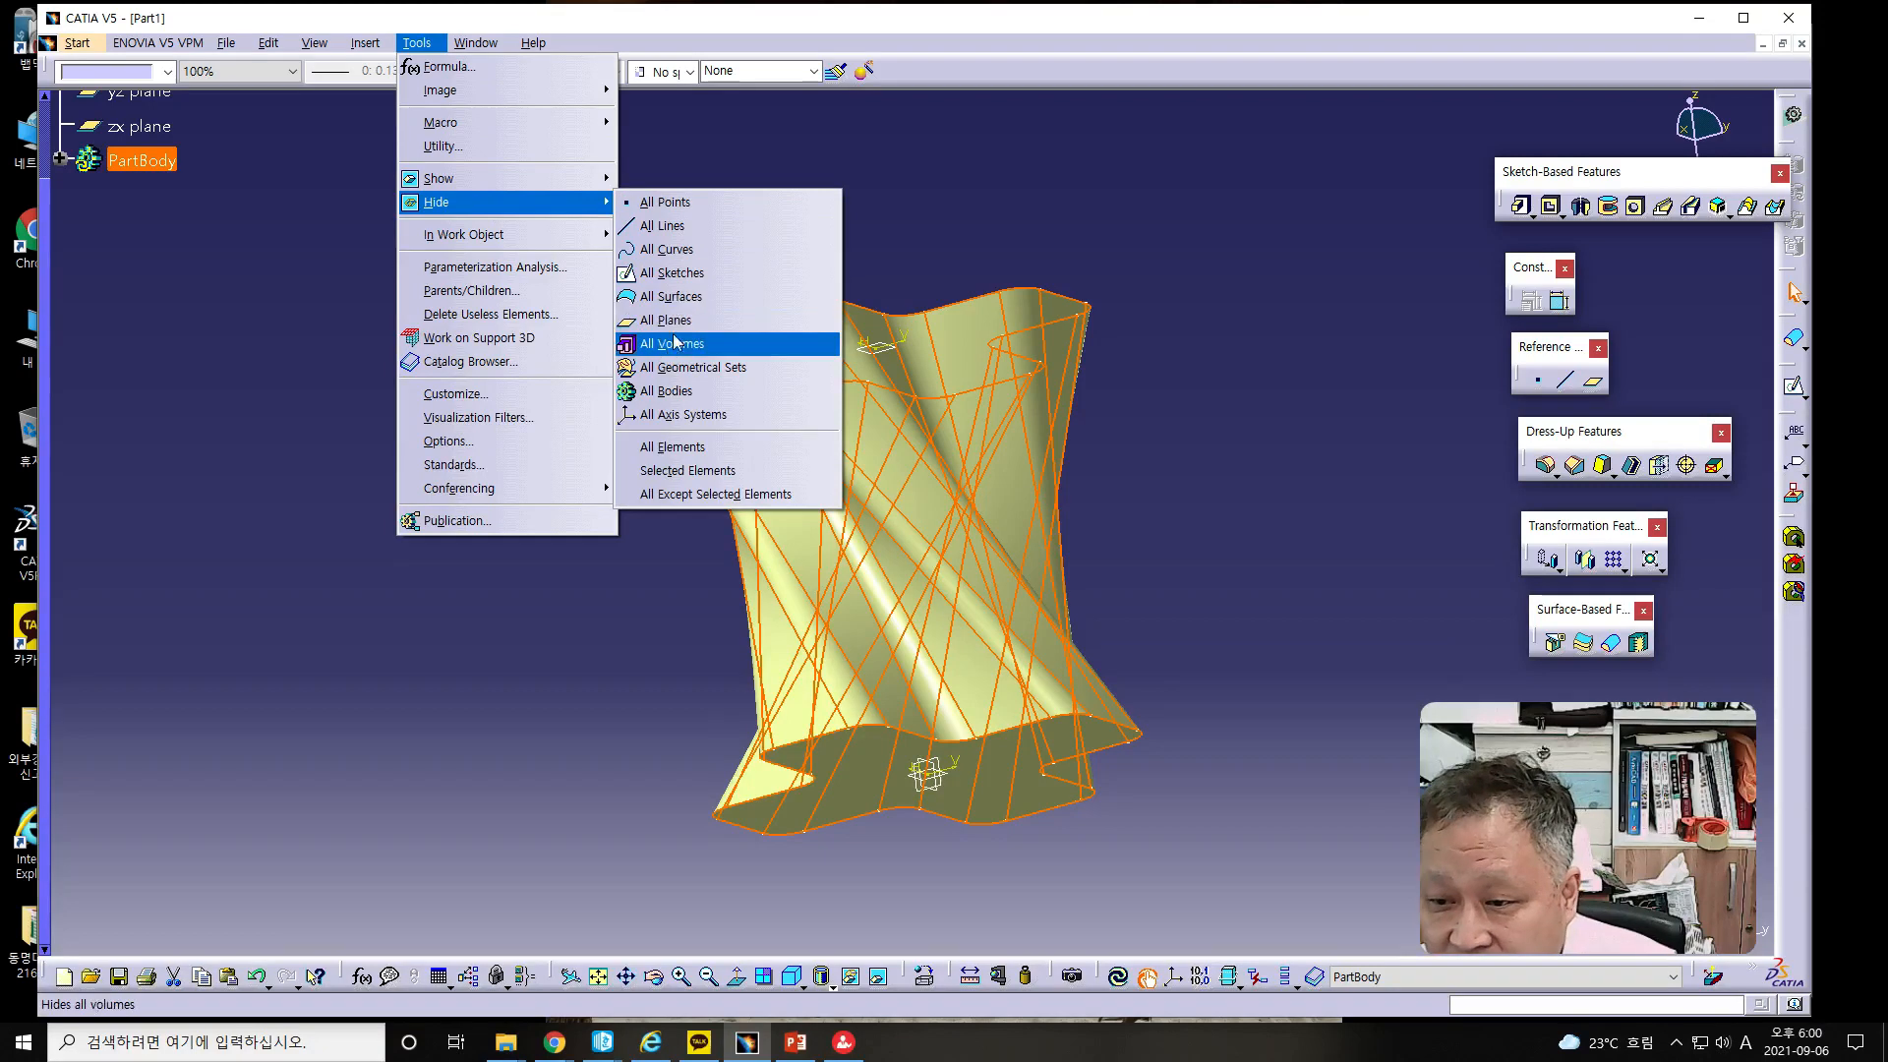
pyautogui.click(683, 300)
pyautogui.moveTo(733, 442); pyautogui.dragTo(811, 462, button='middle')
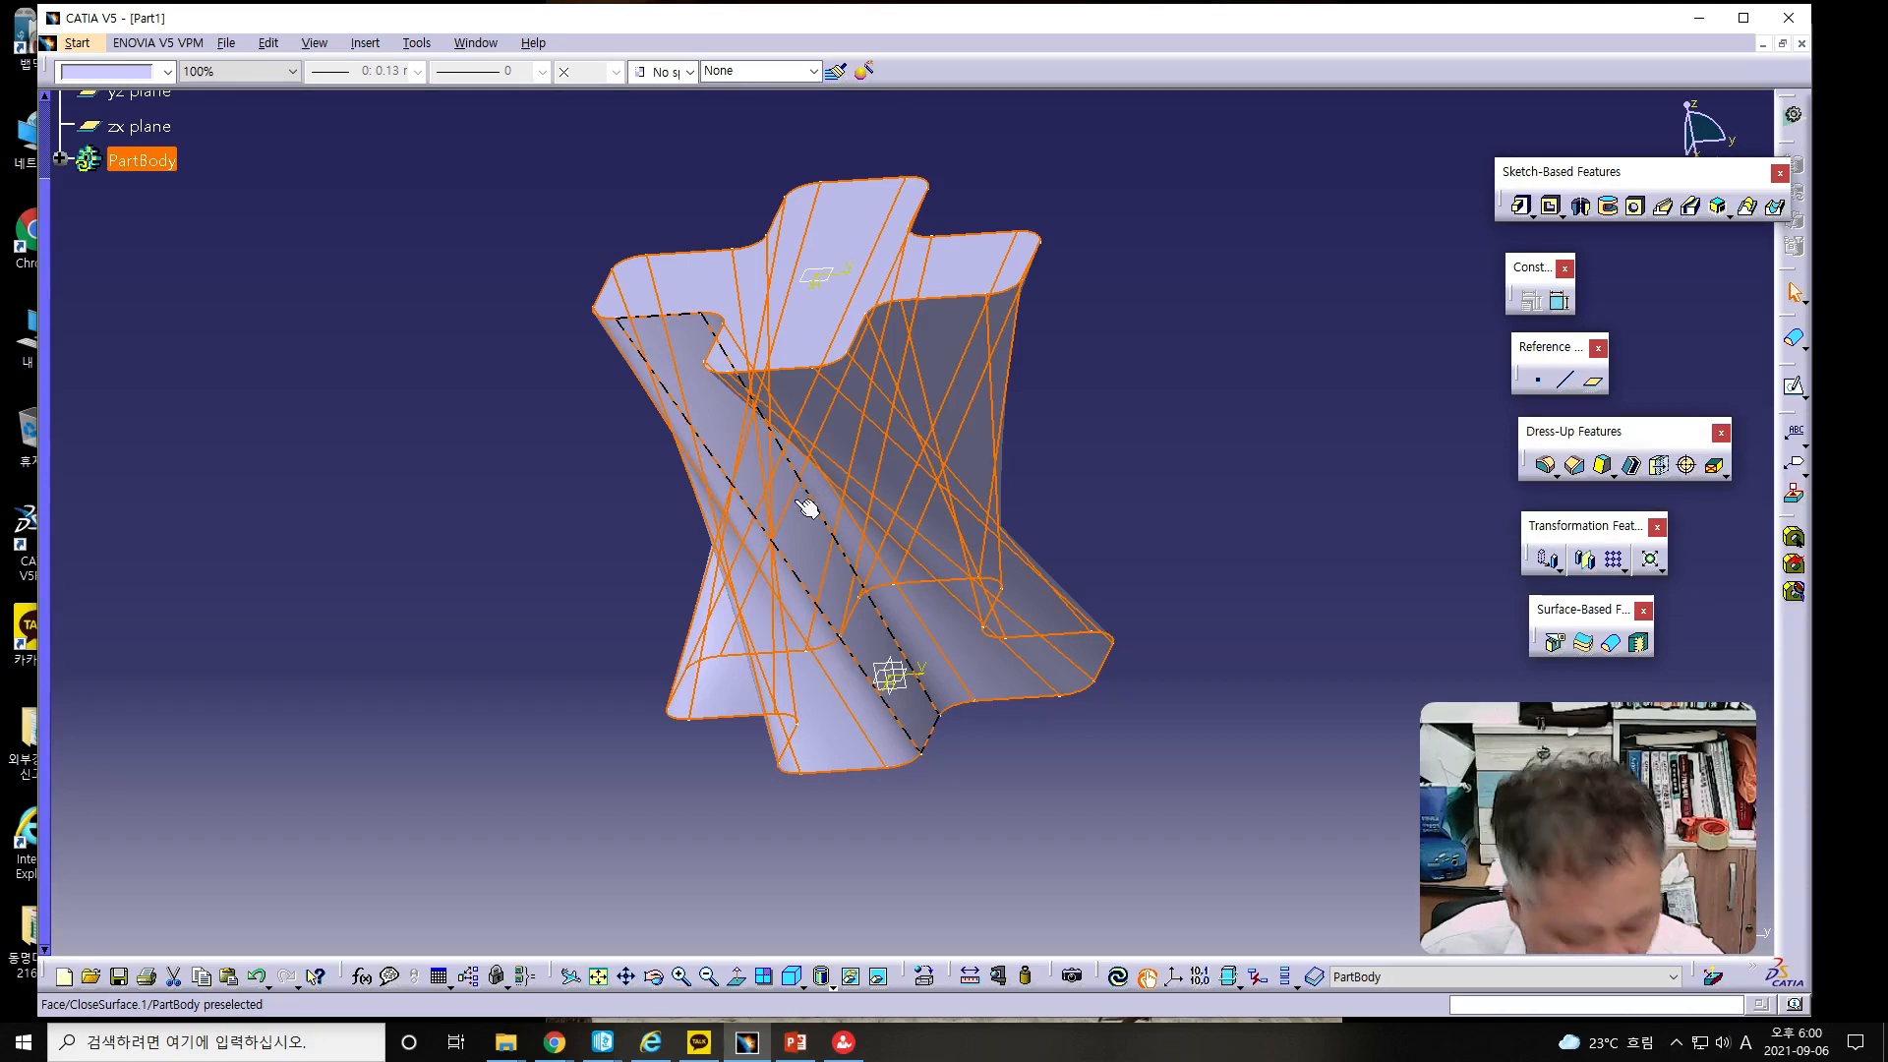
pyautogui.click(508, 511)
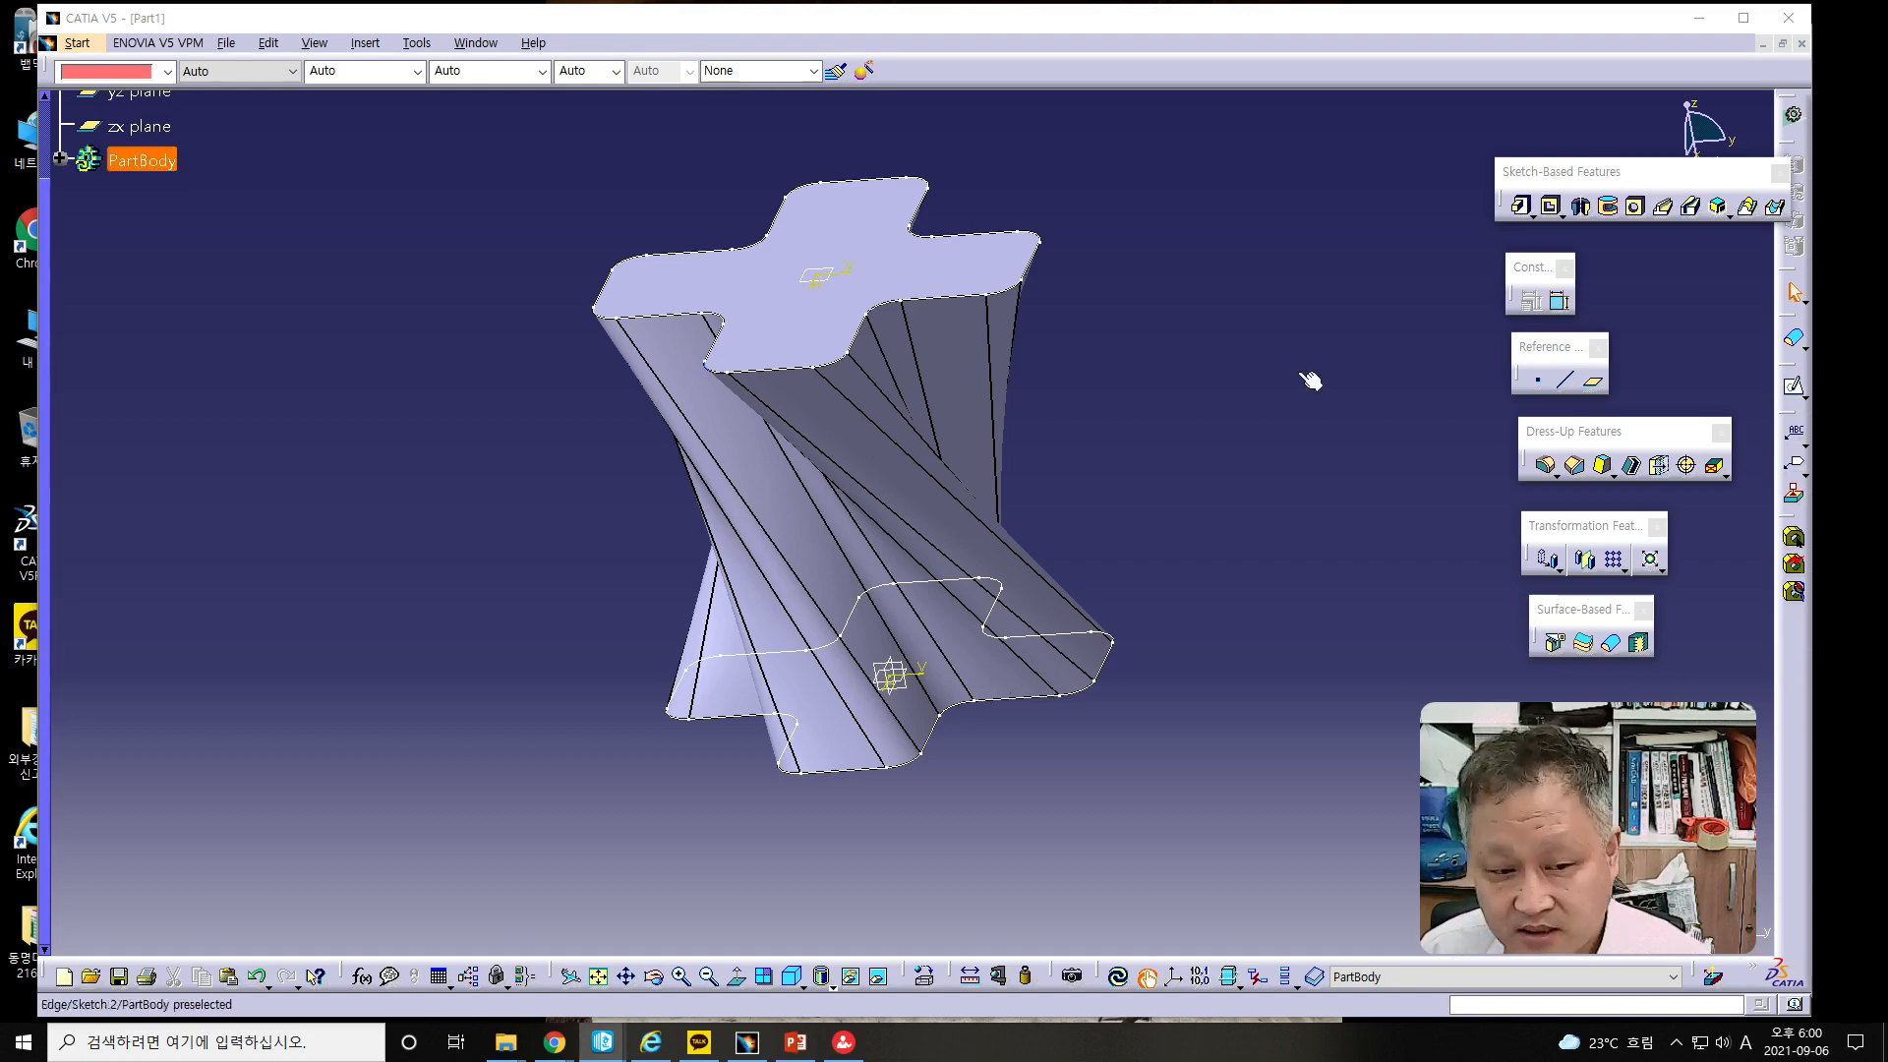
# - Bring up the PowerPoint slides, view Drawing 2 and the closing summary slide, and return to the CATIA model
pyautogui.moveTo(1887, 86); pyautogui.dragTo(829, 18)
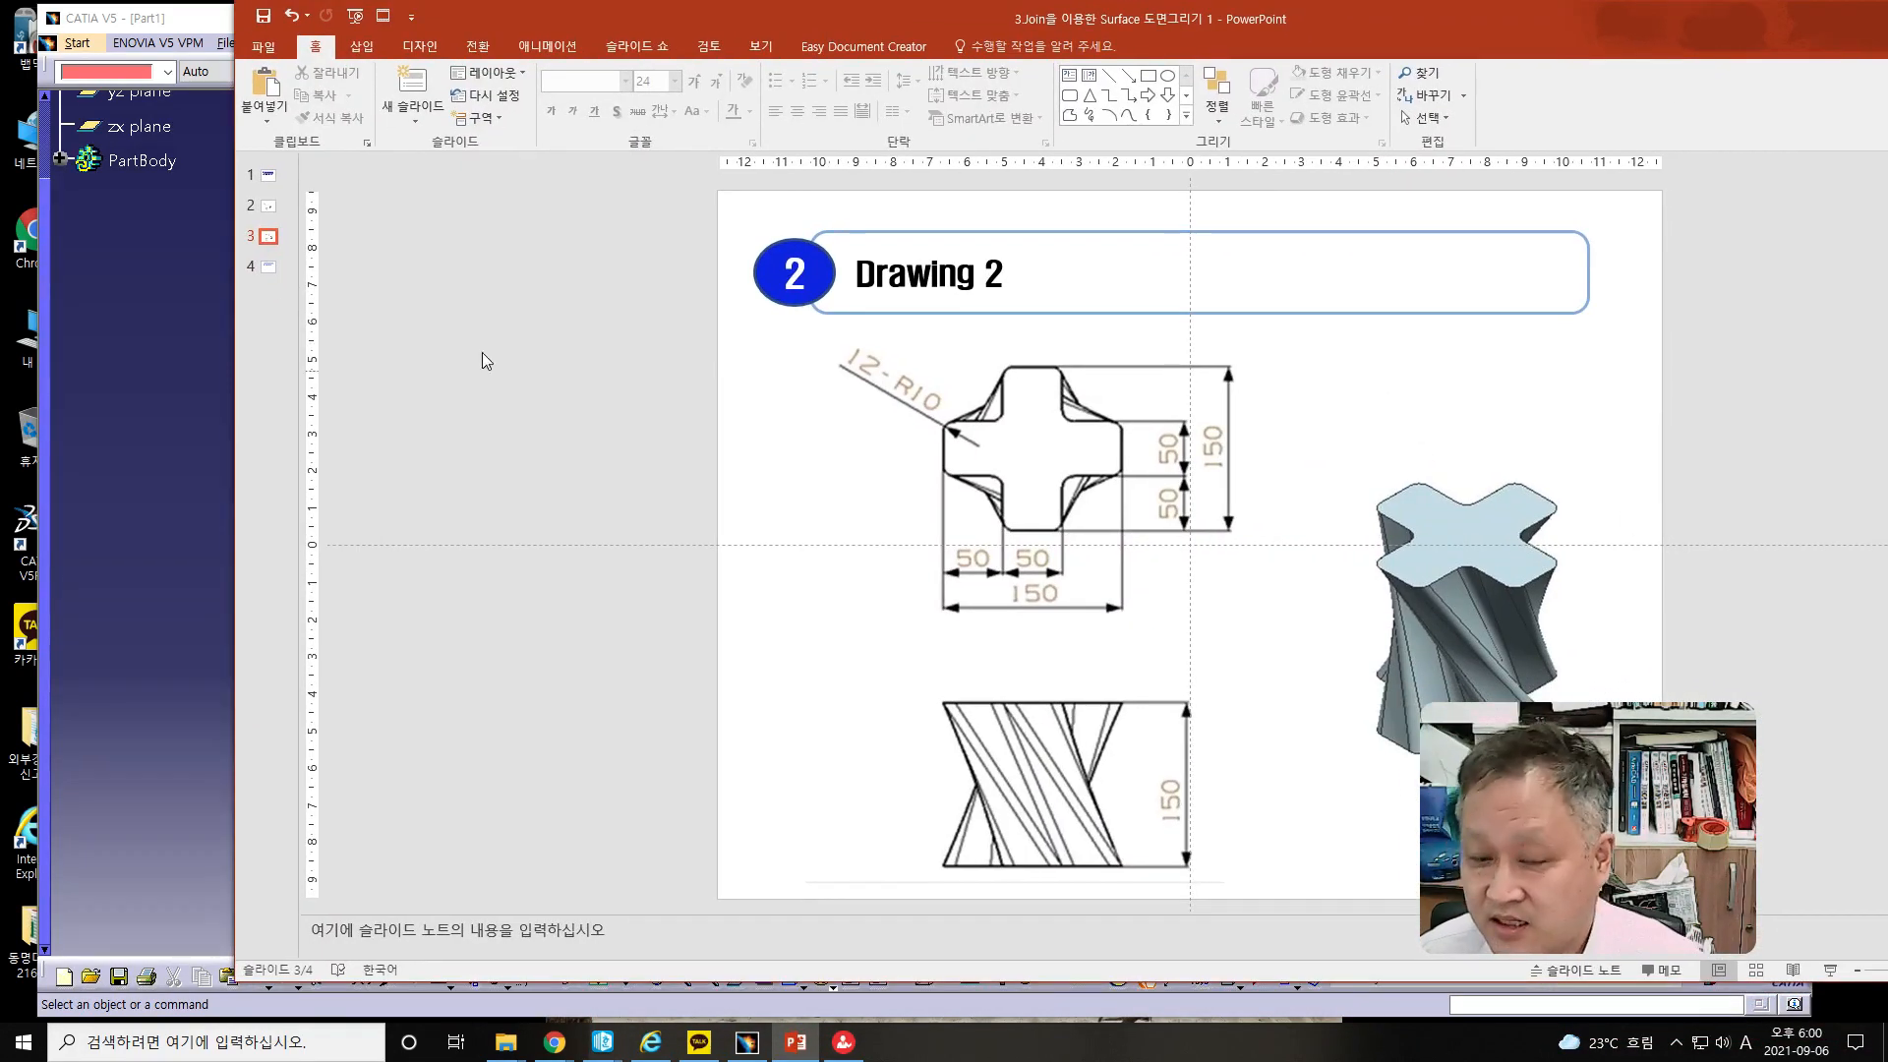
pyautogui.press('pagedown')
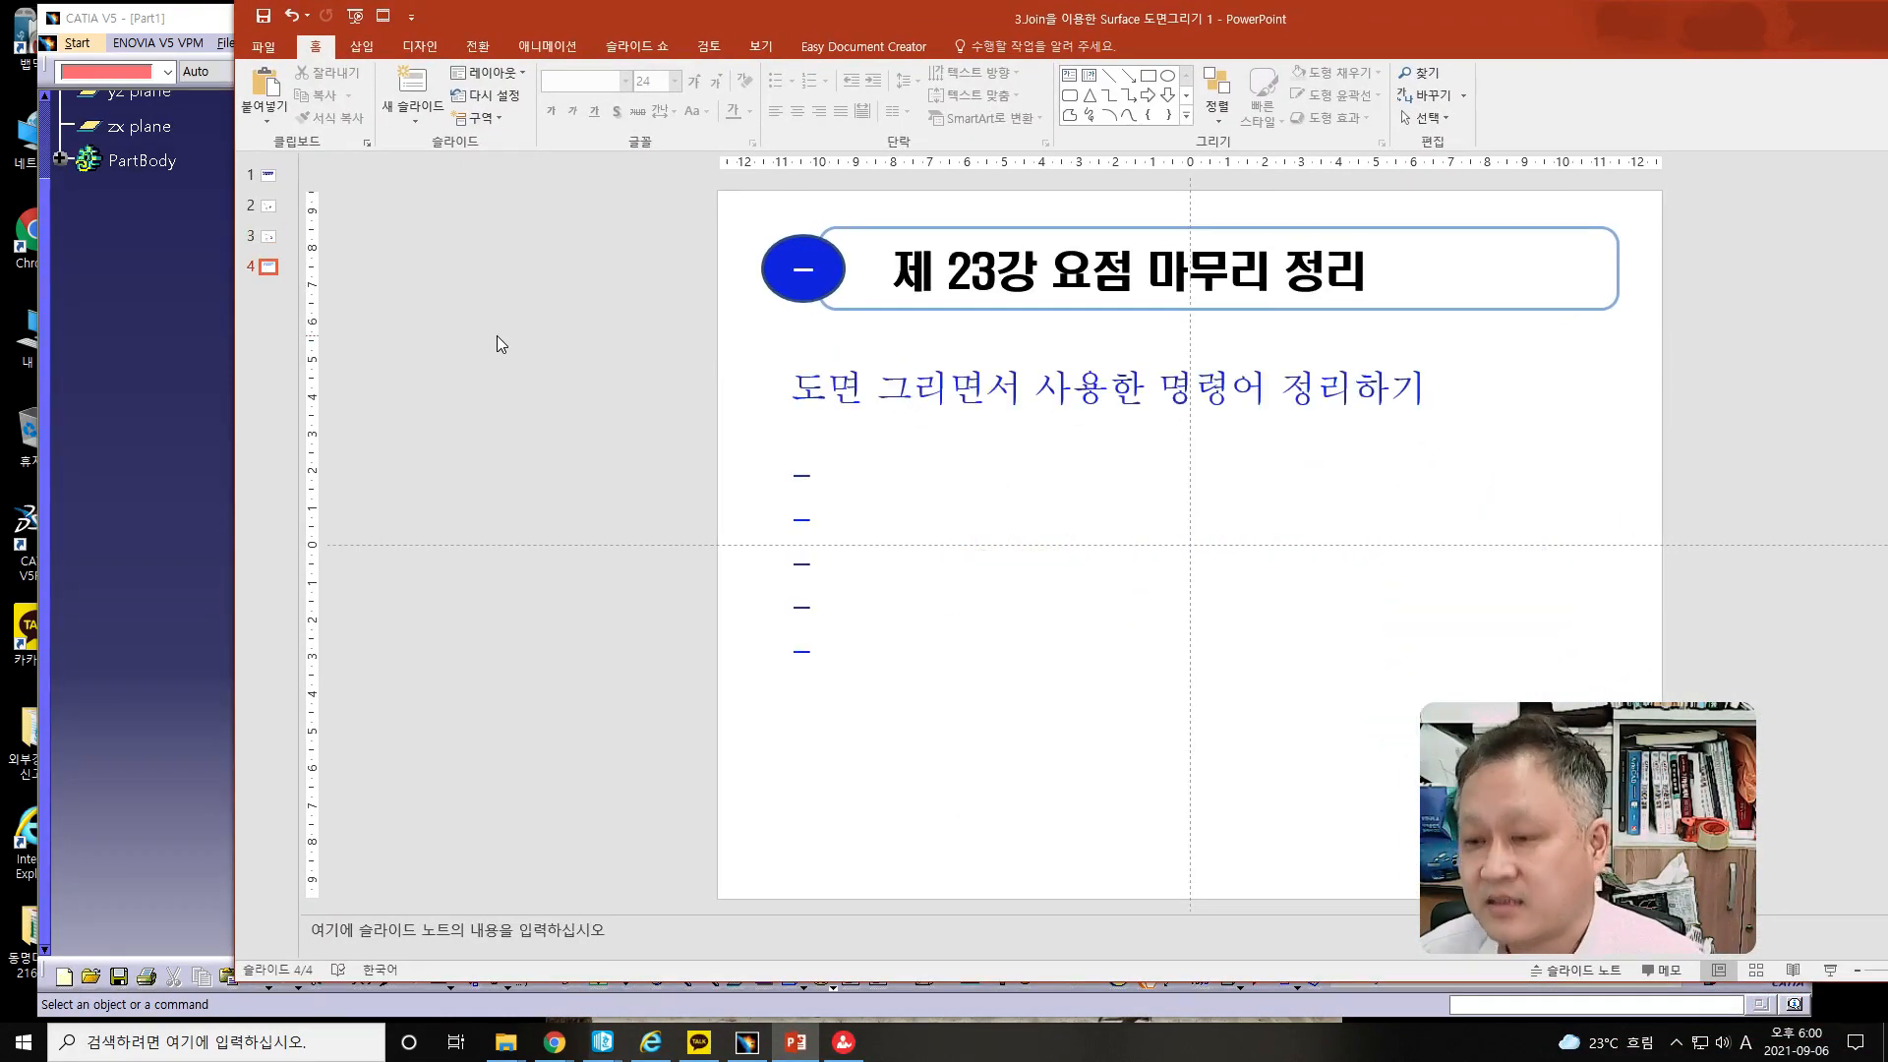
pyautogui.press('pageup')
pyautogui.moveTo(696, 30); pyautogui.dragTo(1887, 22)
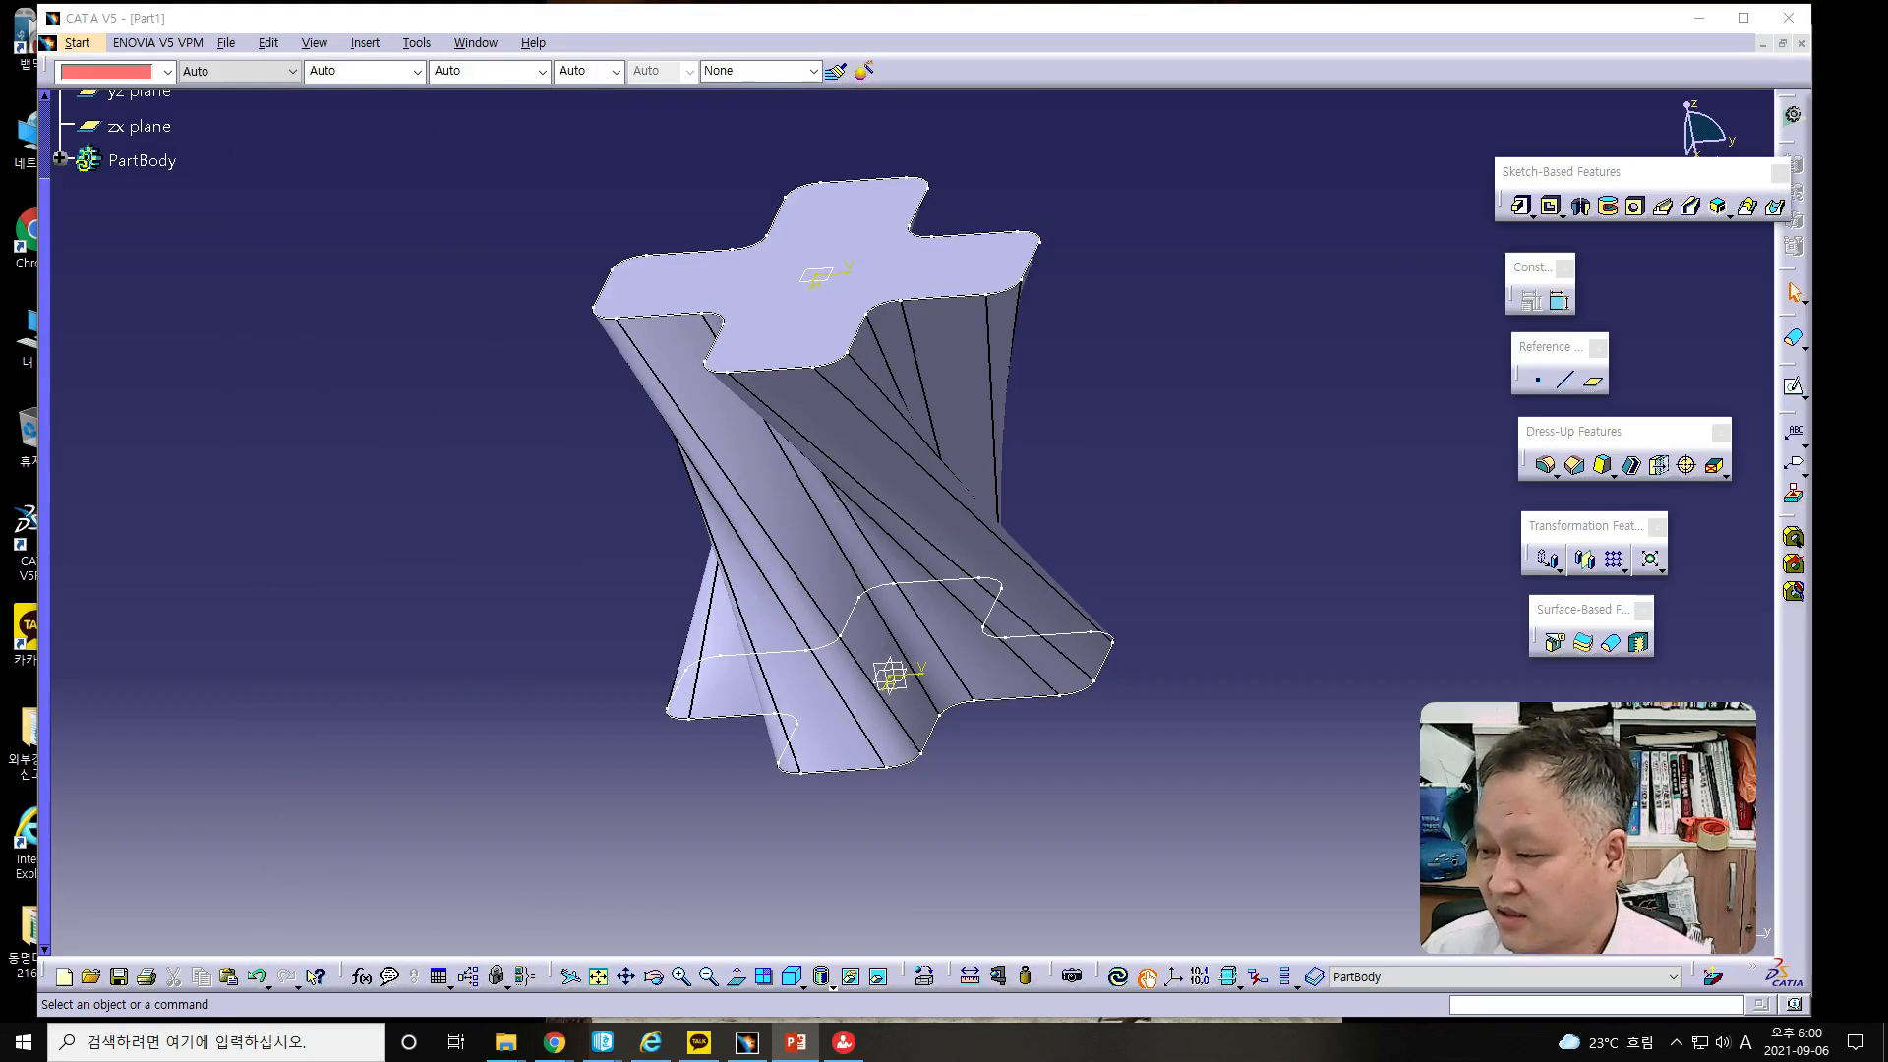